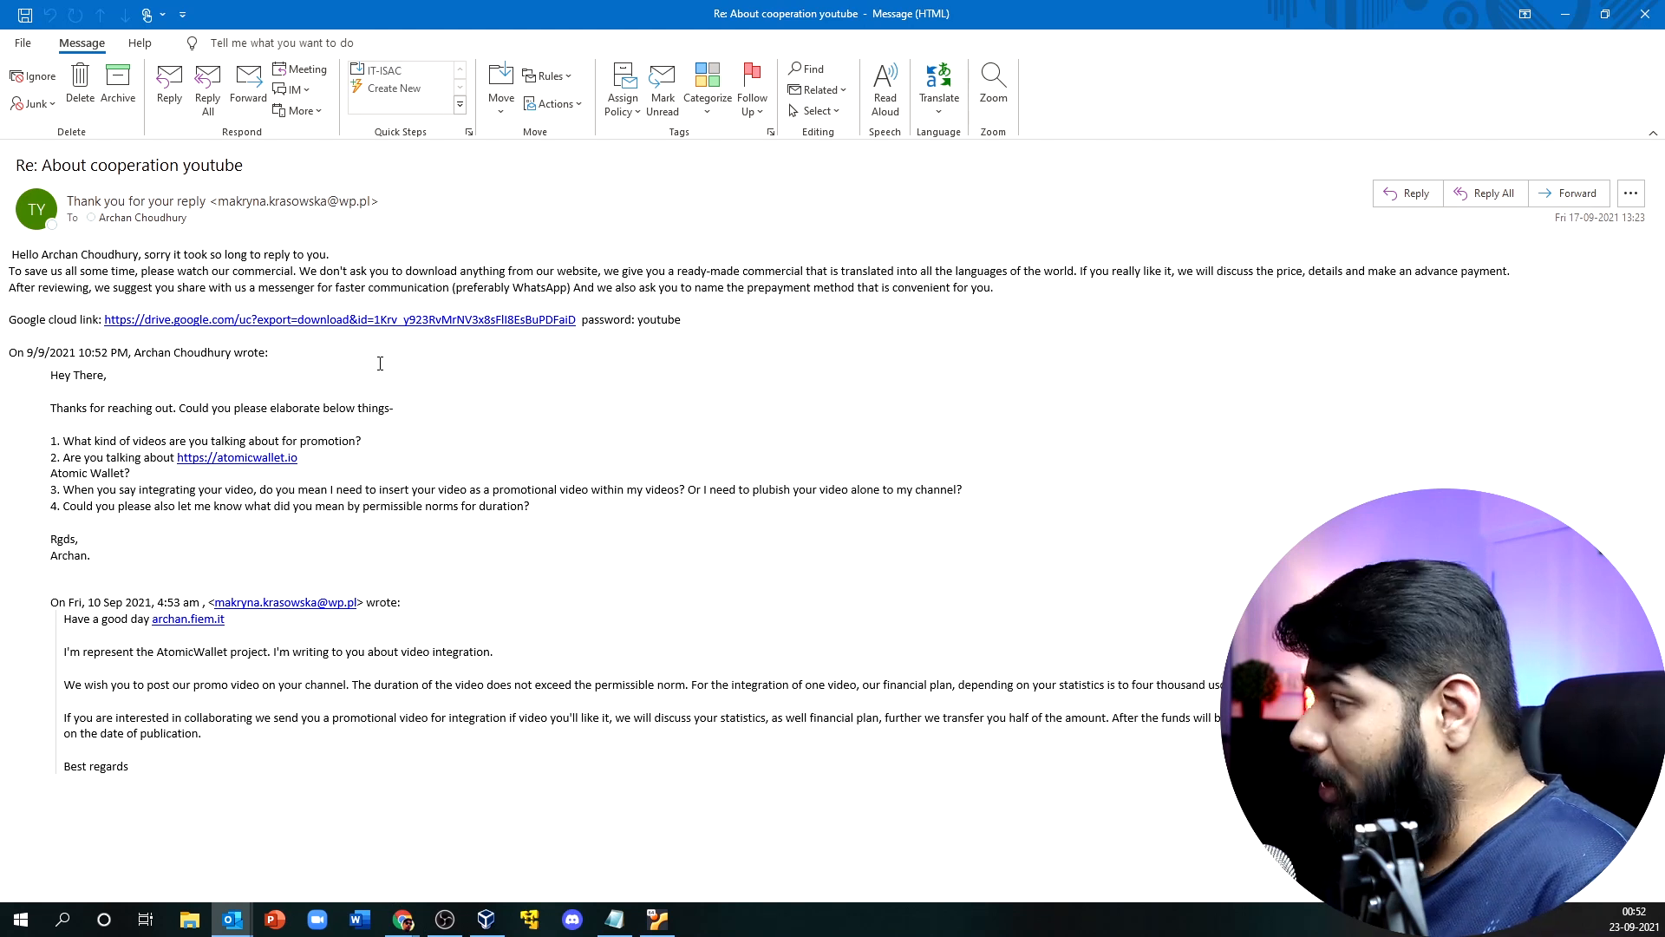
Look over the email and program files in the Evidences folder of the Forensics Workstation virtual machine.
click(243, 845)
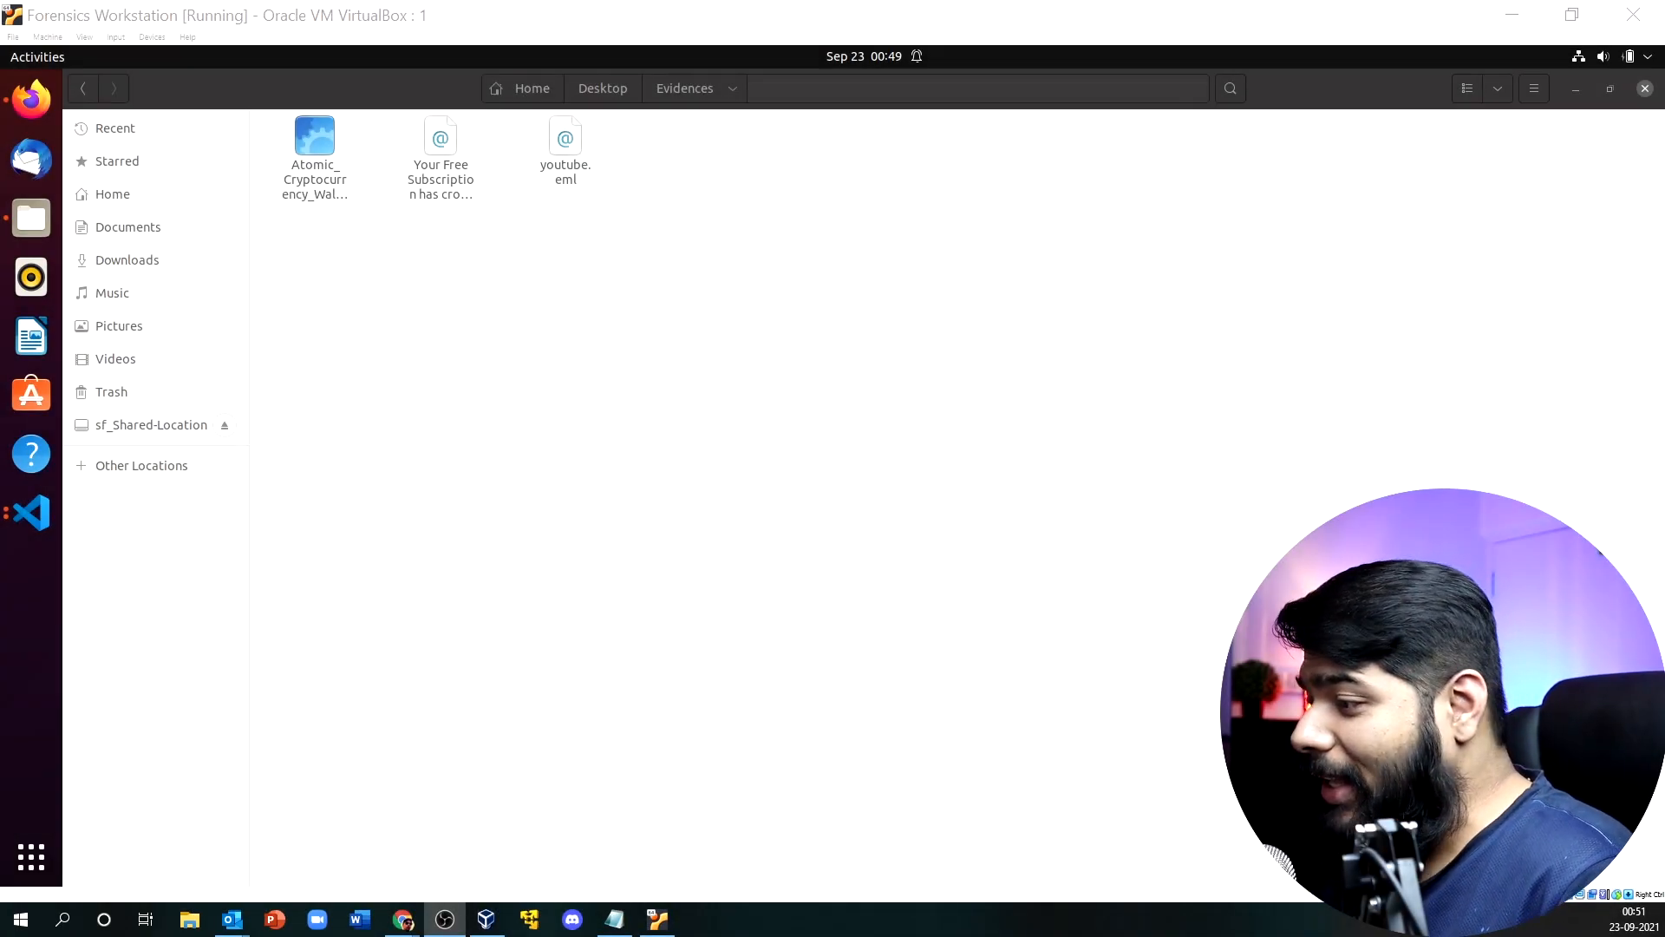
click(632, 202)
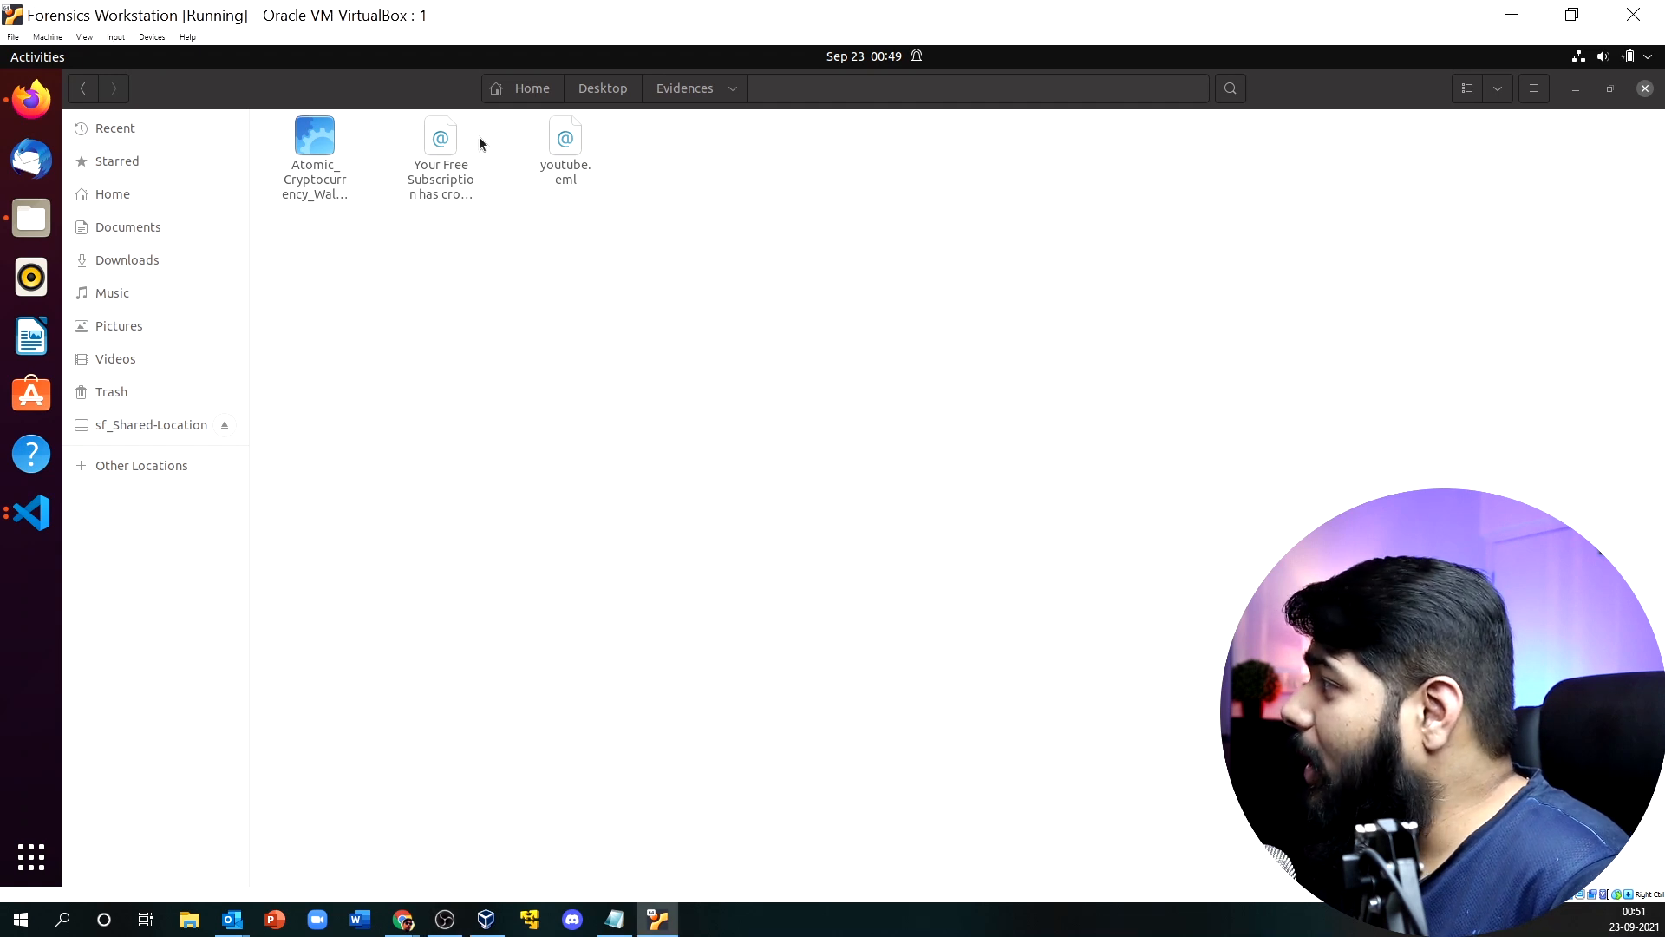
click(438, 221)
drag(653, 143, 449, 164)
click(528, 391)
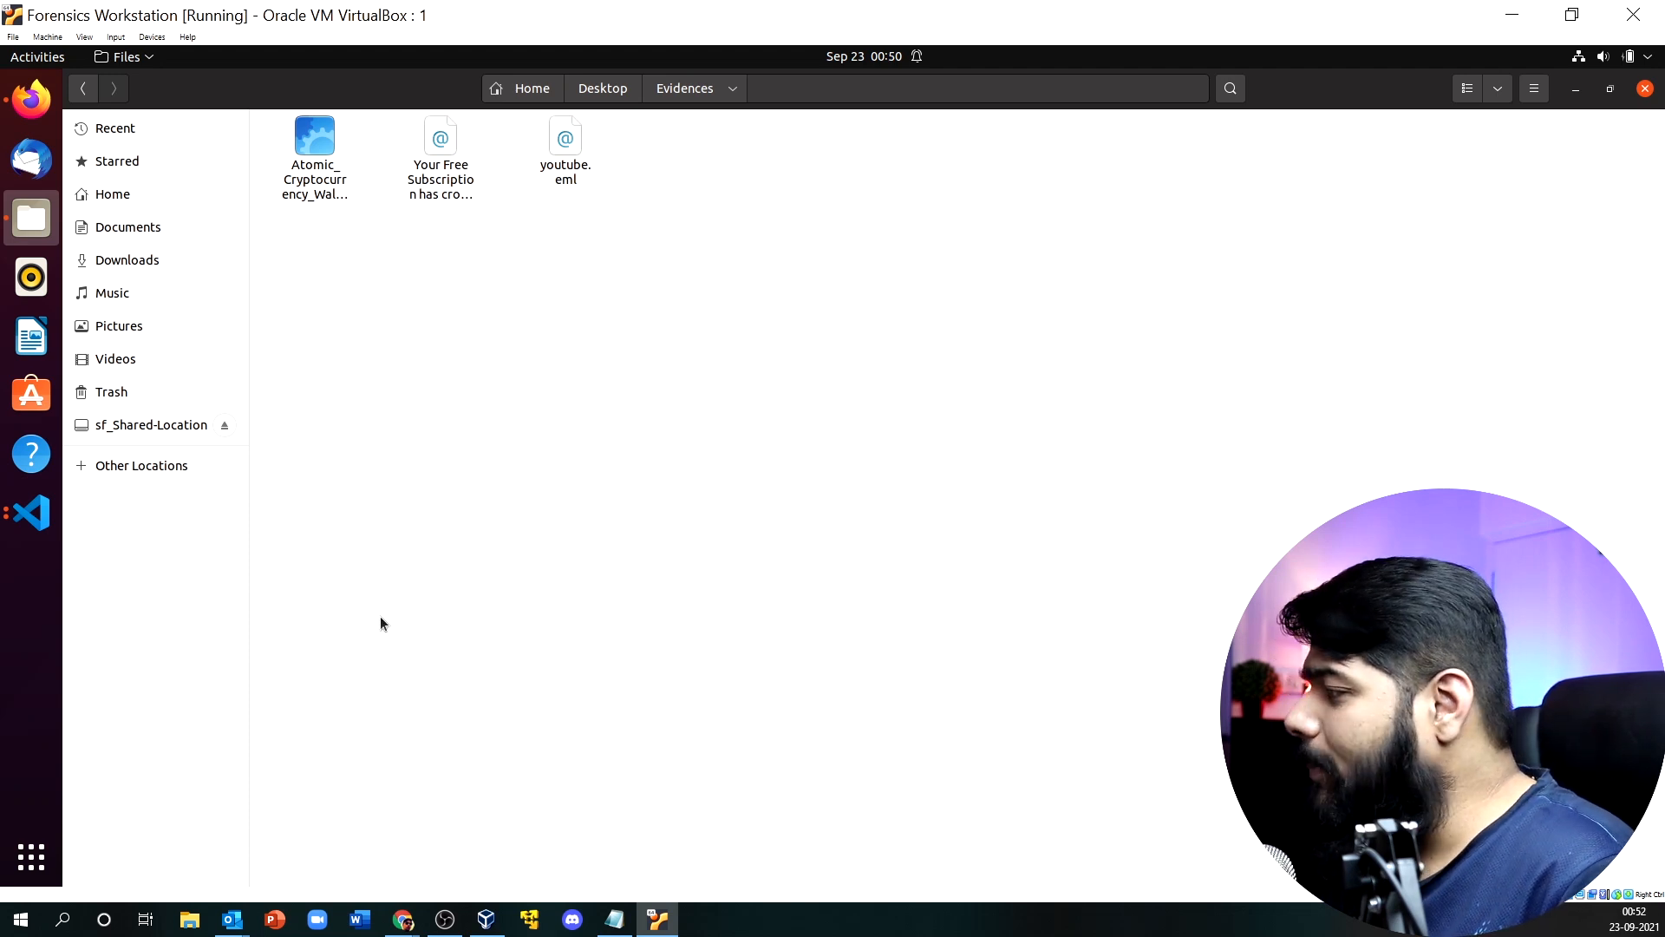
Switch to Outlook and read the subject and body of the "Re: About cooperation youtube" message.
mouse_move(232, 918)
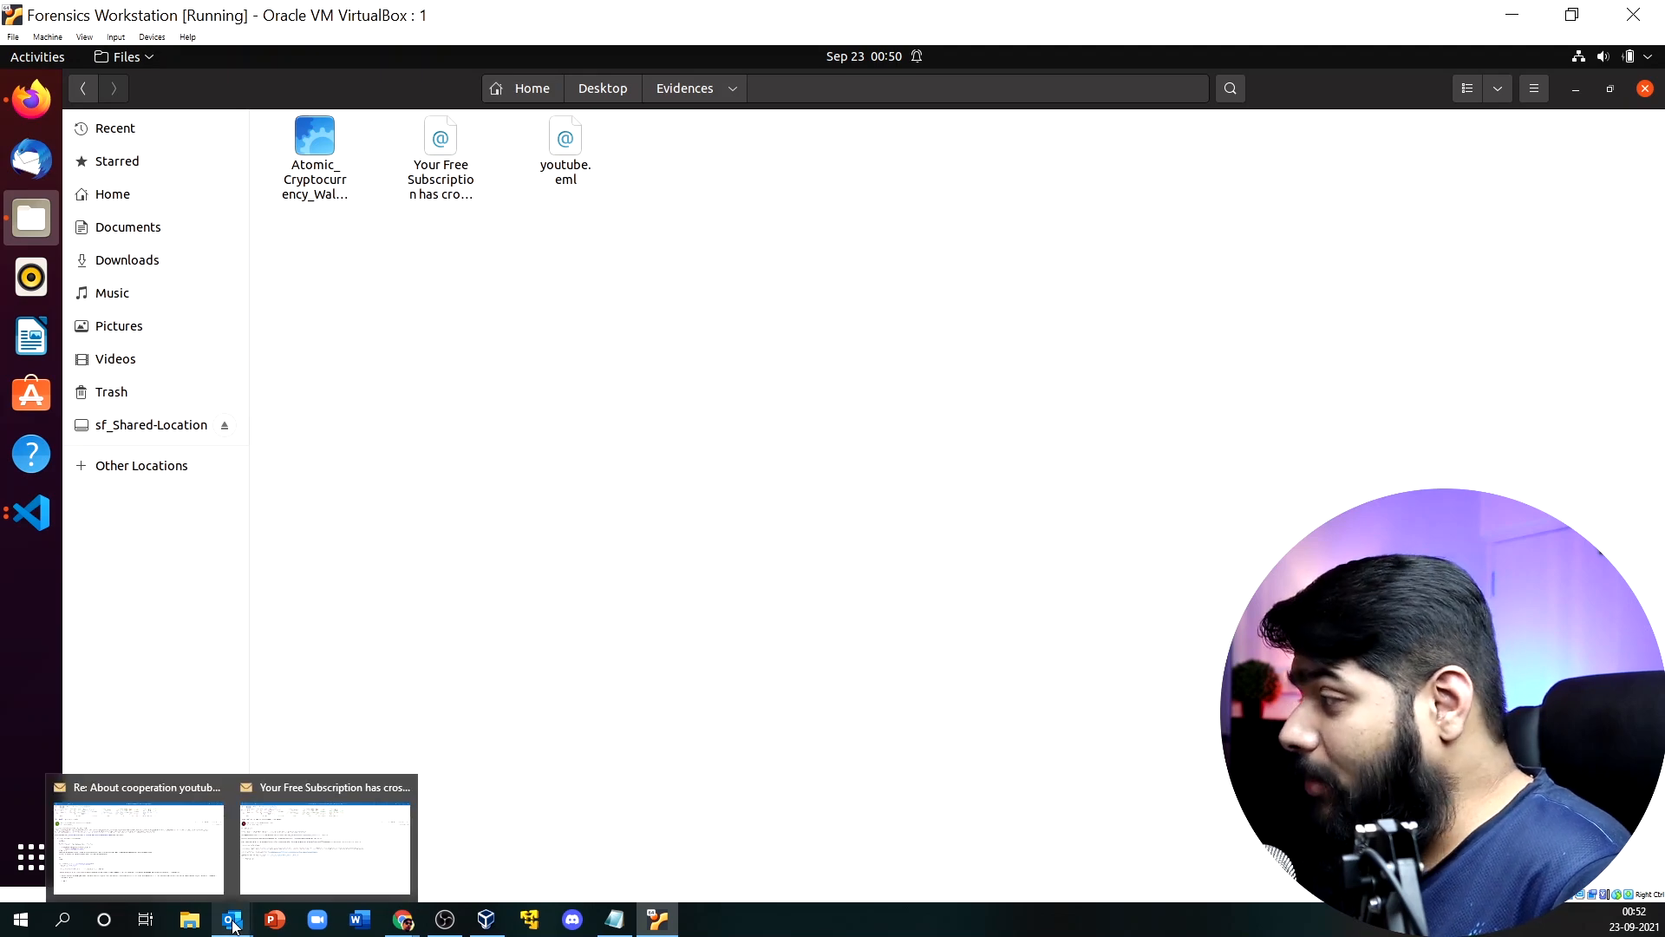
click(168, 838)
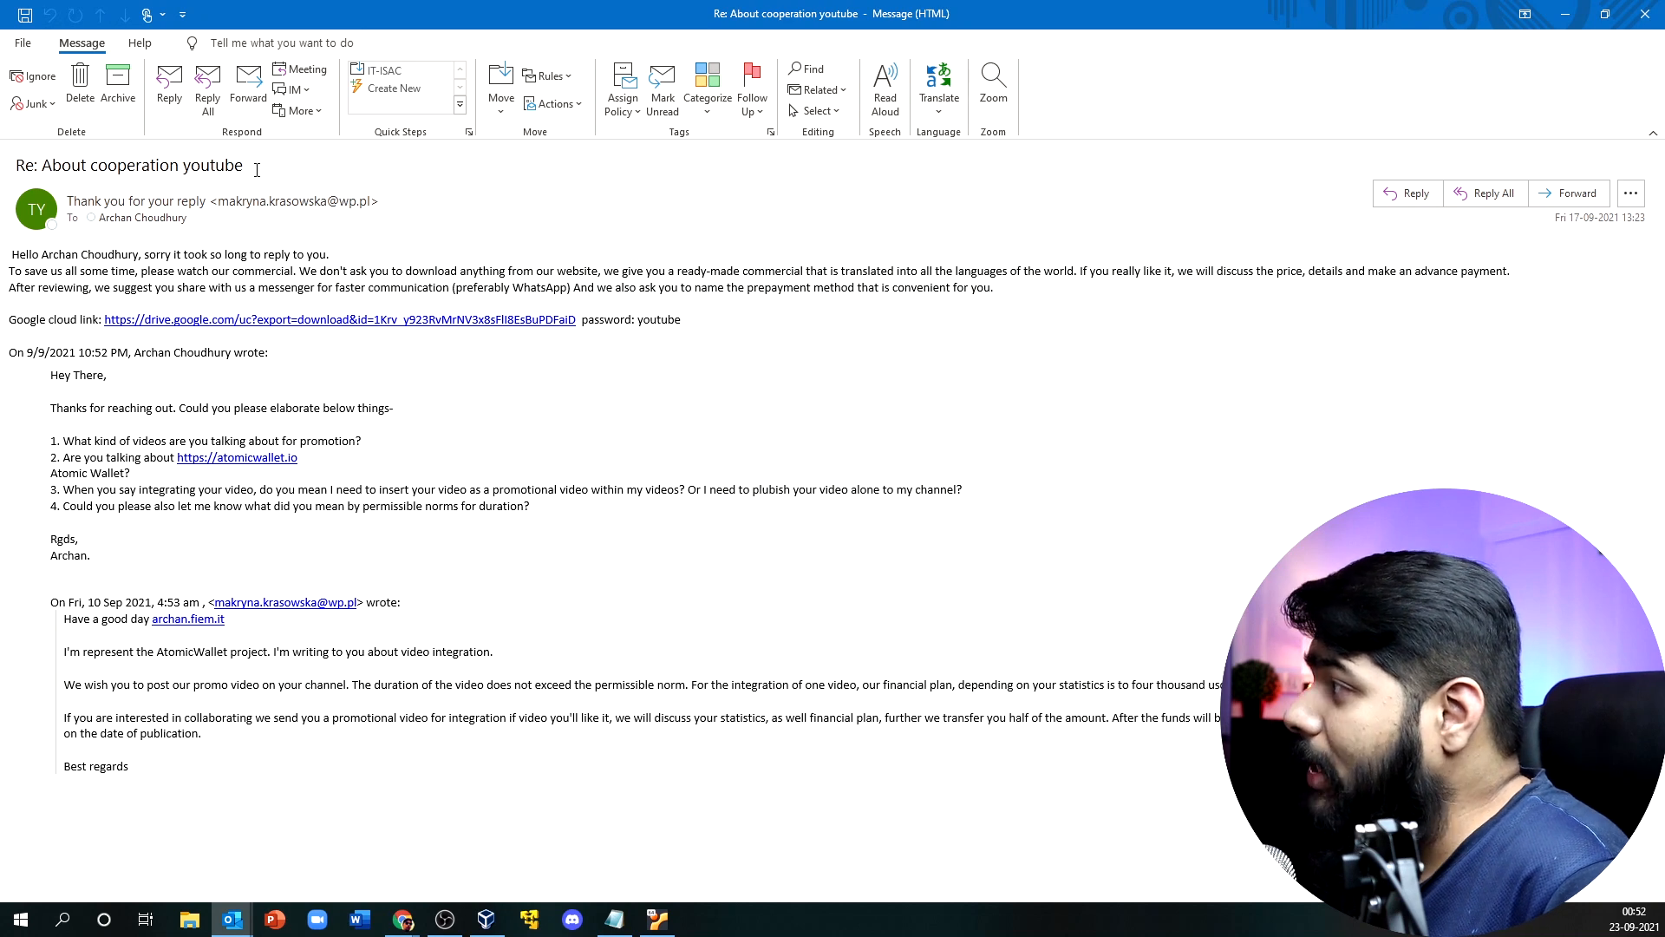
drag(241, 166, 44, 161)
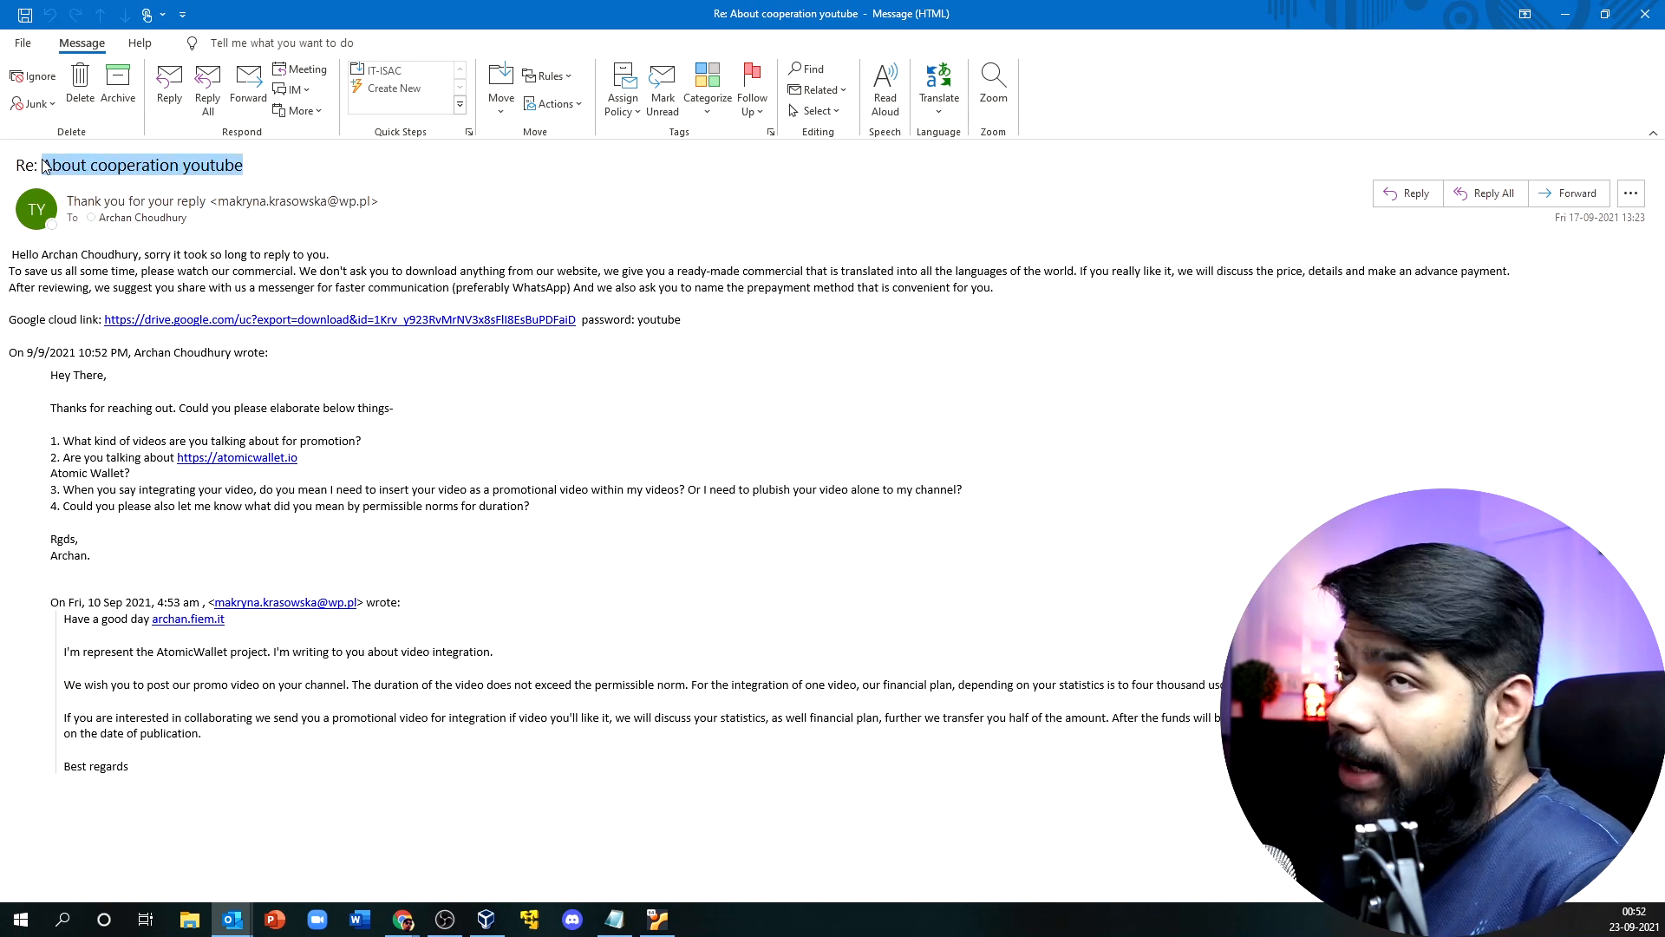
click(333, 383)
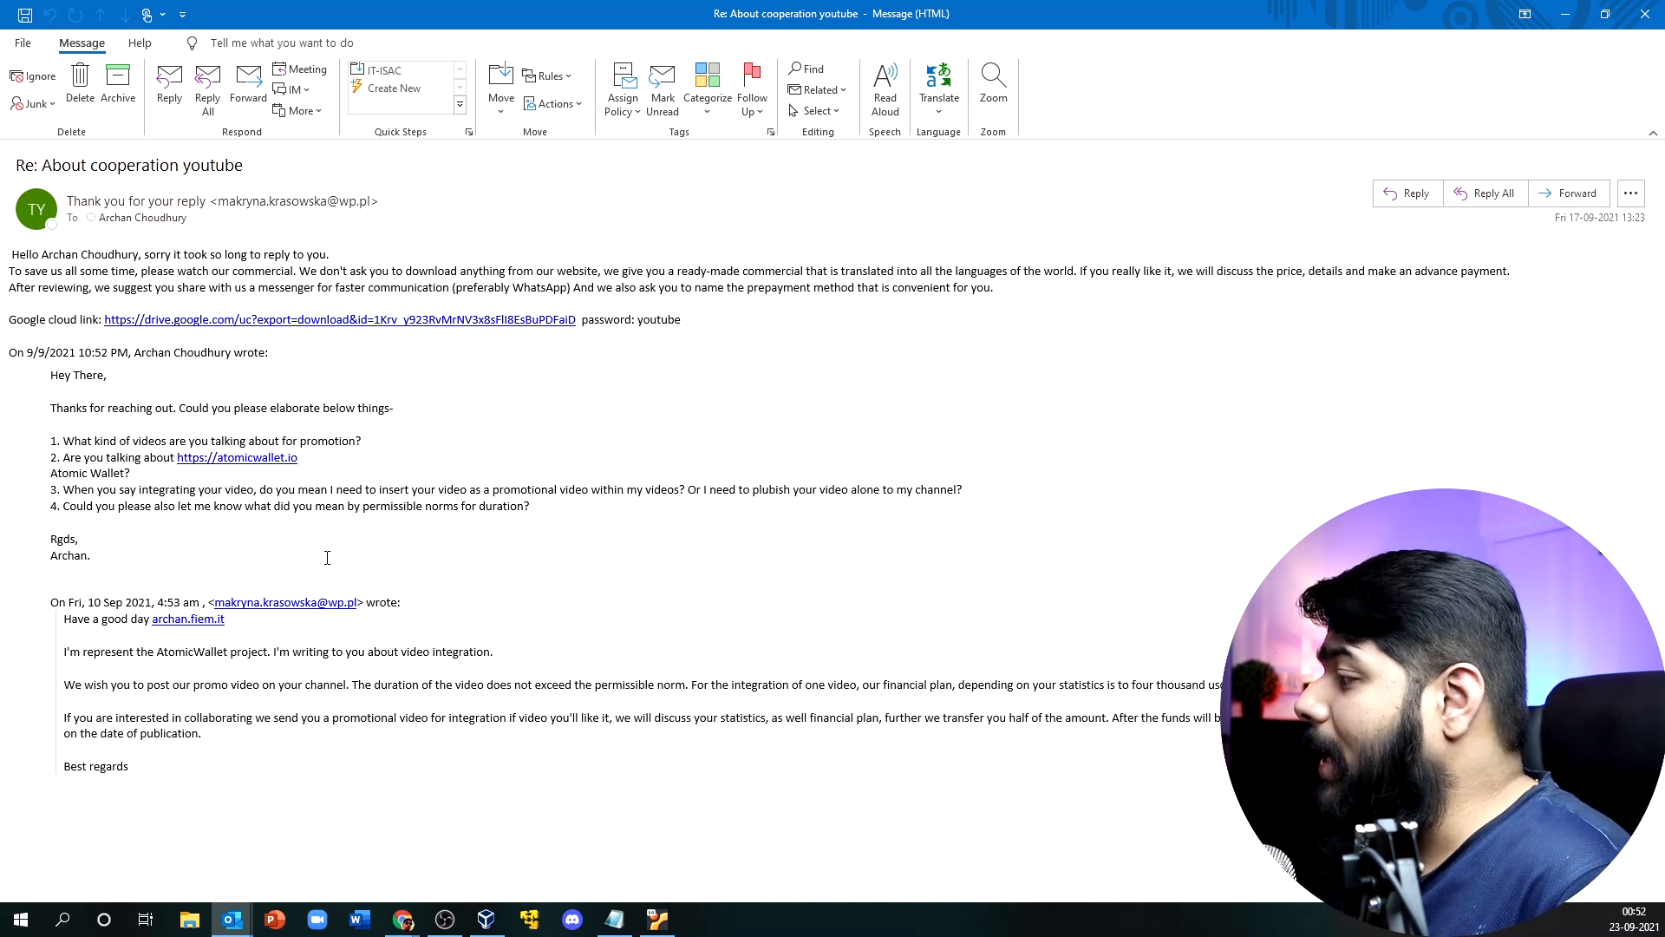
Read the "Your Free Subscription has crossed 90% | Take action" message and minimize its window.
mouse_move(234, 930)
click(312, 833)
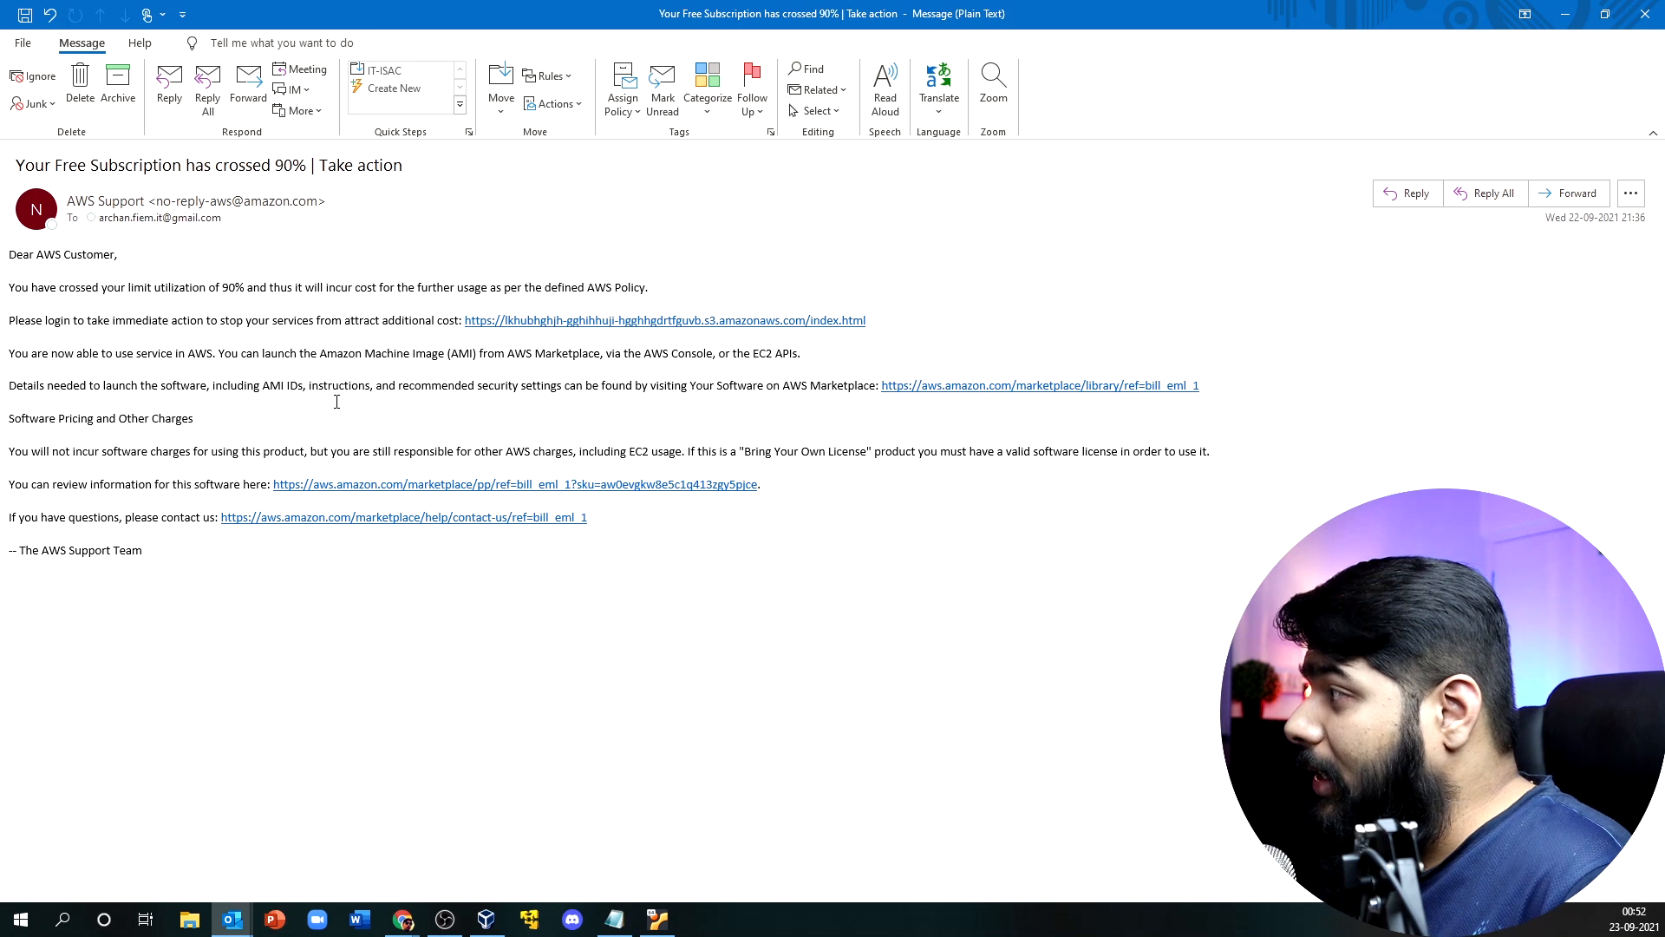
click(1566, 14)
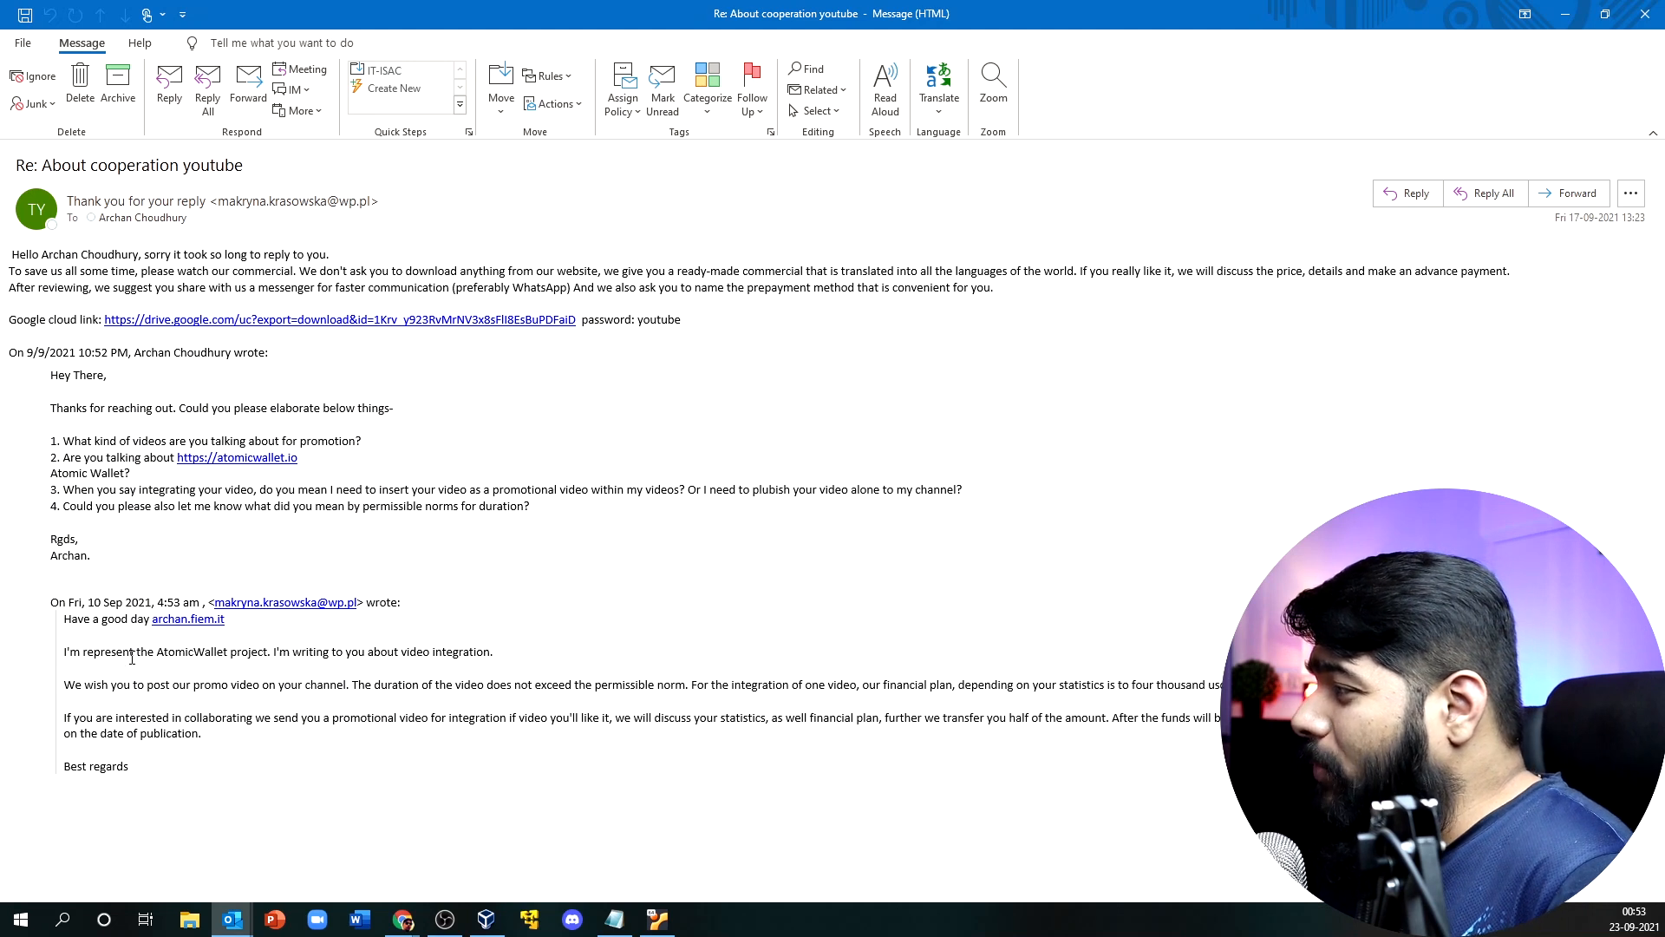
Examine the cooperation email thread: the AtomicWallet introduction, the numbered questions, the atomicwallet.io link and the Google cloud download link.
drag(155, 652, 241, 655)
click(265, 662)
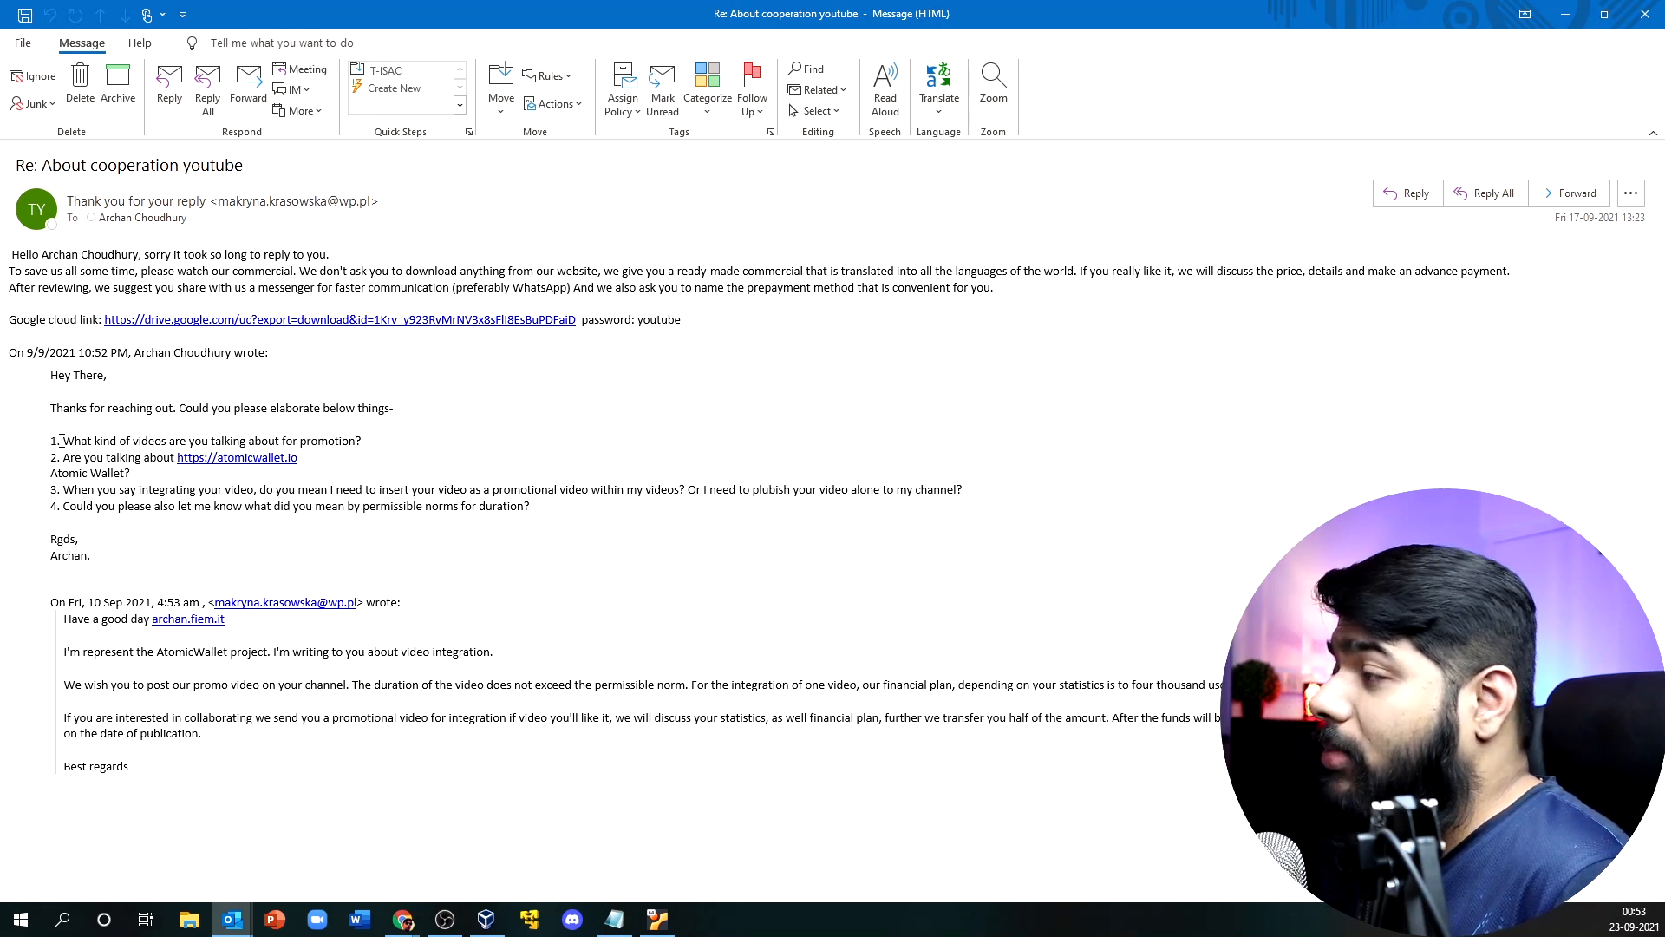
drag(62, 441, 63, 490)
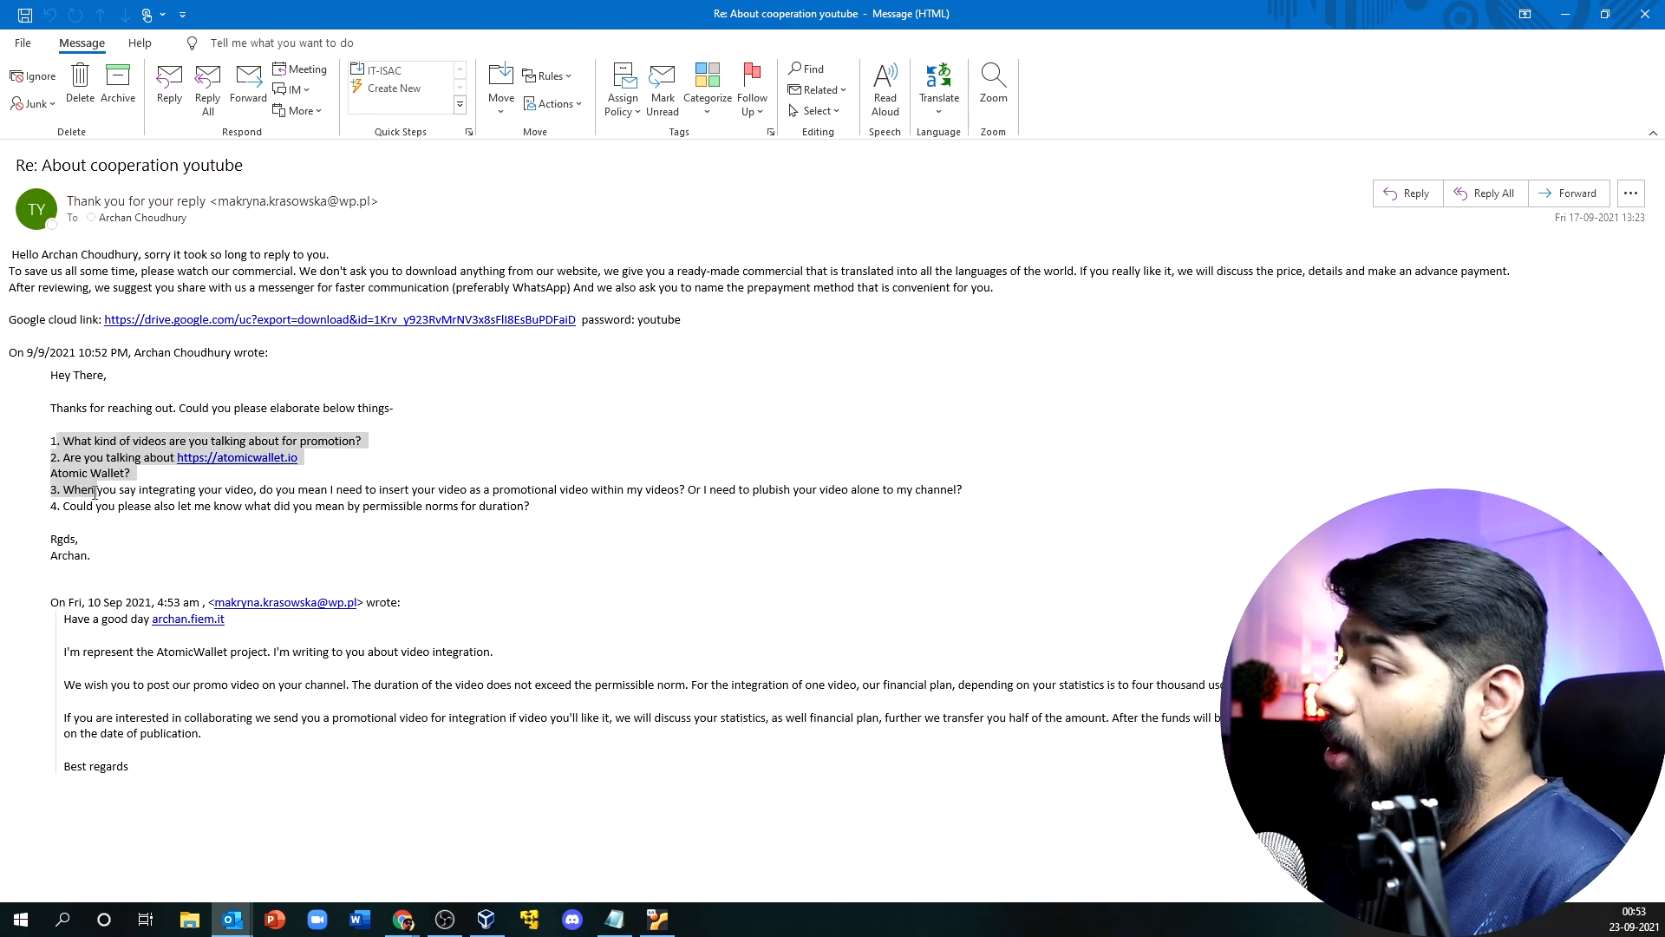
click(138, 506)
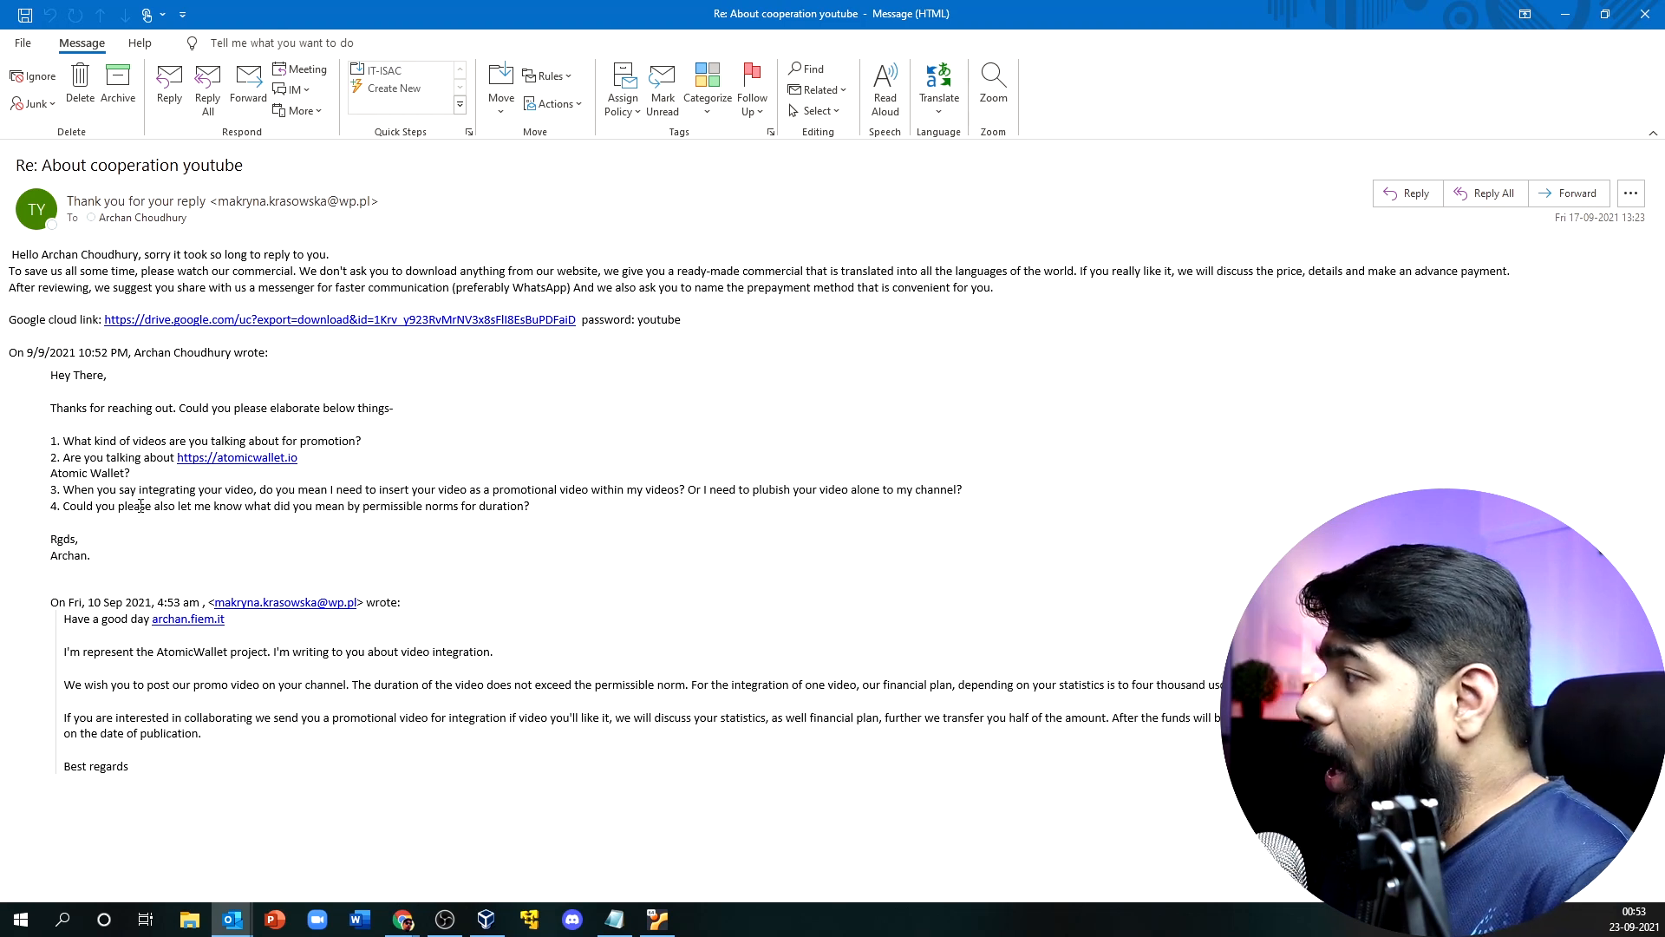
drag(158, 651, 233, 652)
click(239, 650)
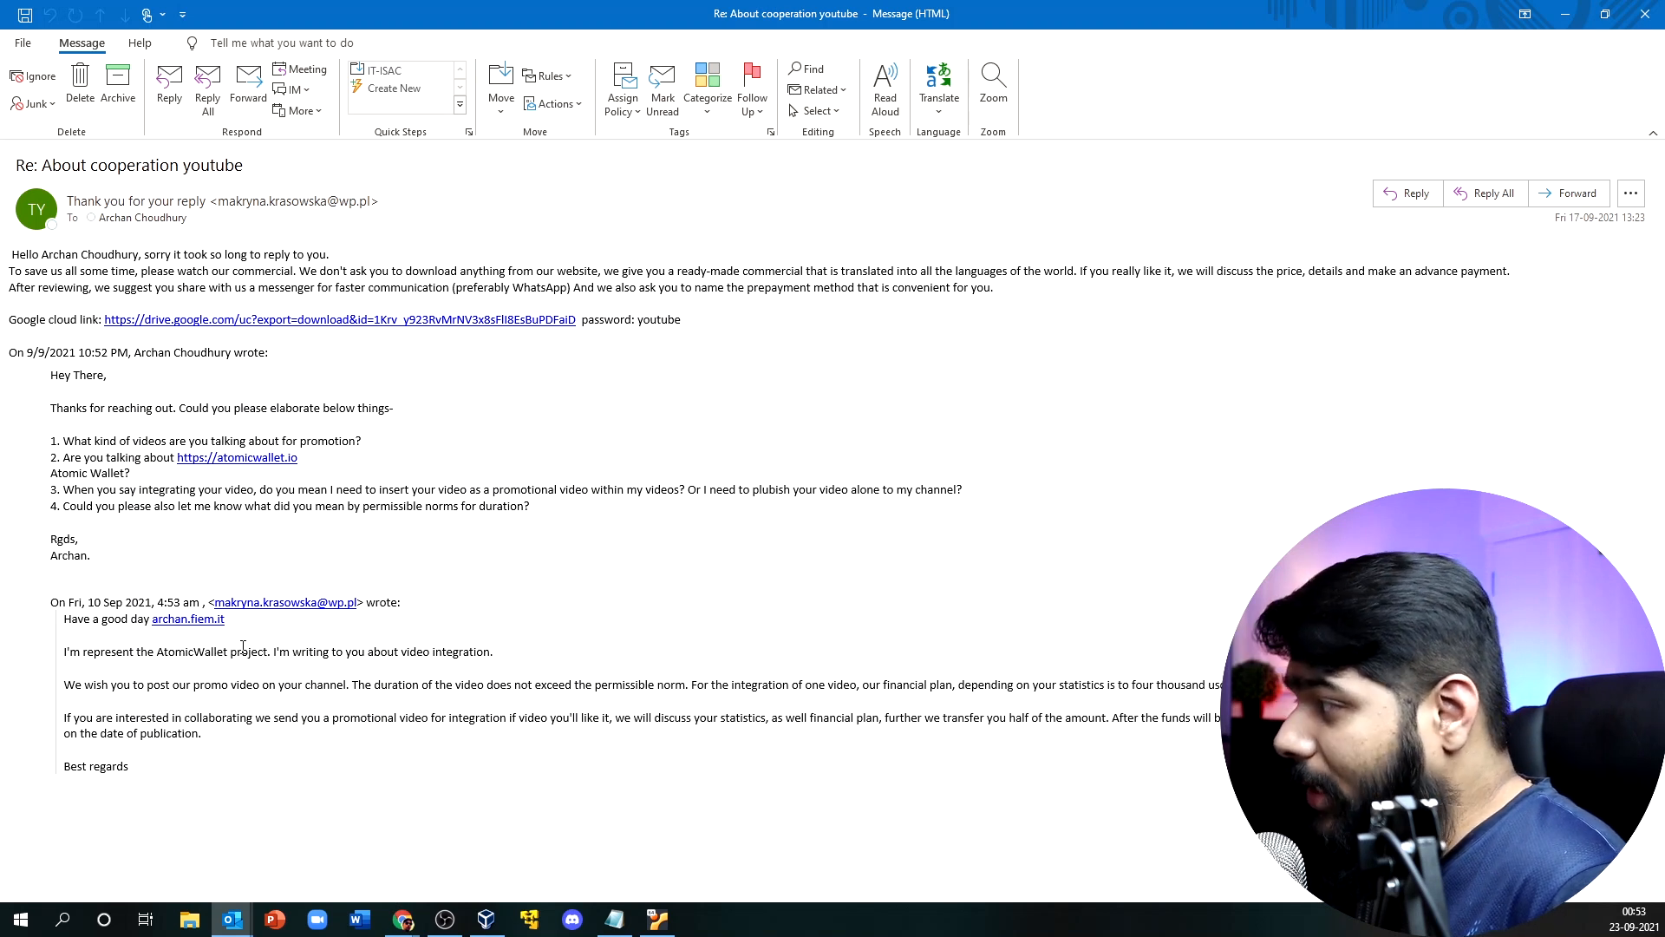
drag(314, 458, 161, 457)
click(129, 501)
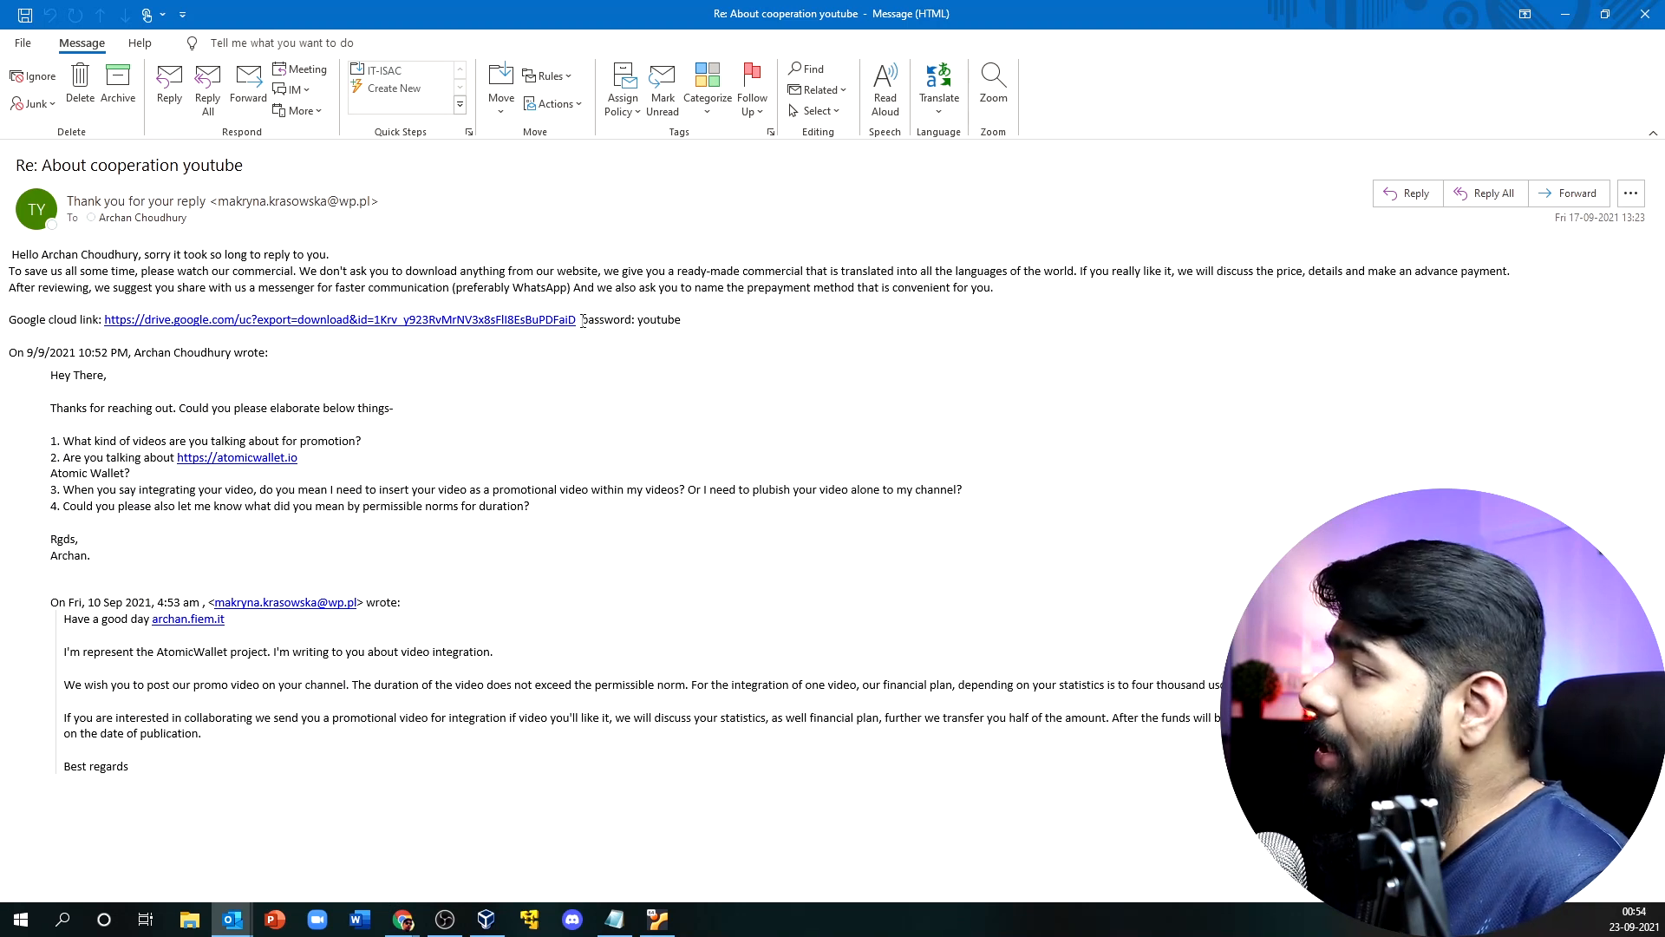
drag(582, 320, 550, 320)
drag(216, 337, 64, 371)
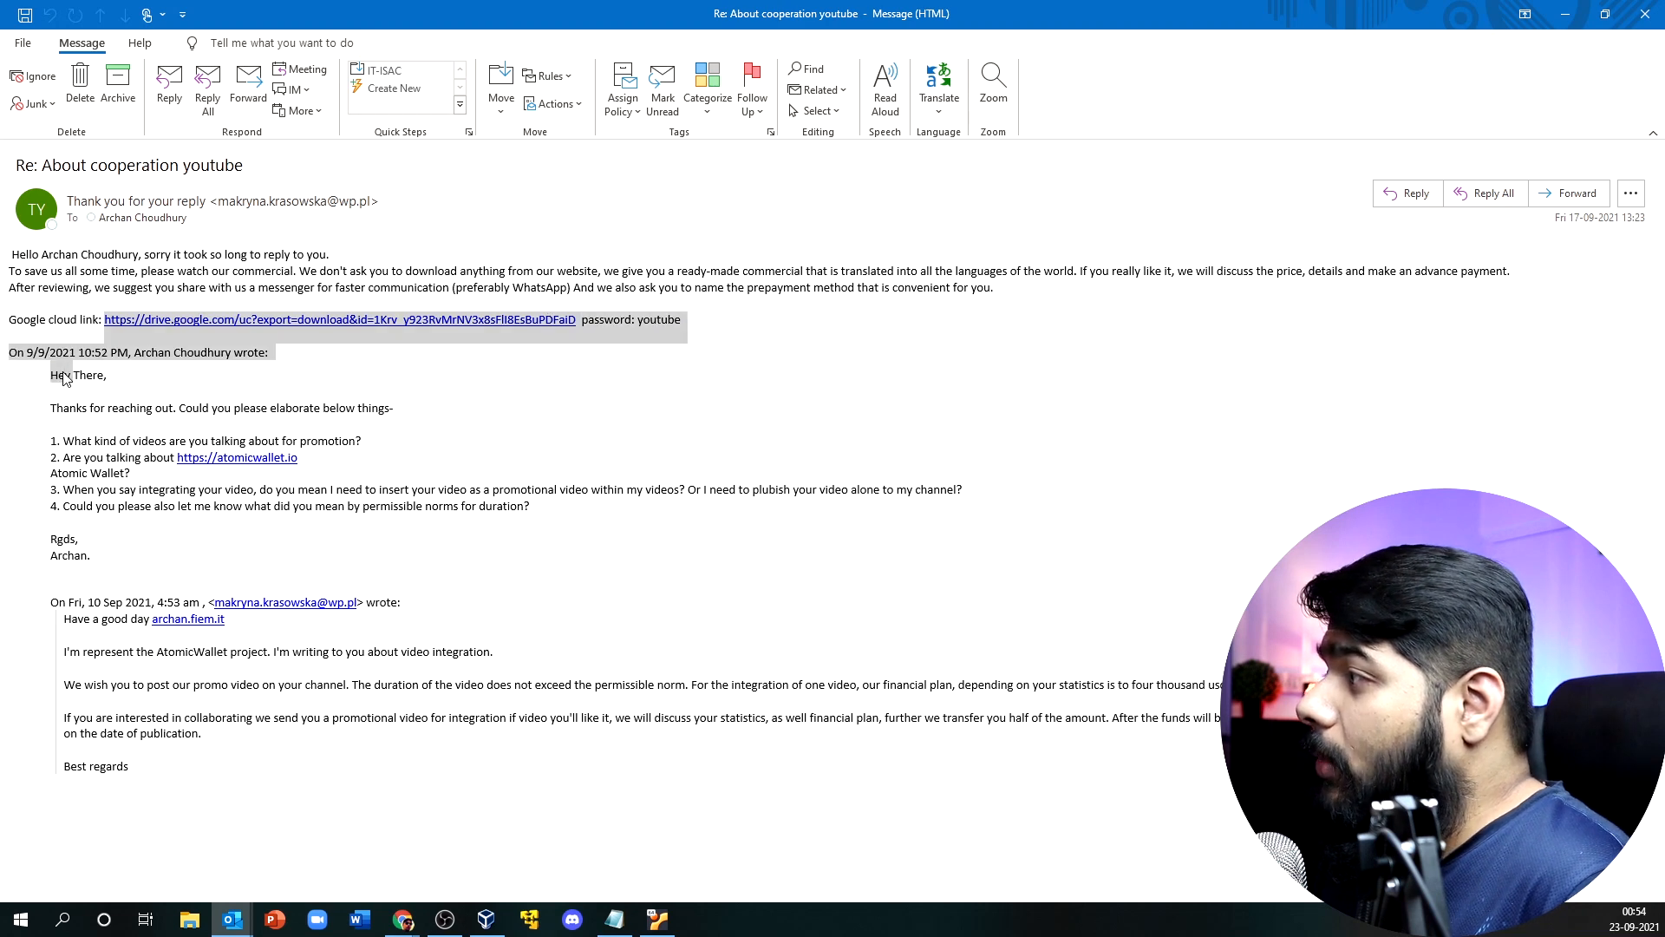
click(45, 331)
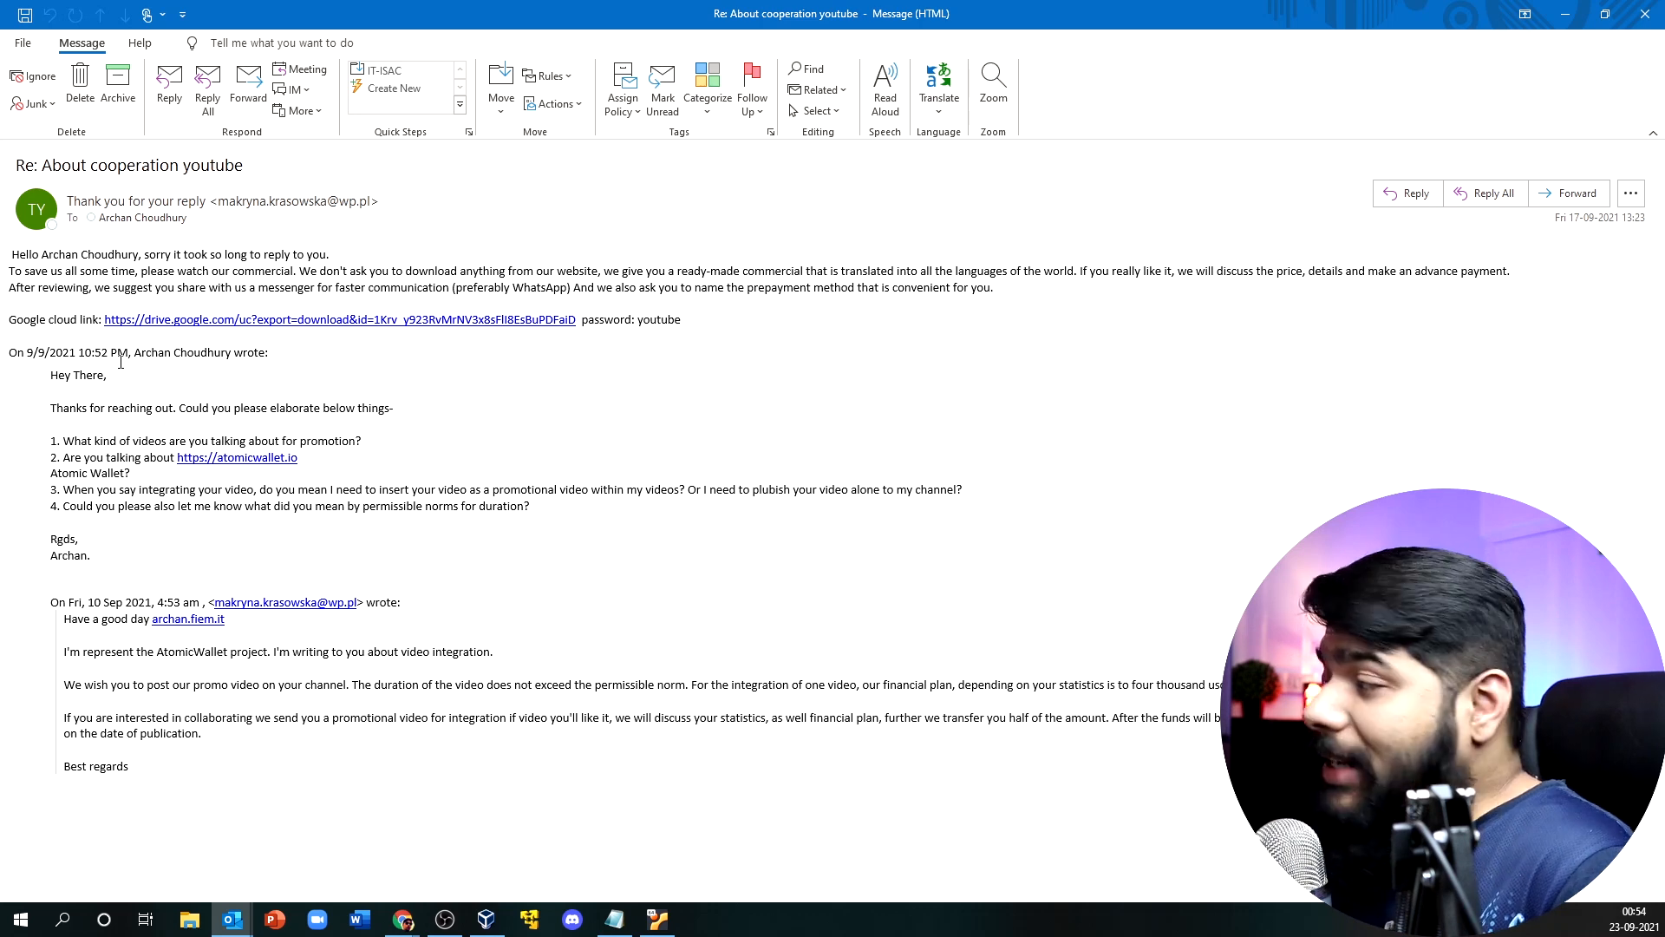
Open the cooperation email's message properties and select its complete internet headers.
click(1630, 193)
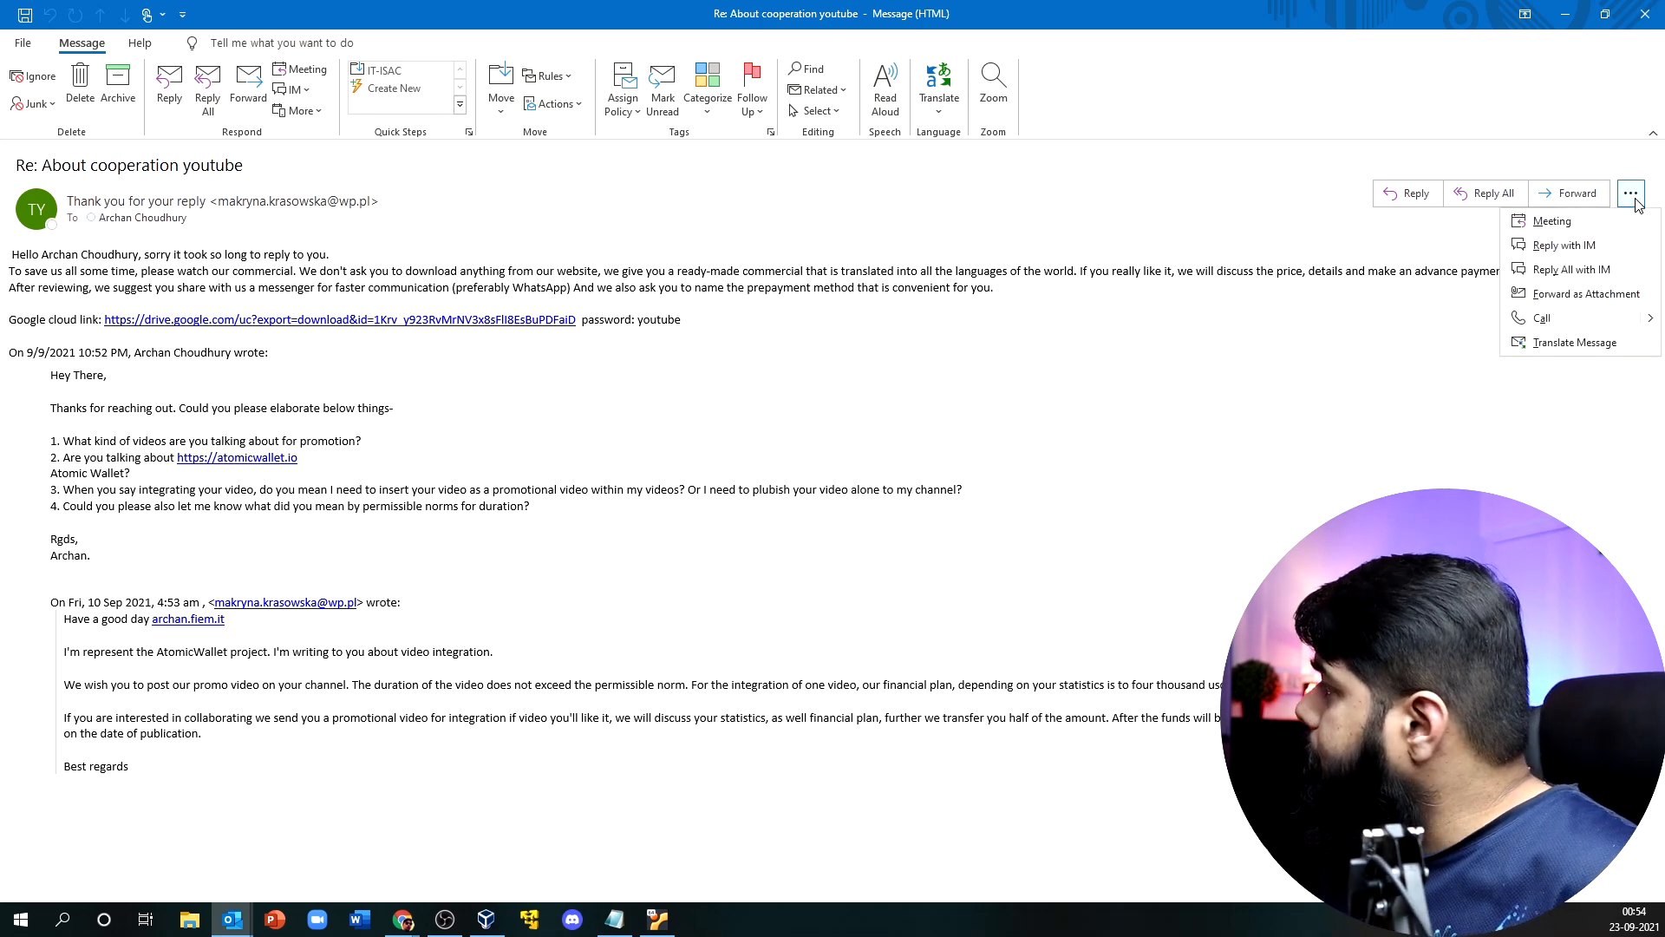
click(704, 410)
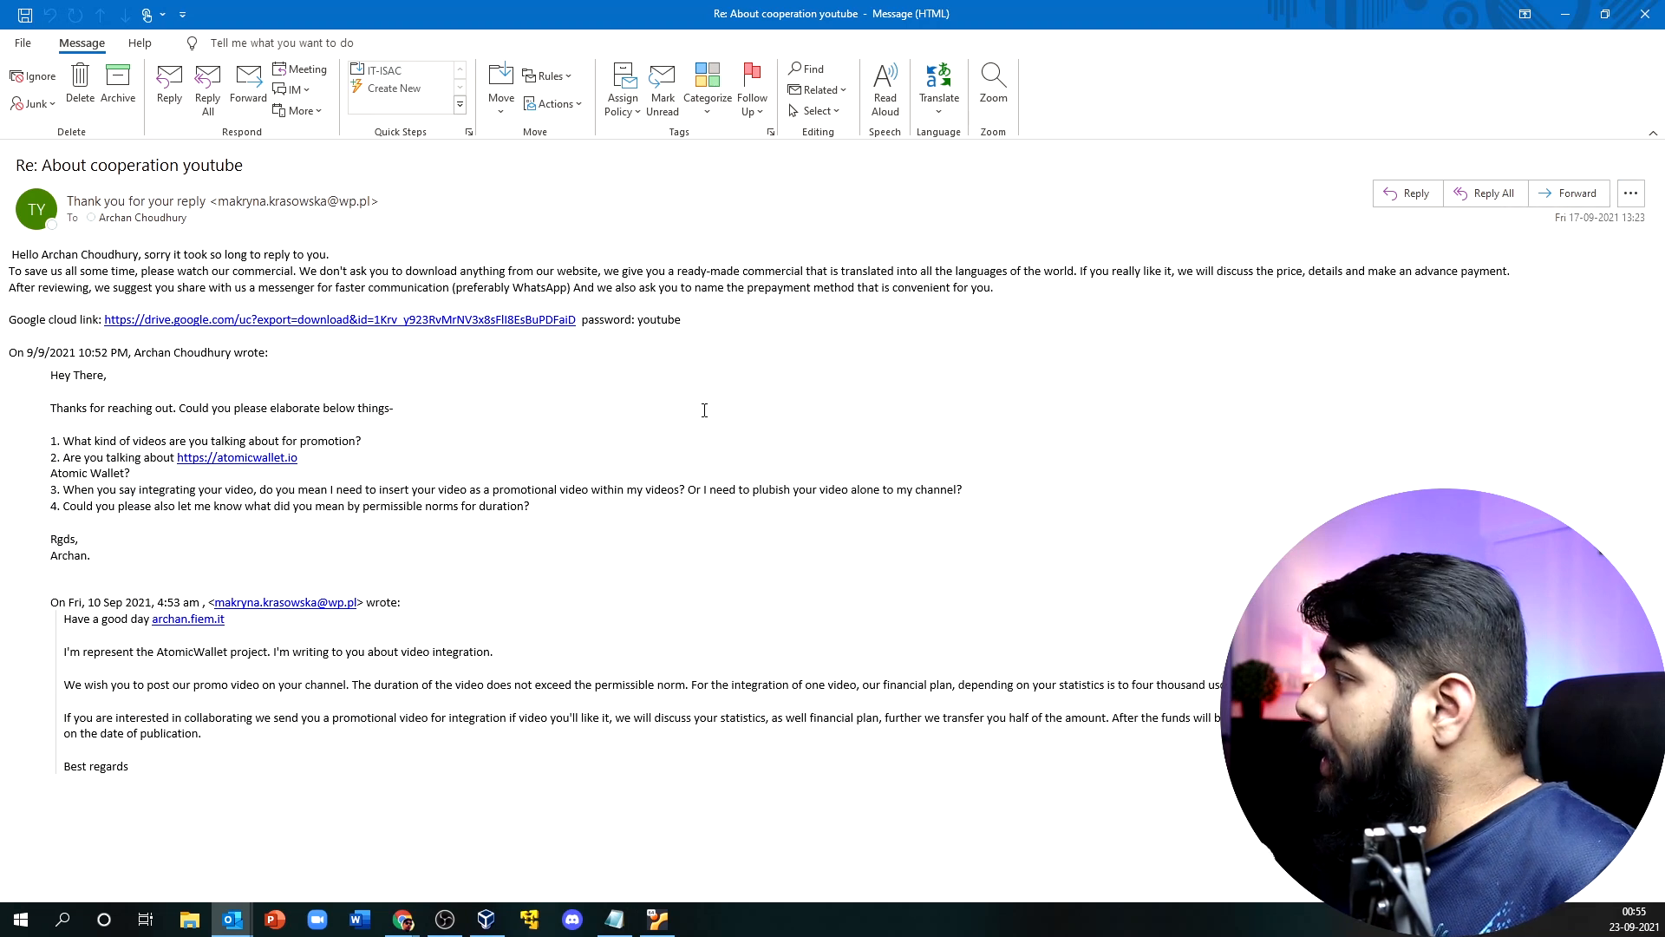
click(22, 42)
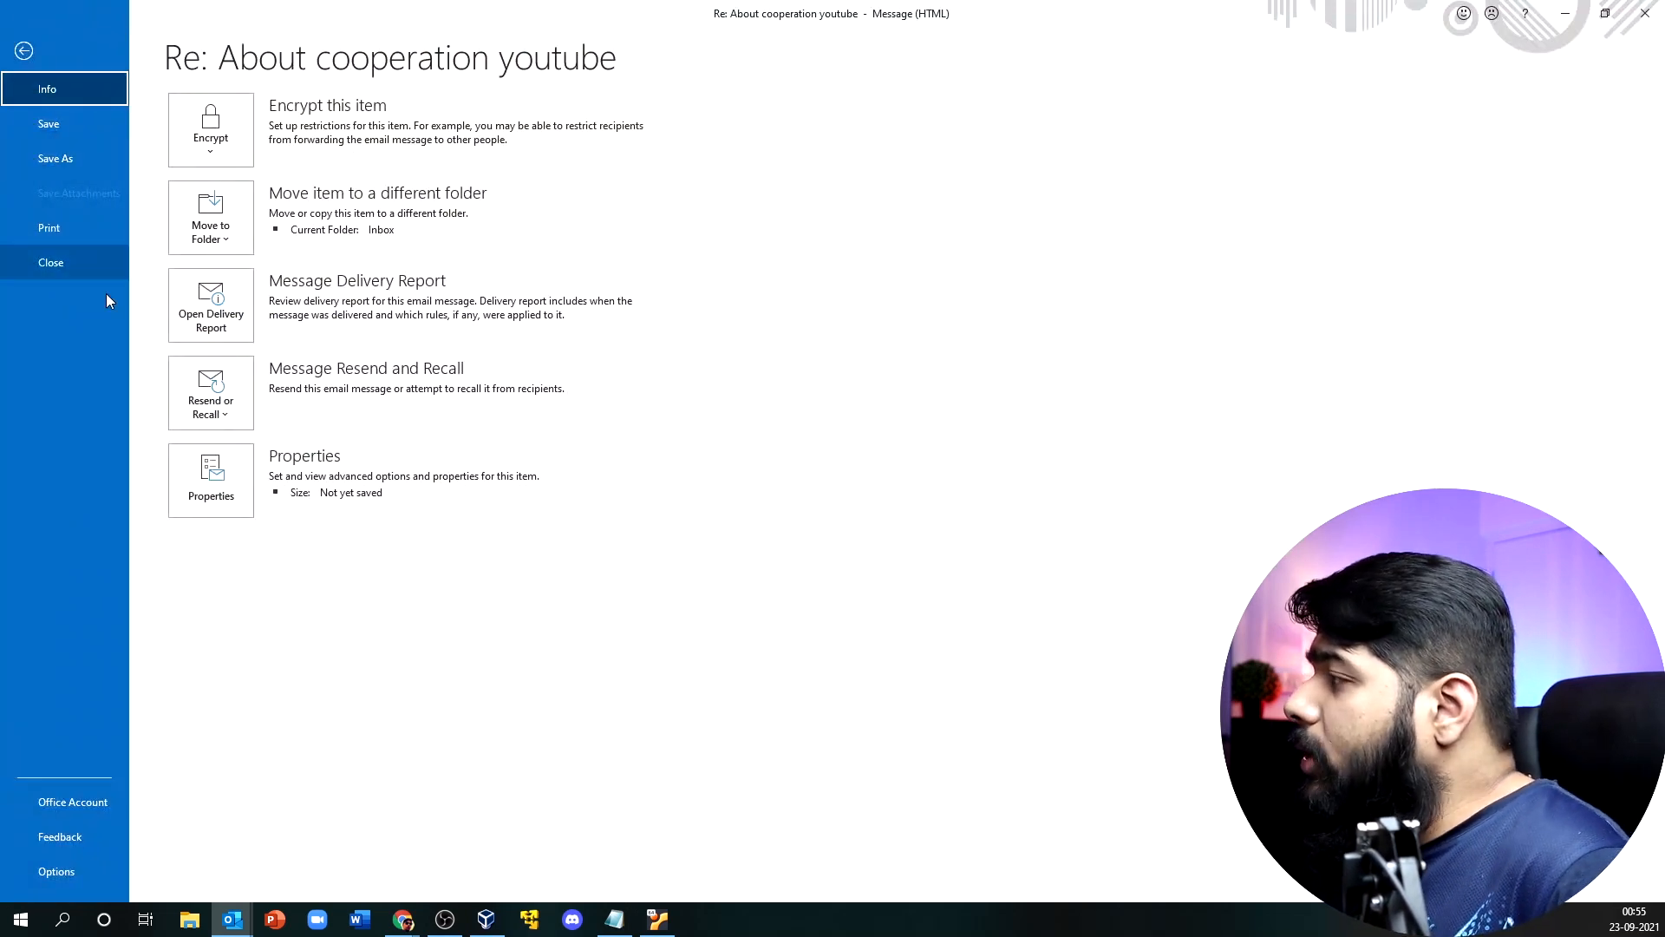
click(211, 490)
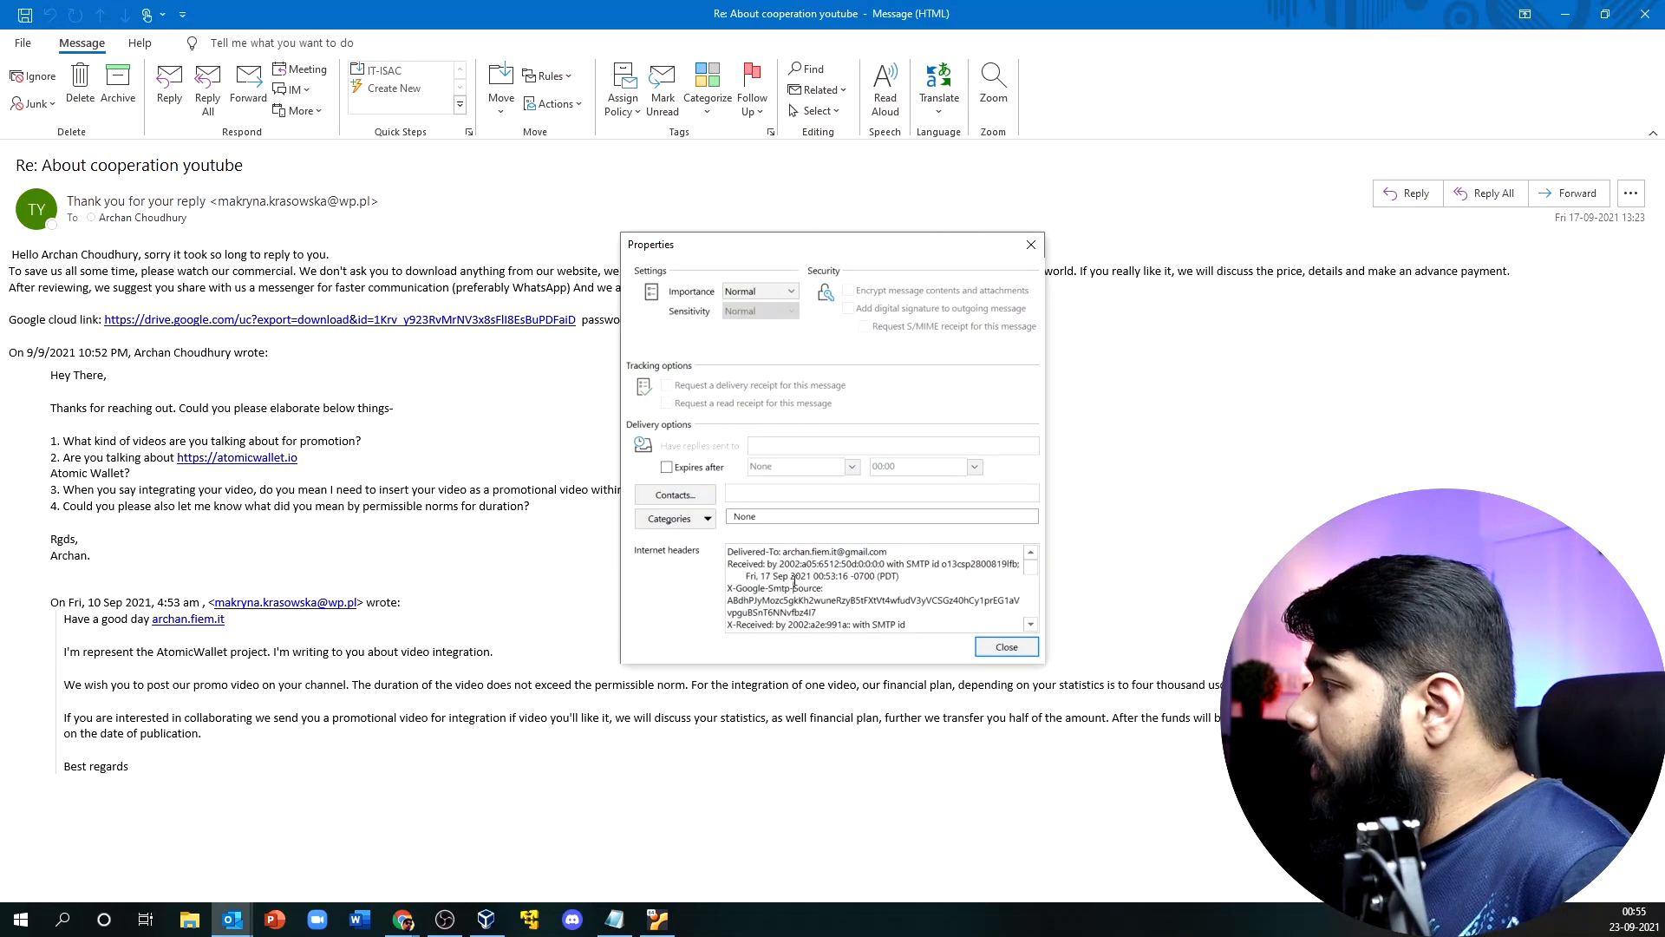
click(795, 583)
scroll(795, 583, down, 3)
scroll(792, 579, up, 3)
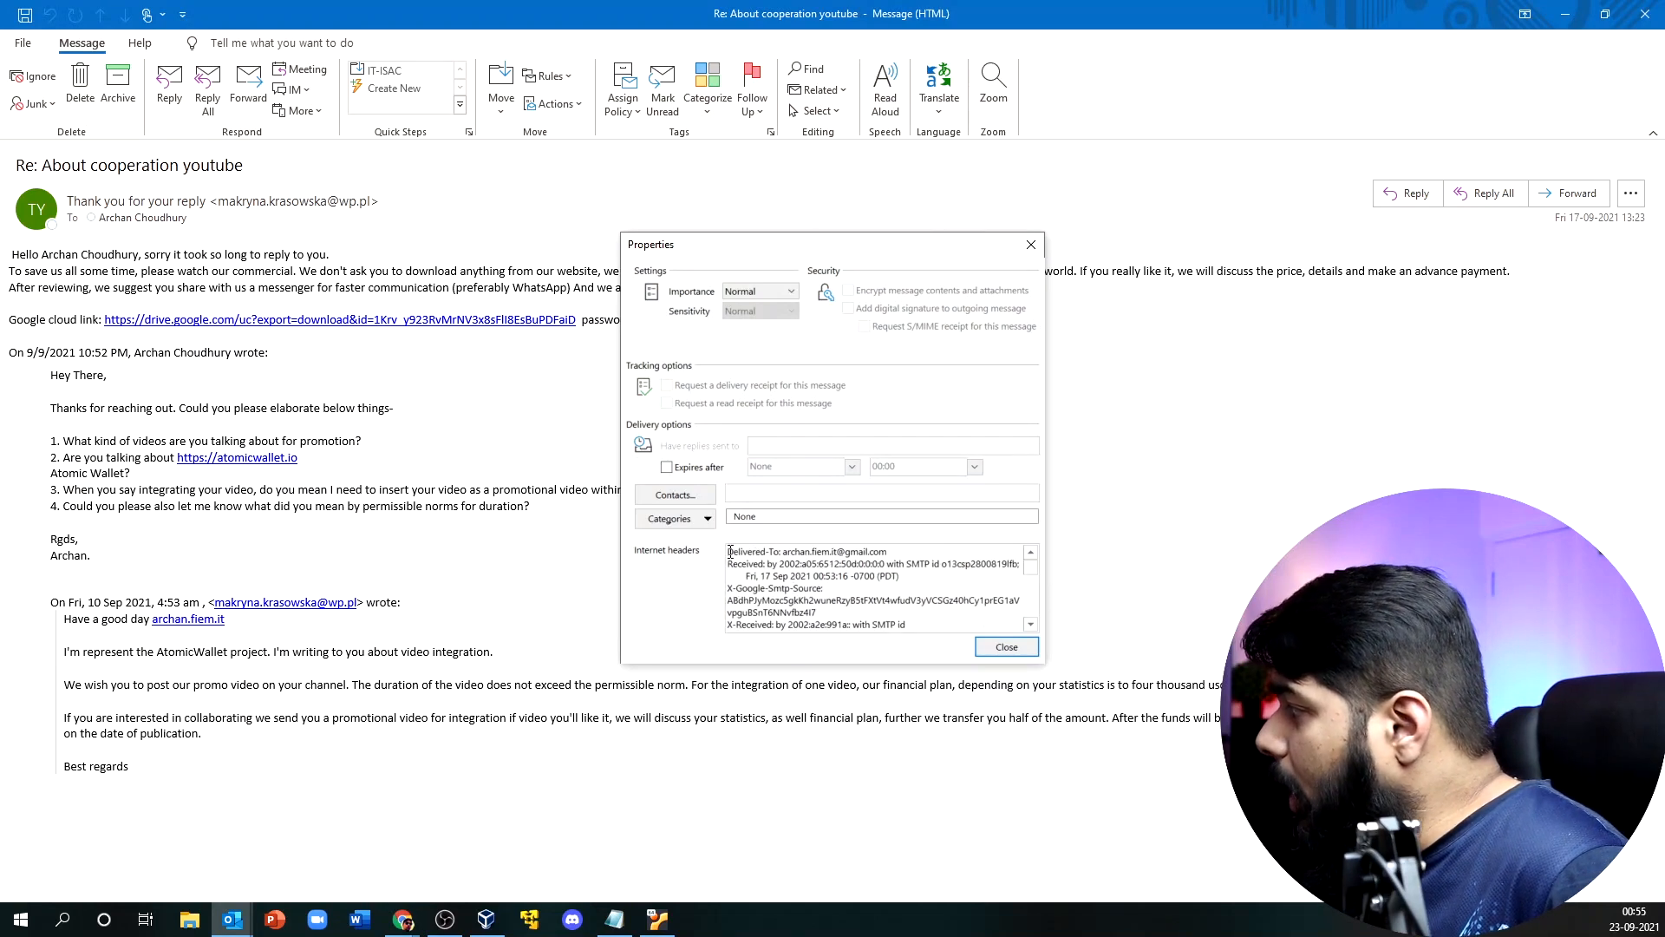
drag(731, 552, 894, 647)
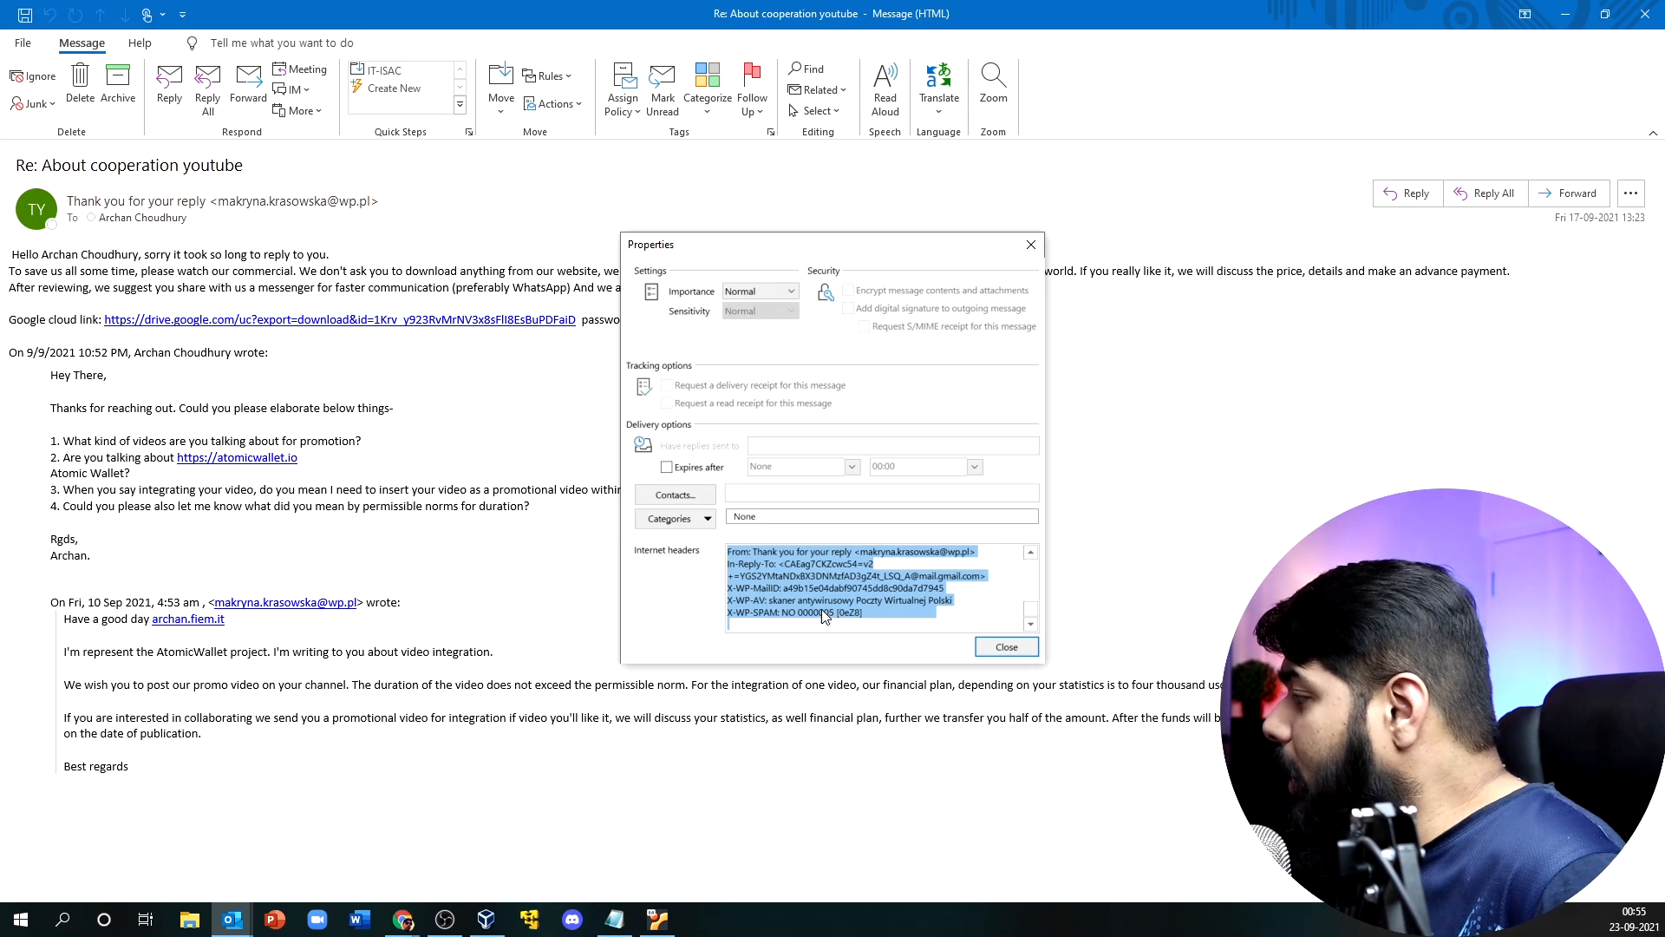
Switch to the Forensics Workstation, bring up the email-header-analyzer project in Visual Studio Code and maximize its terminal panel.
click(657, 919)
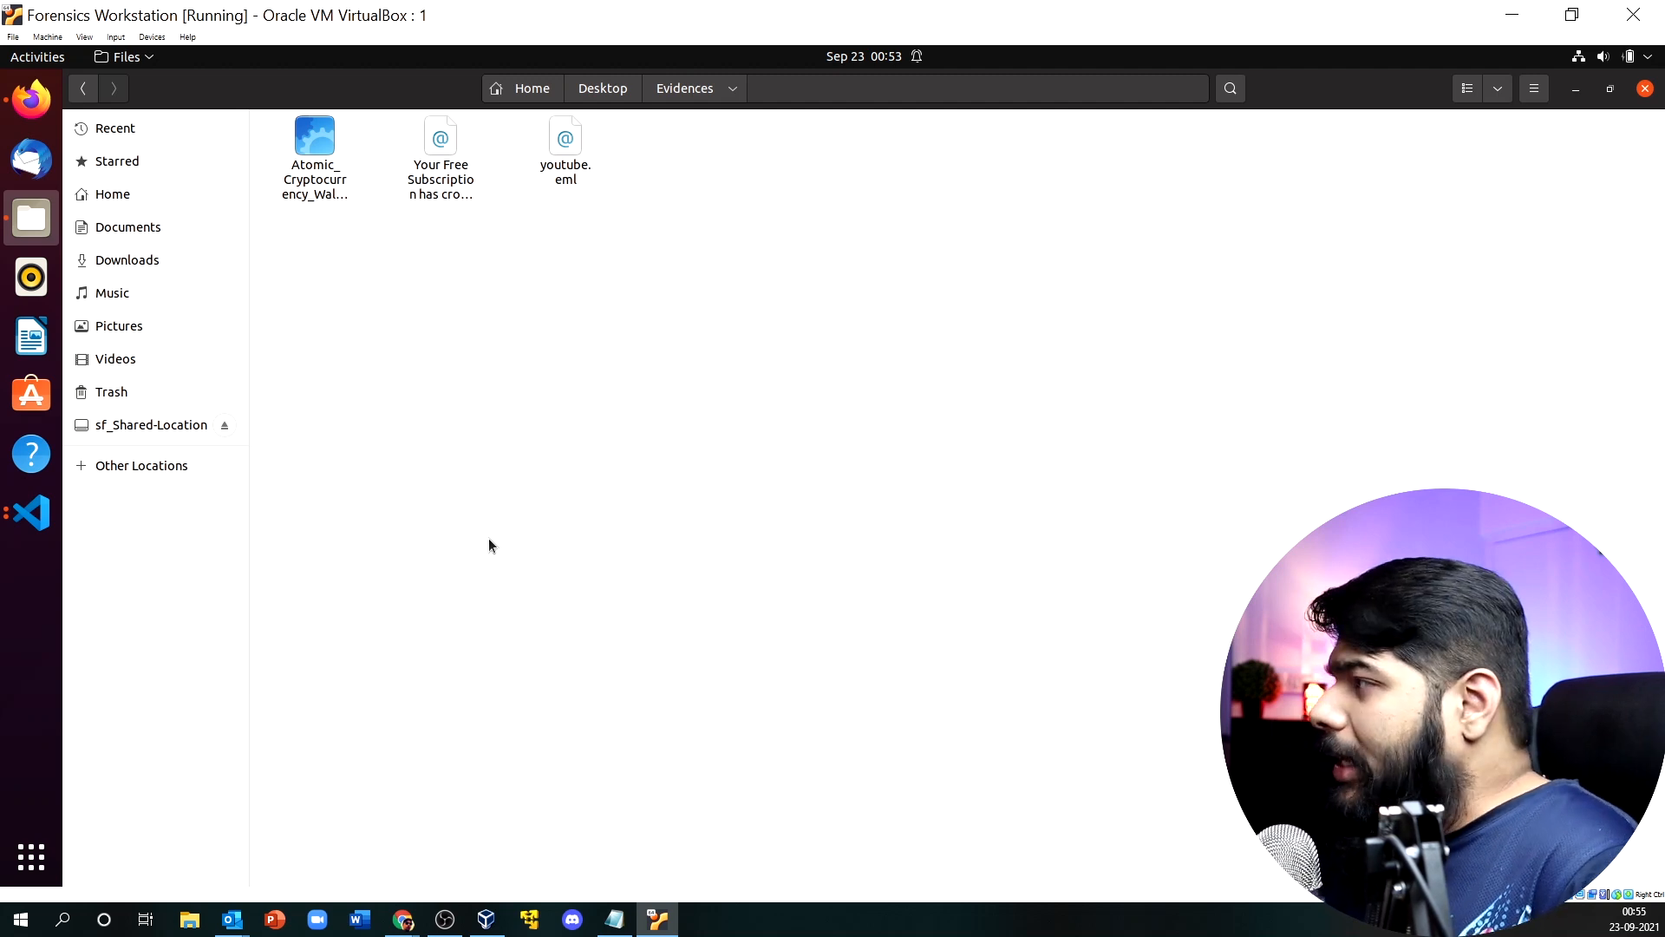
click(31, 513)
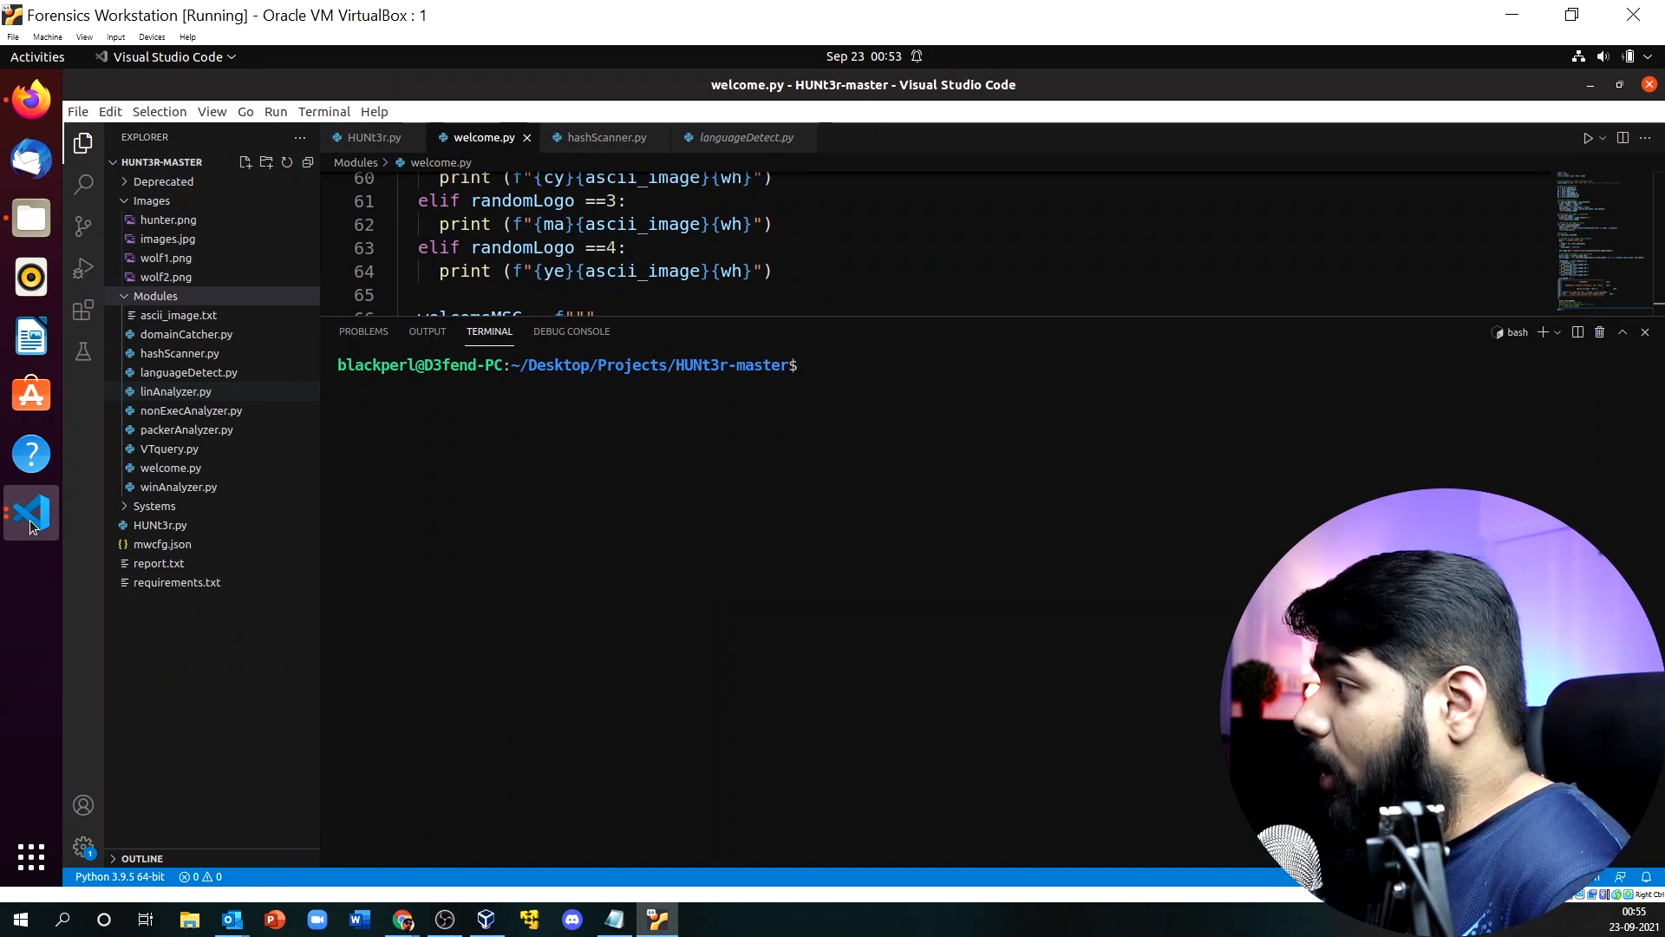
click(31, 521)
click(162, 442)
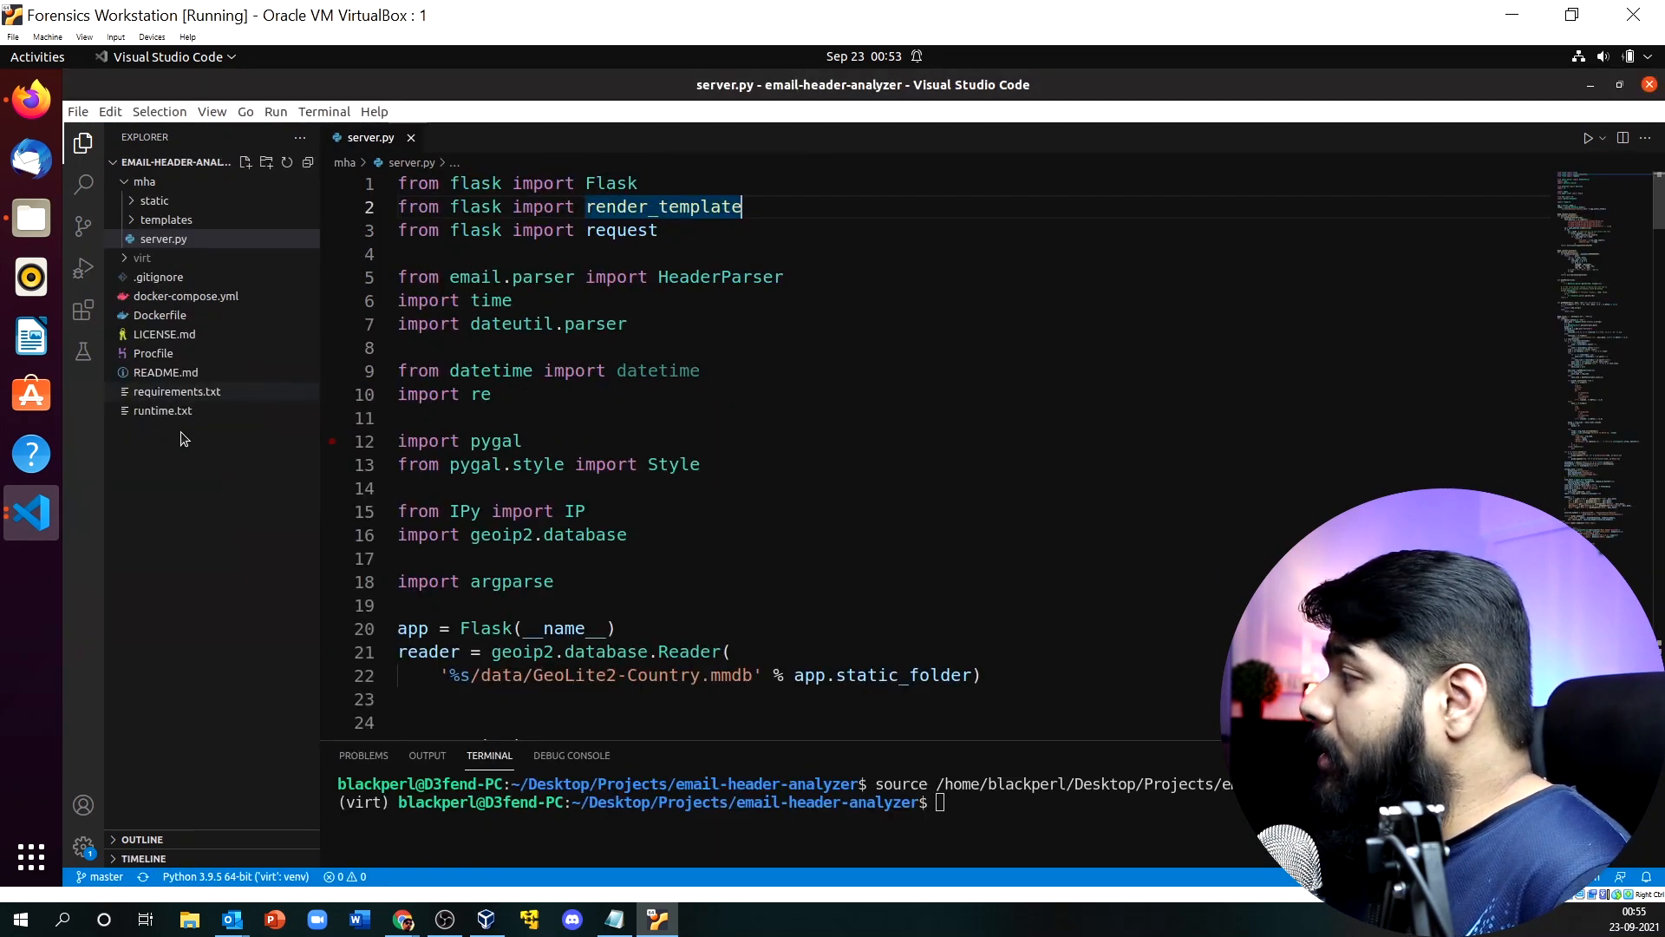
click(1623, 755)
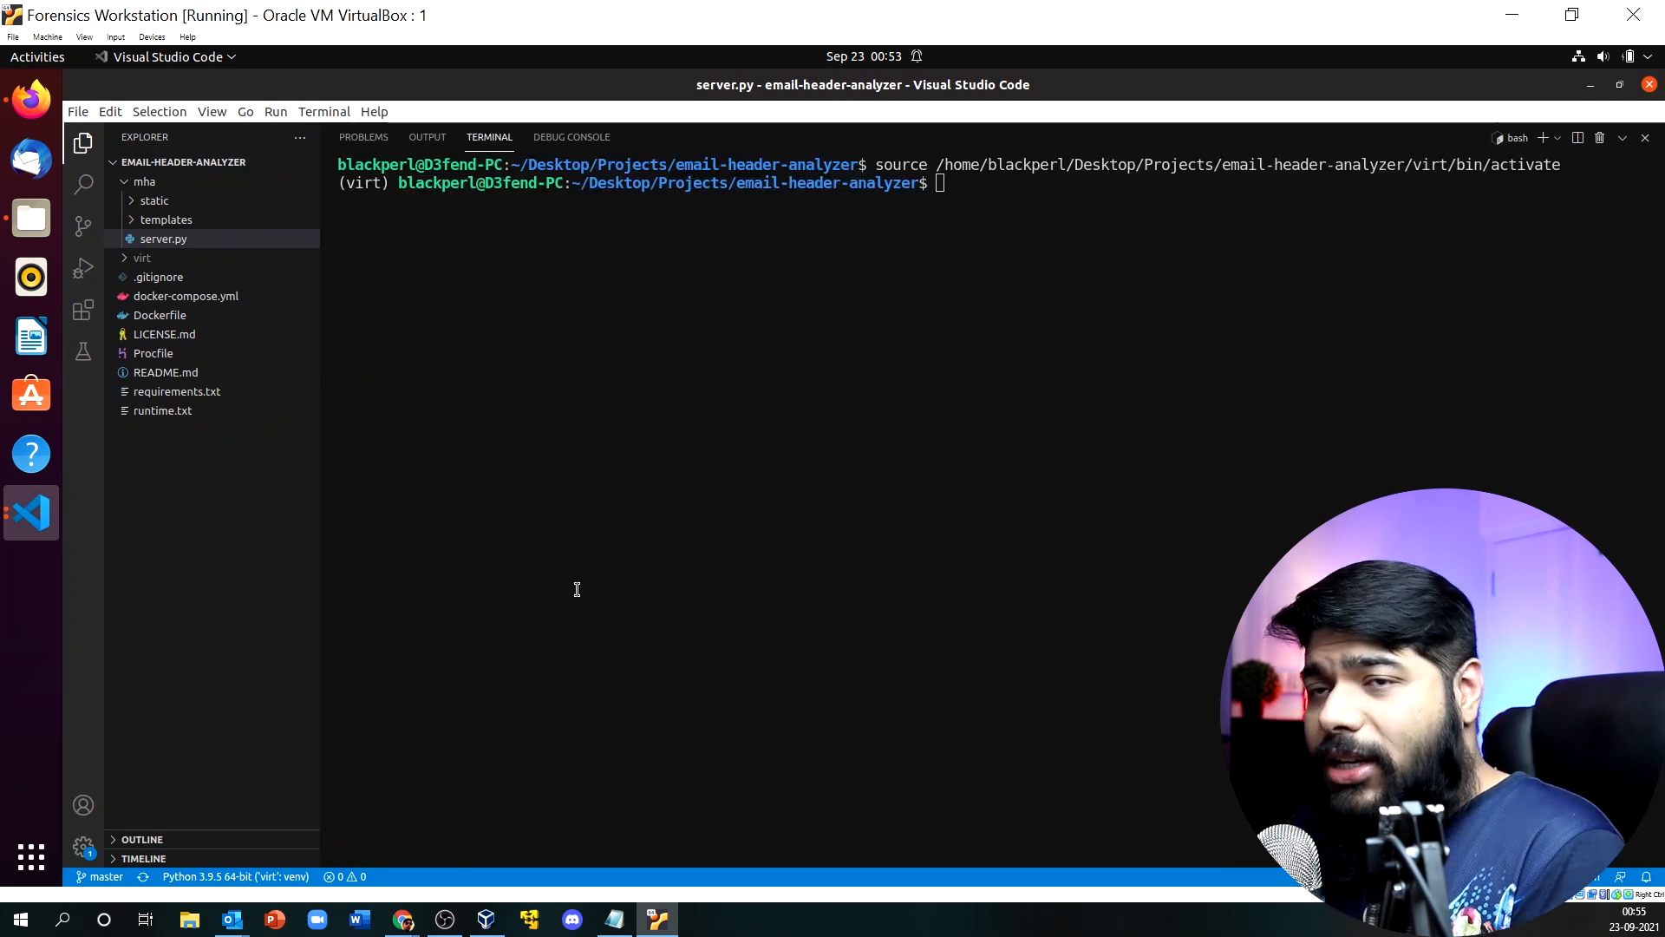
List the project folder in the terminal, change into the mha directory and list its contents.
click(954, 209)
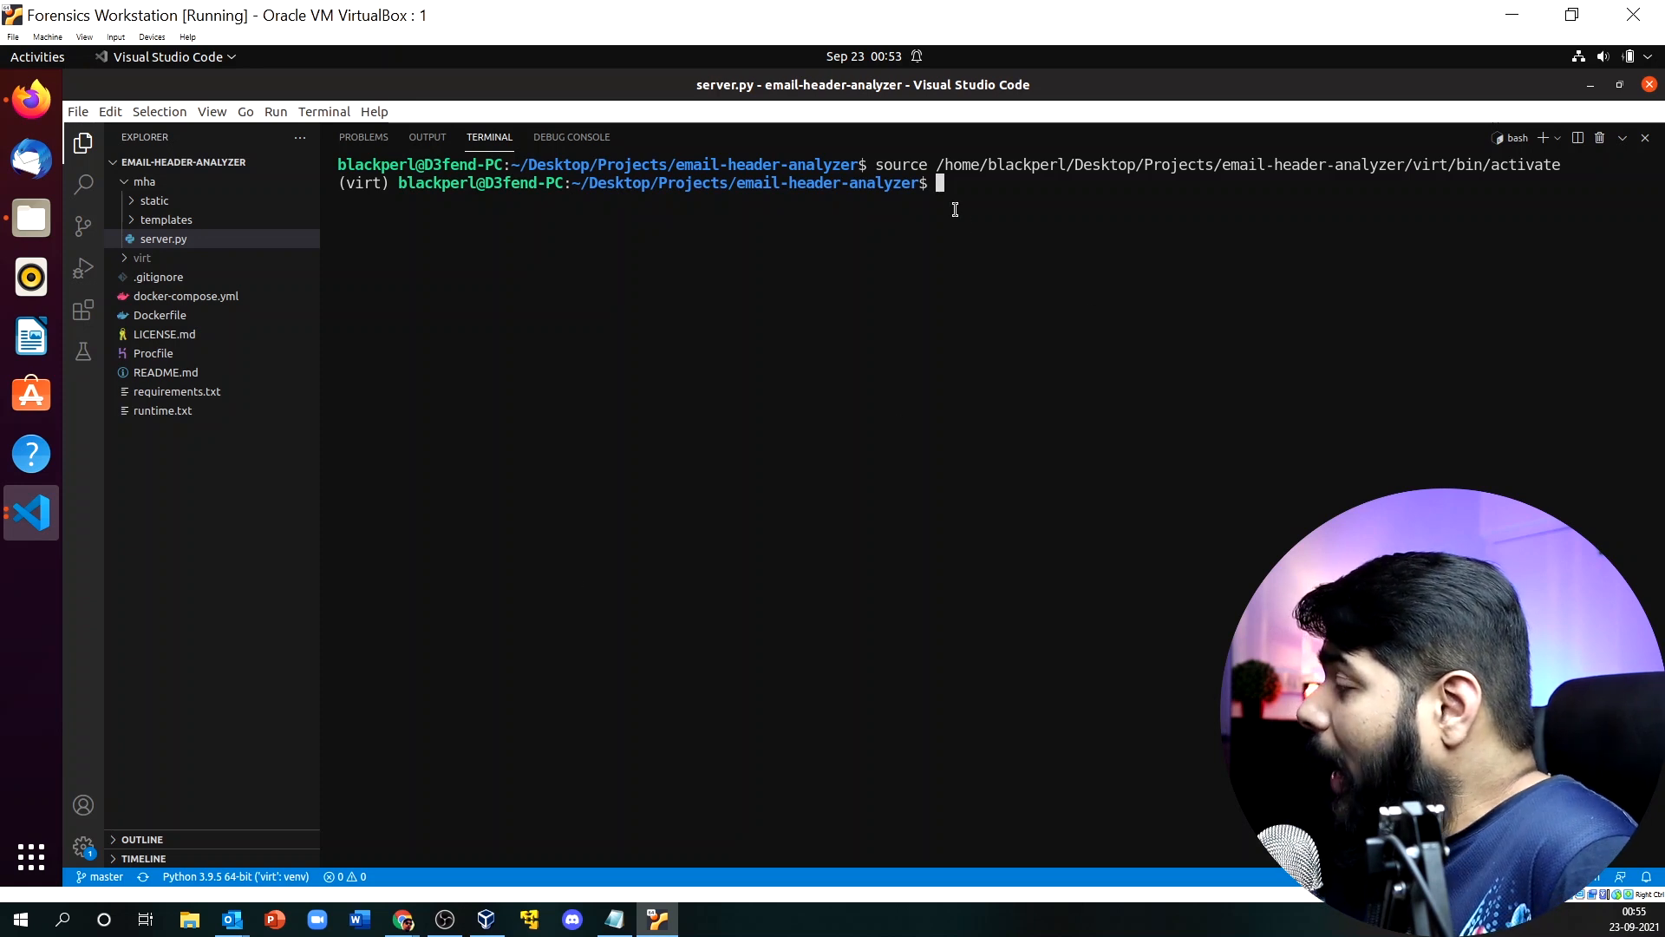
text(ls)
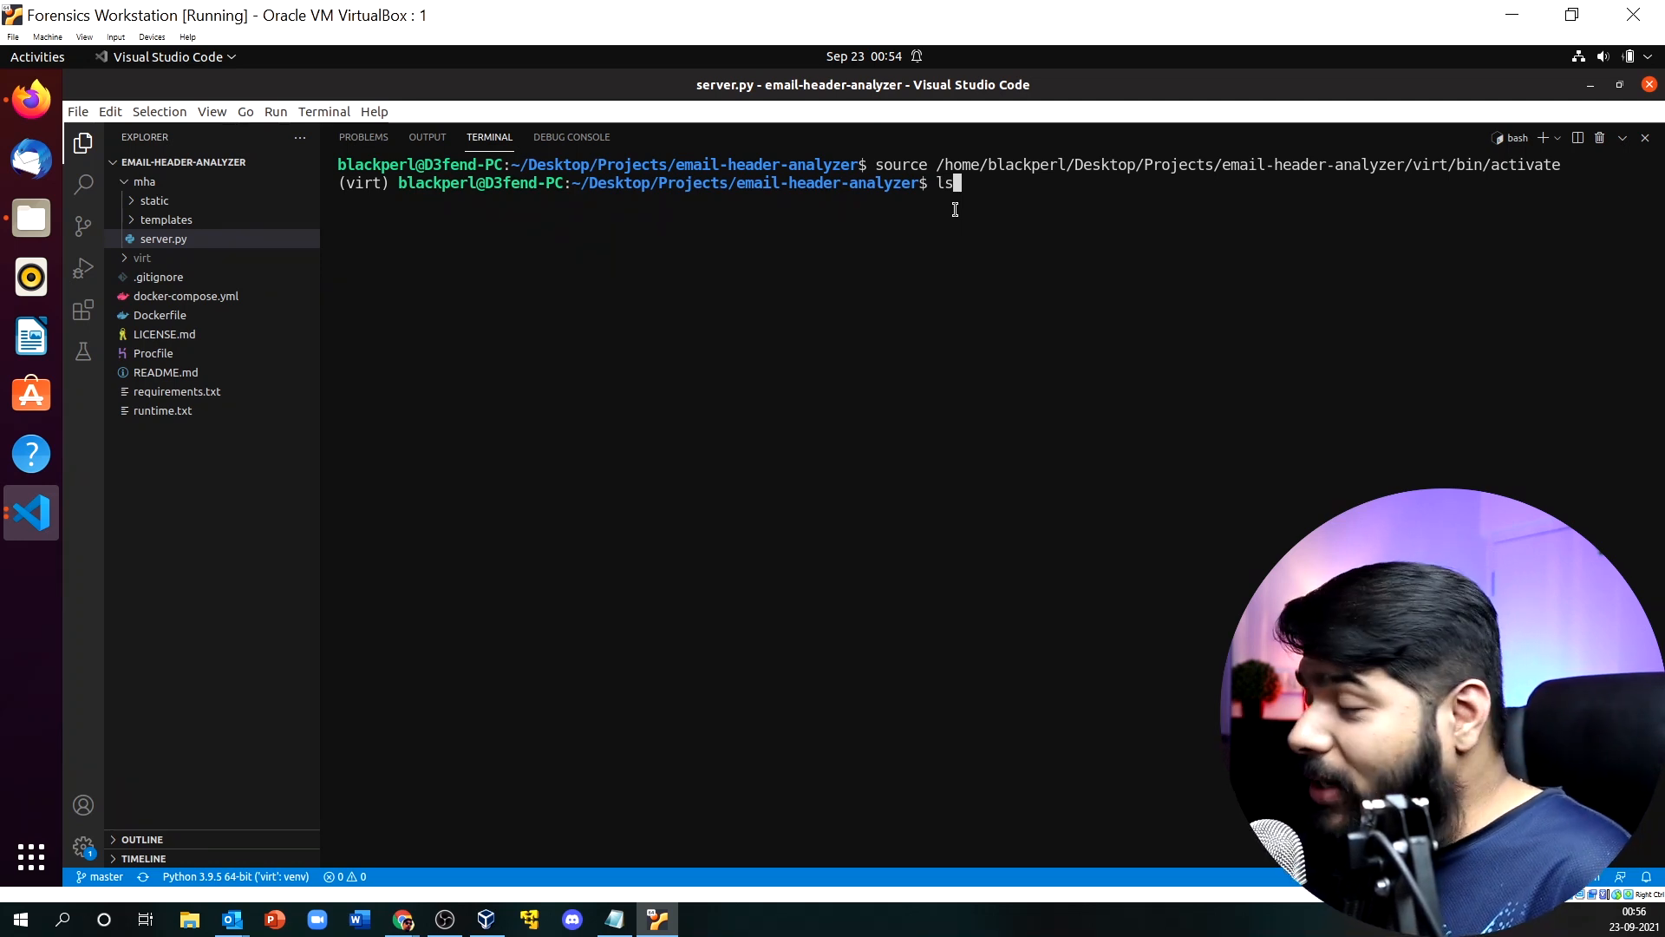
key(Return)
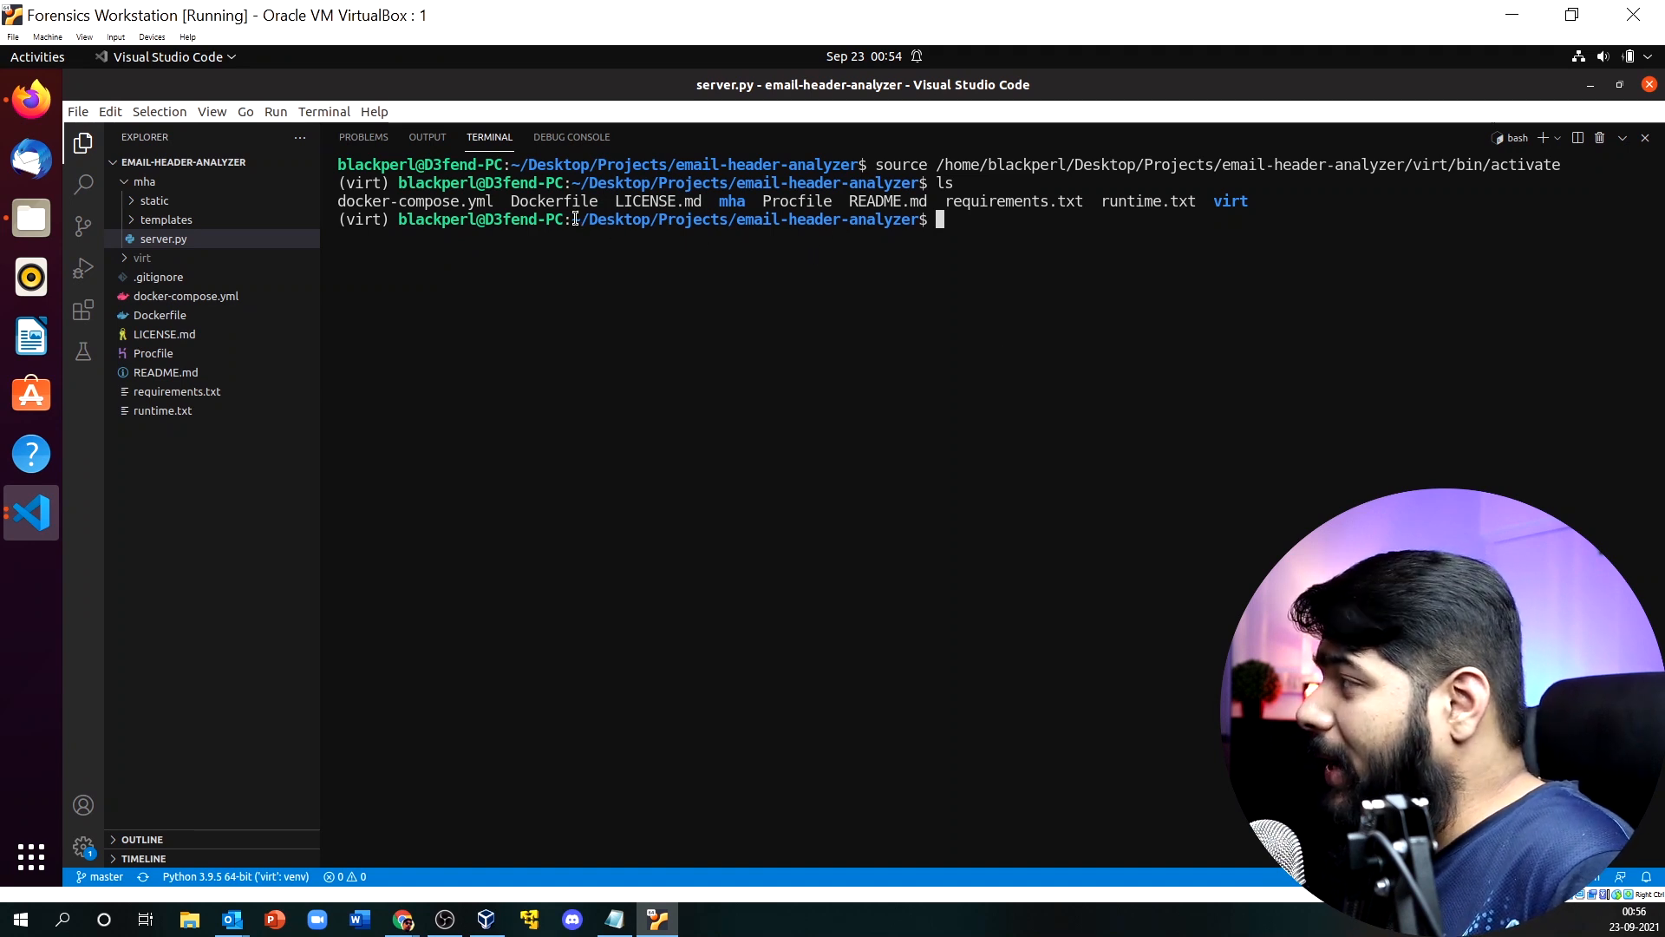
text(cd mha/)
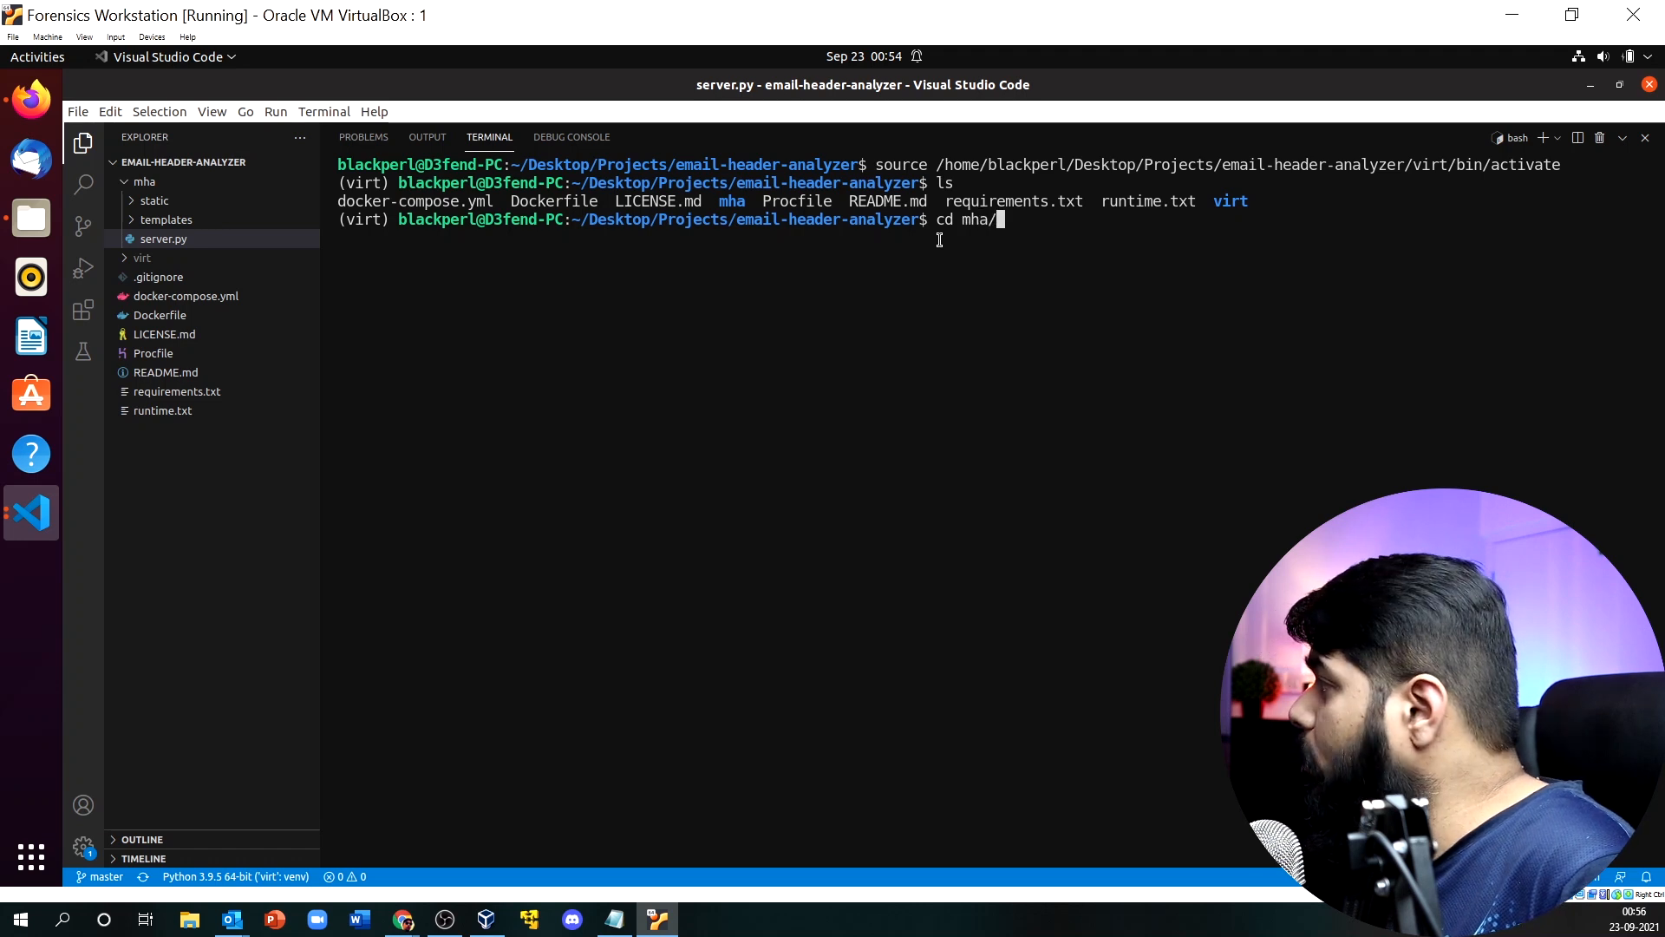
key(Return)
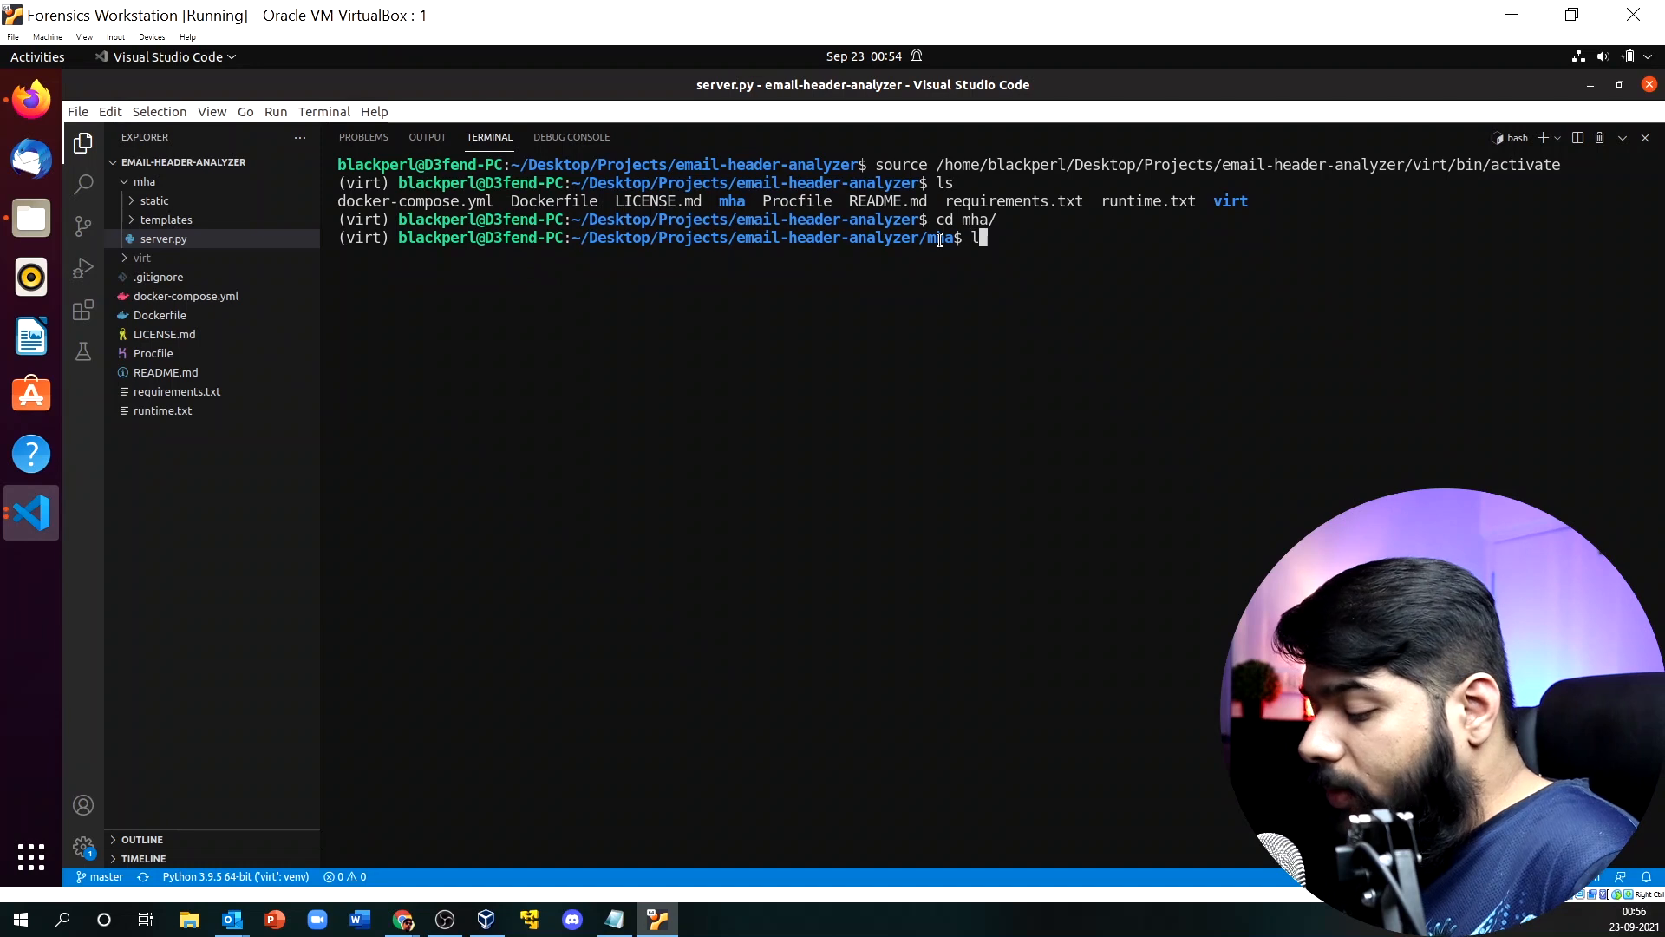
text(ls)
key(Return)
Start the email header analyzer server by running python3 server.py.
text(python3)
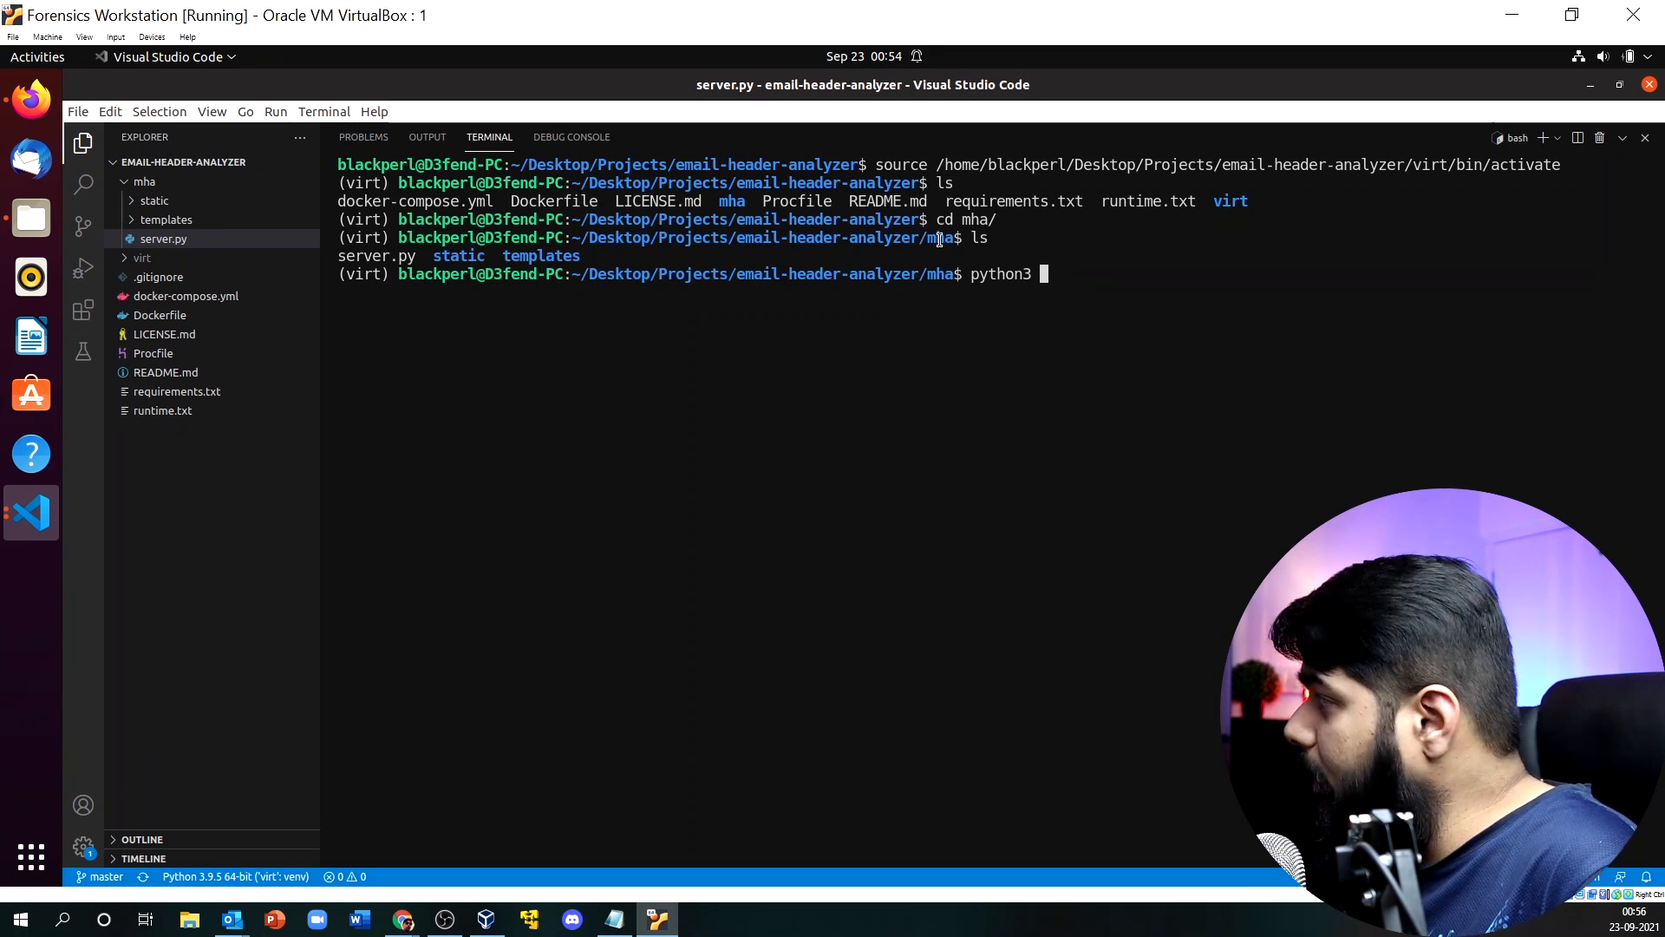
text( serve)
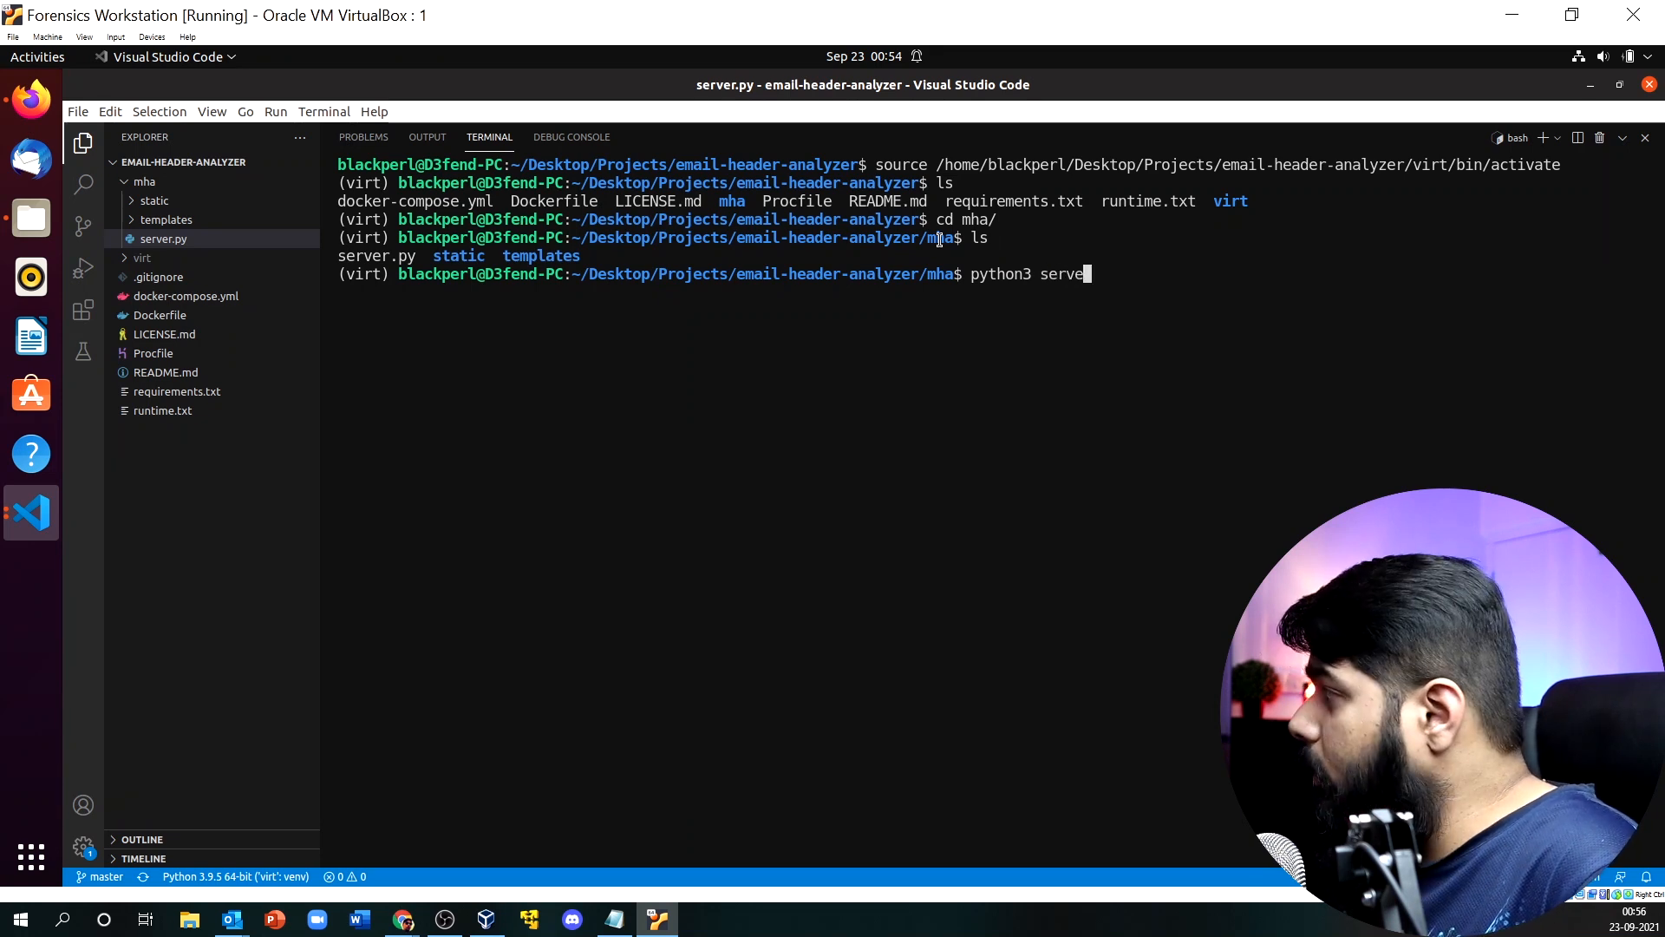
text(r.py)
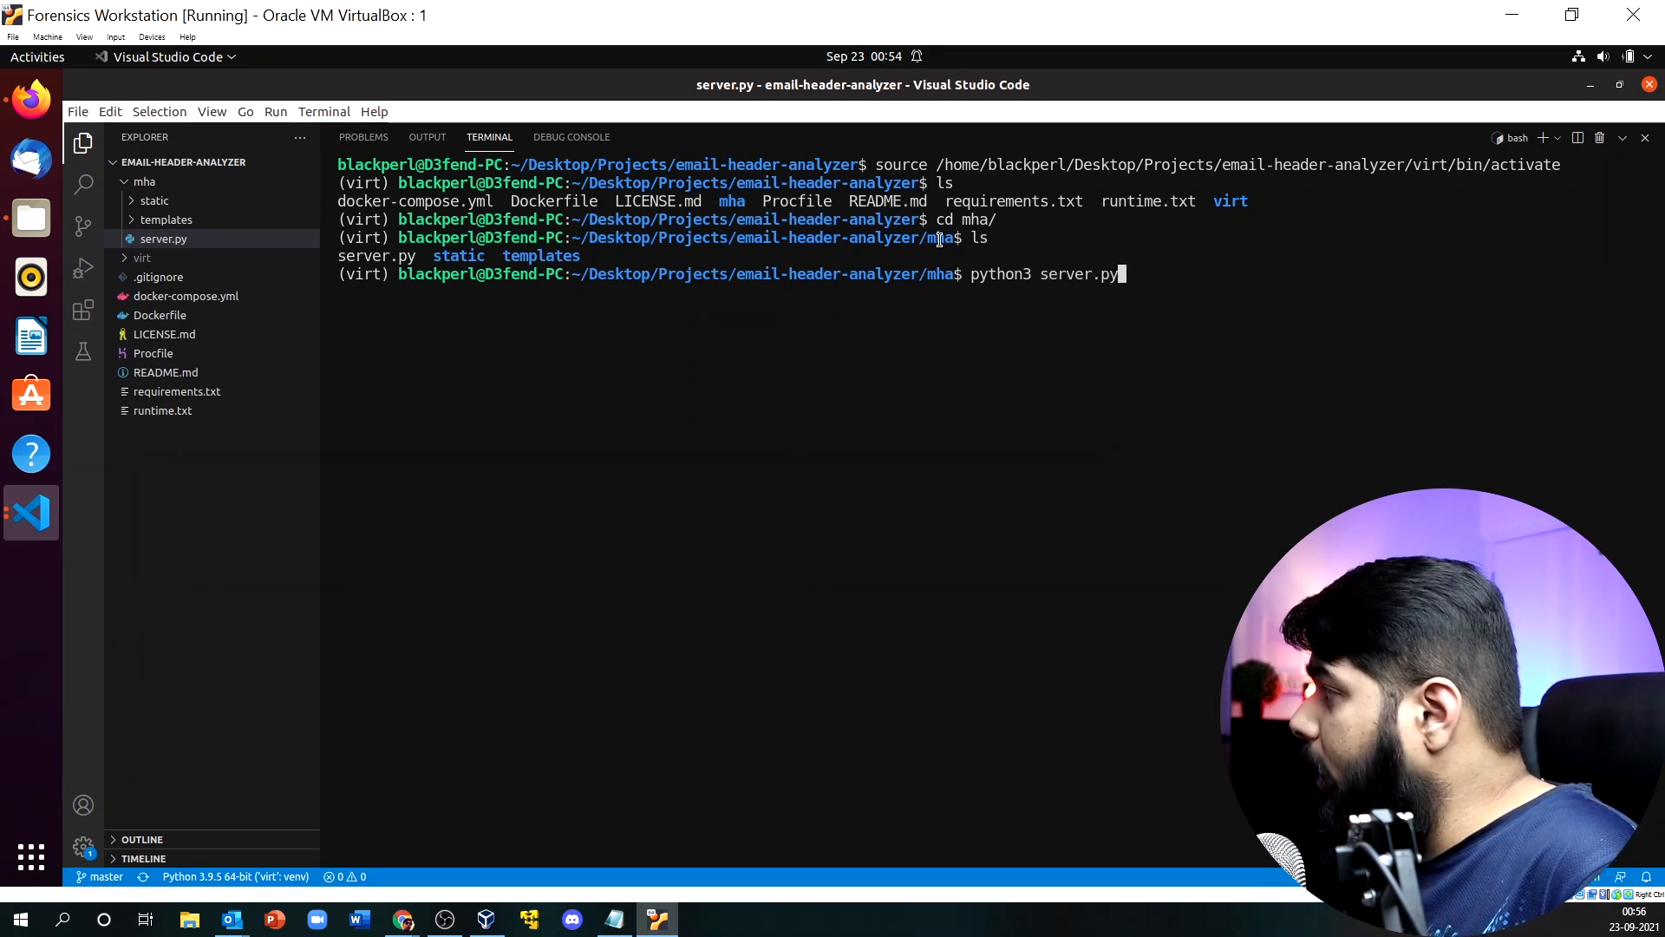
key(Return)
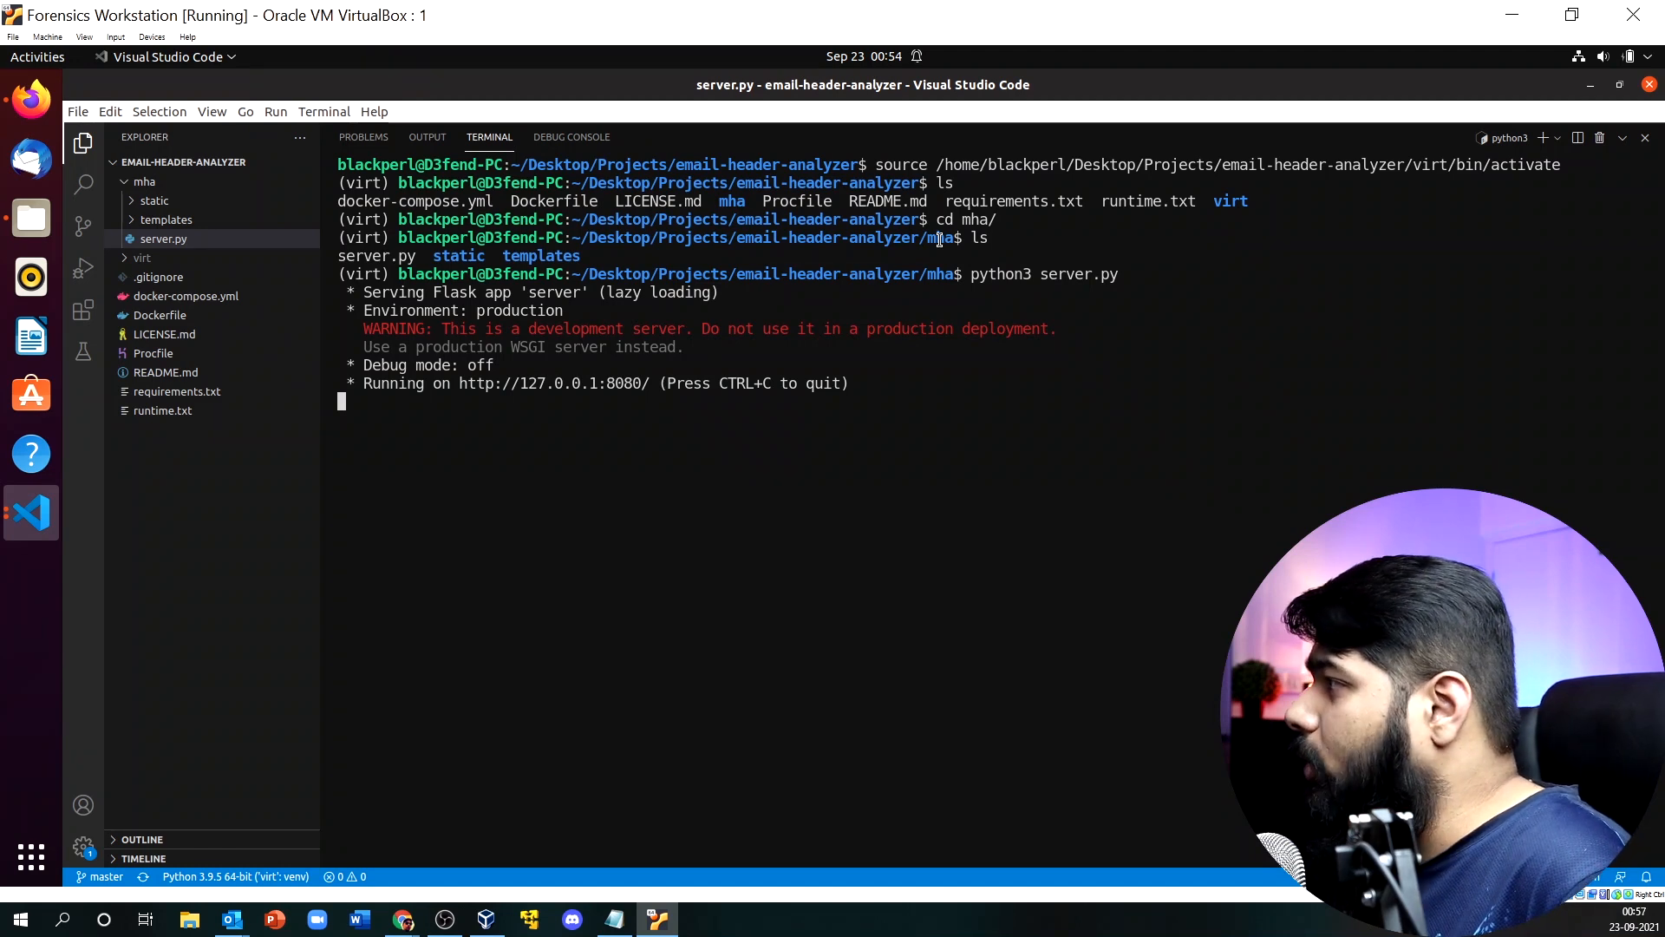
Switch to Firefox and open a new browser tab for the analyzer's local address.
click(32, 98)
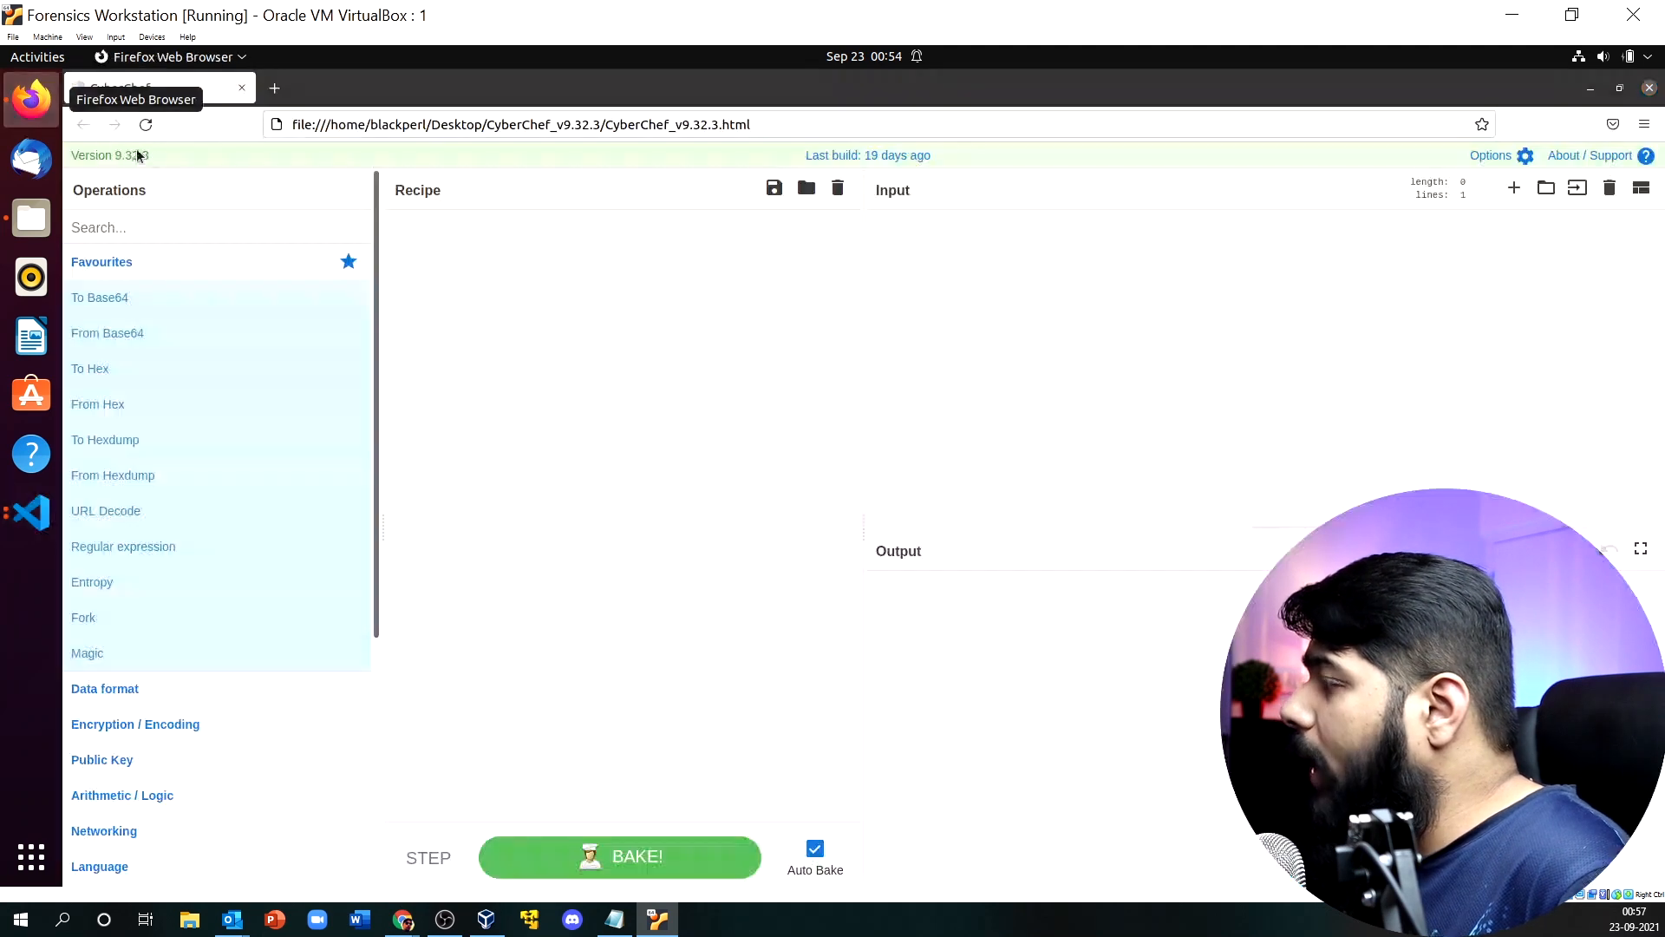
click(274, 87)
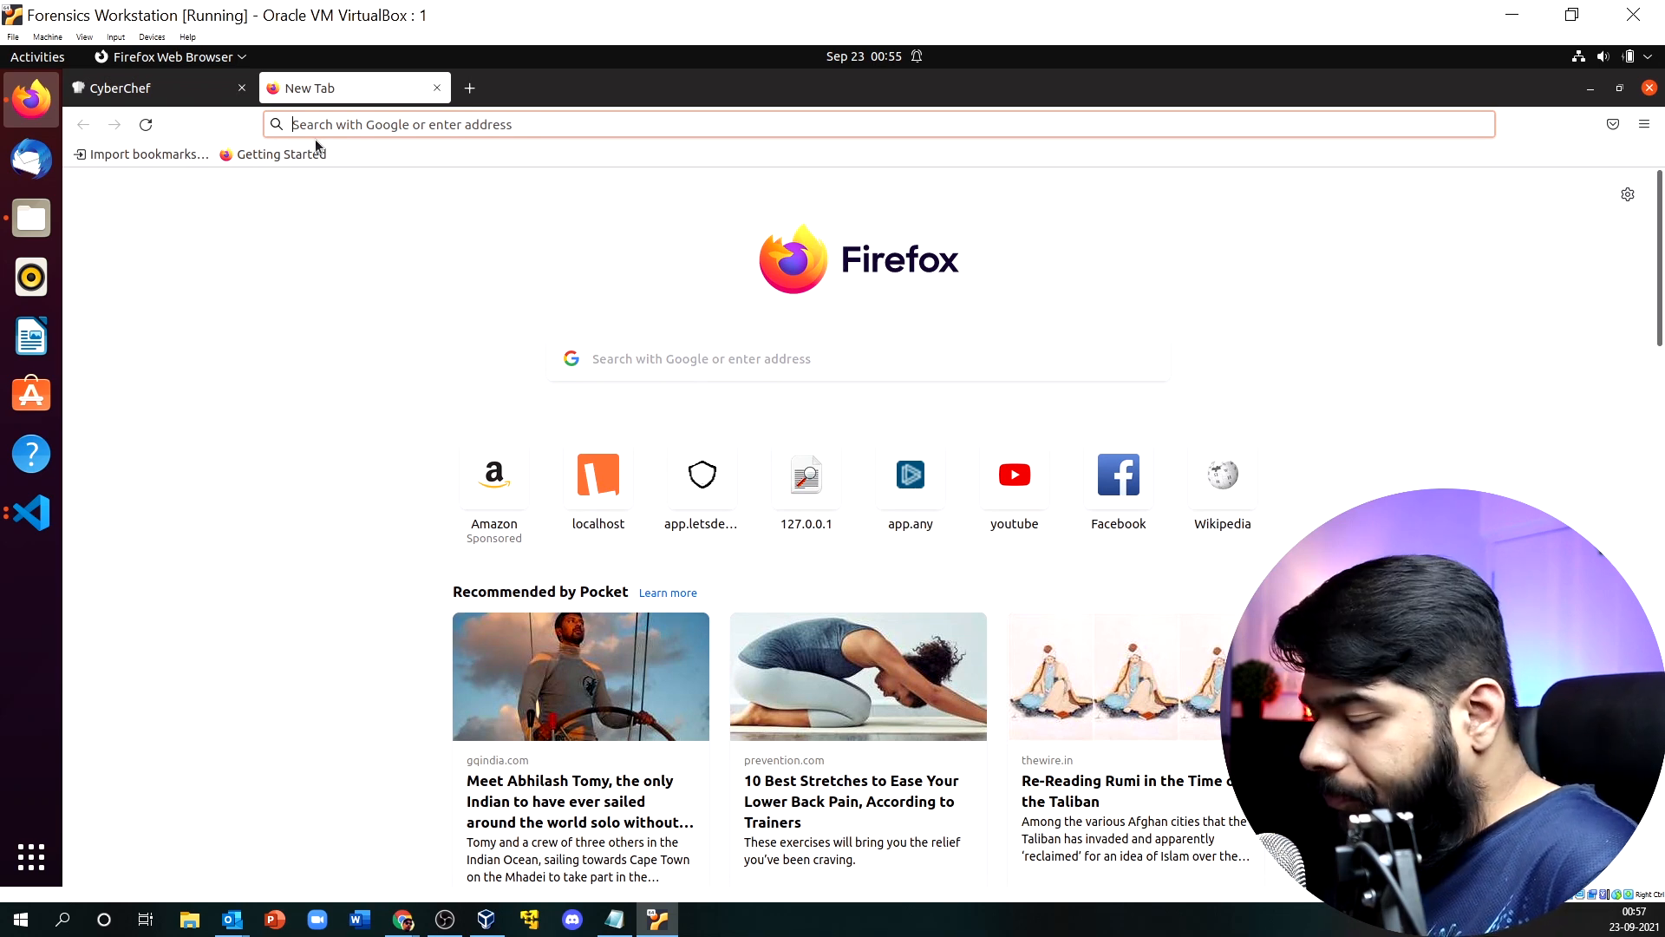
text(localhost:4200/)
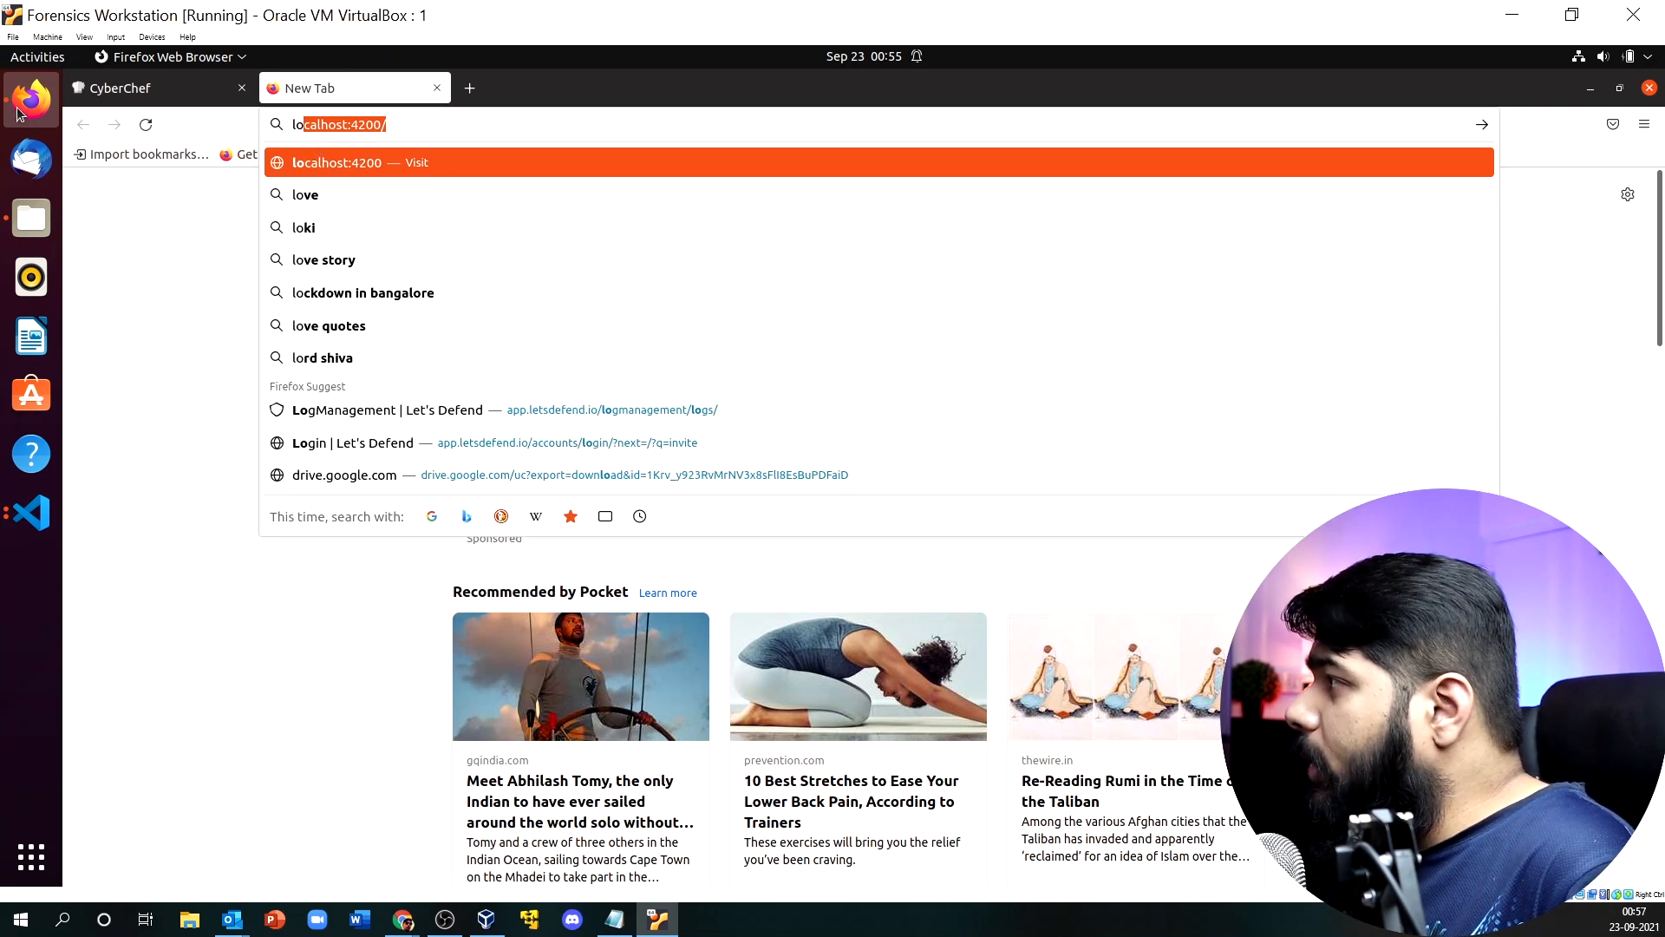
Return to Visual Studio Code, stop the running analyzer server and restart it with python3 server.py.
click(31, 511)
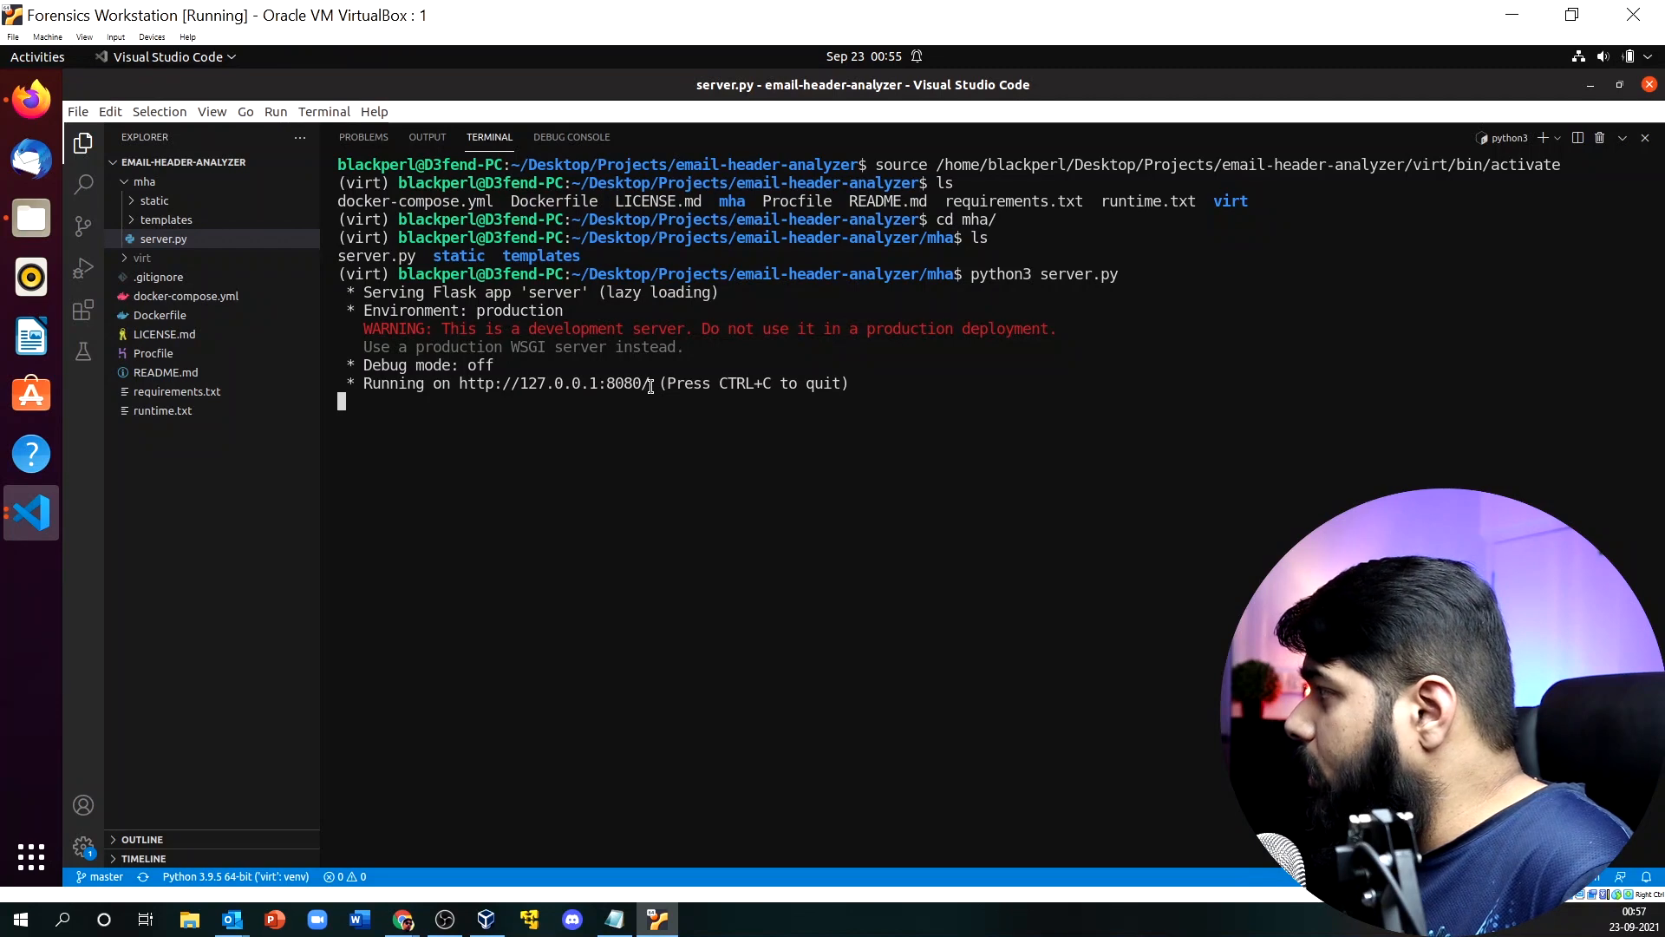
drag(648, 382, 462, 382)
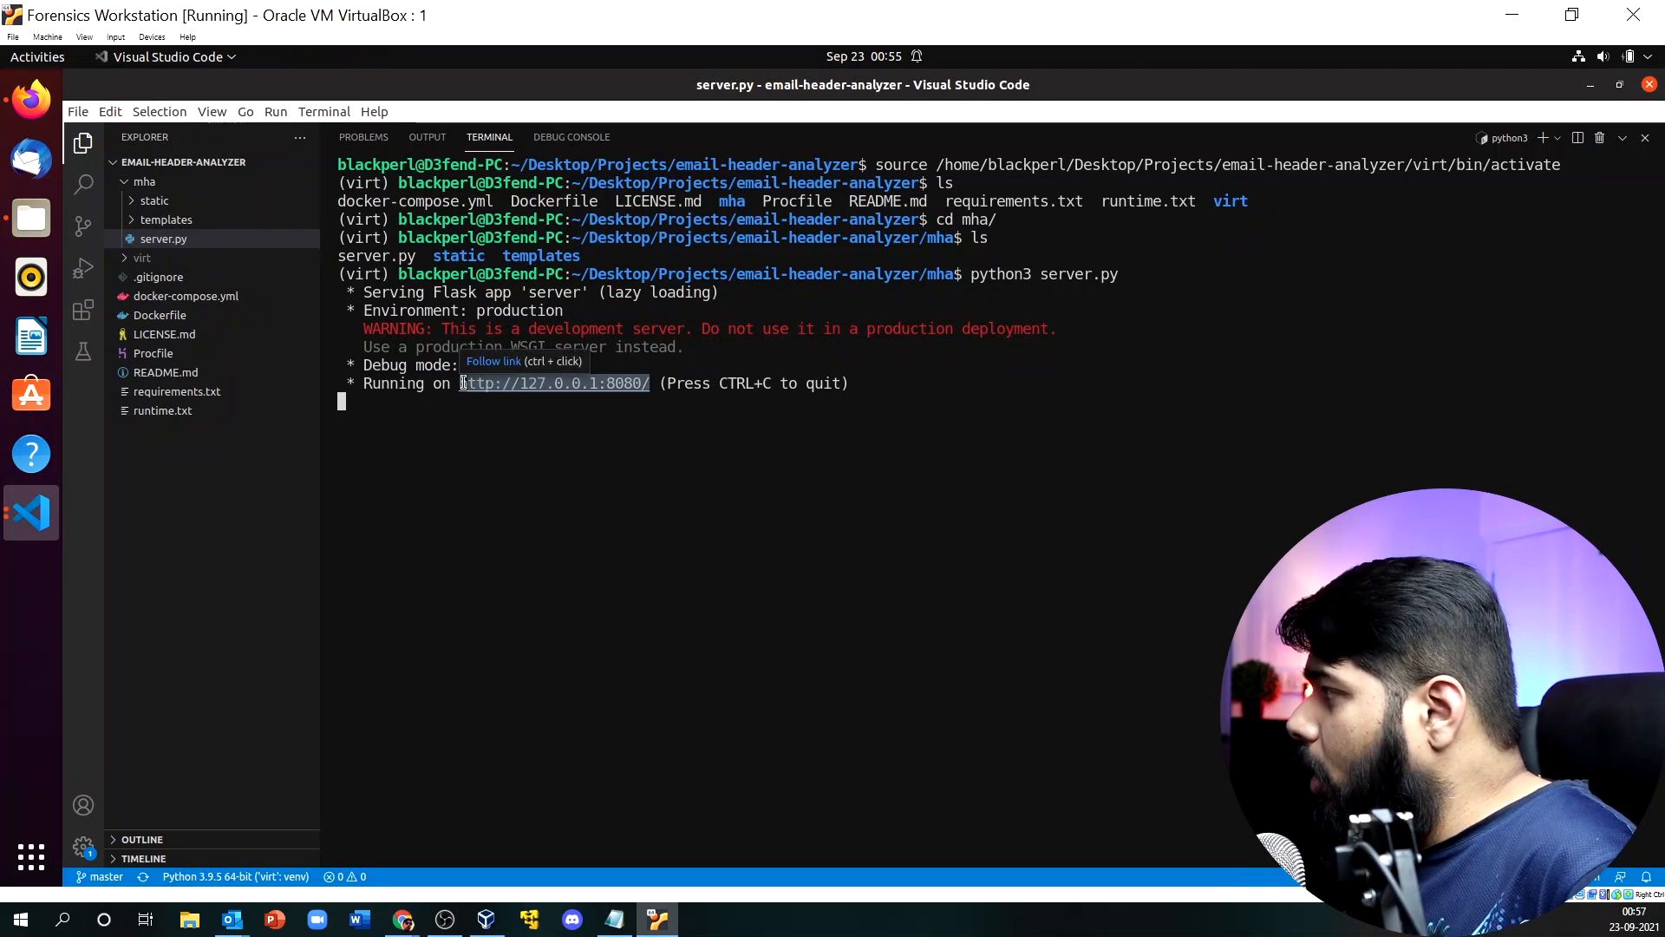
key(ctrl+c)
key(ctrl+c)
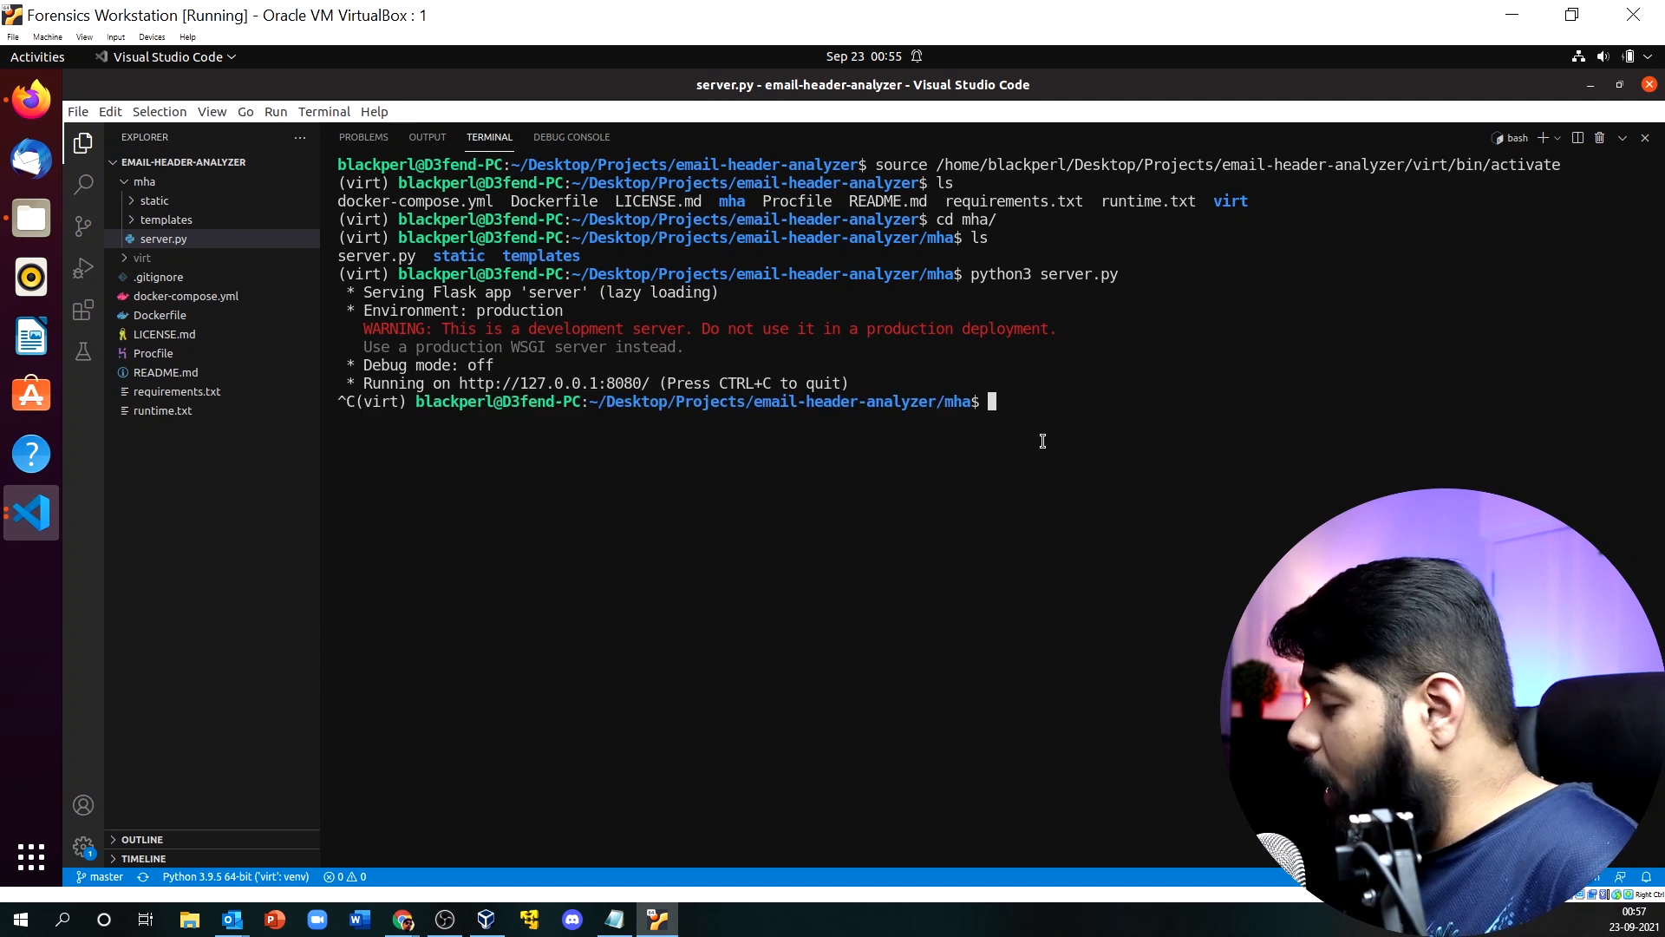
key(Up)
key(Return)
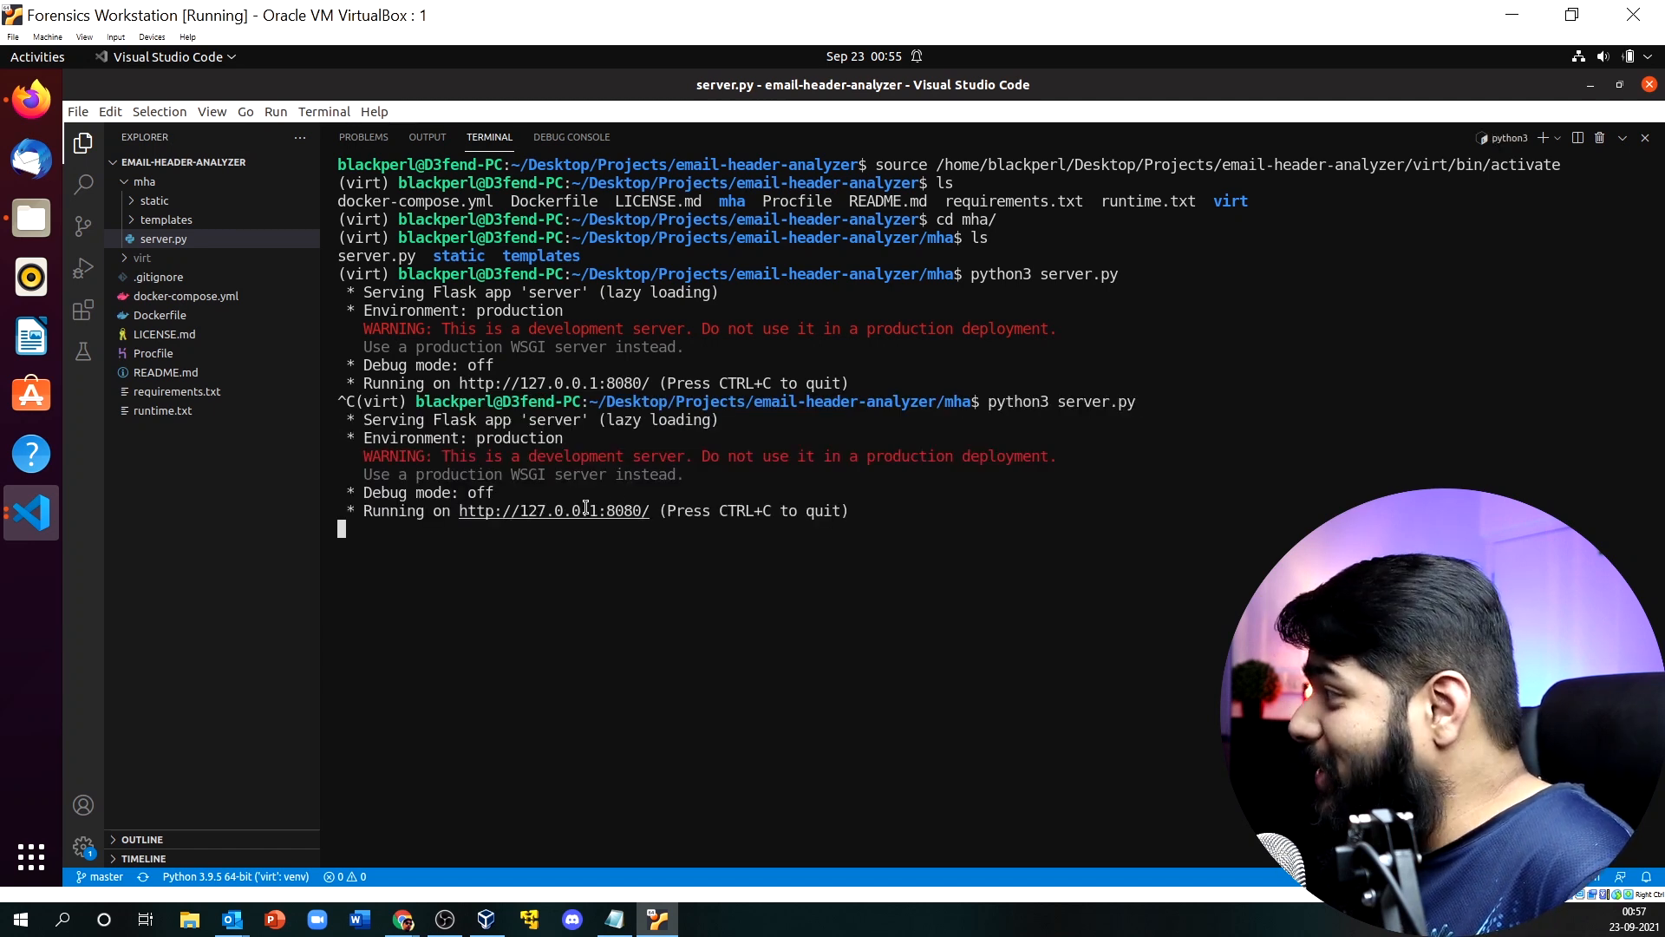
drag(651, 514, 462, 513)
right_click(462, 512)
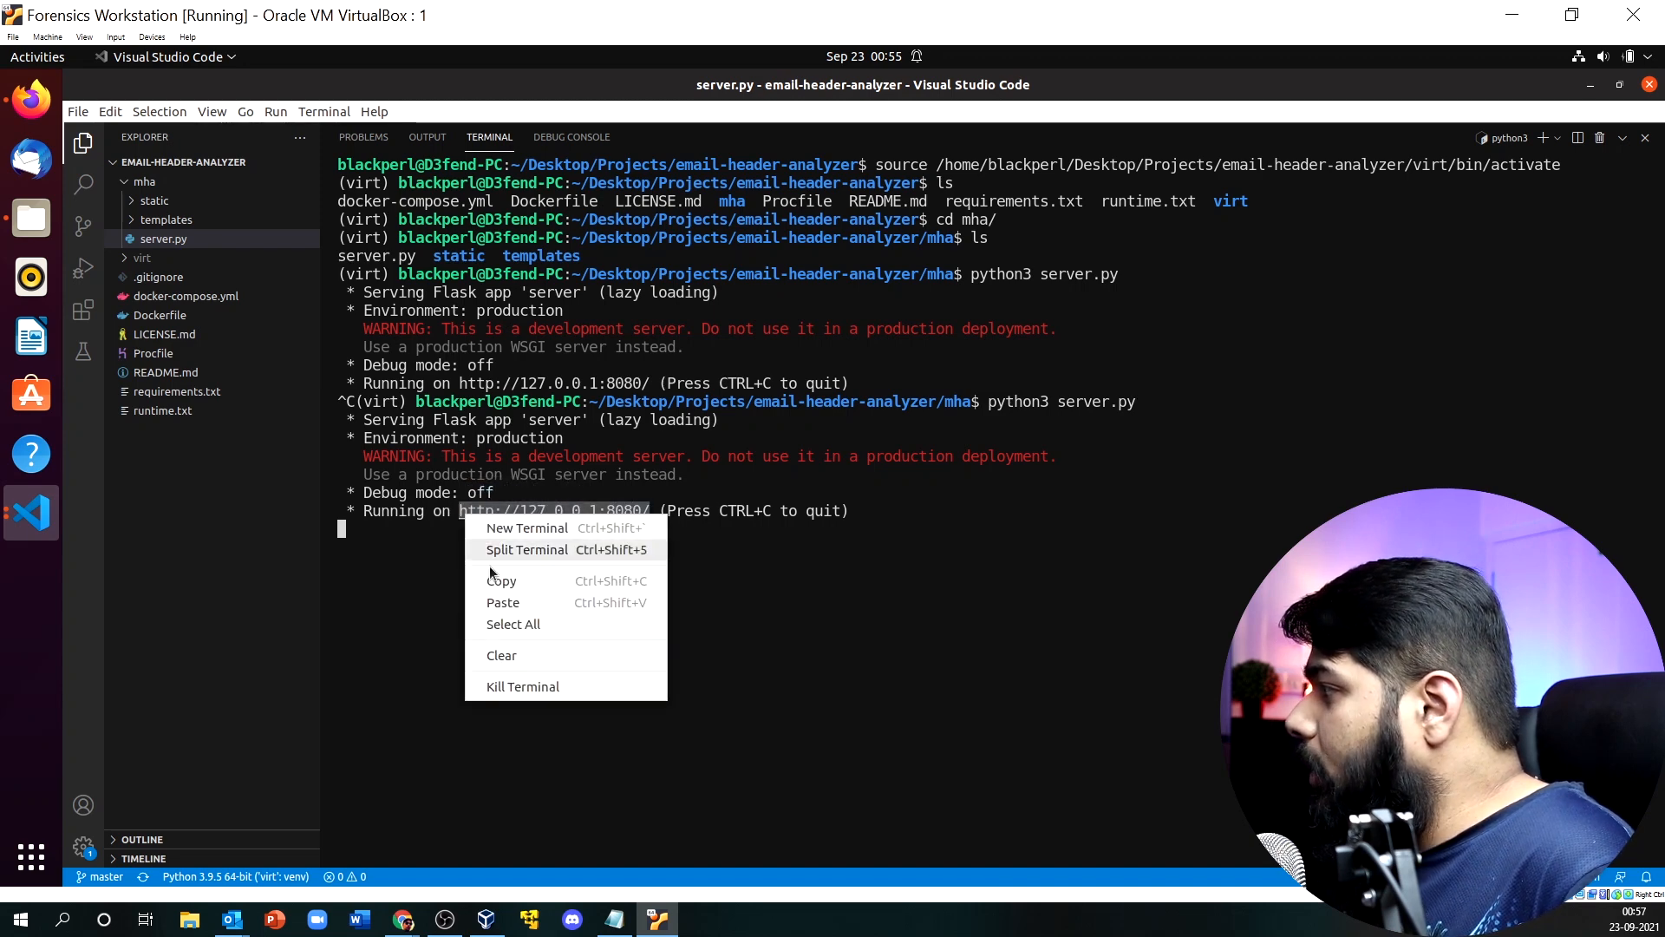
click(498, 581)
click(31, 98)
text(lo)
key(BackSpace)
key(BackSpace)
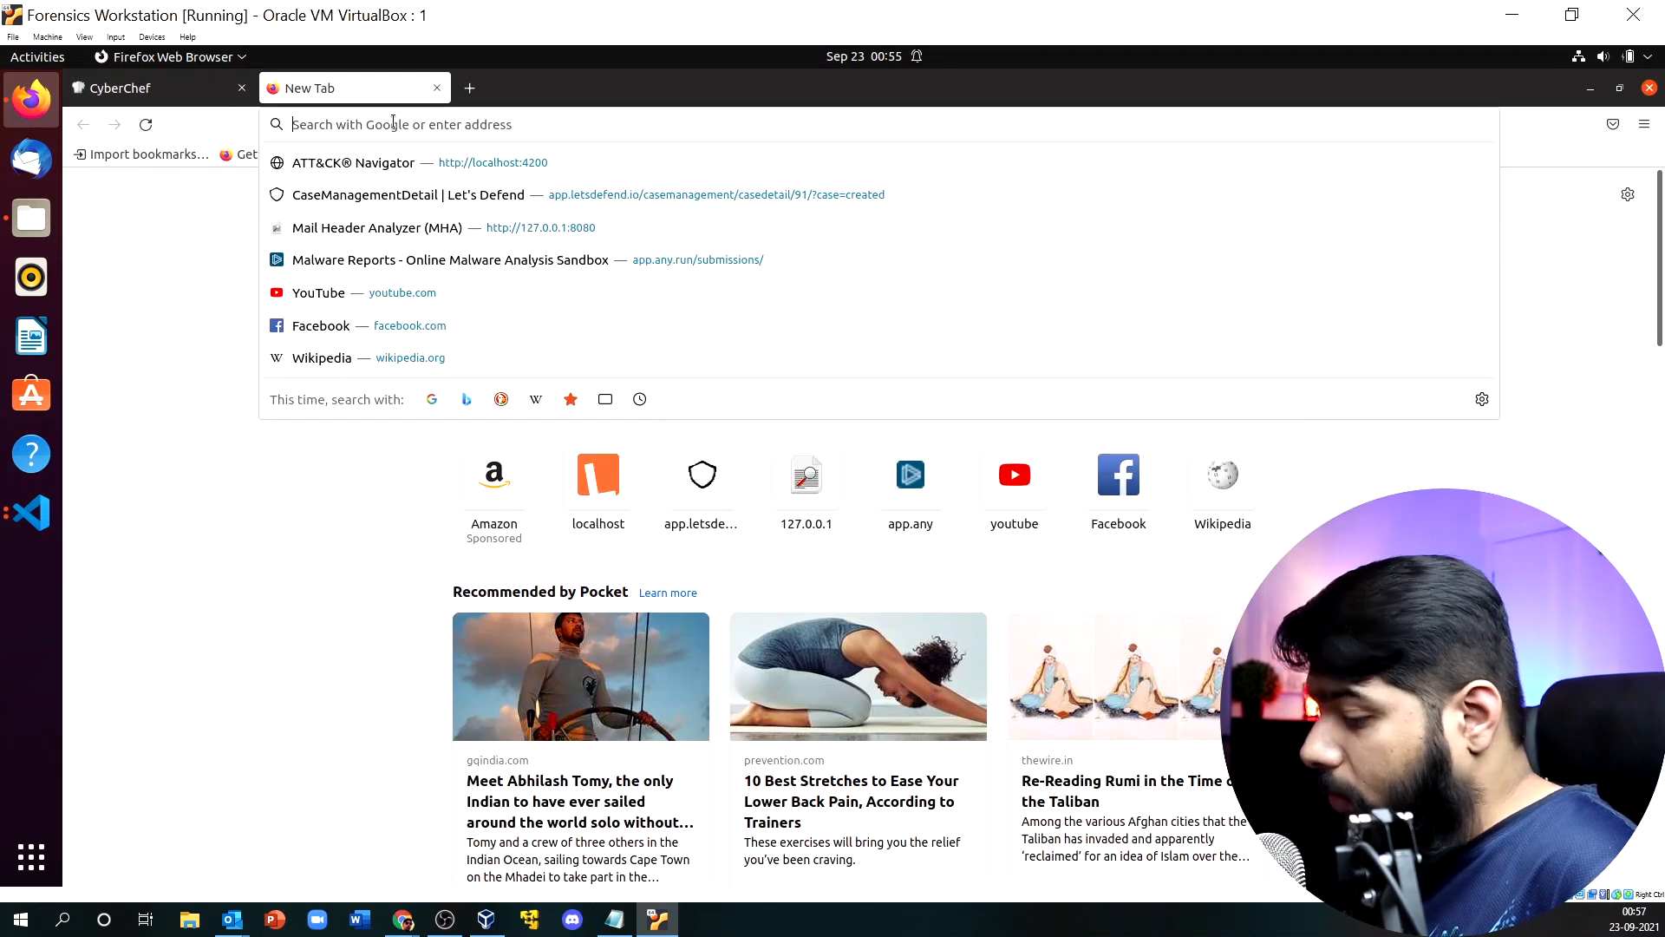
key(ctrl+v)
key(Return)
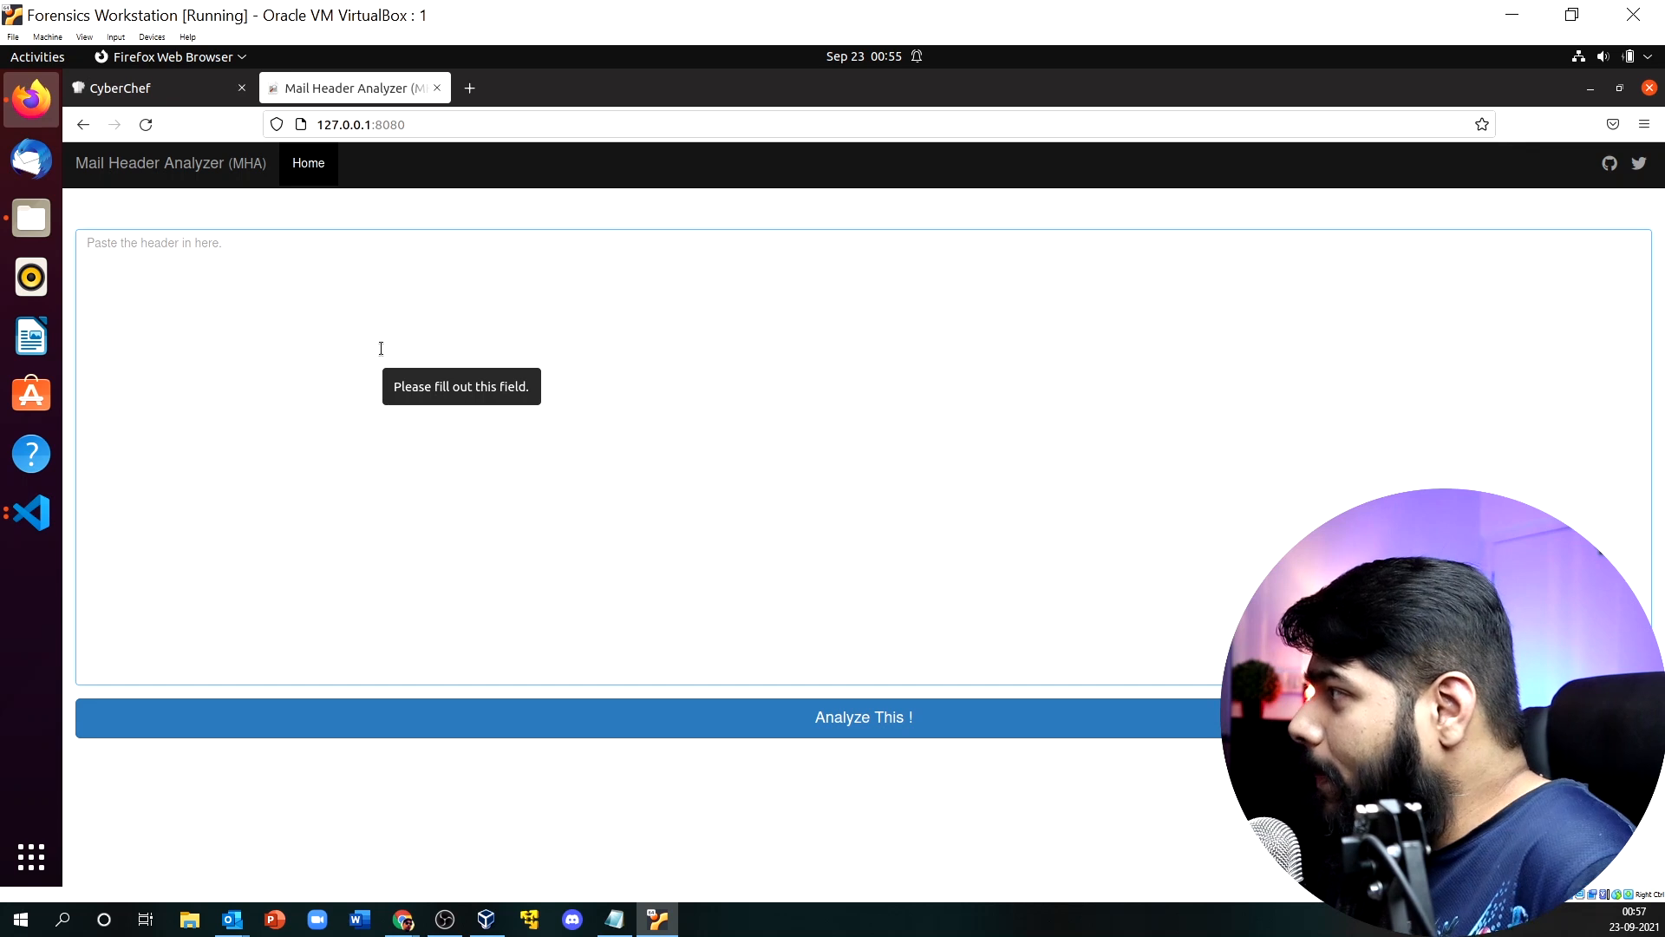
Switch to the cooperation email in Outlook and copy the selected internet headers from its message properties.
click(360, 919)
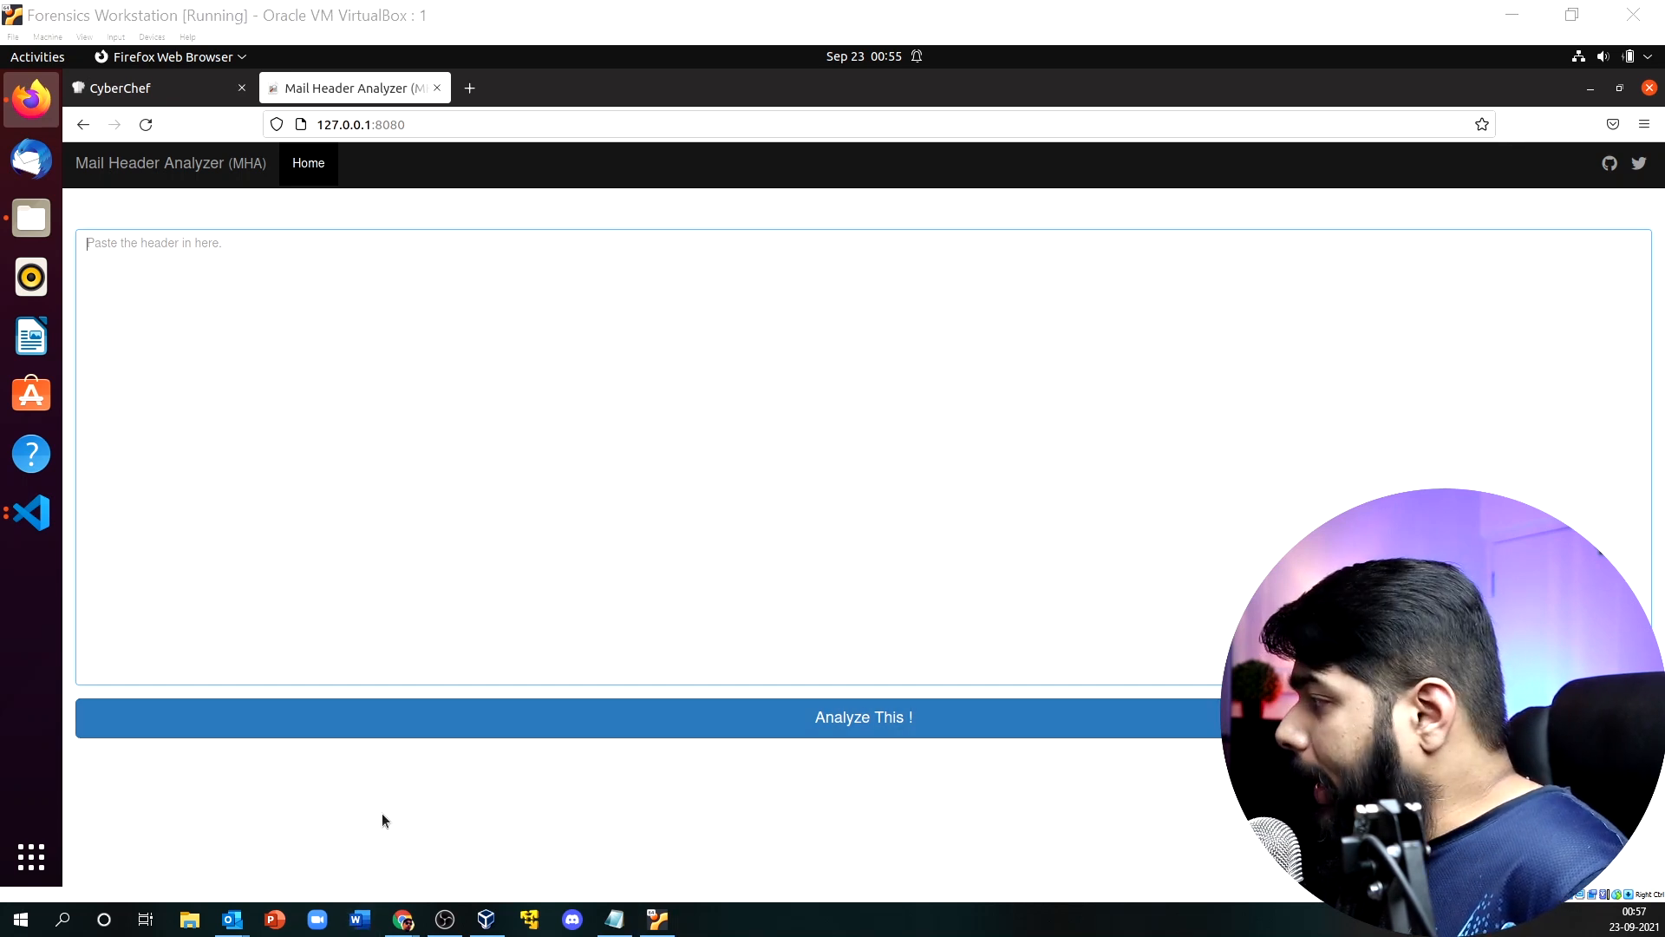
key(alt+Tab)
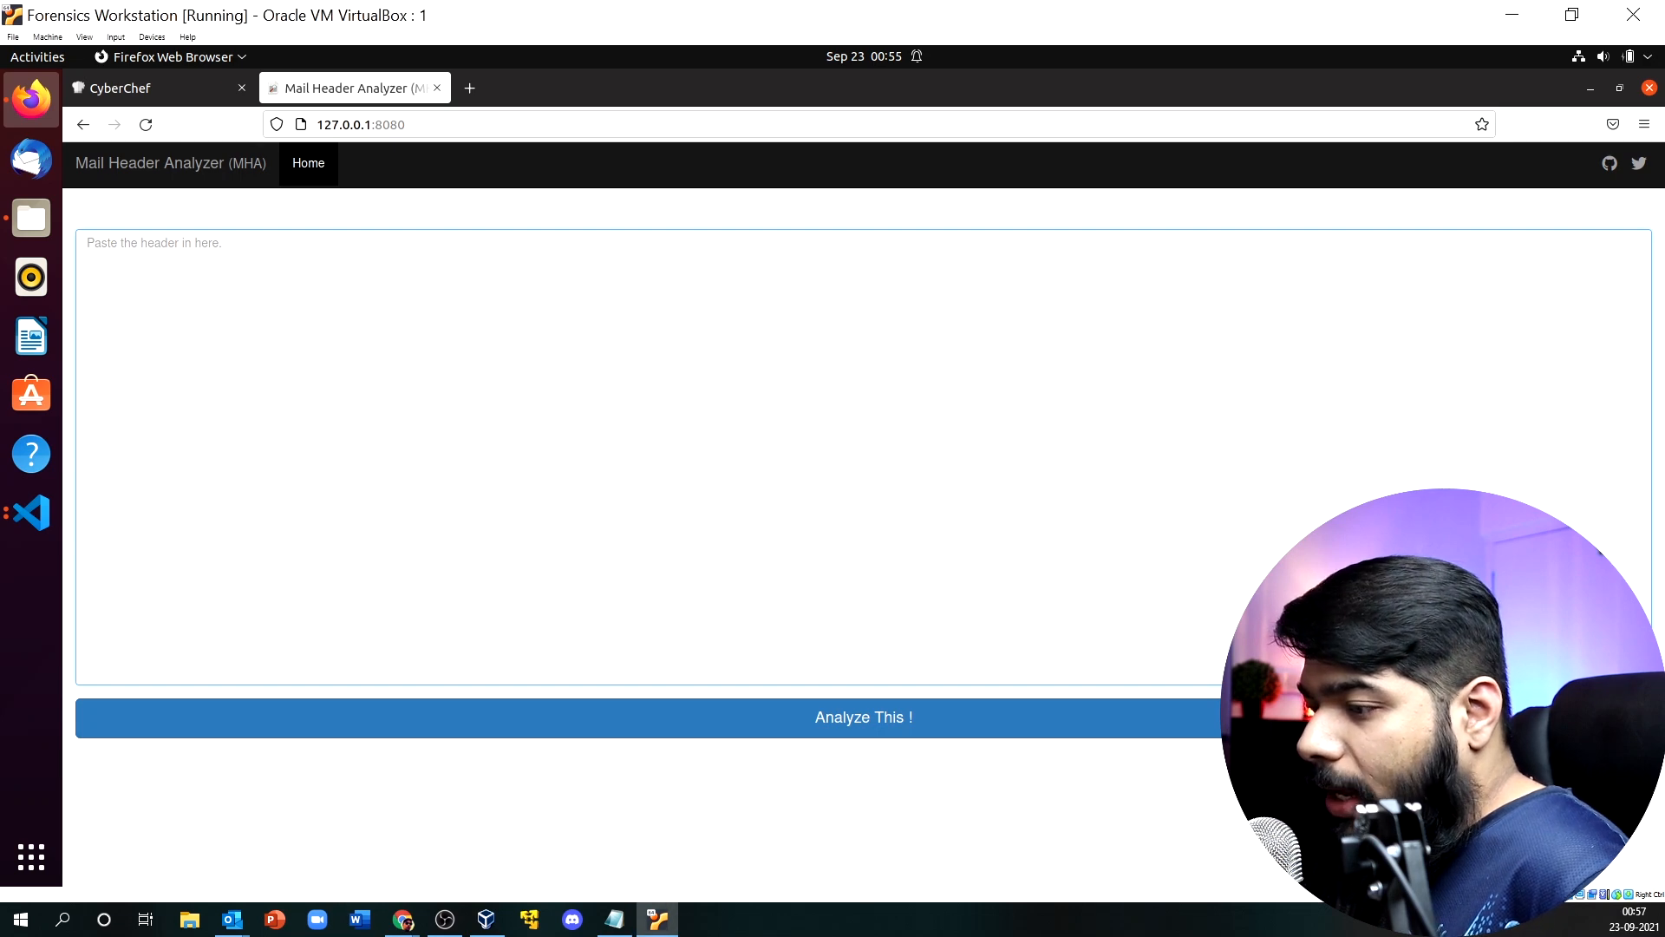
key(alt+Tab)
key(alt+Tab)
key(alt+Tab)
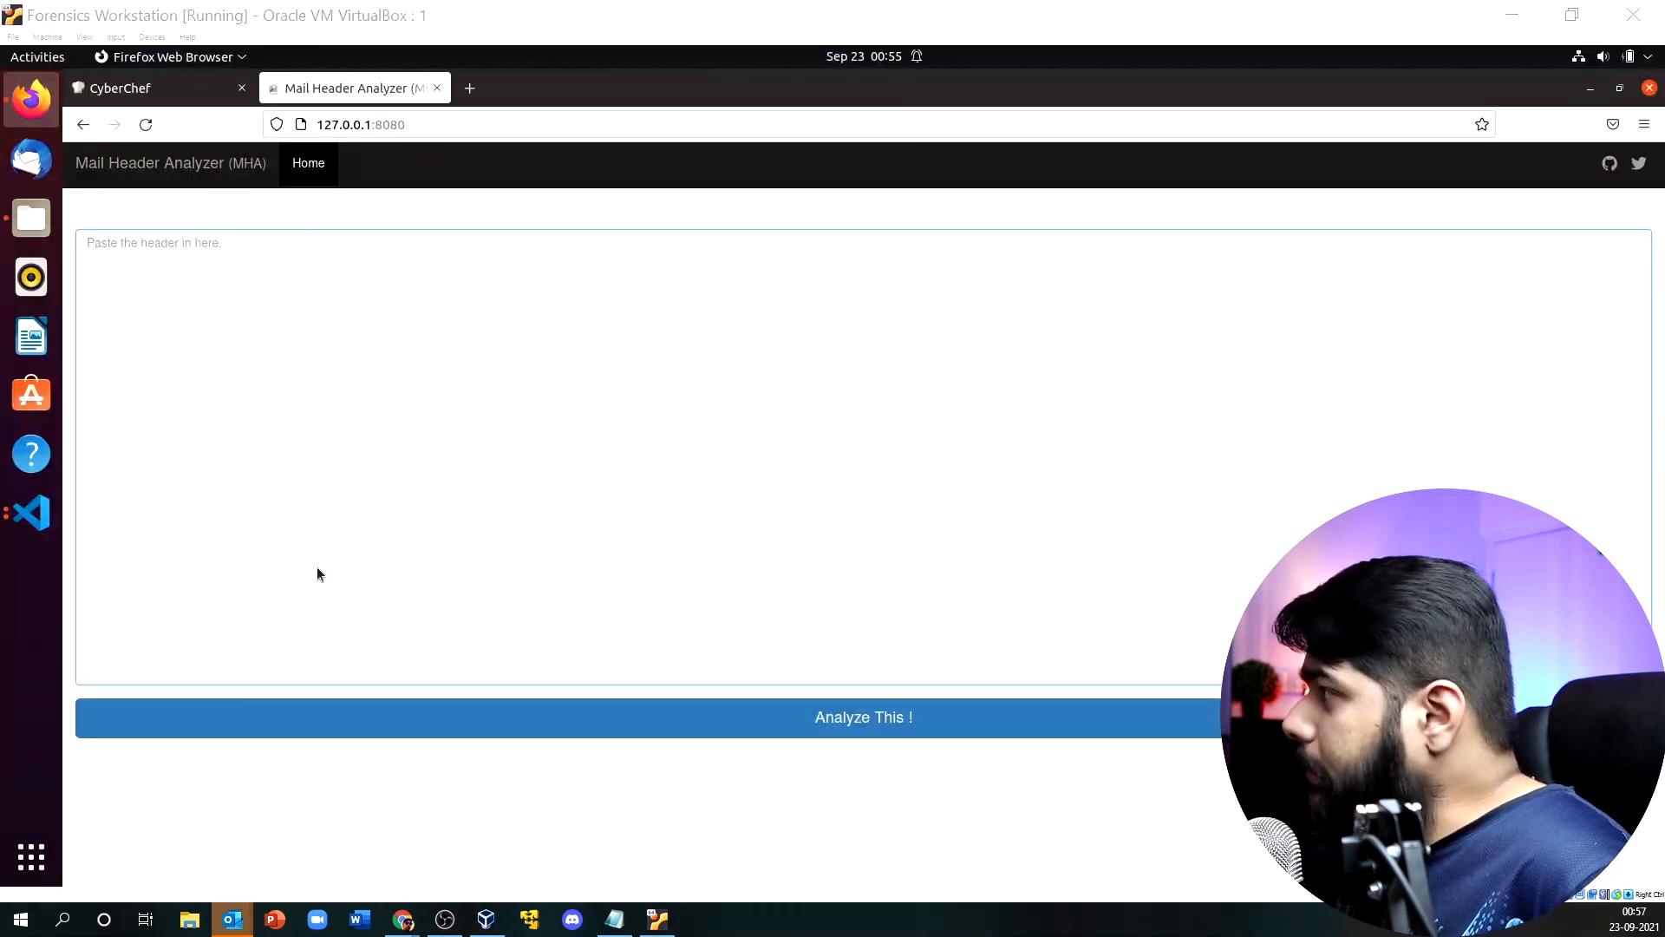
key(alt+Tab)
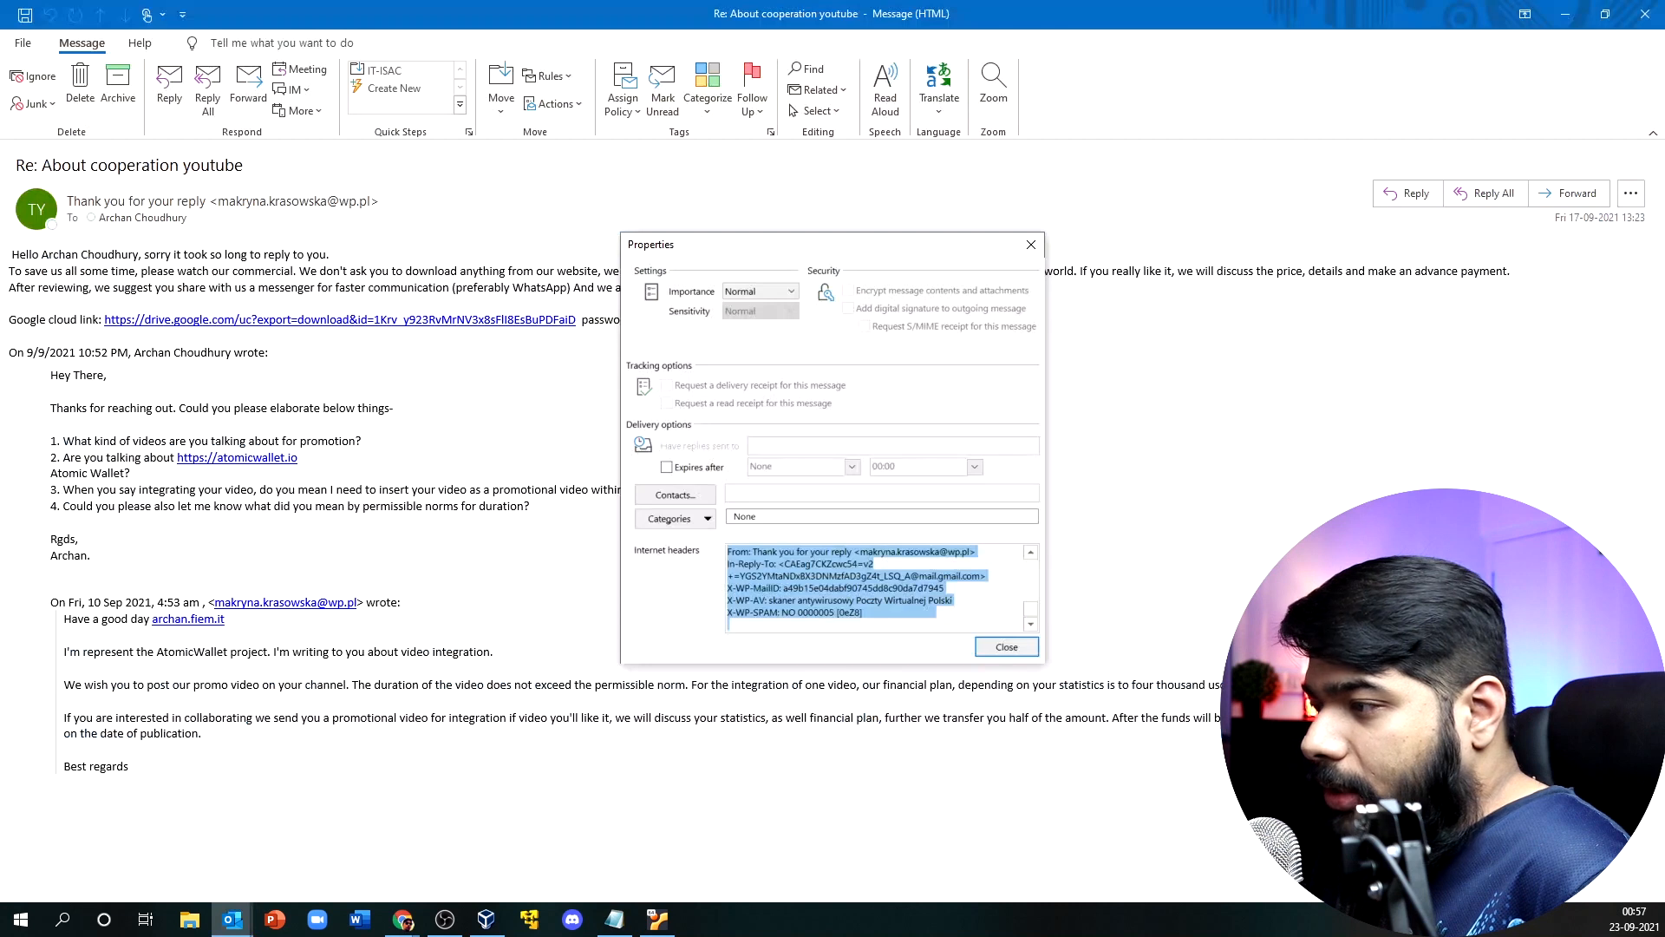
right_click(833, 553)
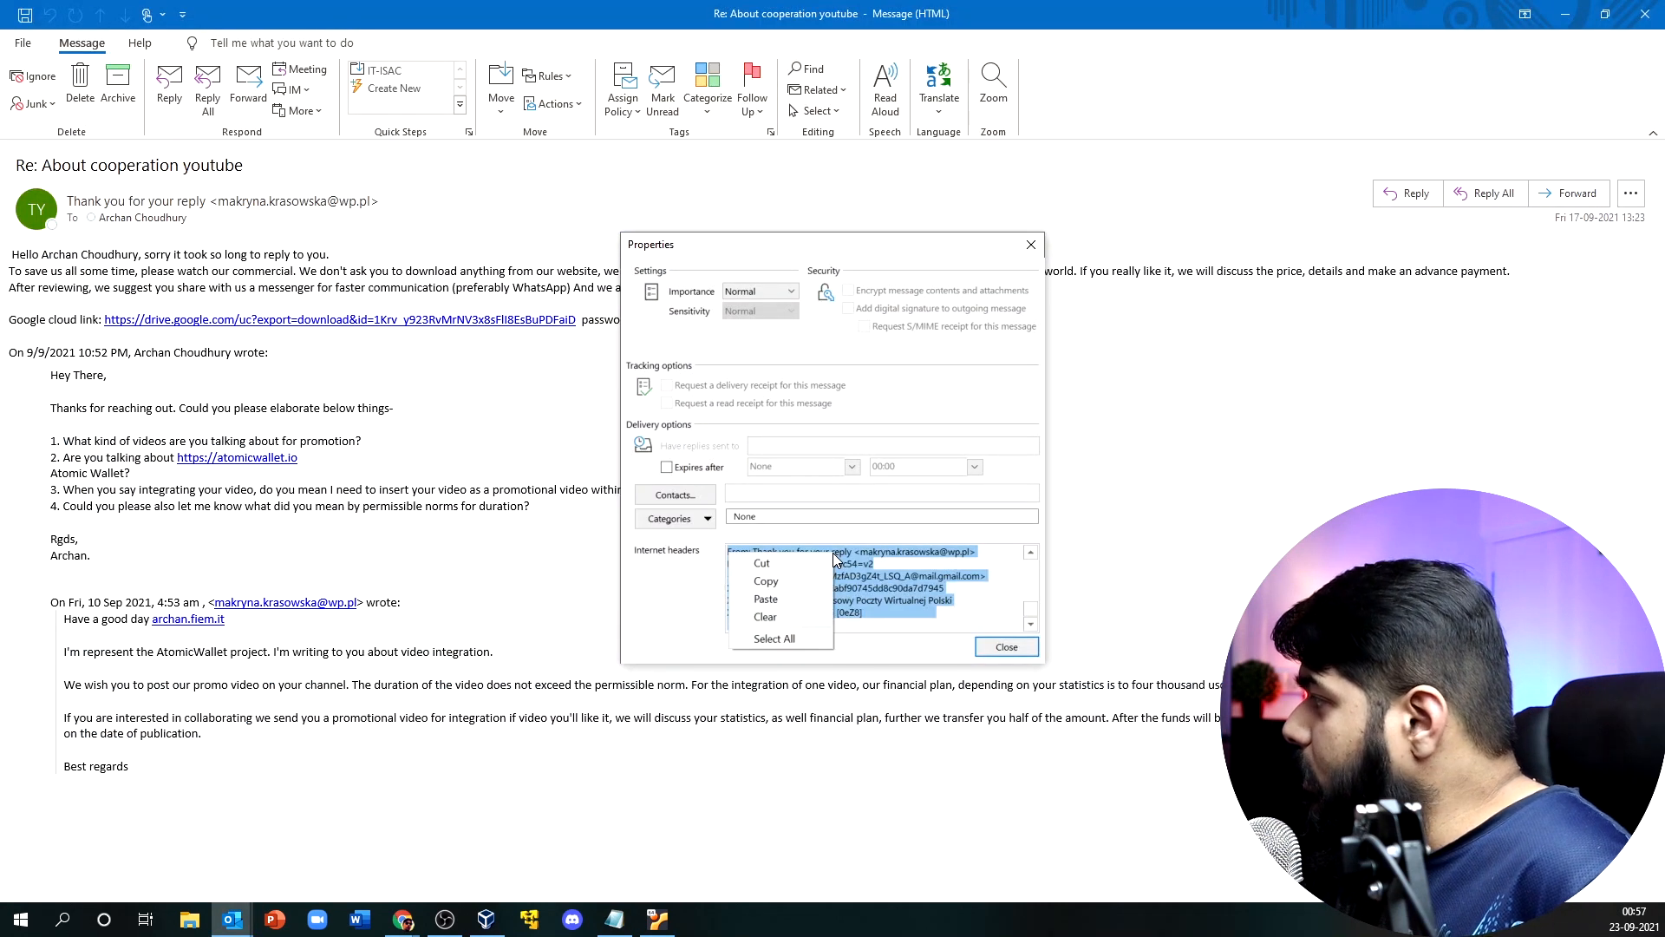
click(789, 575)
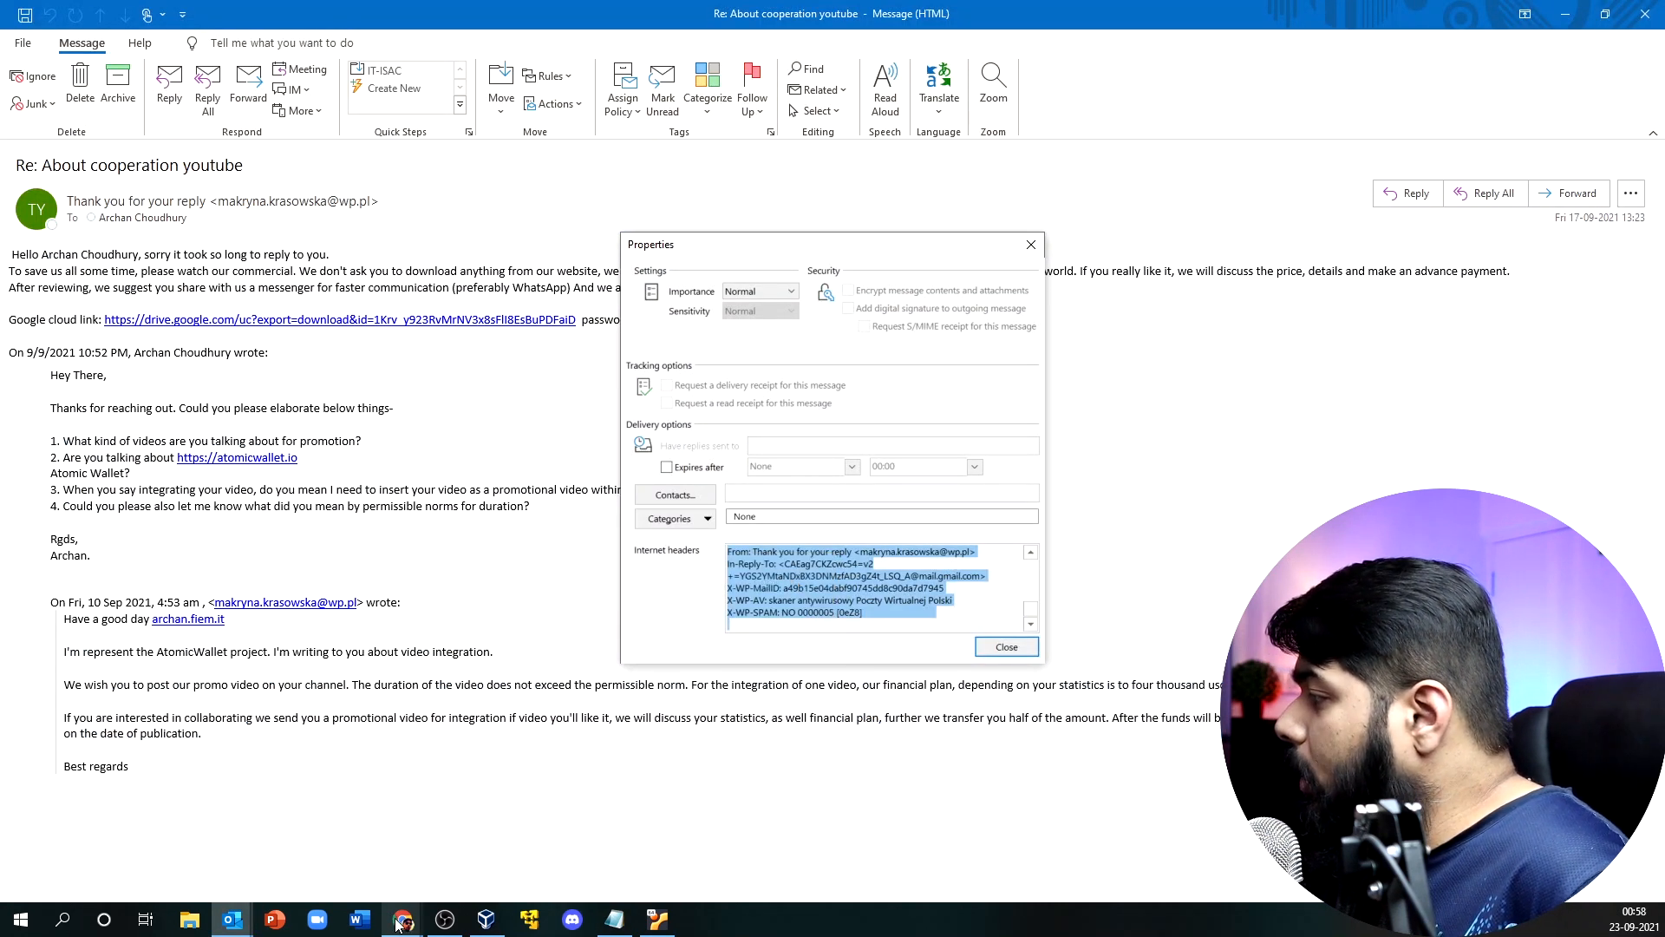
Return to the Forensics Workstation, paste the copied headers into Mail Header Analyzer and run the analysis.
click(658, 925)
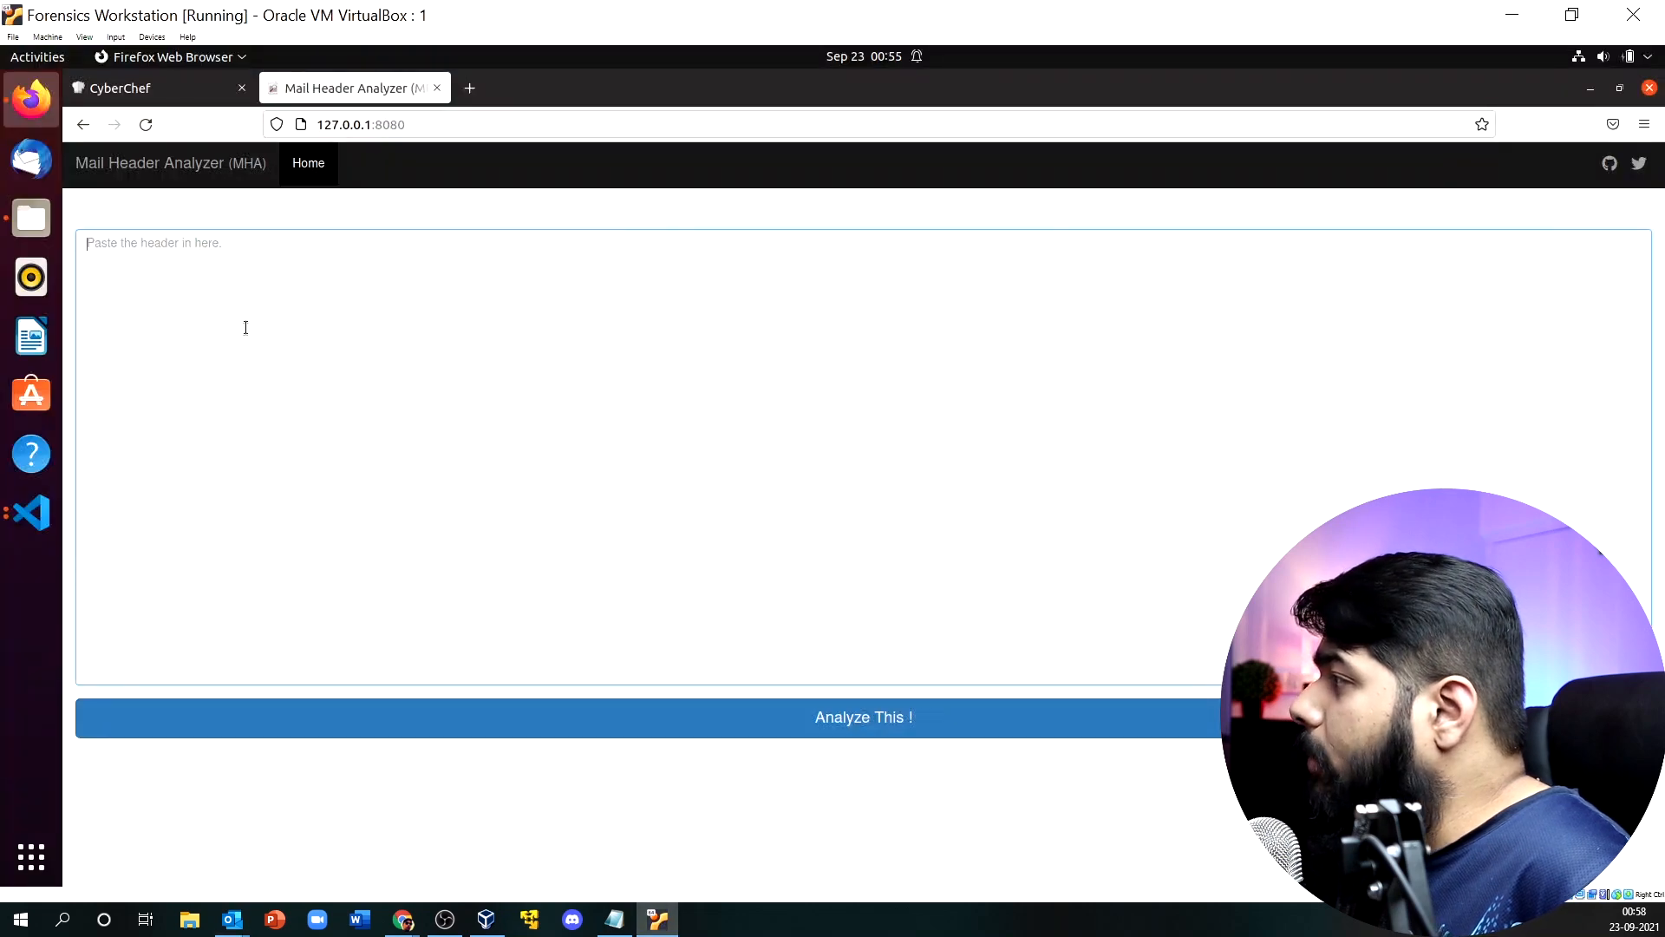
key(ctrl+v)
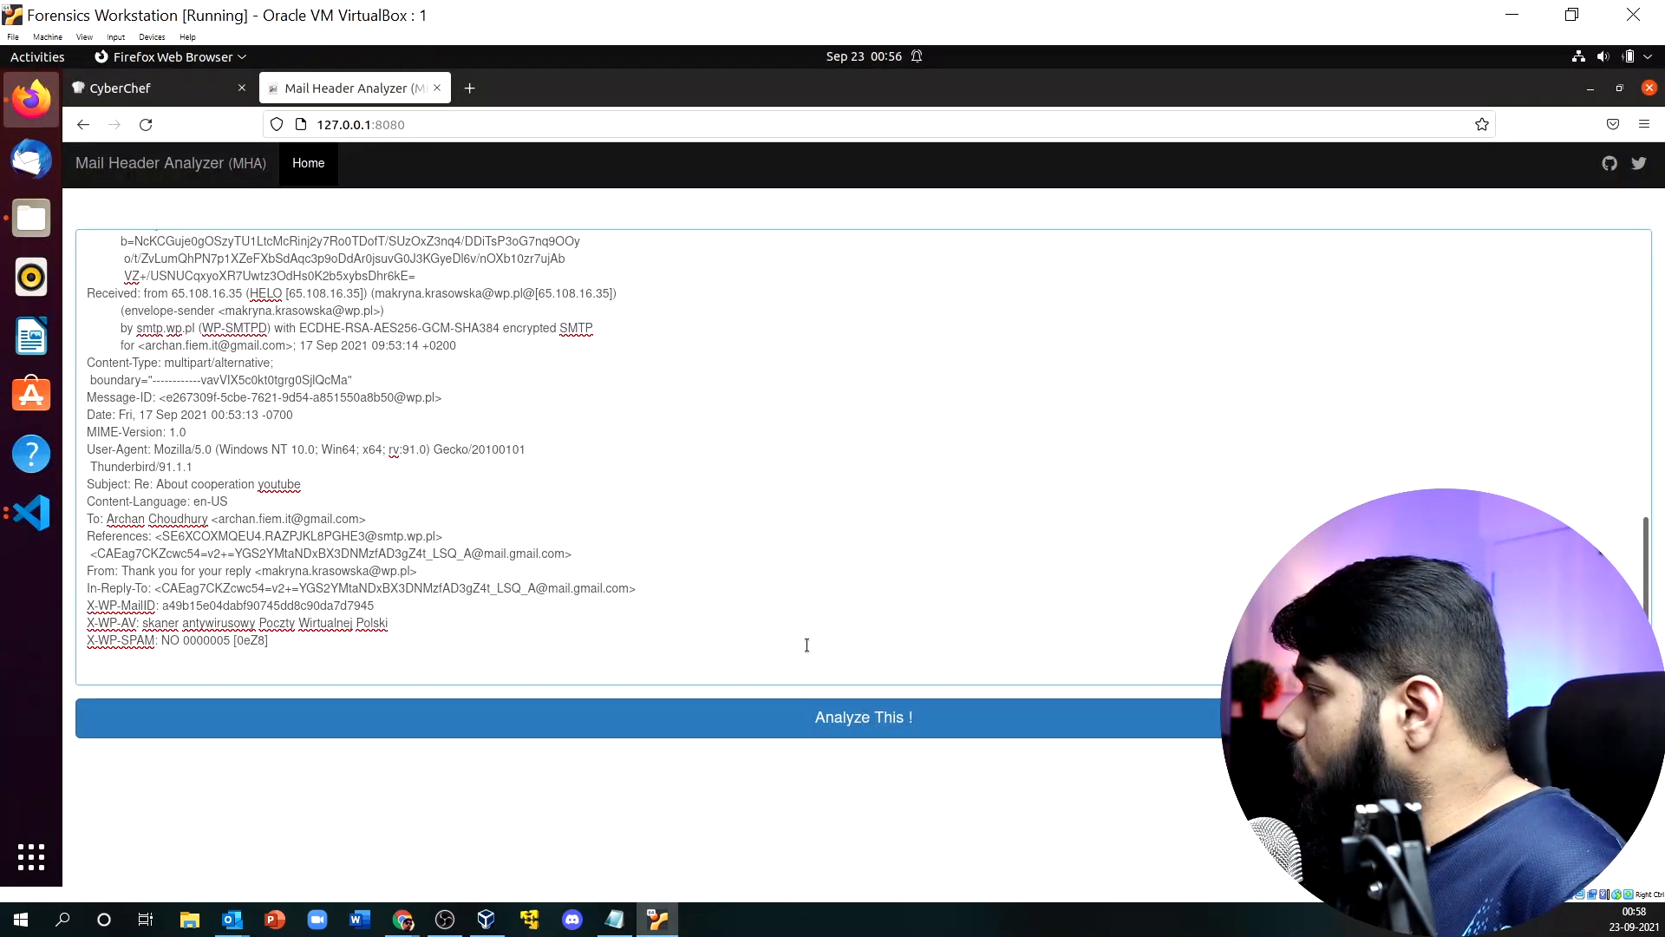
click(810, 726)
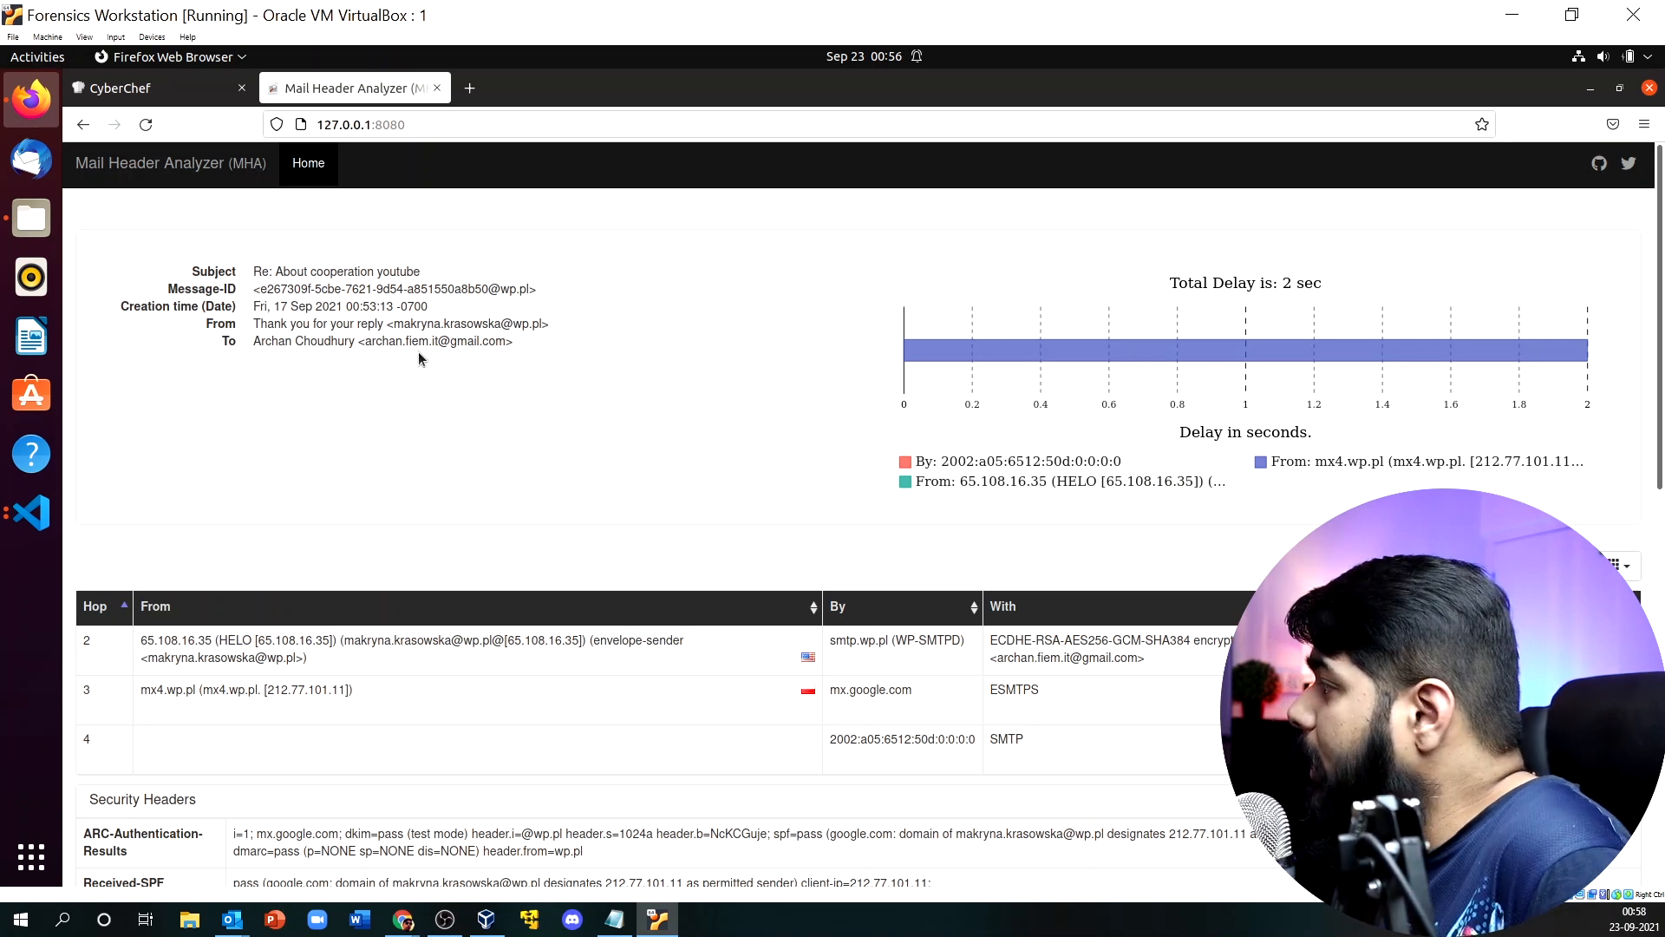
Review the security headers, X- headers and other headers in the analysis, checking the Return-Path and User-Agent values.
scroll(479, 408, down, 3)
scroll(479, 408, down, 2)
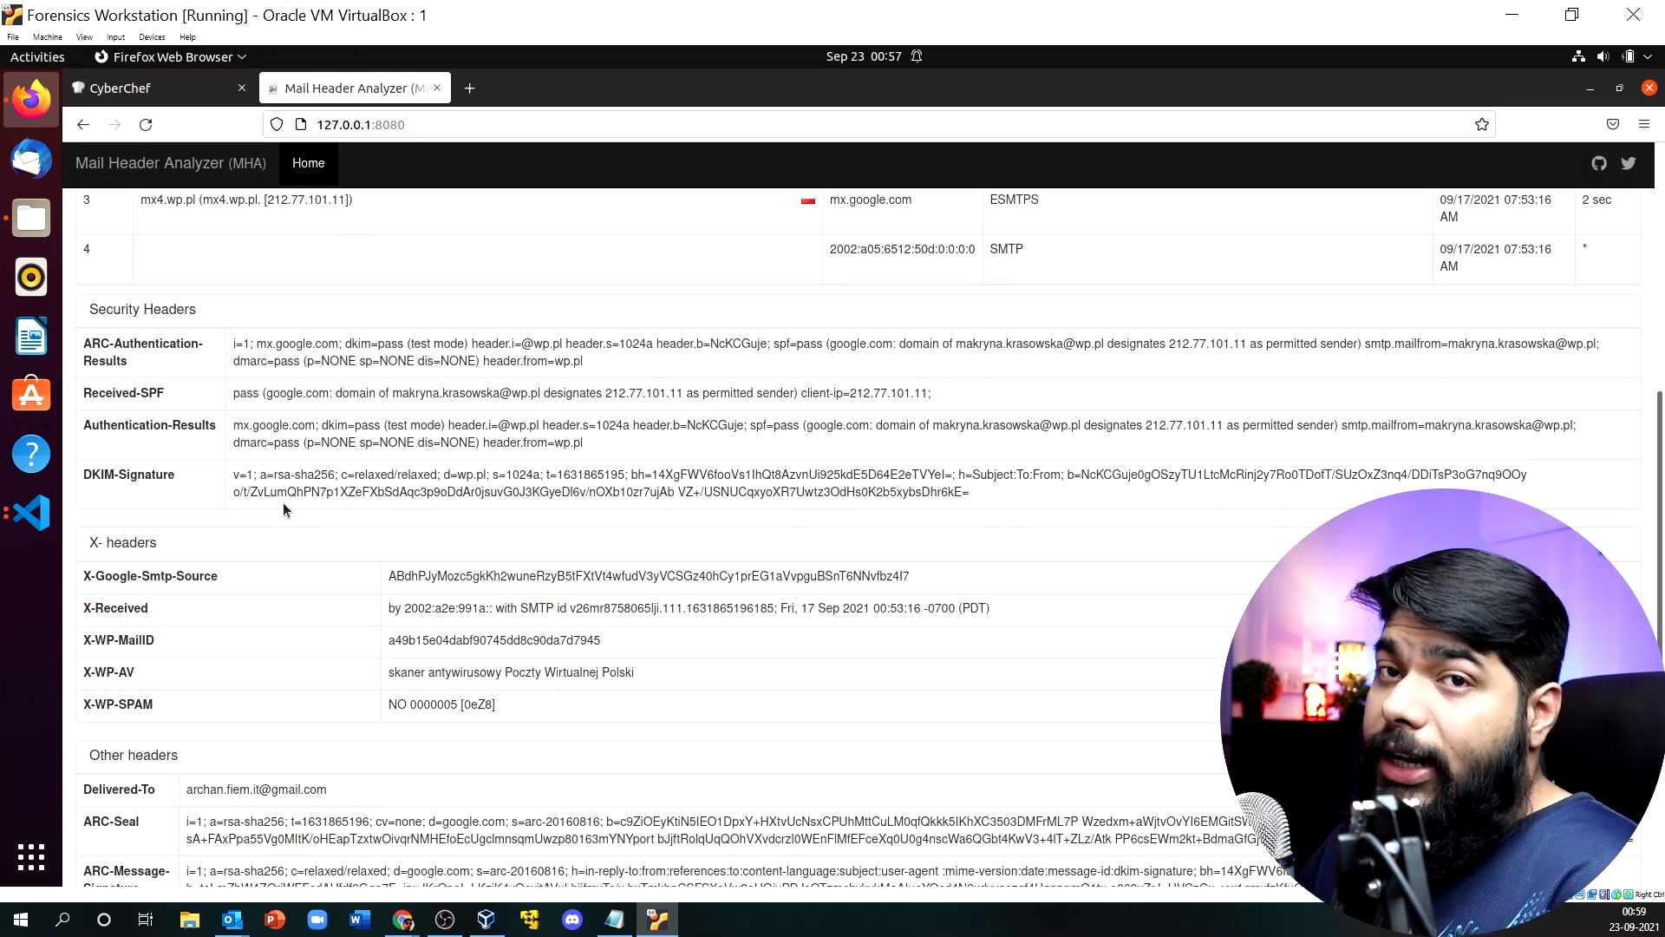
scroll(283, 505, down, 4)
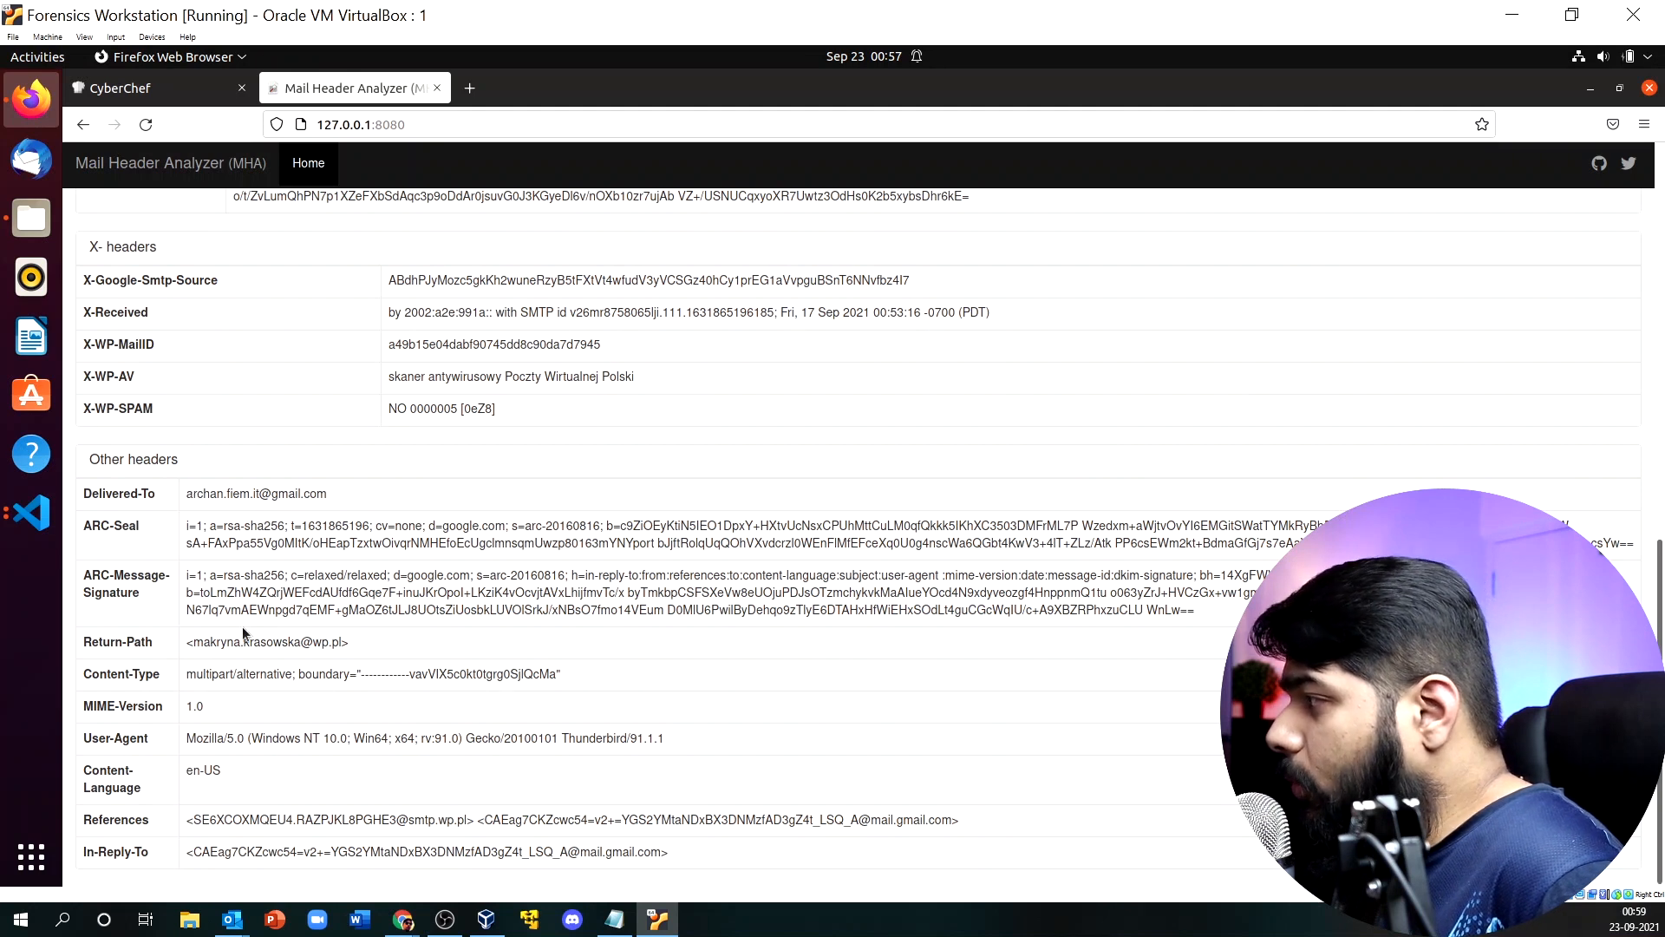
drag(193, 642, 346, 639)
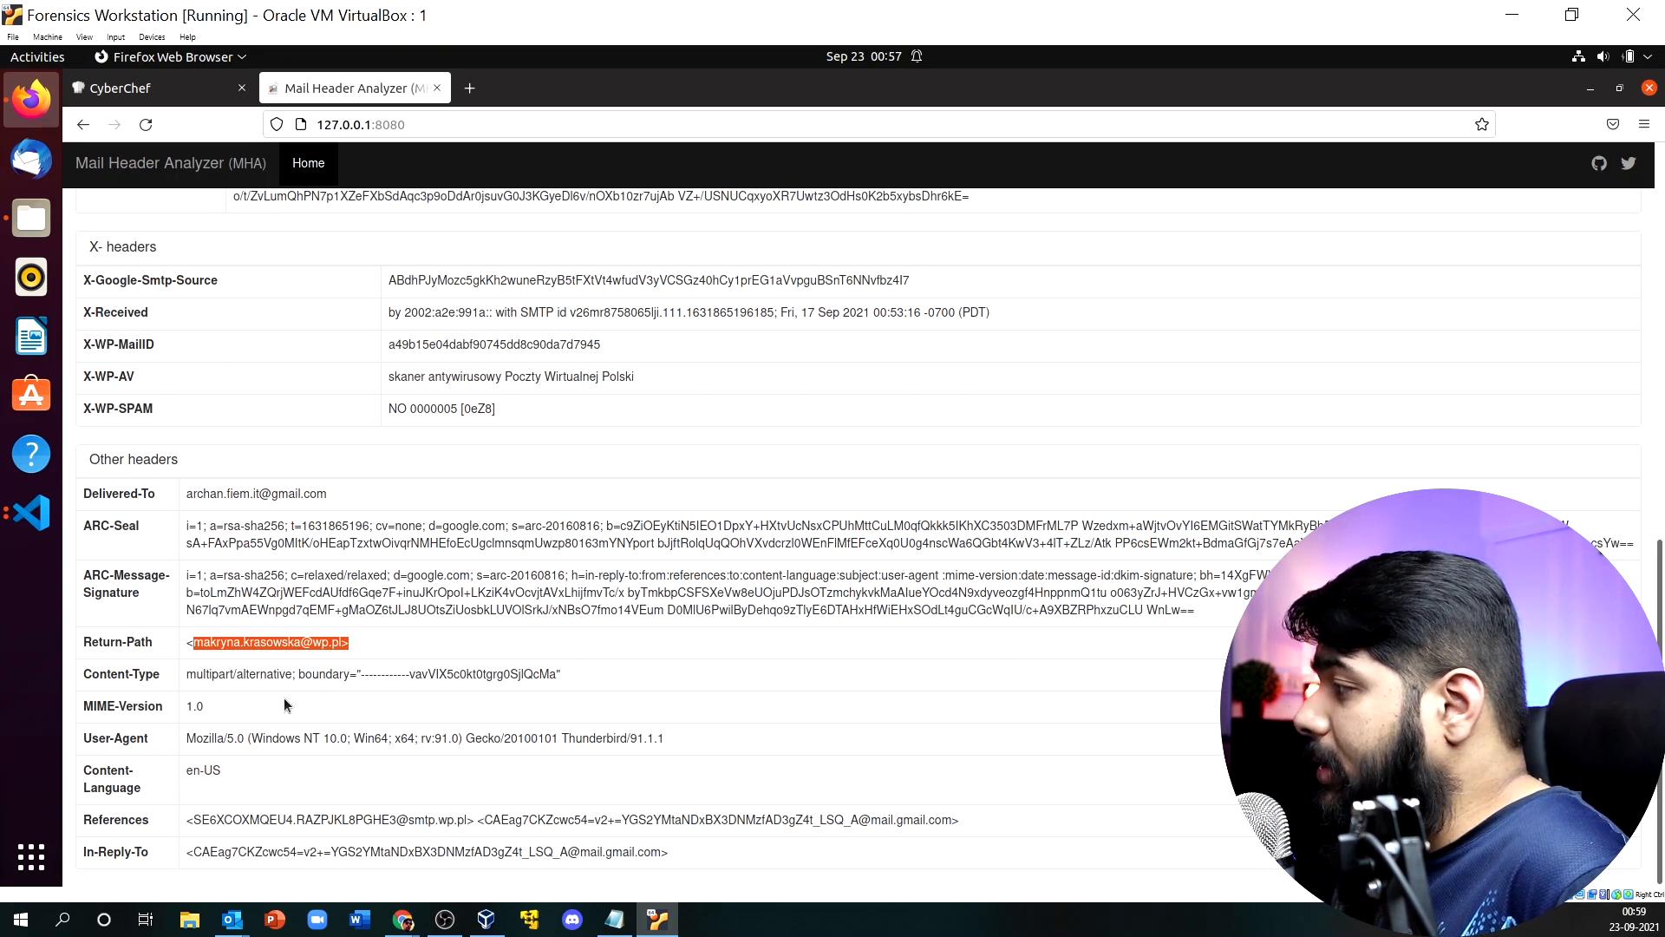
click(283, 696)
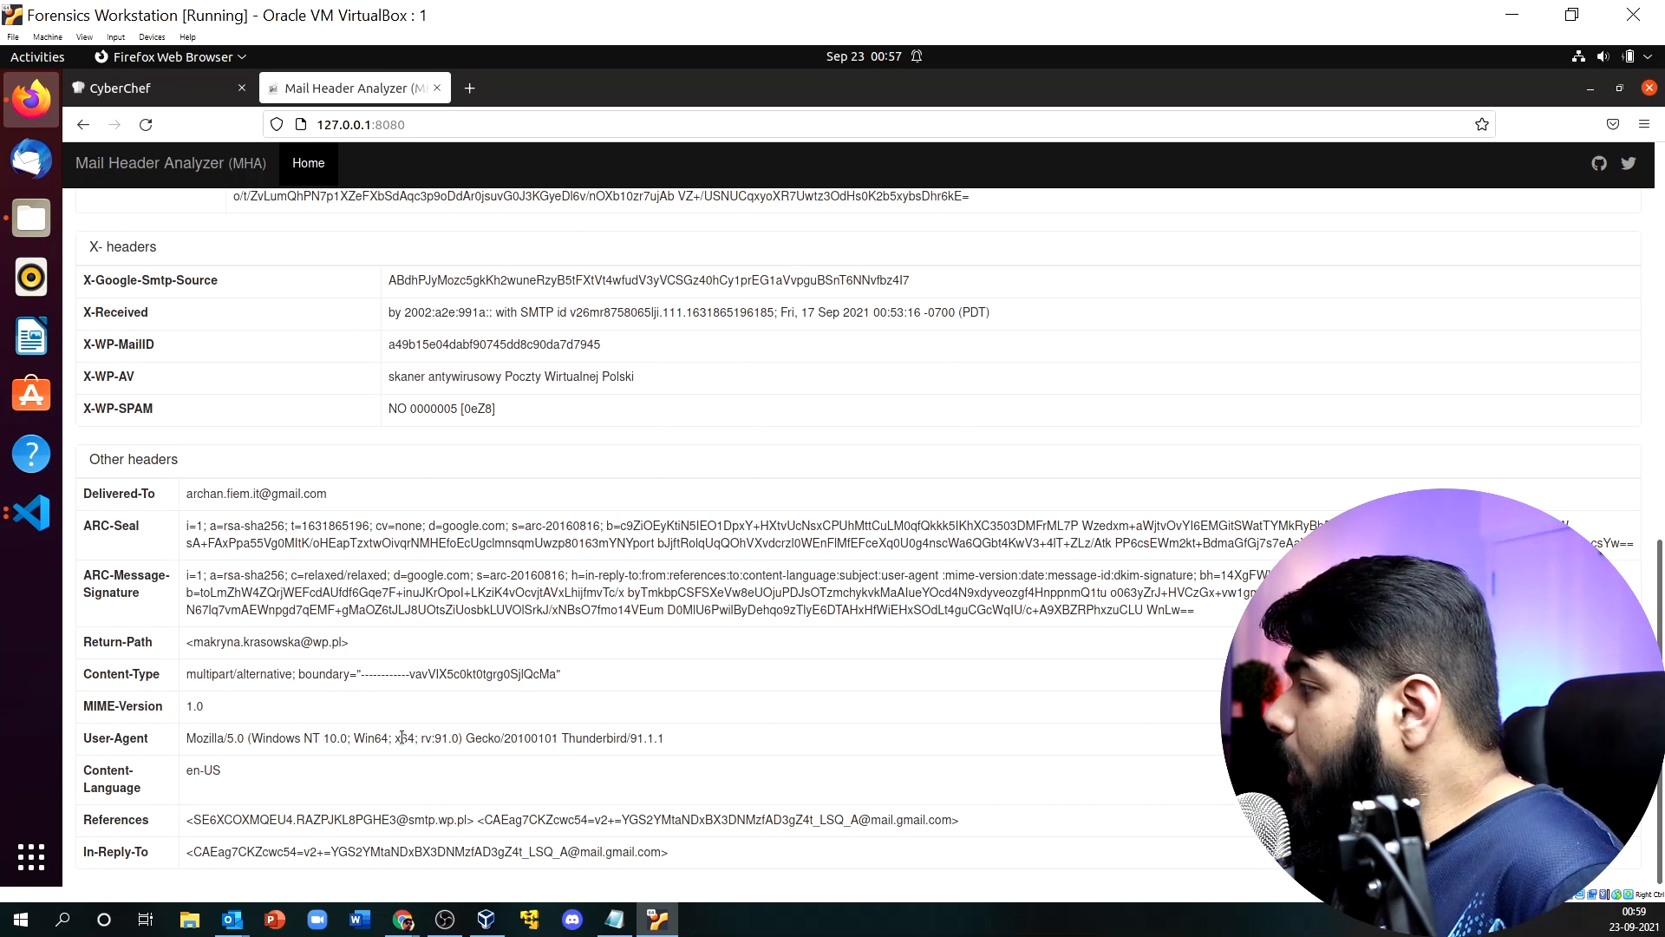
Examine the hop table for the sending IP address in hop 2 and the mail server name and IP in hop 3.
scroll(536, 723, up, 6)
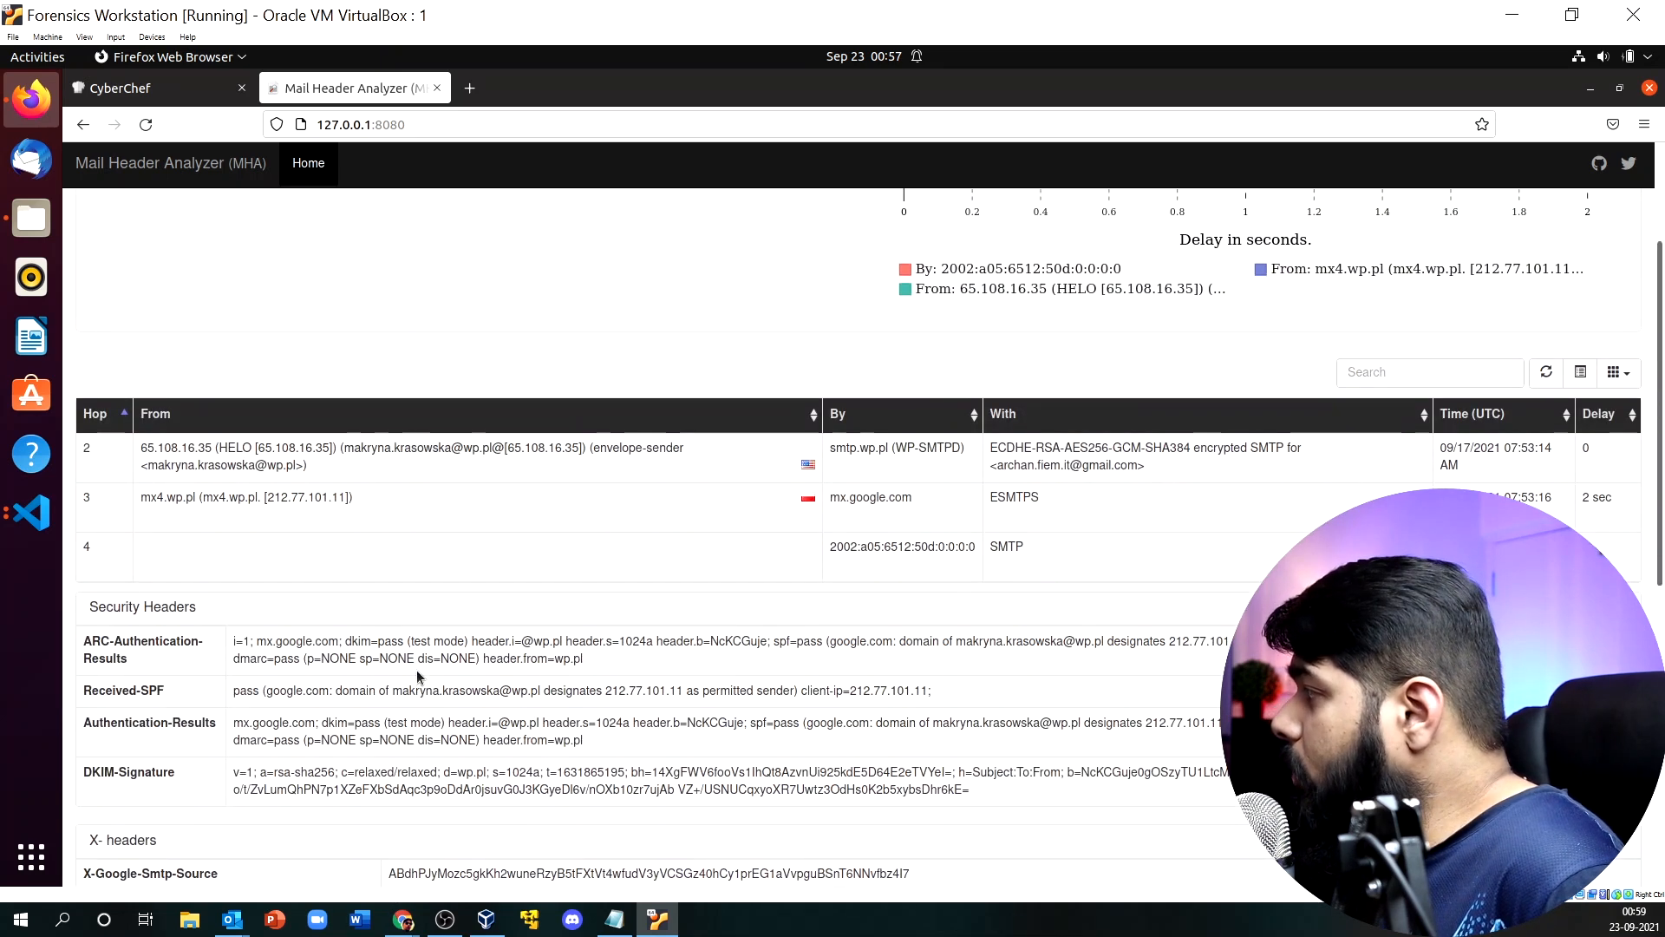
mouse_move(828, 508)
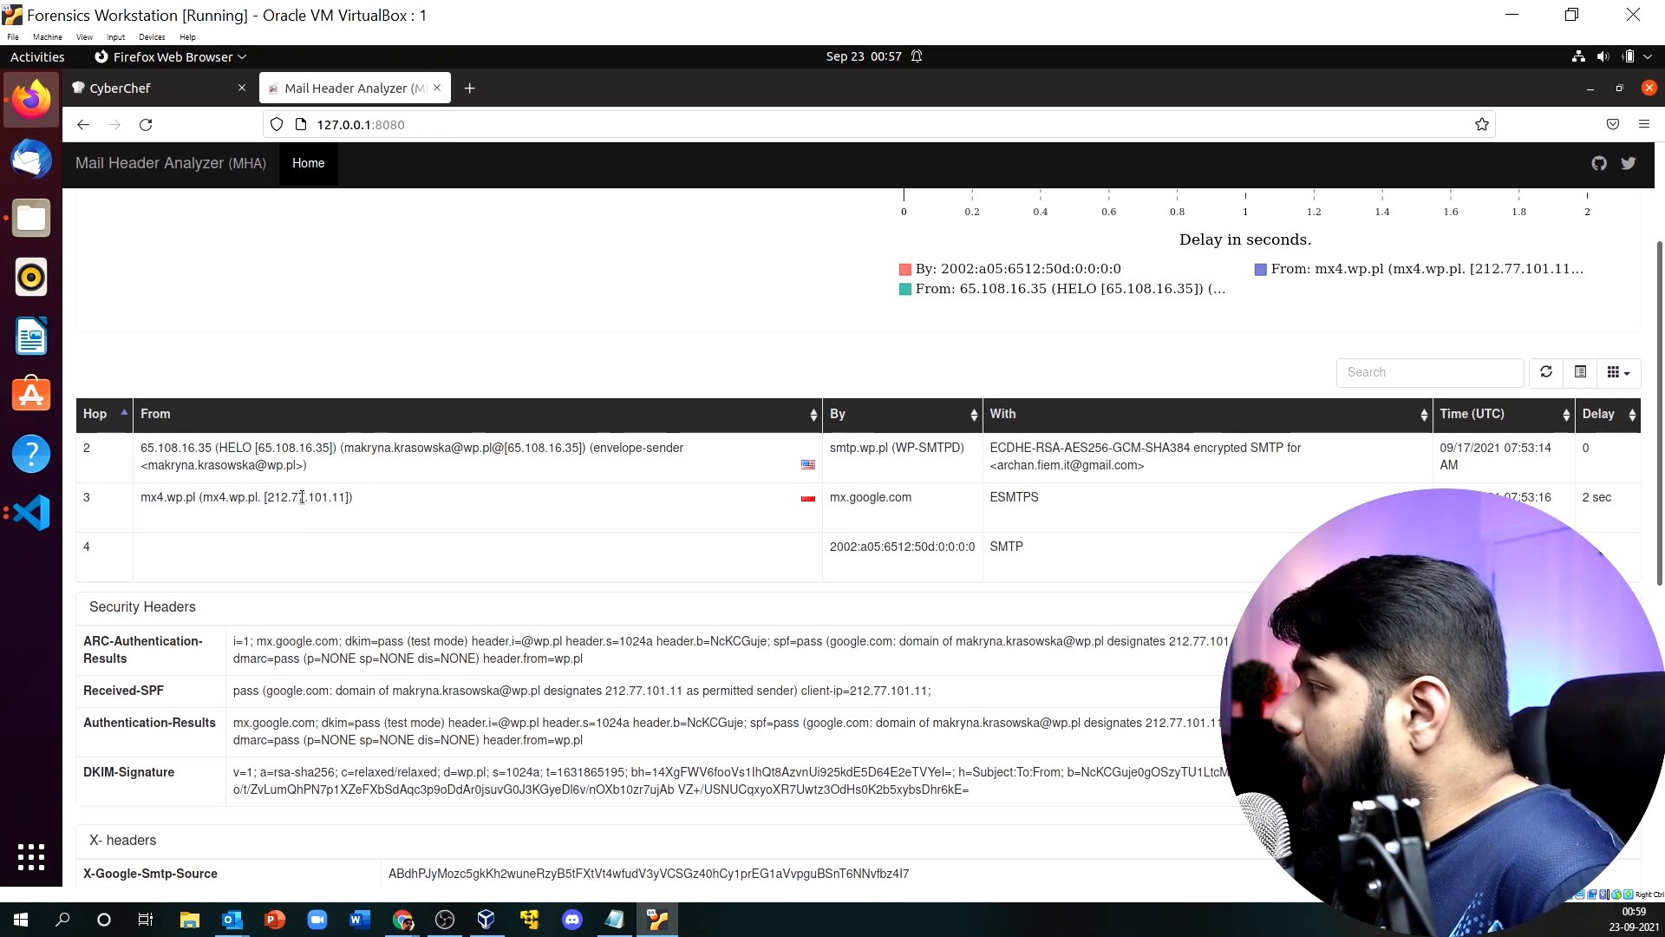
drag(513, 447, 548, 448)
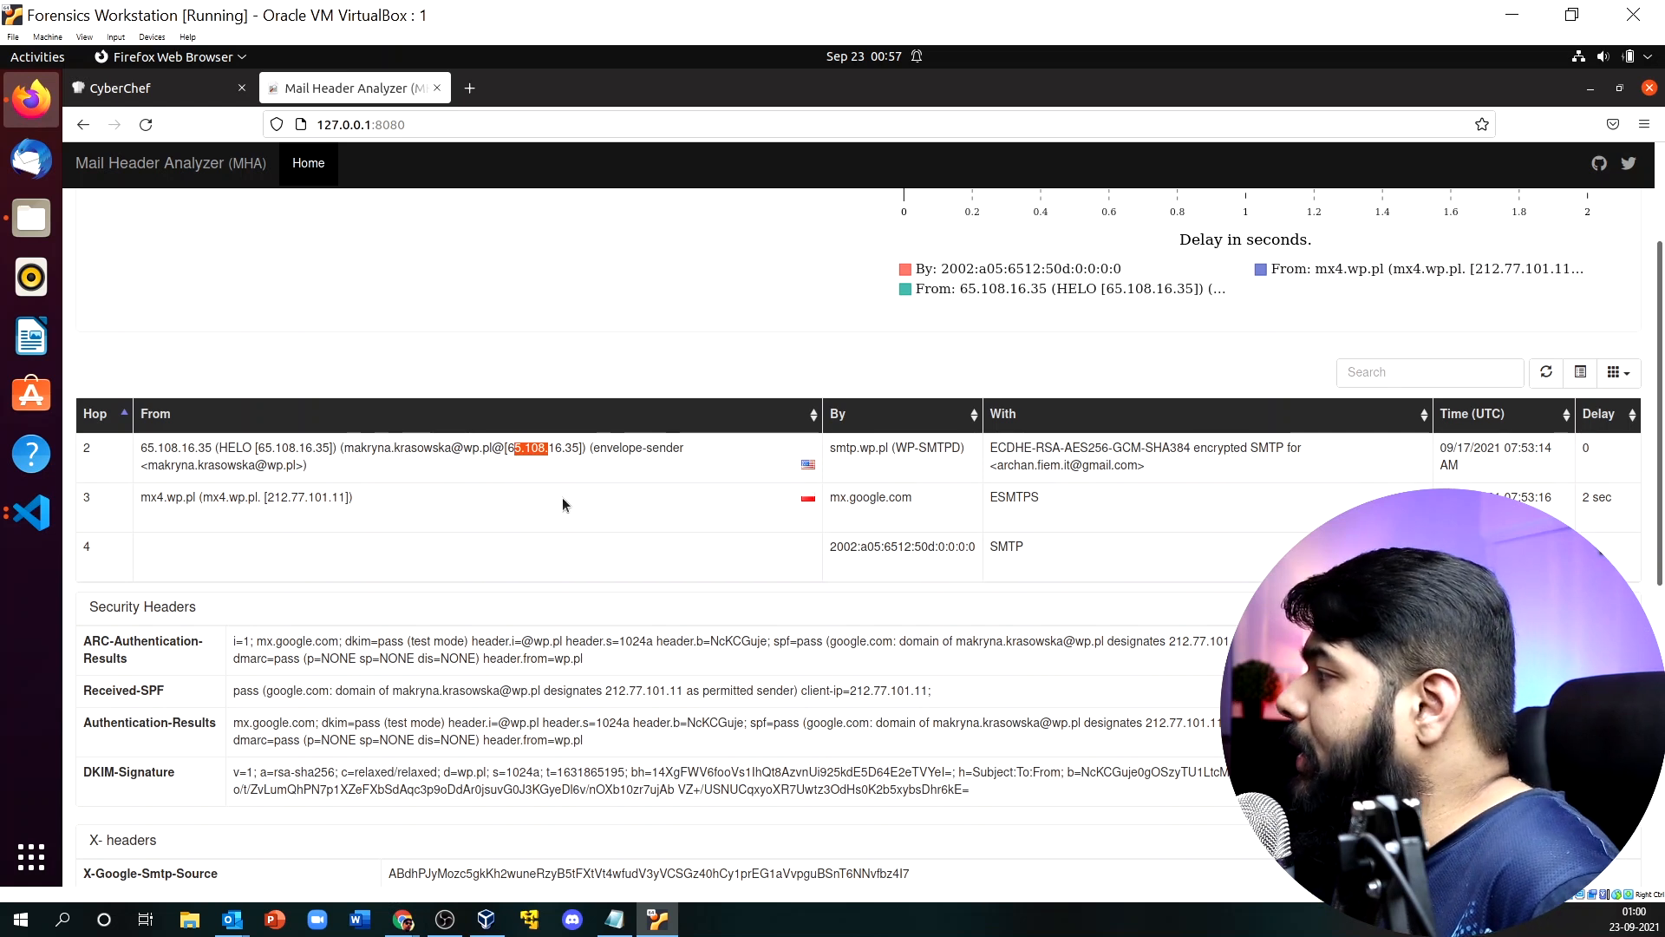
click(530, 455)
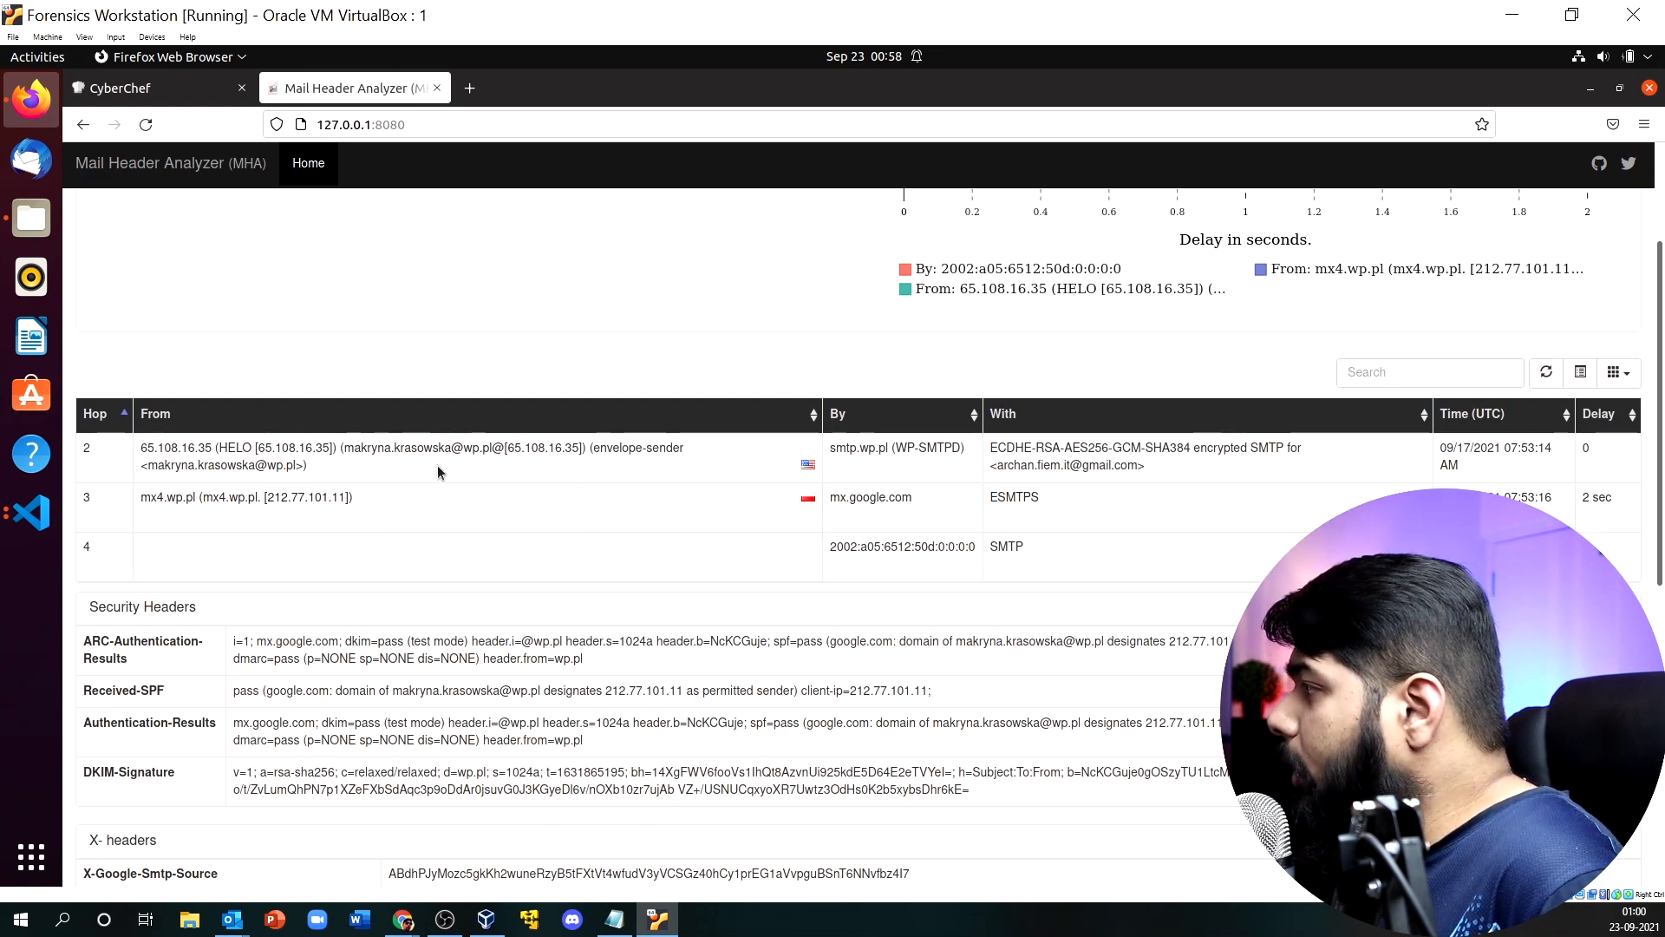
drag(510, 444, 583, 448)
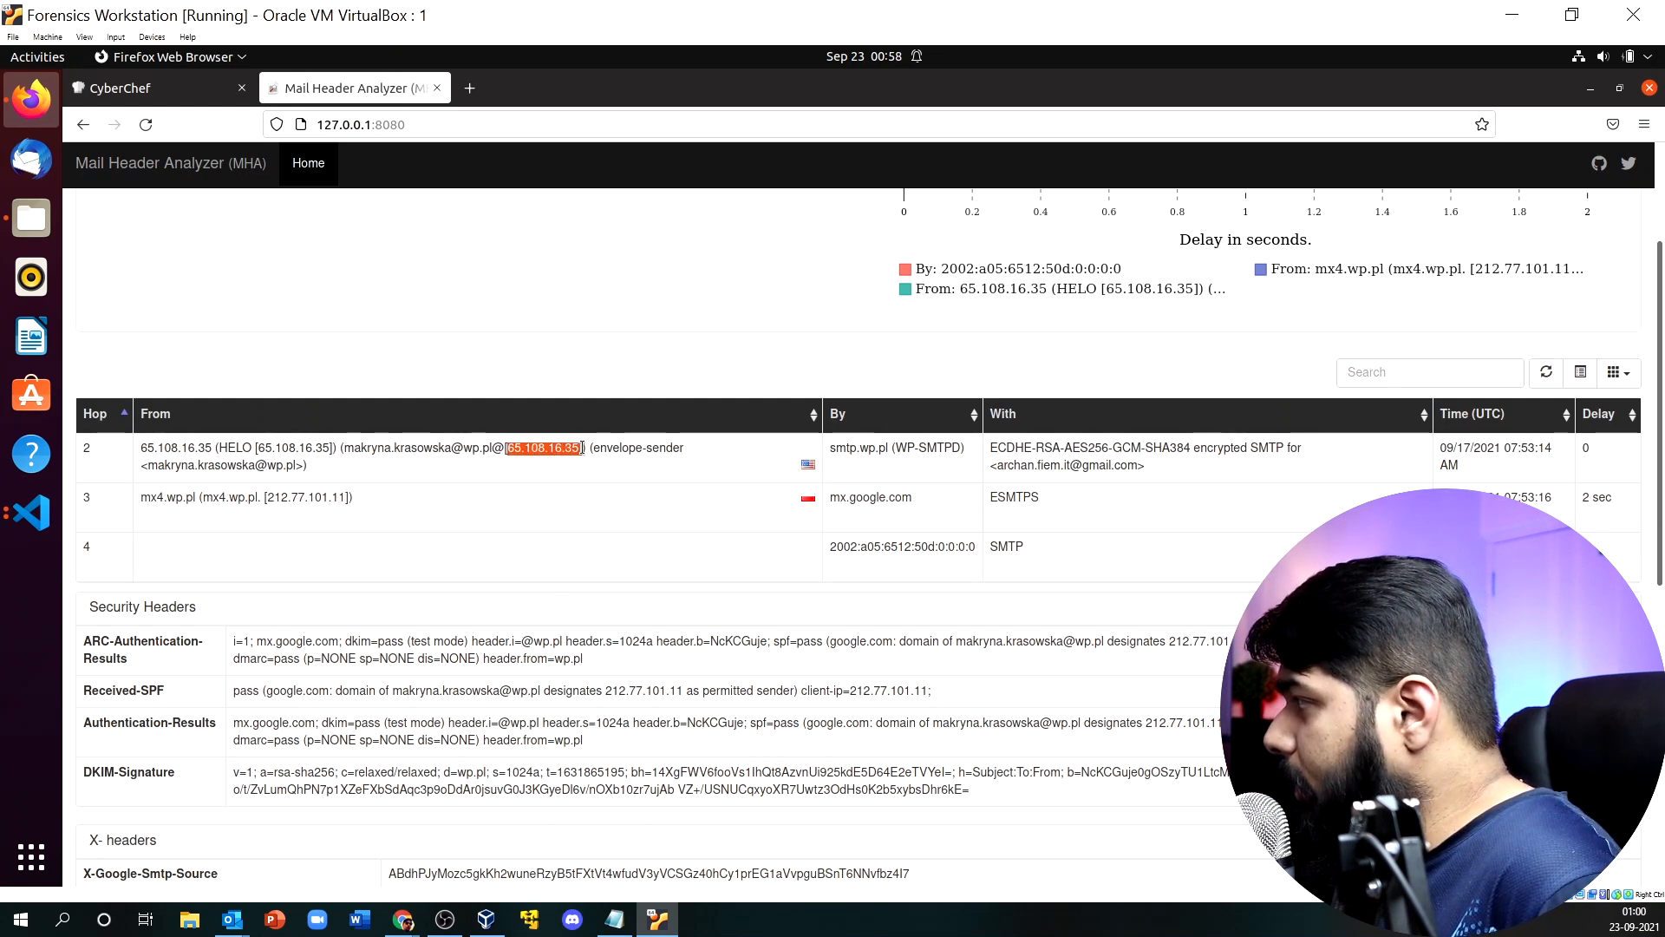
drag(266, 497, 328, 498)
drag(203, 498, 259, 497)
click(539, 502)
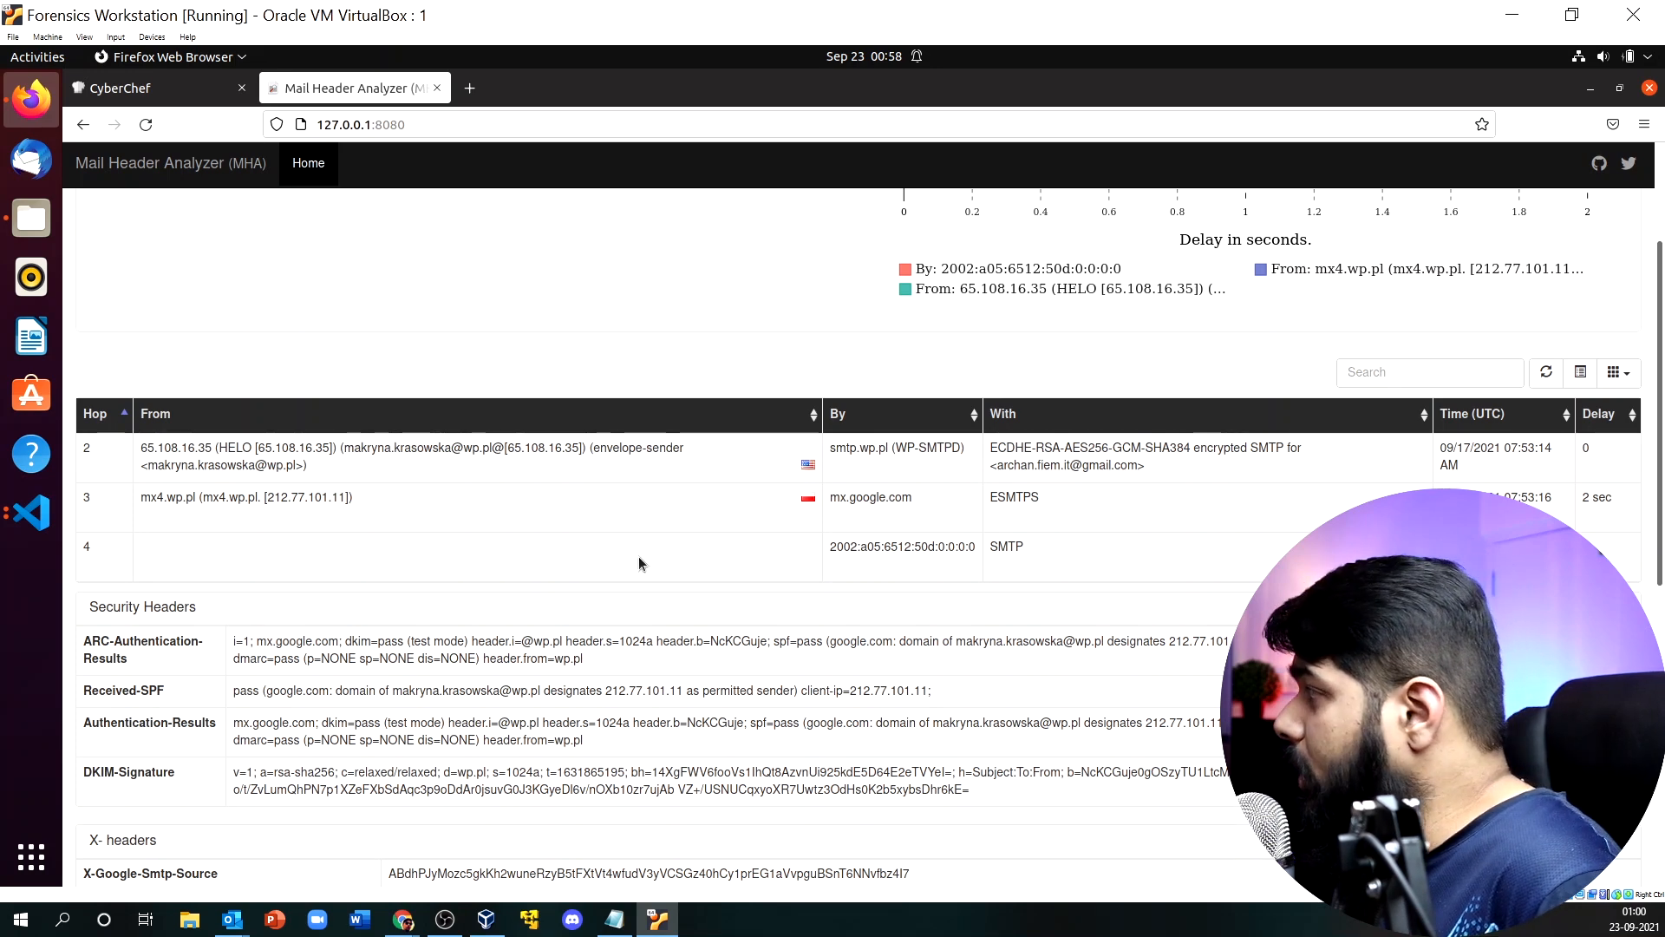
Check the message summary and delay chart, then inspect the X-WP-AV value and the remaining headers.
scroll(642, 553, up, 3)
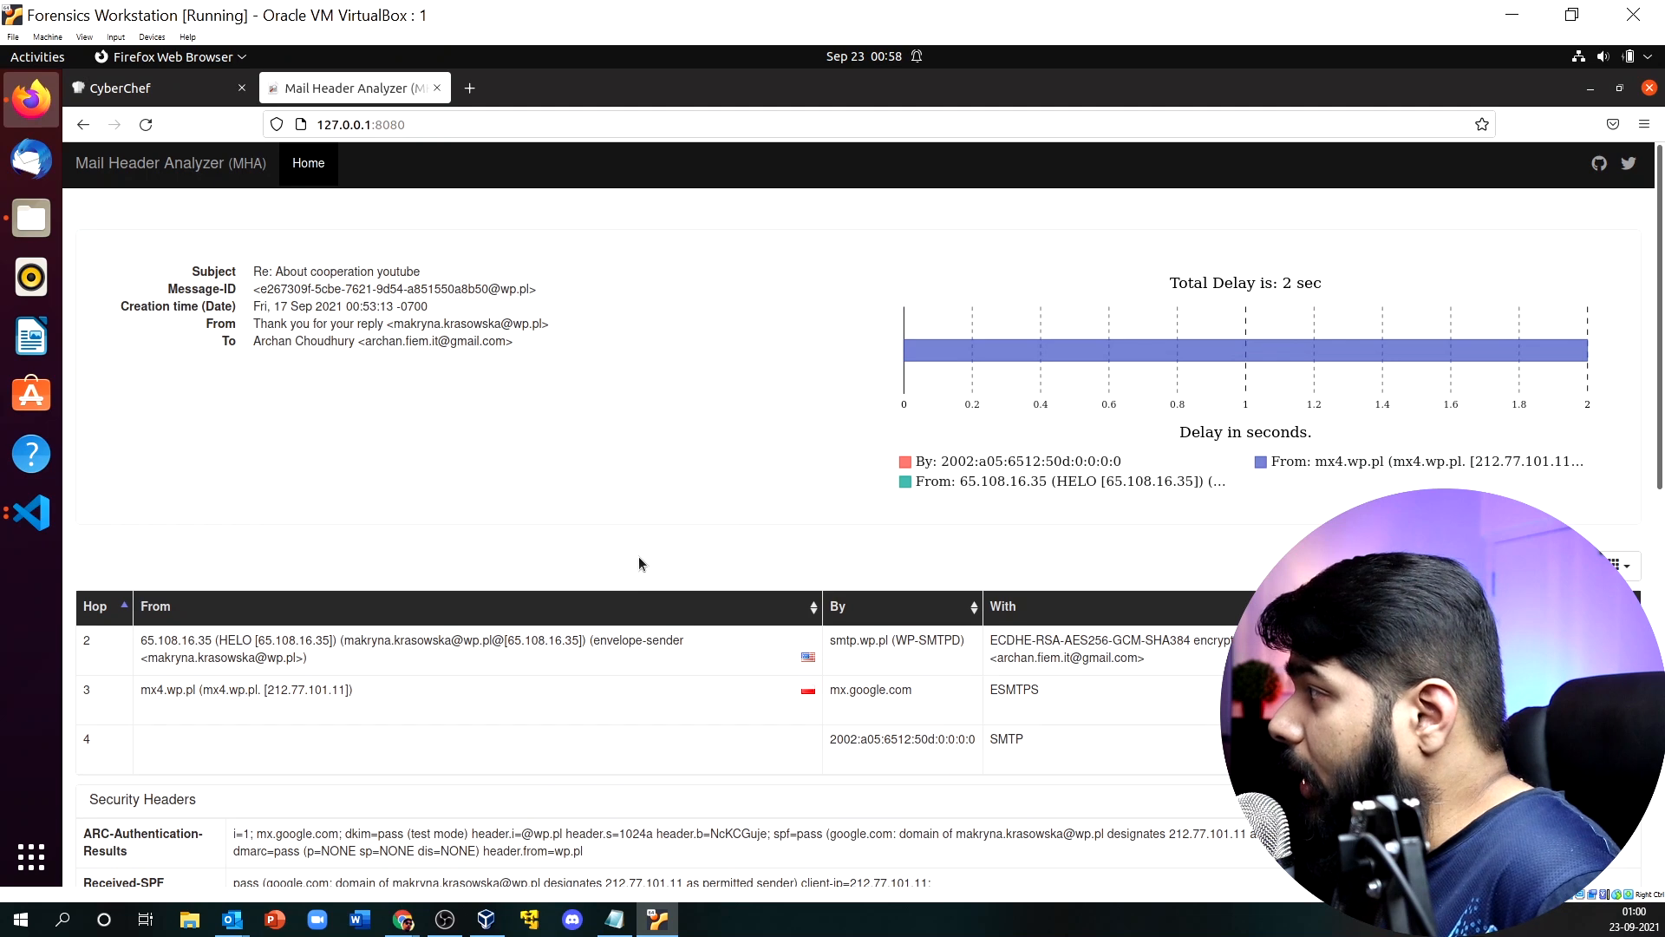
scroll(638, 557, down, 2)
scroll(637, 550, down, 2)
scroll(639, 553, up, 3)
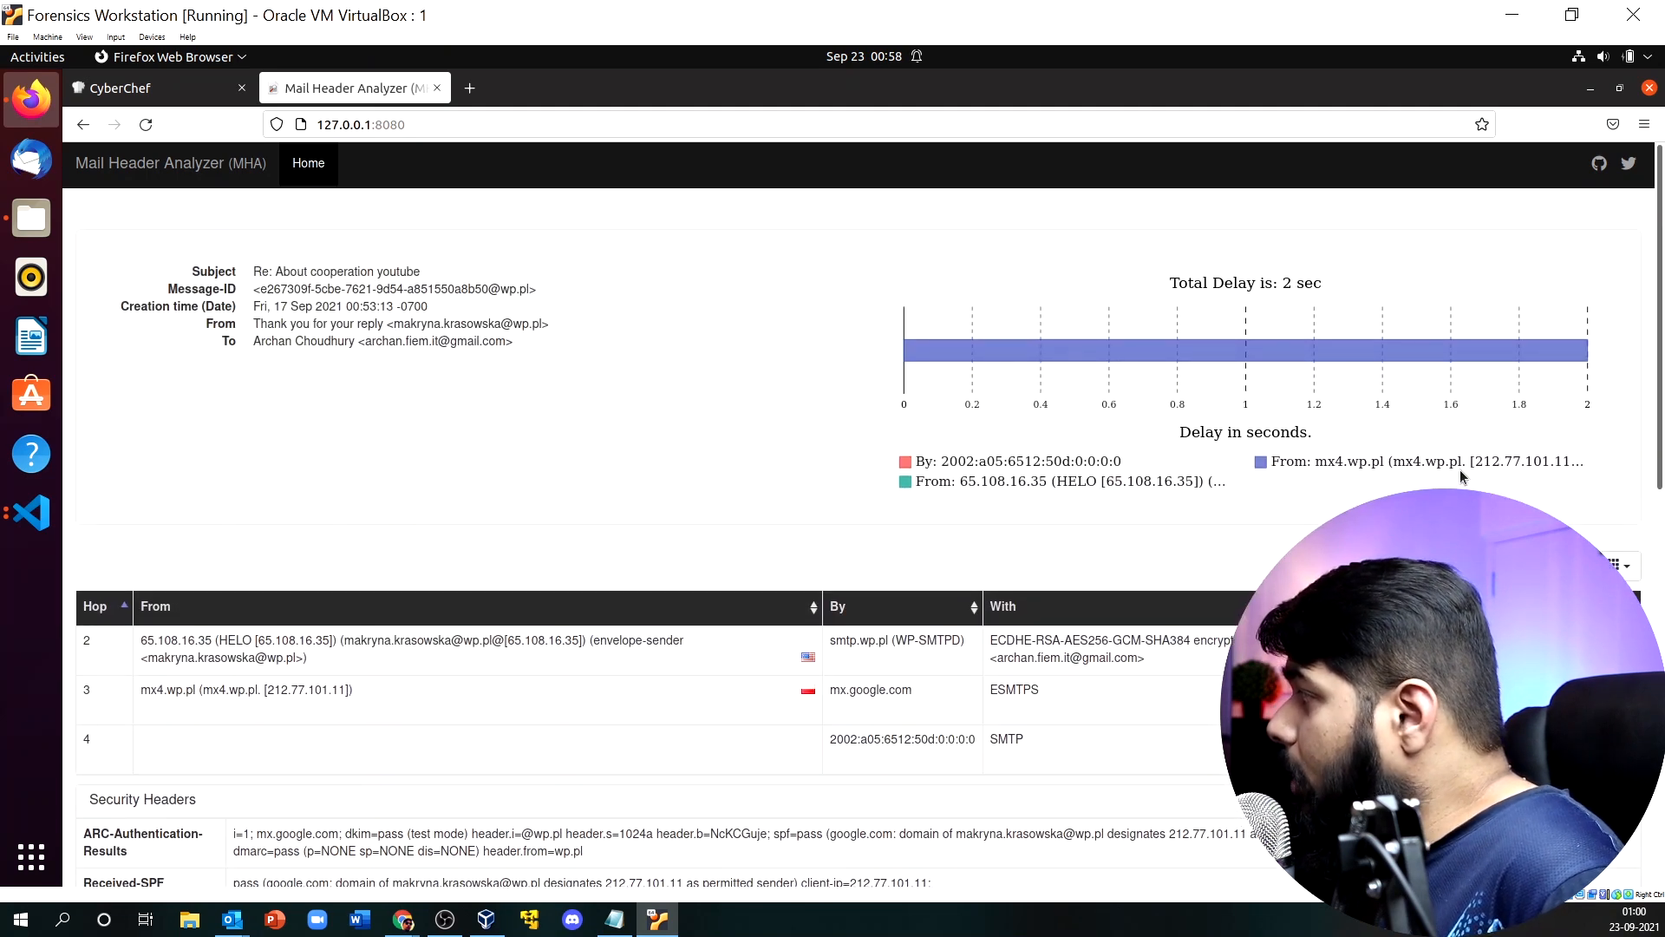
scroll(643, 620, down, 6)
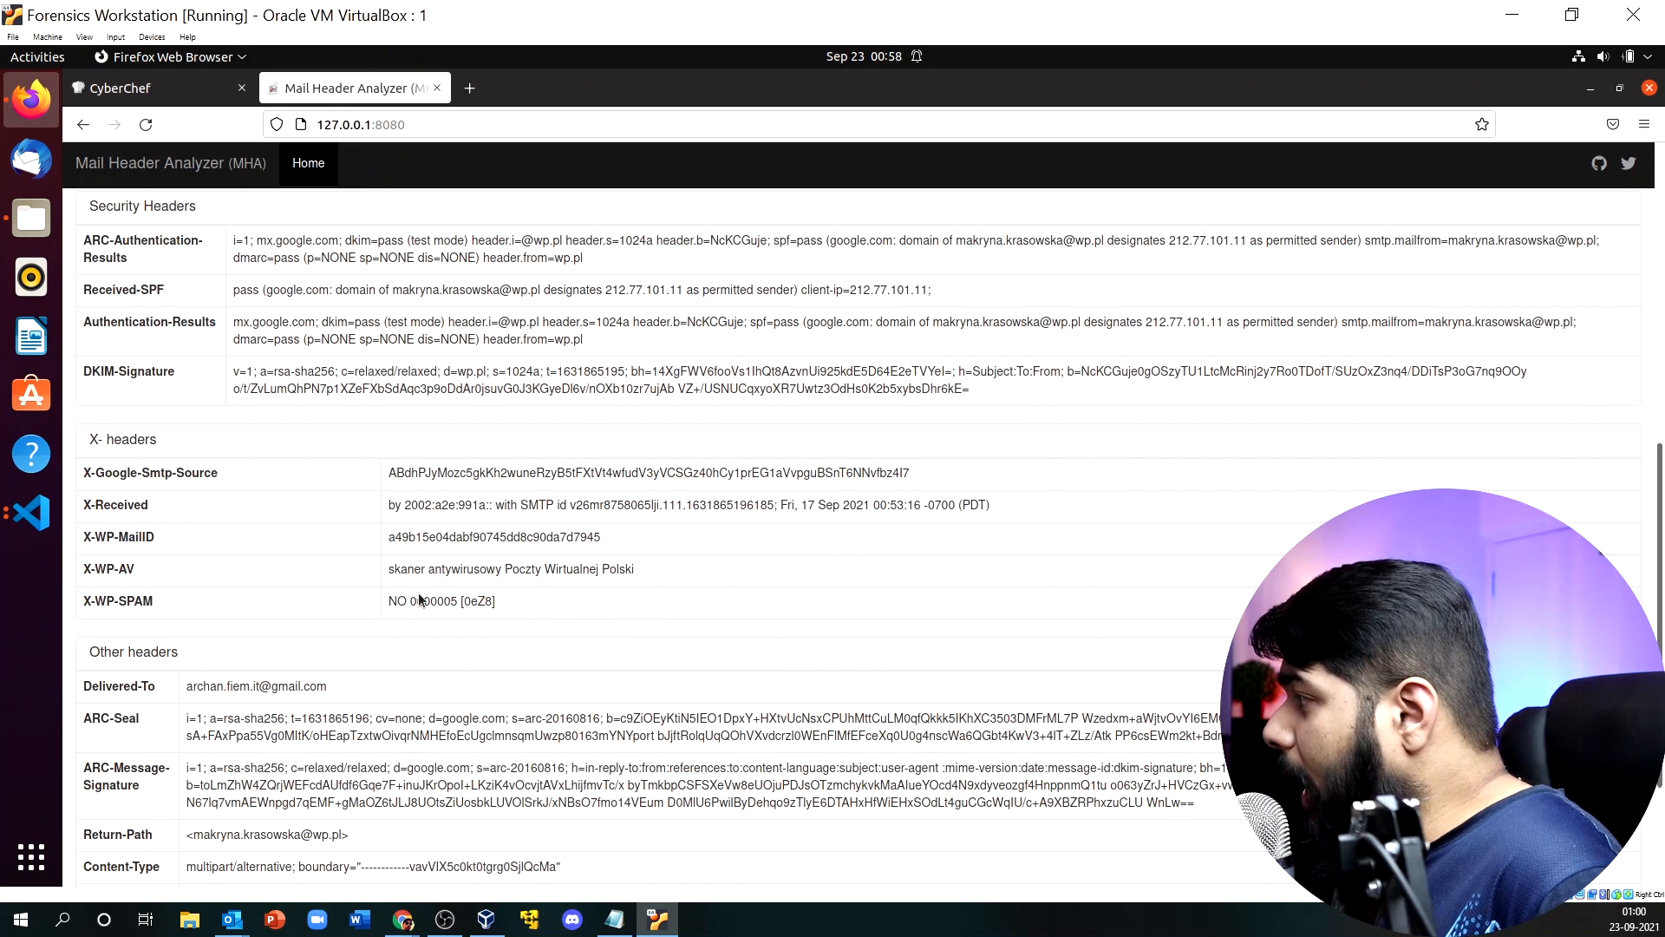
drag(390, 570, 642, 572)
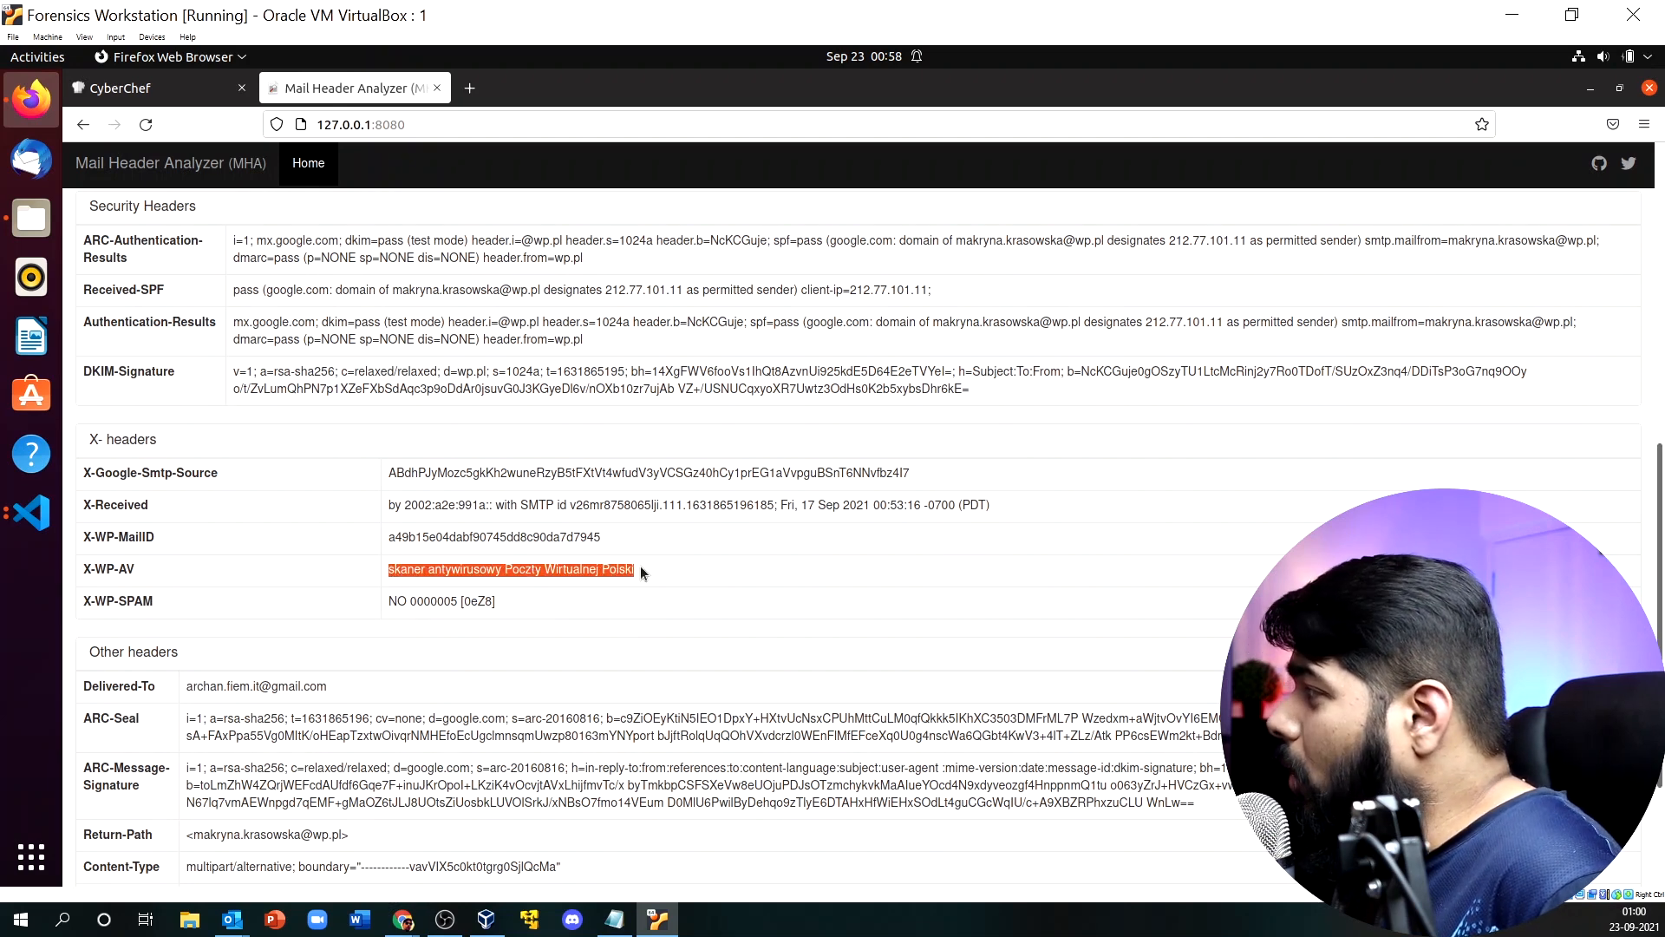
scroll(593, 625, down, 3)
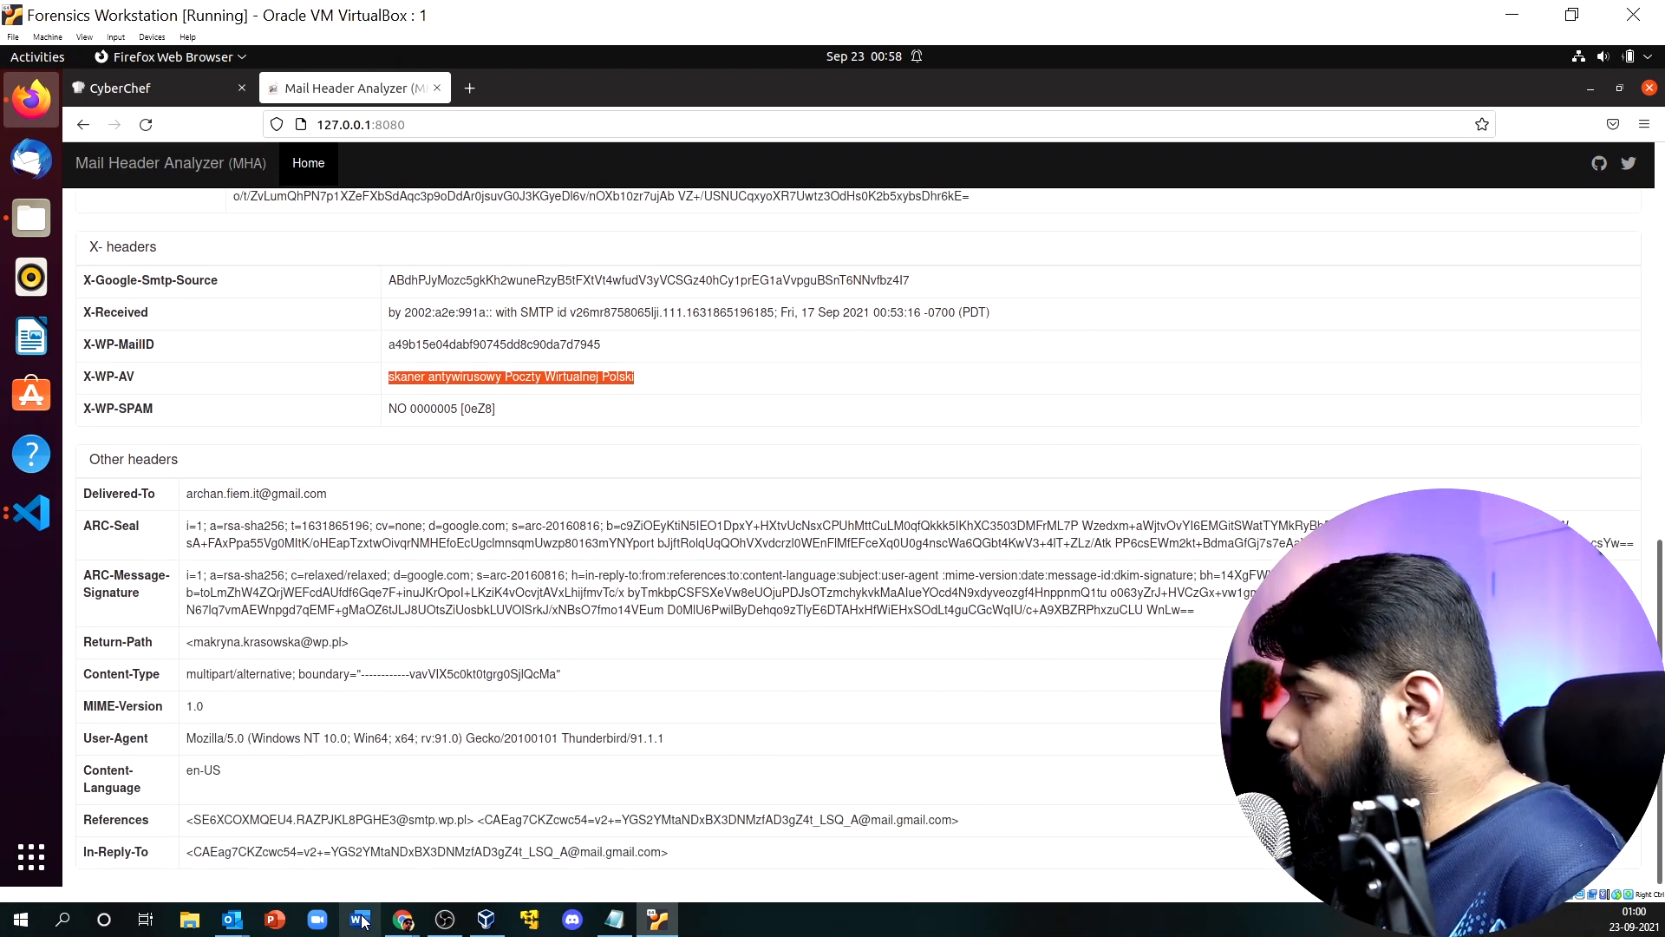
Switch to the "Re: About cooperation youtube" message in Outlook and close its Properties dialog.
mouse_move(233, 919)
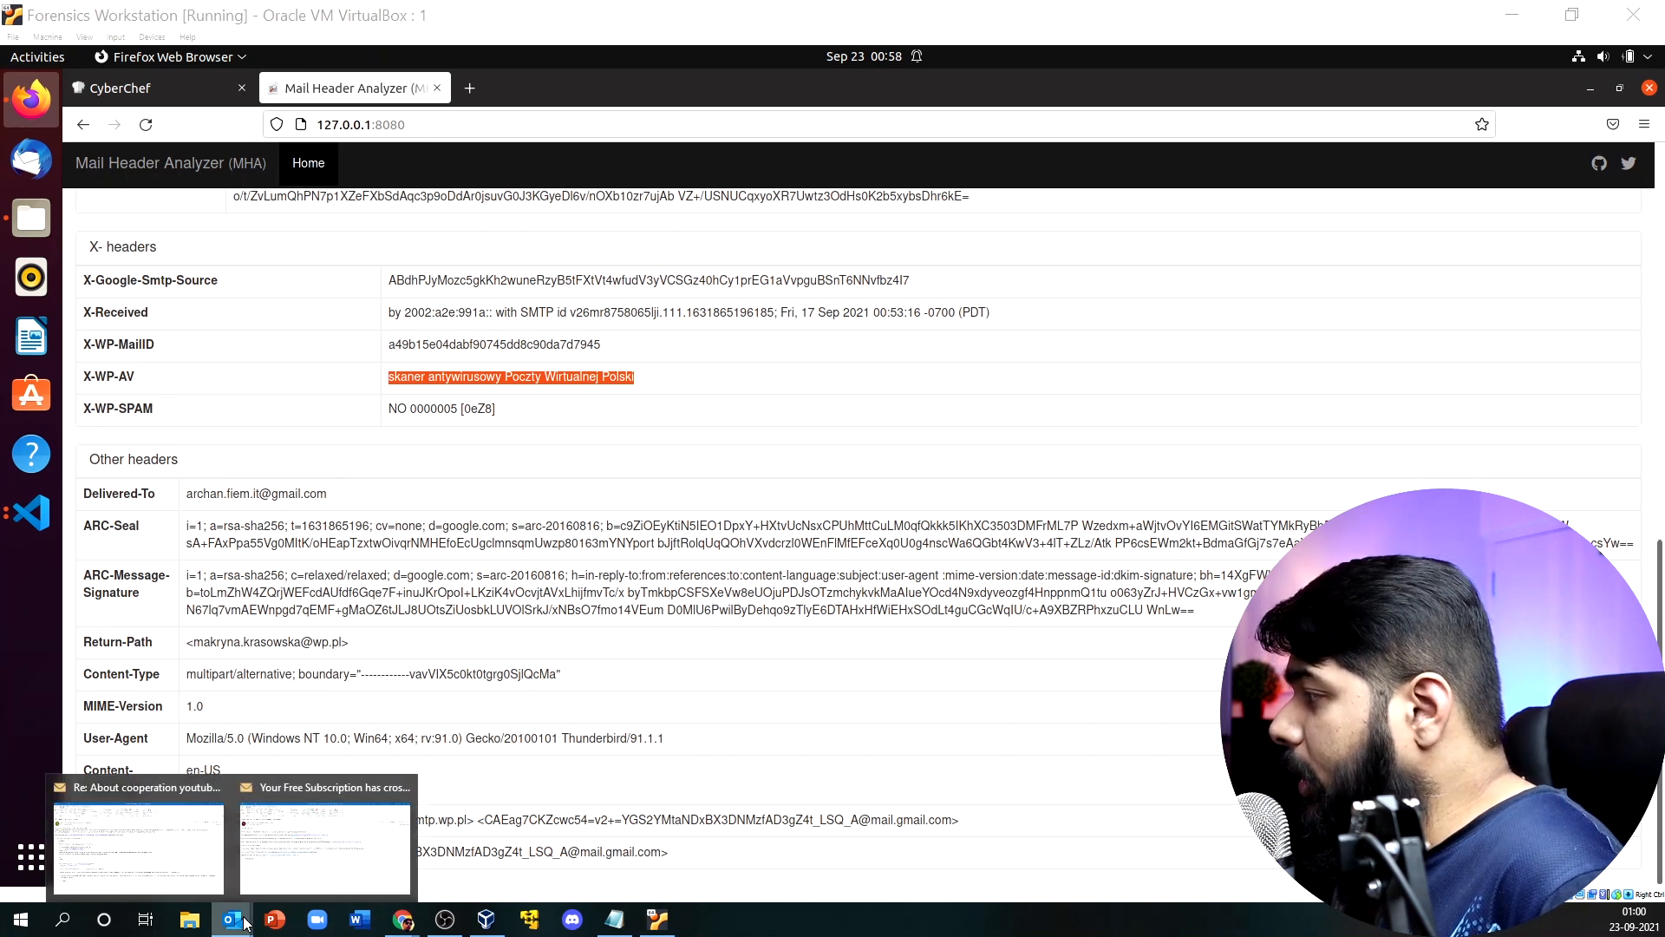
click(281, 814)
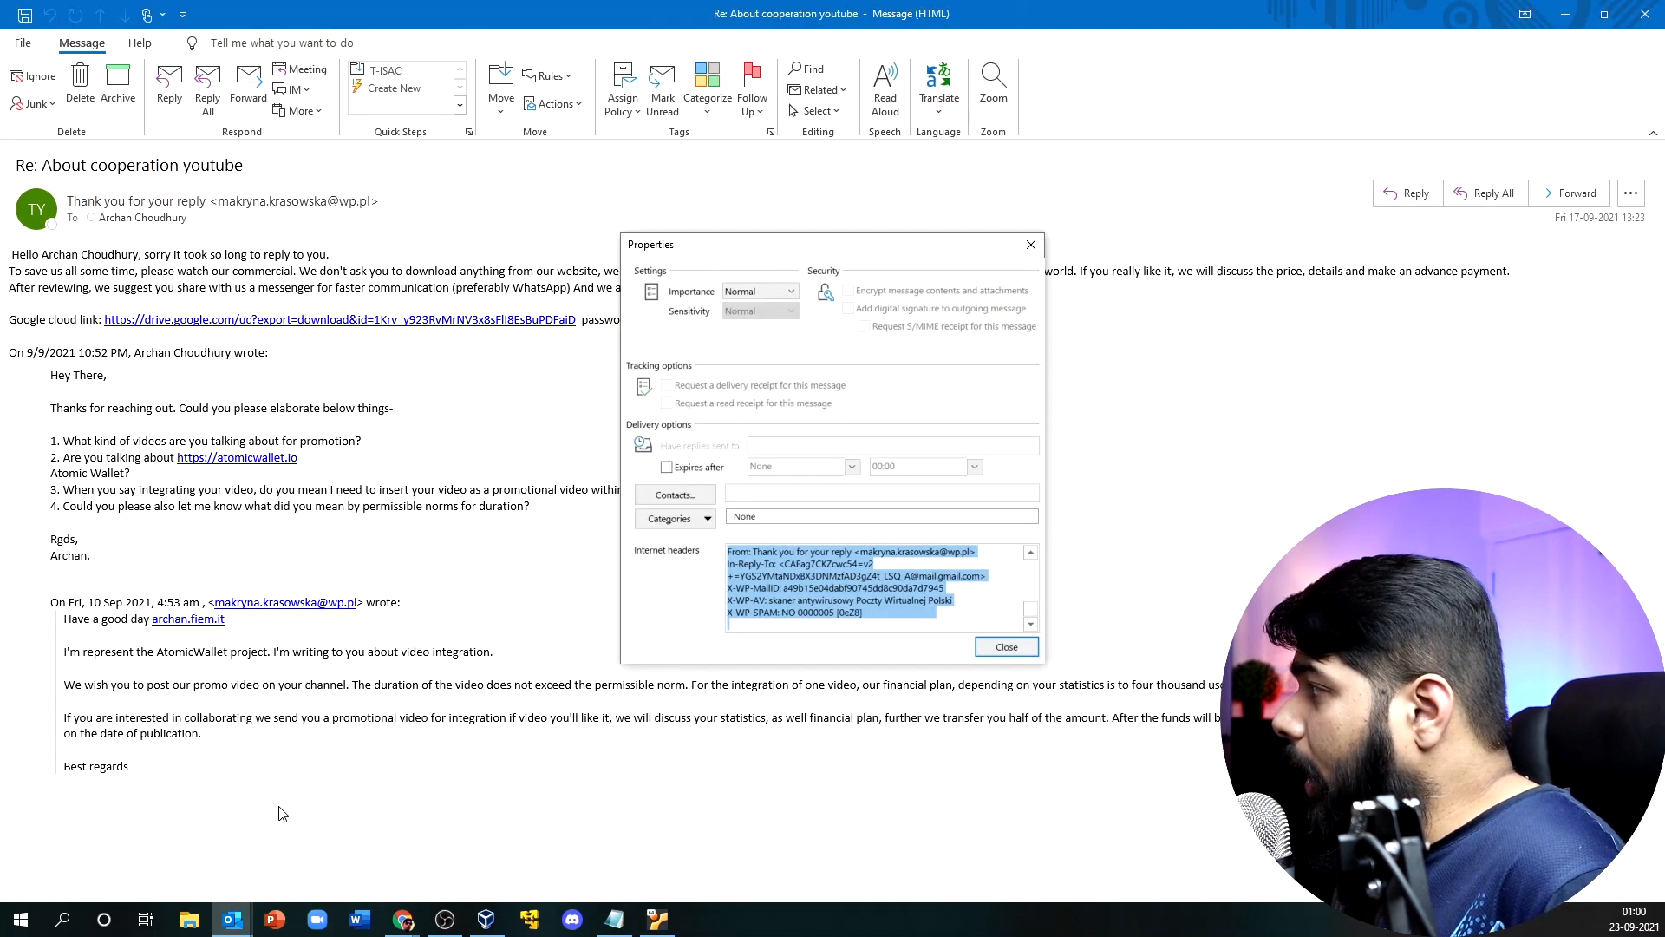
click(1031, 246)
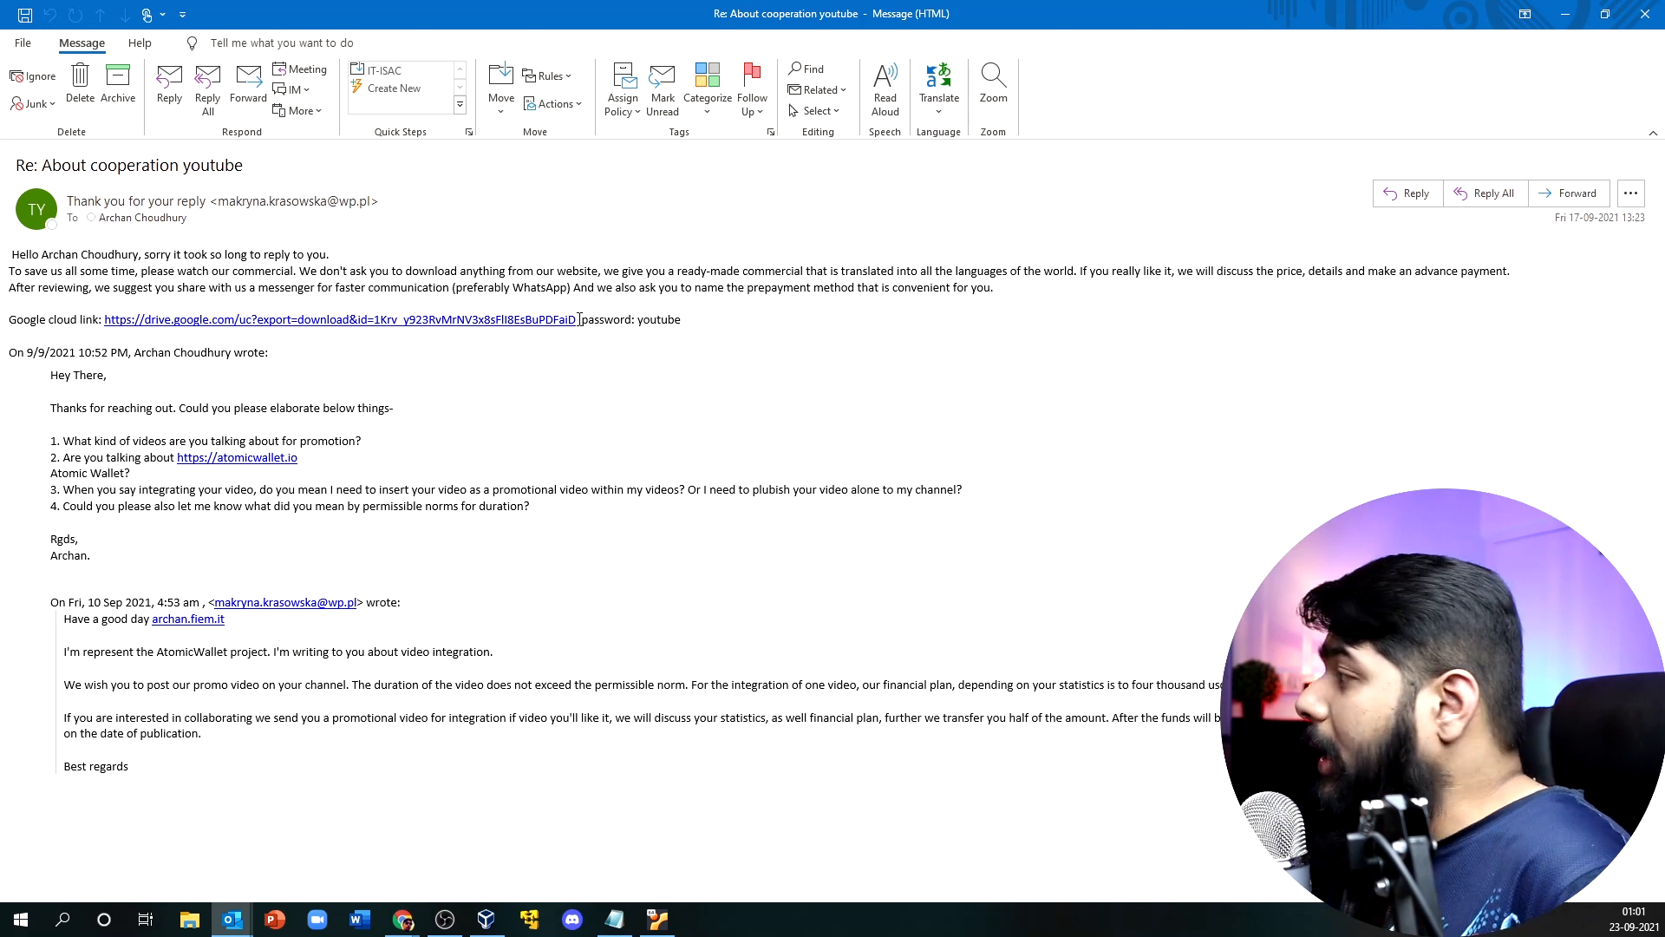
Return to the Forensics Workstation, minimize the browser and select the Atomic_Cryptocurrency_Wallet .mp4.scr file in the Evidences folder.
click(659, 924)
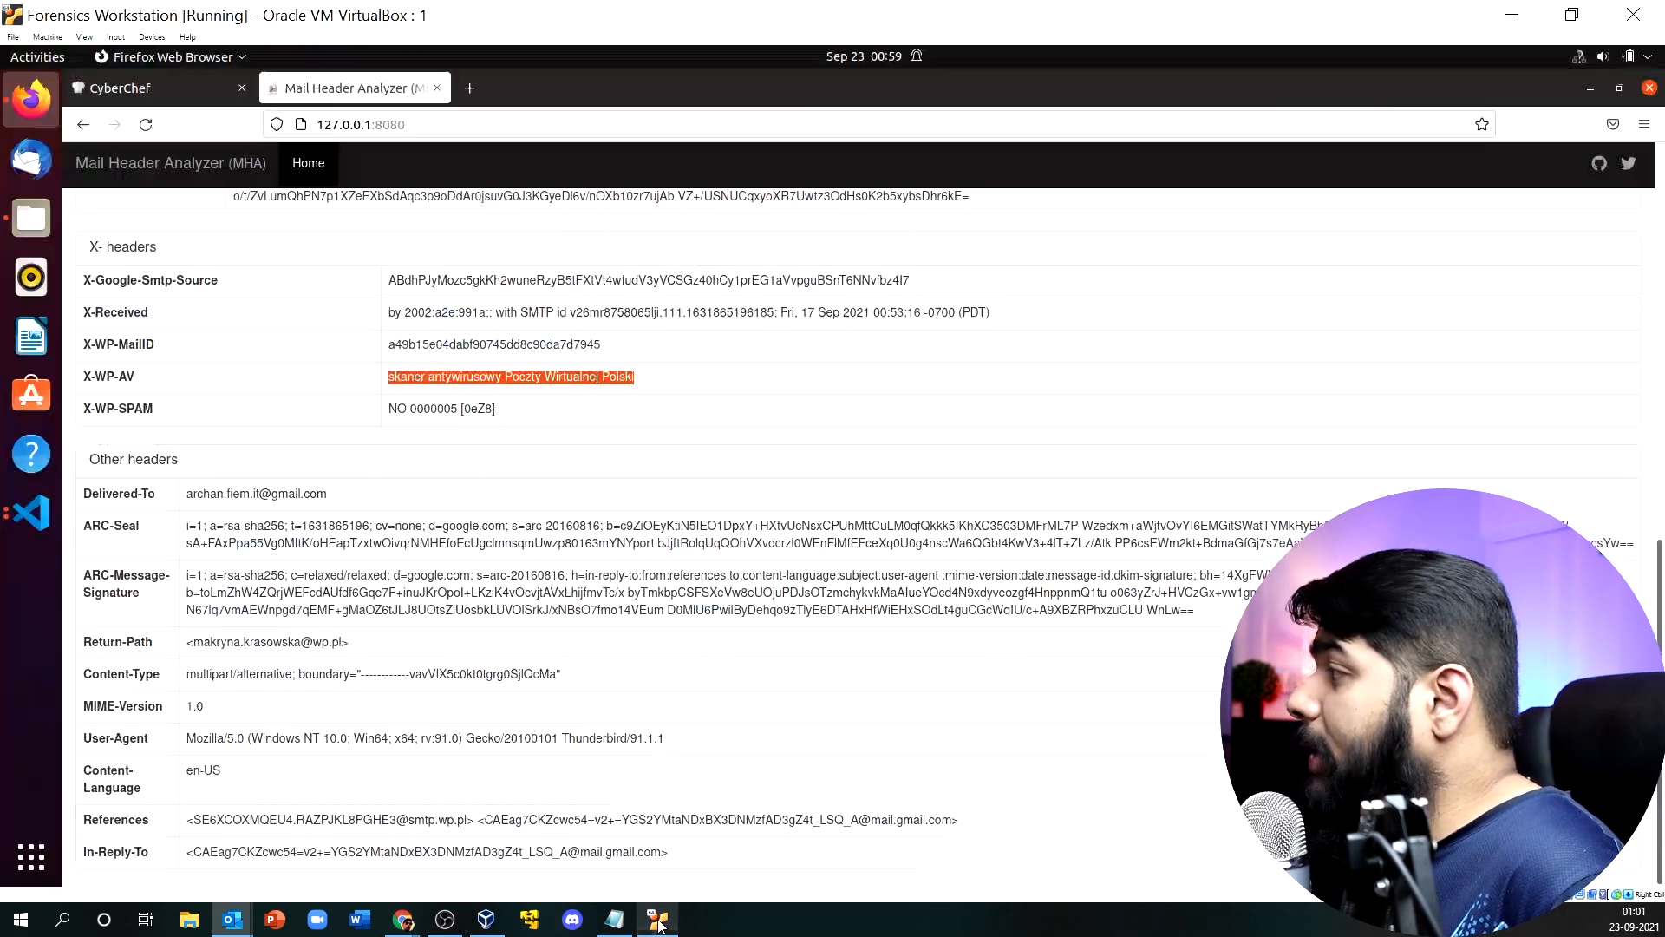
click(1599, 94)
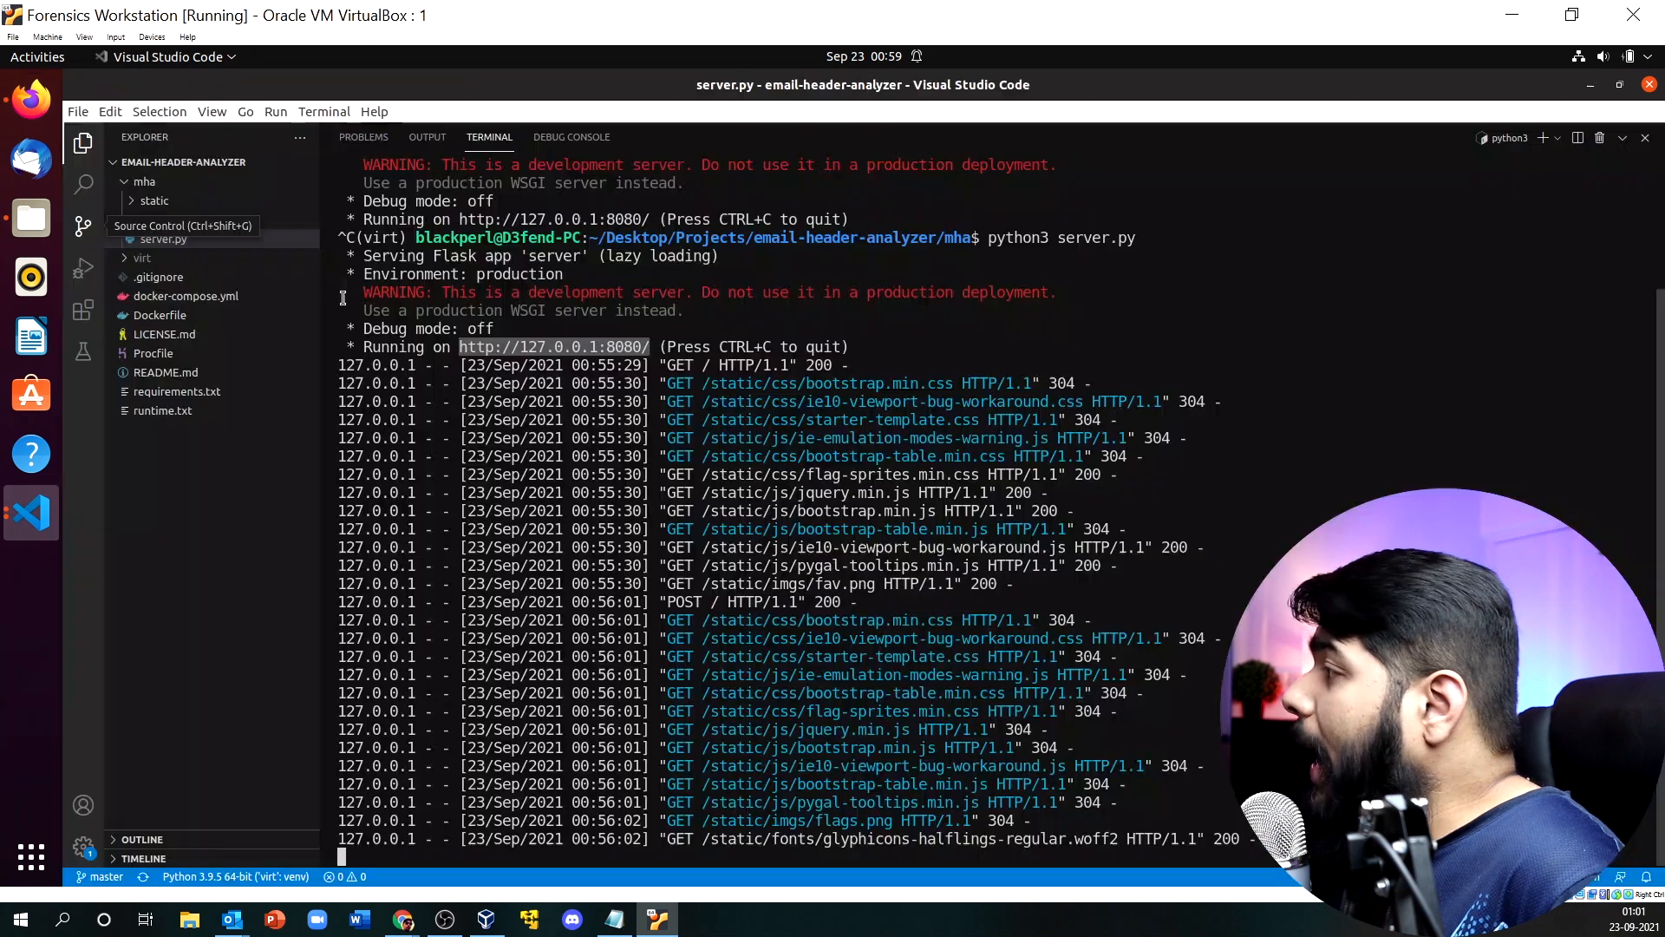
click(31, 219)
click(337, 193)
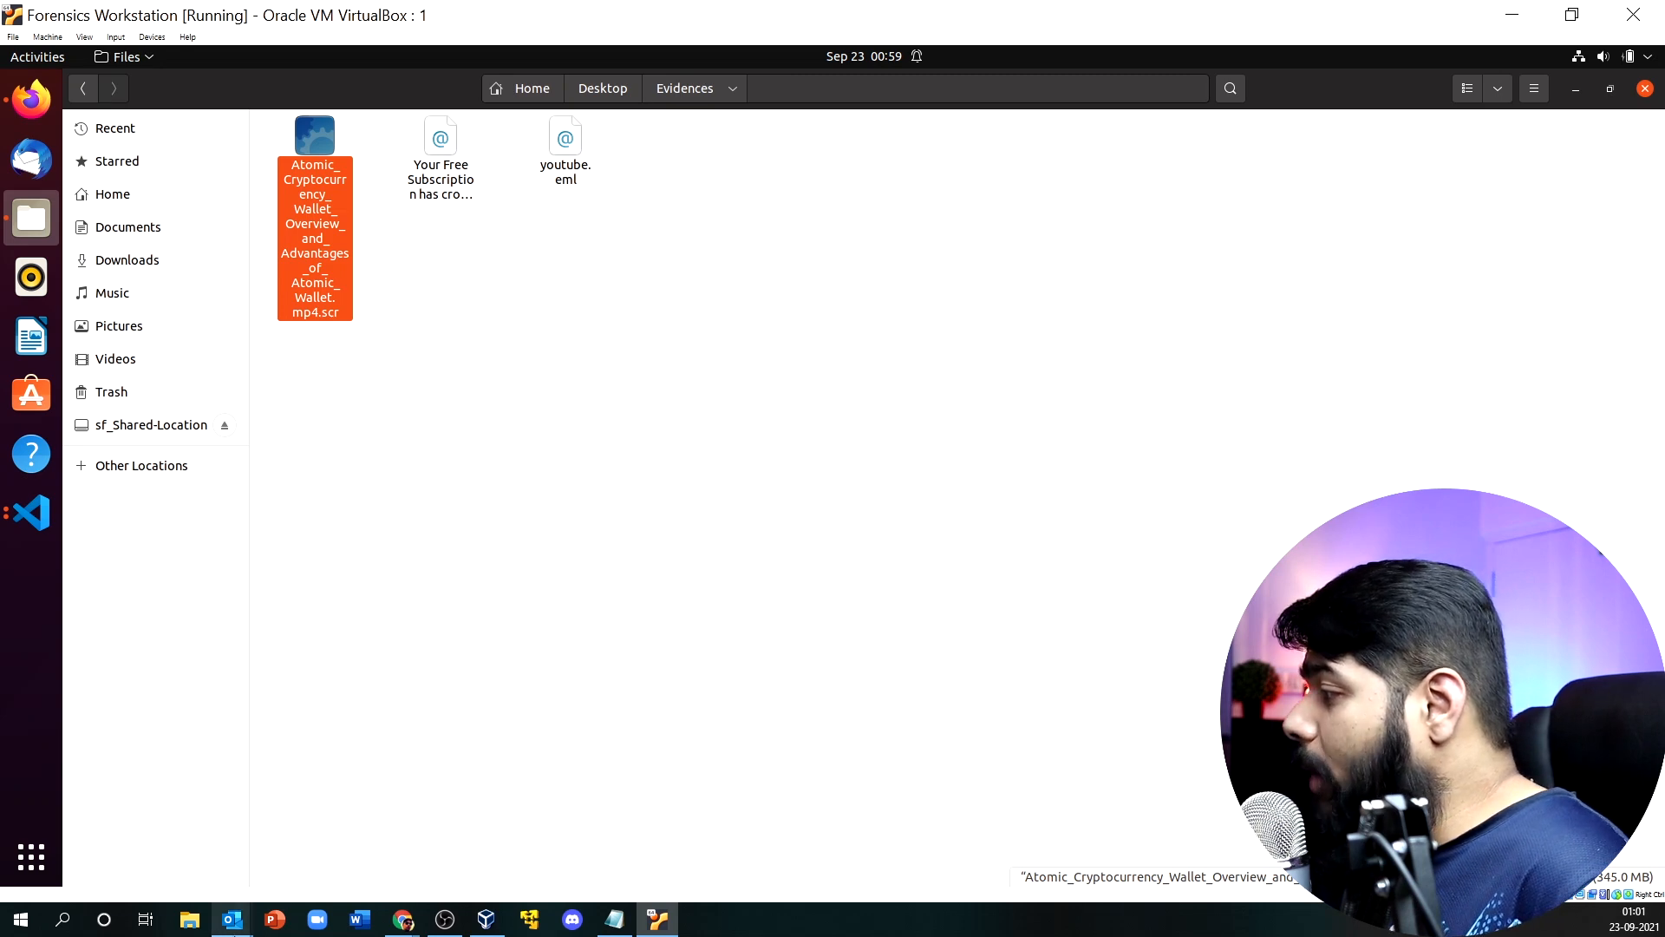
Reread the cooperation email's wording about the commercial, payment and messenger in Outlook, and reselect the Atomic wallet .scr file in the Evidences folder.
click(232, 919)
click(325, 837)
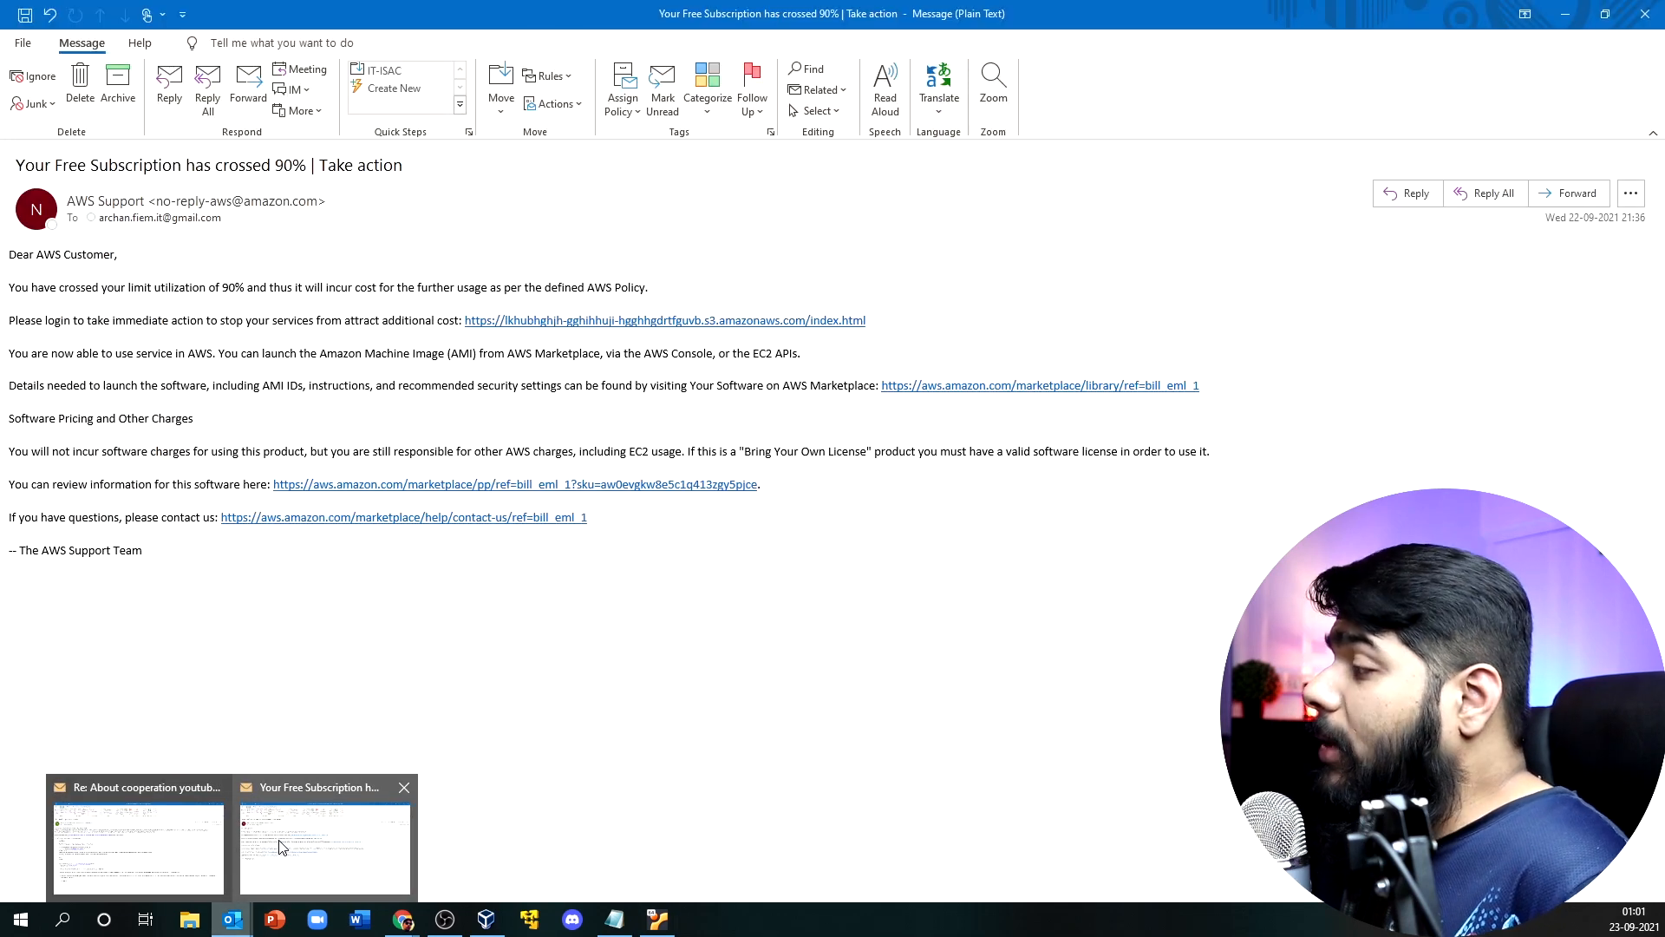
click(122, 829)
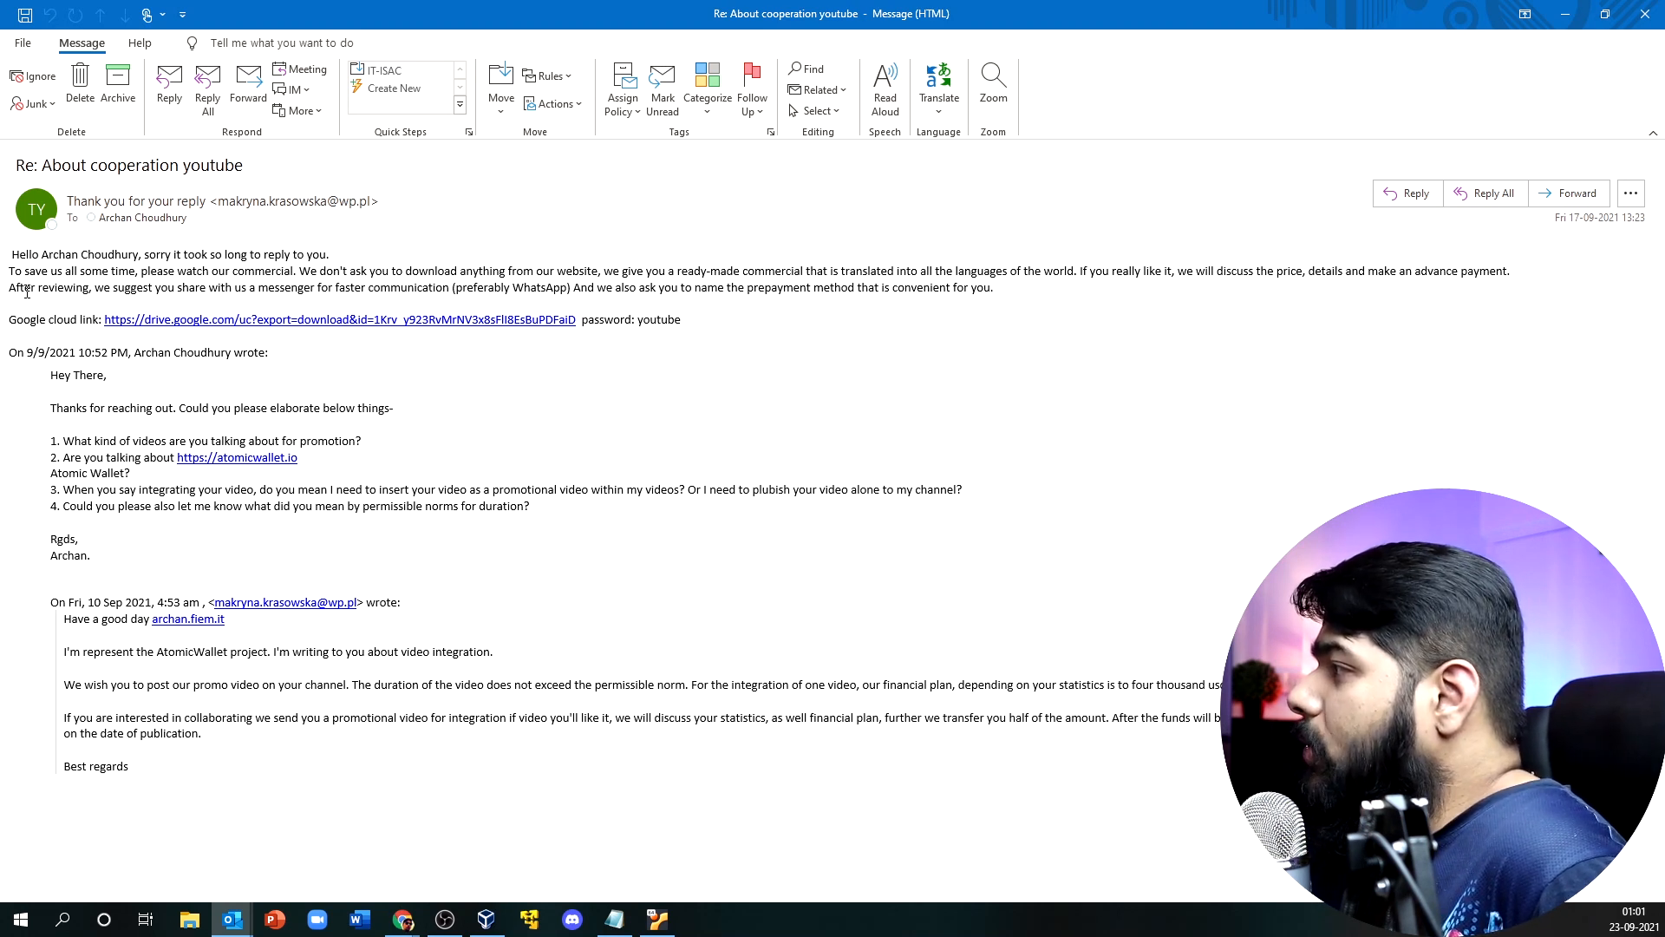
drag(98, 290, 317, 290)
drag(514, 289, 681, 289)
click(888, 296)
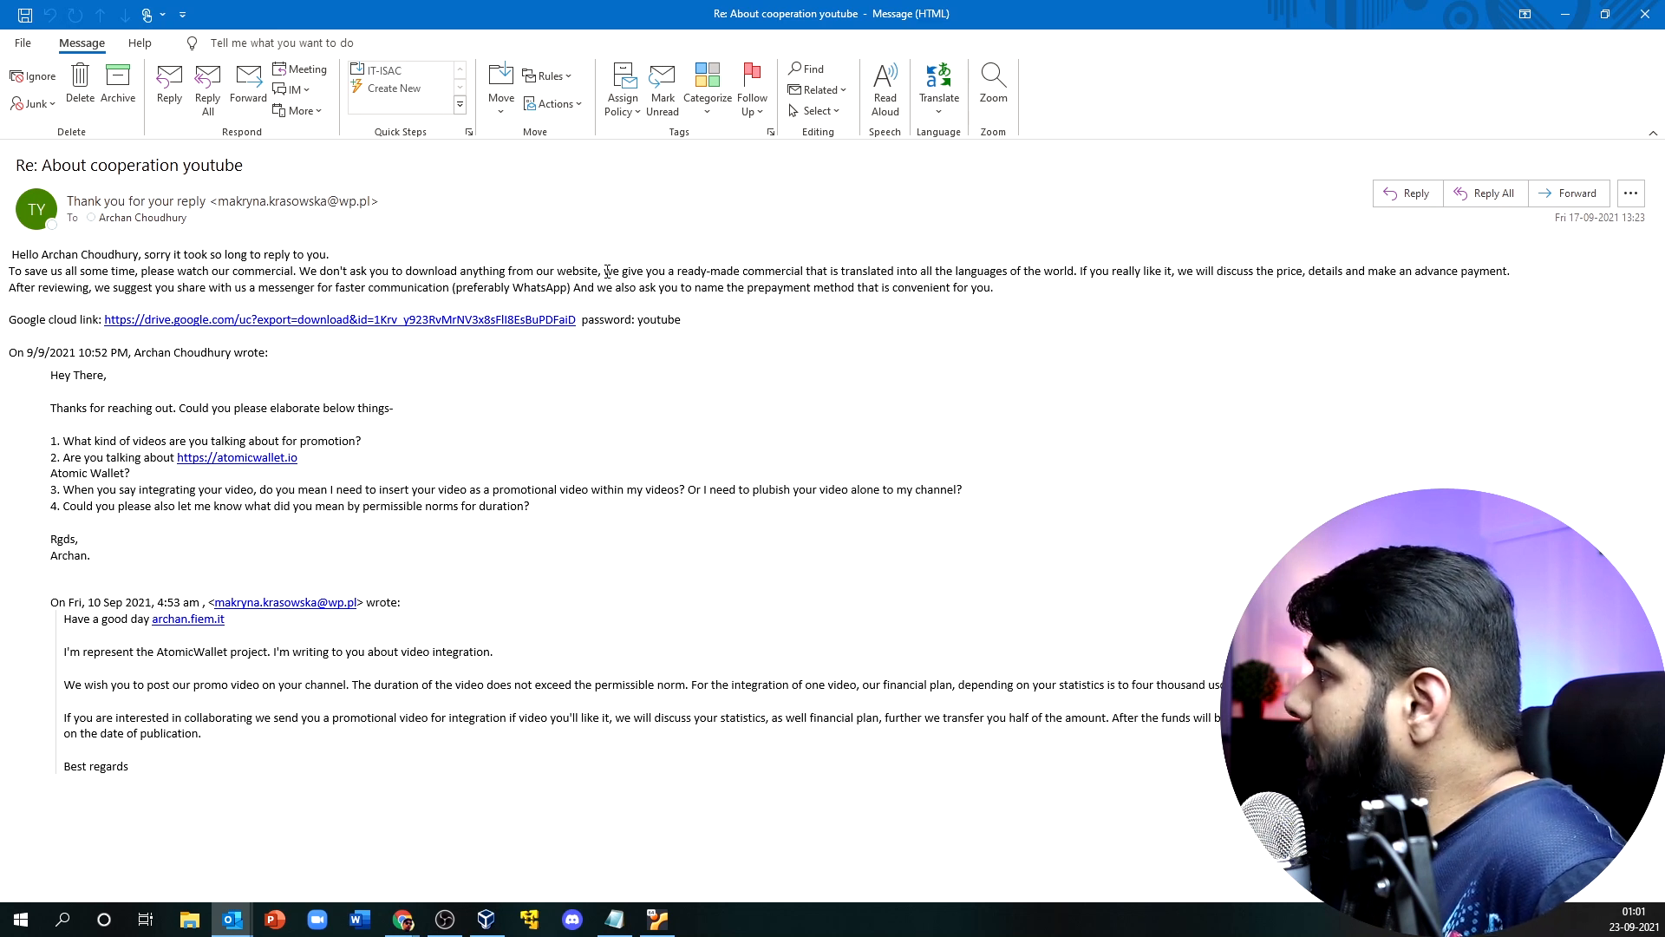
drag(607, 271, 1367, 271)
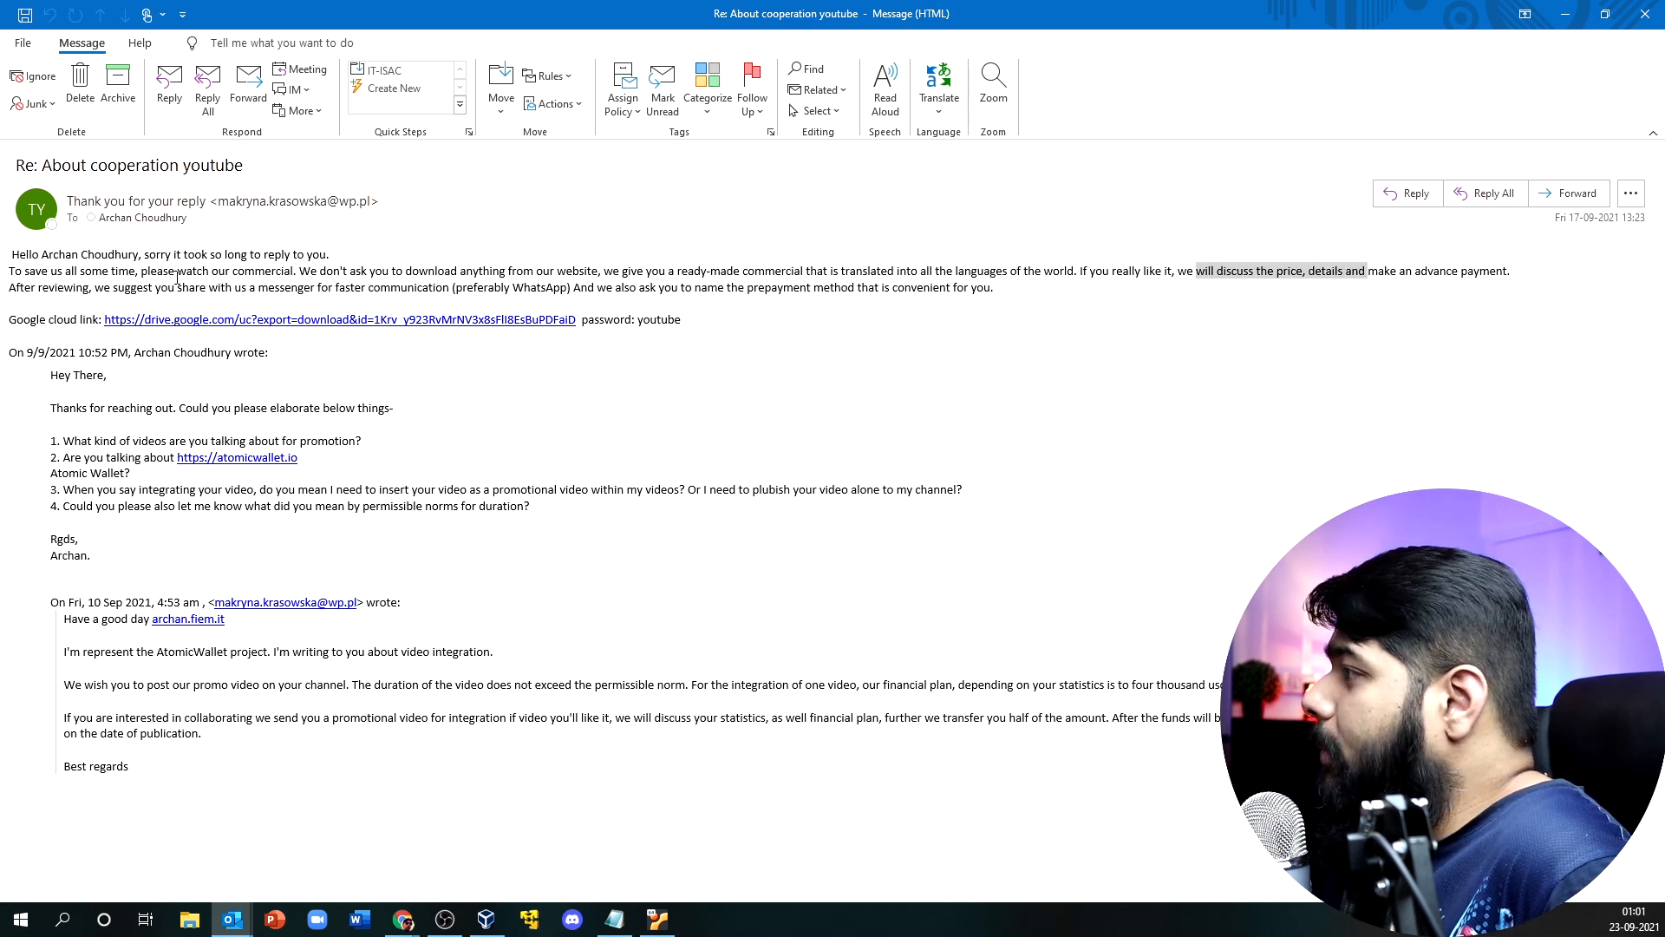
drag(136, 272, 298, 274)
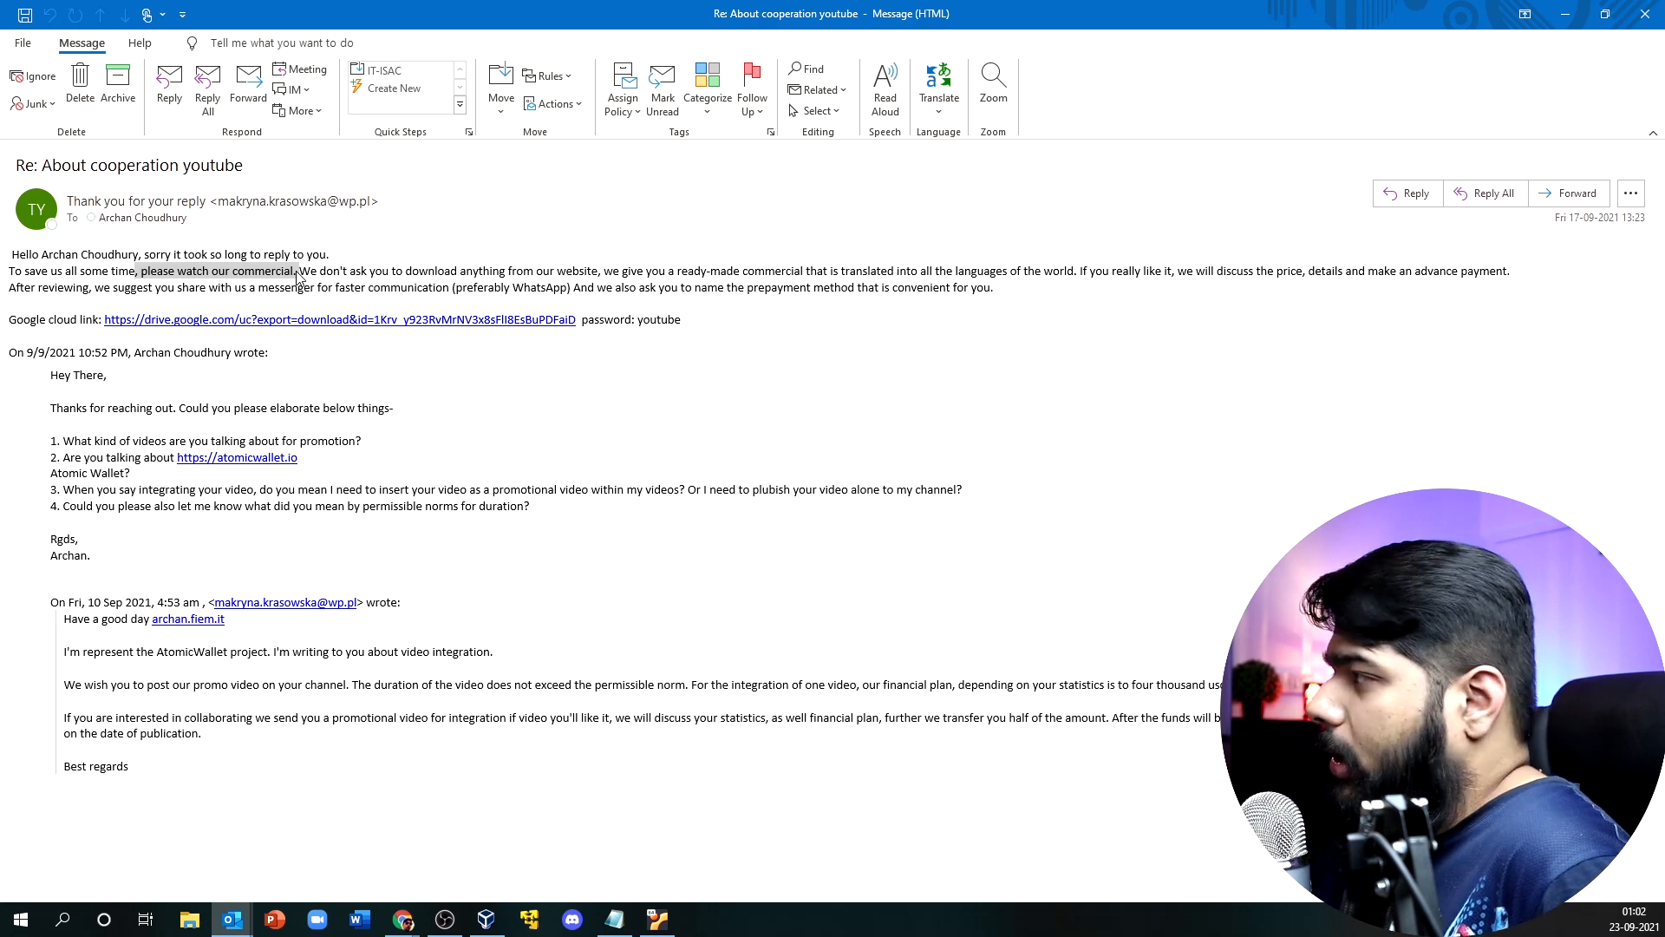
click(1566, 14)
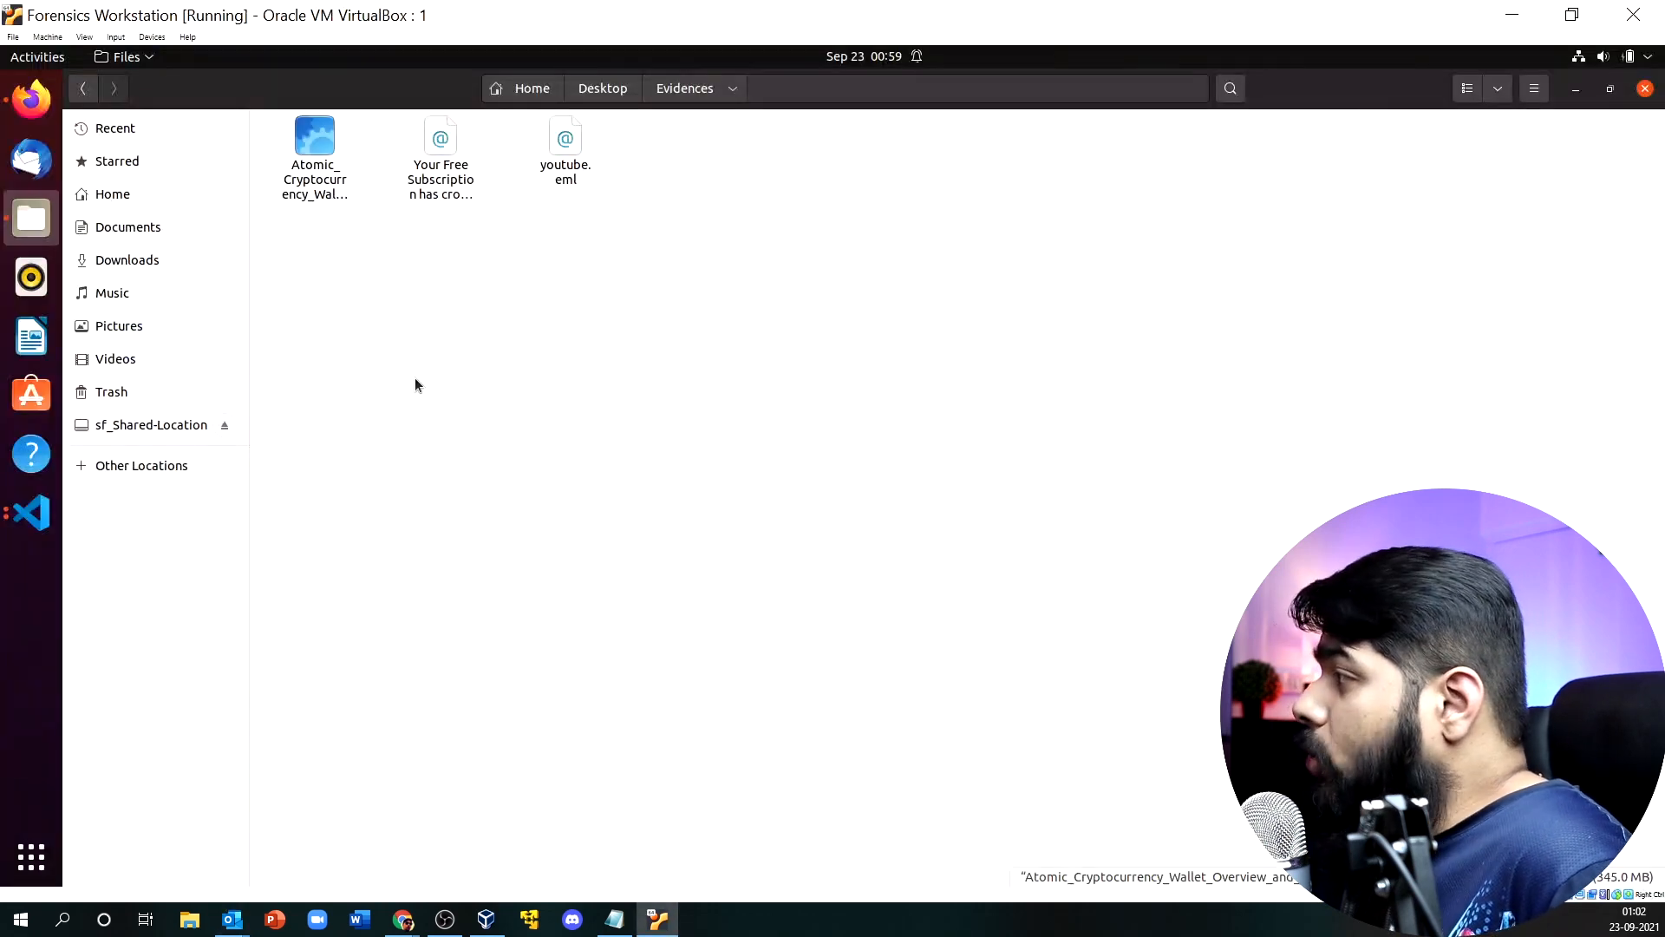
click(314, 139)
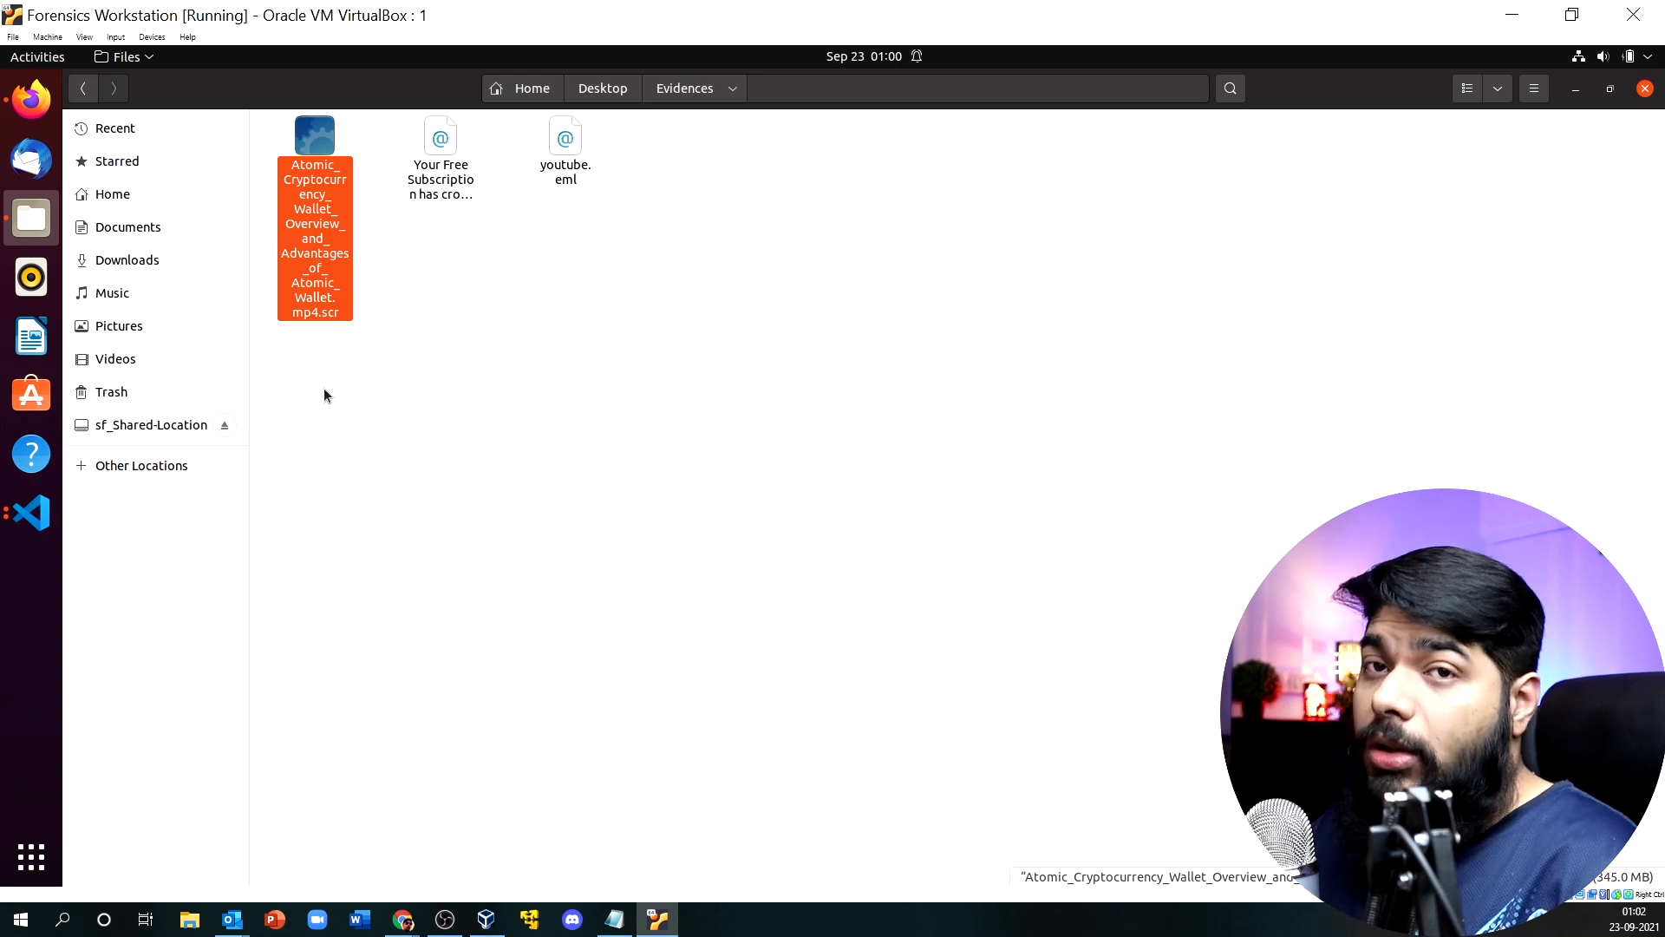
Switch to the email-header-analyzer project in Visual Studio Code and suspend the running server.py process.
click(34, 516)
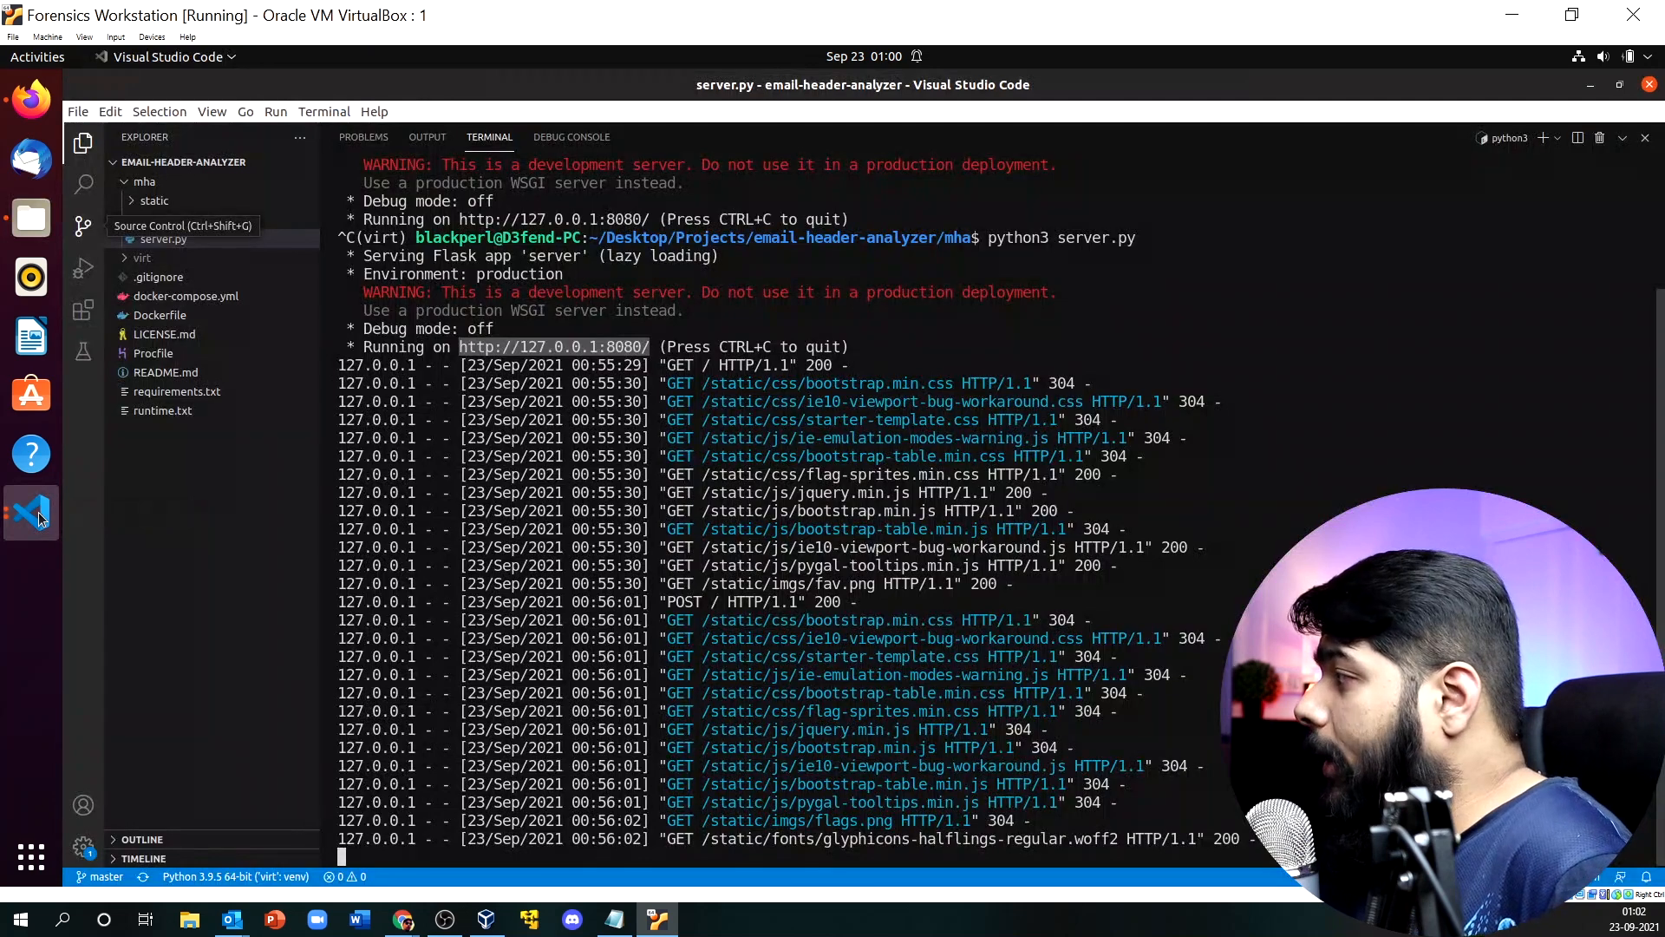
click(31, 100)
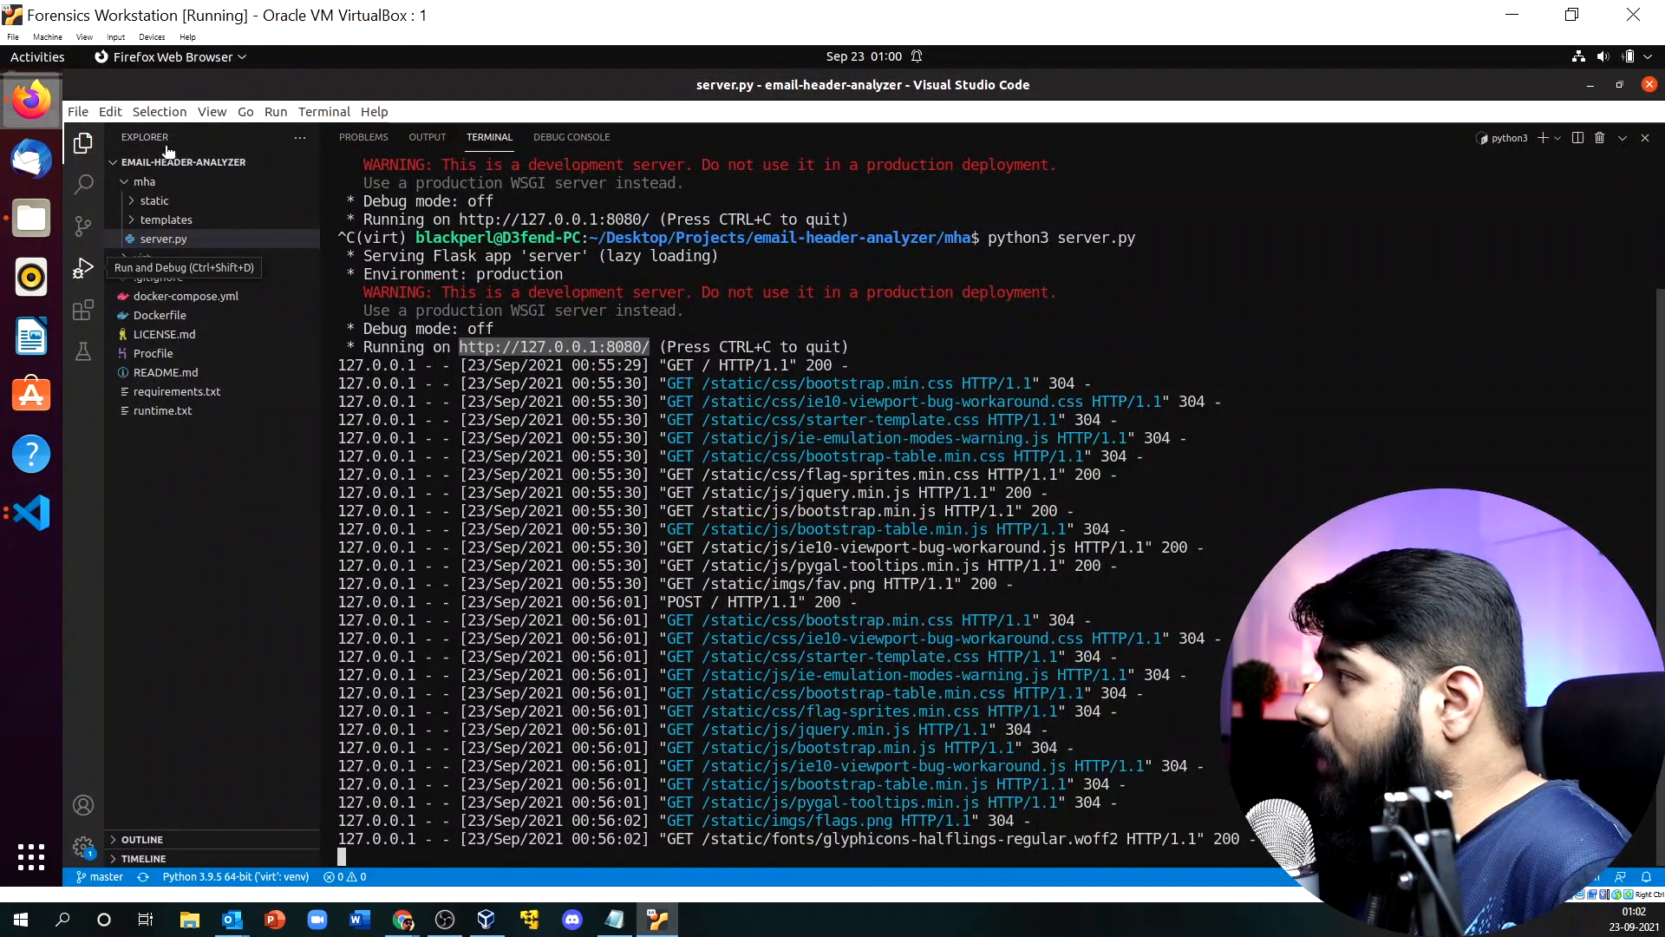
click(32, 512)
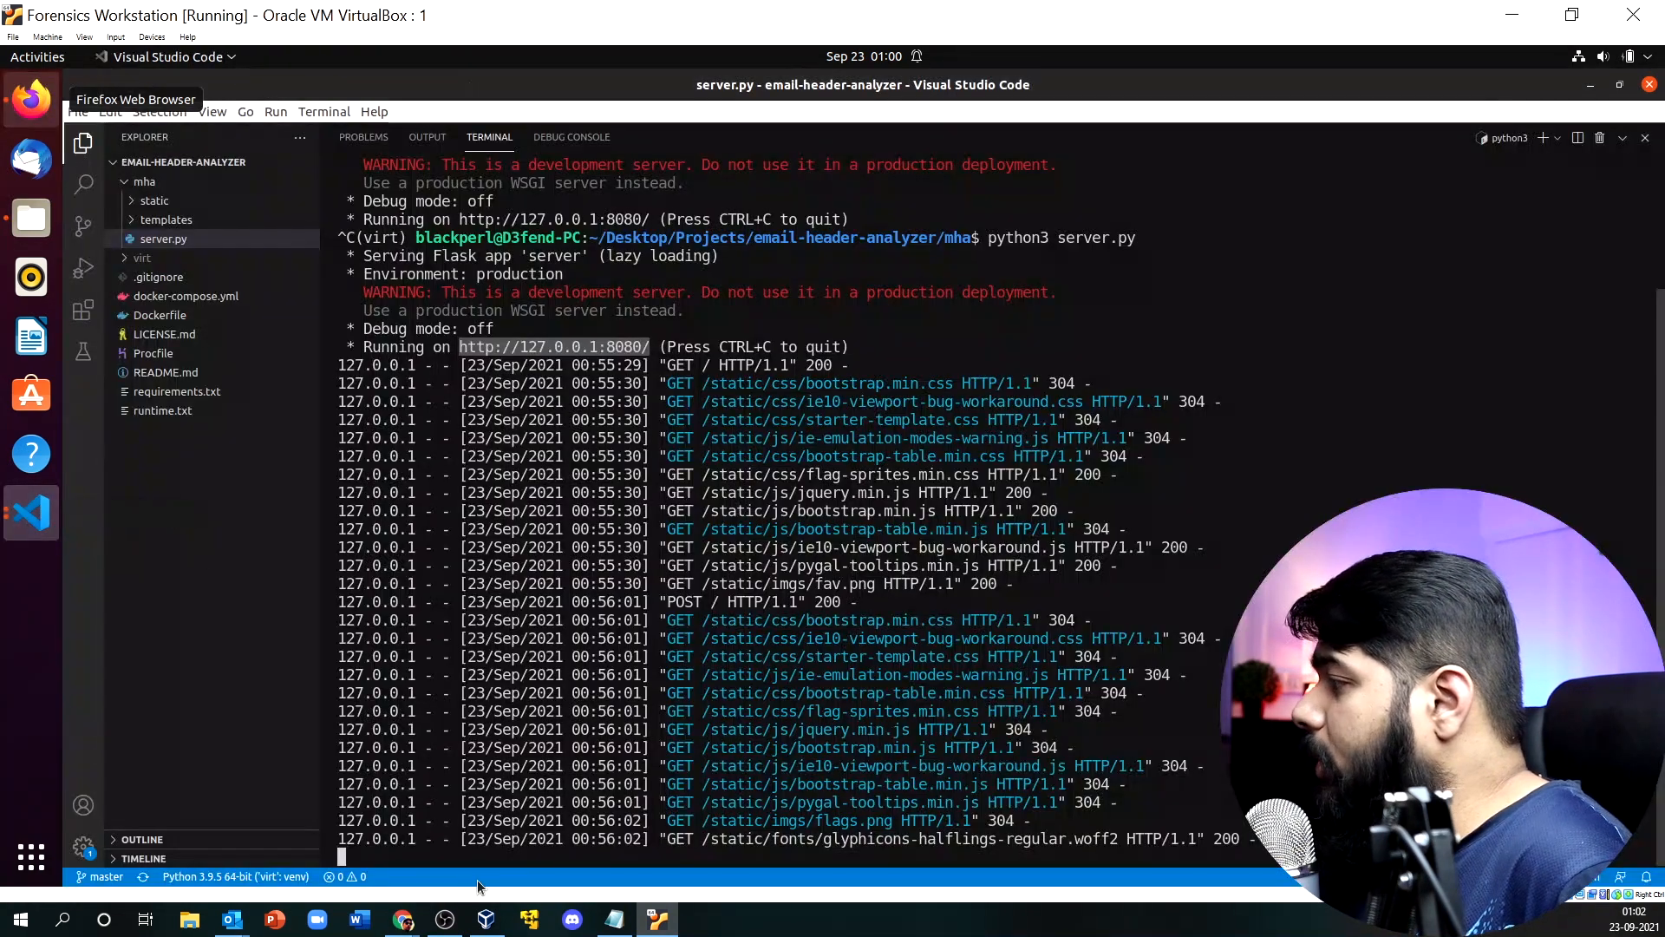
key(ctrl+z)
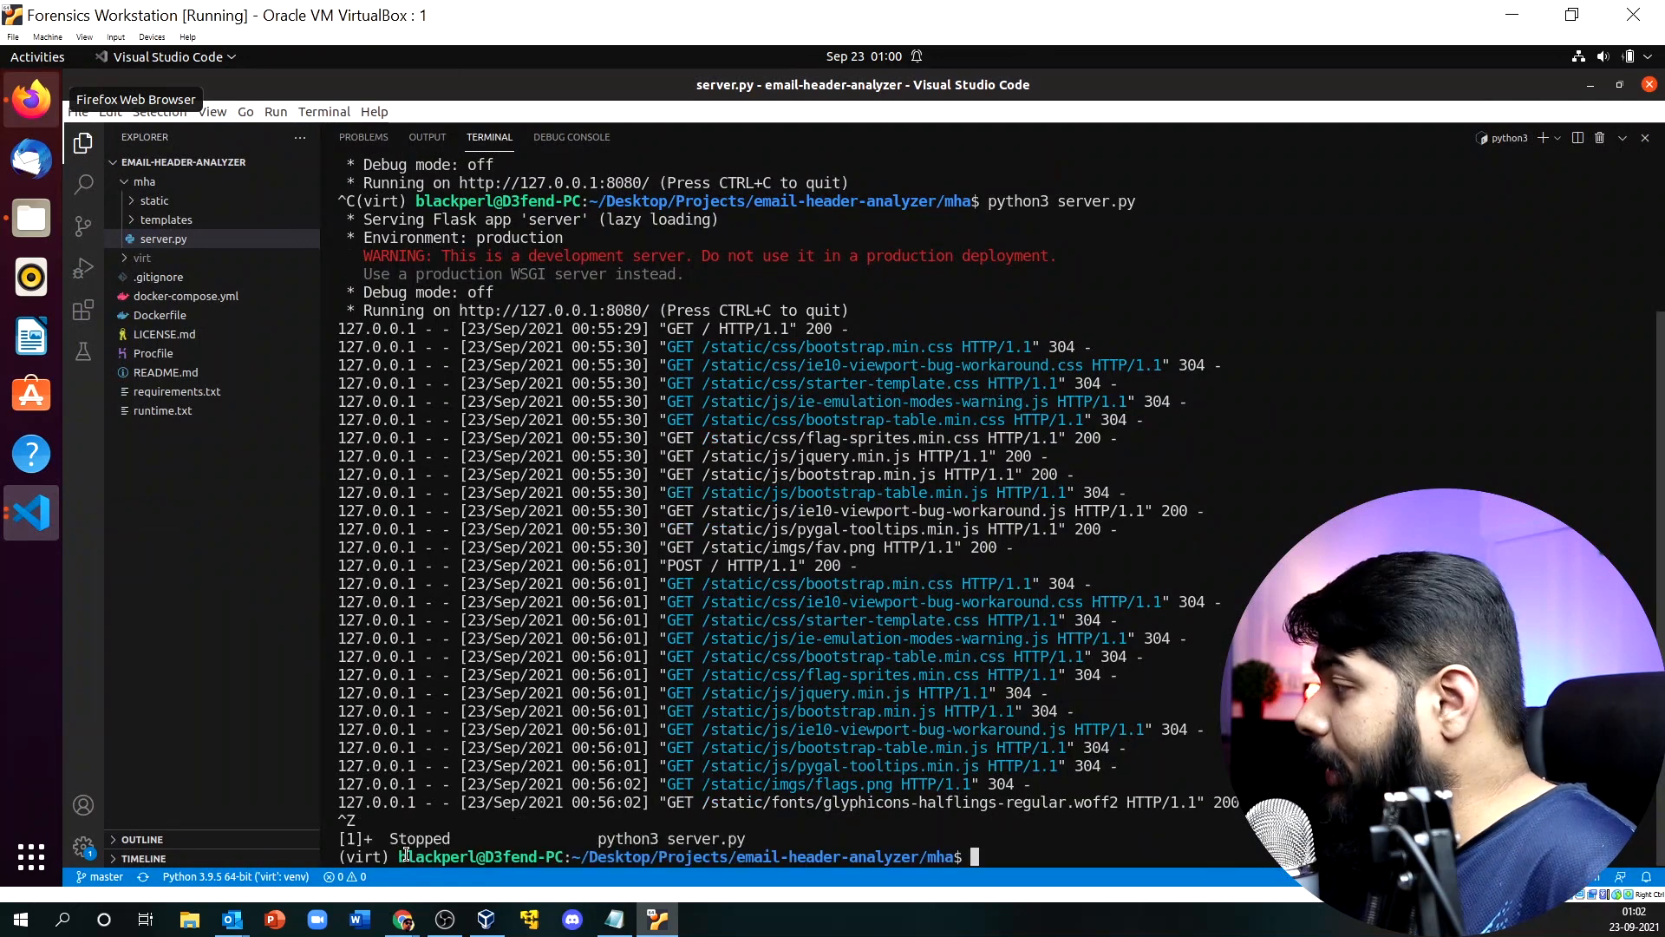
Open the HUNt3r-master project window, maximize its terminal and collapse the Modules folder.
click(31, 519)
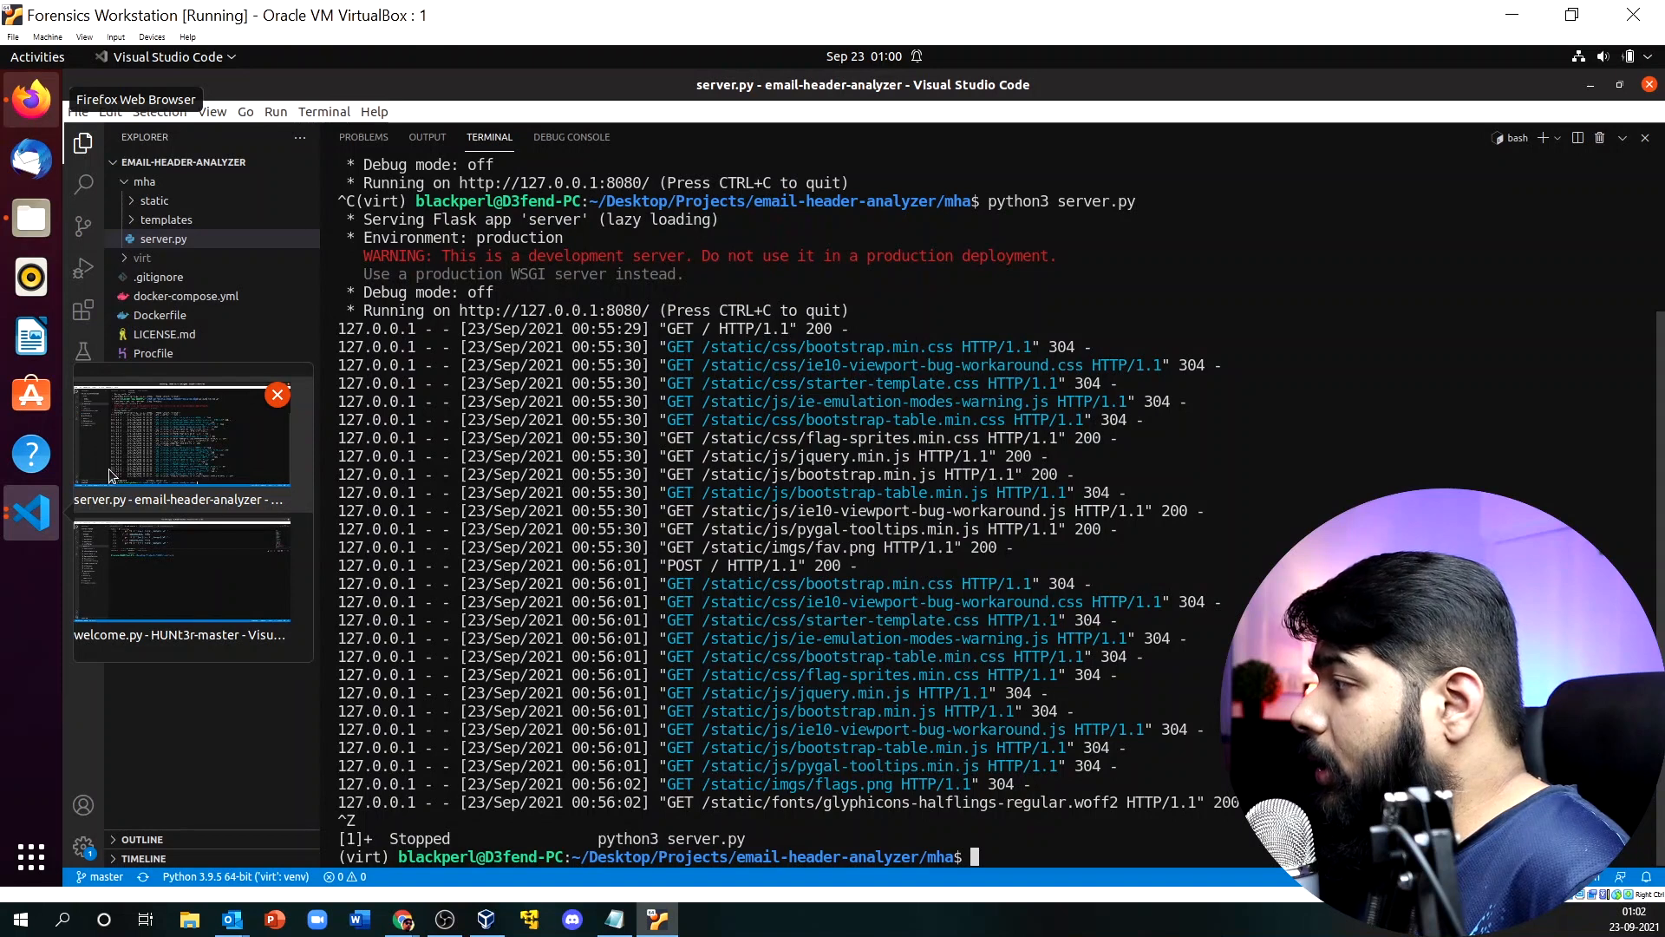
click(132, 573)
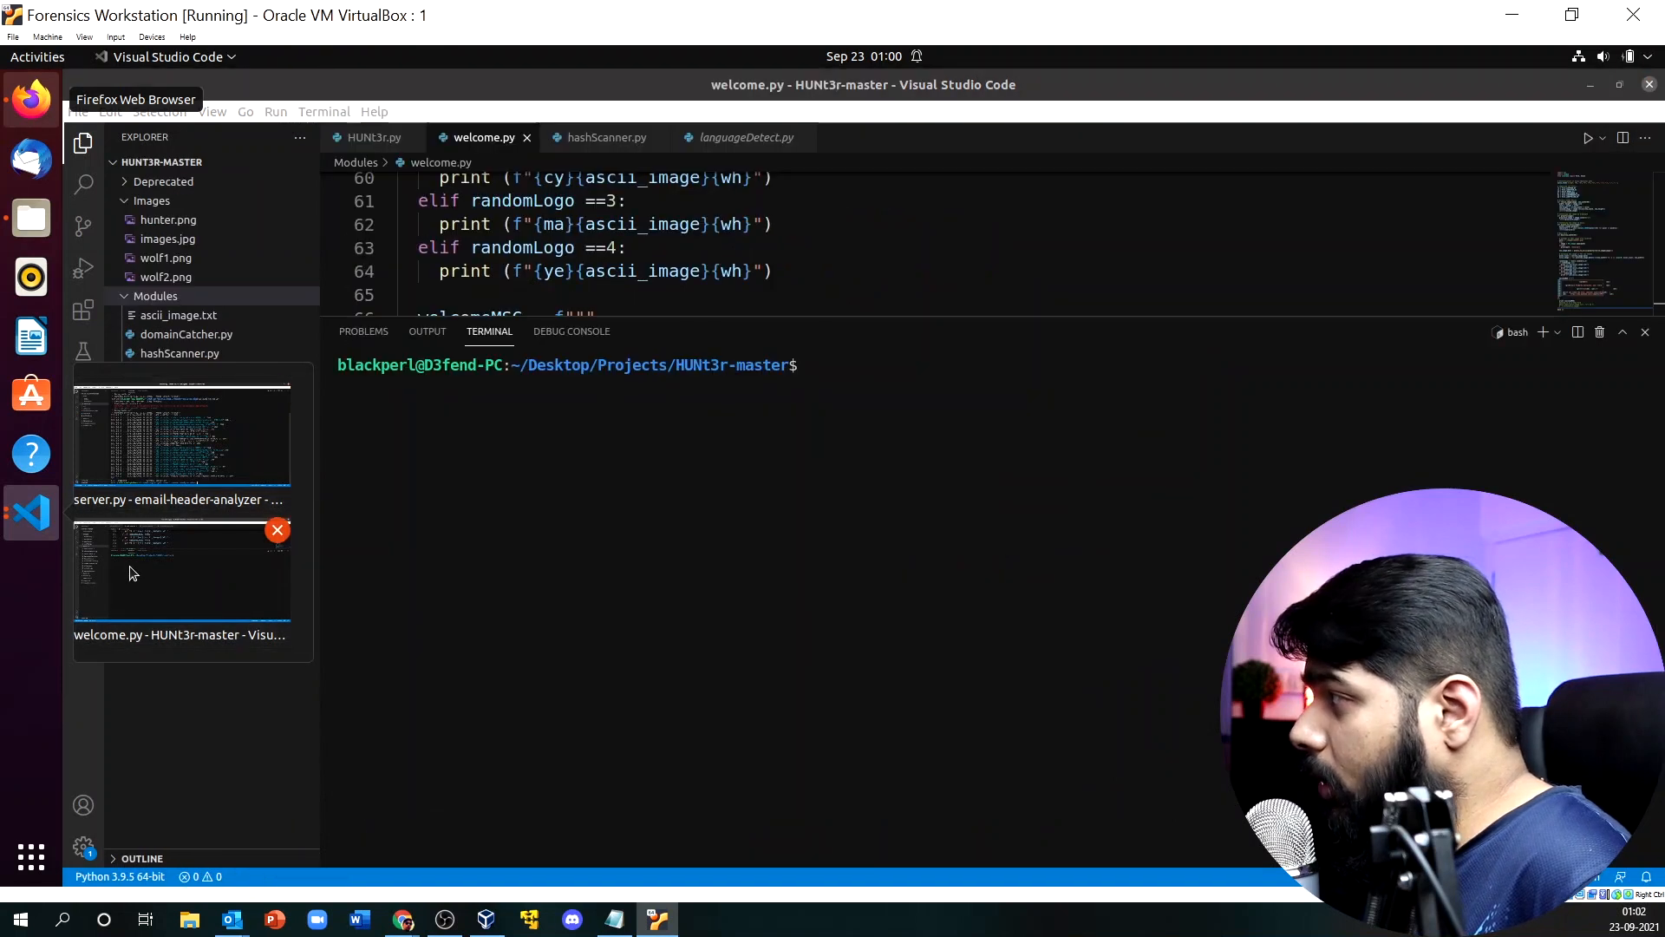
click(1623, 333)
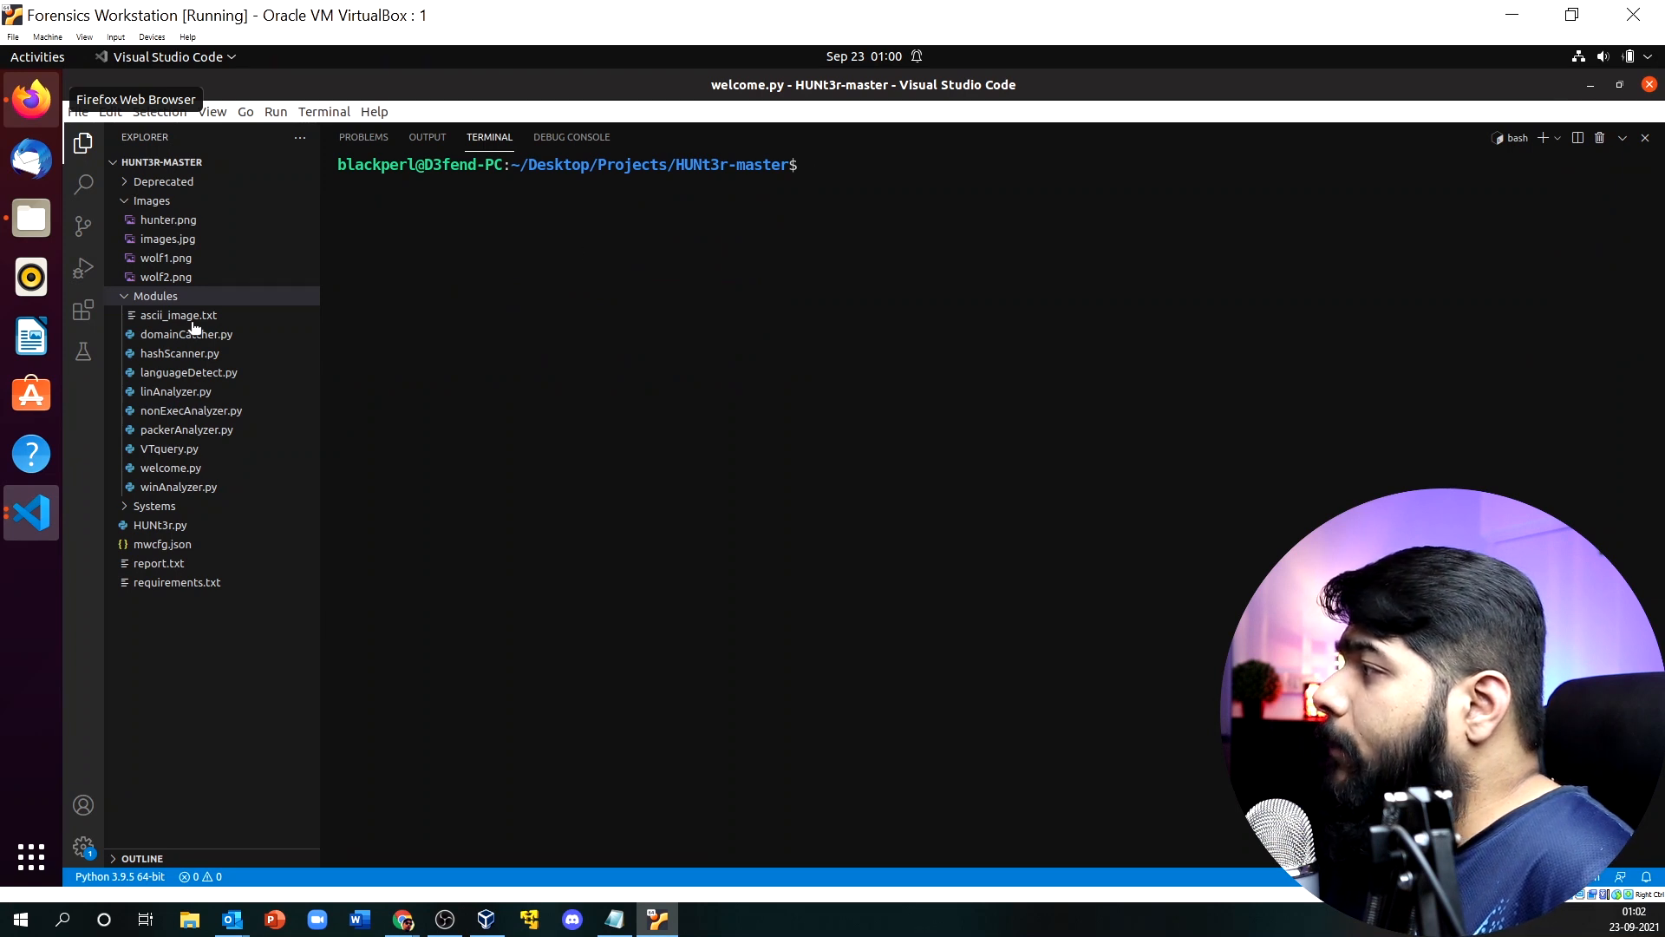
click(121, 296)
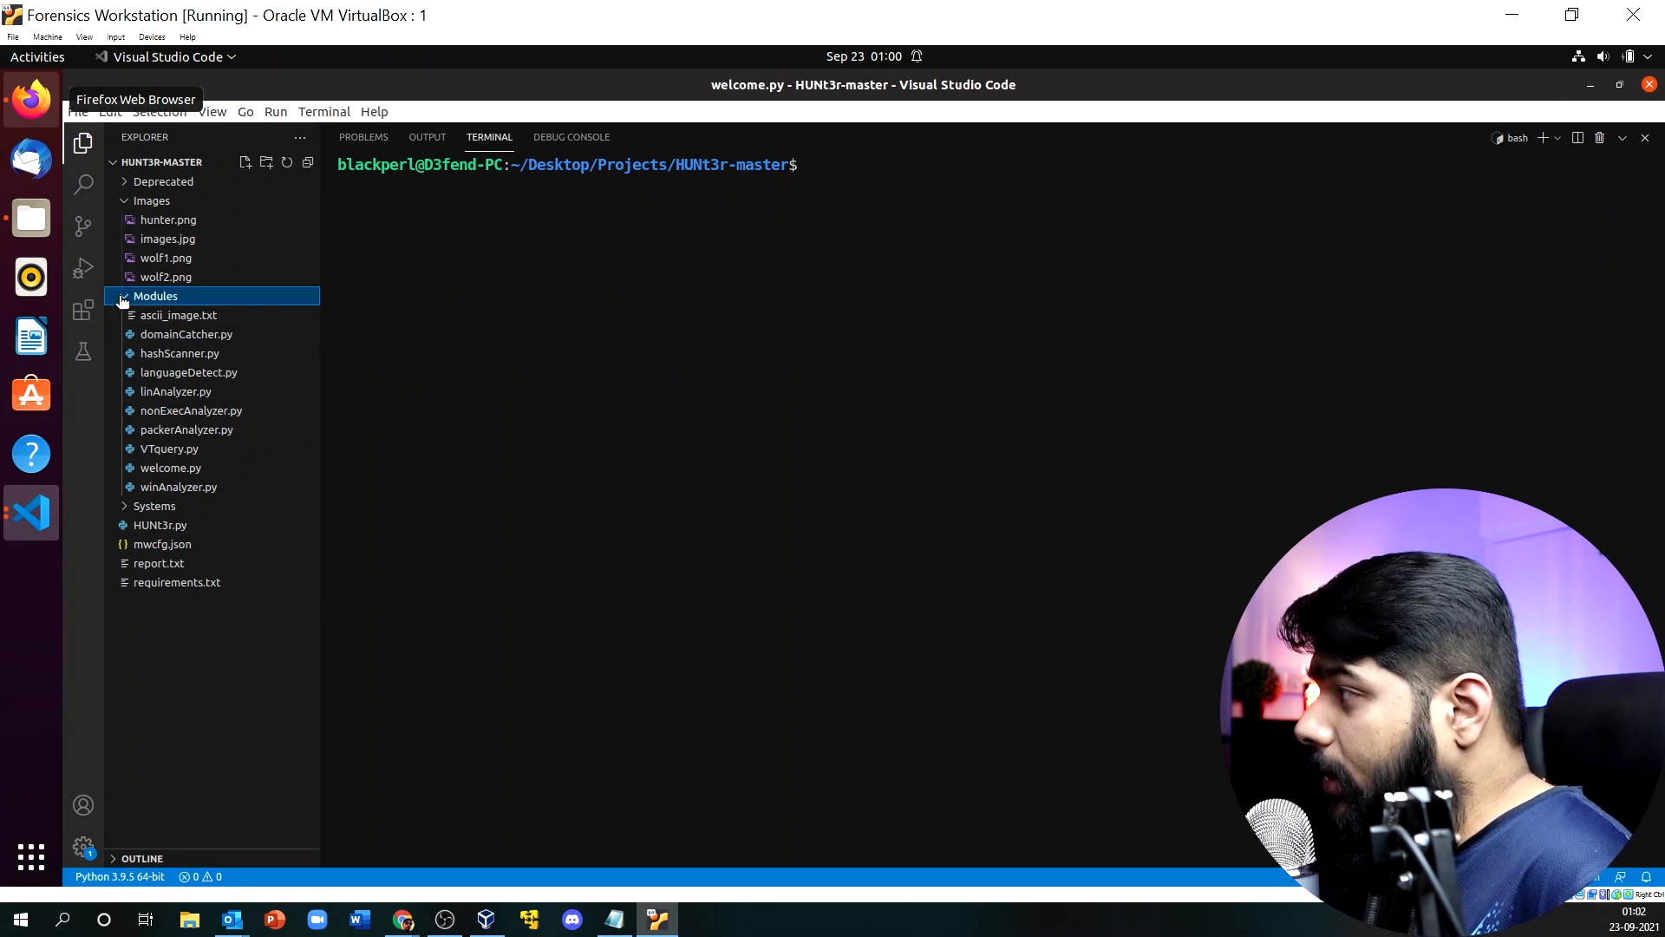
Clear the recalled git clone command from the HUNt3r-master terminal and enter python3 HUNt3r.py without running it.
click(859, 170)
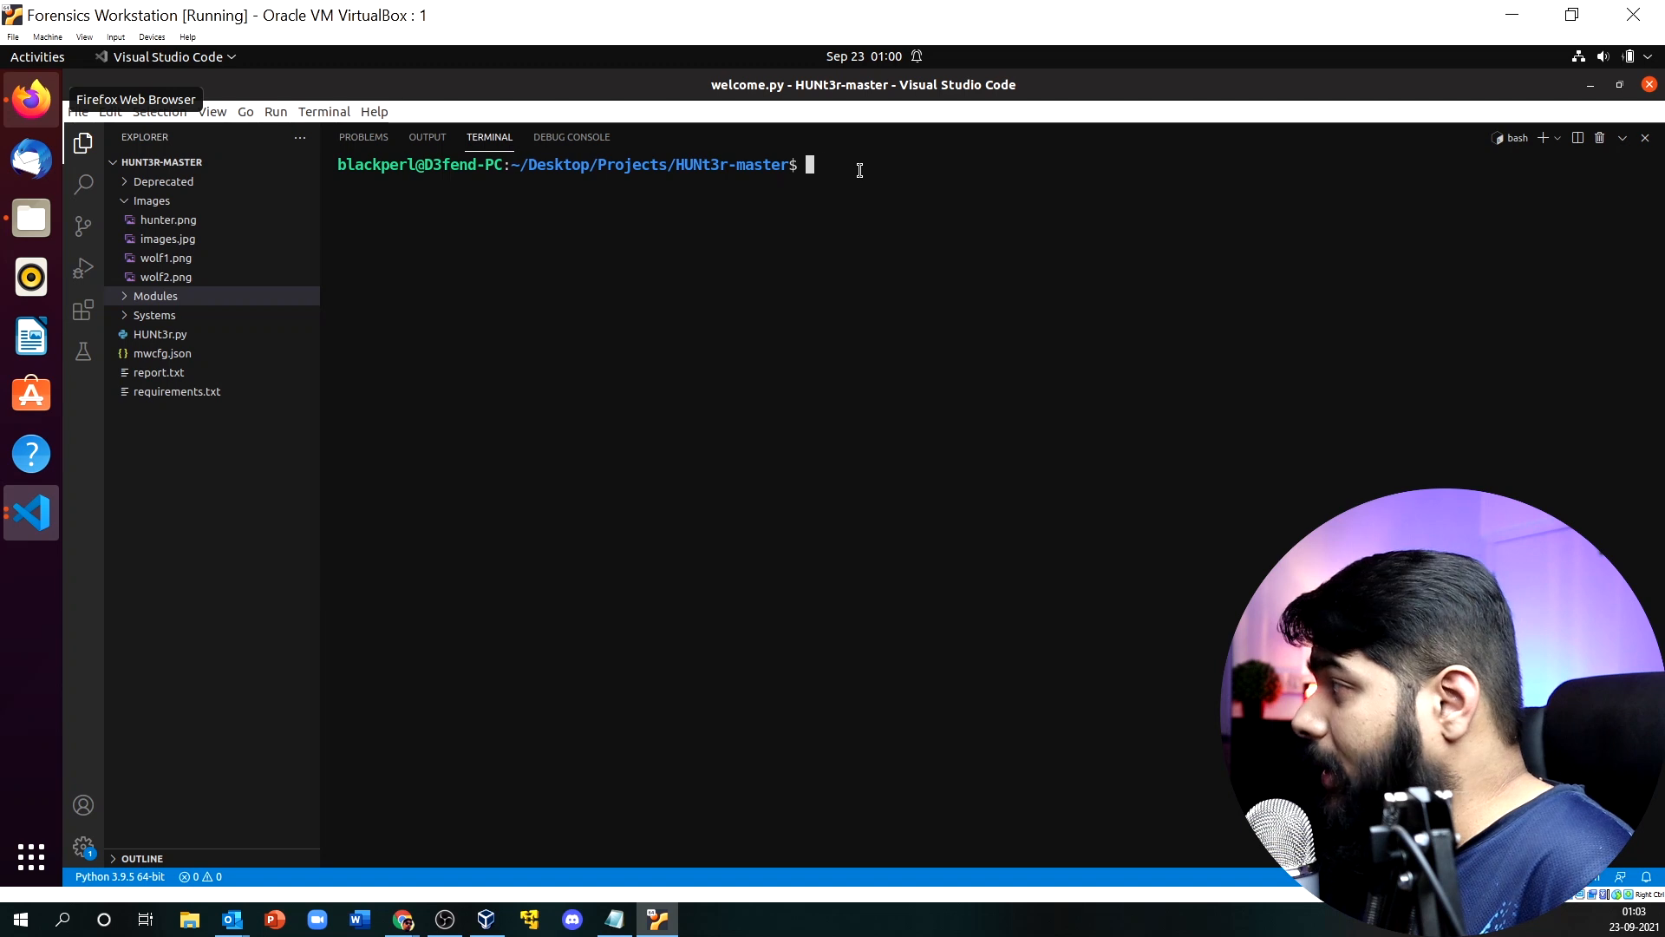
text(git clone https://github.com/lnxg33k/email-header-analyzer.git)
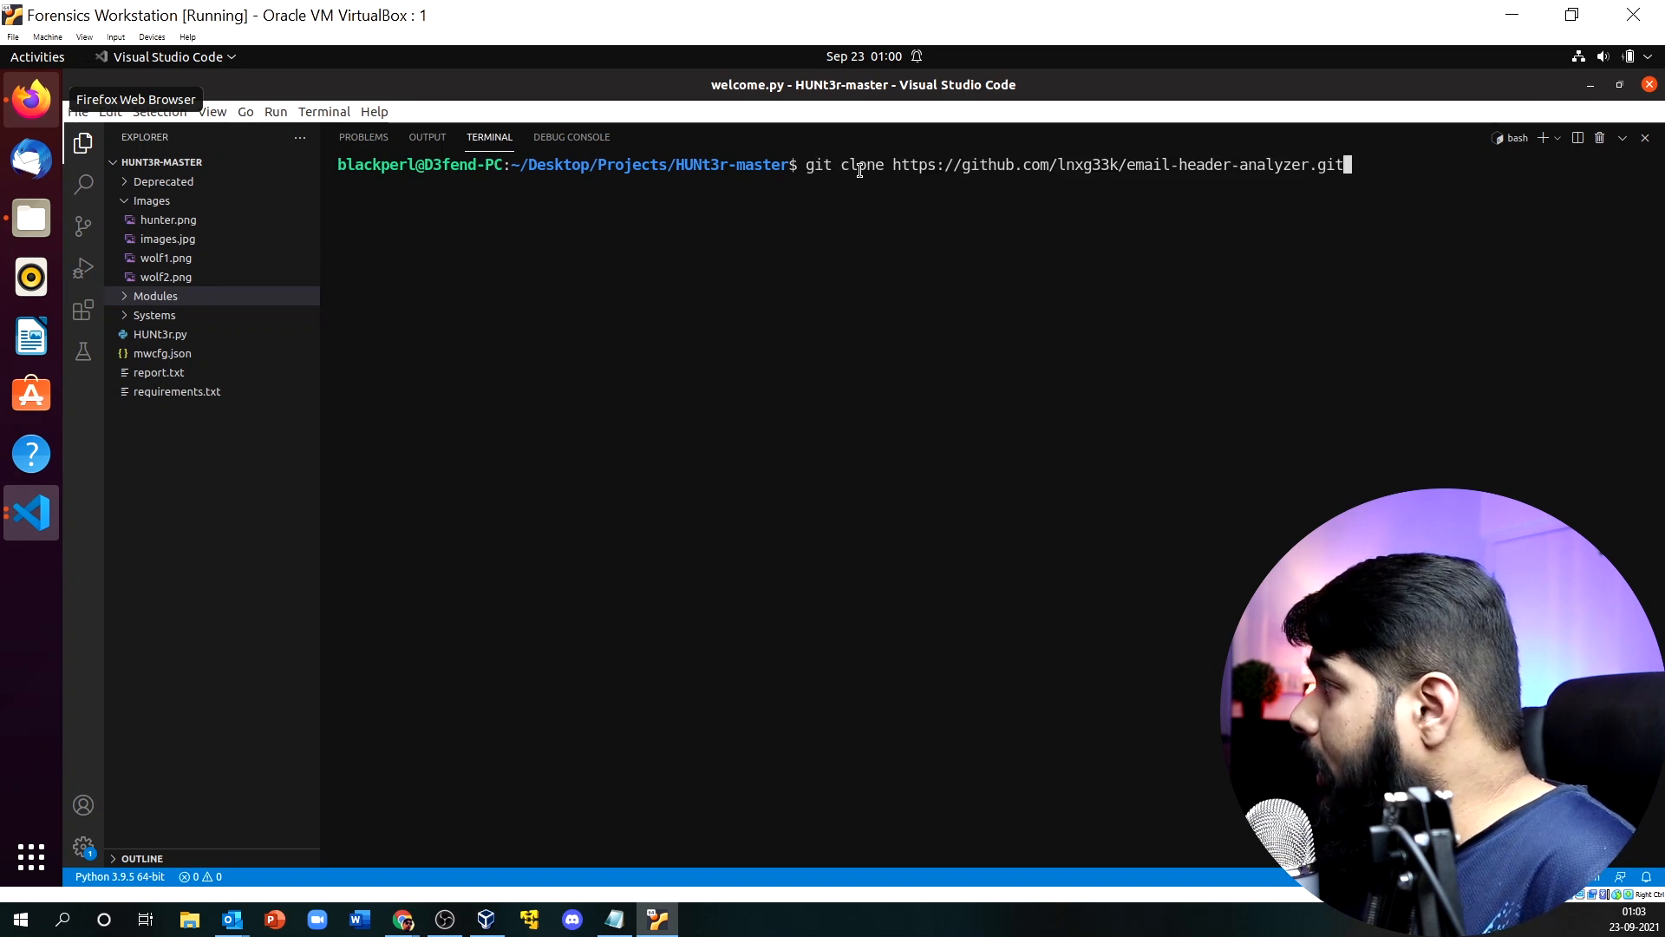
key(ctrl+u)
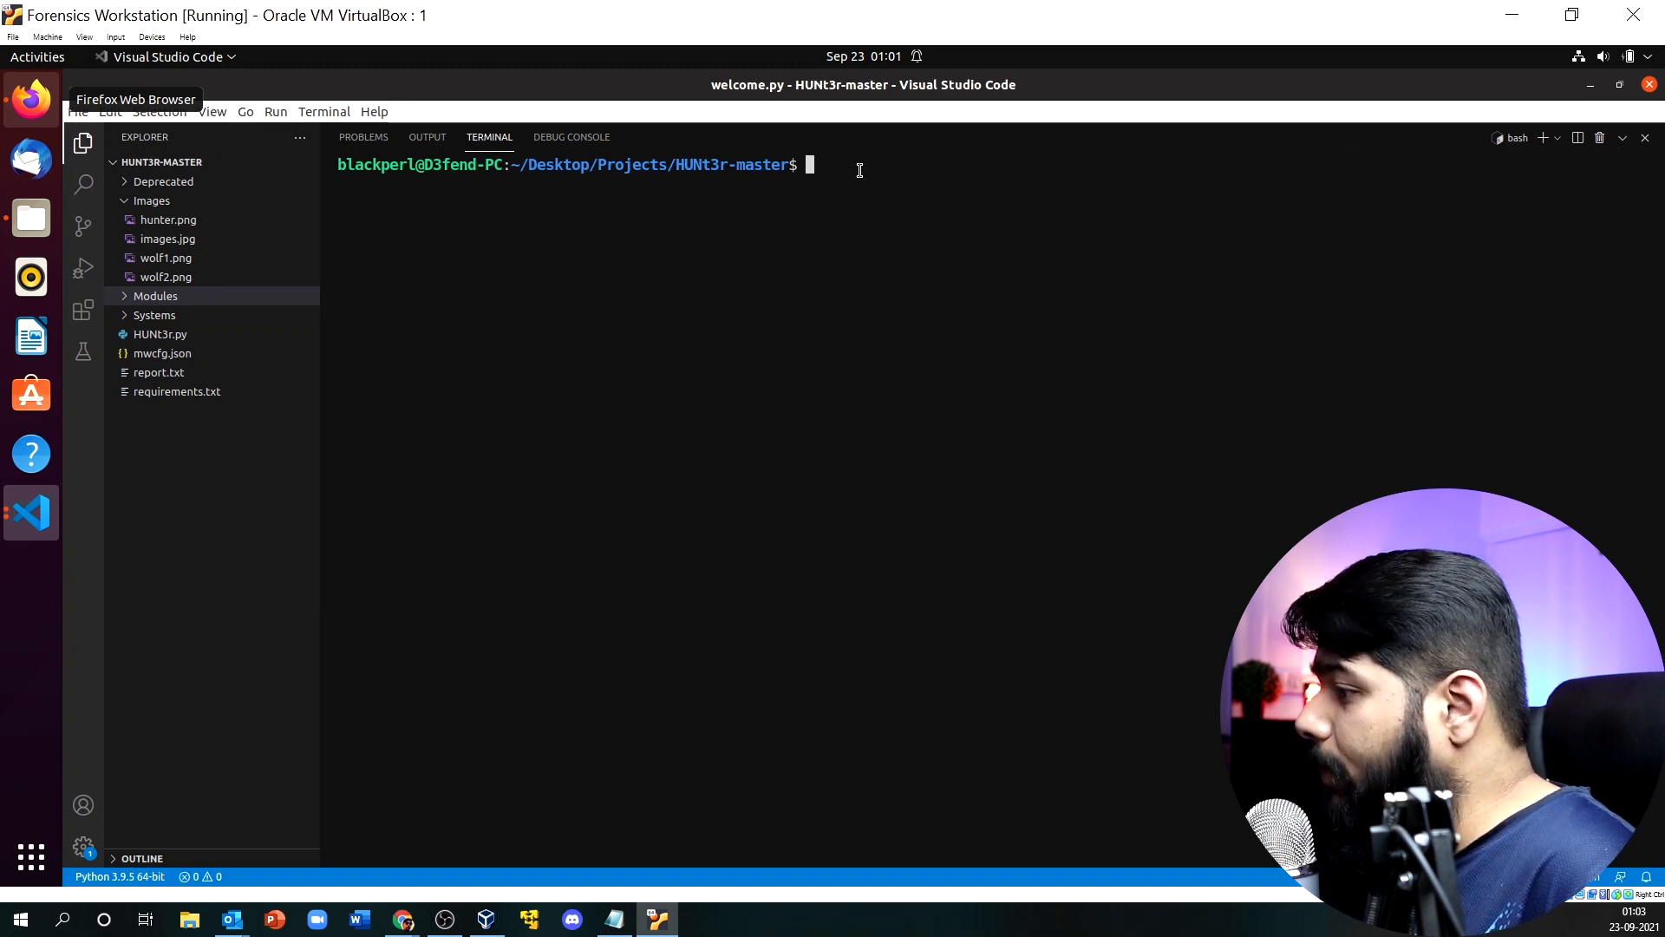
text(python3)
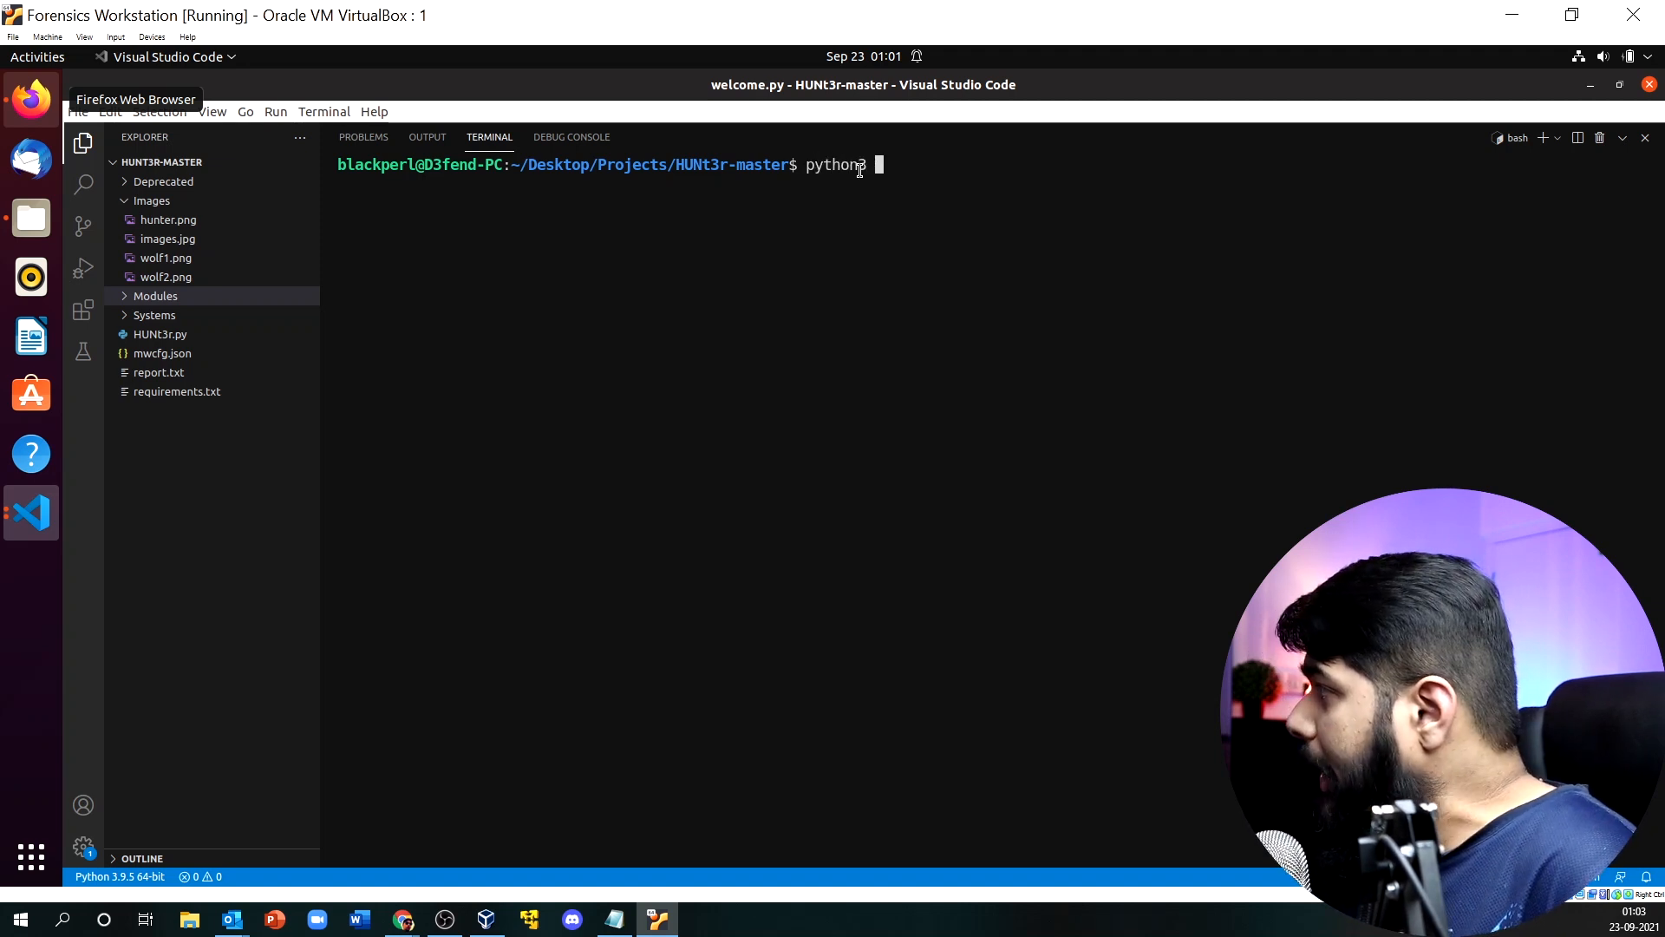
text(H)
key(Tab)
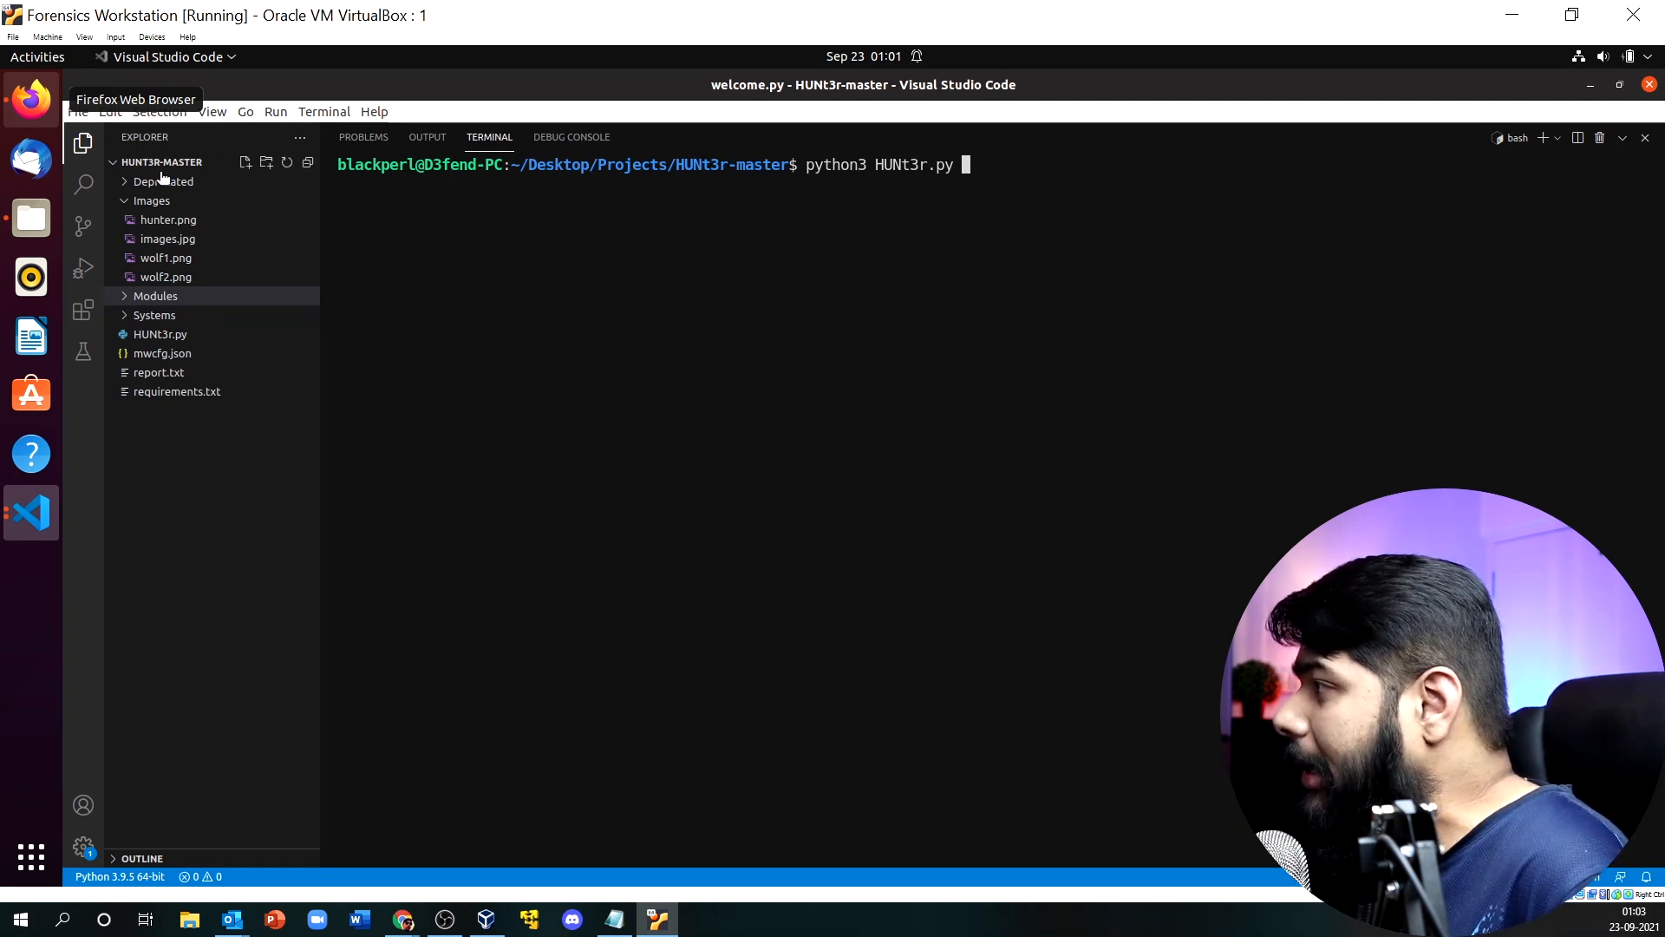
Open a terminal in the Evidences folder, print its working directory and copy the full path.
click(31, 217)
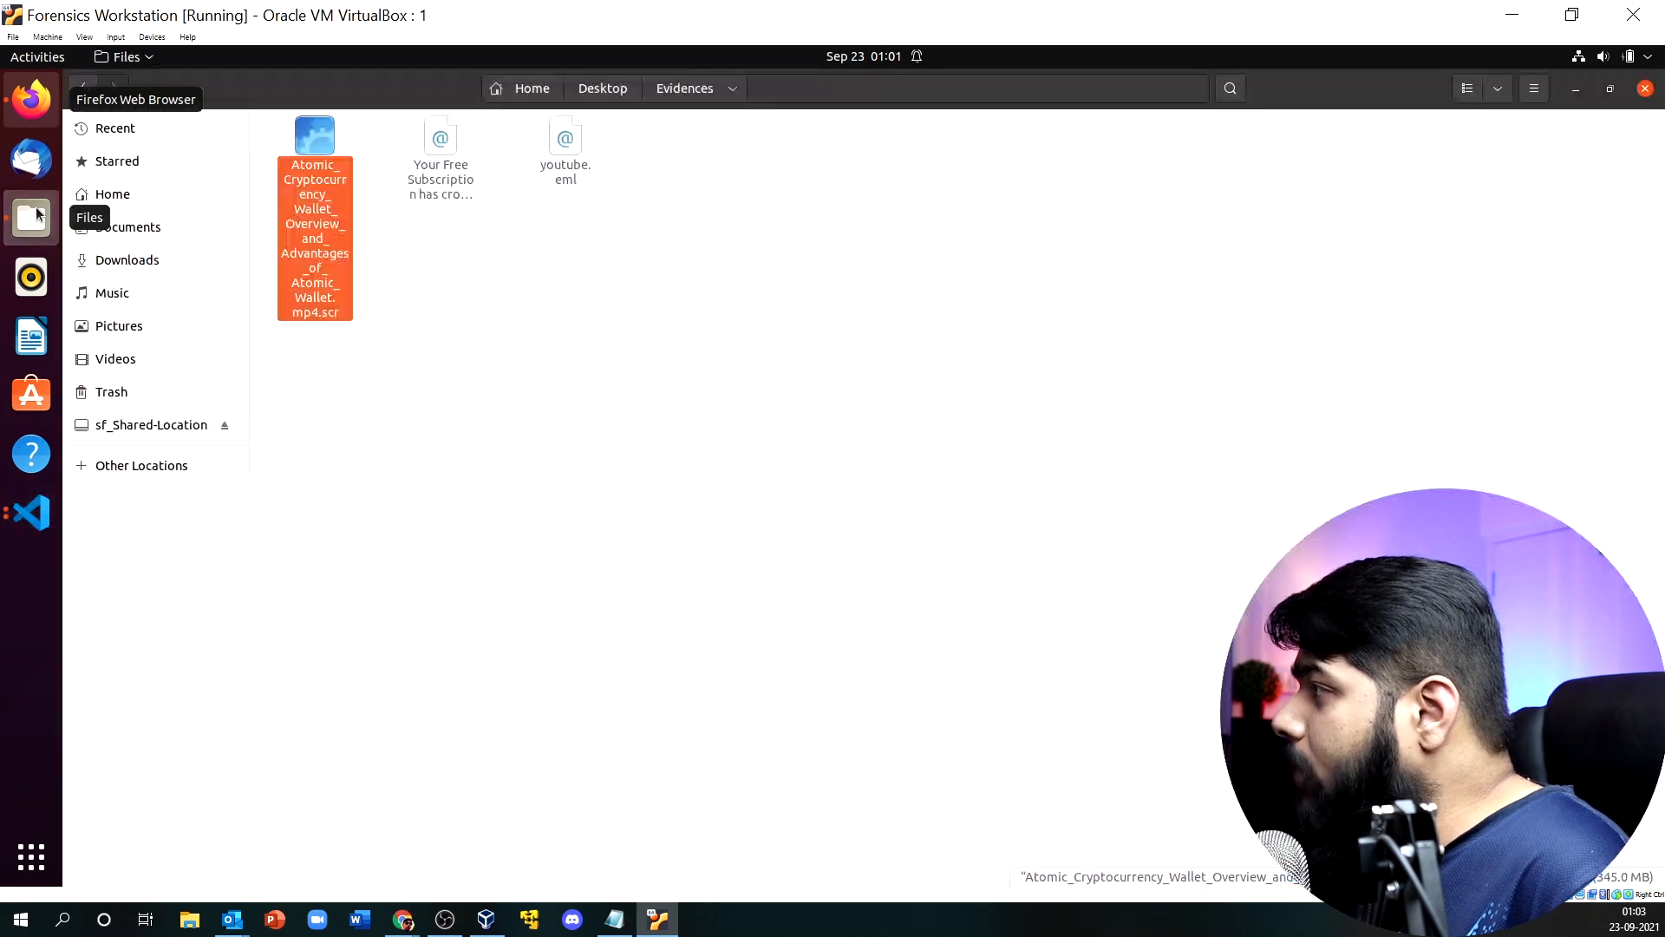
right_click(561, 350)
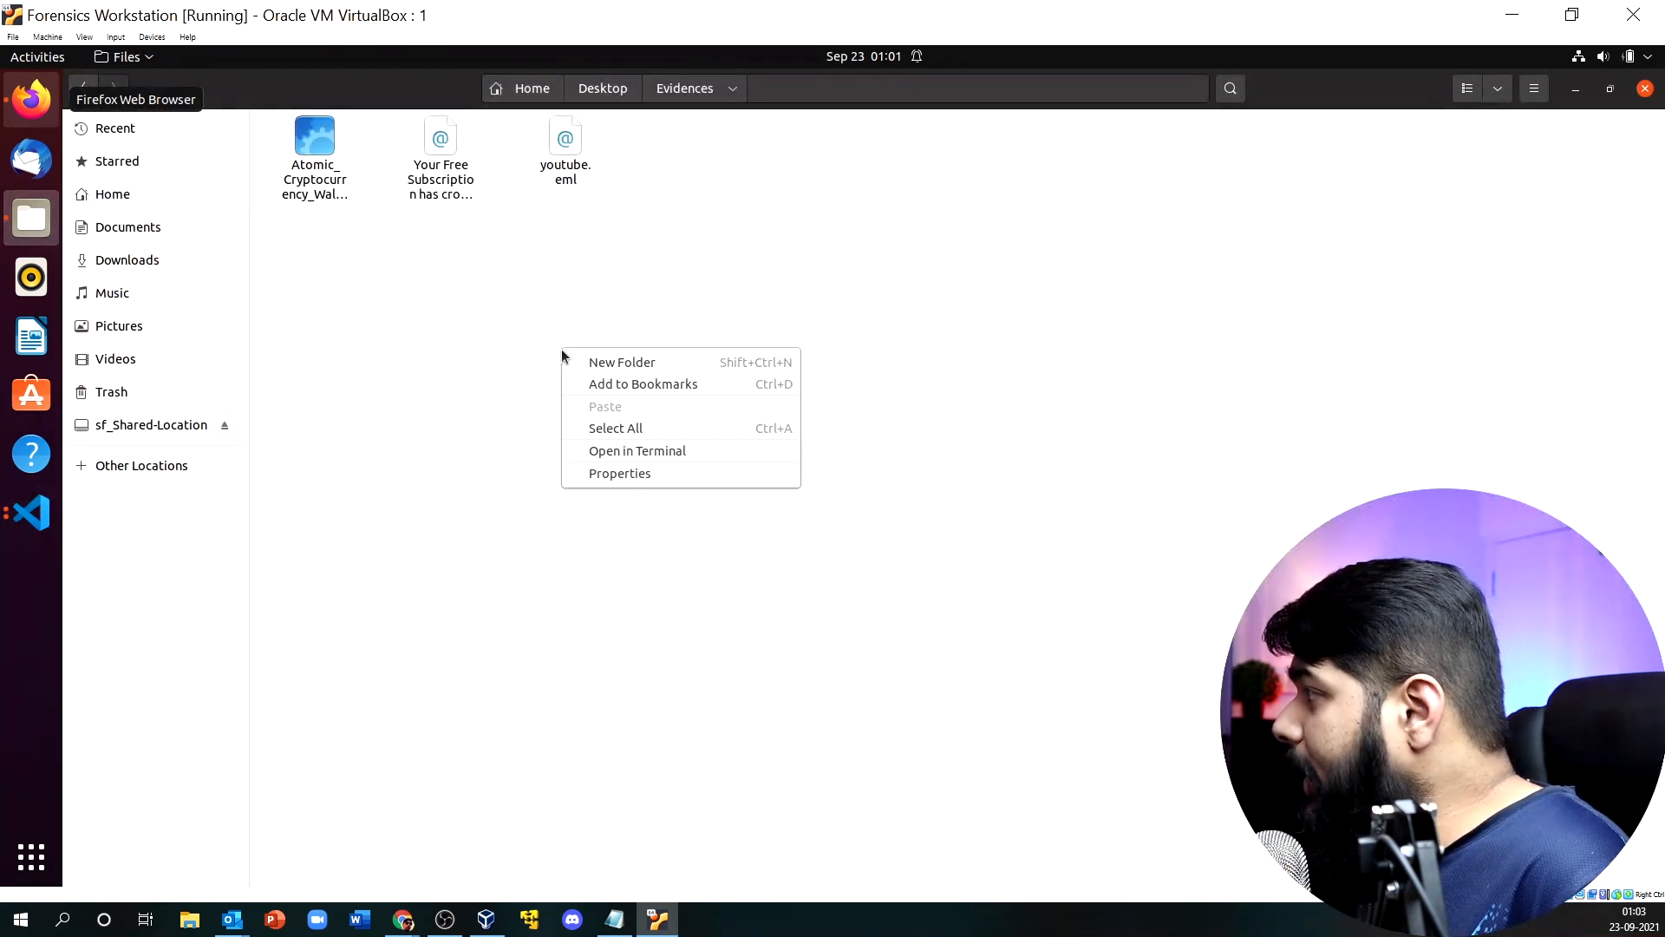
click(604, 453)
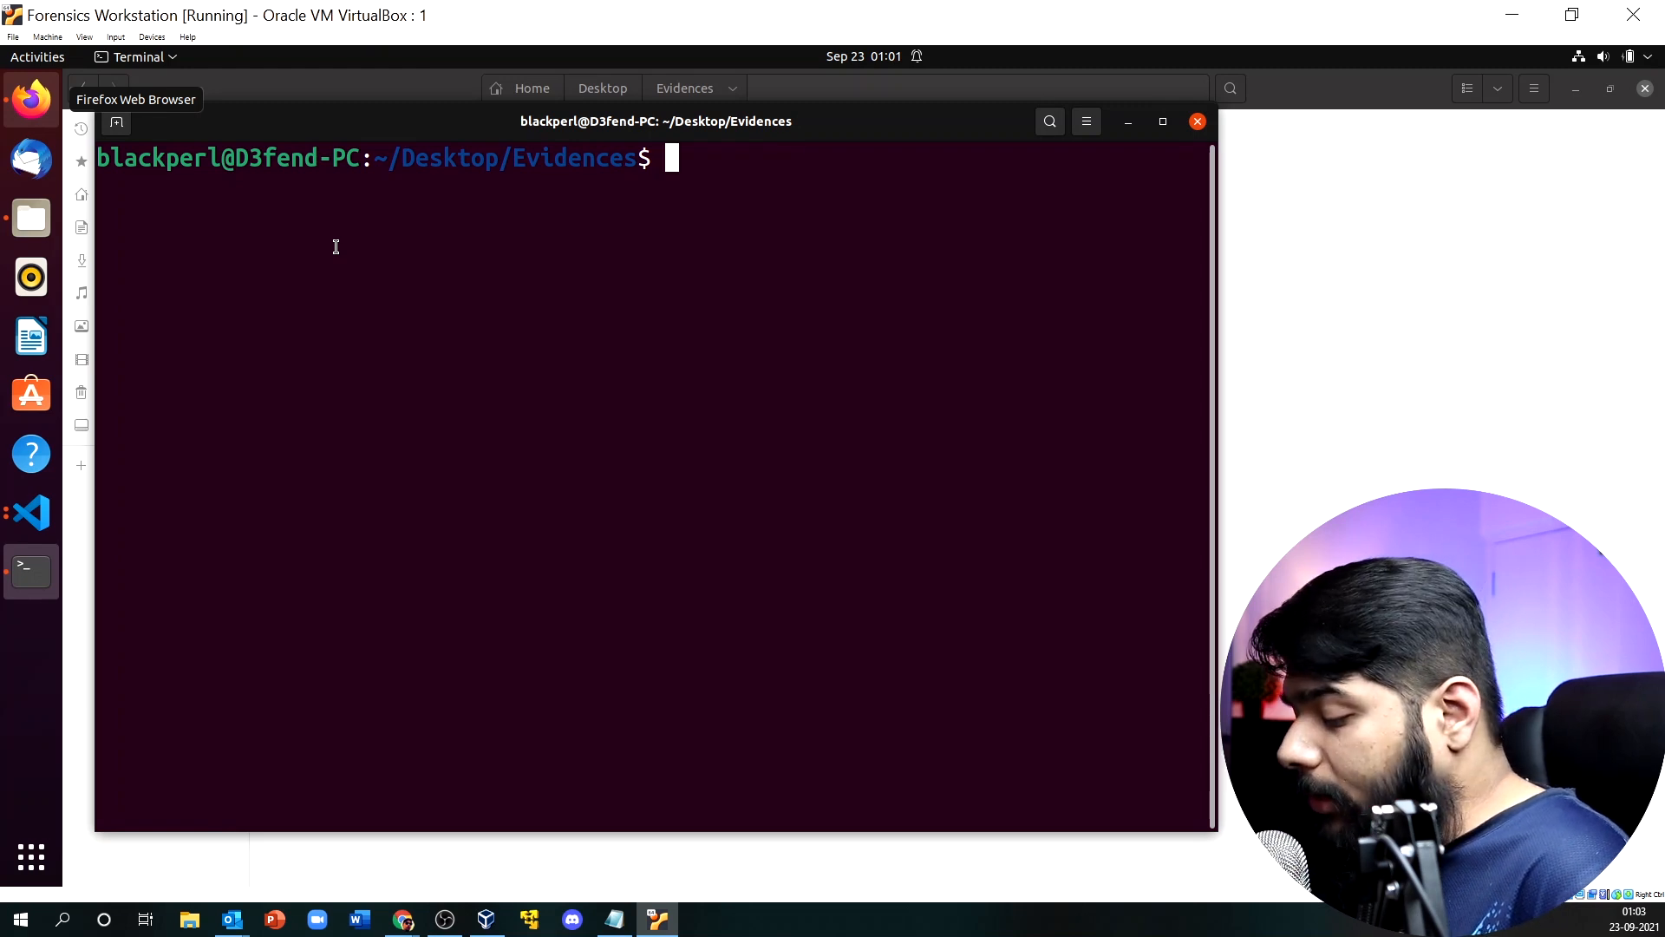
text(pwd)
key(Return)
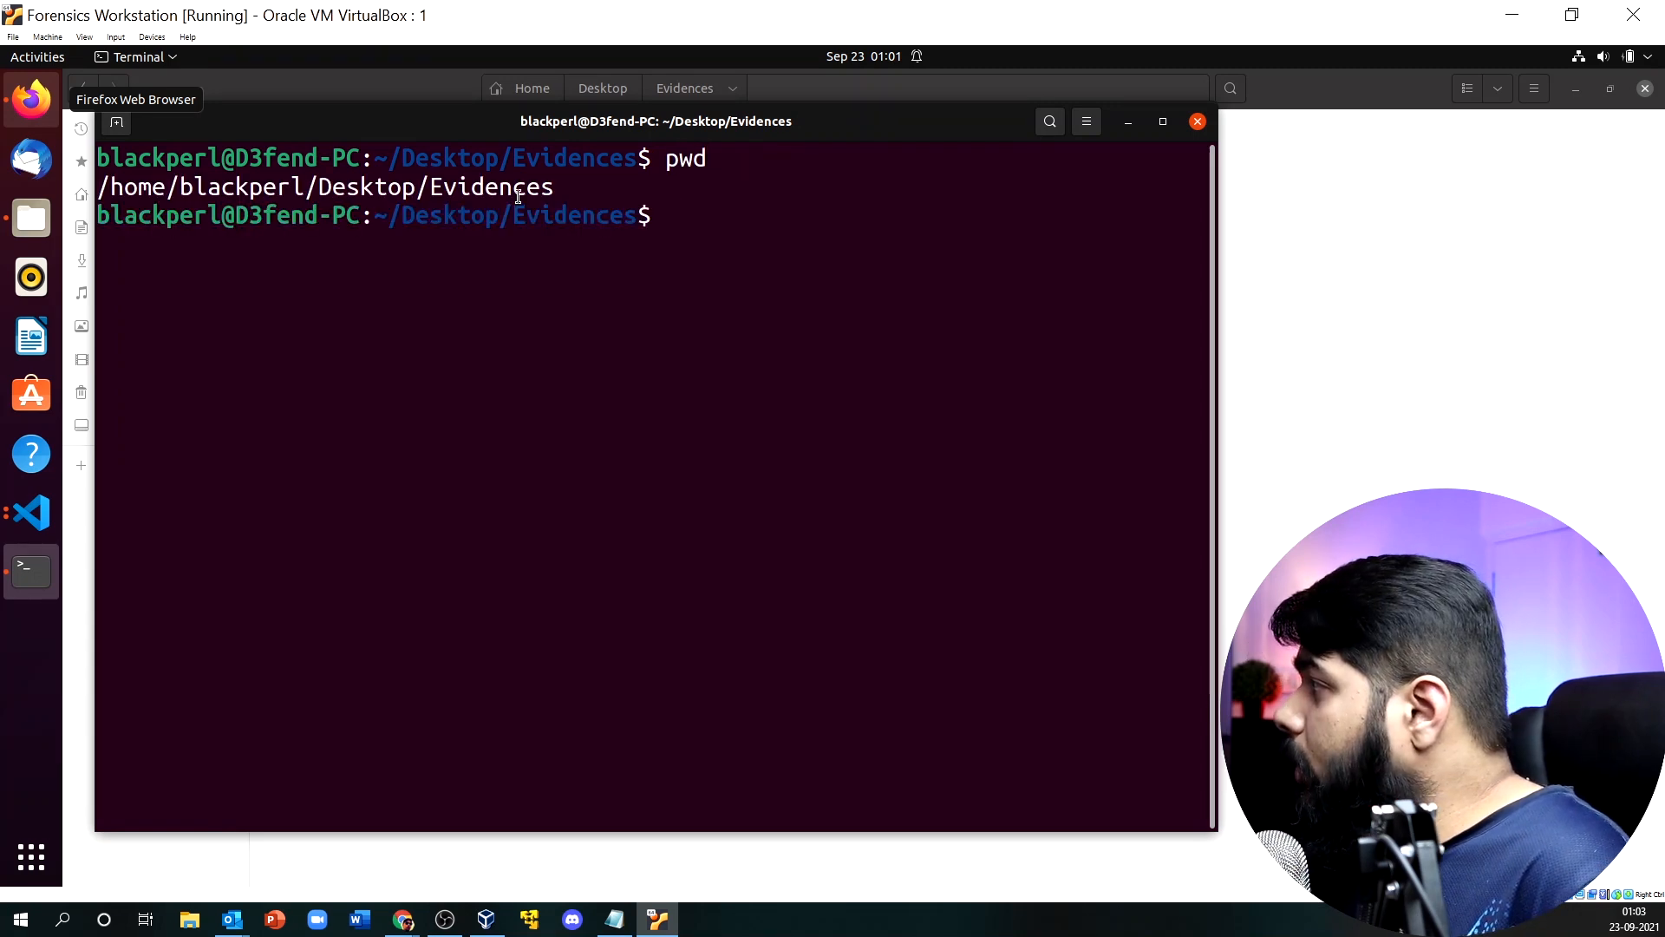
drag(551, 186, 97, 188)
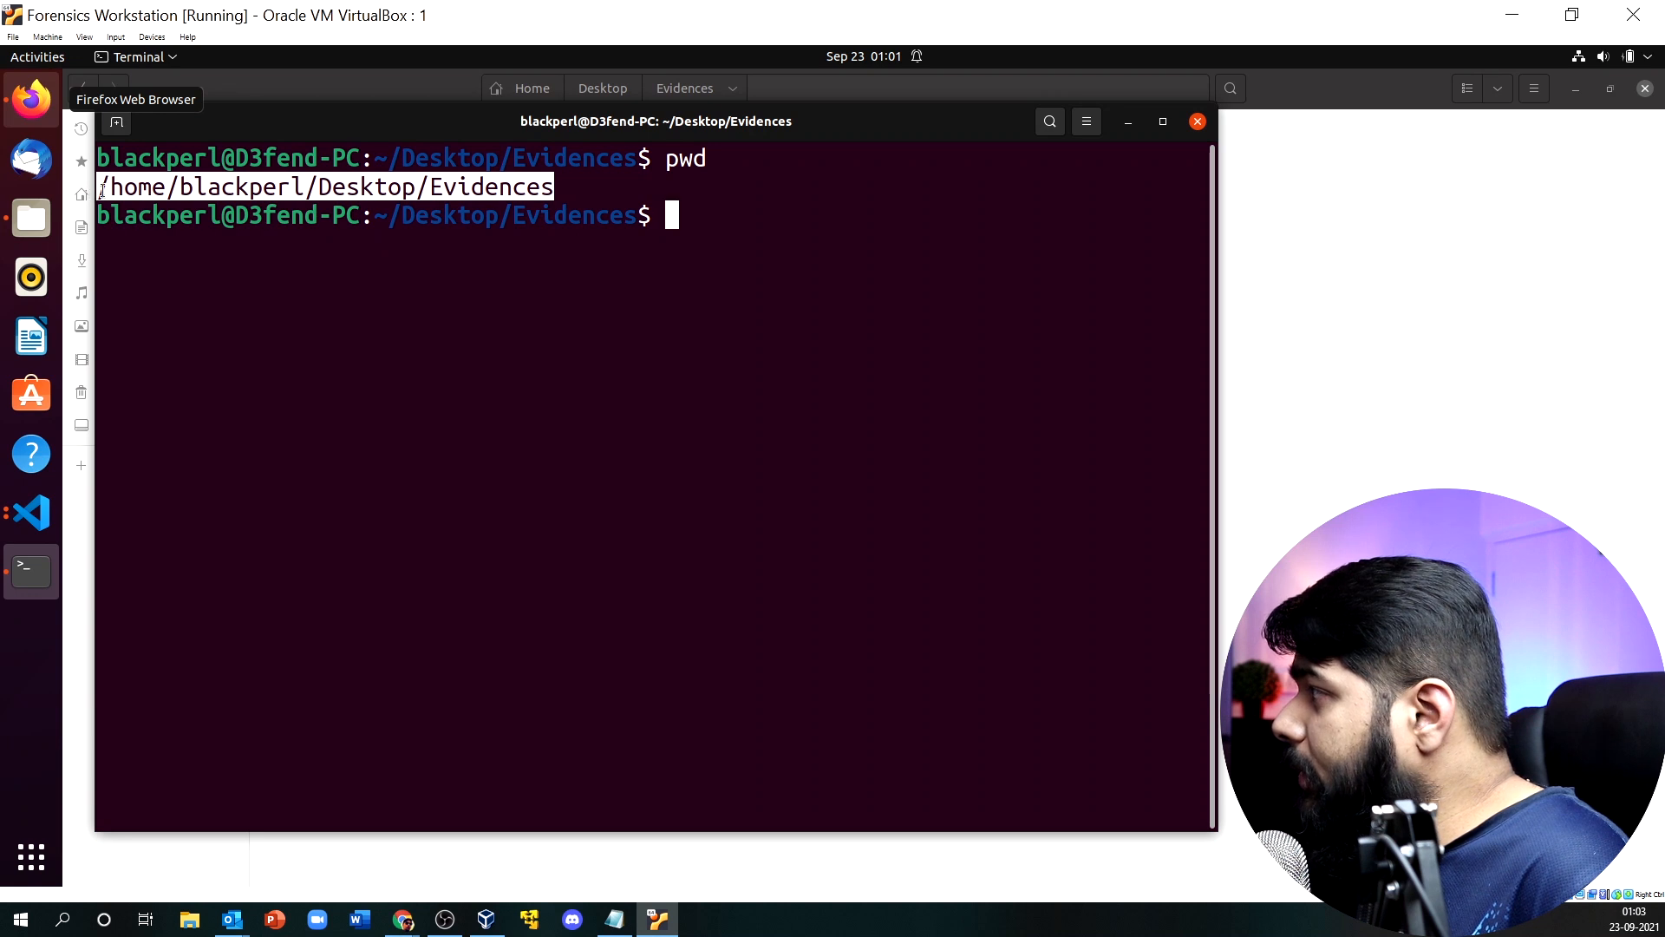
right_click(110, 194)
click(119, 203)
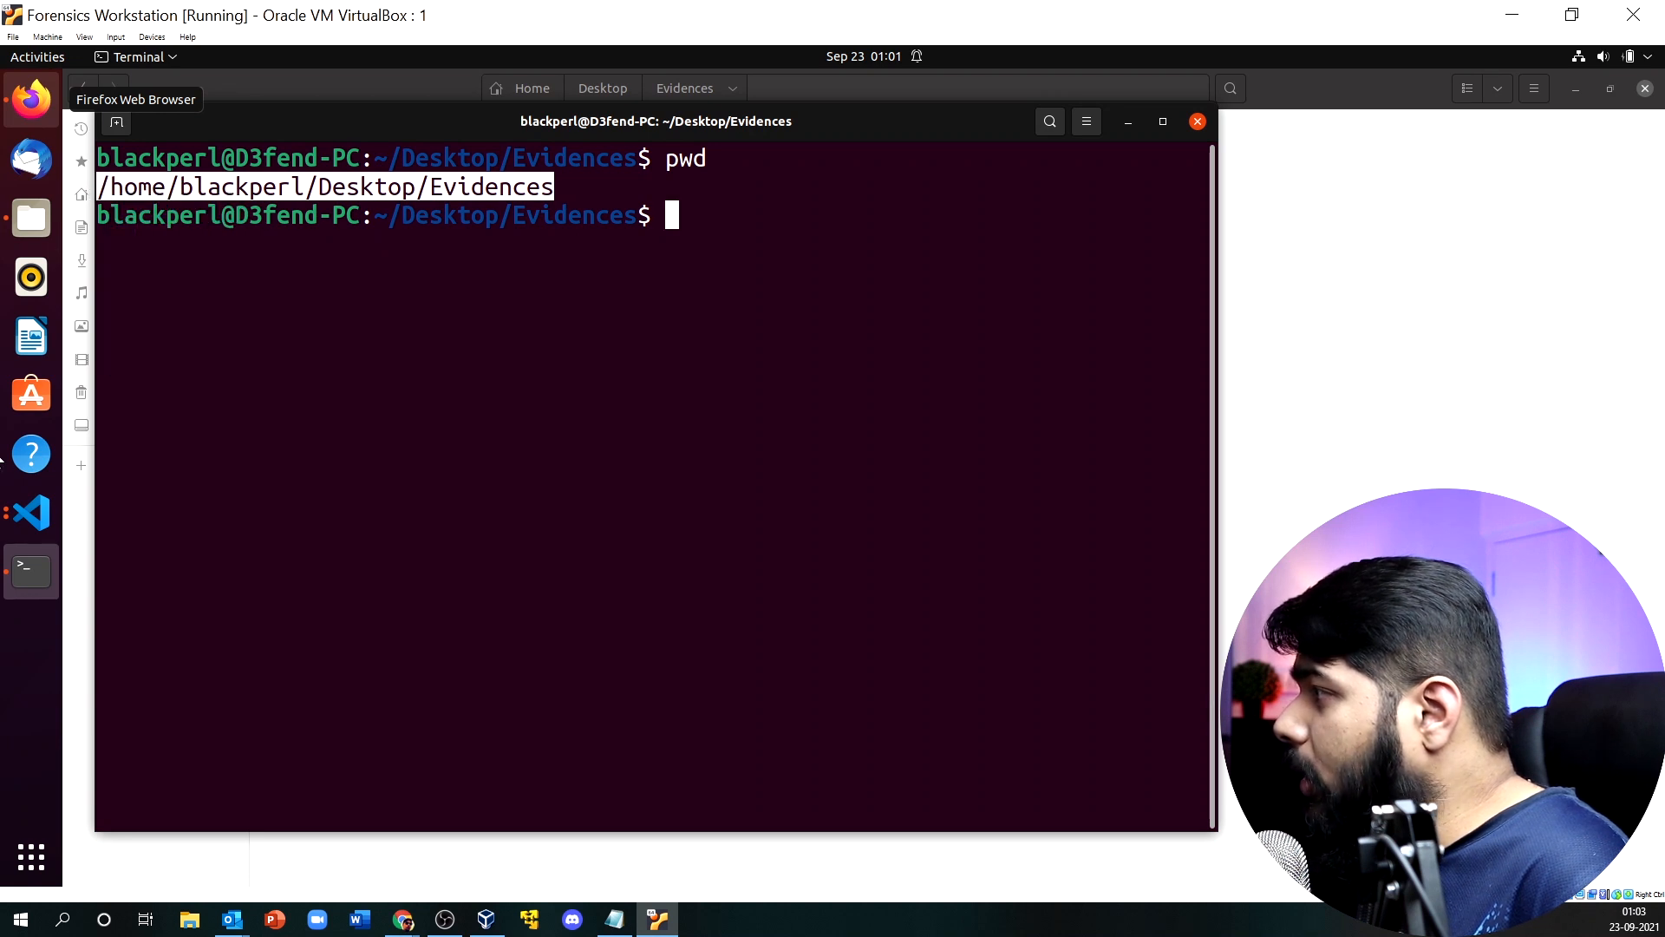
Switch back to the HUNt3r-master project window in Visual Studio Code.
click(31, 510)
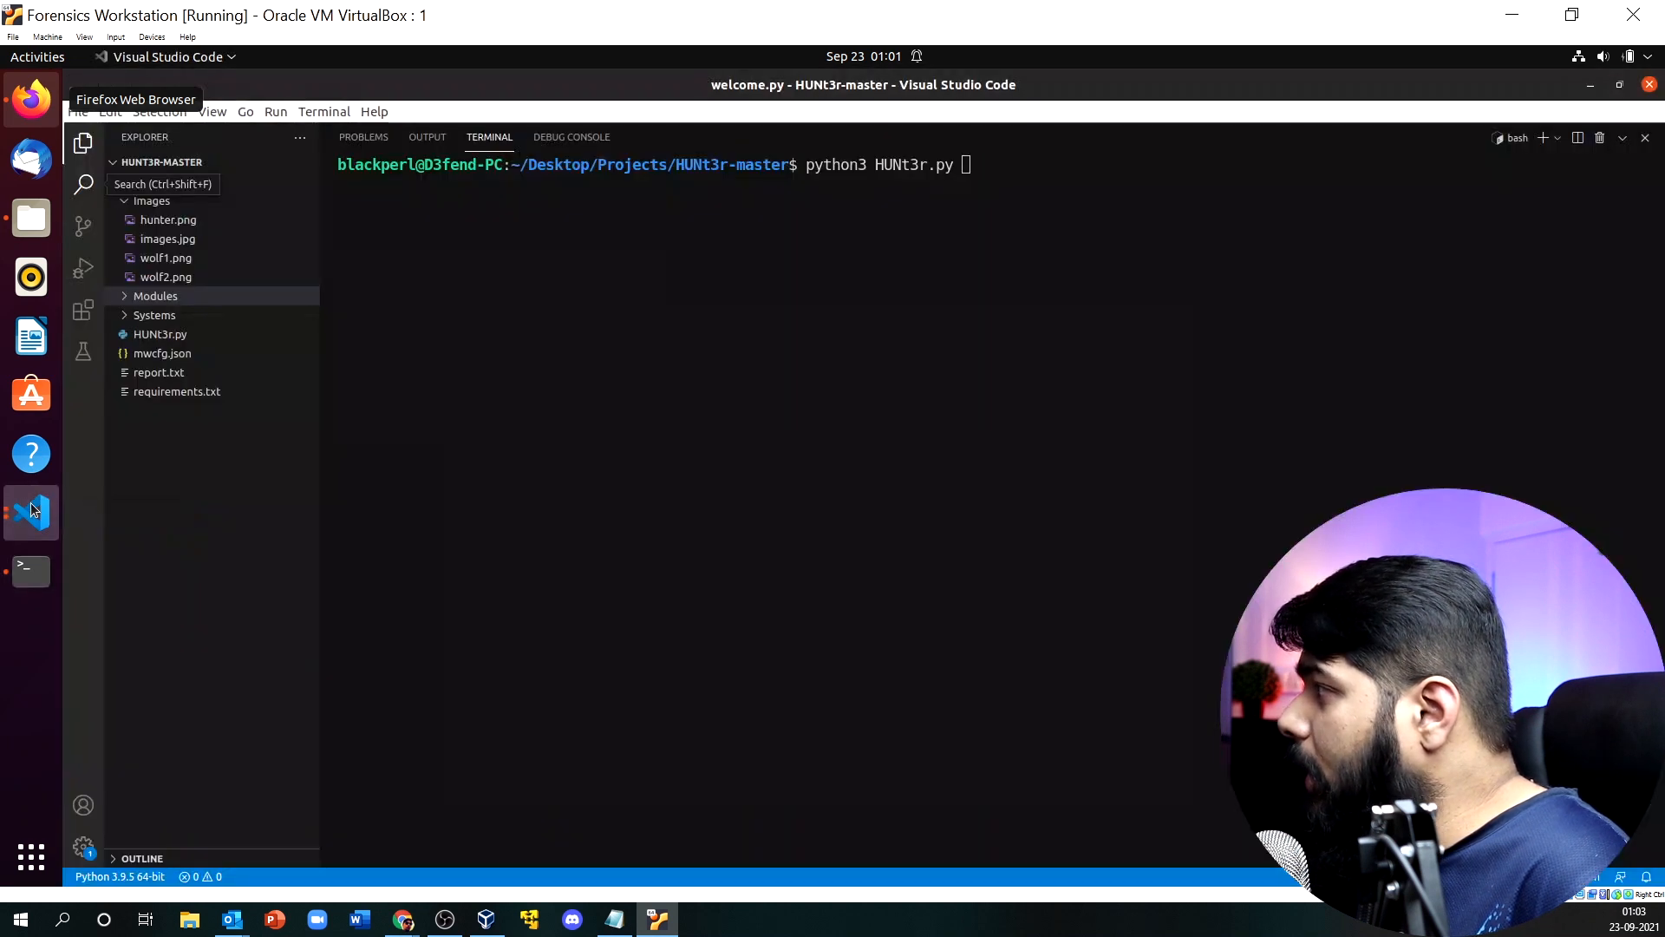
right_click(1009, 179)
click(1045, 265)
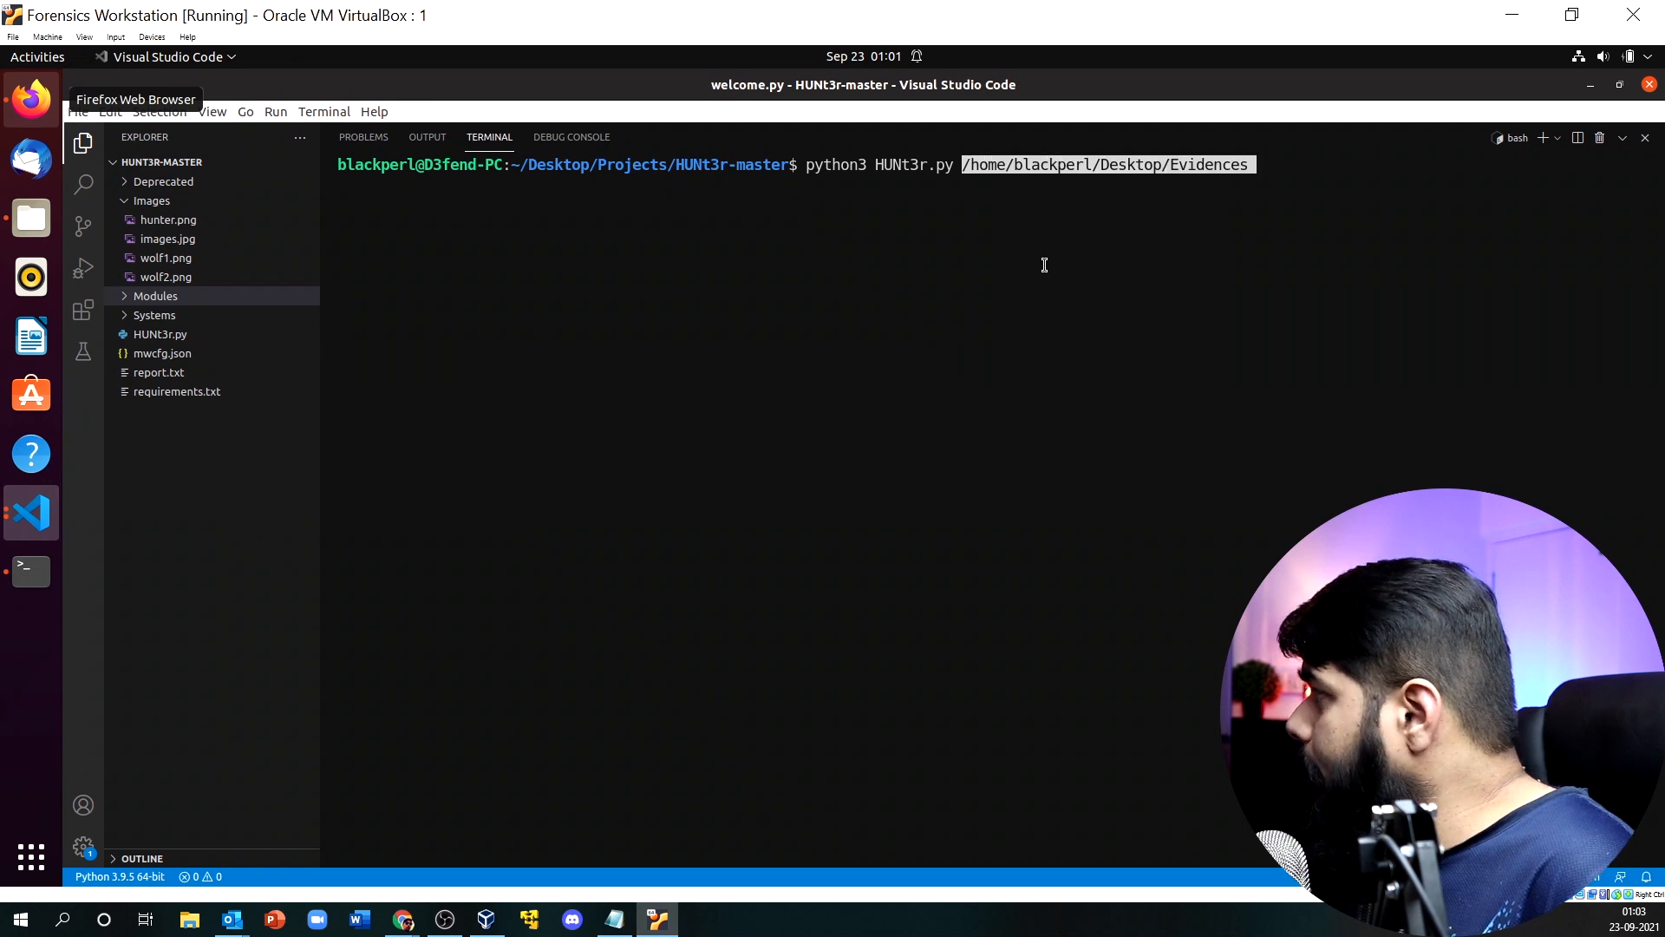
key(BackSpace)
text(A)
key(BackSpace)
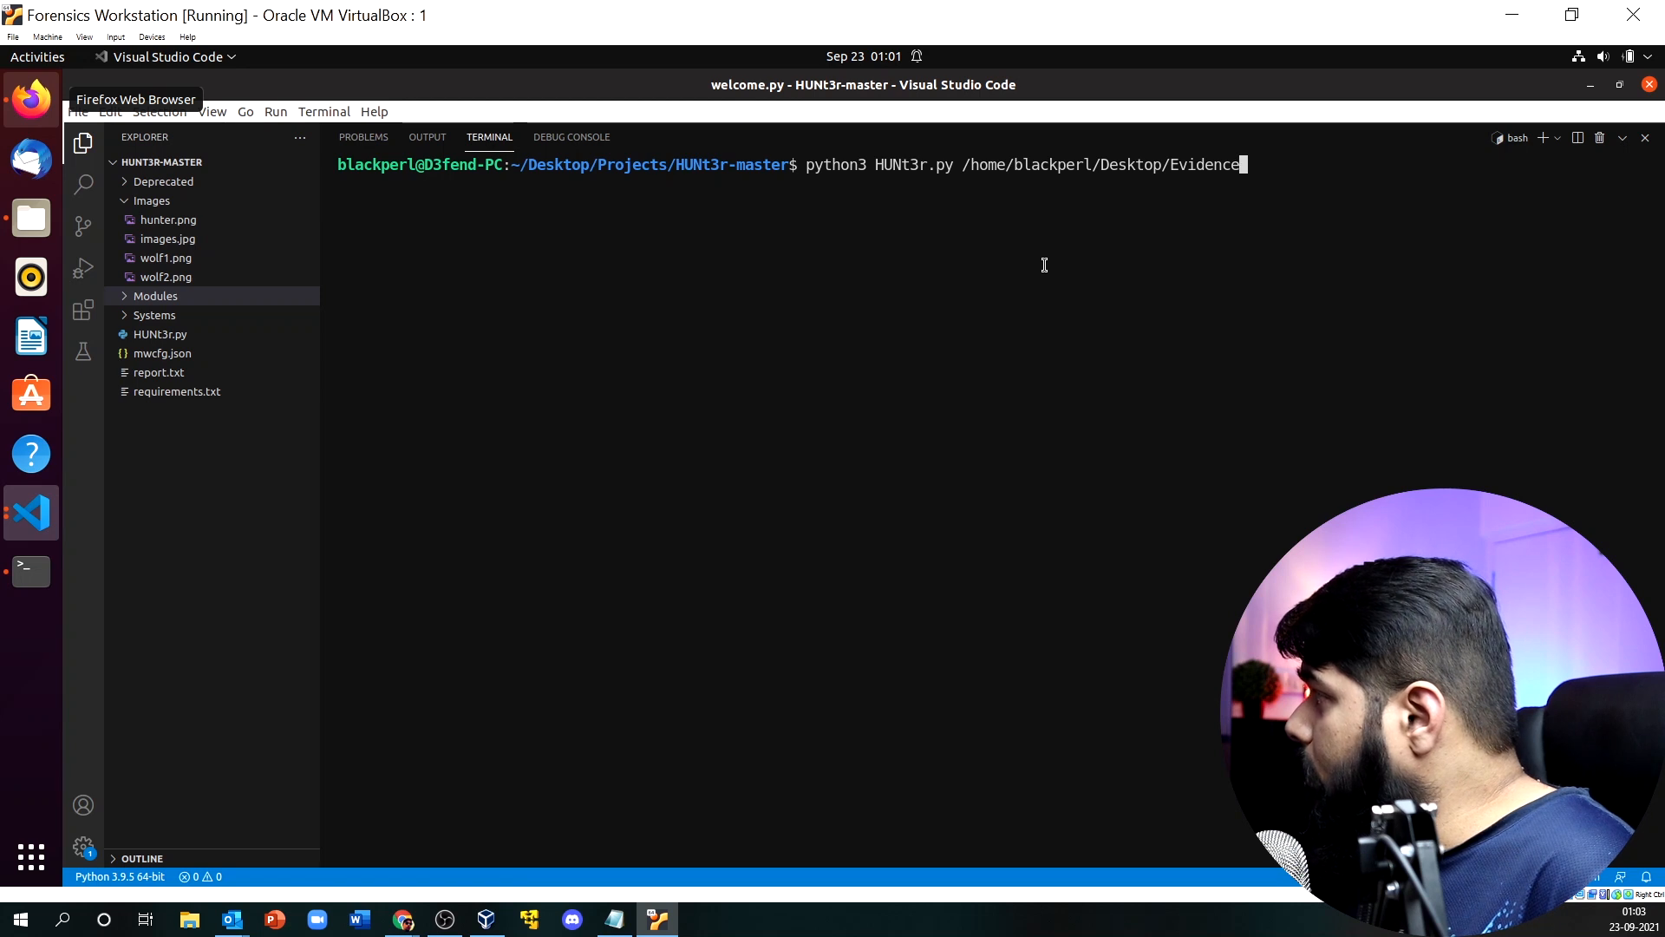
text(/At)
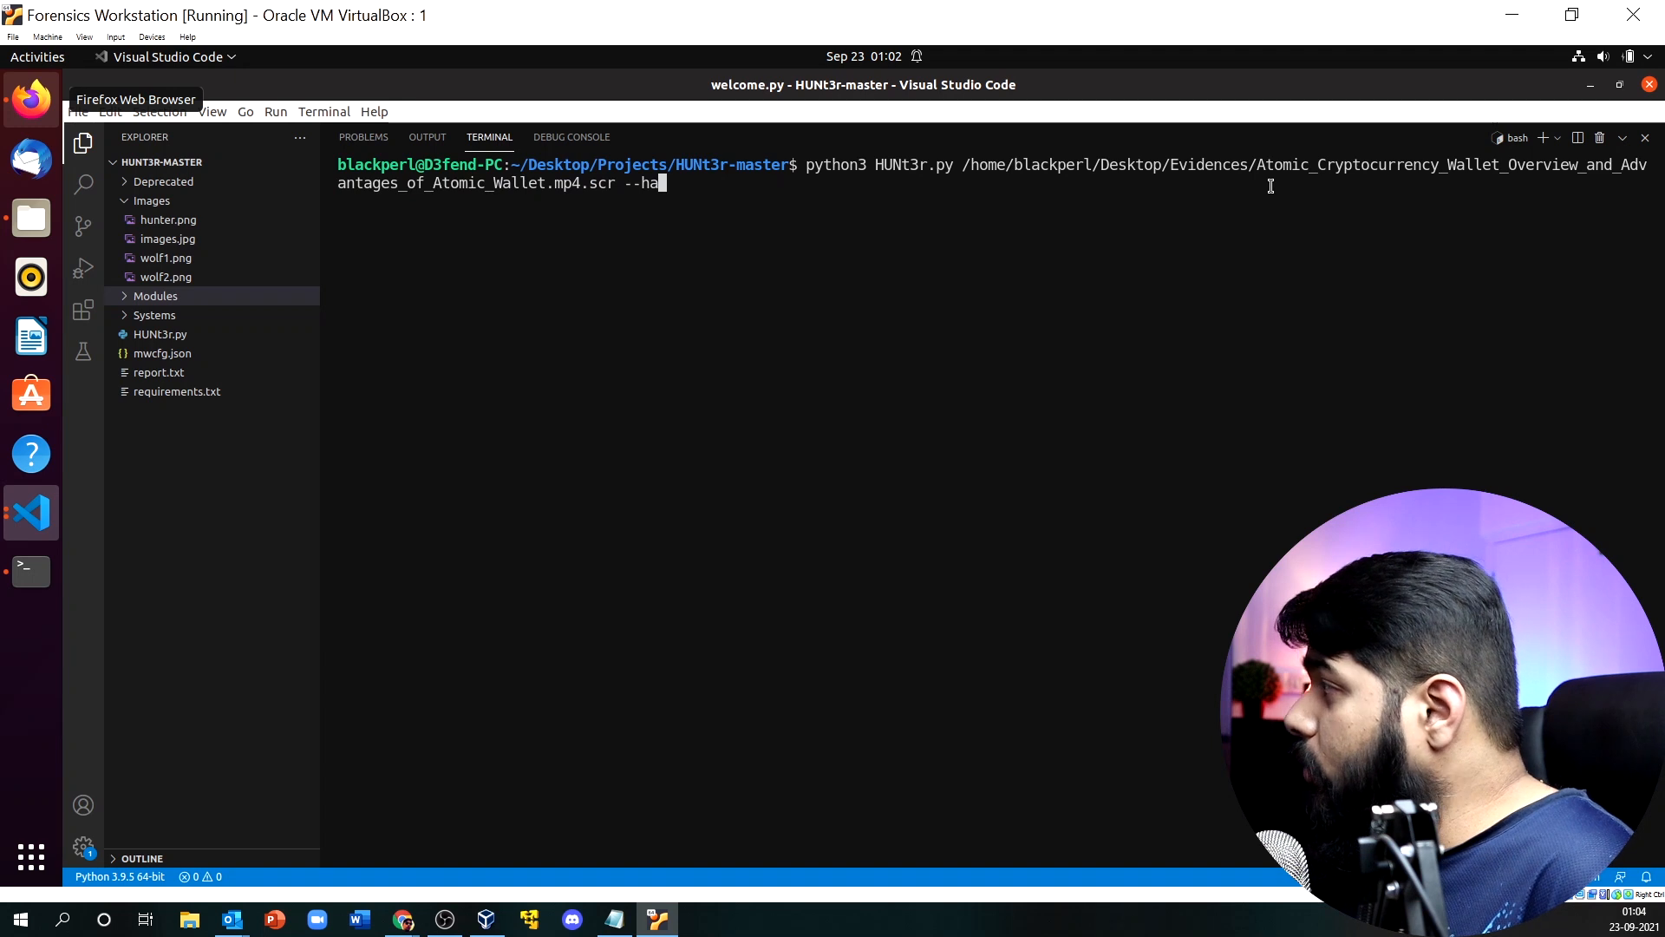
key(BackSpace)
key(BackSpace)
key(BackSpace)
key(BackSpace)
key(BackSpace)
key(BackSpace)
key(BackSpace)
key(BackSpace)
key(BackSpace)
key(BackSpace)
key(BackSpace)
key(BackSpace)
key(BackSpace)
key(BackSpace)
key(BackSpace)
key(BackSpace)
key(BackSpace)
key(BackSpace)
key(BackSpace)
key(BackSpace)
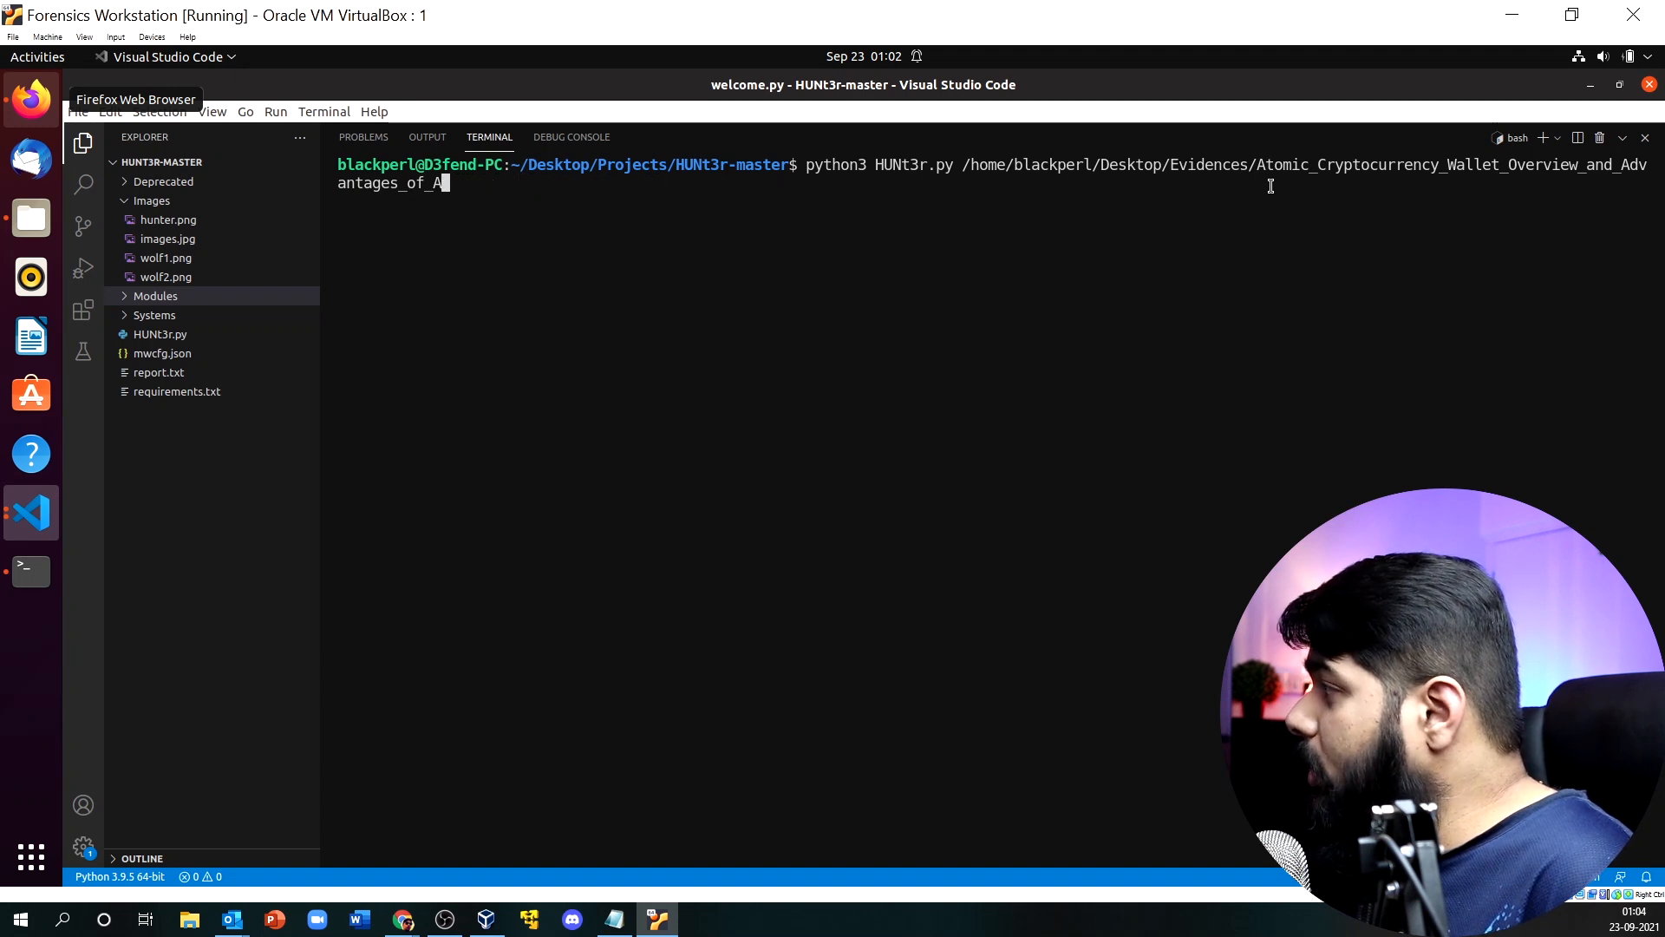
key(BackSpace)
key(BackSpace)
key(BackSpace)
key(BackSpace)
key(BackSpace)
key(BackSpace)
key(BackSpace)
key(BackSpace)
key(BackSpace)
key(BackSpace)
key(BackSpace)
key(BackSpace)
key(BackSpace)
key(BackSpace)
key(BackSpace)
key(BackSpace)
key(BackSpace)
key(BackSpace)
key(BackSpace)
key(BackSpace)
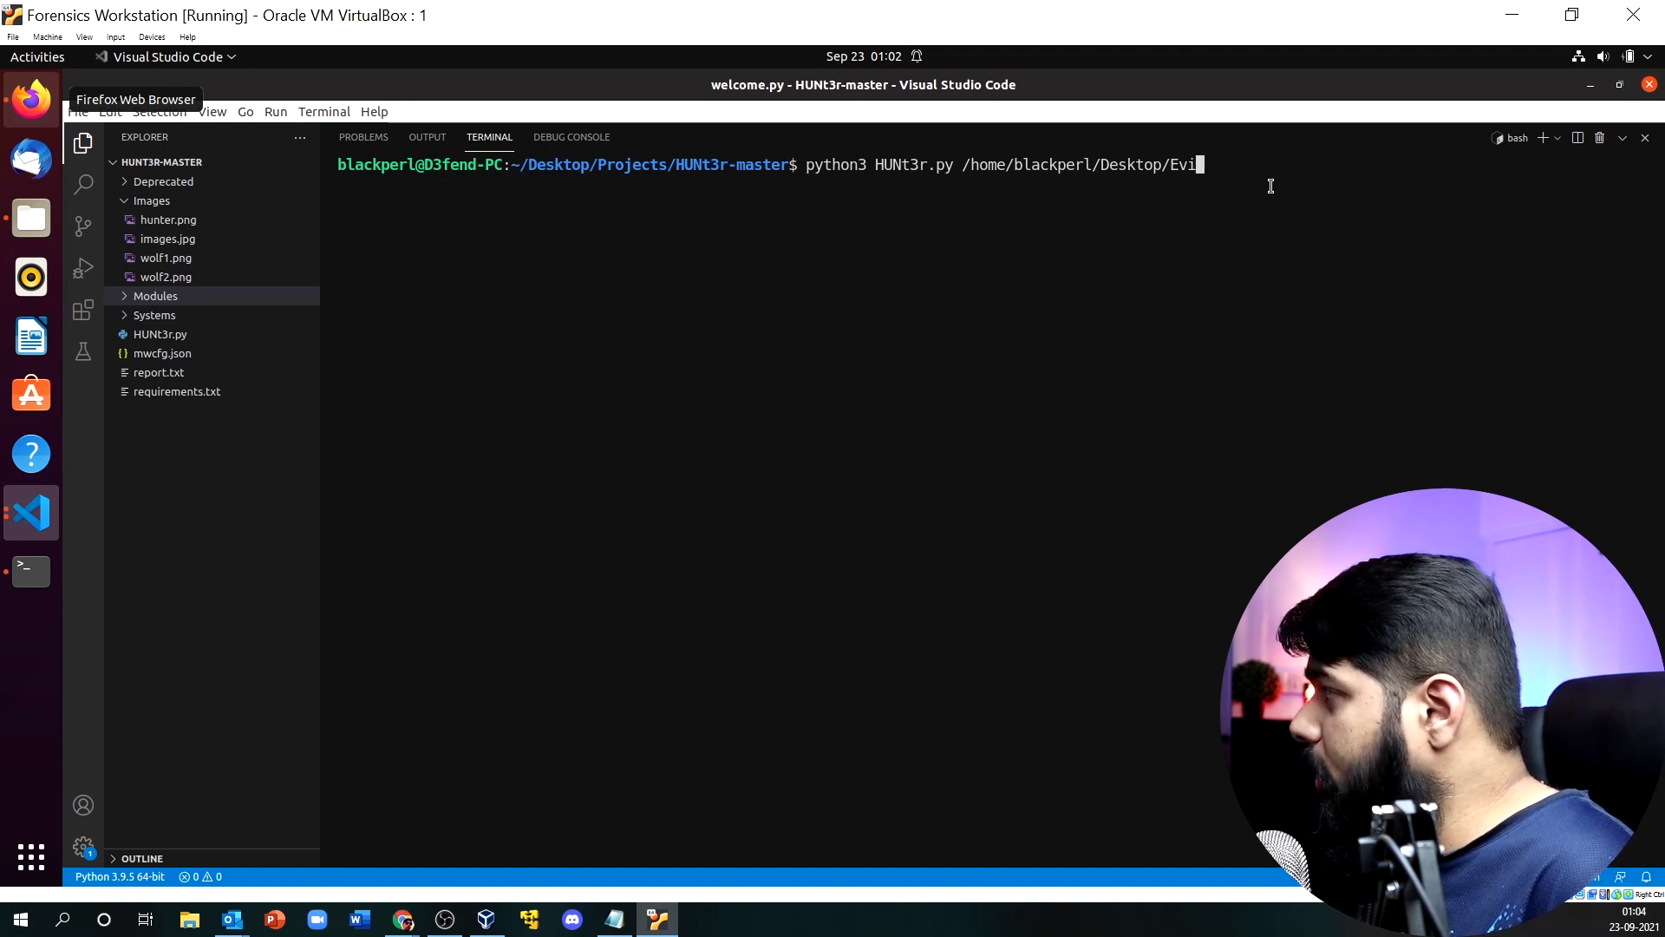
key(BackSpace)
key(BackSpace)
key(BackSpace)
key(BackSpace)
key(BackSpace)
key(BackSpace)
key(BackSpace)
key(BackSpace)
key(BackSpace)
key(BackSpace)
key(BackSpace)
key(BackSpace)
key(BackSpace)
key(BackSpace)
key(BackSpace)
key(BackSpace)
key(BackSpace)
key(BackSpace)
key(BackSpace)
key(BackSpace)
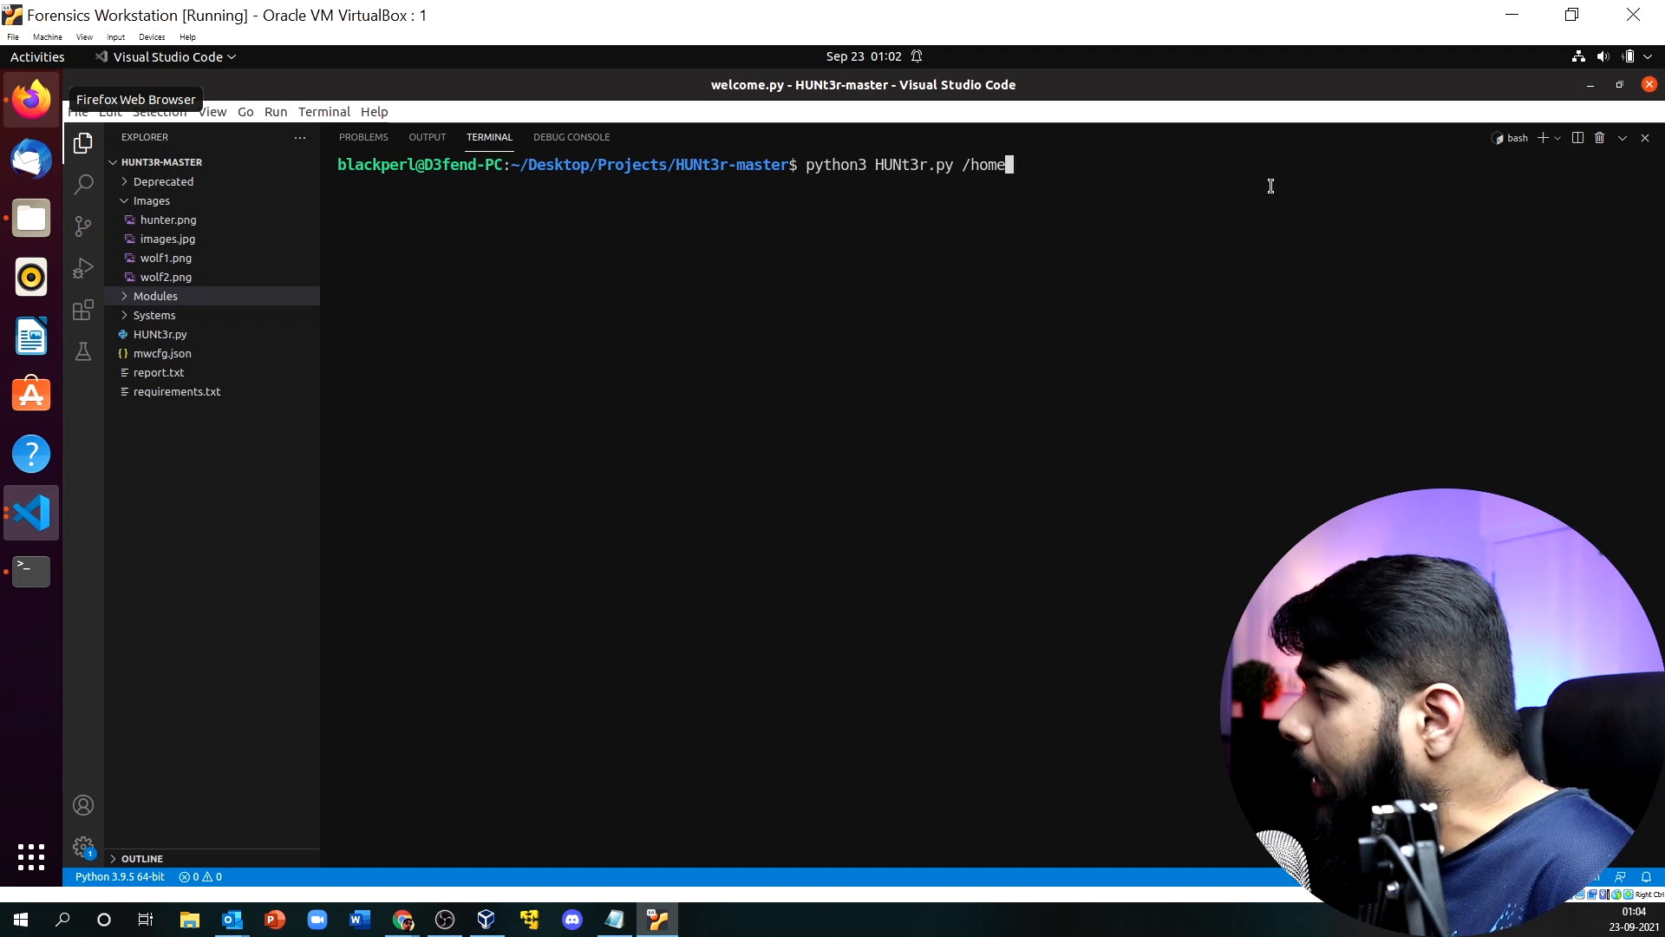
key(BackSpace)
key(BackSpace)
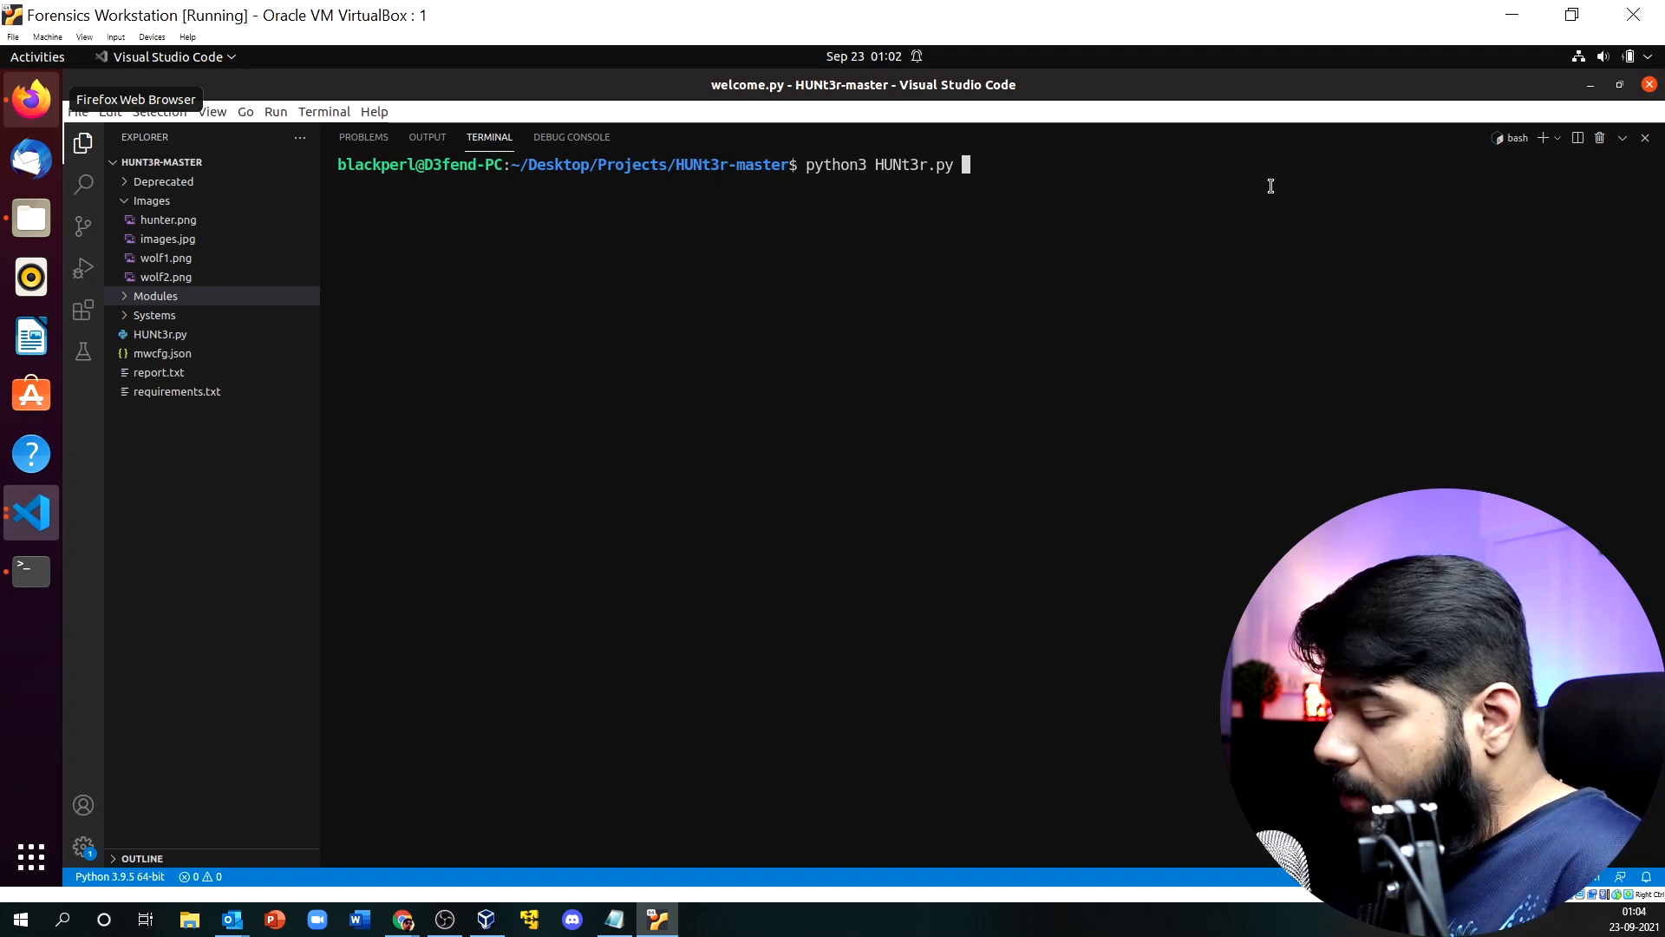
Run python3 HUNt3r.py with the --help option and locate the findhash argument in the option list.
text(--help)
key(Return)
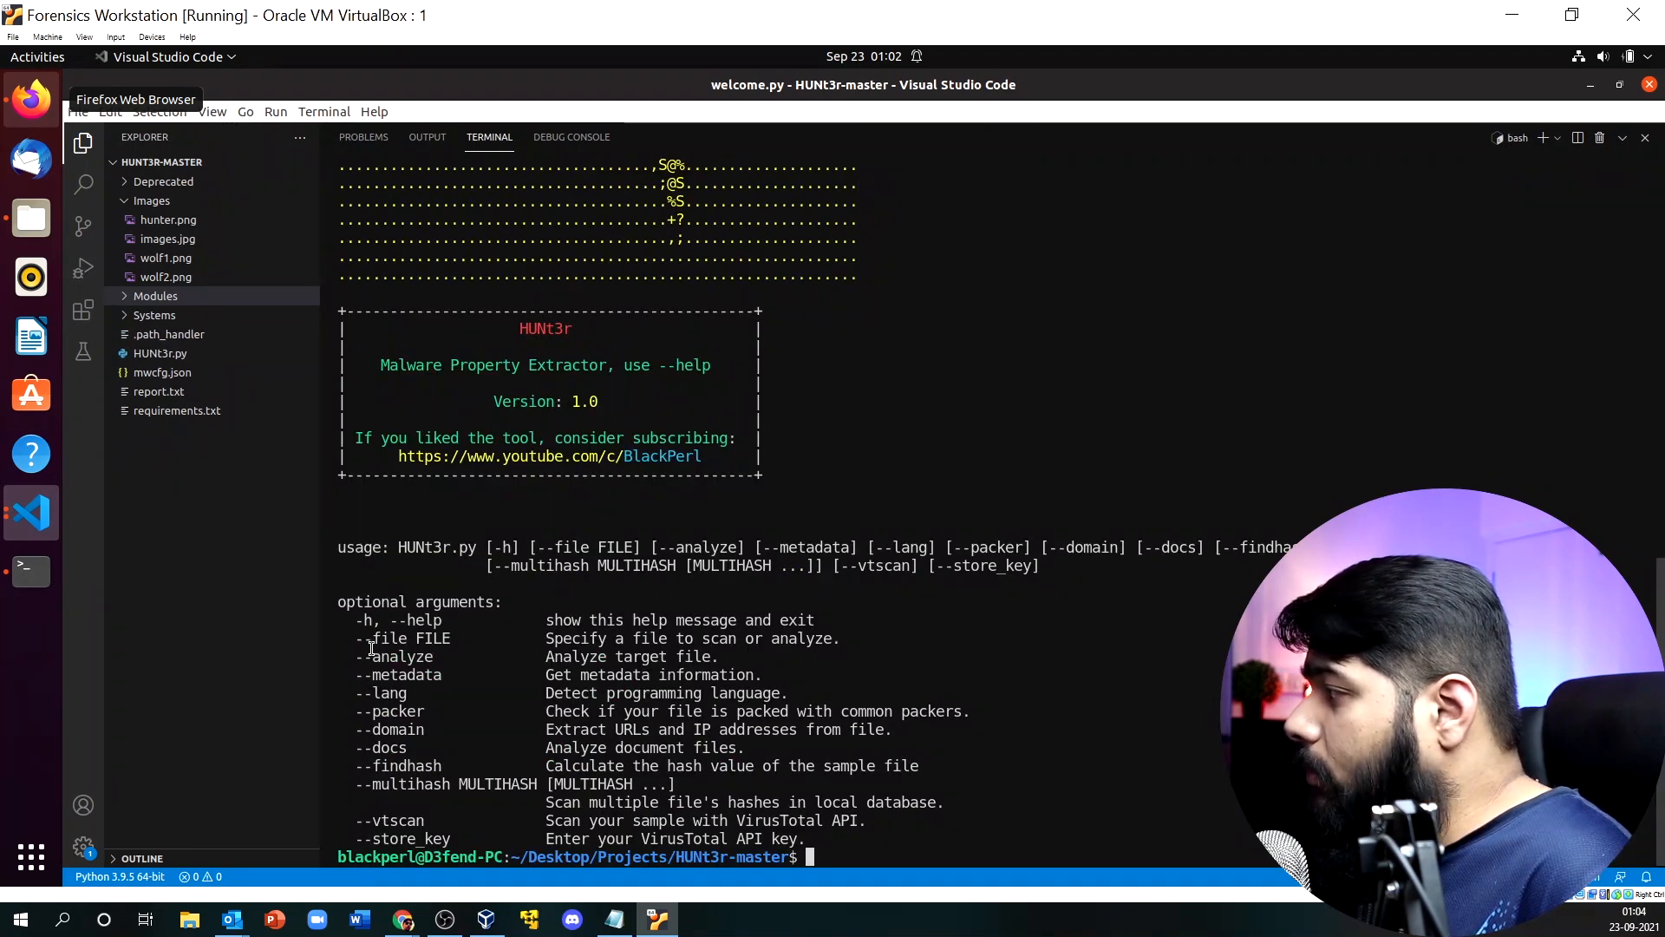
drag(374, 765, 442, 765)
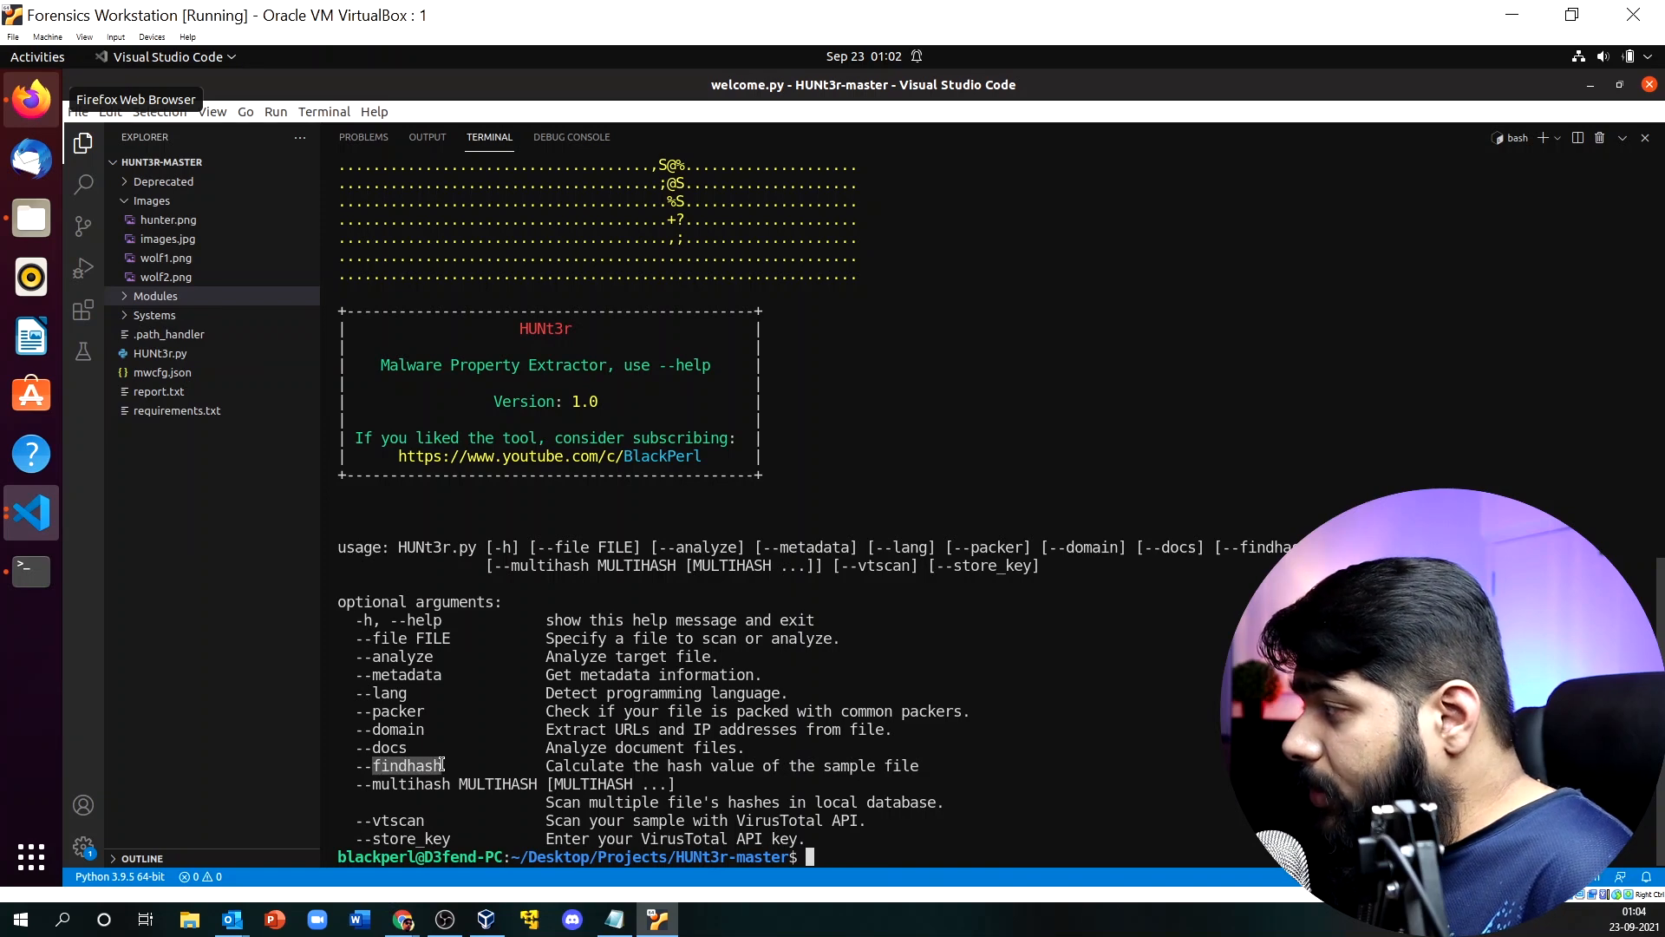
Recall the help command and replace --help with --file and the full Evidences path of Atomic_Cryptocurrency_Wallet_Overview_and_Advantages_of_Atomic_Wallet.mp4.scr.
click(839, 854)
key(Up)
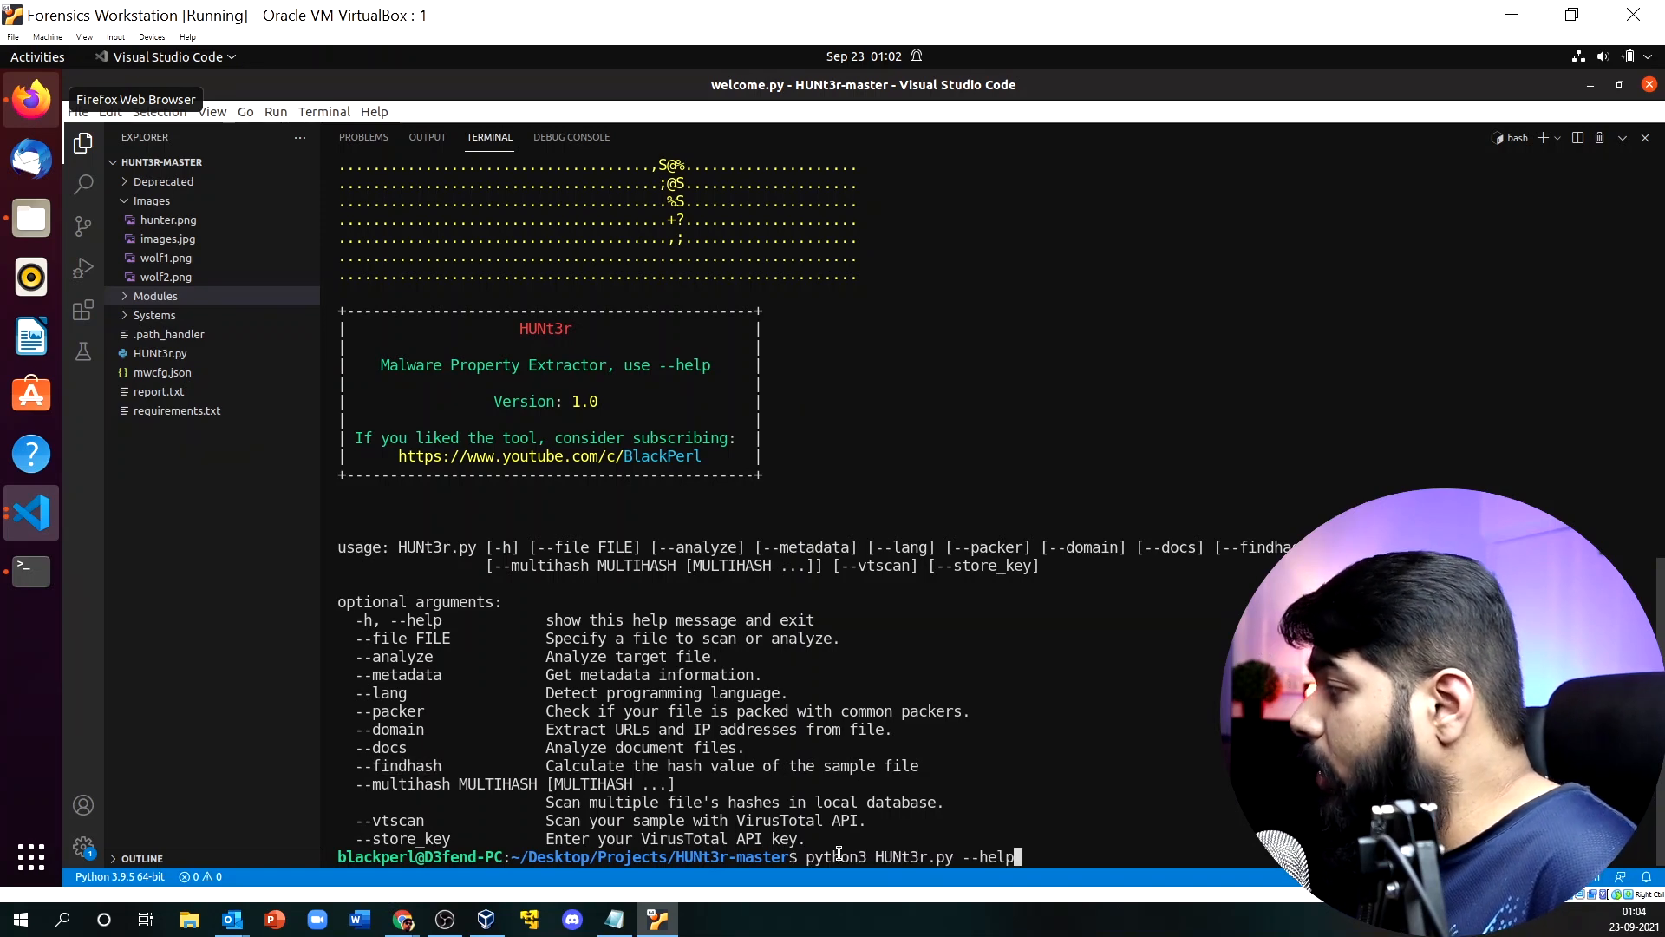
key(BackSpace)
key(BackSpace)
key(BackSpace)
key(BackSpace)
key(BackSpace)
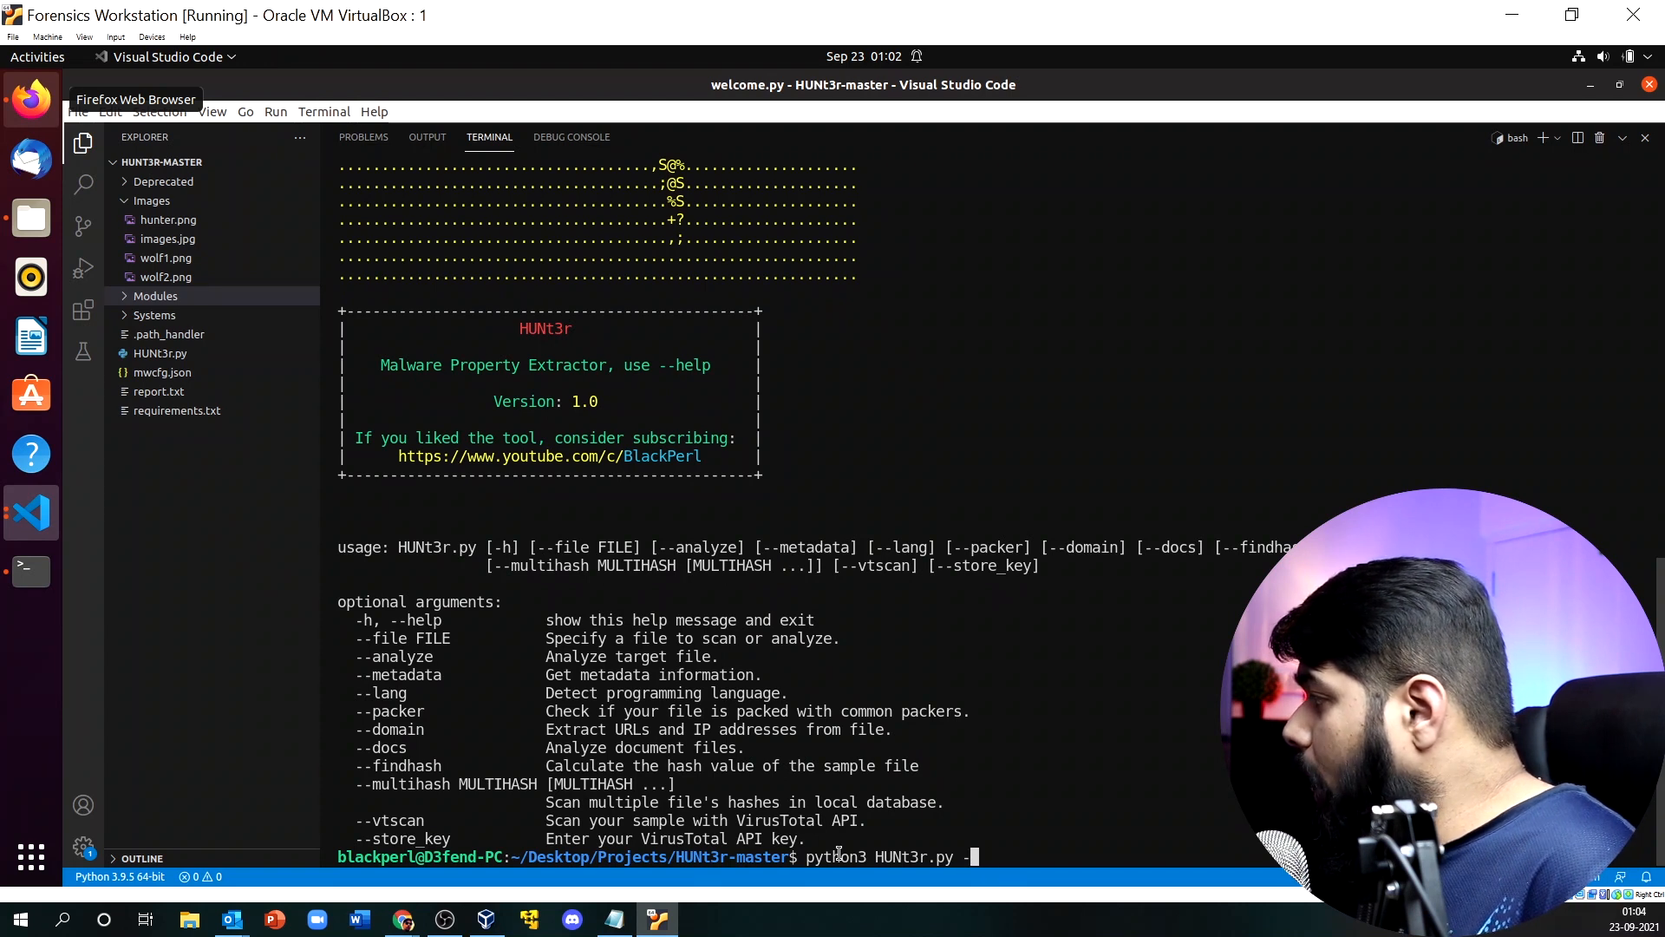
text(-)
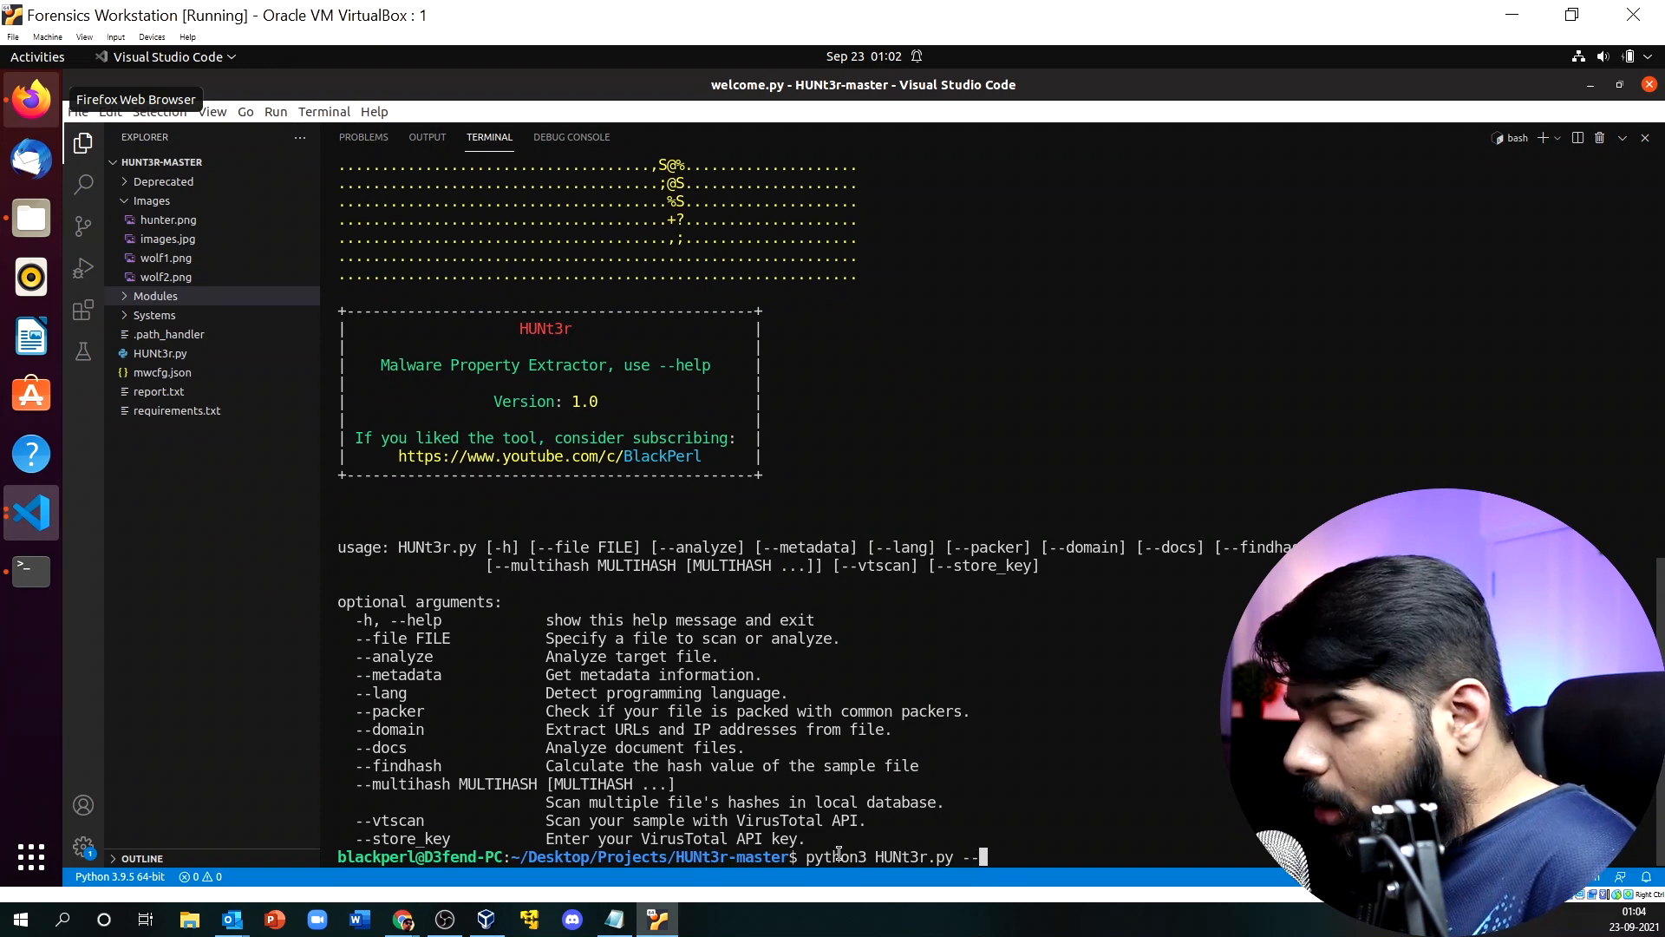
text(file)
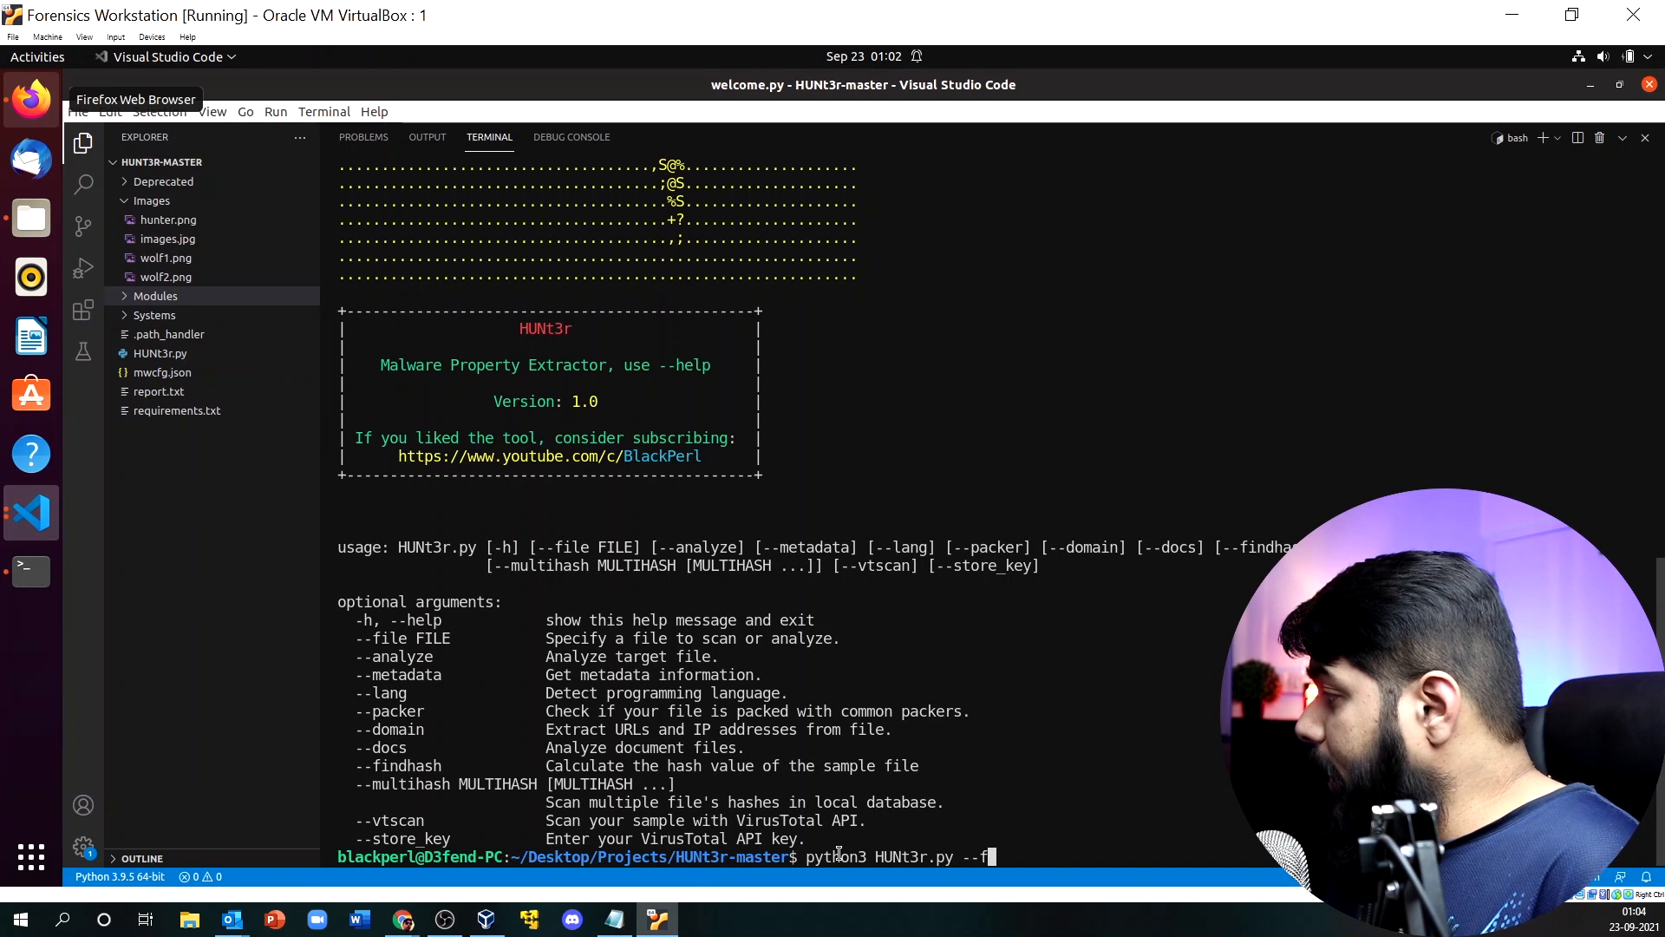
right_click(1087, 843)
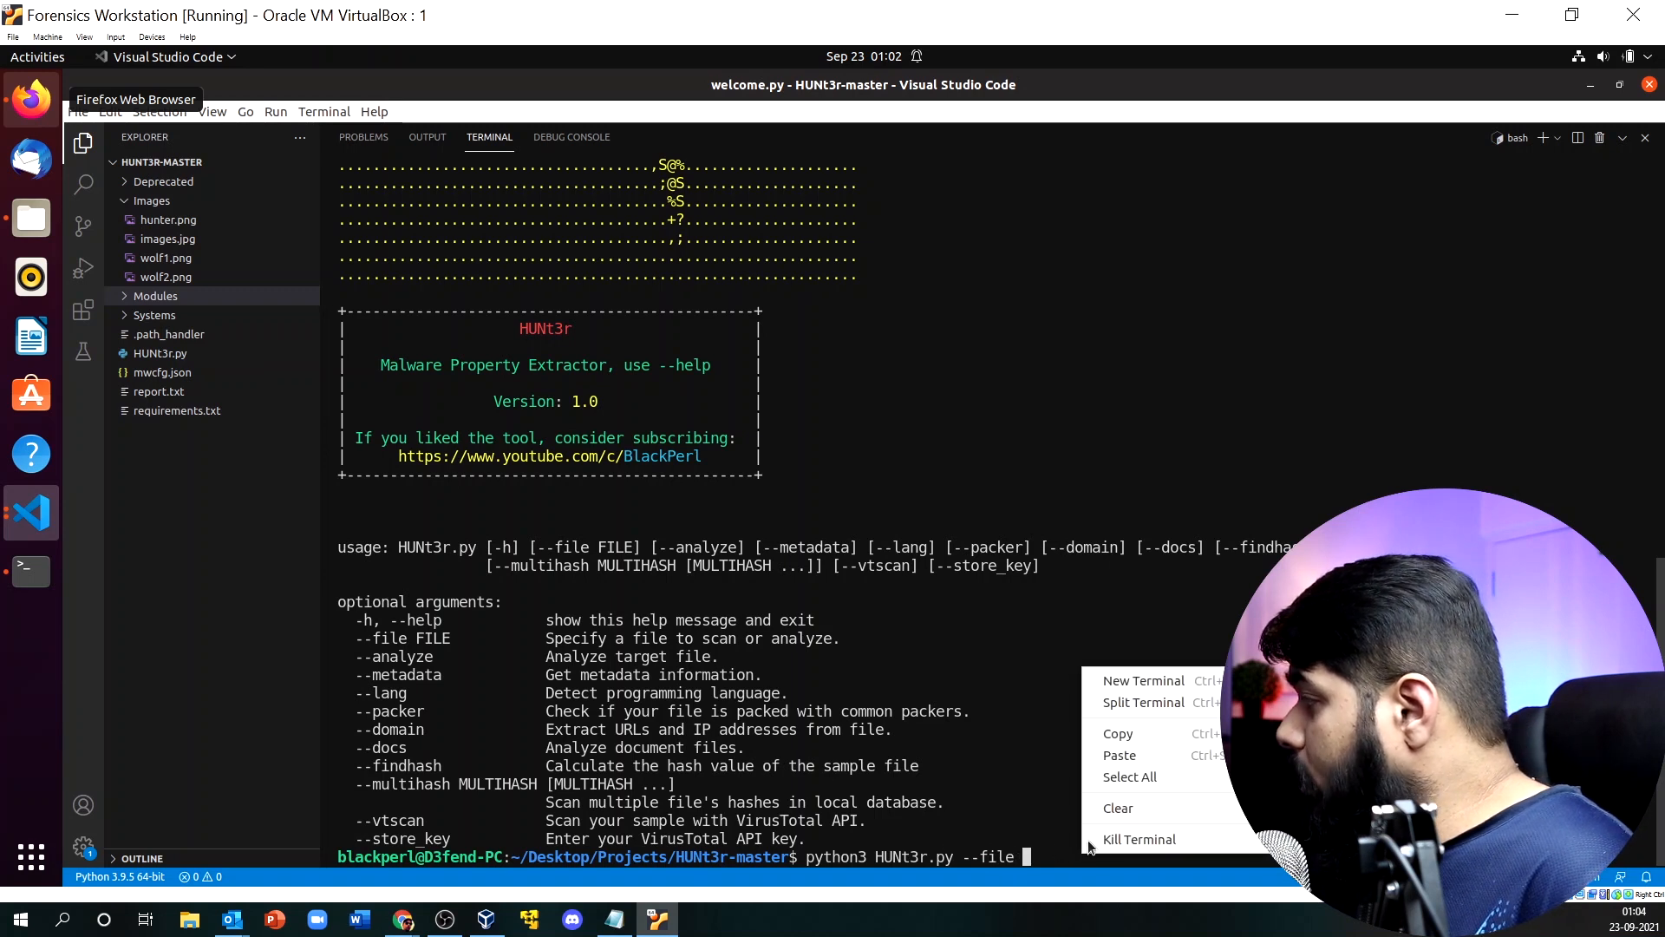
click(1118, 755)
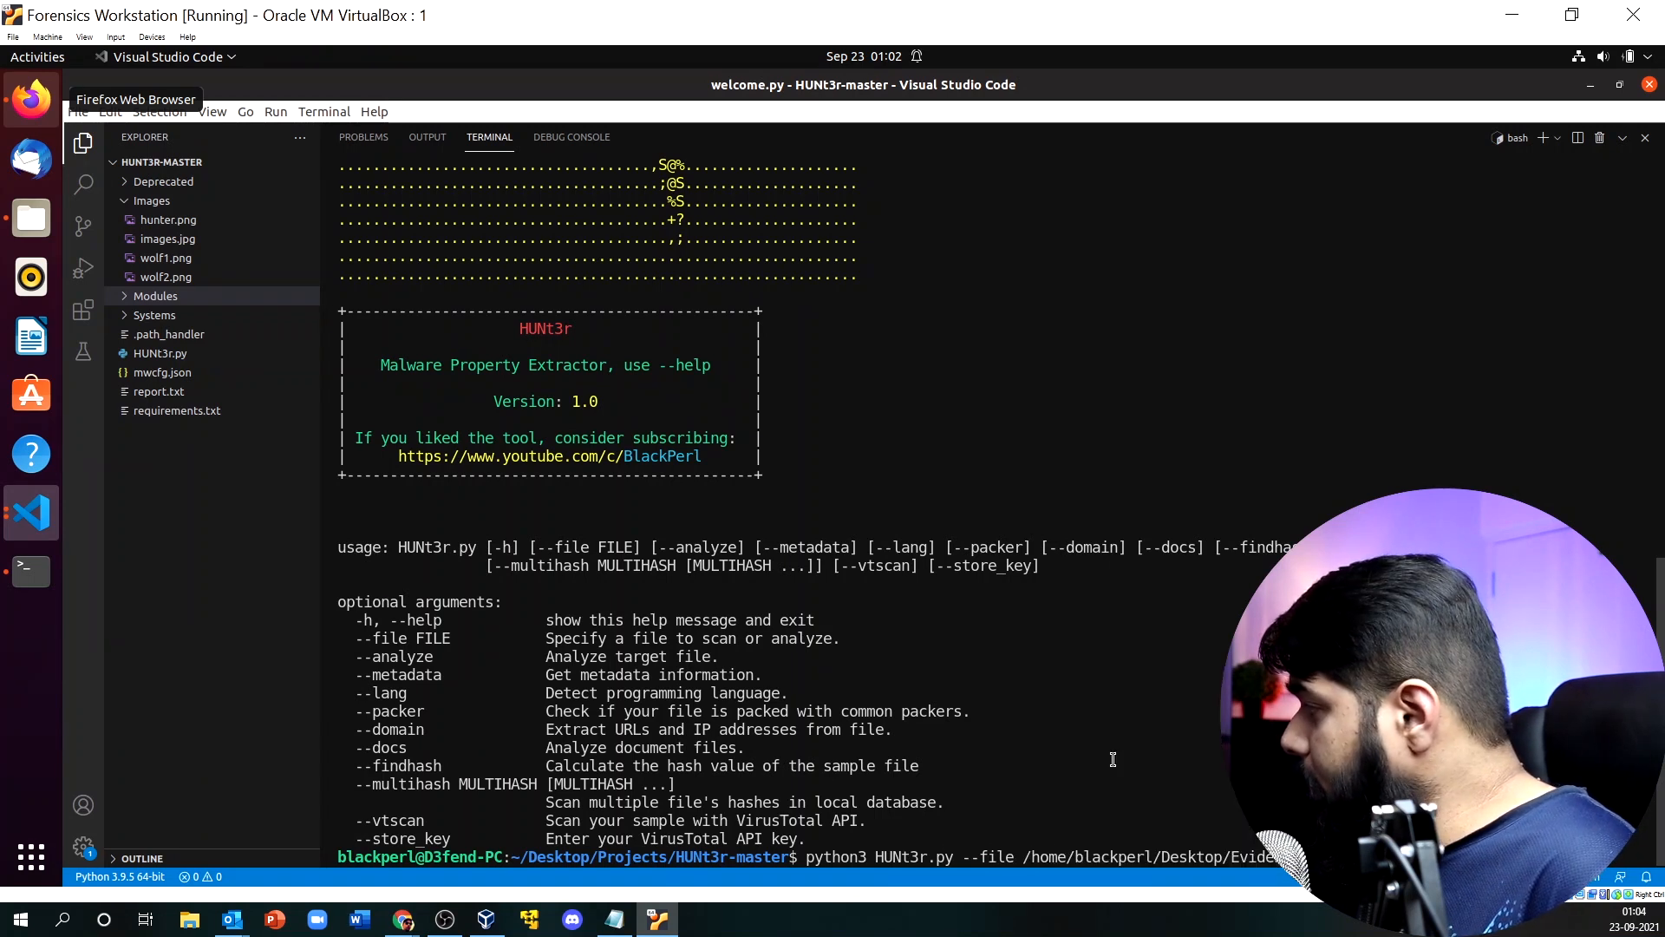
key(Tab)
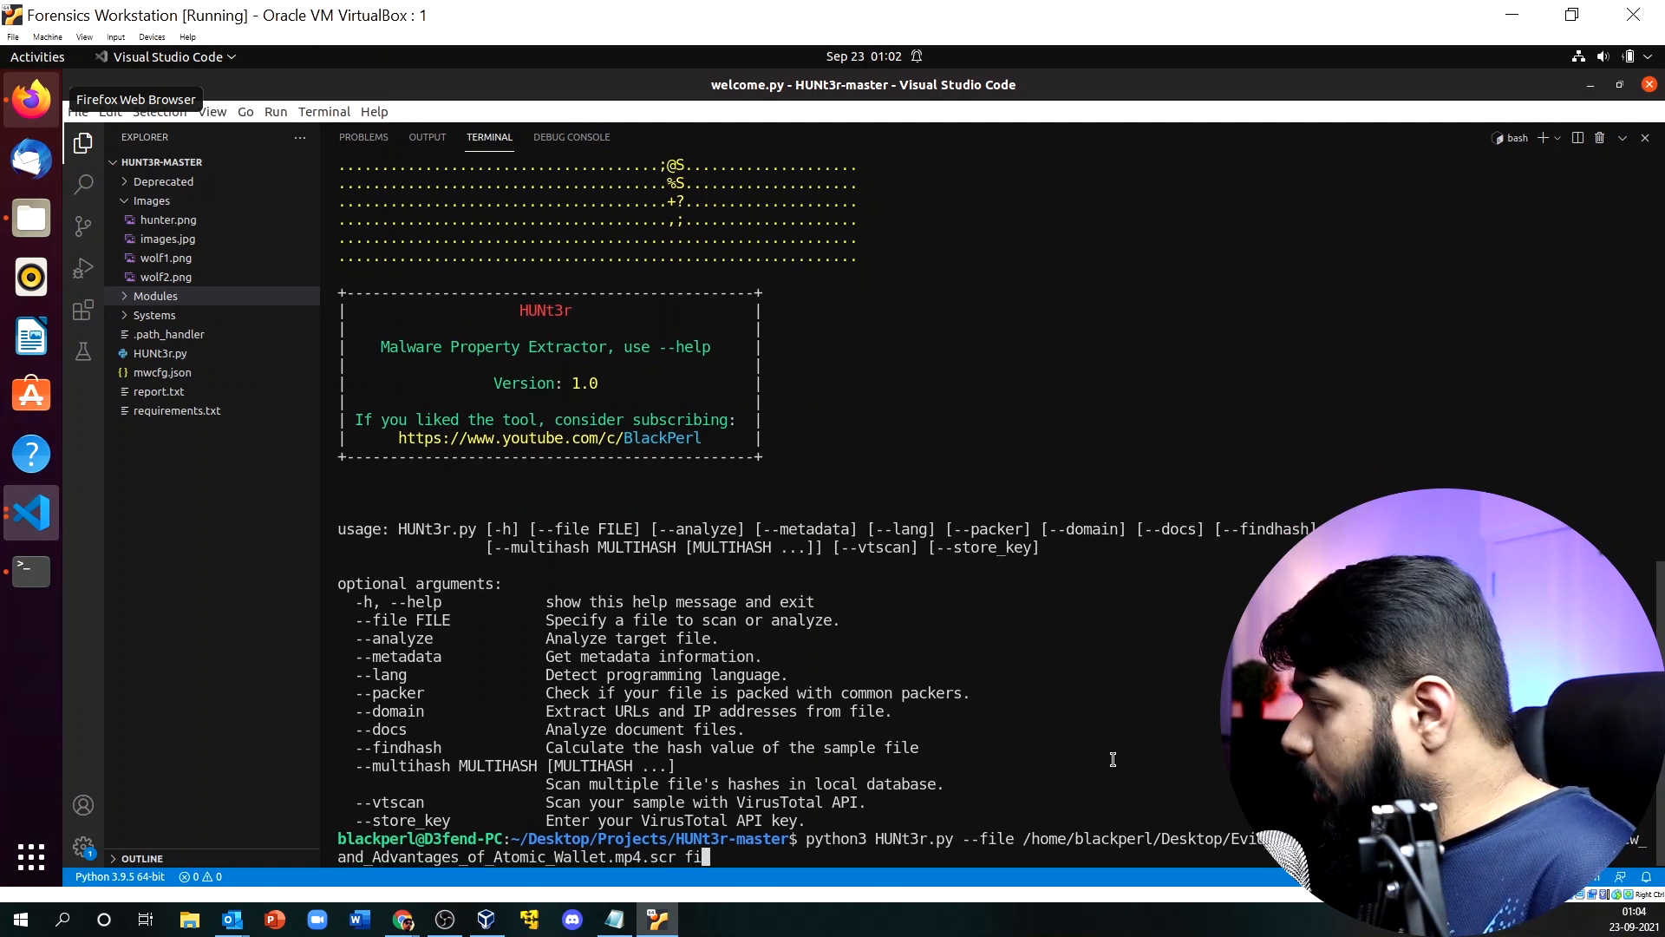
Add the --findhash option to the HUNt3r.py command and run it to calculate the sample's hash.
text(--find)
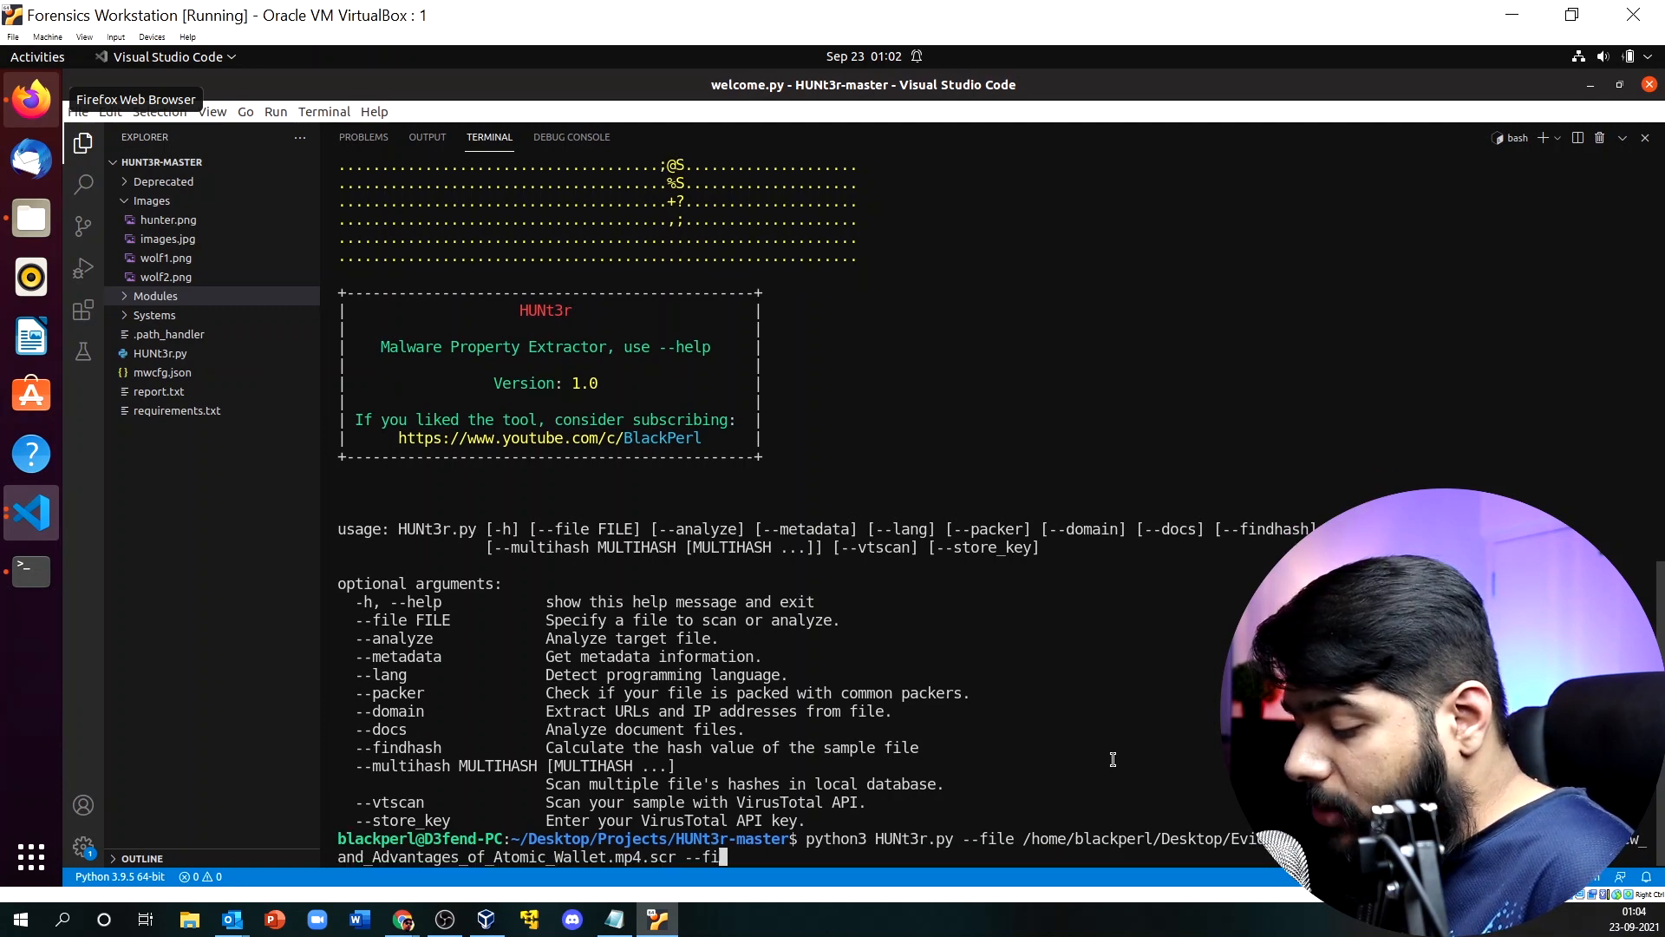
text(hash)
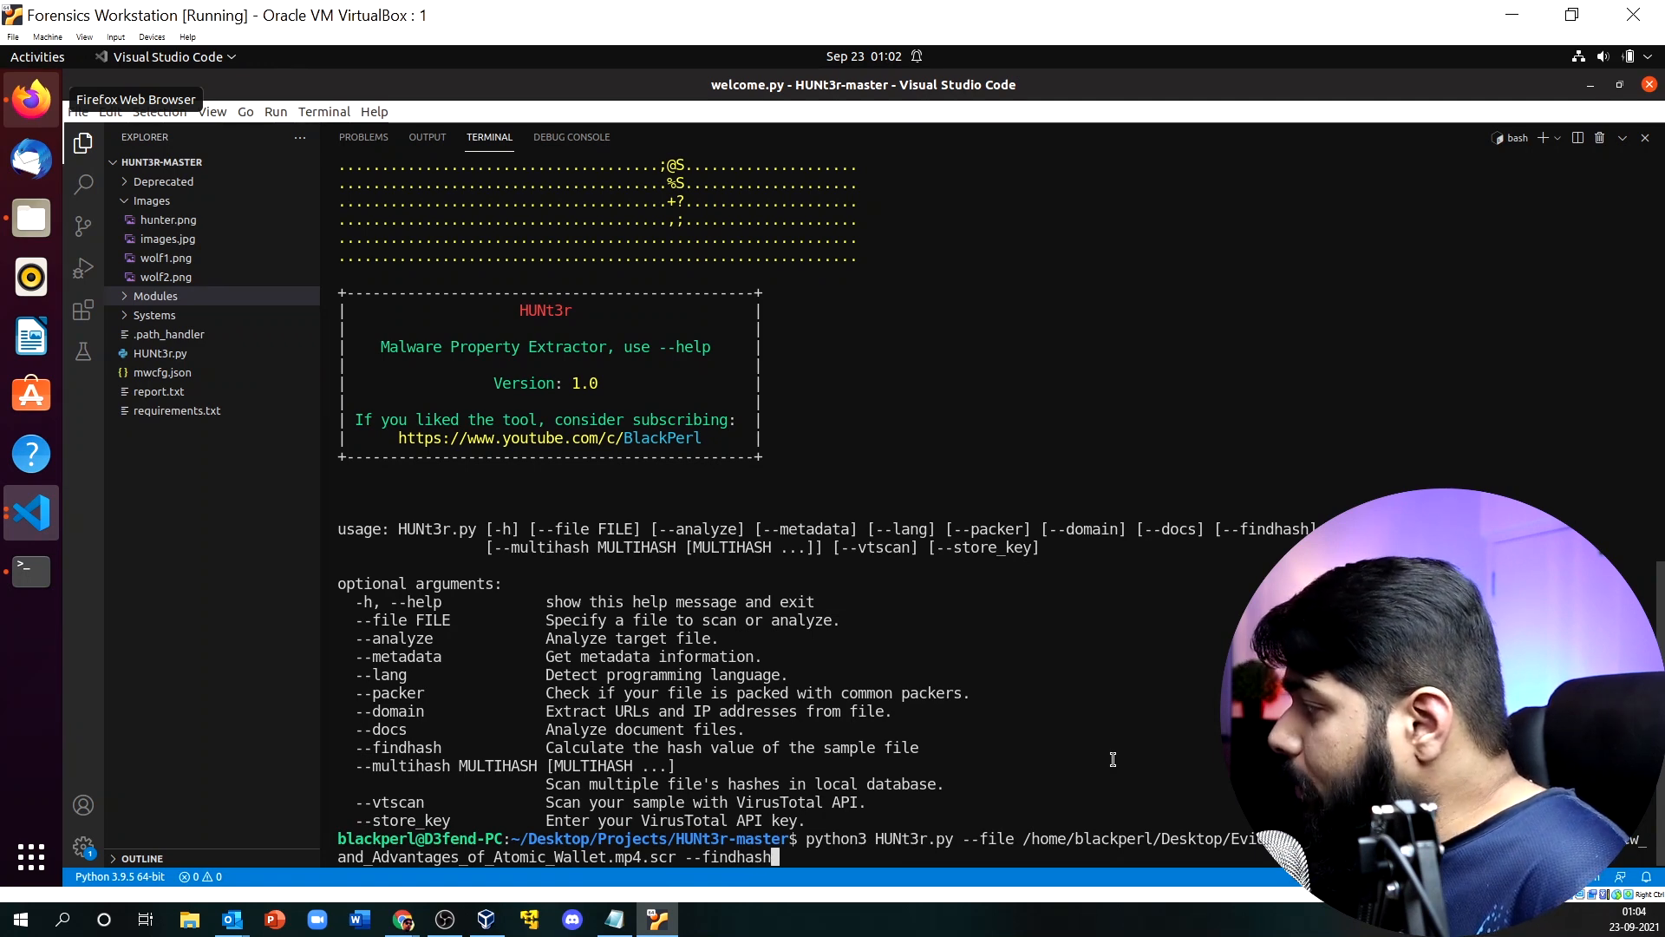
key(Return)
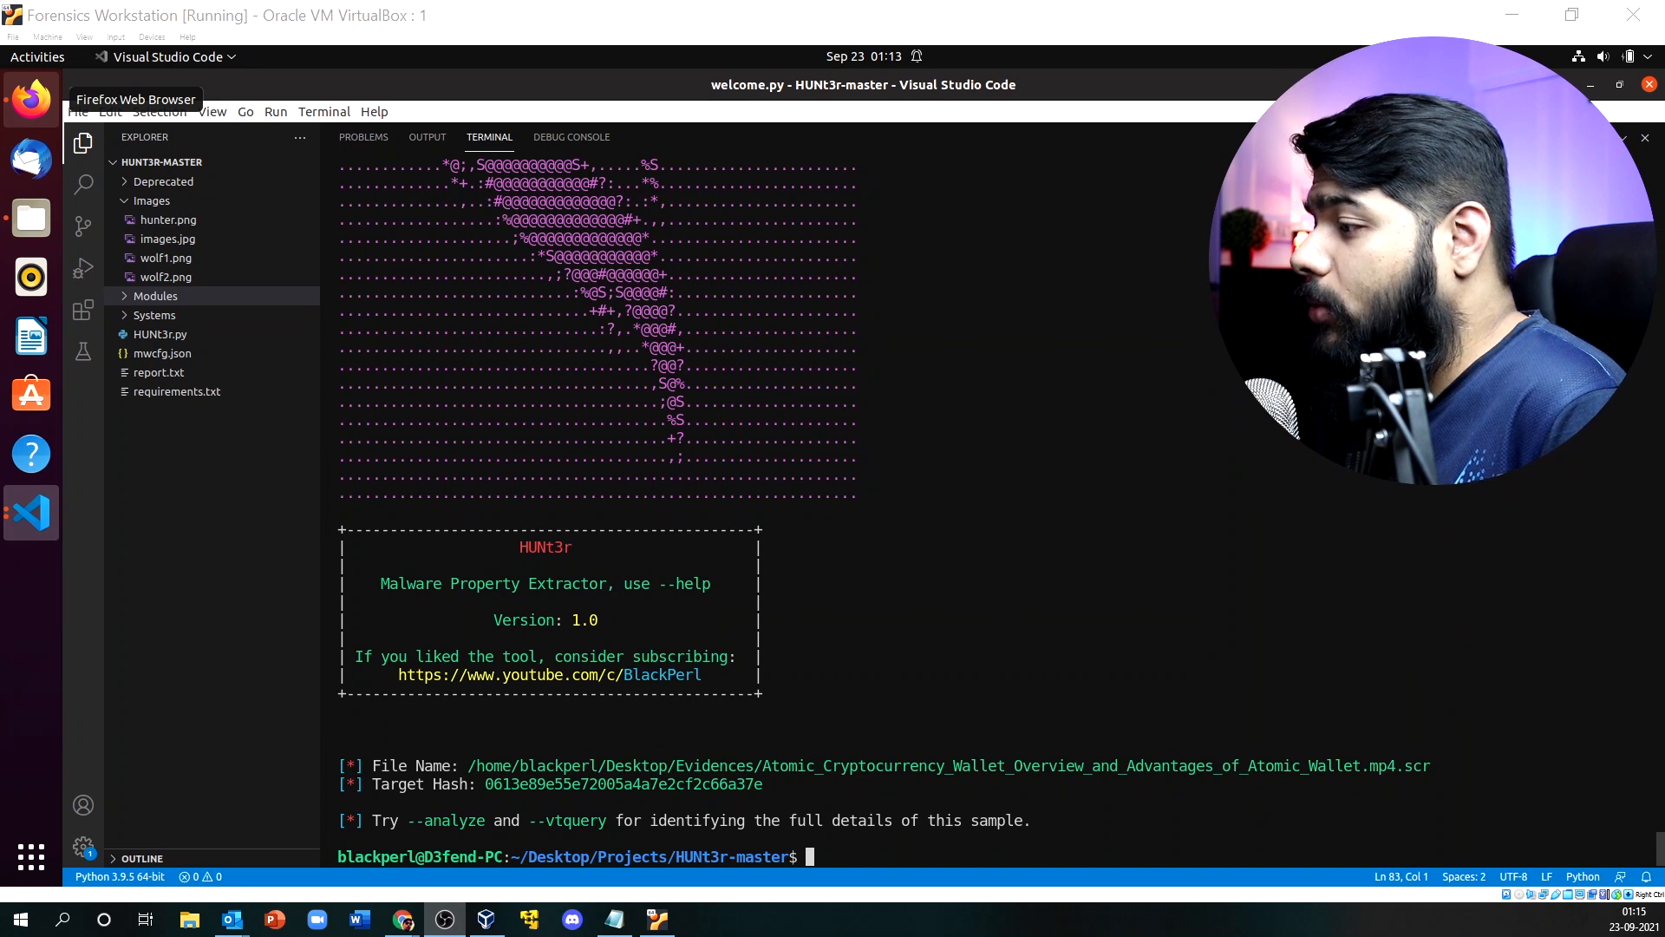
Recall the HUNt3r.py command, replace --findhash with --vtscan and run it to scan the .scr sample with VirusTotal.
click(823, 859)
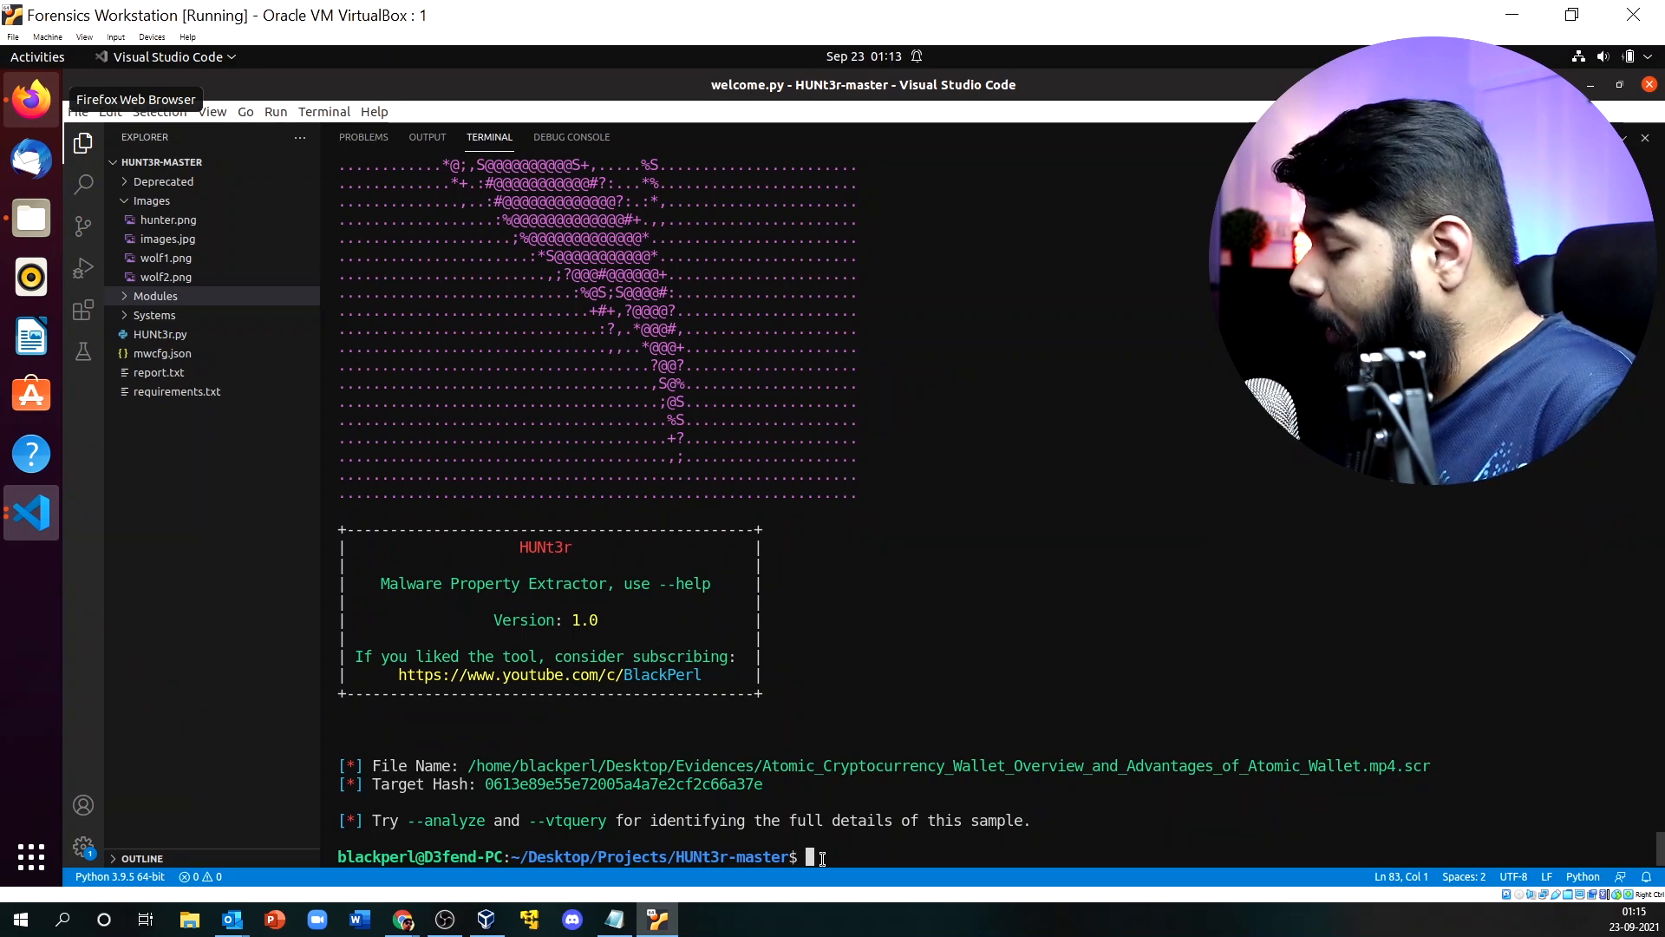
key(Up)
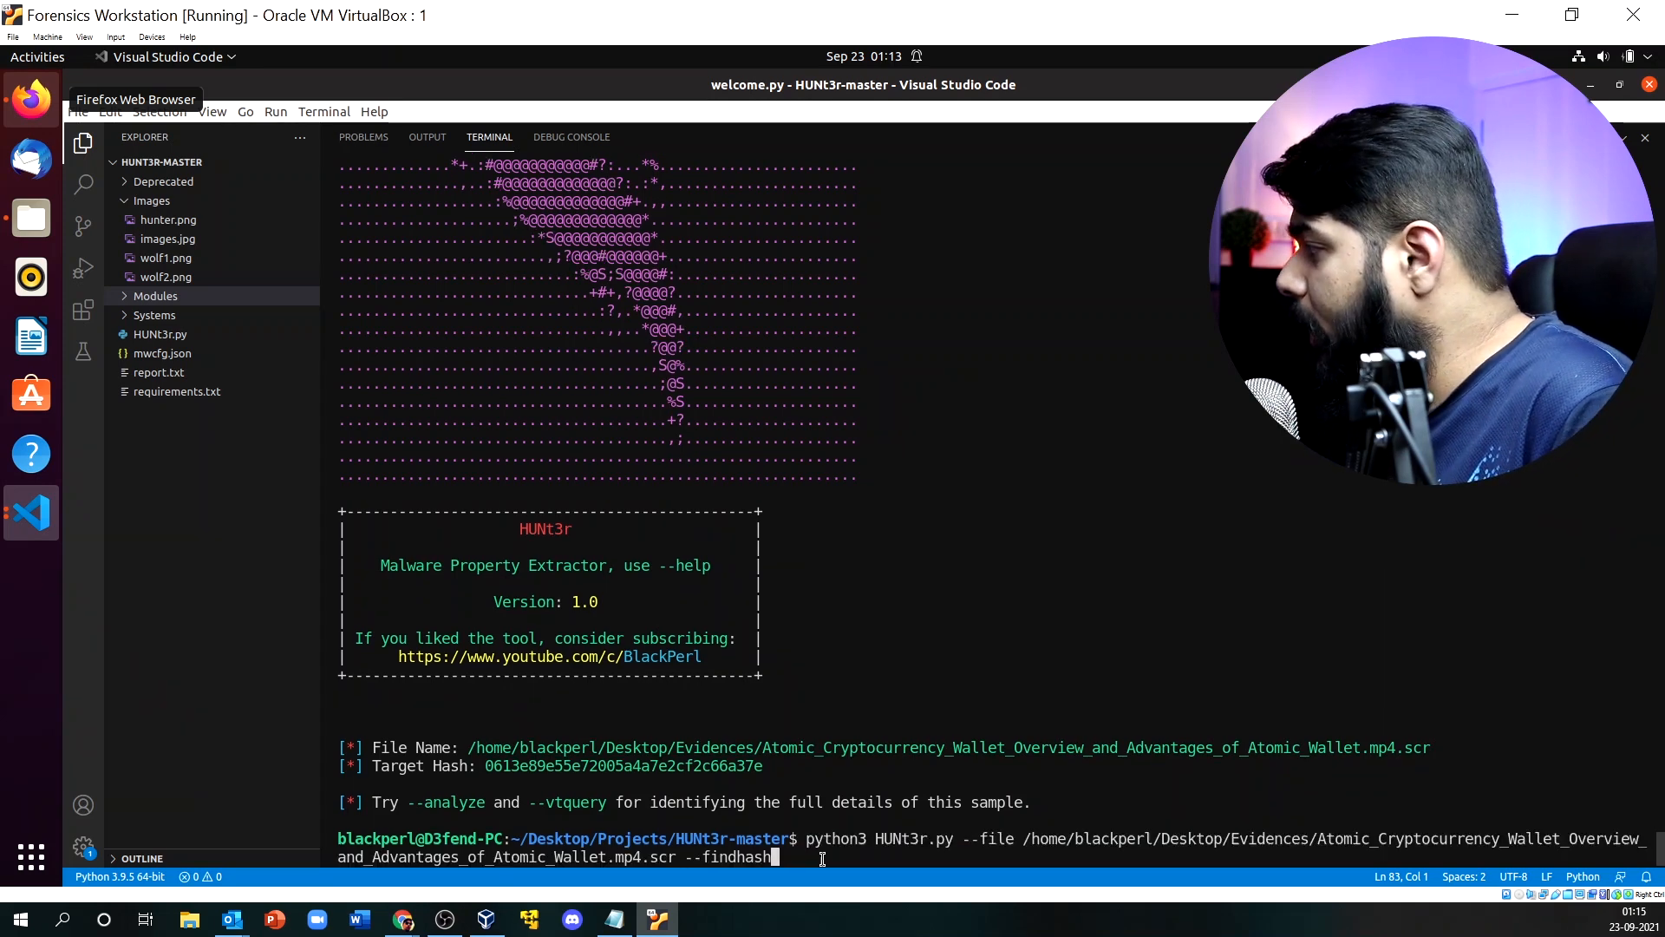
key(BackSpace)
key(BackSpace)
key(BackSpace)
key(BackSpace)
key(BackSpace)
key(BackSpace)
key(BackSpace)
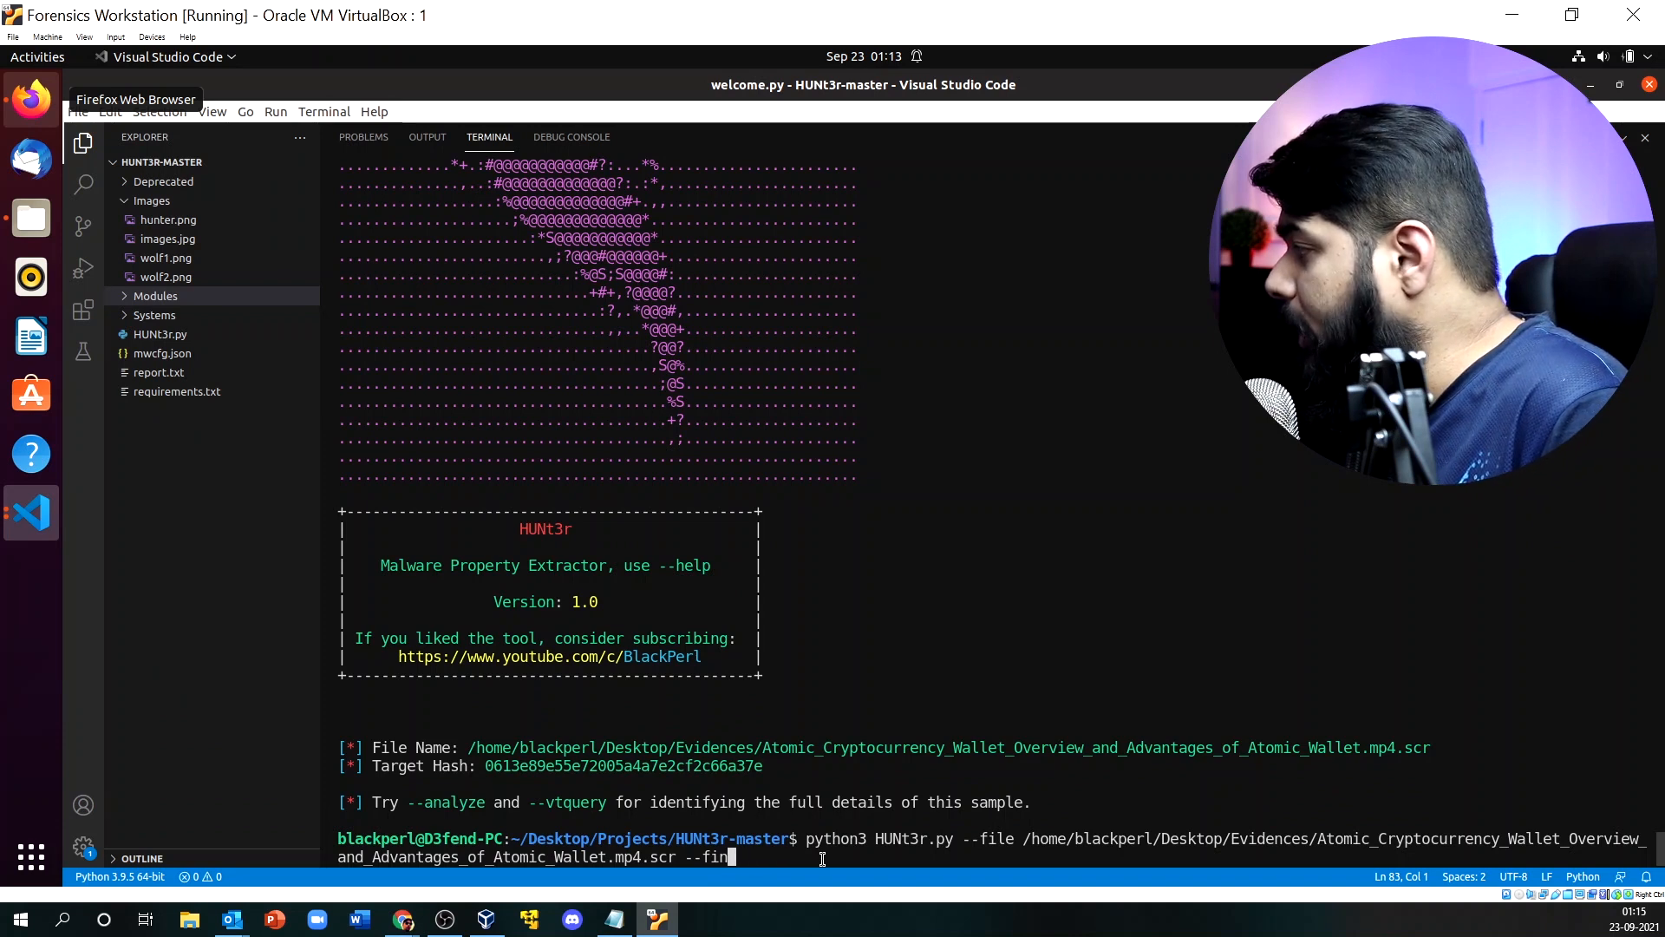
key(BackSpace)
text(vtscan)
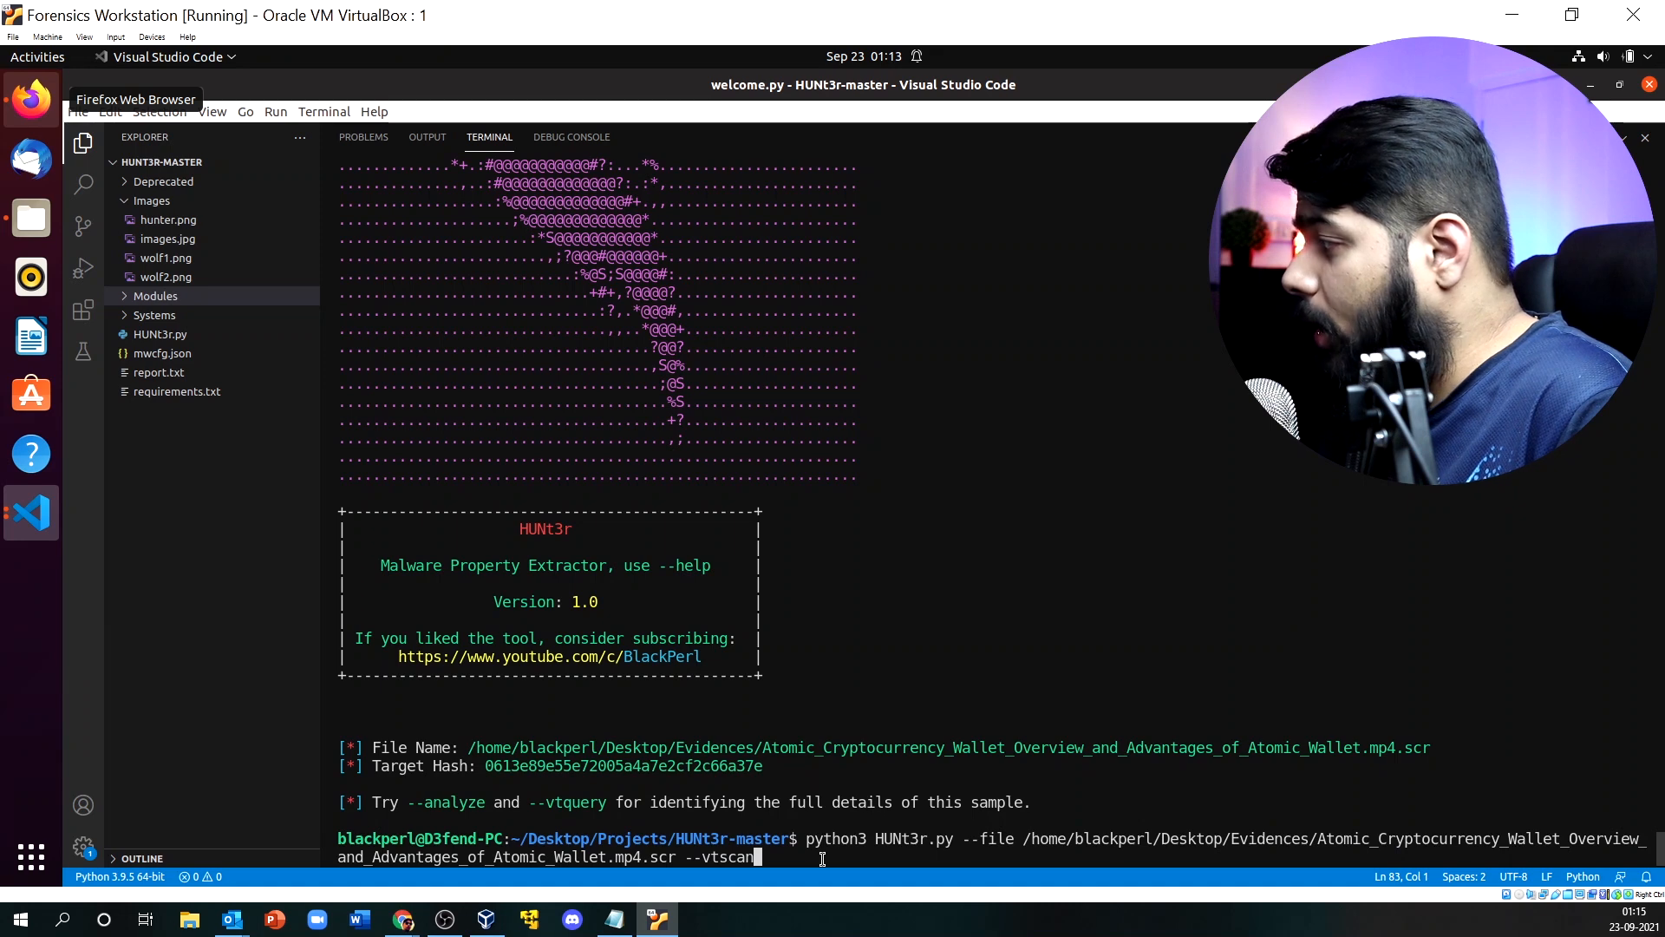
key(Return)
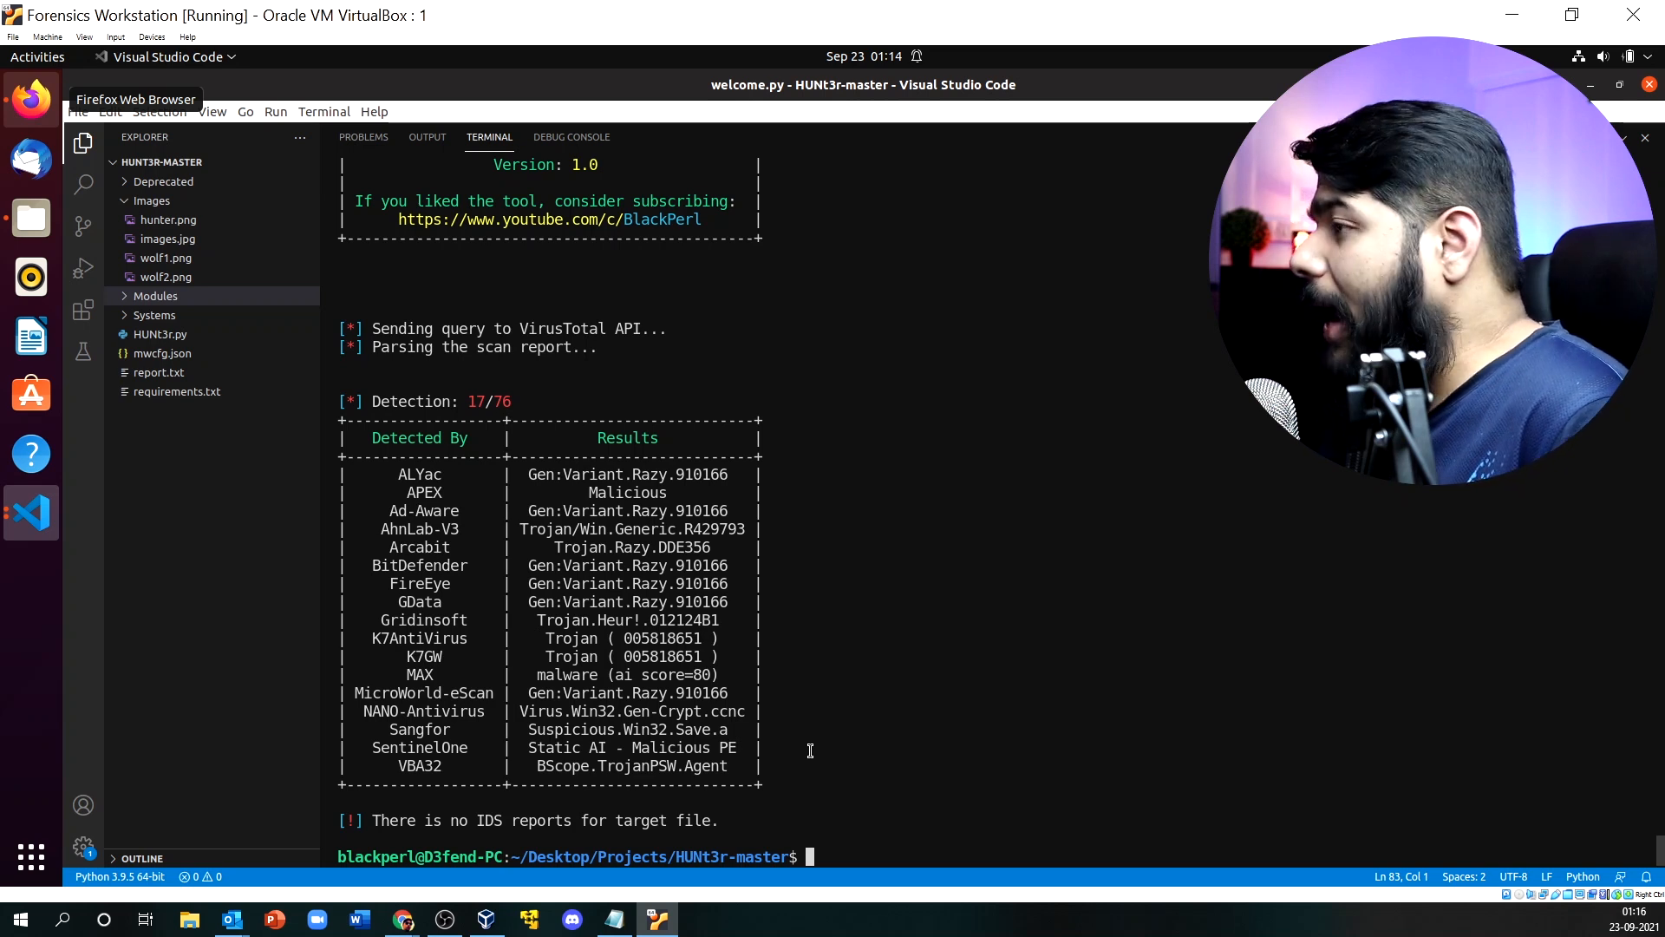
Recall the VirusTotal scan command, strip it back to python3 HUNt3r.py and try to run it with the help argument.
key(Up)
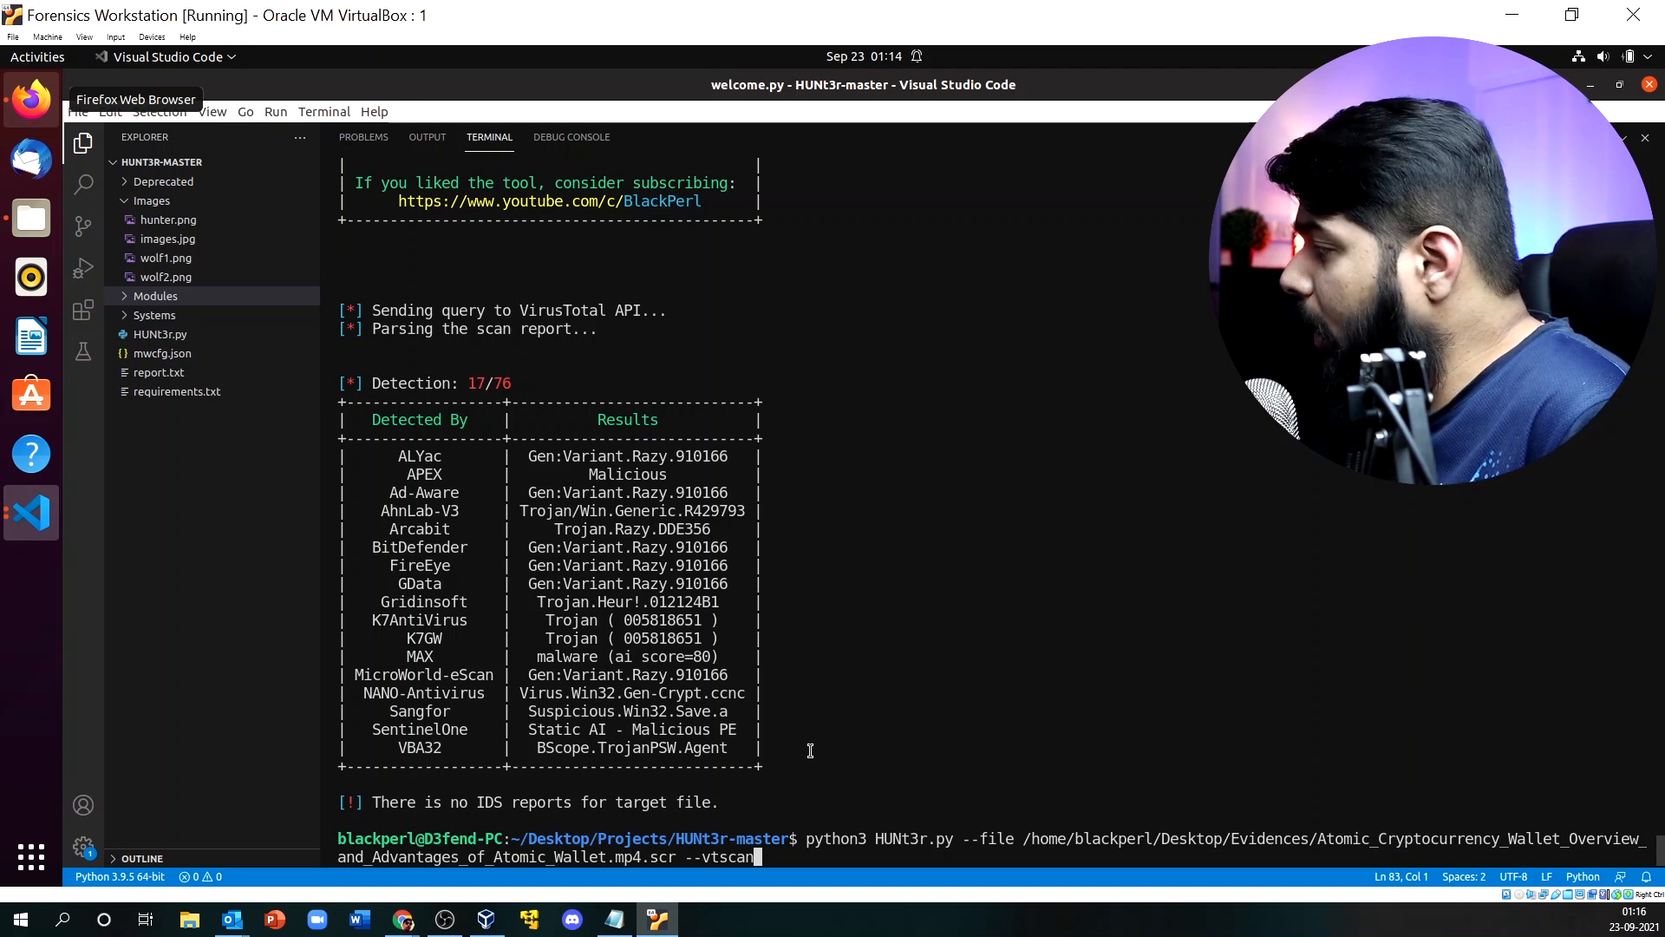
key(BackSpace)
key(BackSpace)
key(BackSpace)
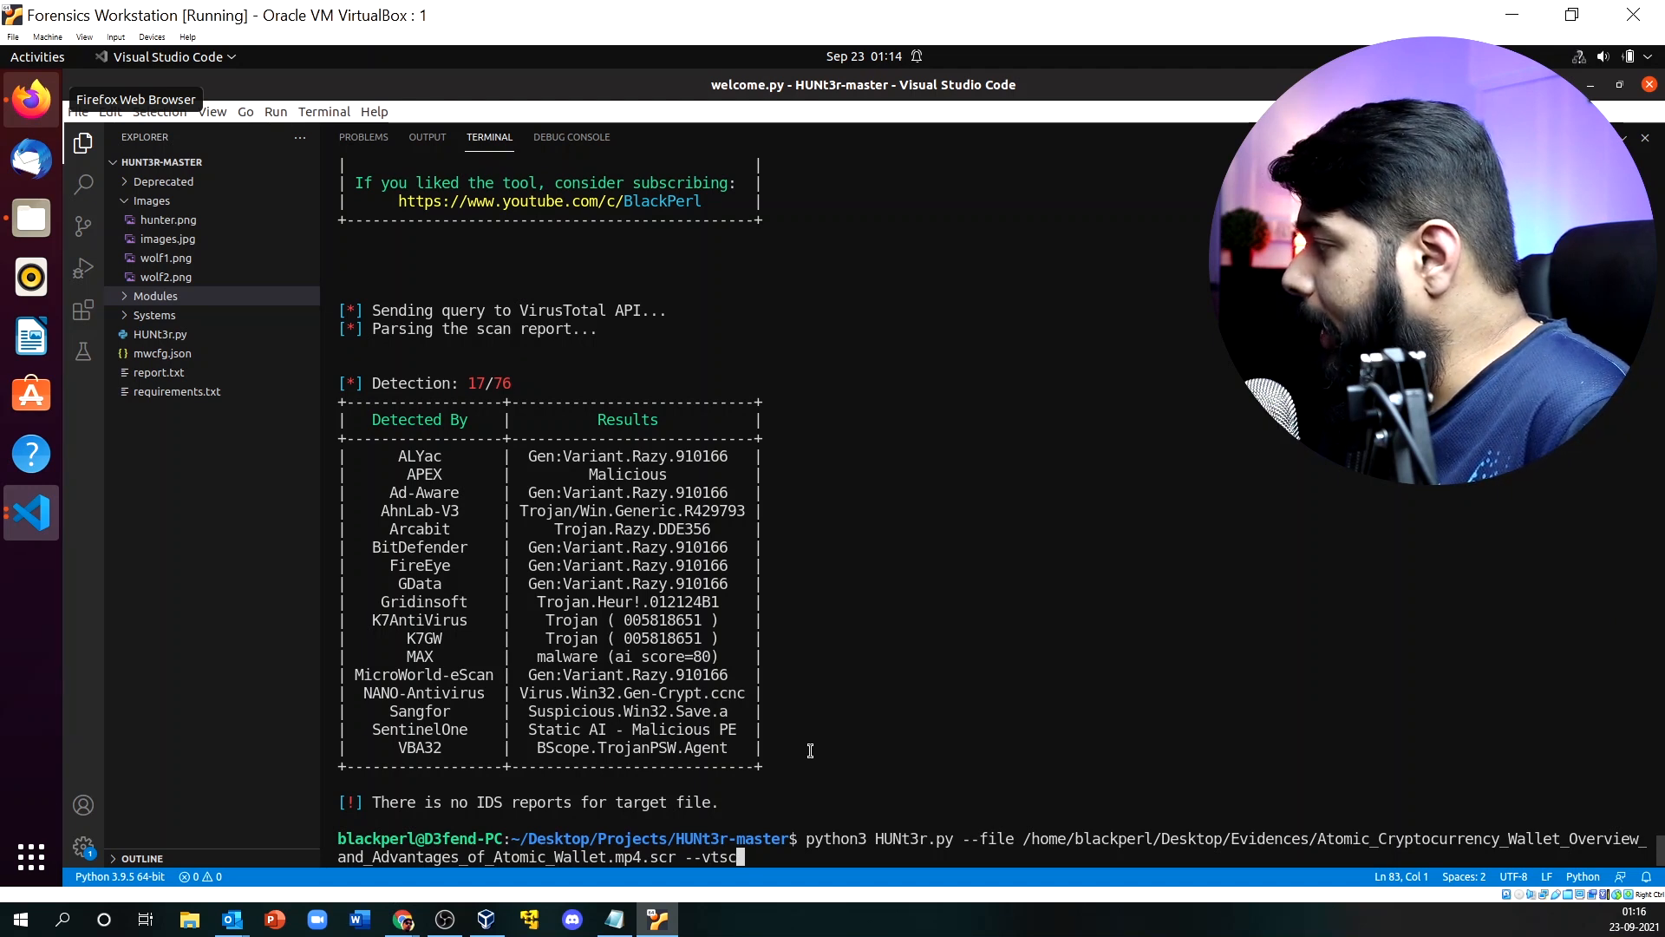
key(BackSpace)
key(BackSpace)
key(BackSpace)
key(BackSpace)
key(BackSpace)
key(BackSpace)
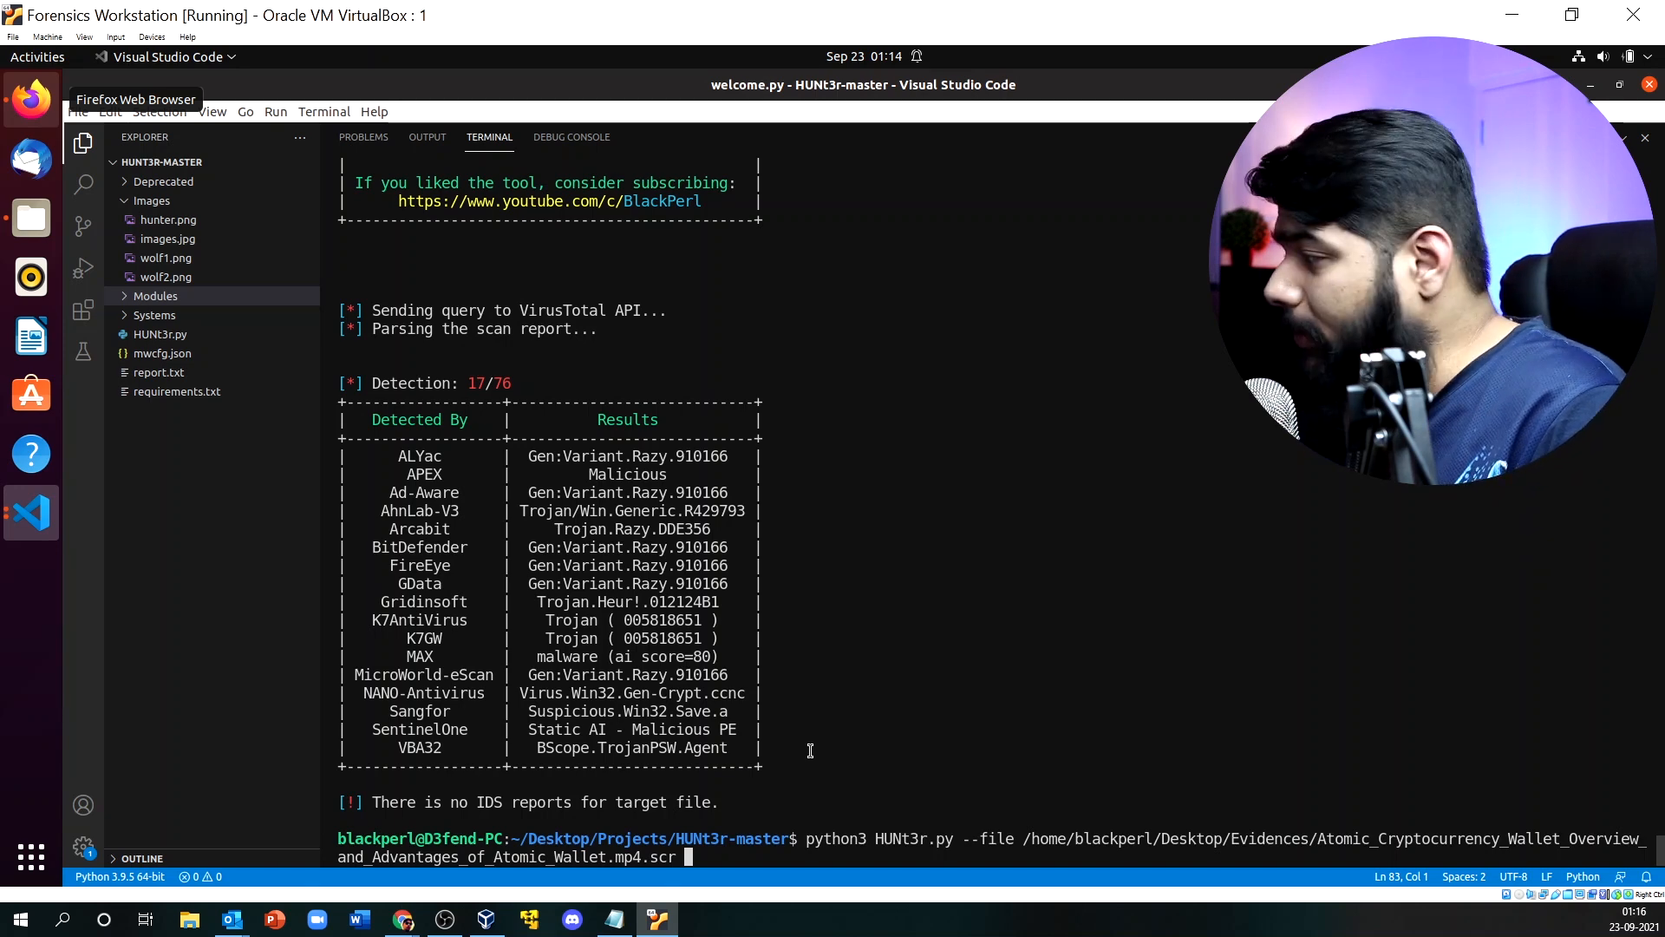
key(BackSpace)
key(BackSpace)
key(BackSpace)
key(BackSpace)
key(BackSpace)
key(BackSpace)
key(BackSpace)
key(BackSpace)
key(BackSpace)
key(BackSpace)
key(BackSpace)
key(BackSpace)
key(BackSpace)
key(BackSpace)
key(BackSpace)
key(BackSpace)
key(BackSpace)
key(BackSpace)
key(BackSpace)
key(BackSpace)
key(BackSpace)
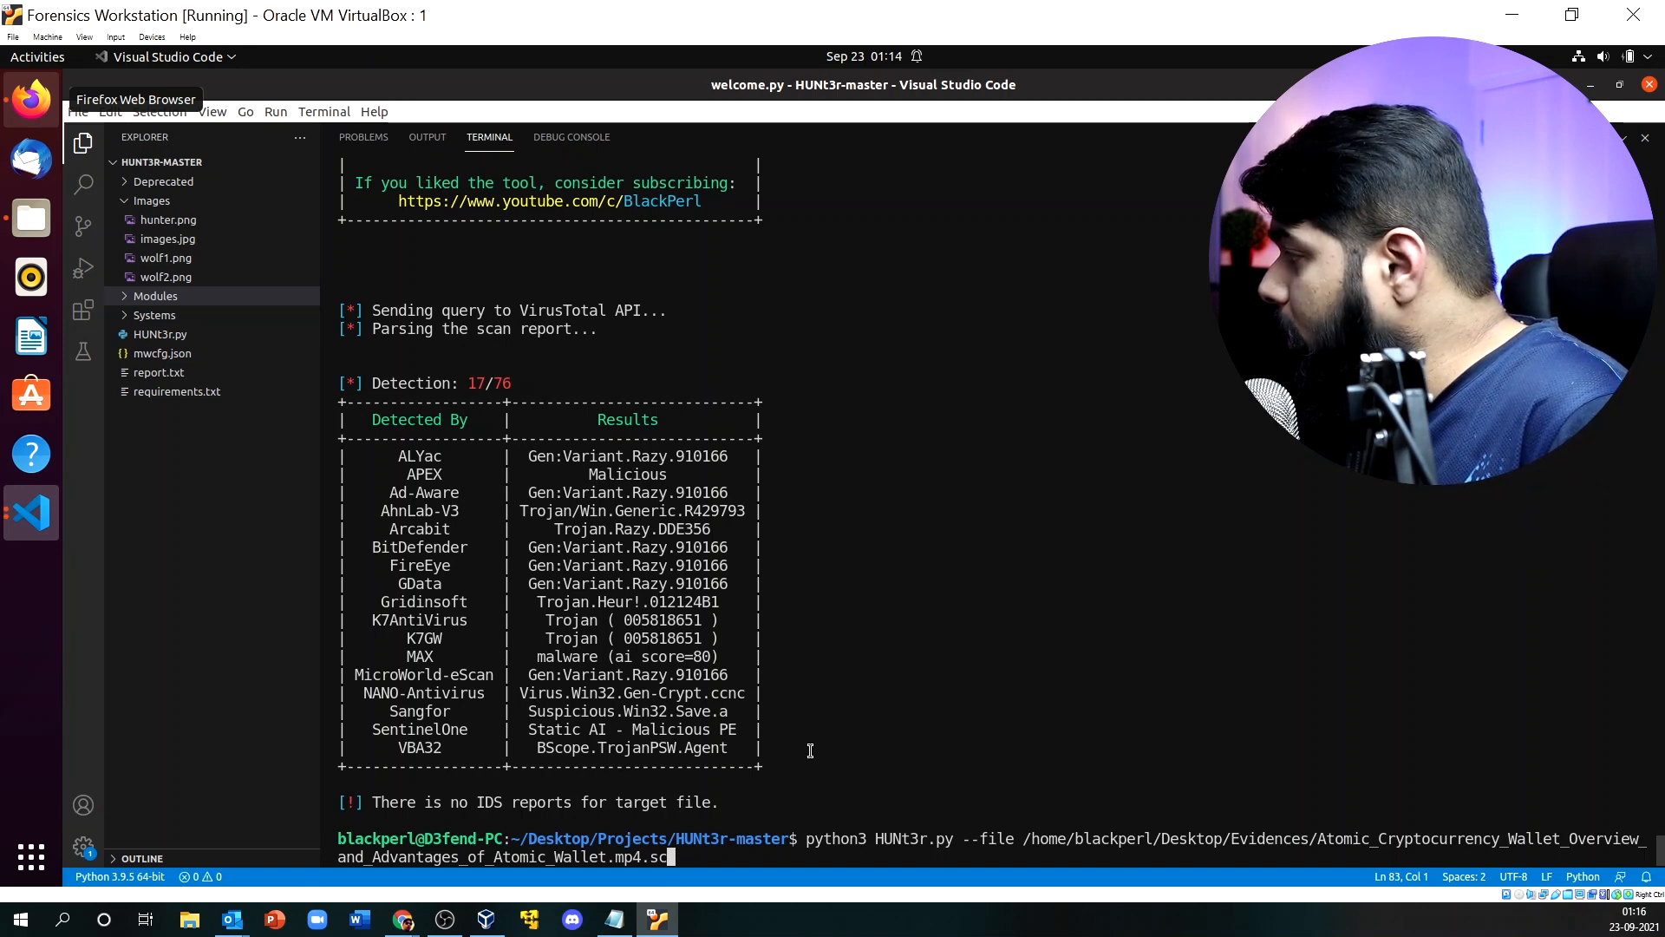
key(BackSpace)
key(BackSpace)
key(BackSpace)
key(BackSpace)
key(BackSpace)
key(BackSpace)
key(BackSpace)
key(BackSpace)
key(BackSpace)
key(BackSpace)
key(BackSpace)
key(BackSpace)
key(BackSpace)
key(BackSpace)
key(BackSpace)
key(BackSpace)
key(BackSpace)
key(BackSpace)
key(BackSpace)
key(BackSpace)
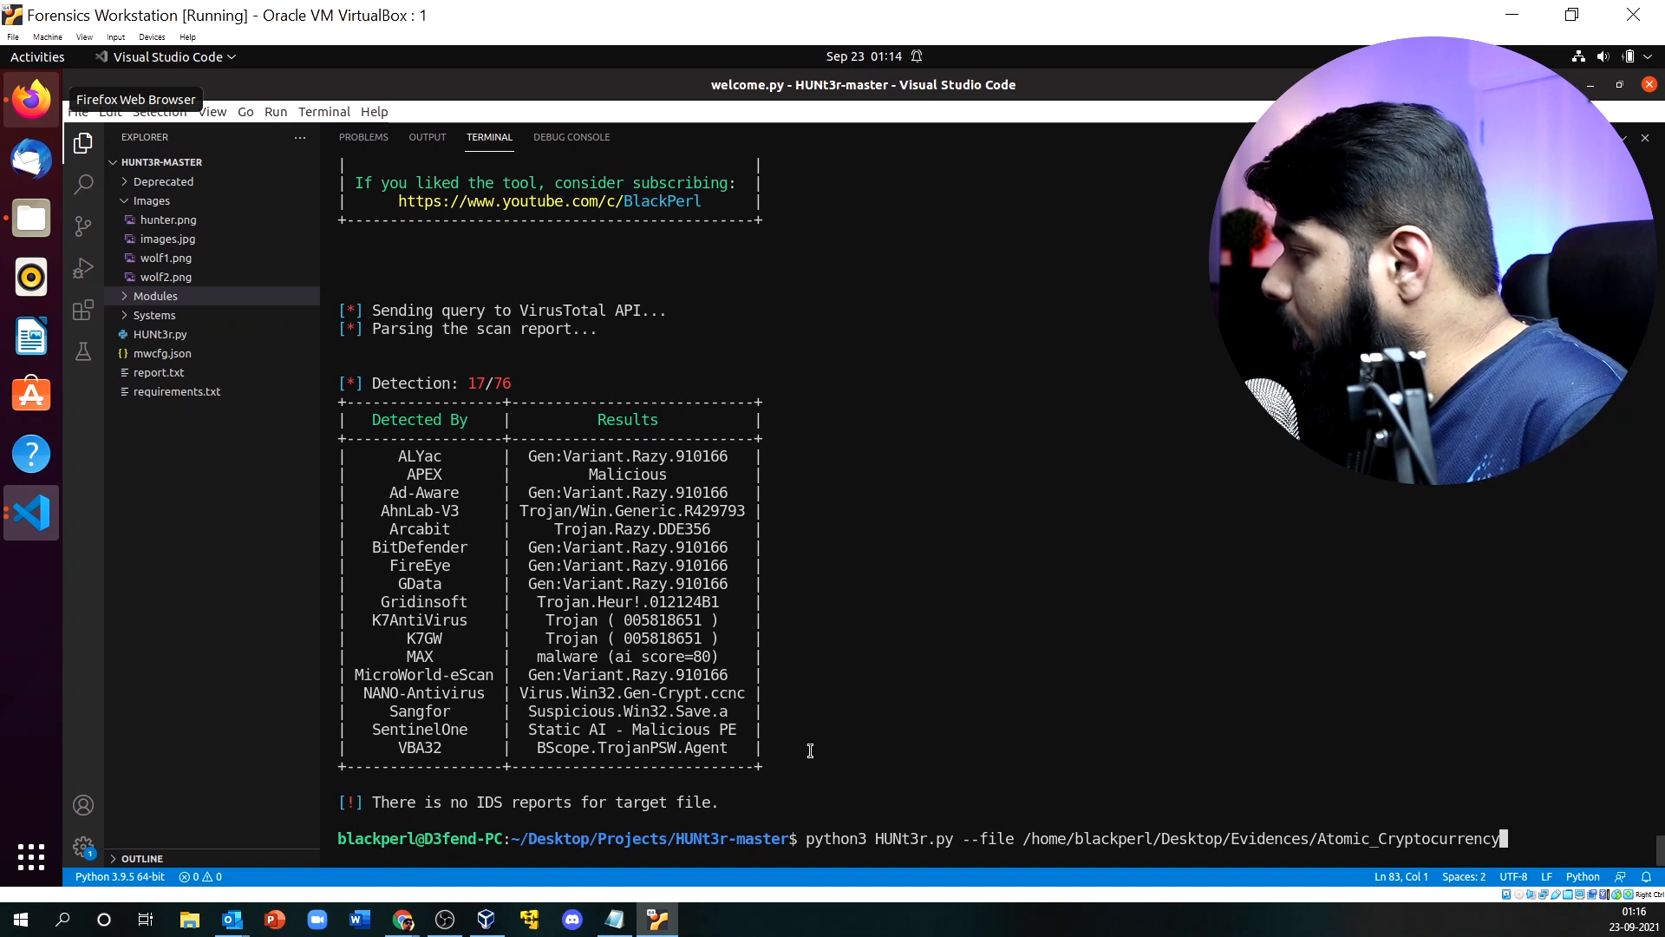
key(BackSpace)
key(BackSpace)
key(BackSpace)
key(BackSpace)
key(BackSpace)
key(BackSpace)
key(BackSpace)
key(BackSpace)
key(BackSpace)
key(BackSpace)
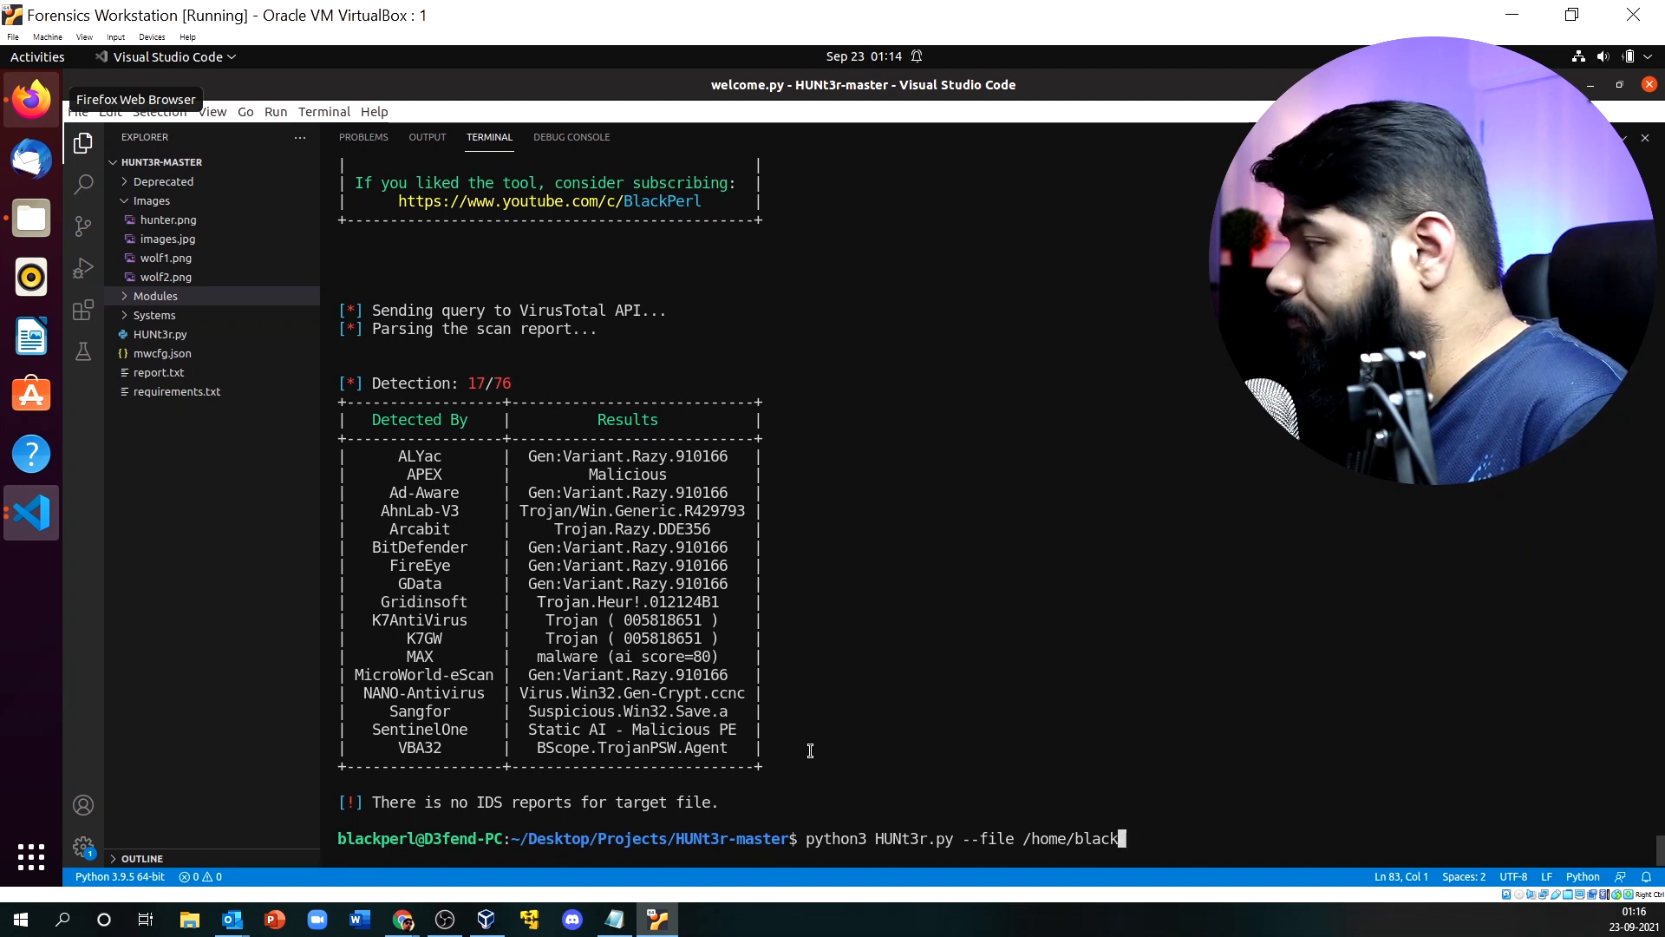
key(BackSpace)
key(BackSpace)
key(BackSpace)
key(BackSpace)
key(BackSpace)
key(BackSpace)
key(BackSpace)
key(BackSpace)
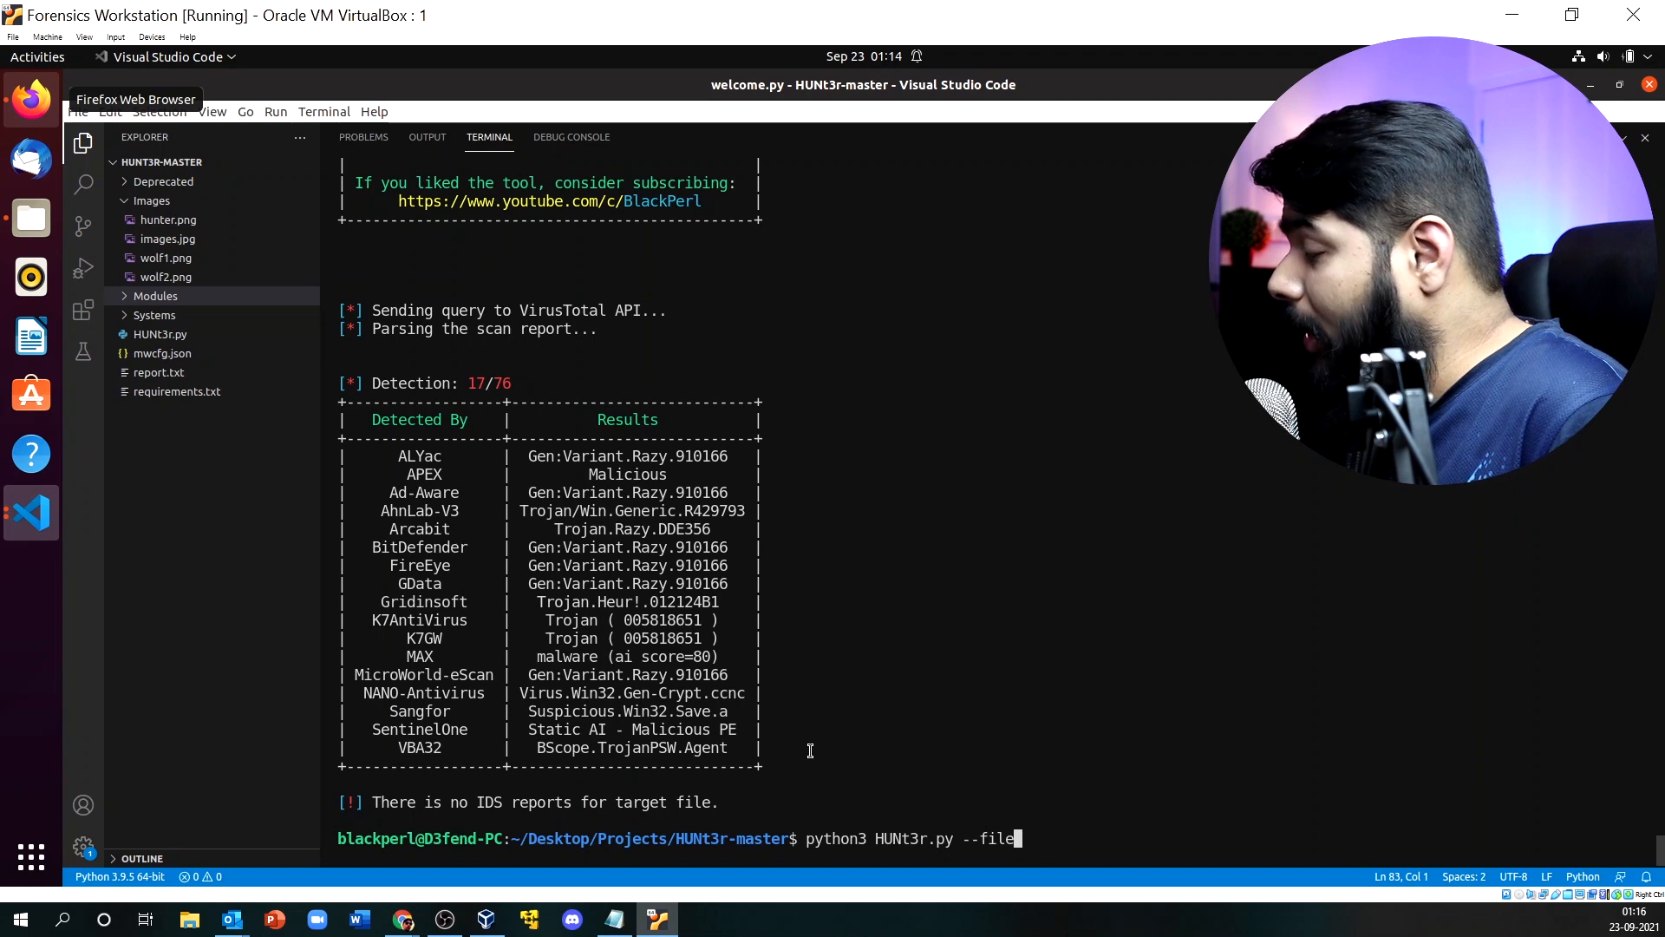
text(helpo)
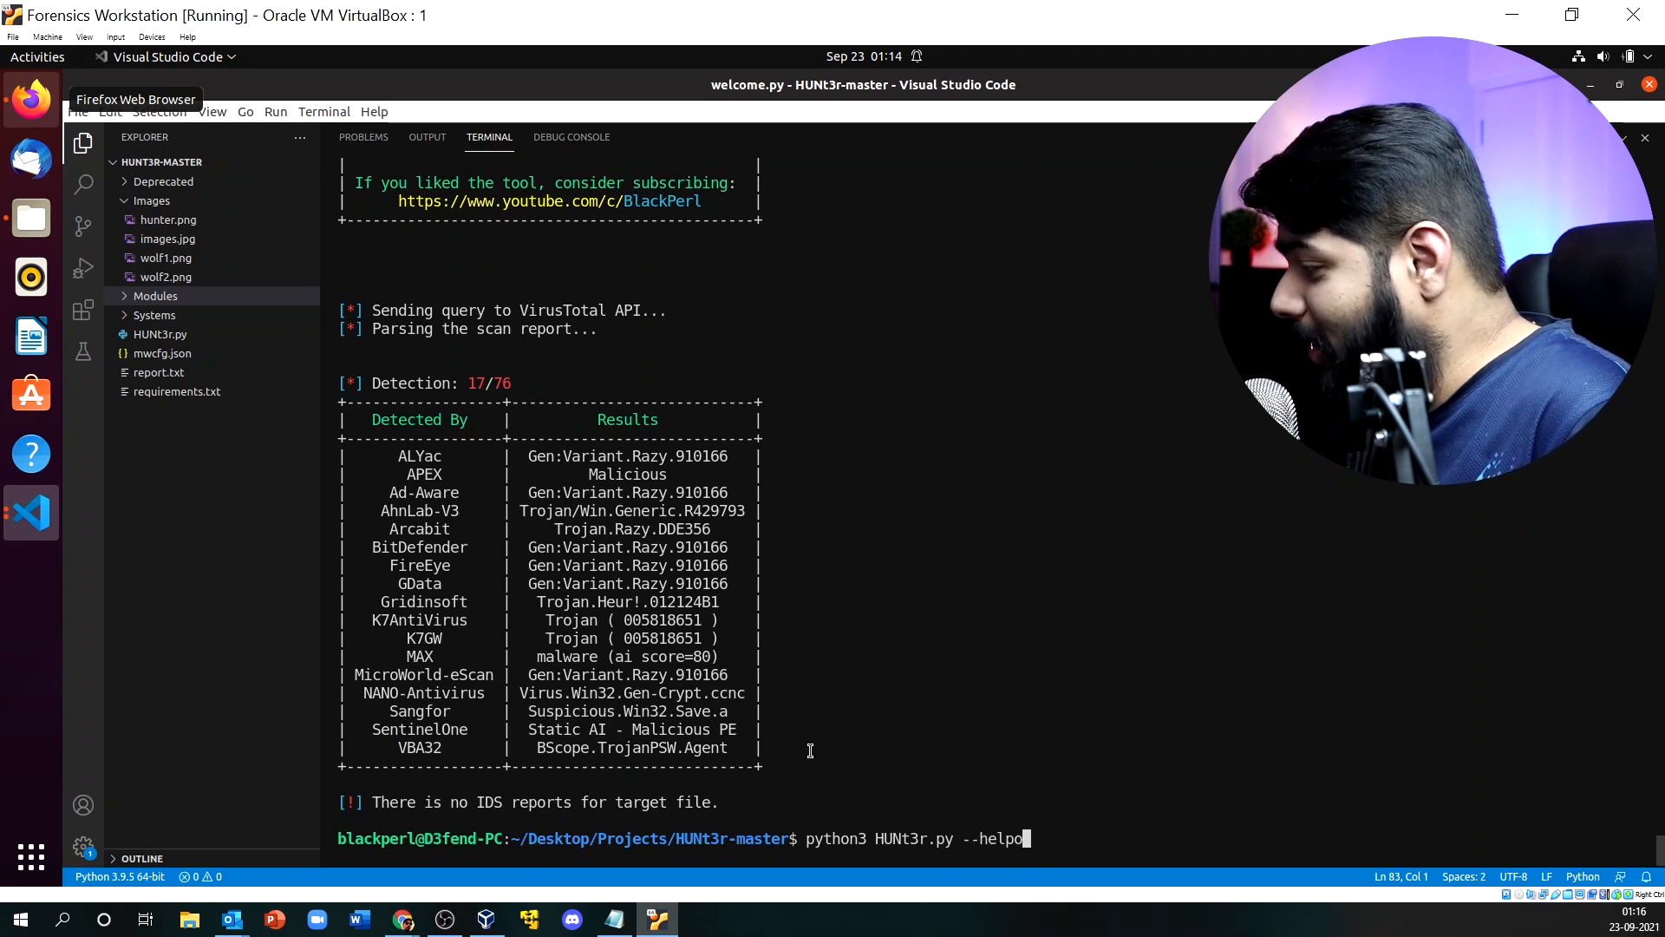
key(BackSpace)
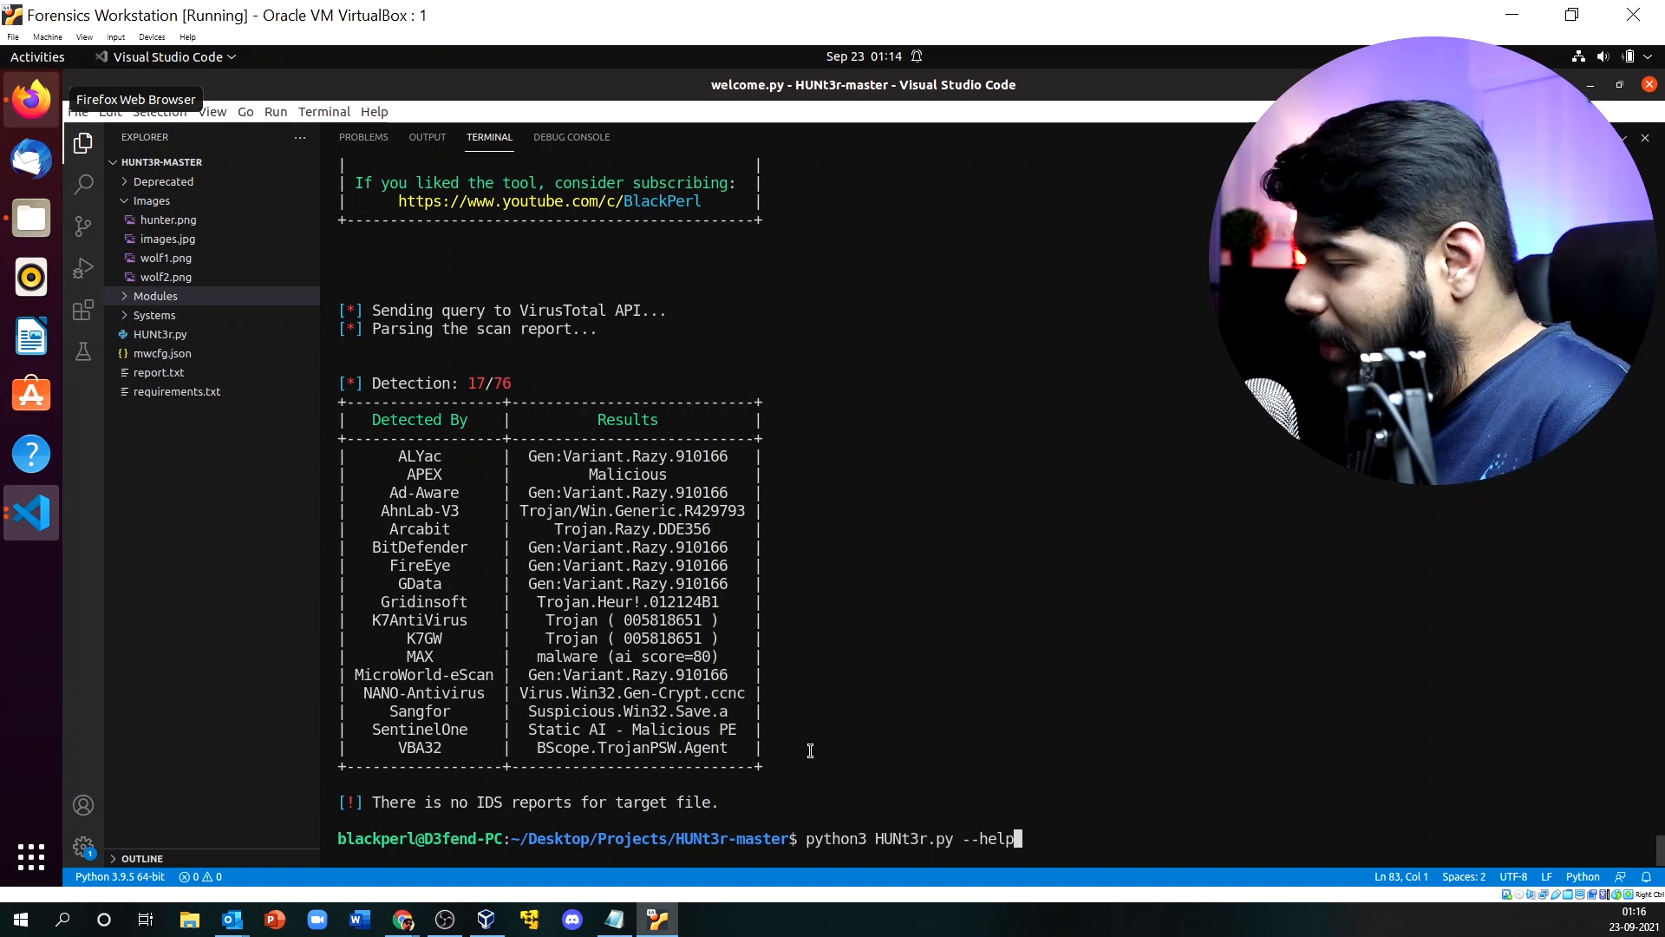
key(Return)
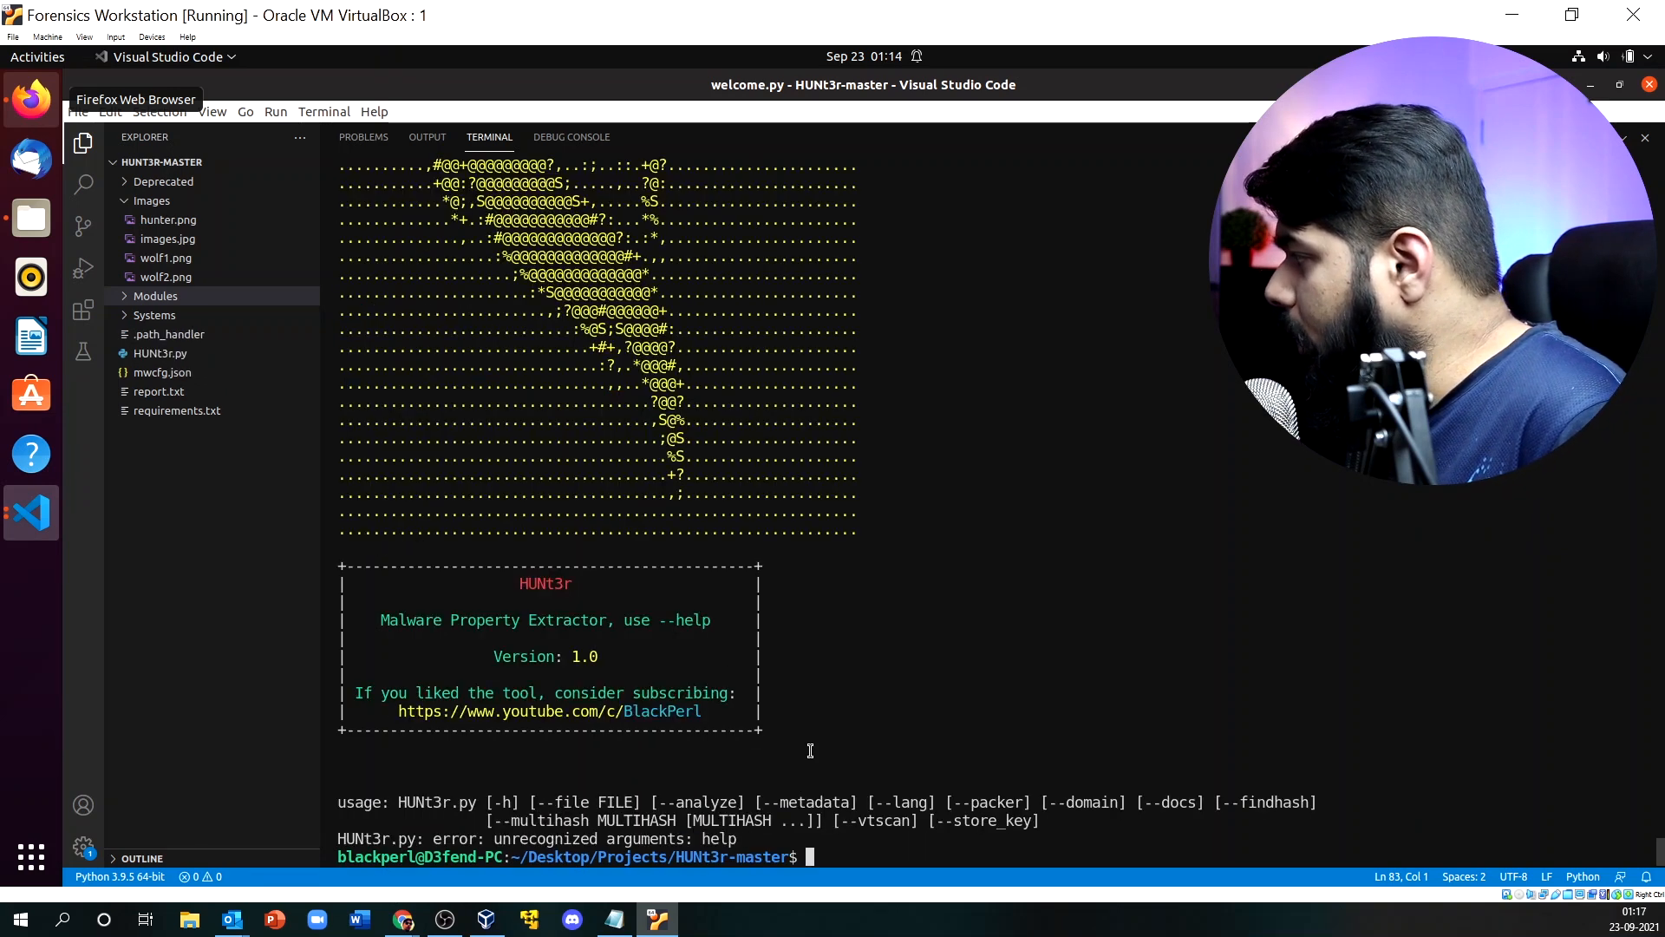
Recall the failed command, add the missing dashes so it reads python3 HUNt3r.py --help, and run it to list the options.
key(Up)
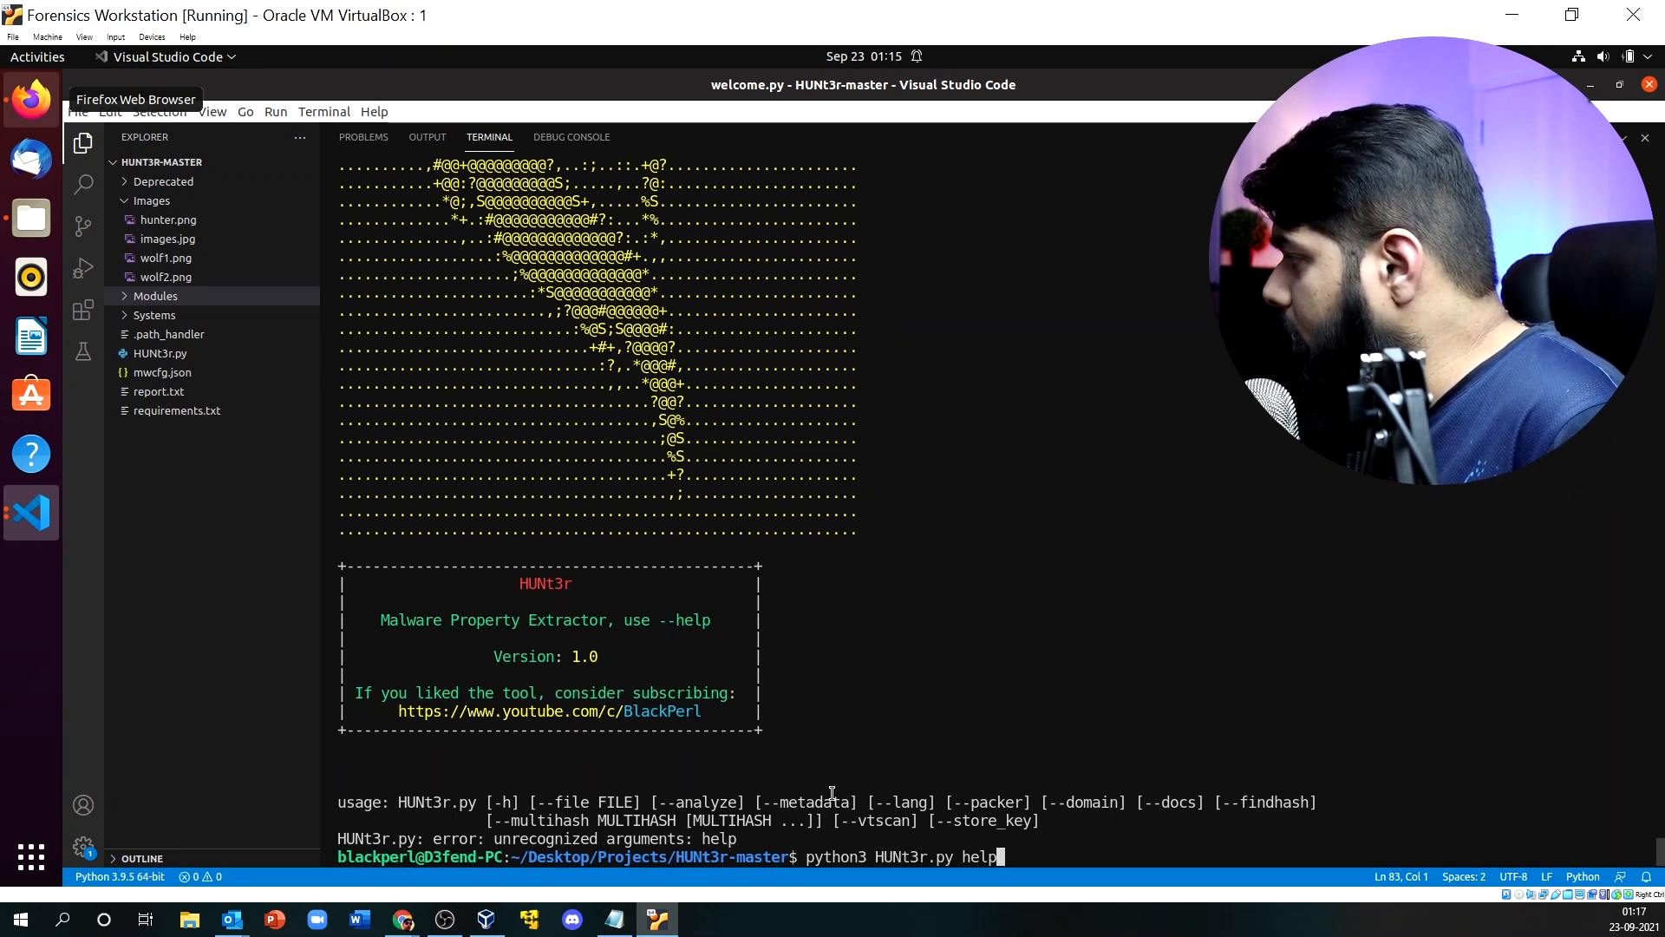
key(Left)
key(Left)
key(Left)
key(Left)
text(--)
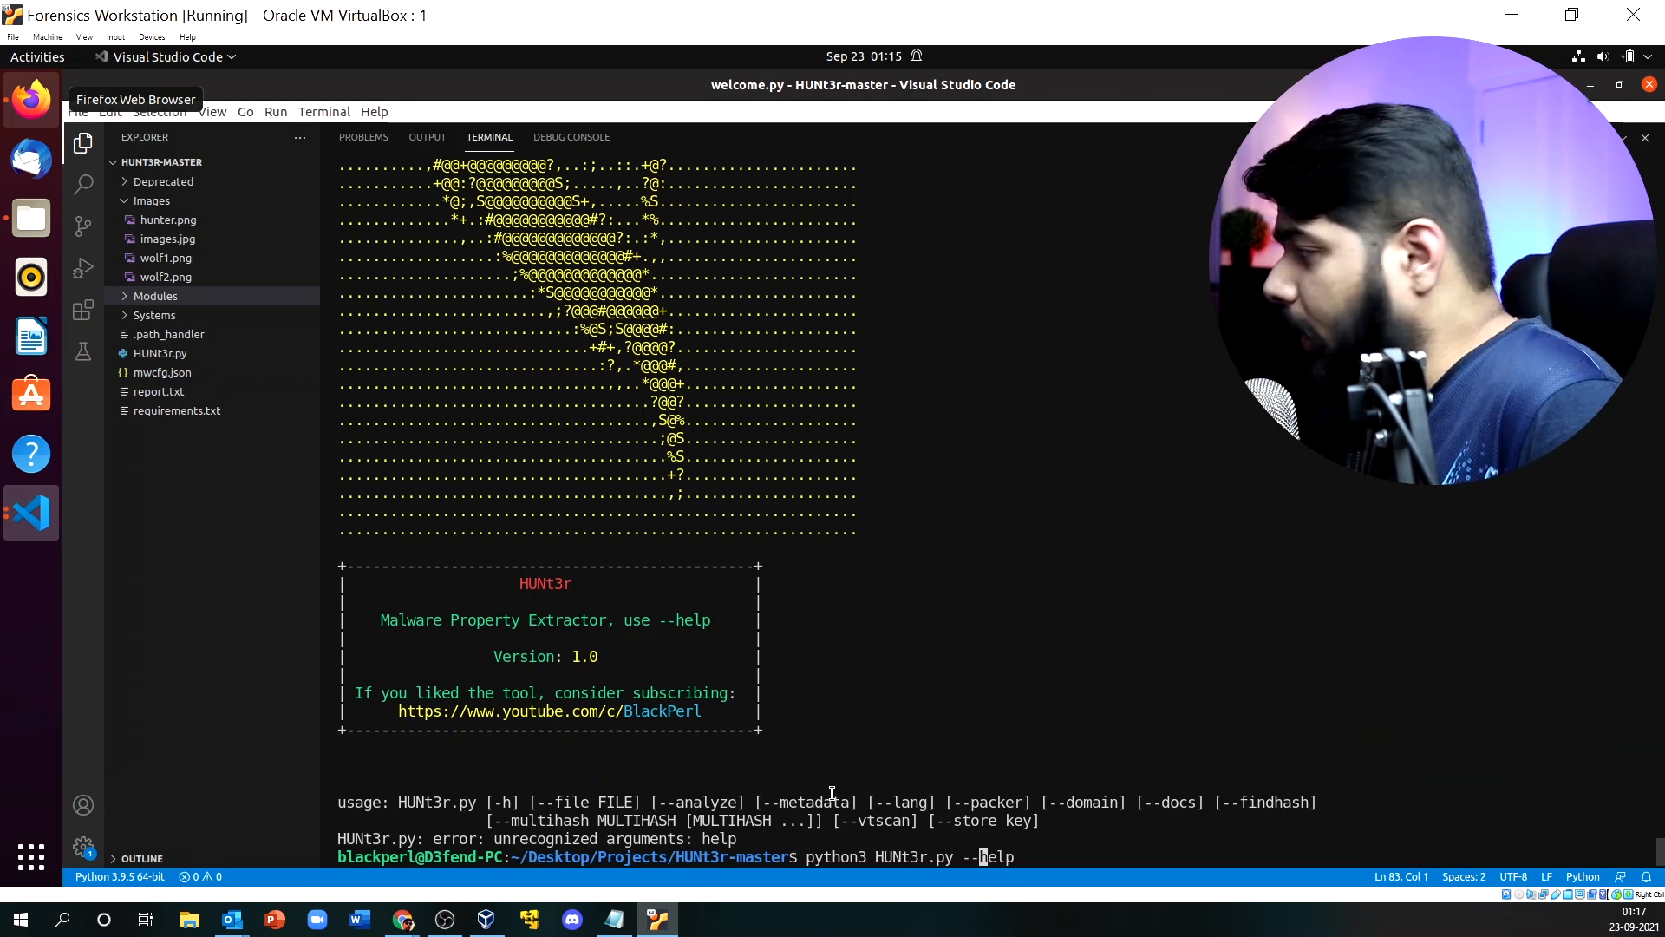
key(Return)
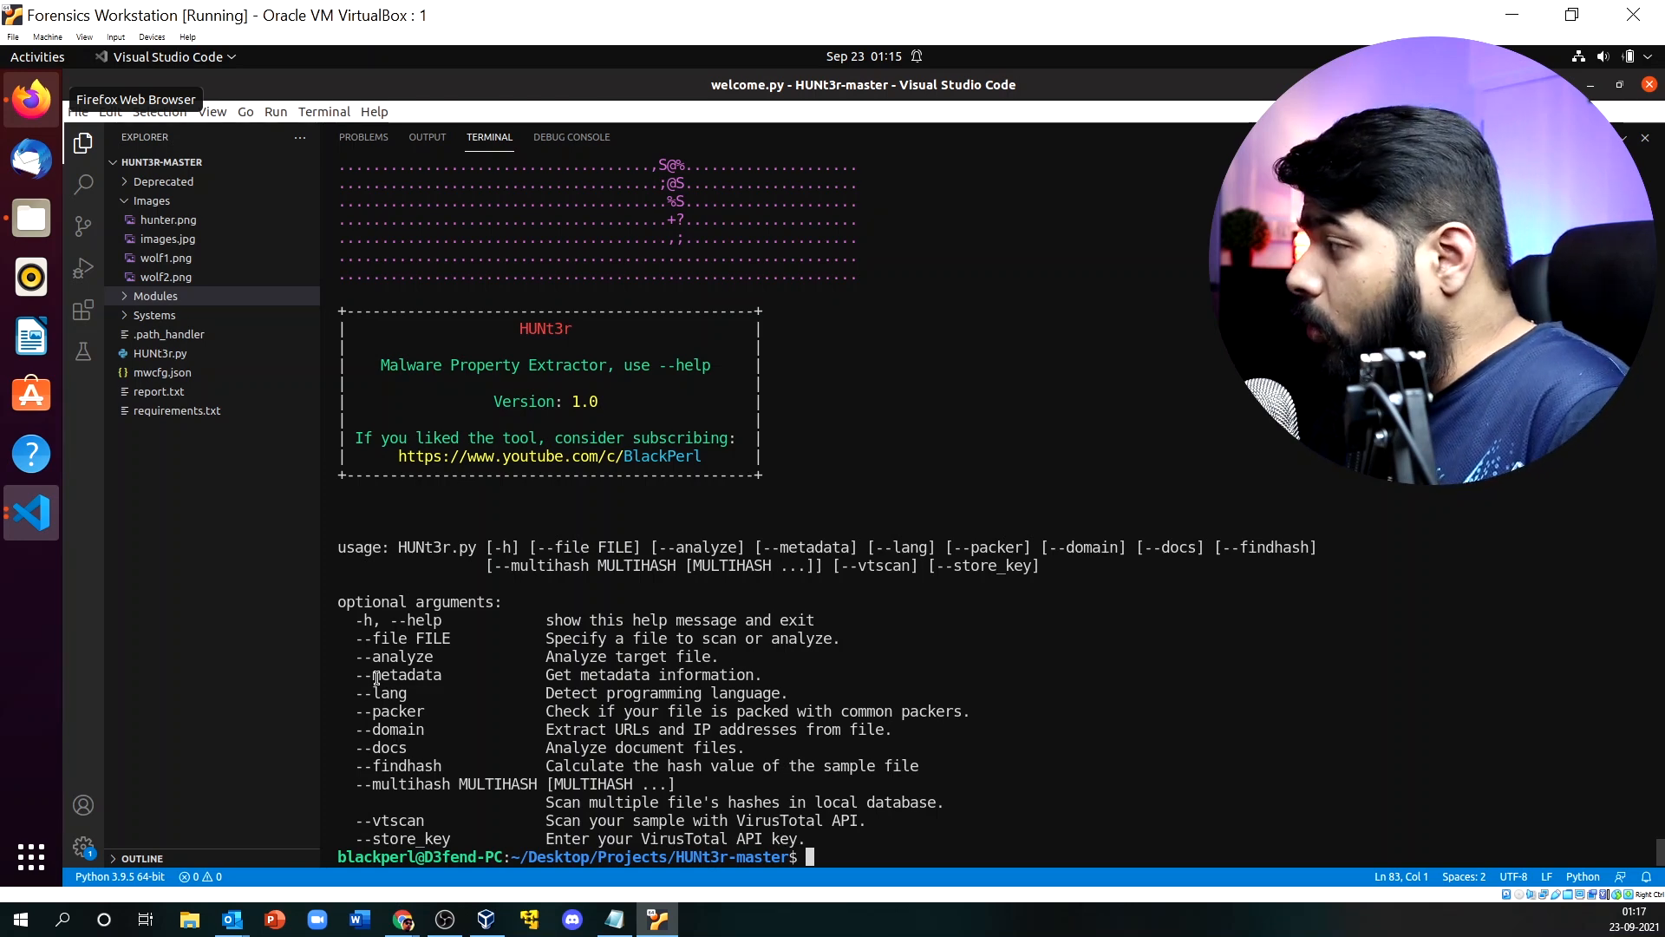
Recall the HUNt3r.py command for the .scr sample, replace --vtscan with --metadata and run it to extract the file's metadata.
key(Up)
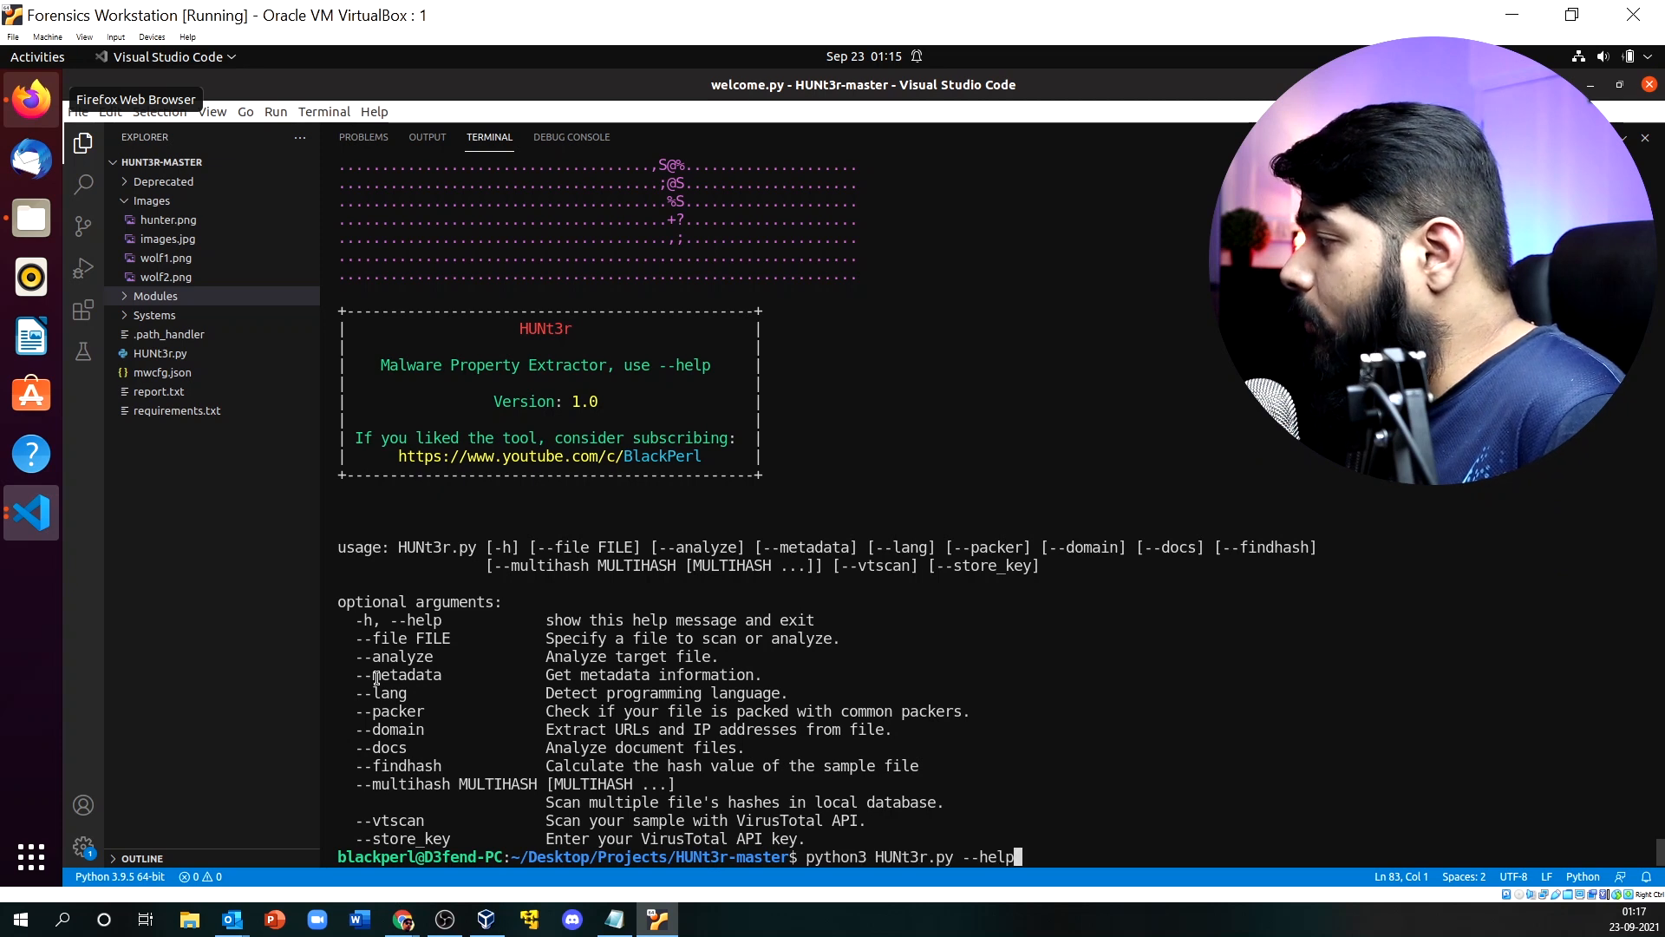
key(Up)
key(Up)
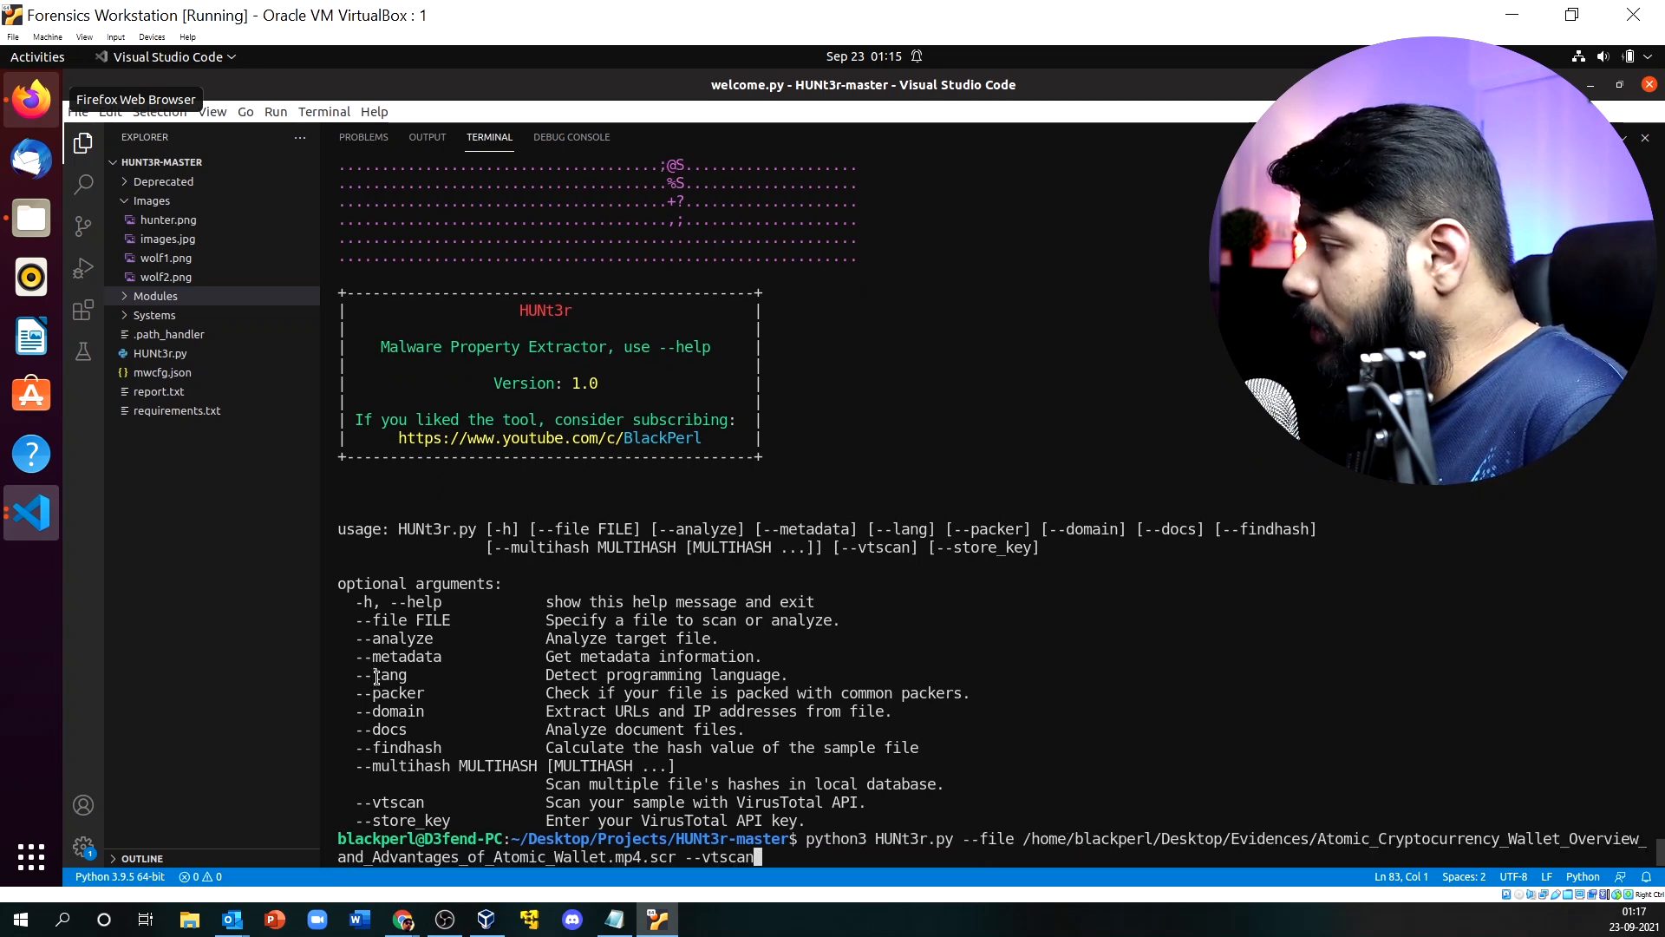
key(BackSpace)
key(BackSpace)
key(BackSpace)
key(BackSpace)
key(BackSpace)
key(BackSpace)
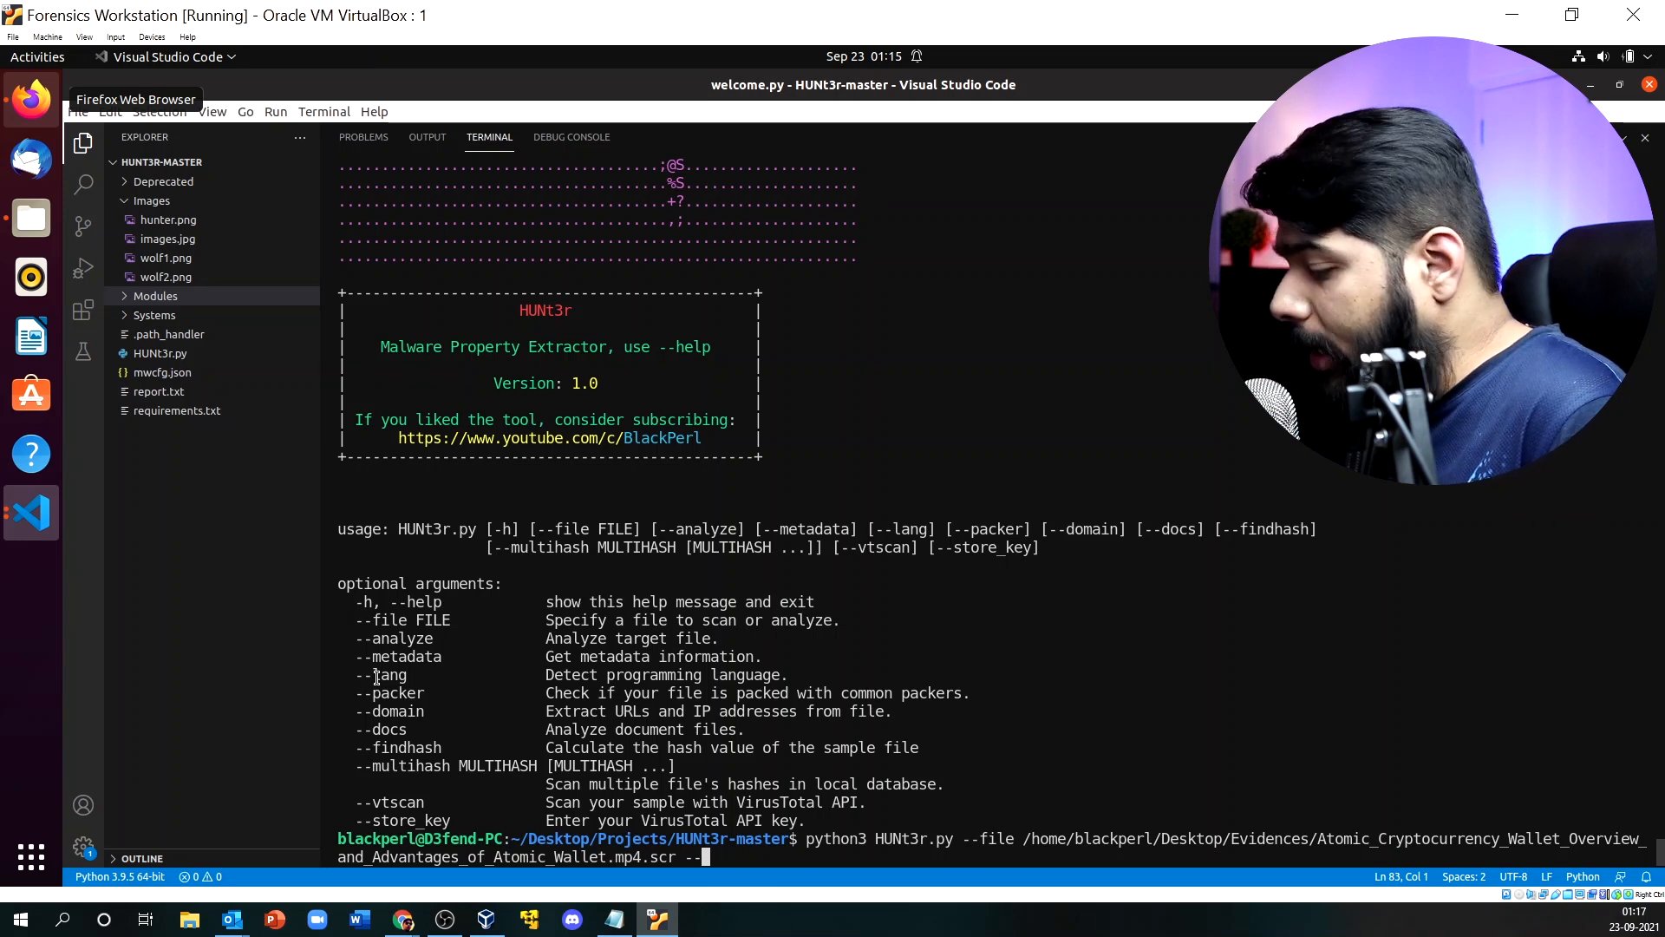
text(metadata)
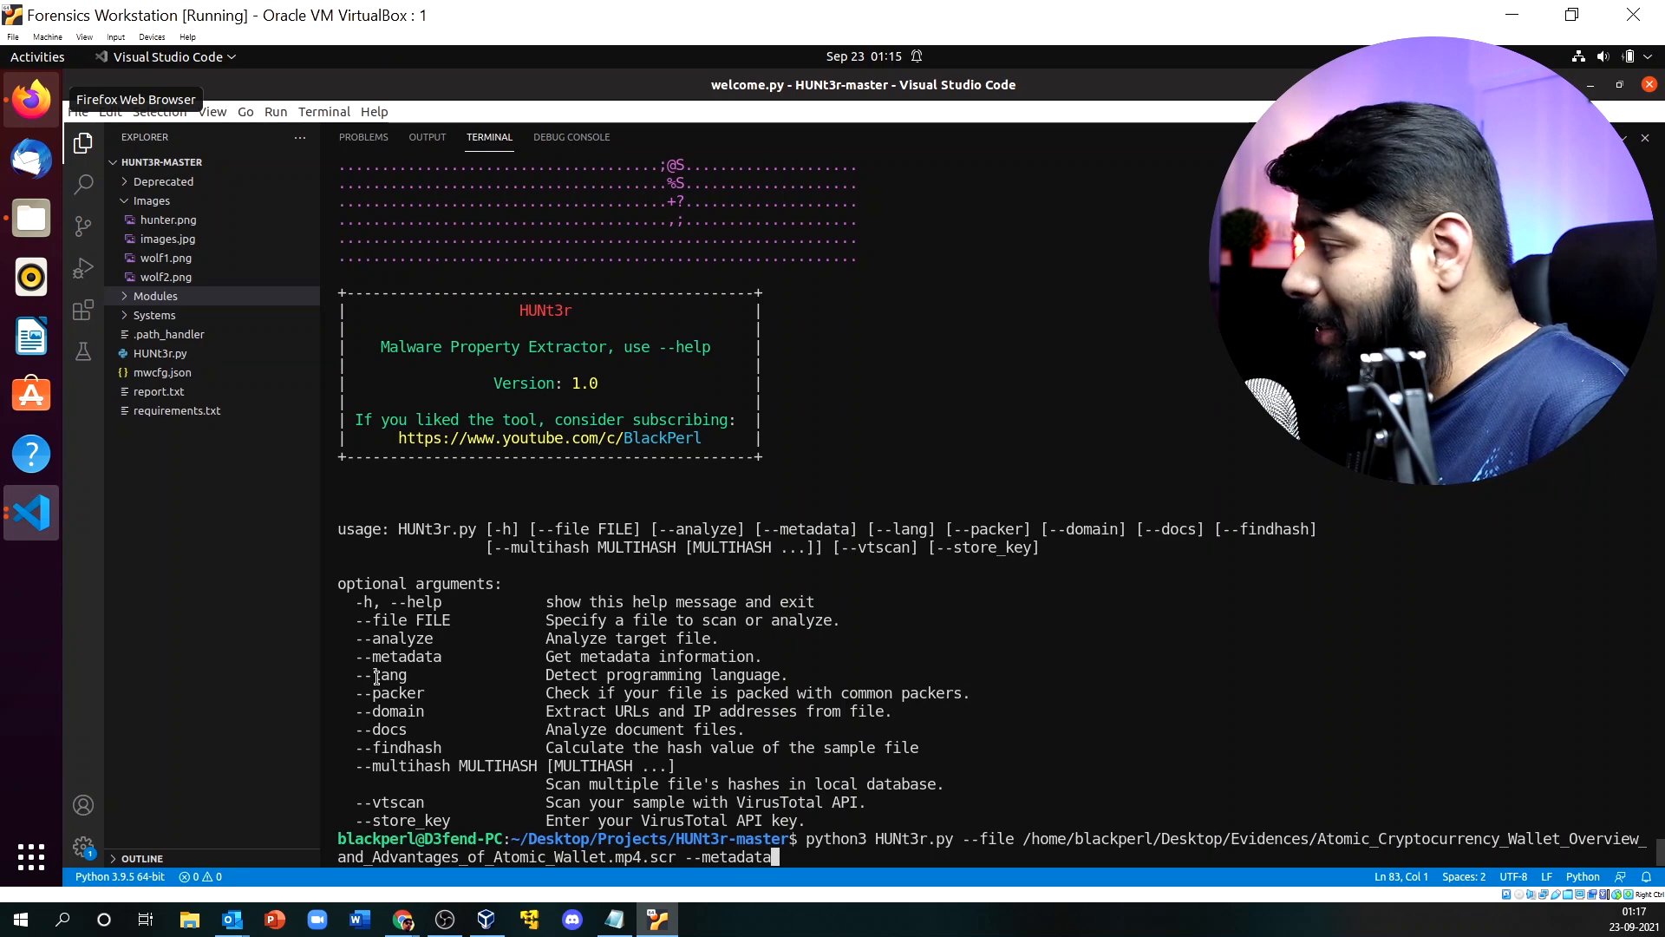
key(Return)
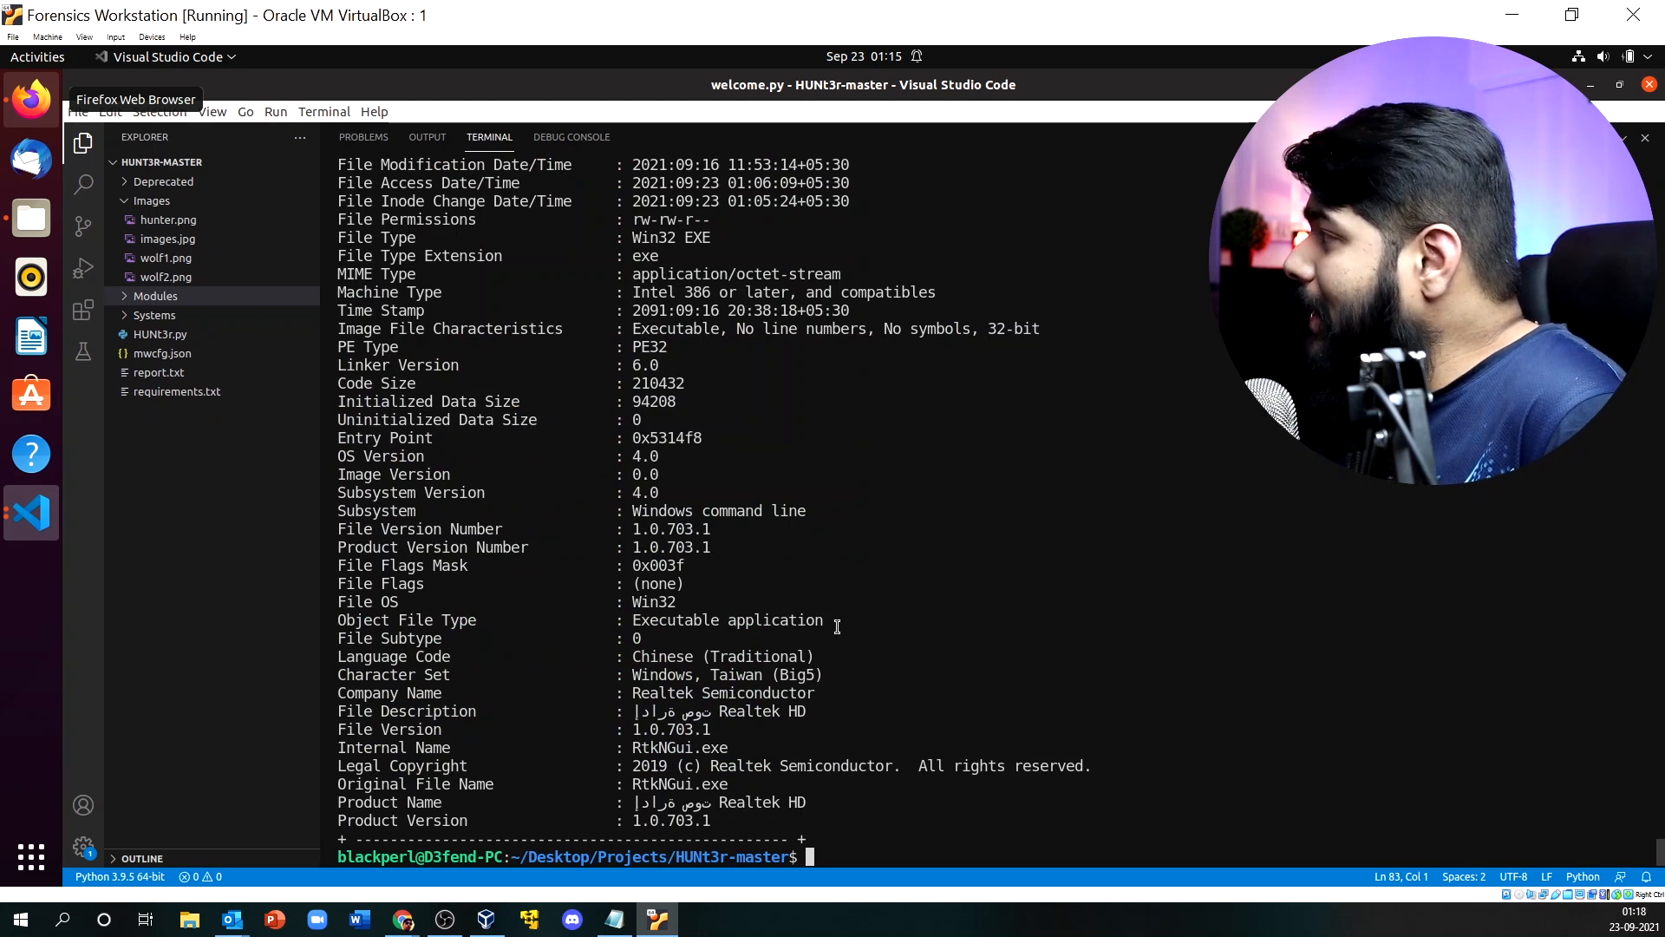
Examine the sample's metadata, highlighting the file size, language code, file description and internal name.
scroll(837, 627, up, 1)
scroll(837, 626, up, 5)
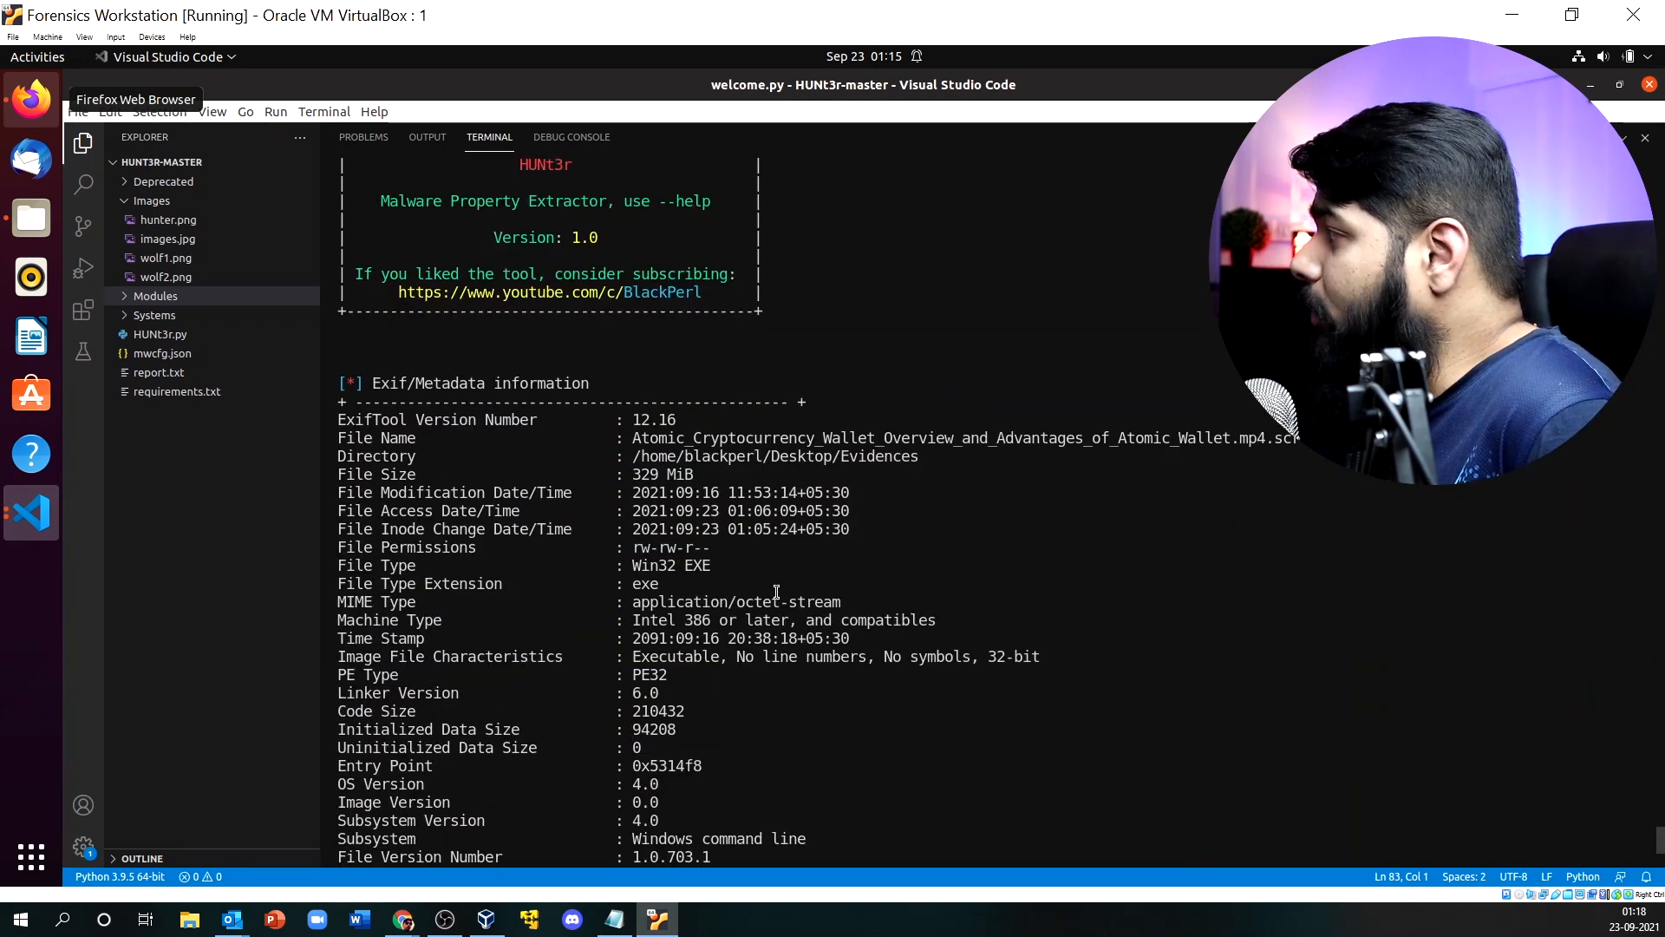
scroll(776, 592, down, 1)
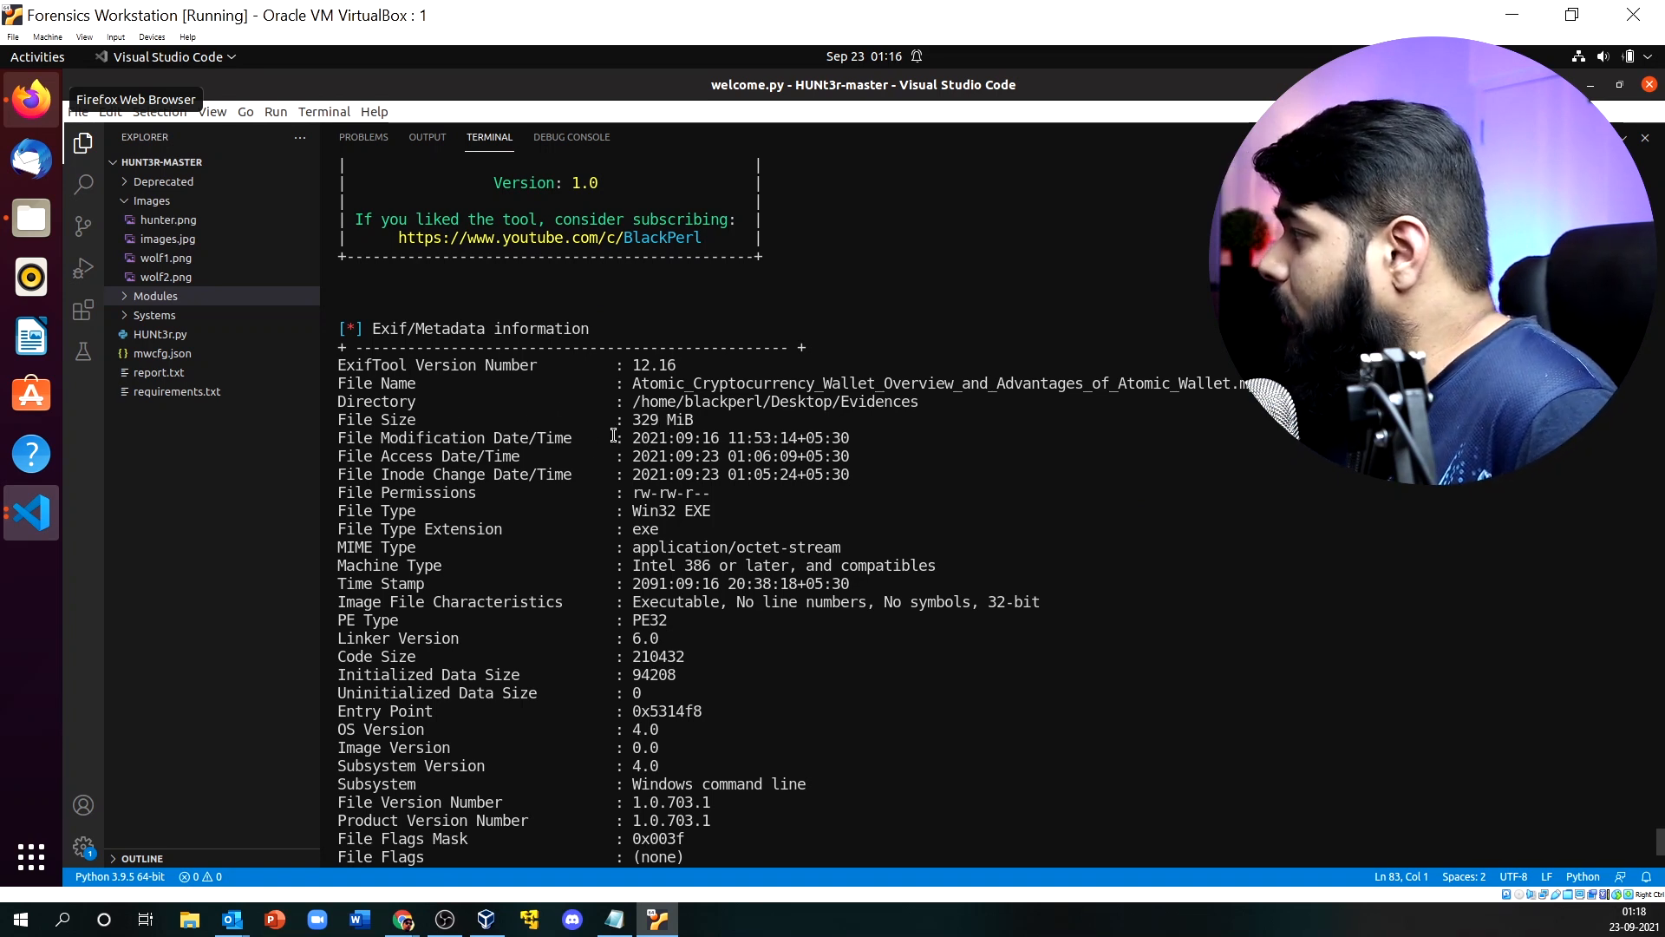
drag(632, 419, 657, 417)
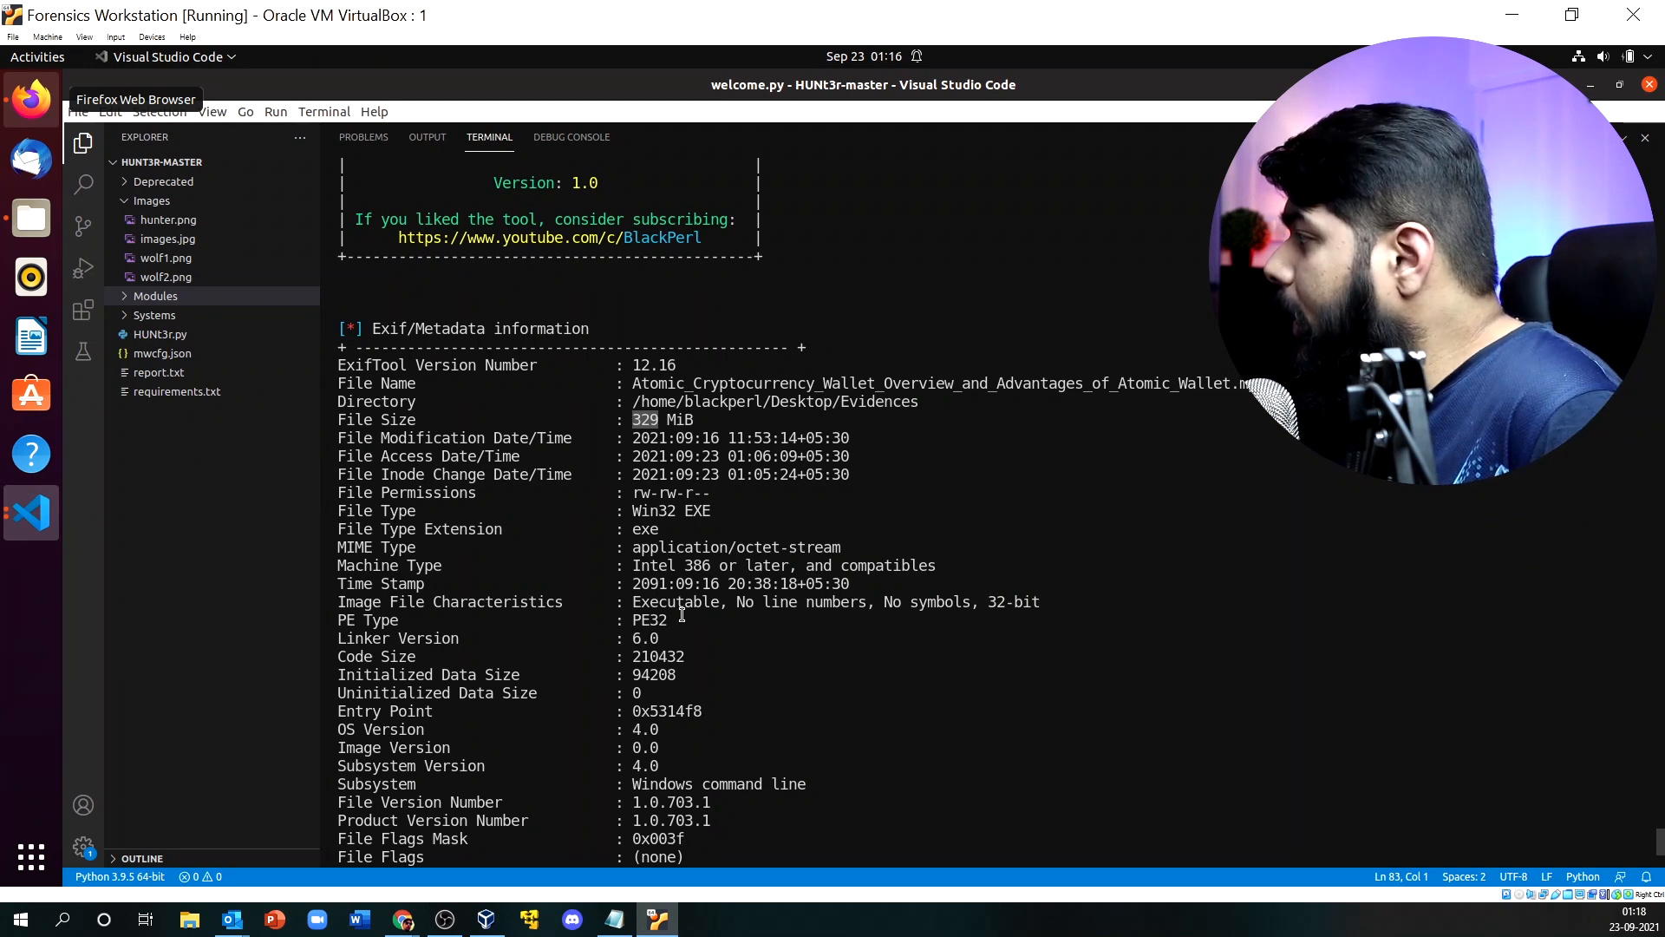
scroll(657, 617, down, 3)
scroll(654, 618, down, 3)
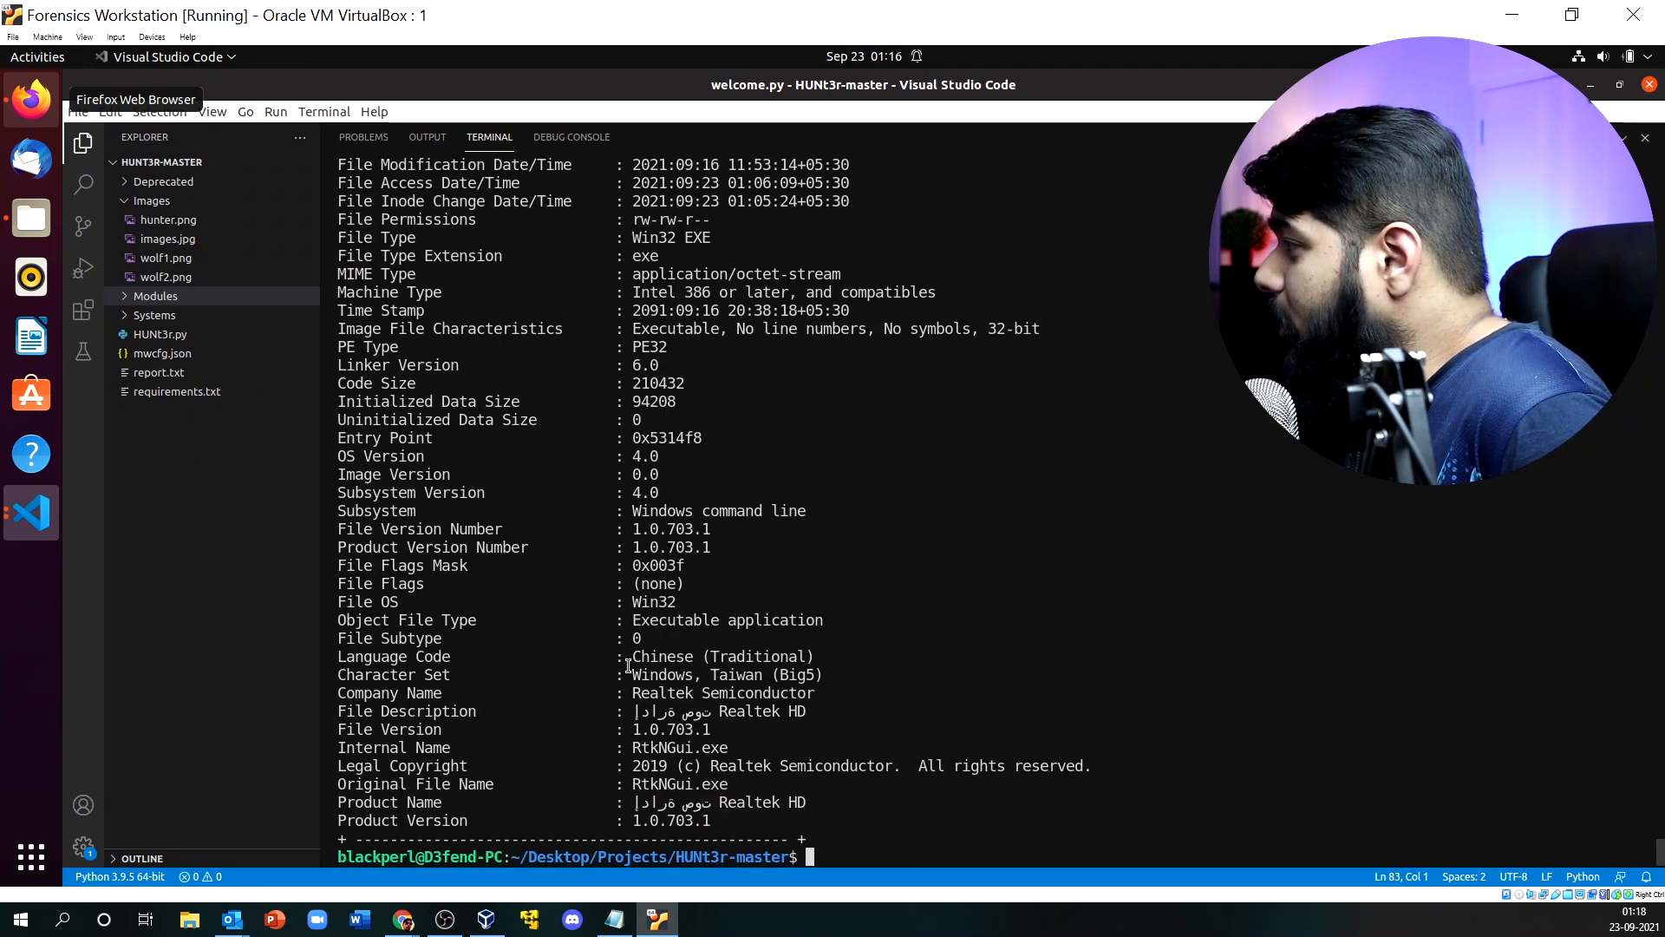
drag(632, 659, 700, 658)
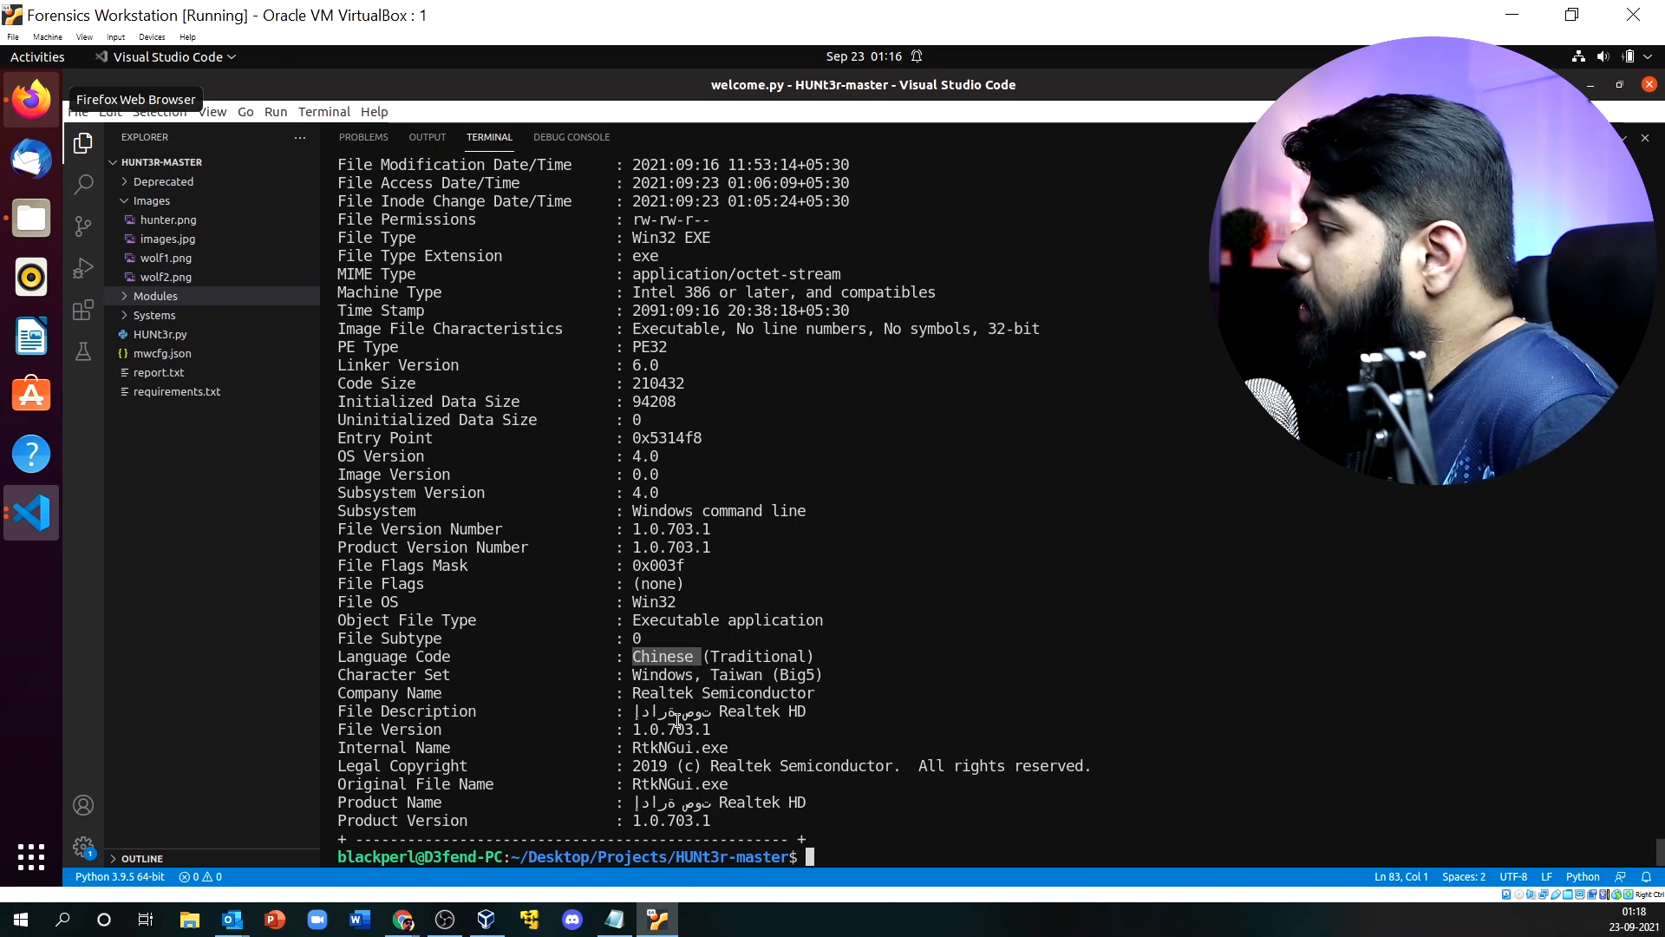
drag(636, 711, 785, 713)
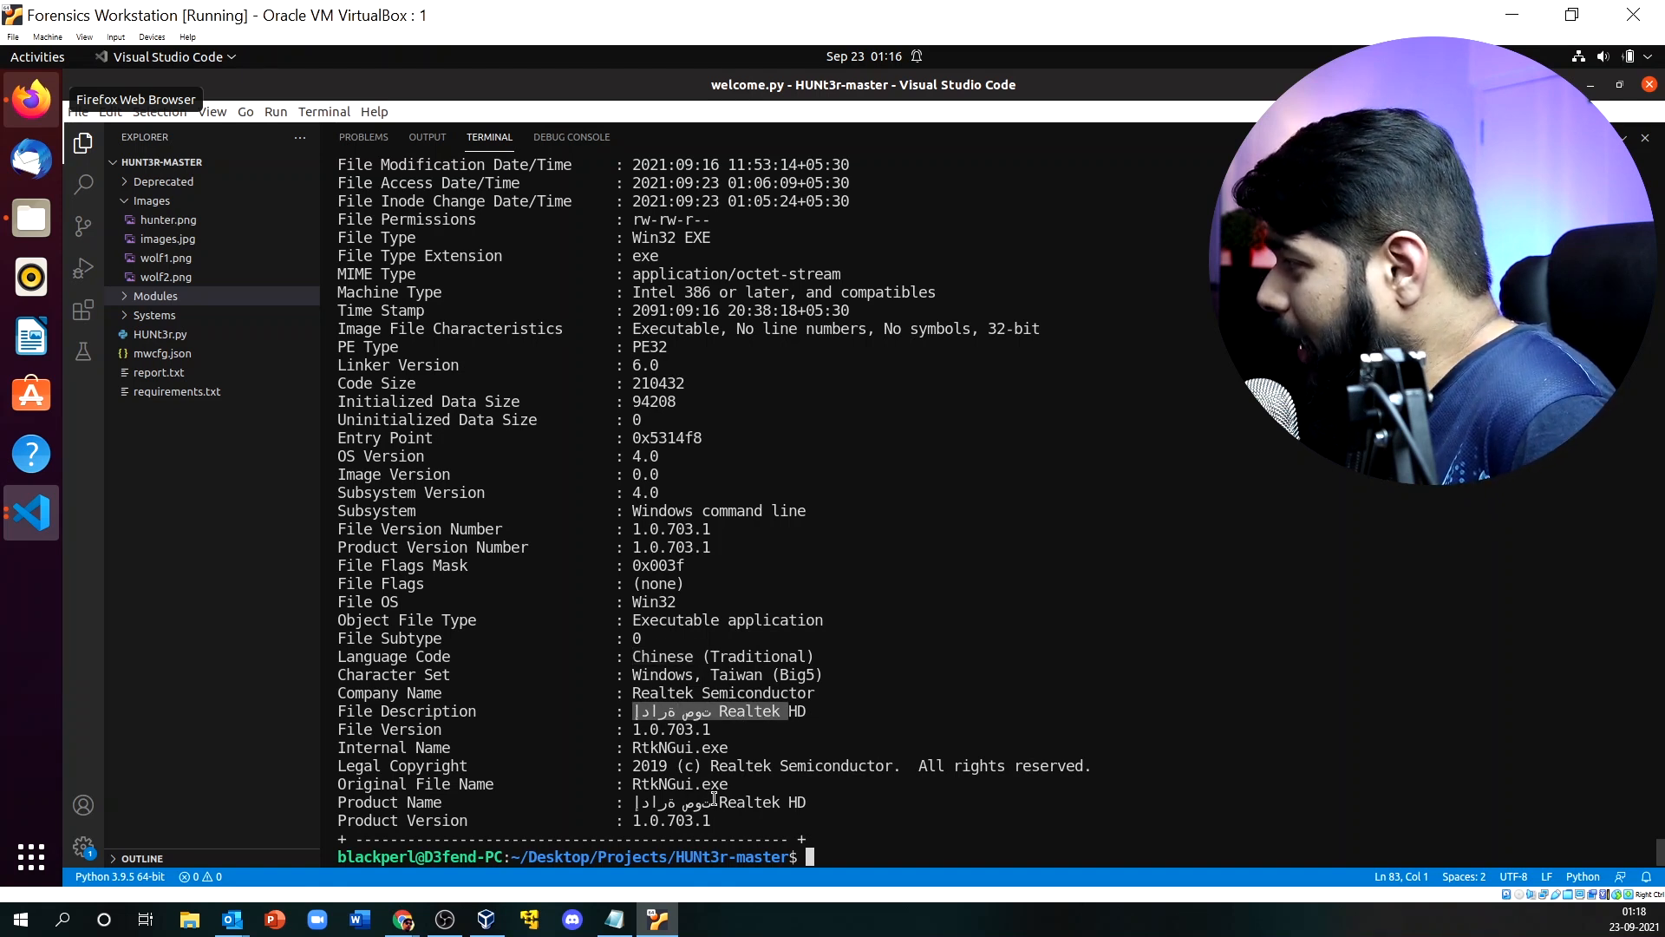
drag(636, 747, 734, 746)
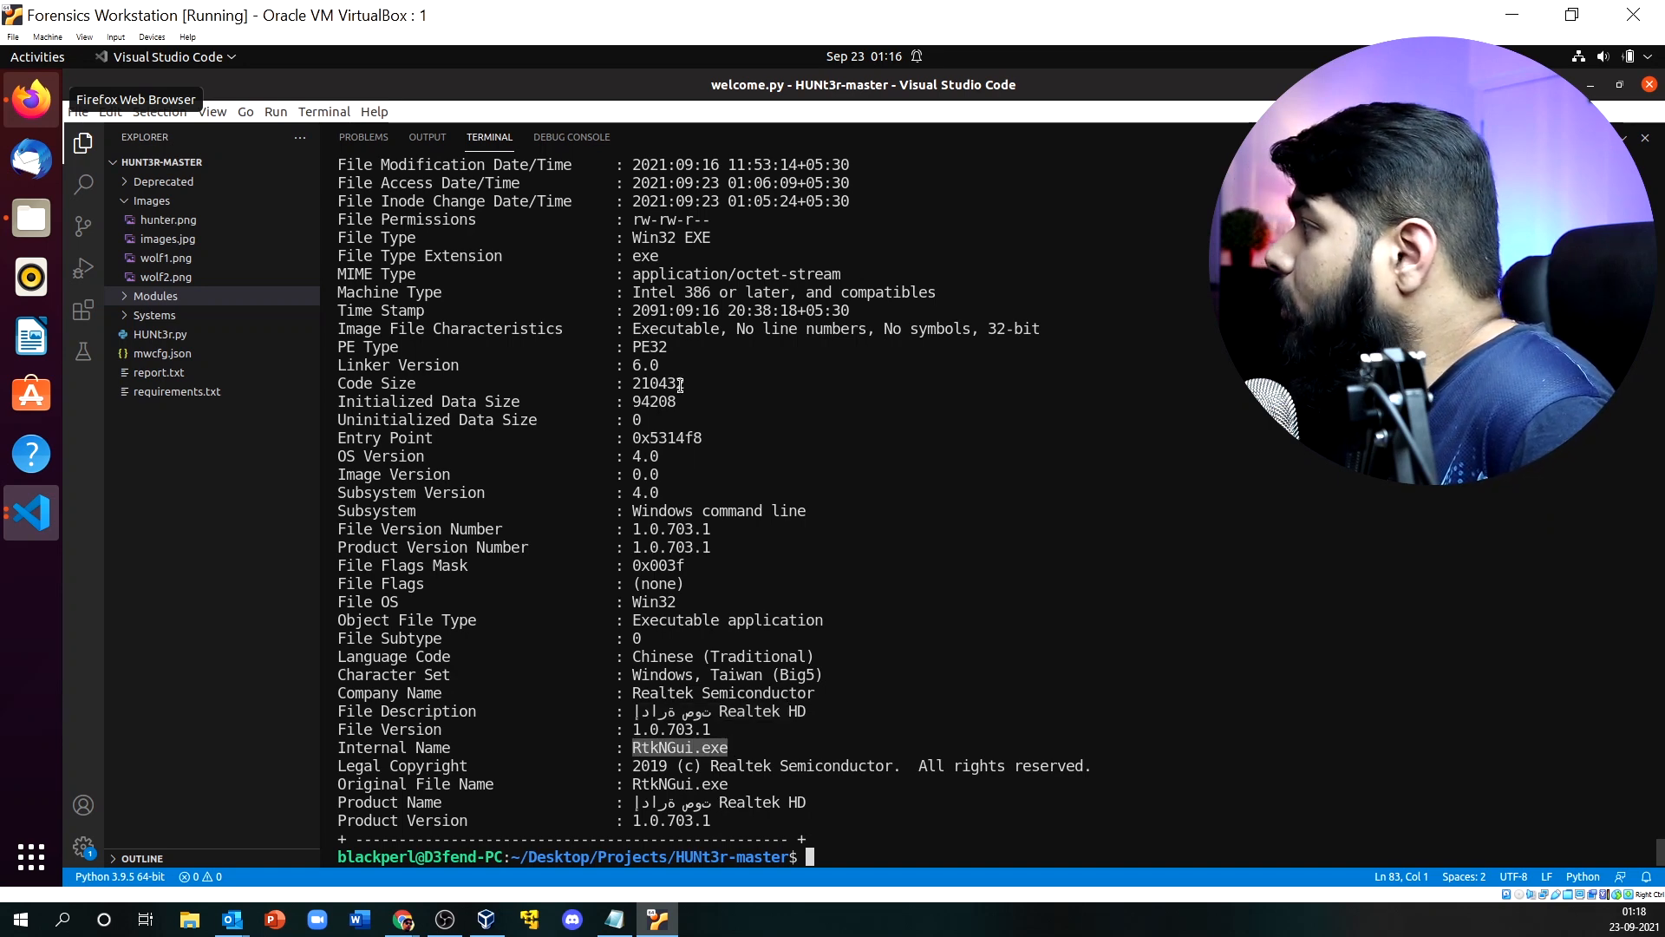
Examine the Time Stamp entry in the sample's metadata, highlighting its label and date.
scroll(680, 386, up, 4)
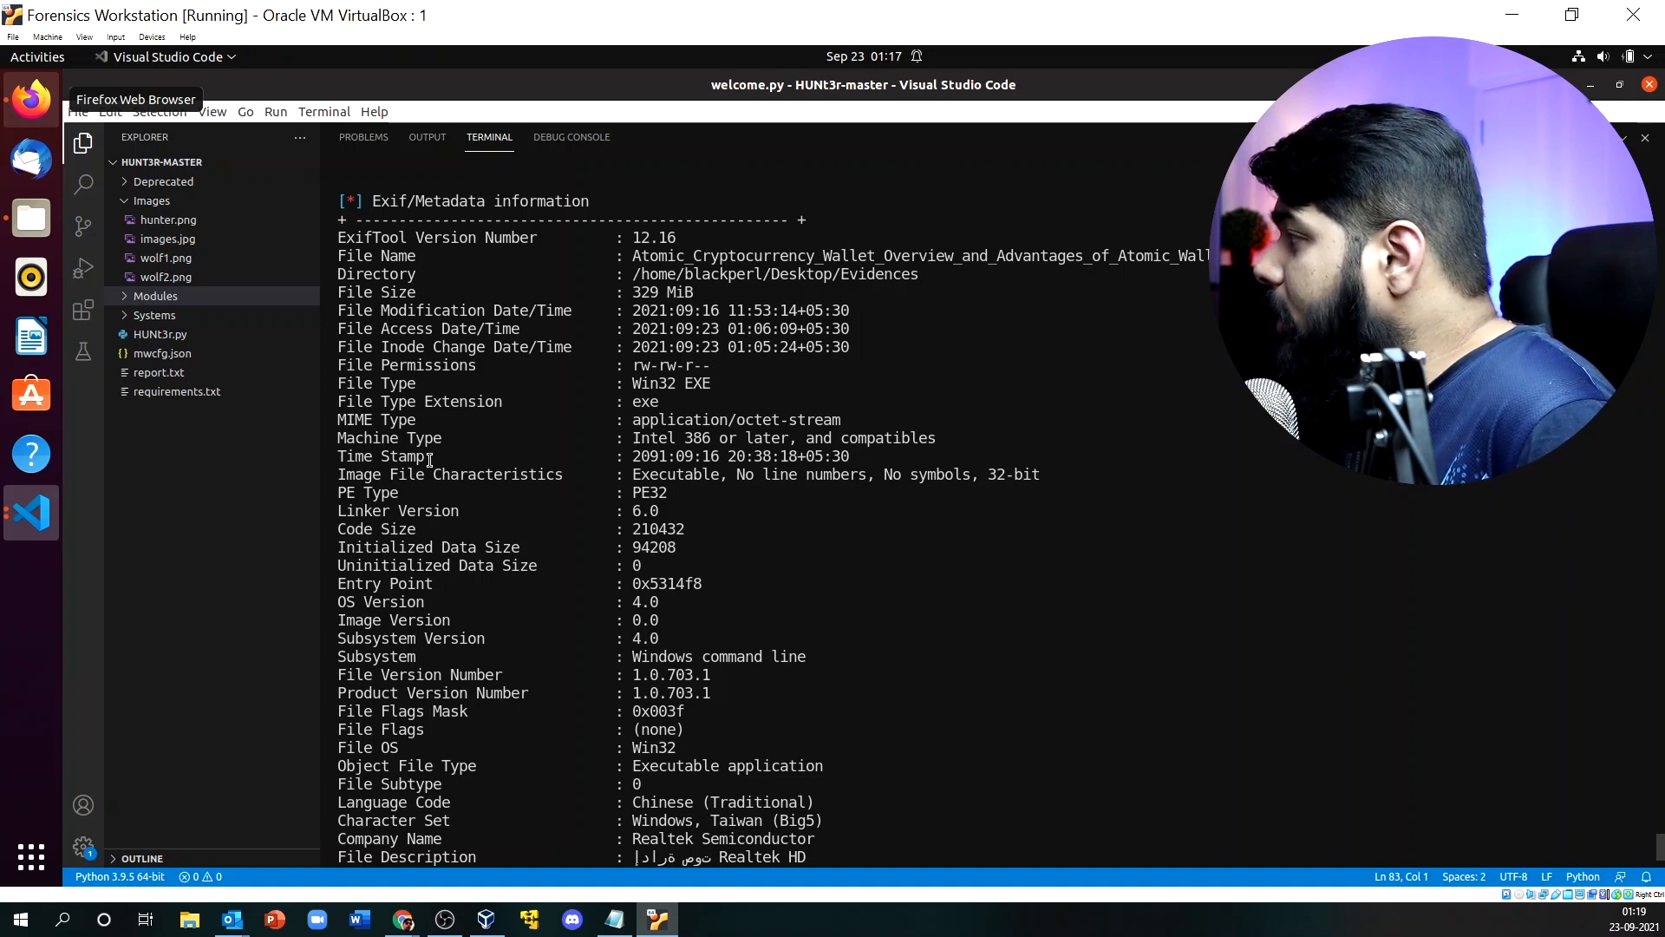
drag(430, 456, 354, 456)
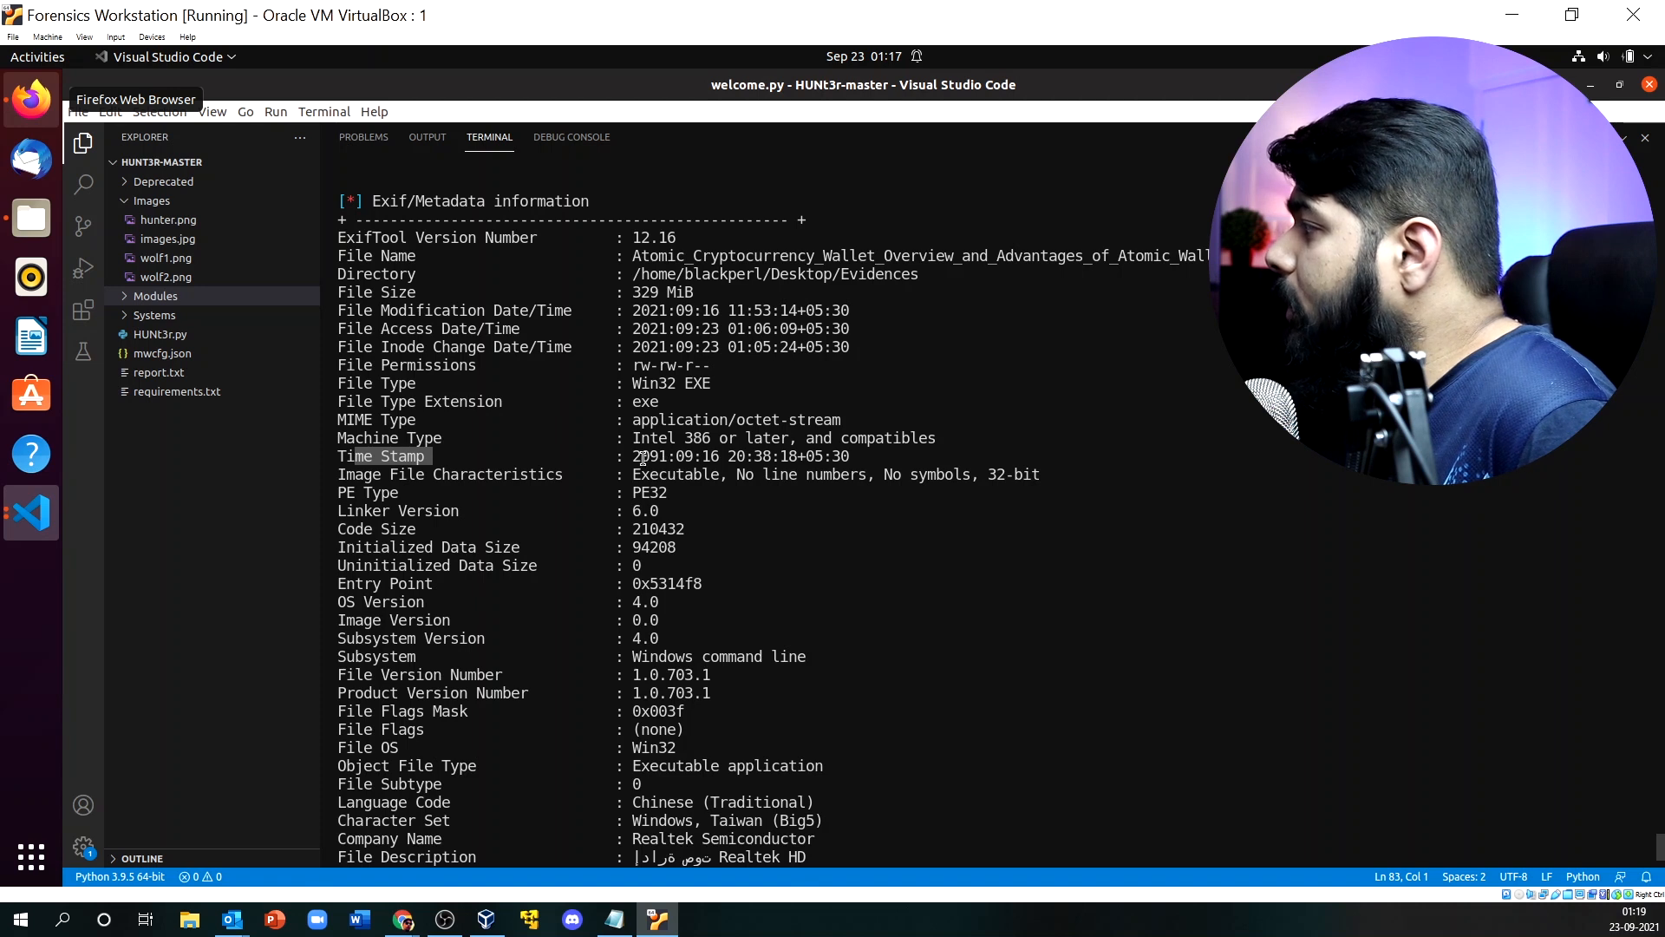
drag(634, 456, 720, 457)
click(756, 457)
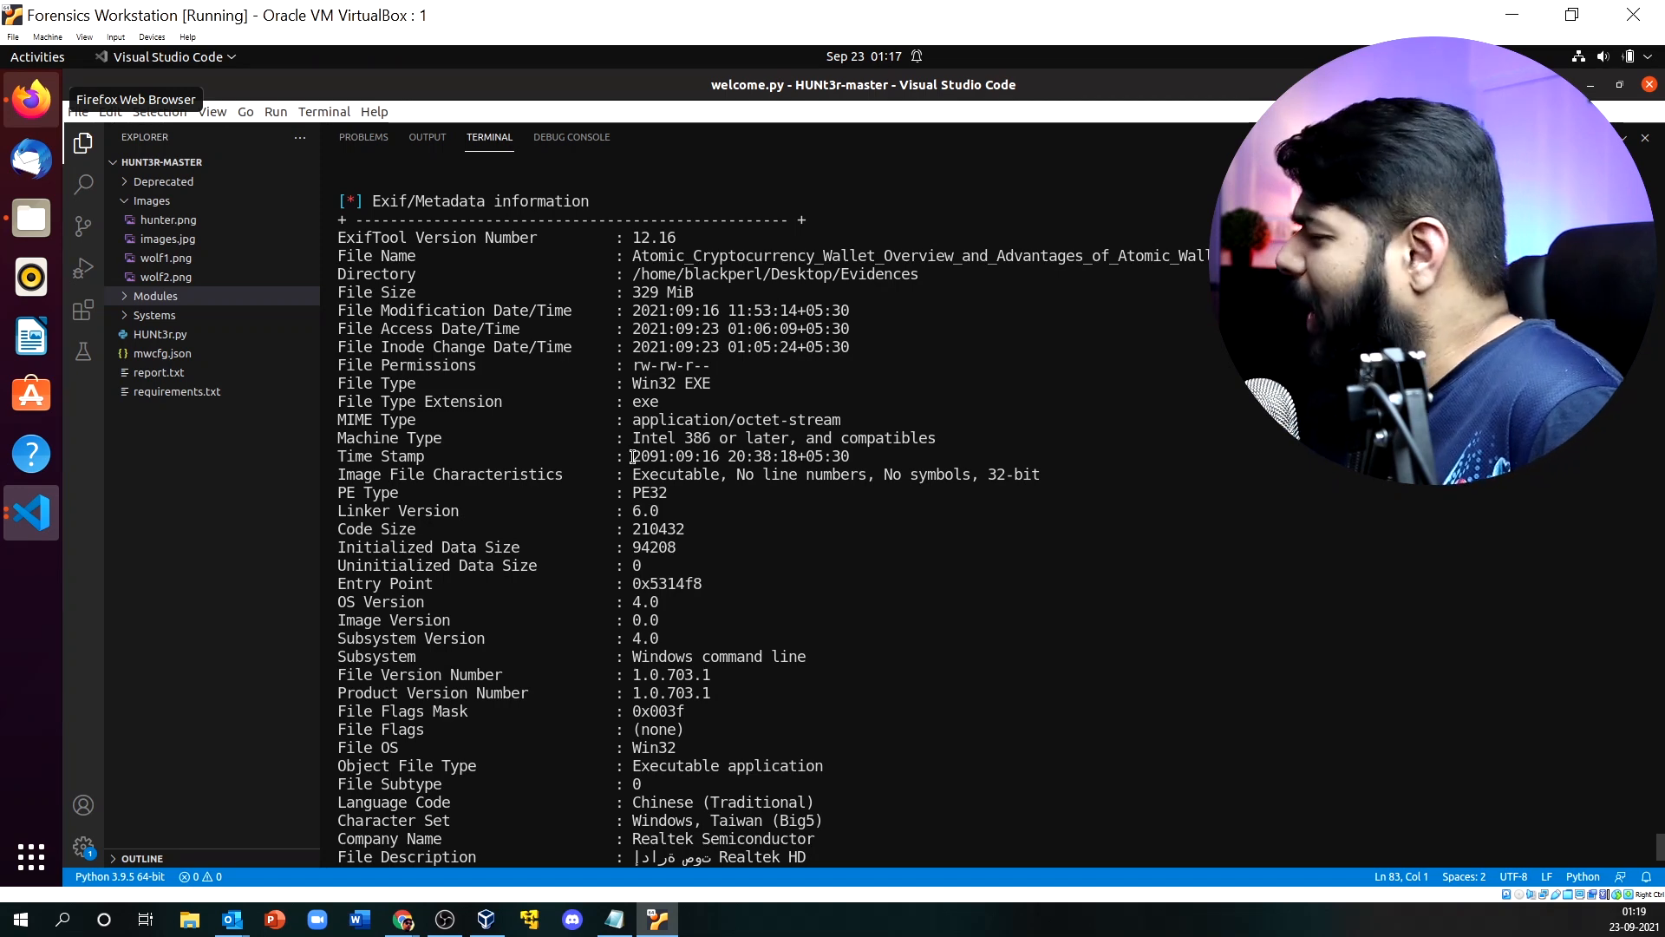
drag(635, 457, 746, 458)
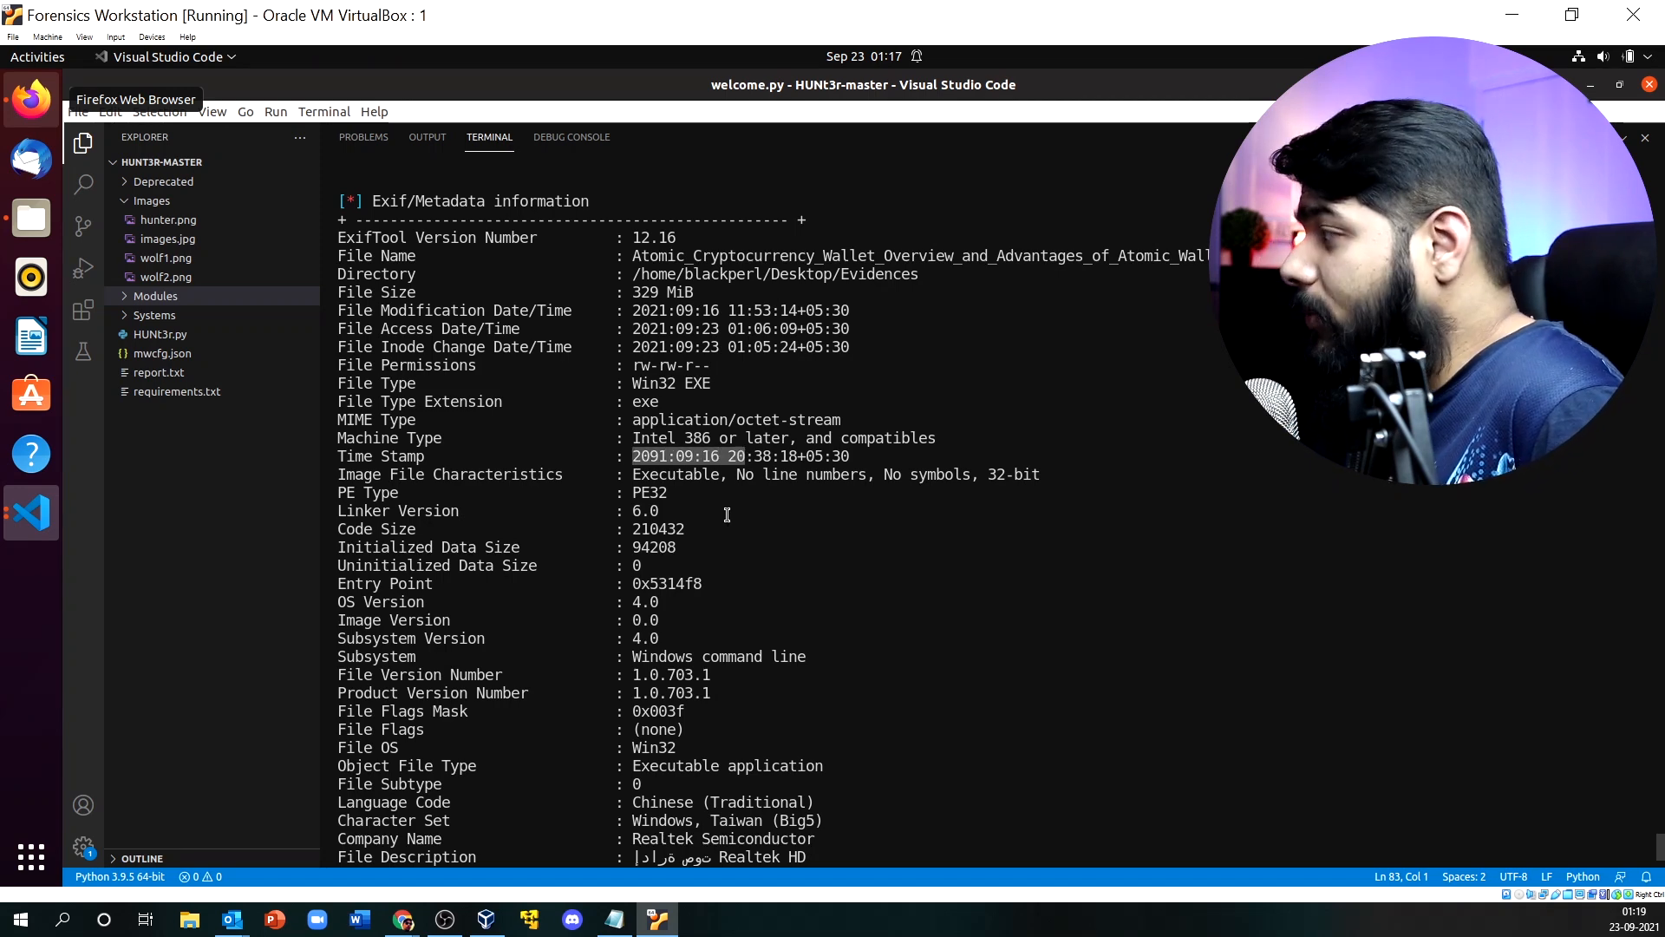
click(727, 514)
scroll(720, 533, down, 4)
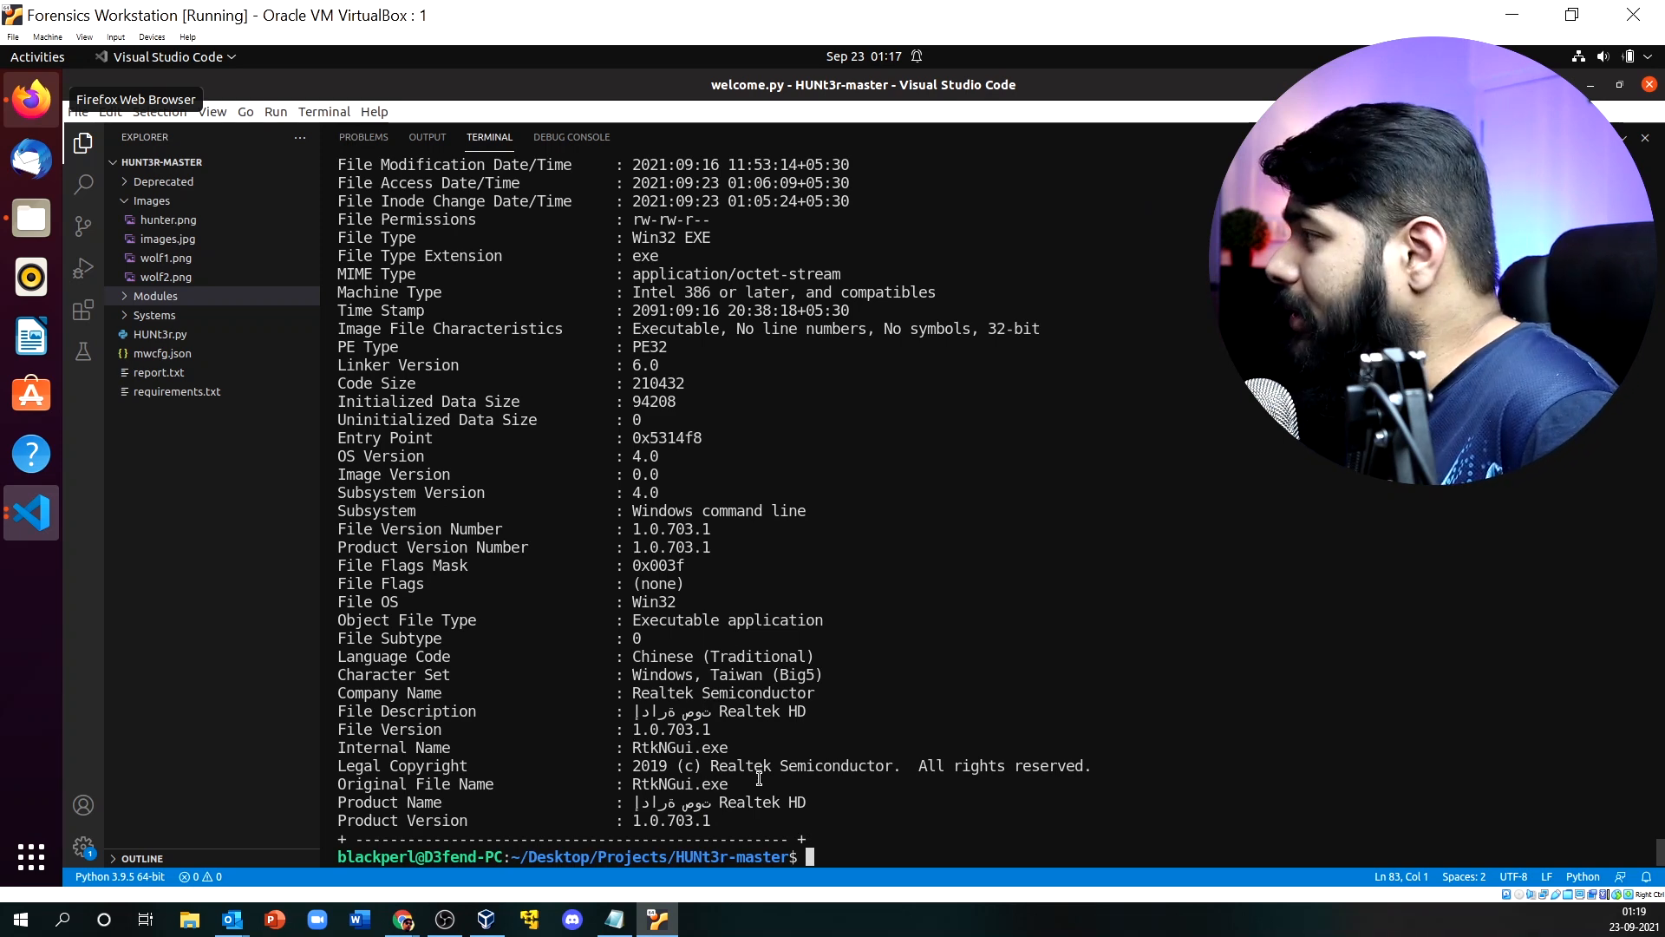
Go back through the terminal output to review the sample's earlier VirusTotal detection table.
scroll(698, 429, up, 20)
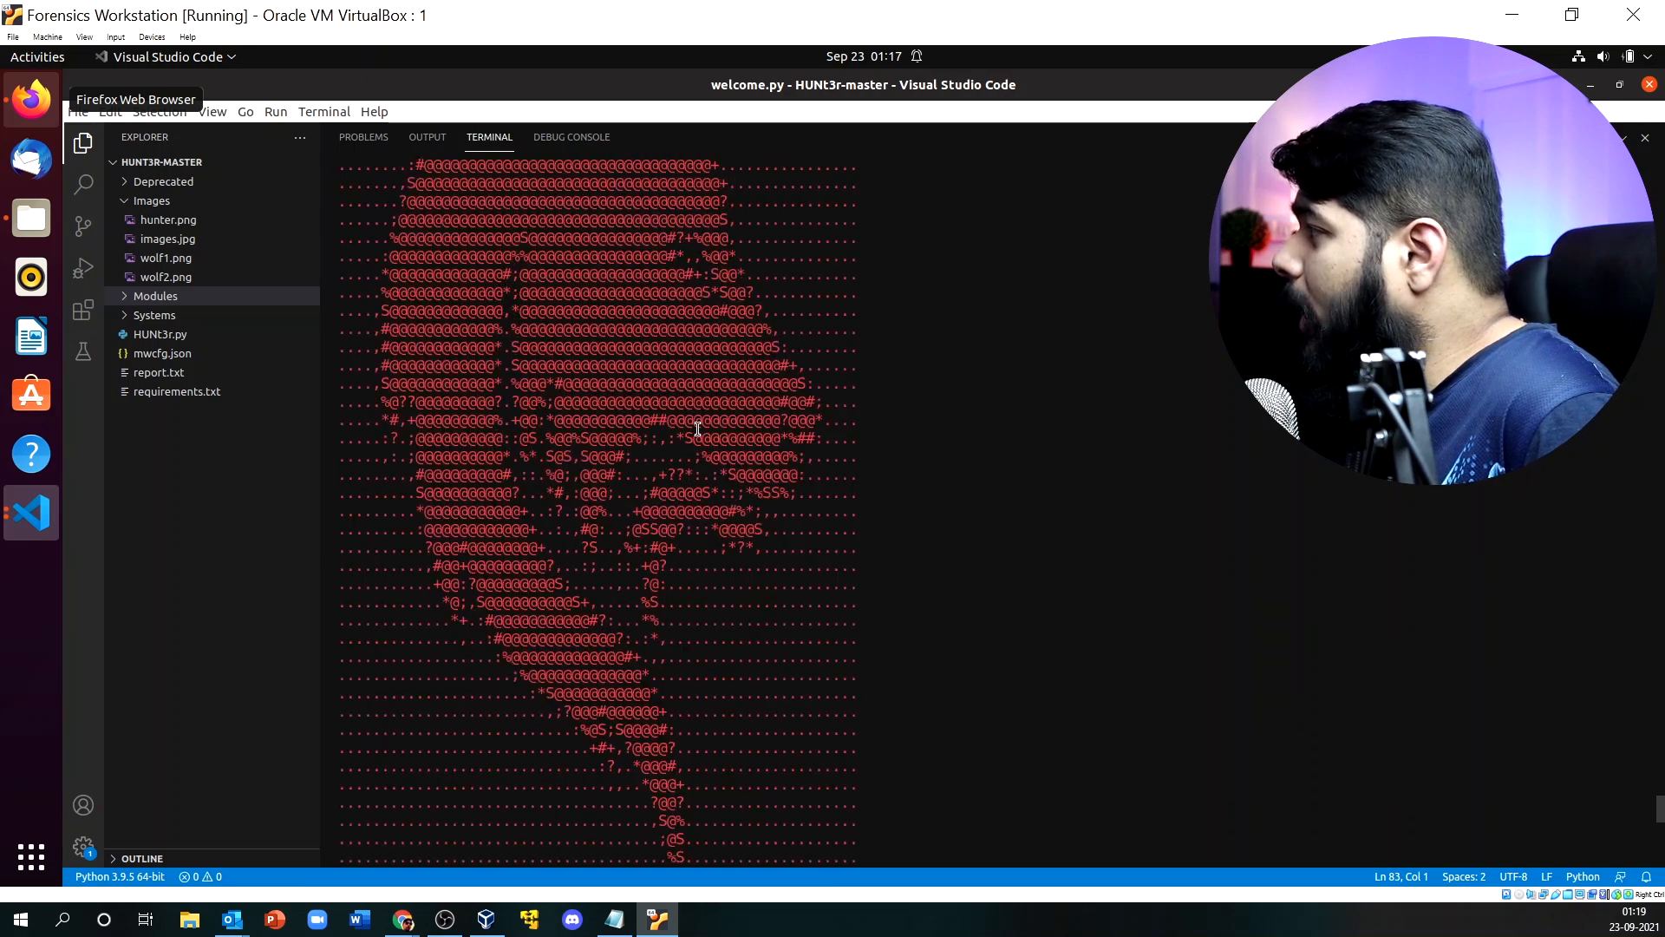
scroll(699, 430, up, 15)
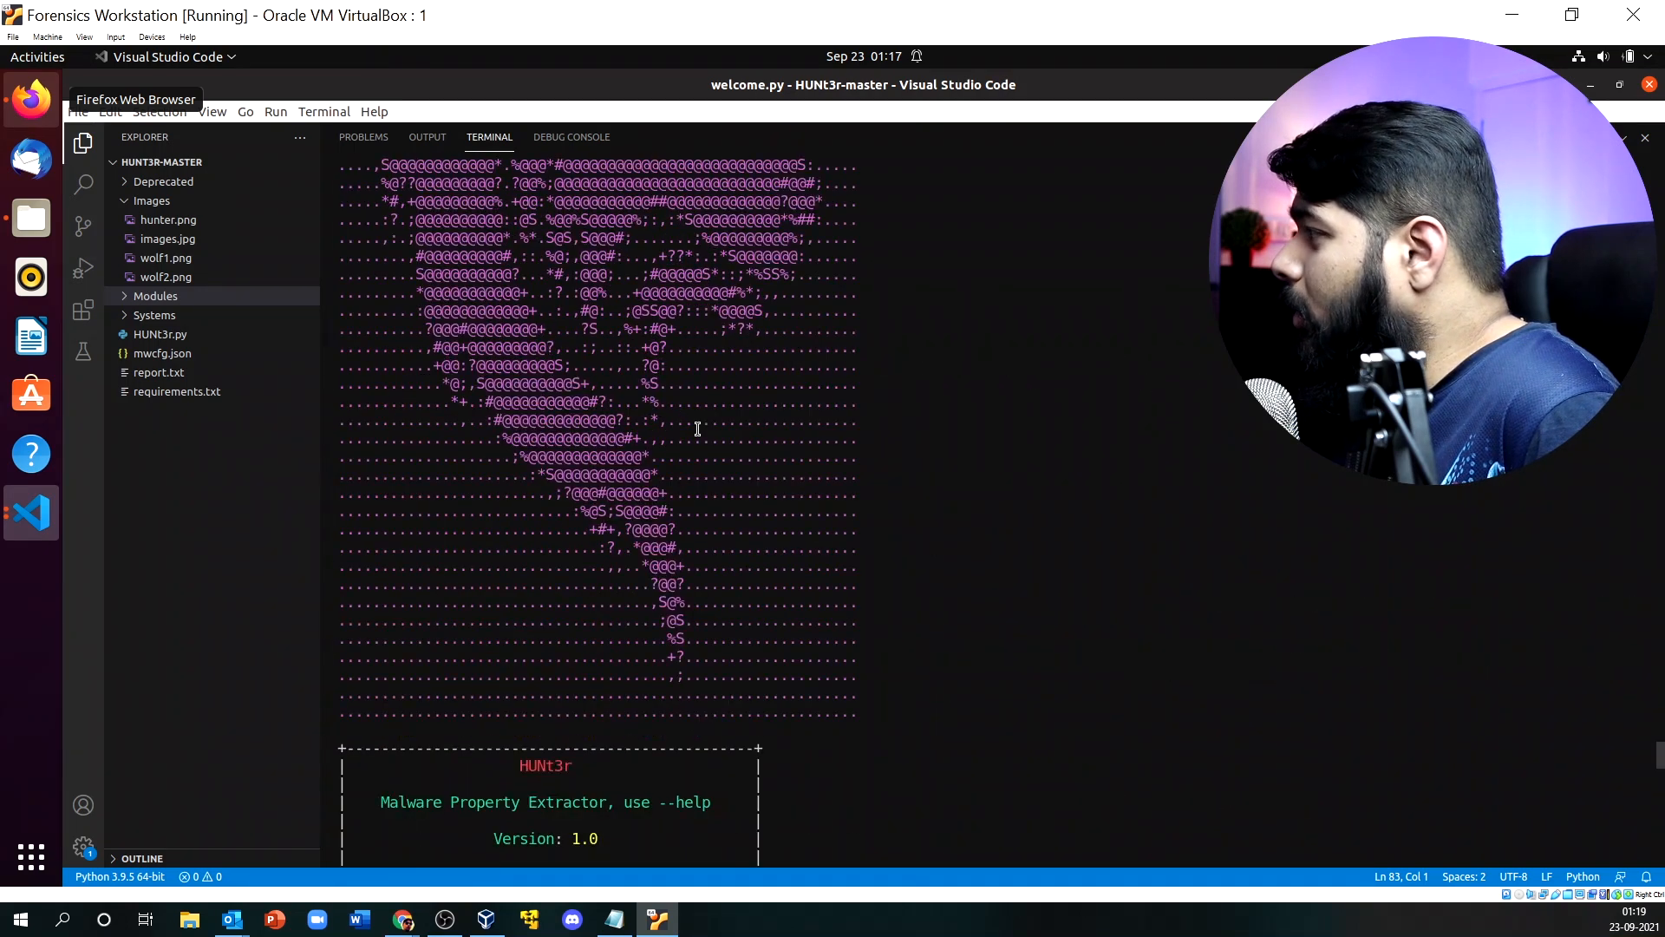
scroll(698, 430, up, 20)
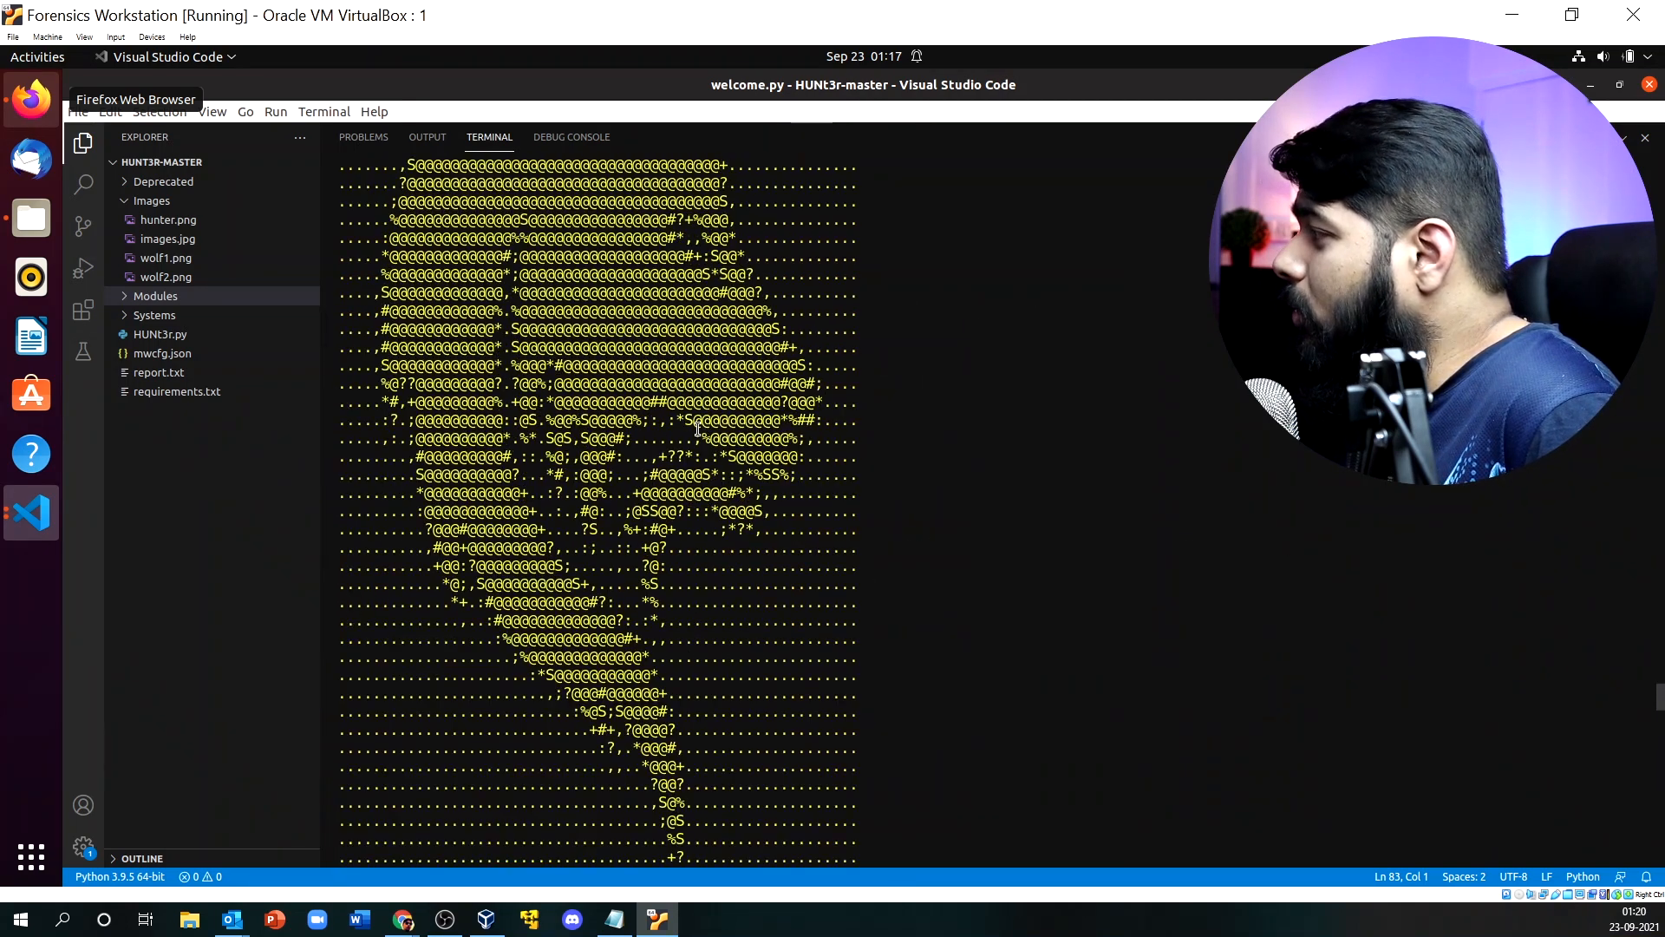
scroll(699, 430, up, 20)
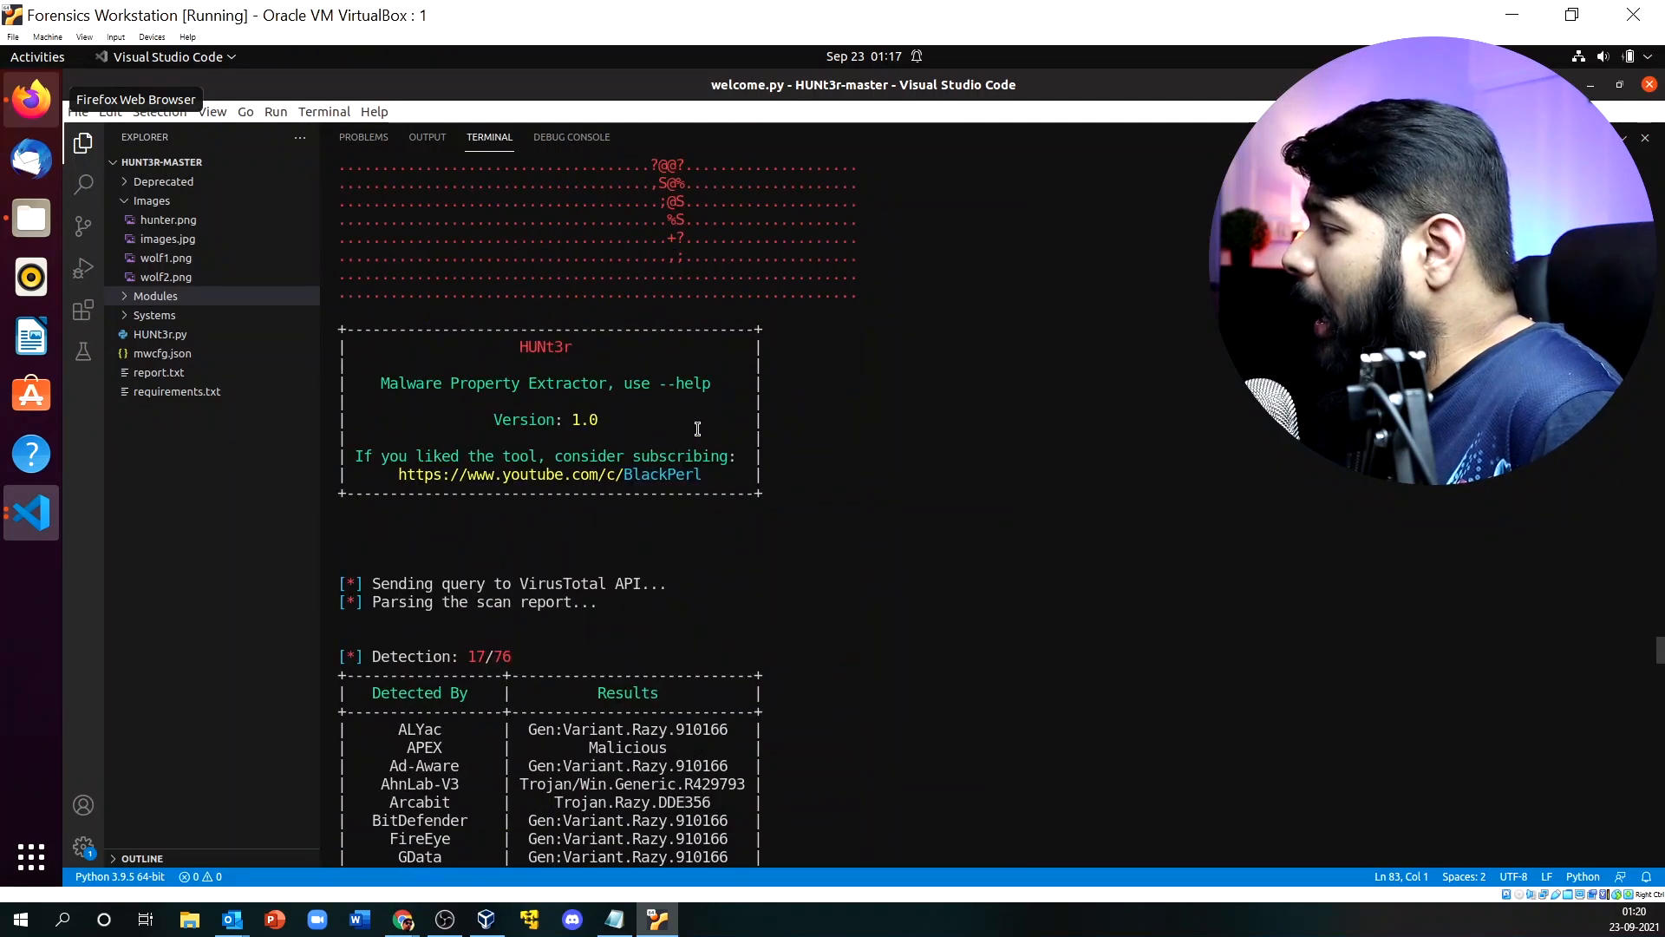
scroll(699, 429, down, 4)
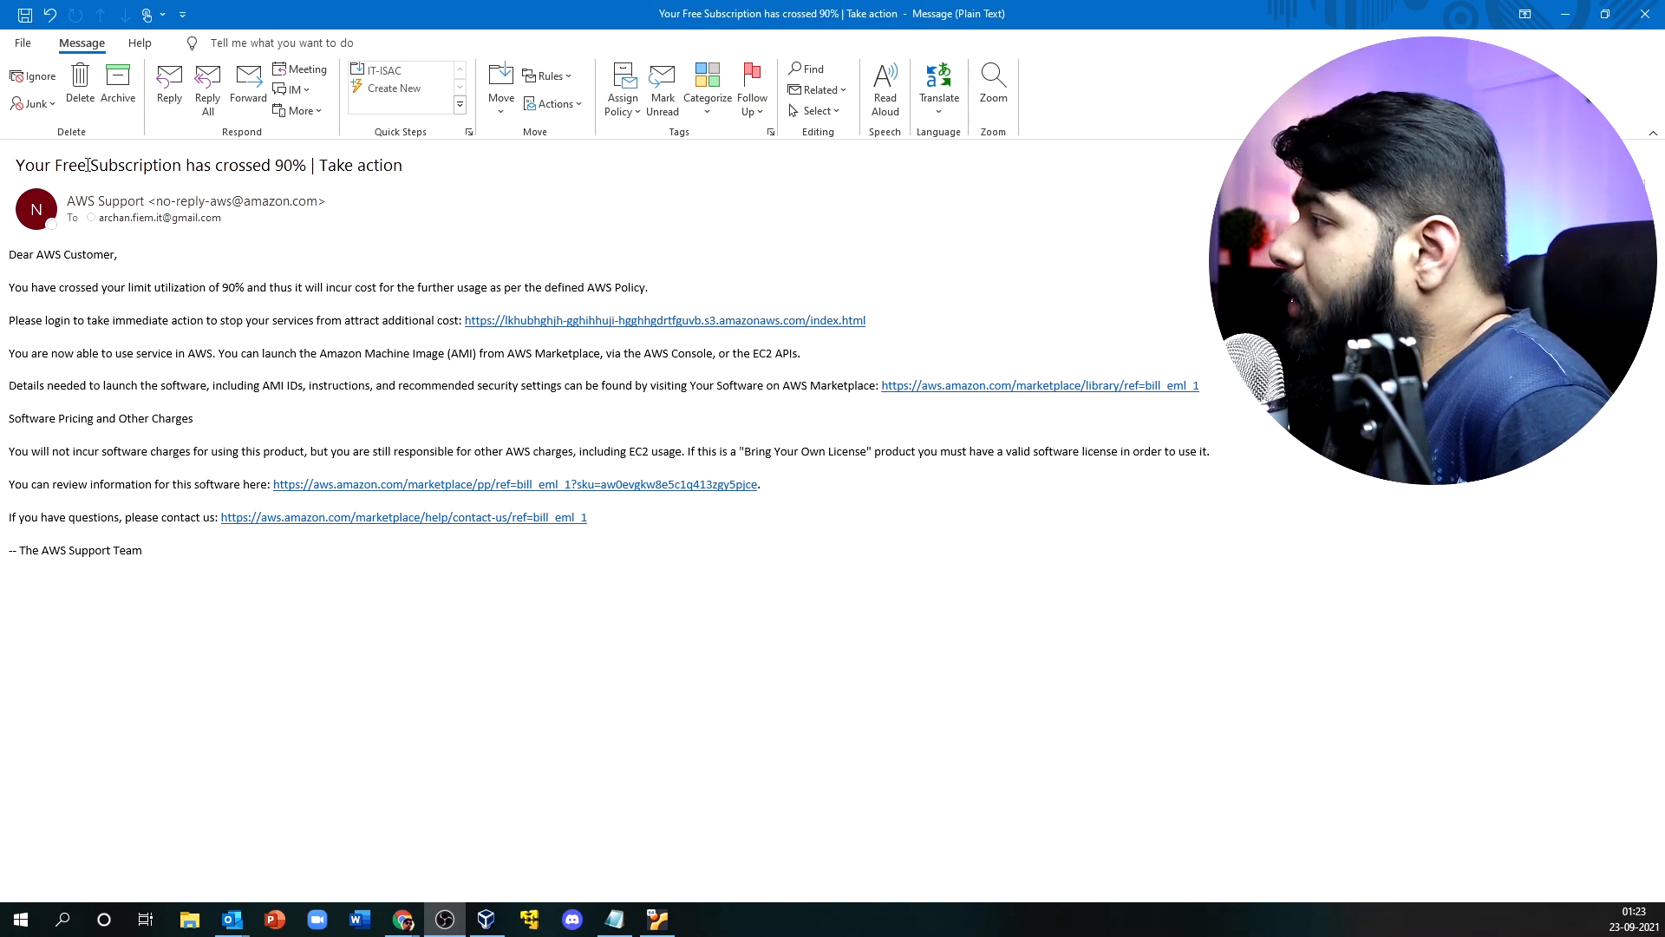
Examine the AWS Support email's subject line and its opening sentence about the usage limit.
click(278, 166)
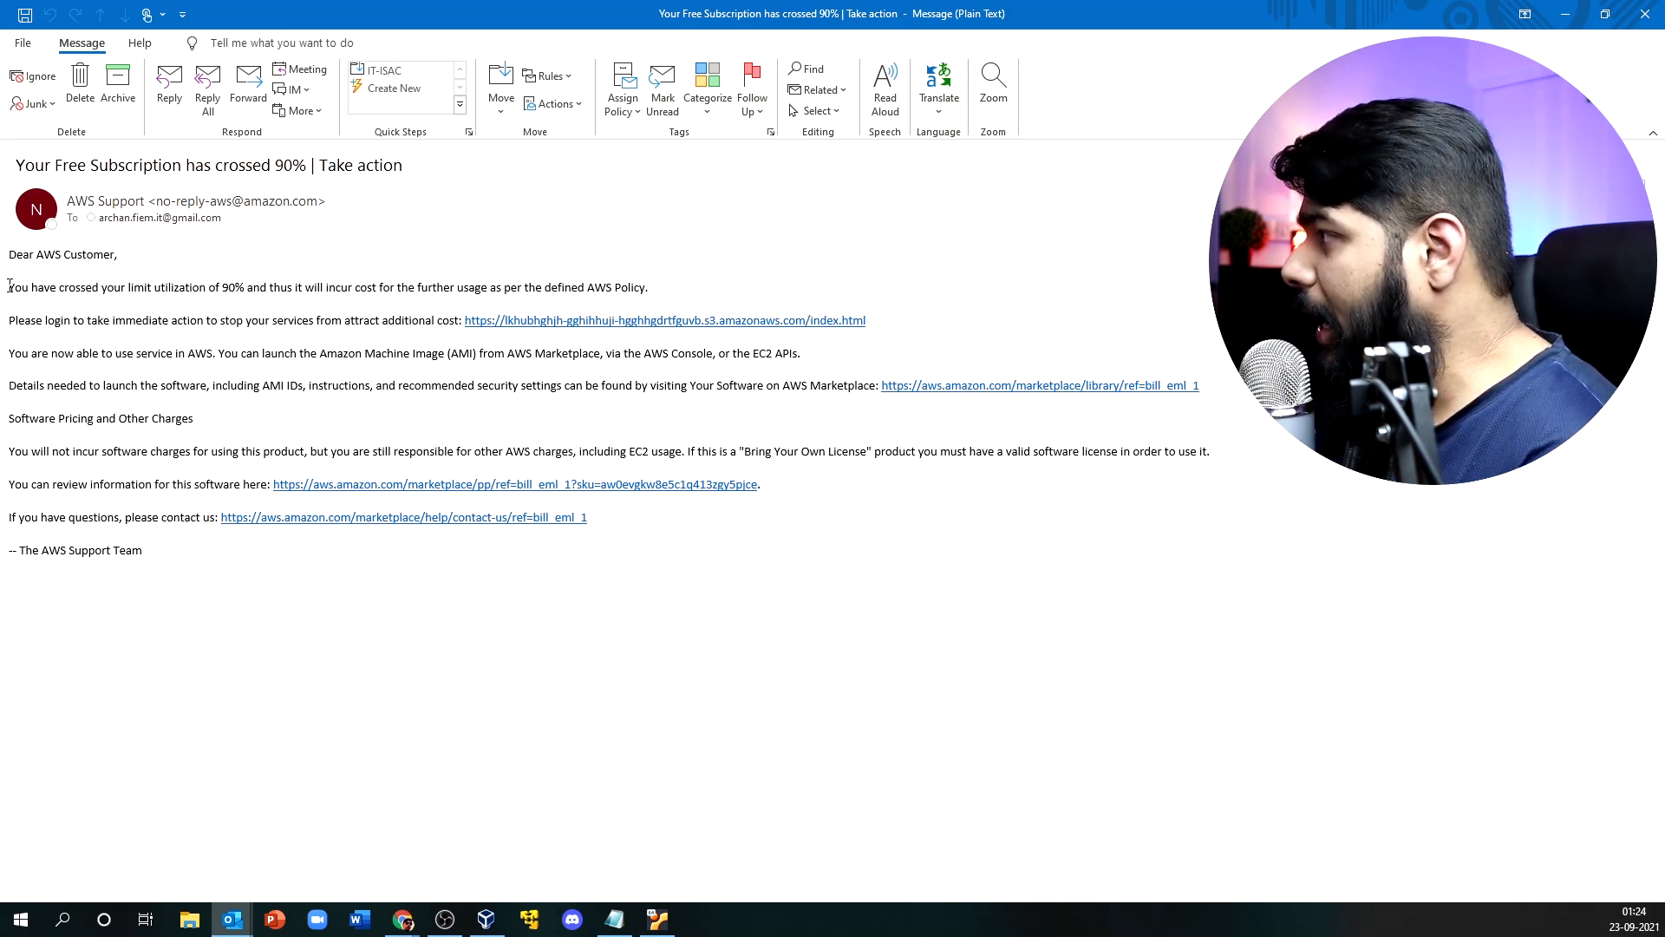
drag(30, 289, 191, 301)
click(255, 379)
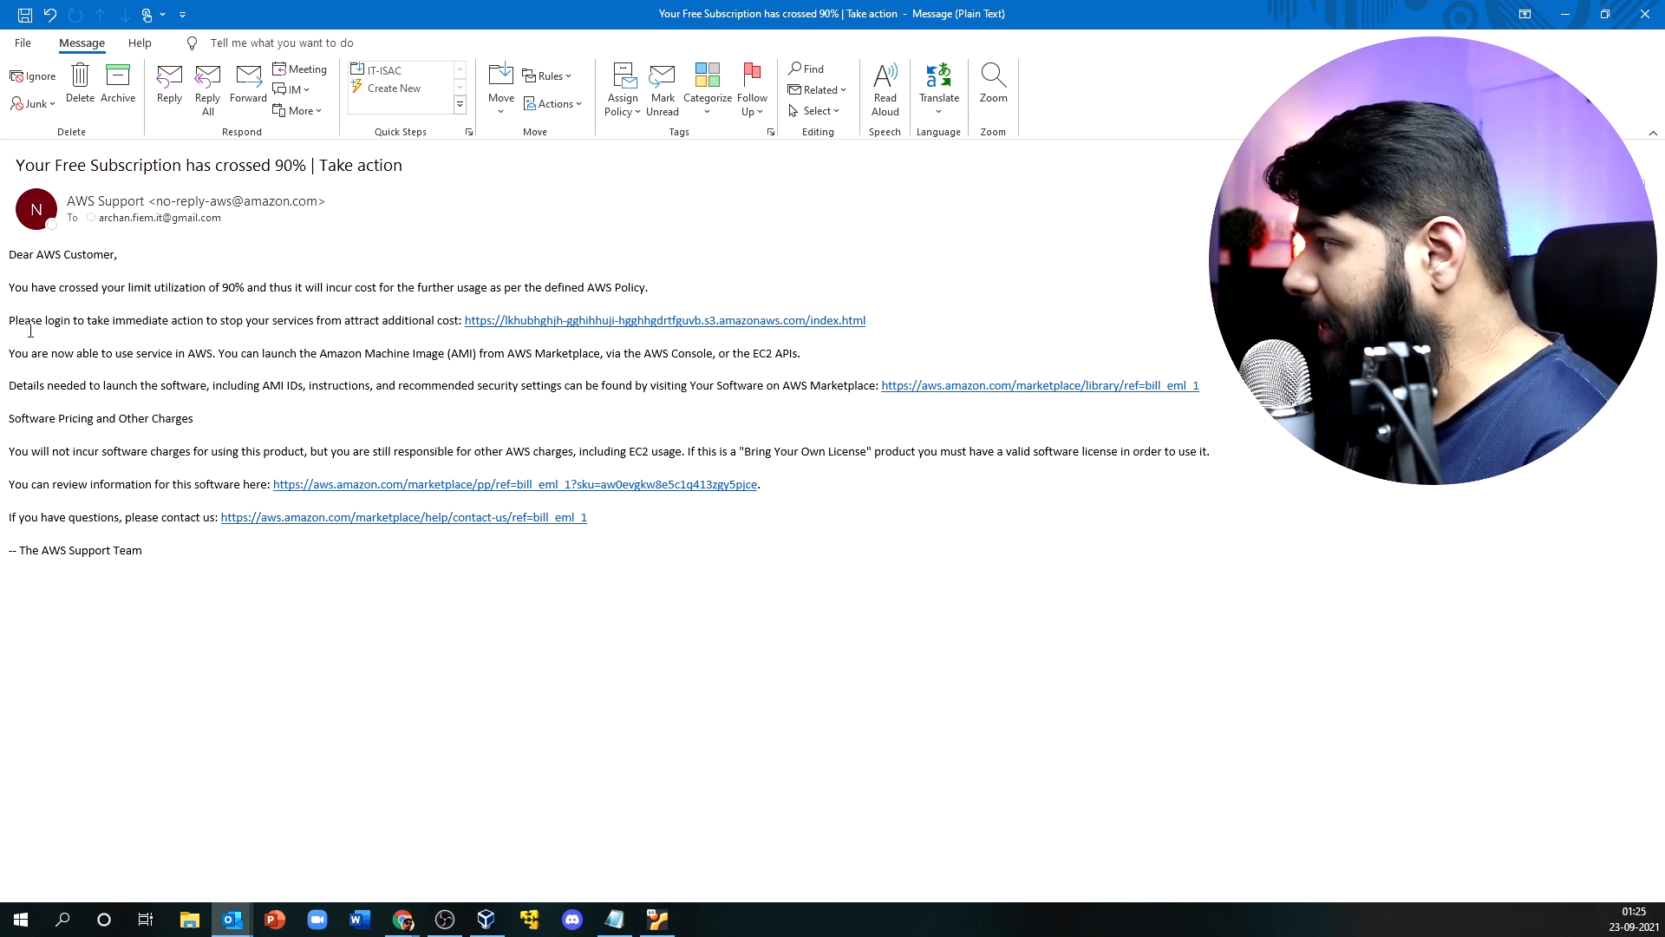
Examine the email's request to log in, highlighting the additional-cost wording and the suspicious s3.amazonaws.com link.
drag(8, 320, 397, 324)
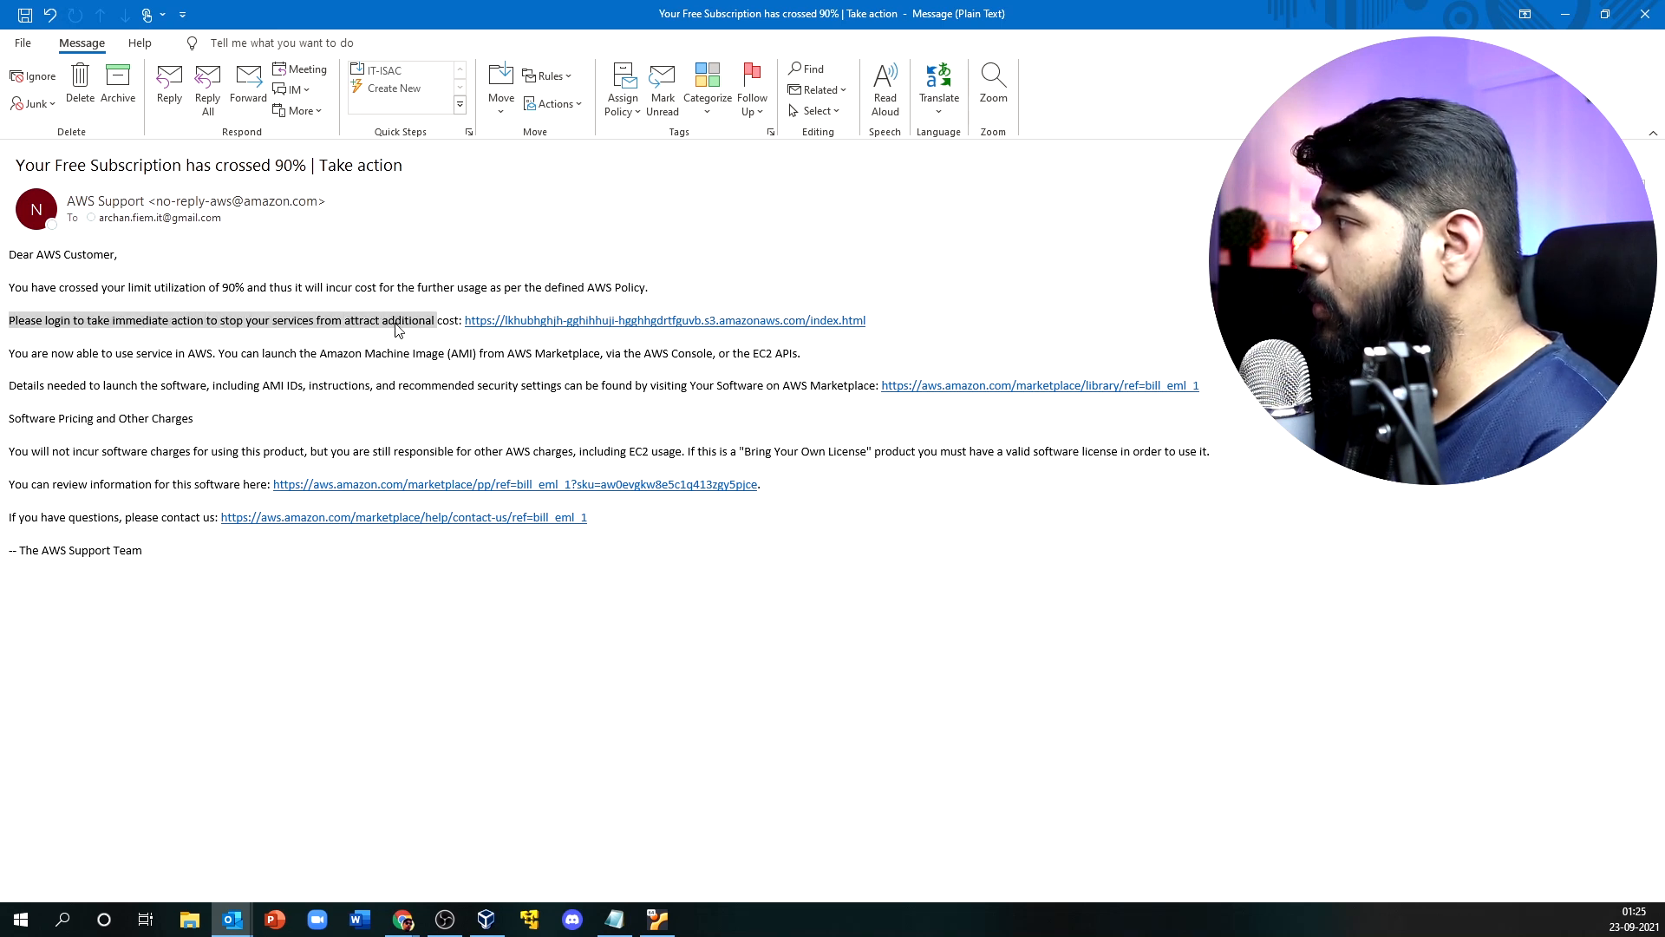
click(396, 334)
drag(326, 320, 443, 320)
click(356, 330)
drag(317, 321, 451, 323)
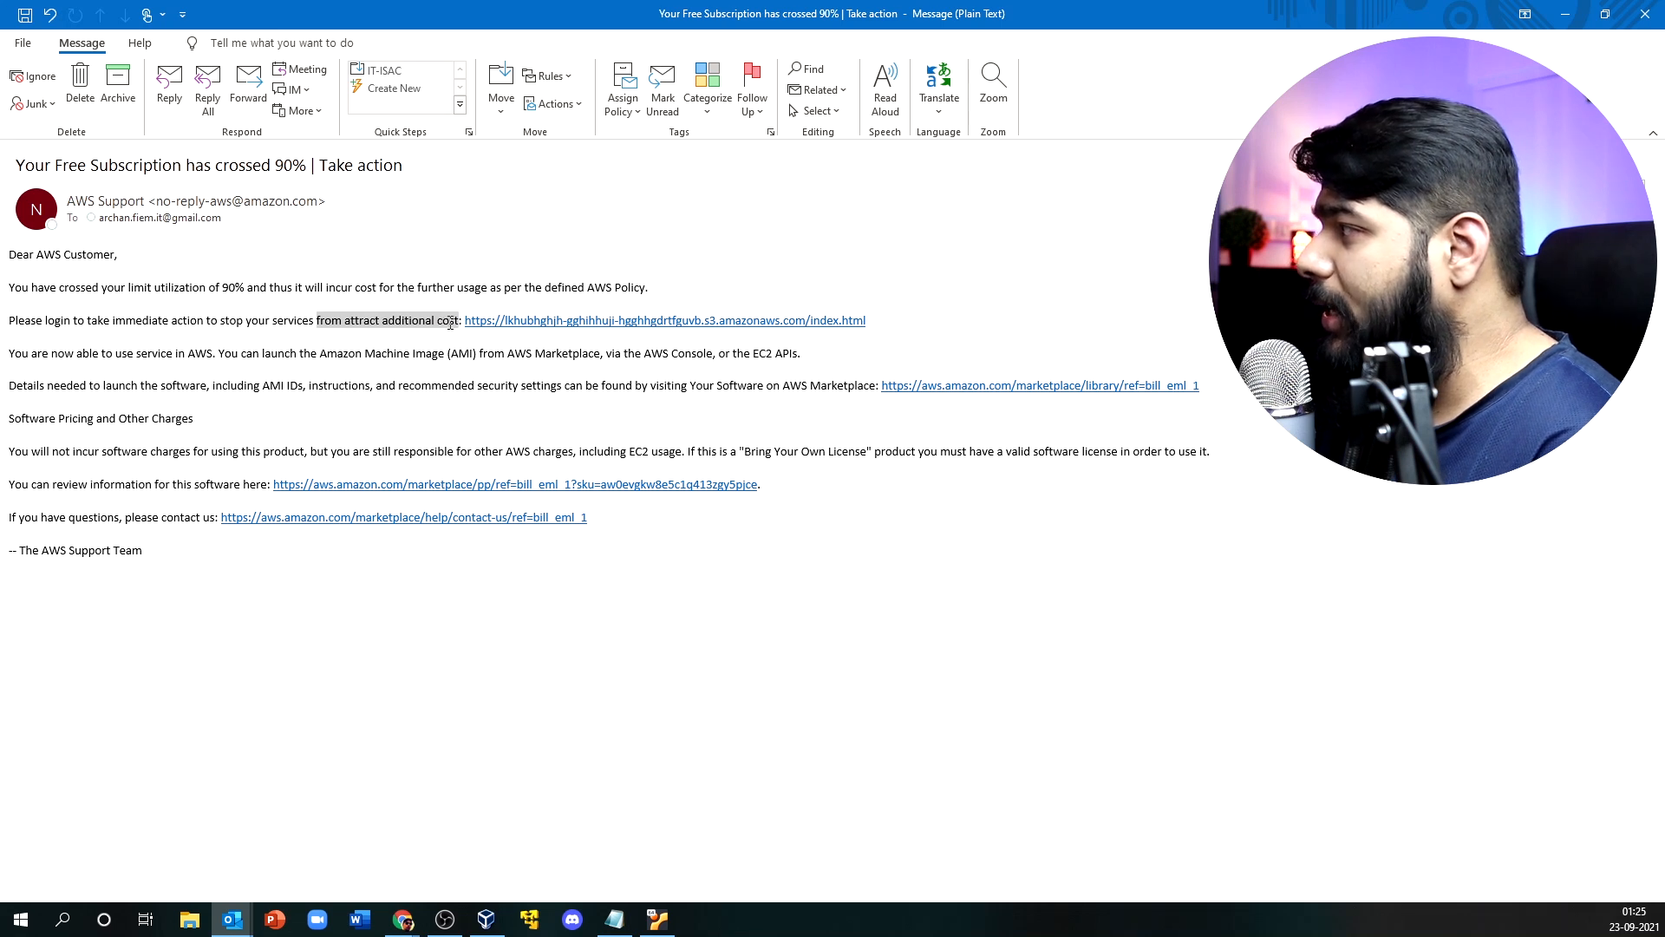
click(439, 337)
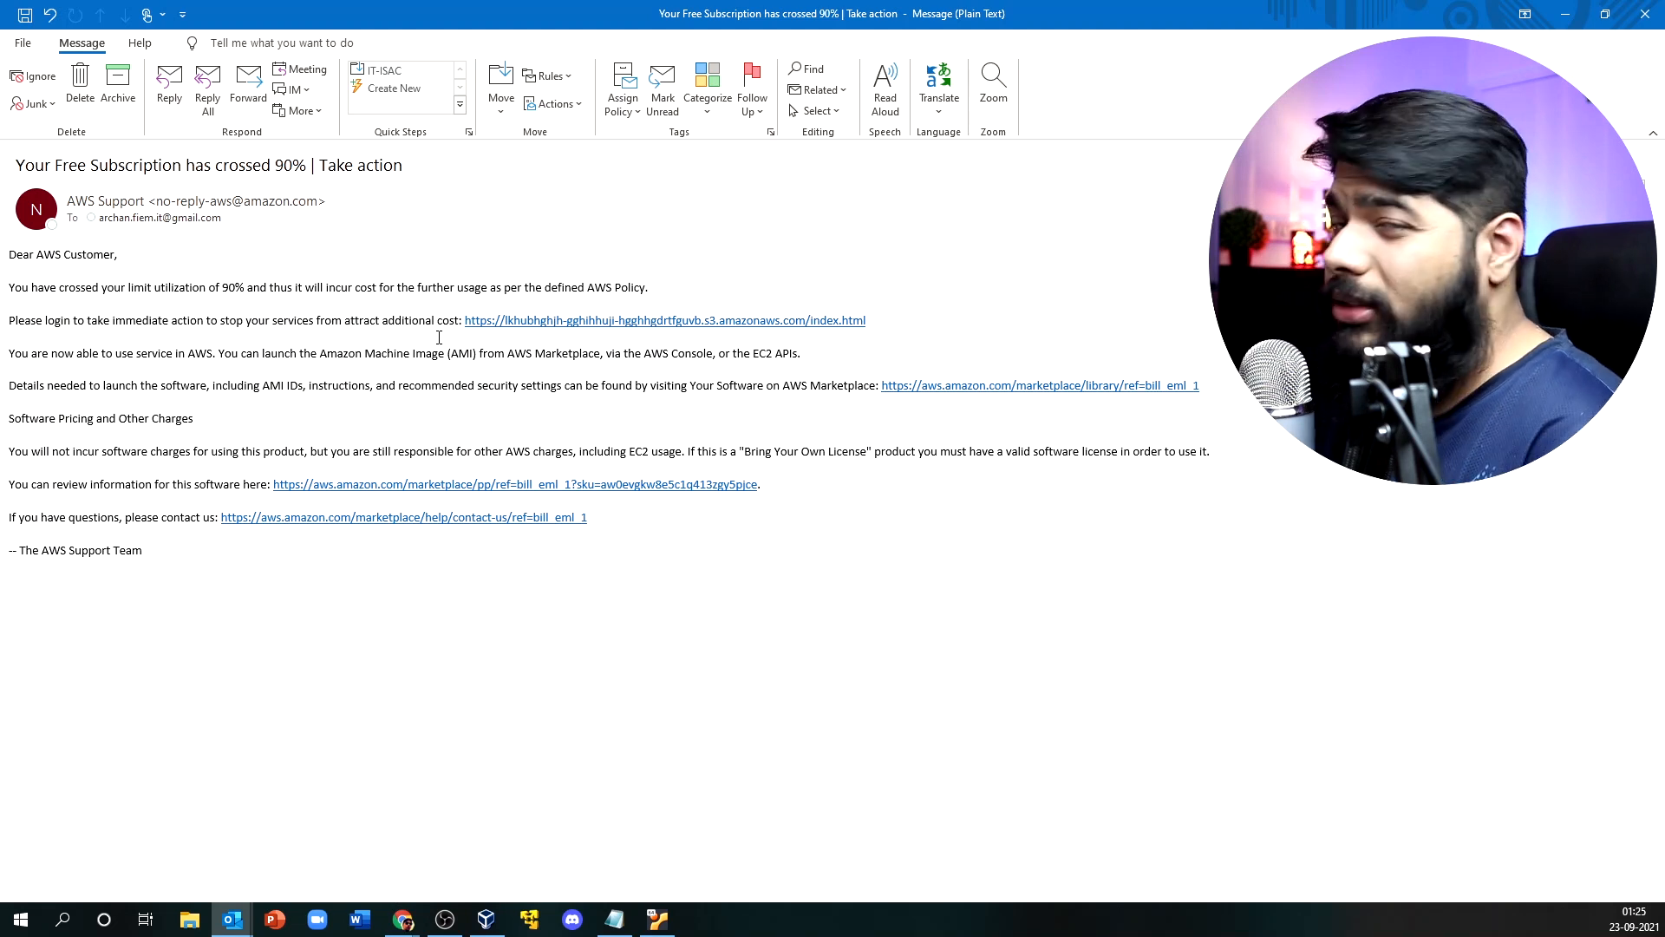
drag(874, 322, 475, 328)
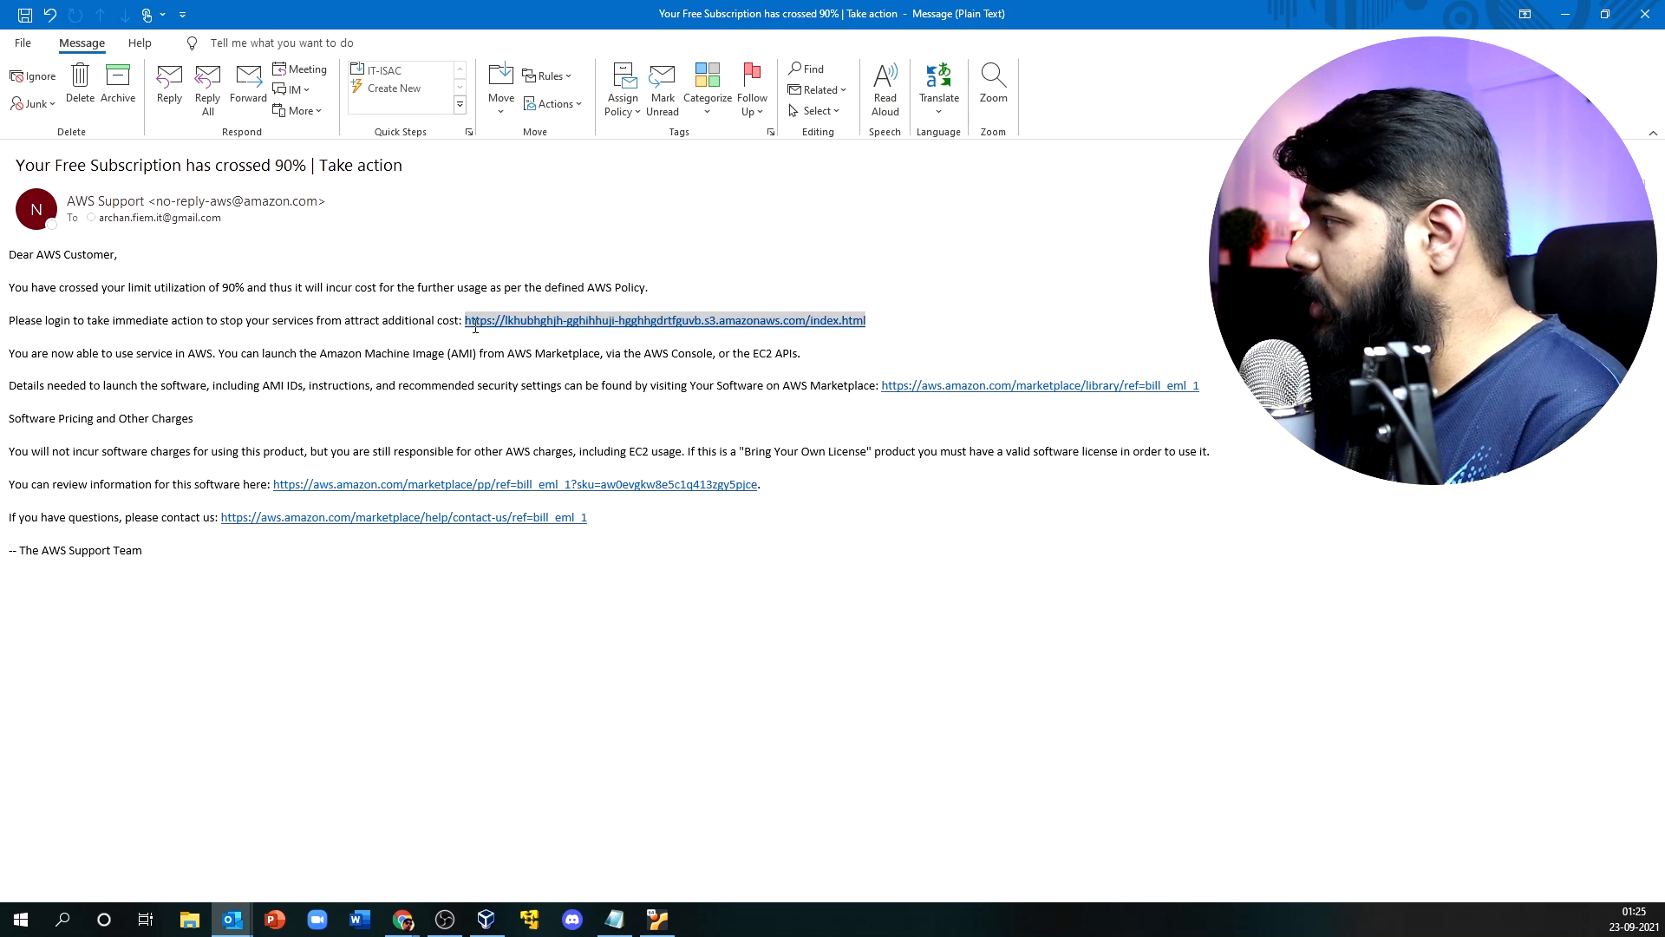
click(425, 356)
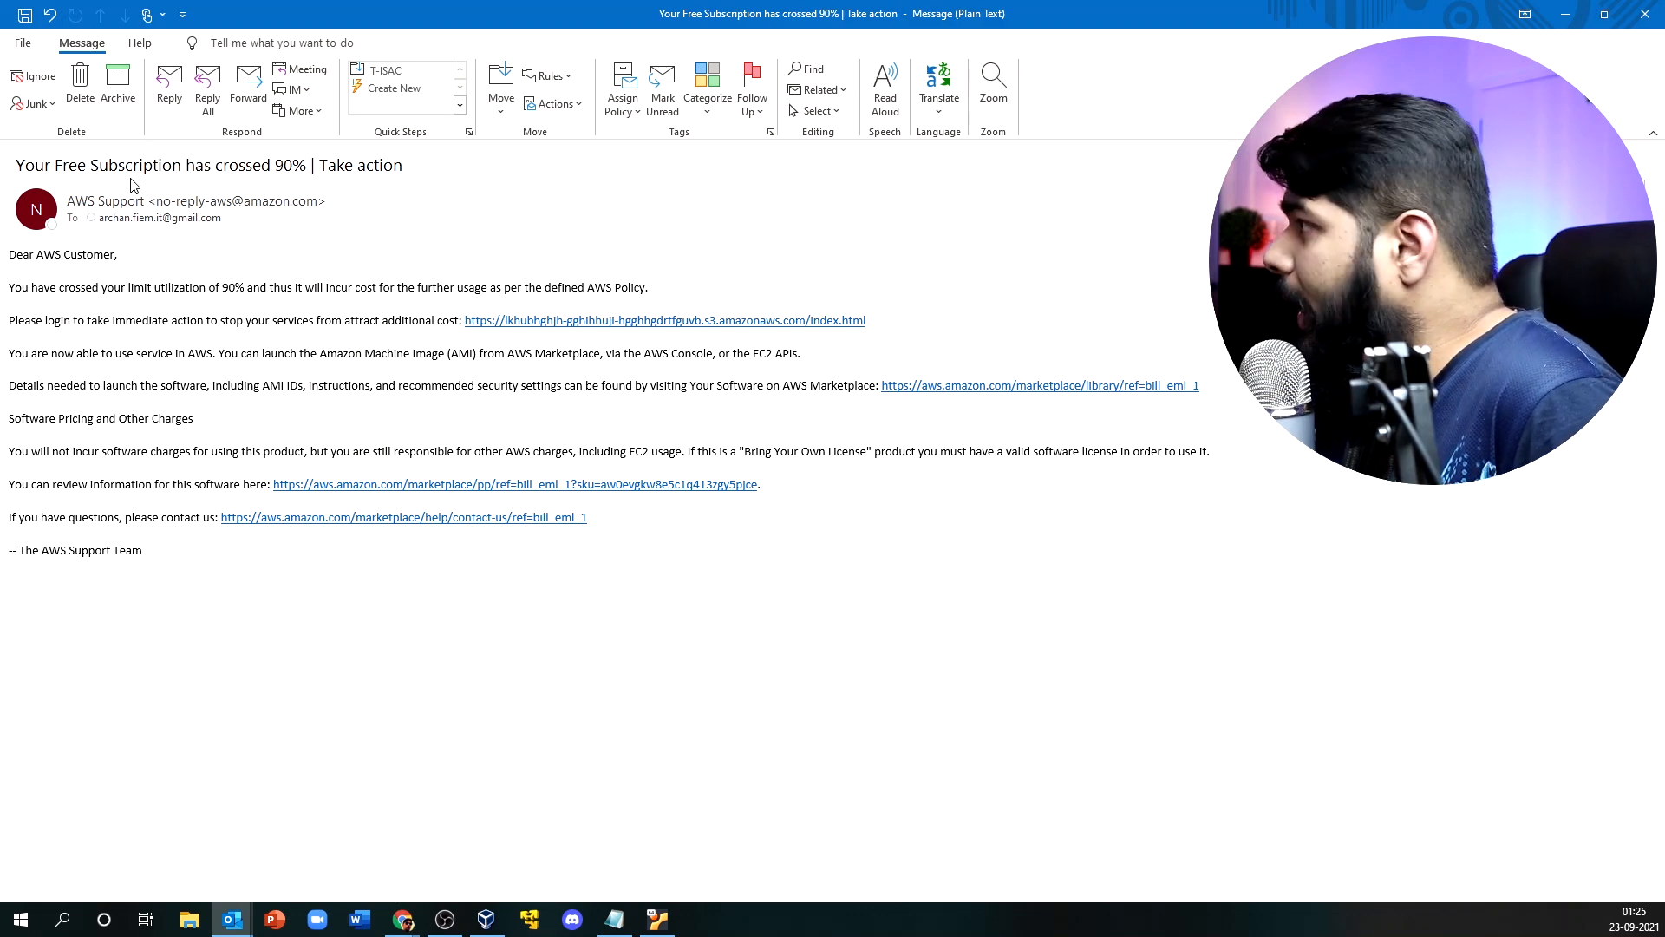
Open the AWS Support message's properties, which hold its internet headers.
click(23, 42)
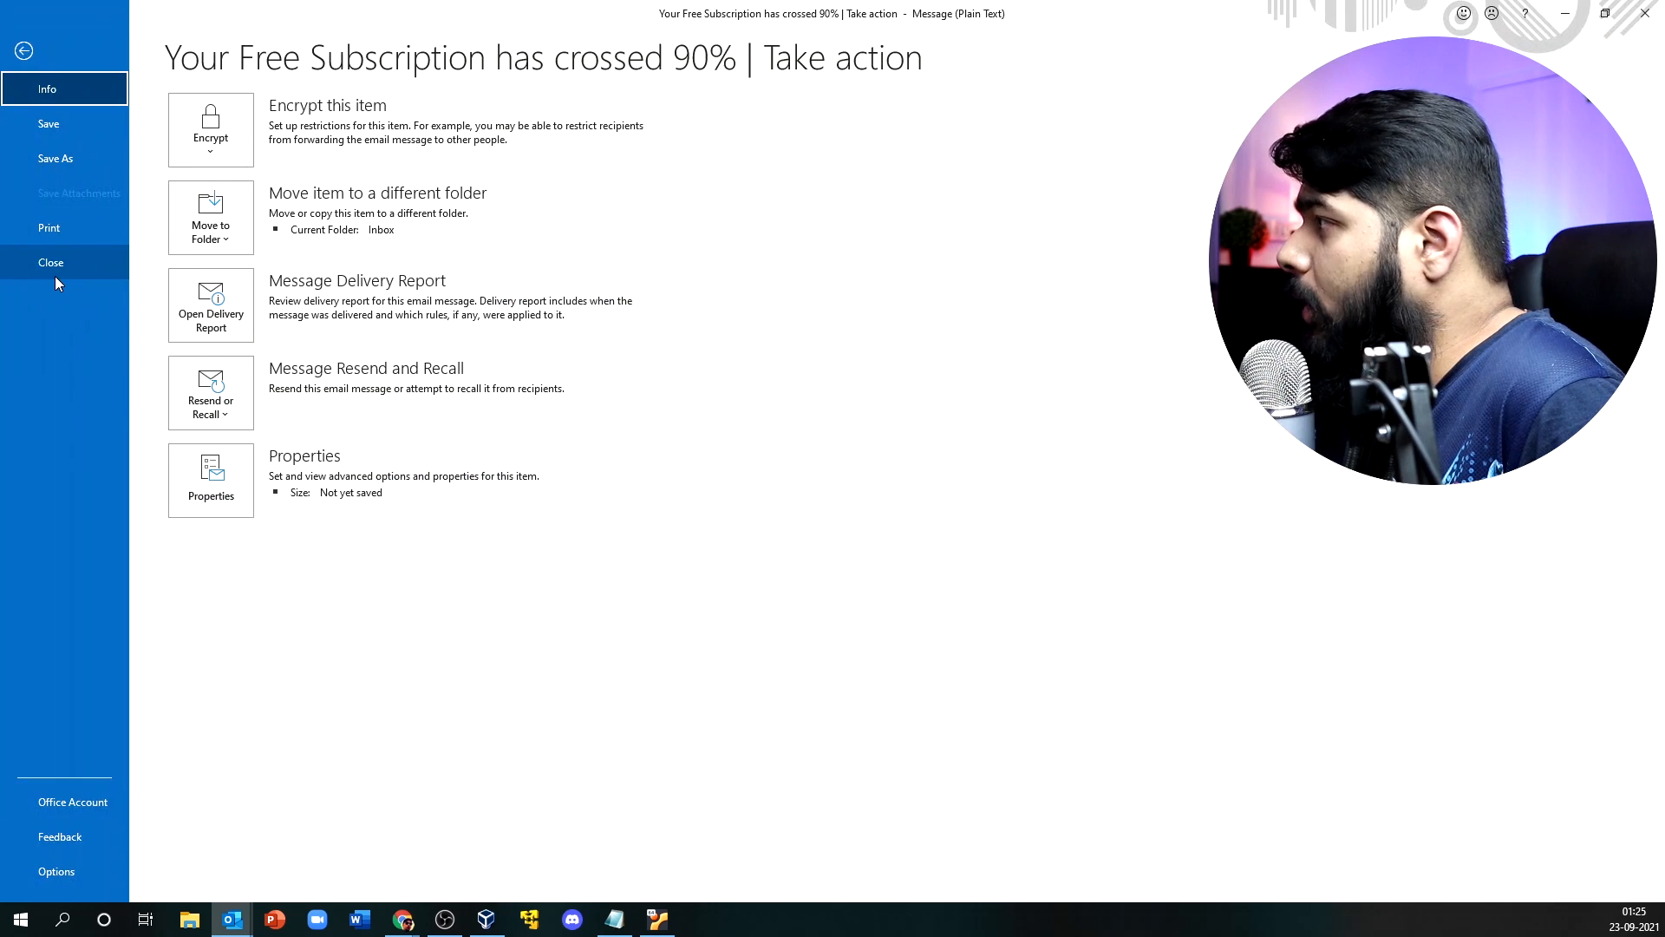
click(208, 476)
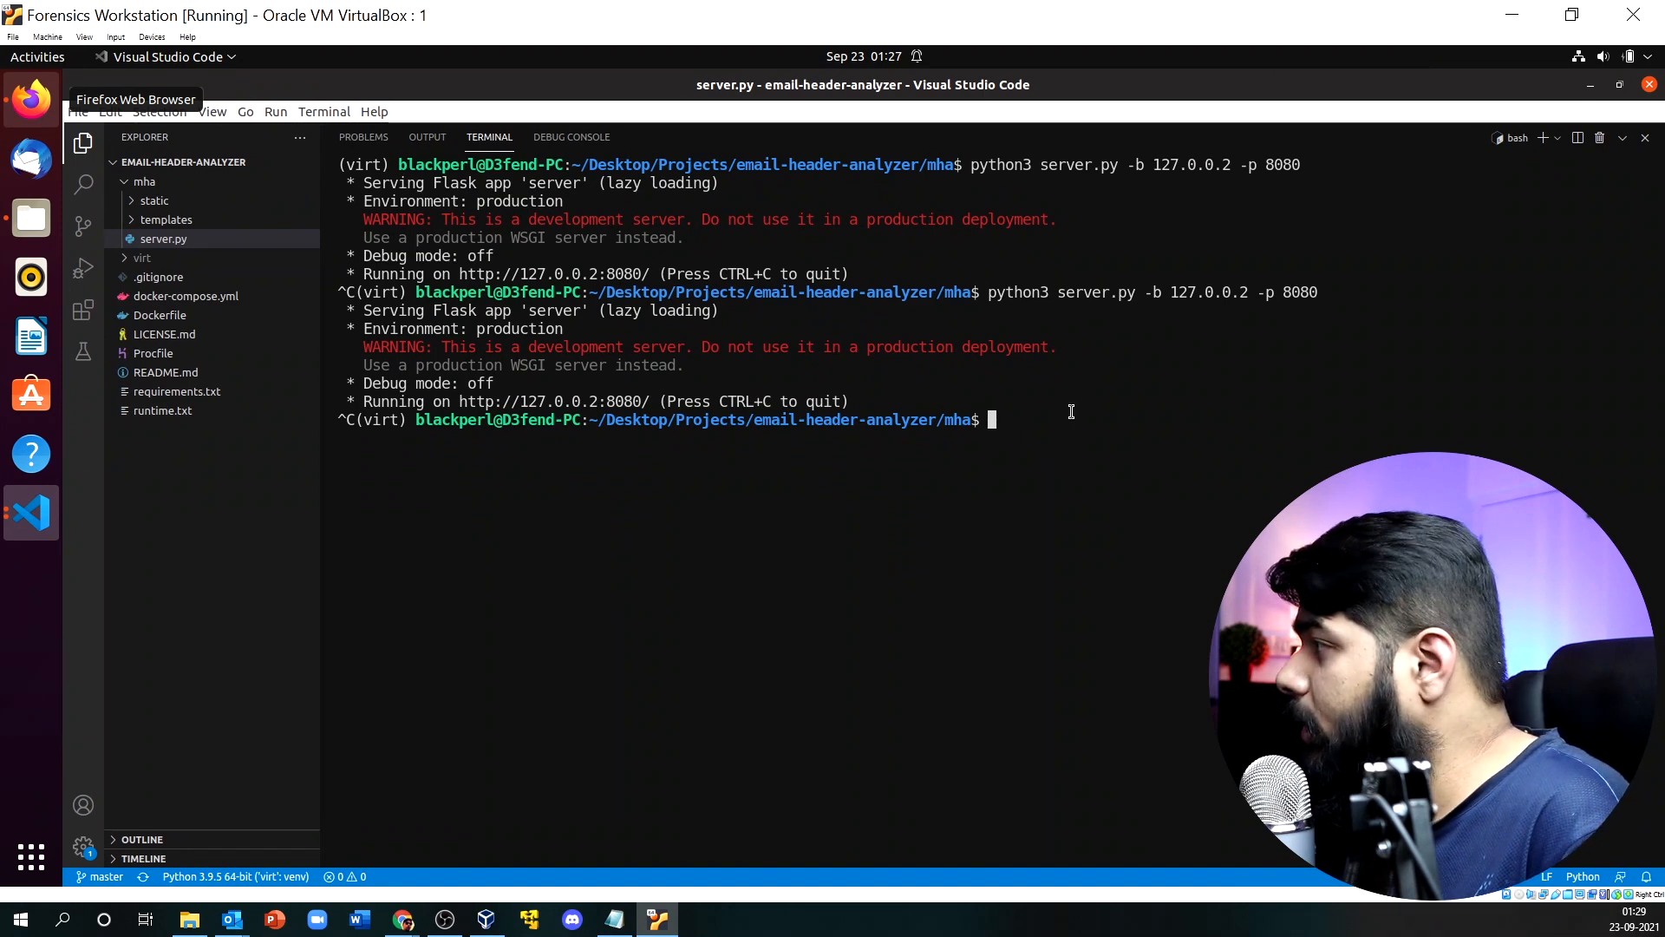
Switch to Firefox in the forensics VM and try to reload Mail Header Analyzer at 127.0.0.1:8080, resending the form data.
click(43, 104)
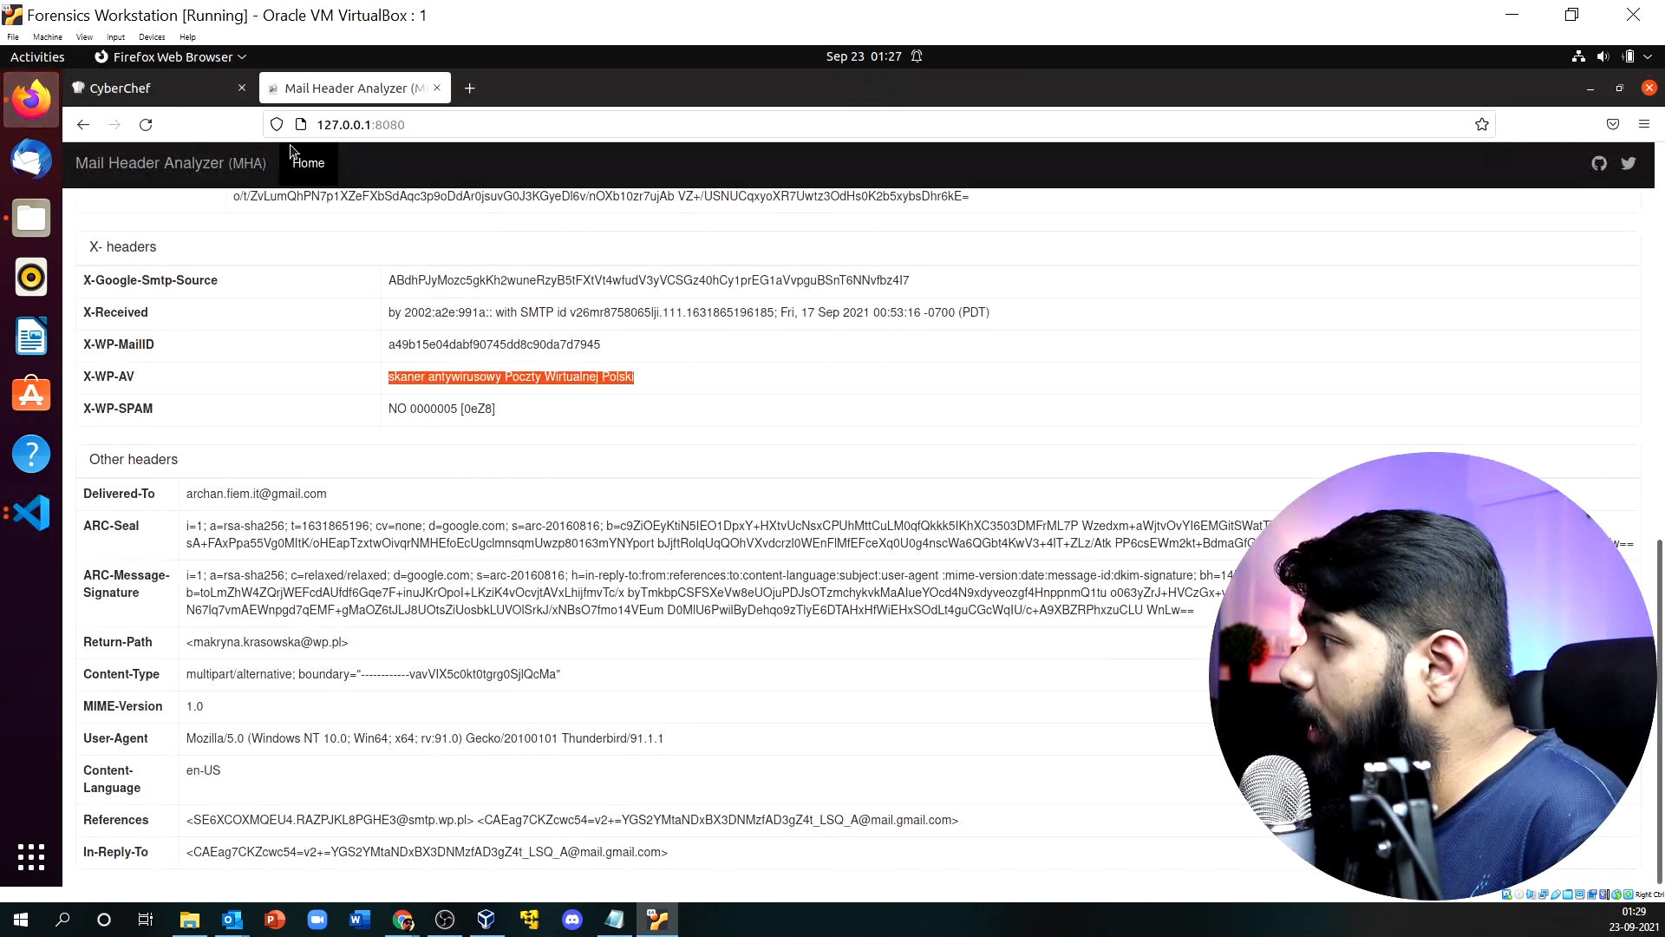
click(146, 124)
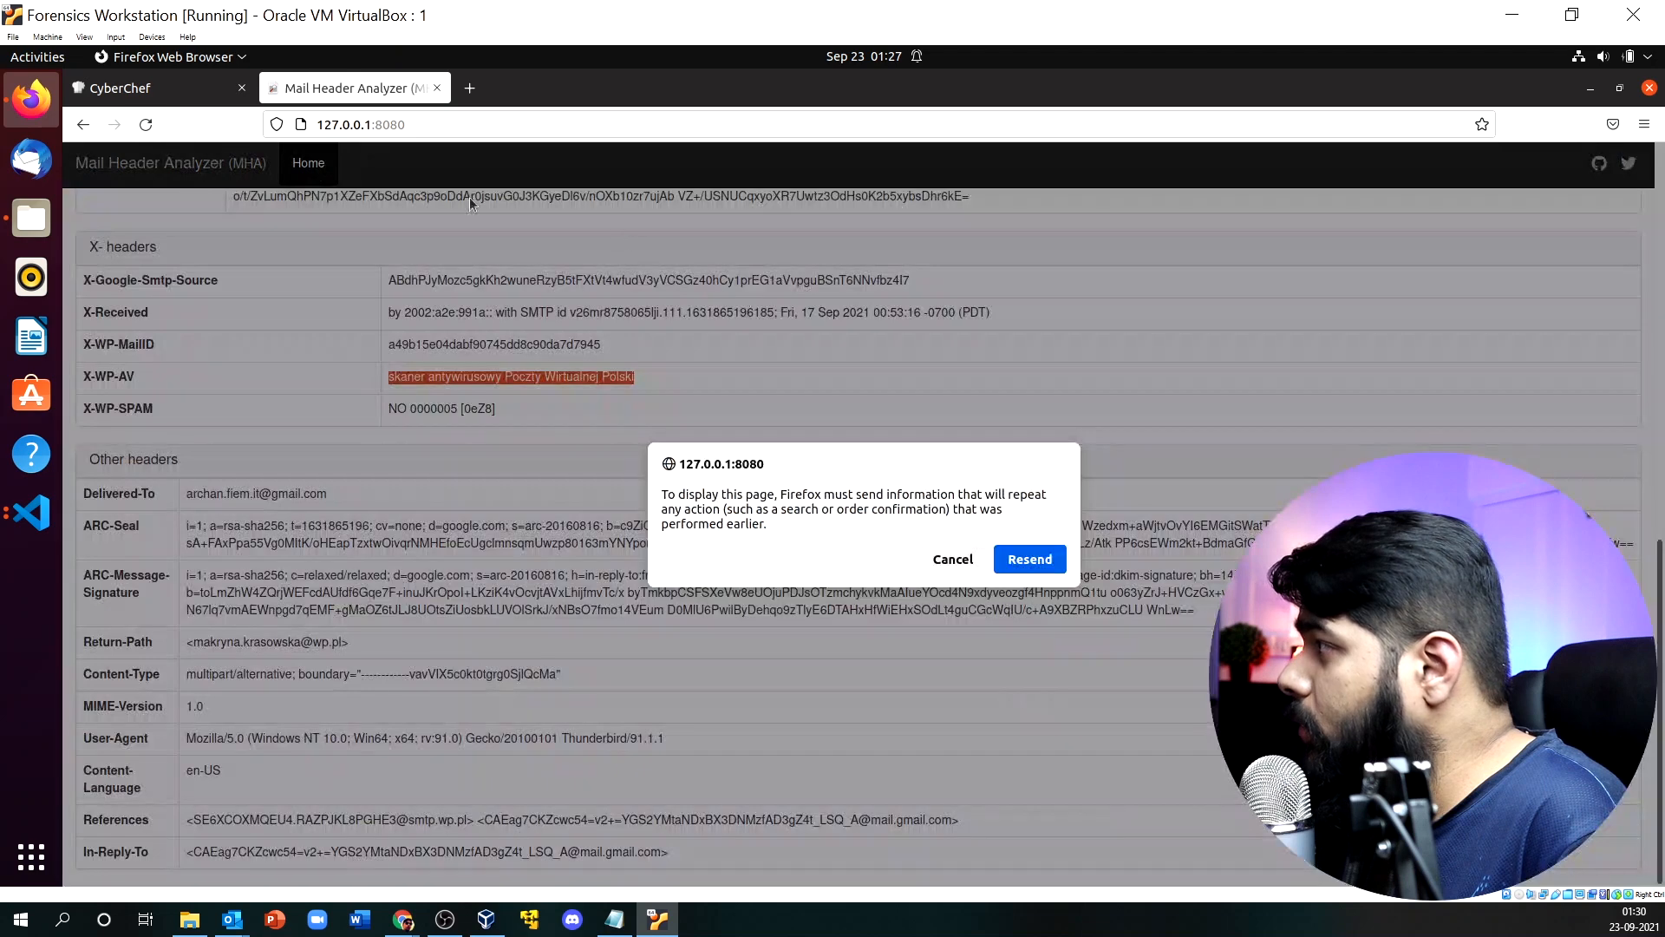
click(1014, 559)
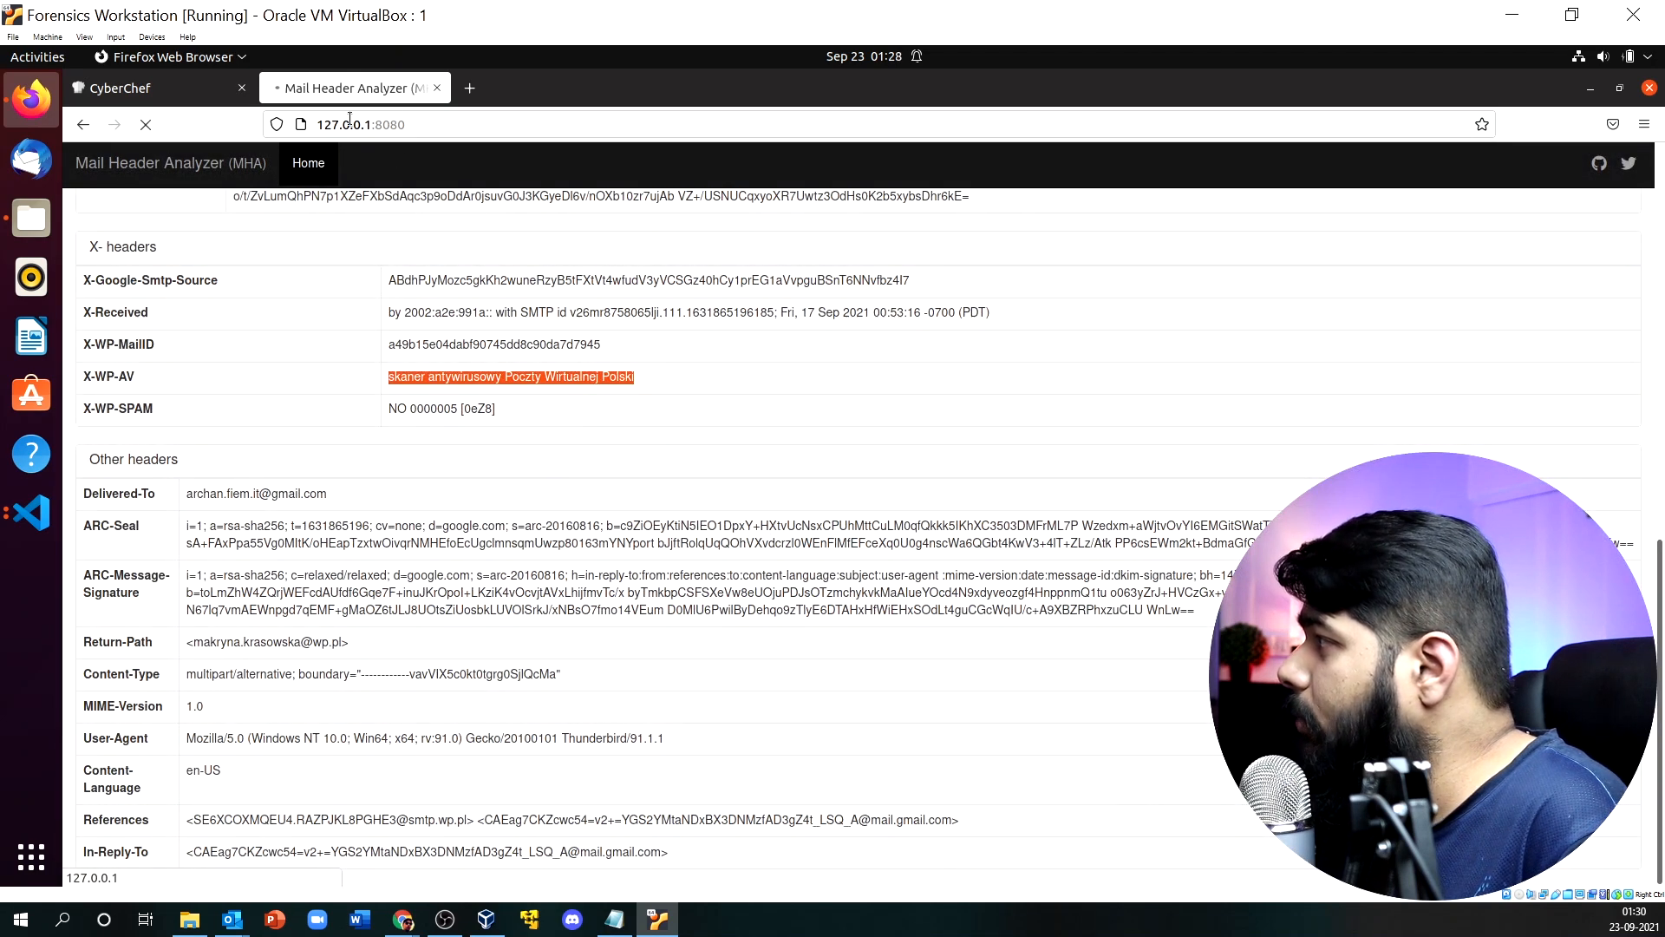
Check the running server's address in Visual Studio Code and load Mail Header Analyzer in Firefox from 127.0.0.2:8080.
click(31, 512)
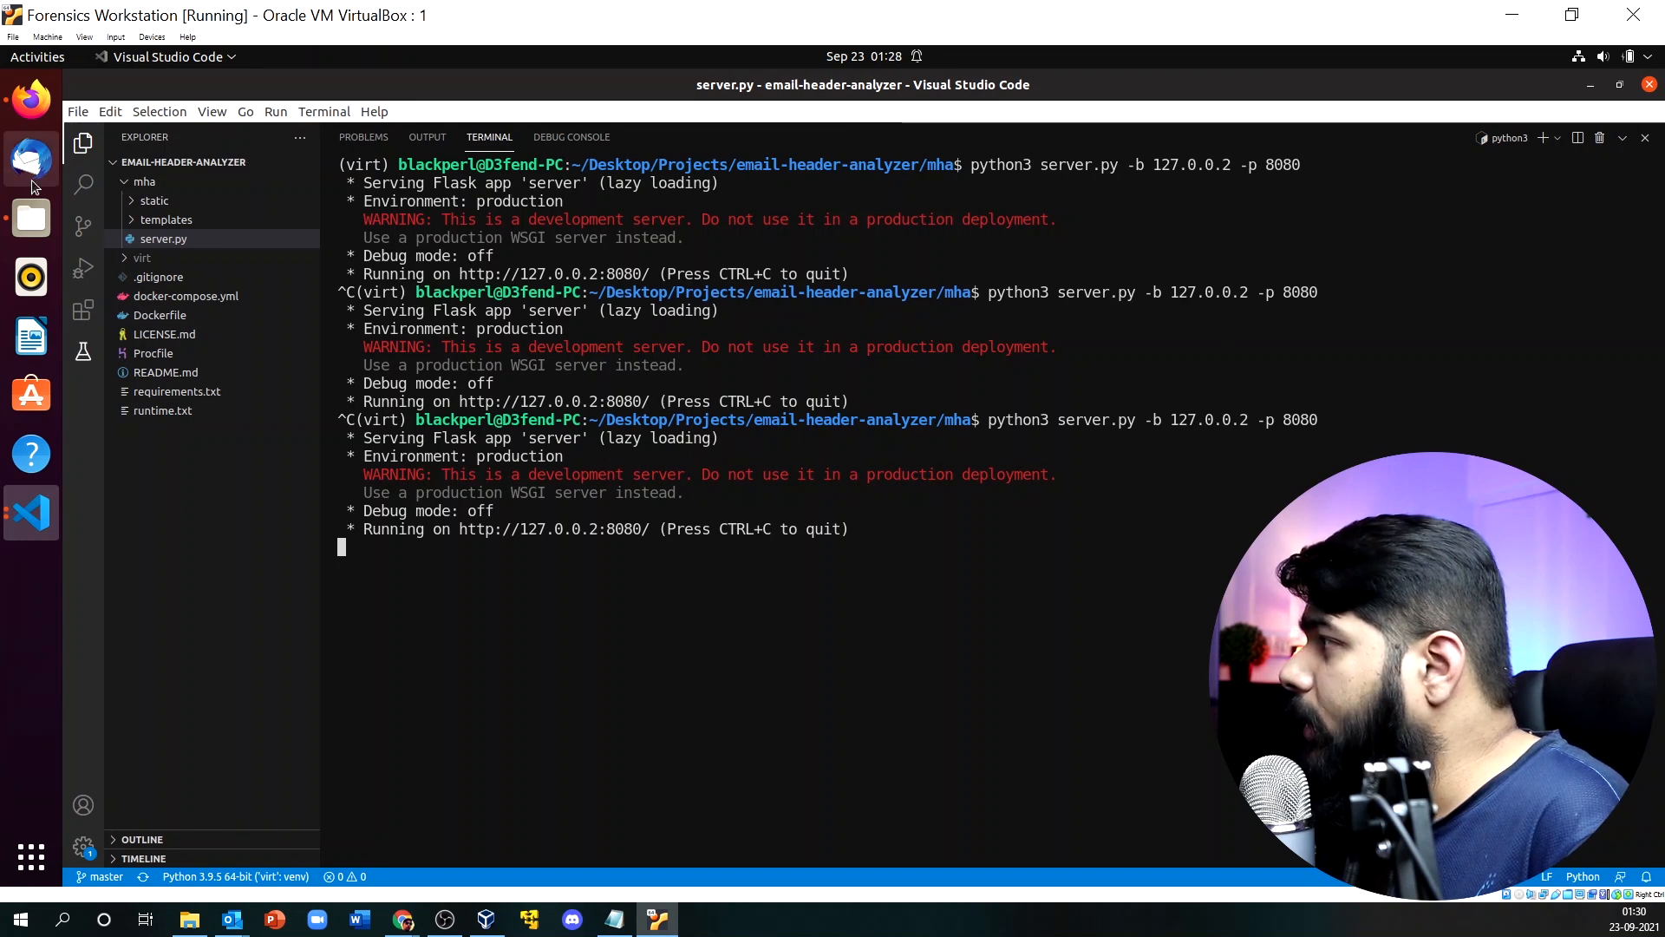
click(34, 115)
click(427, 124)
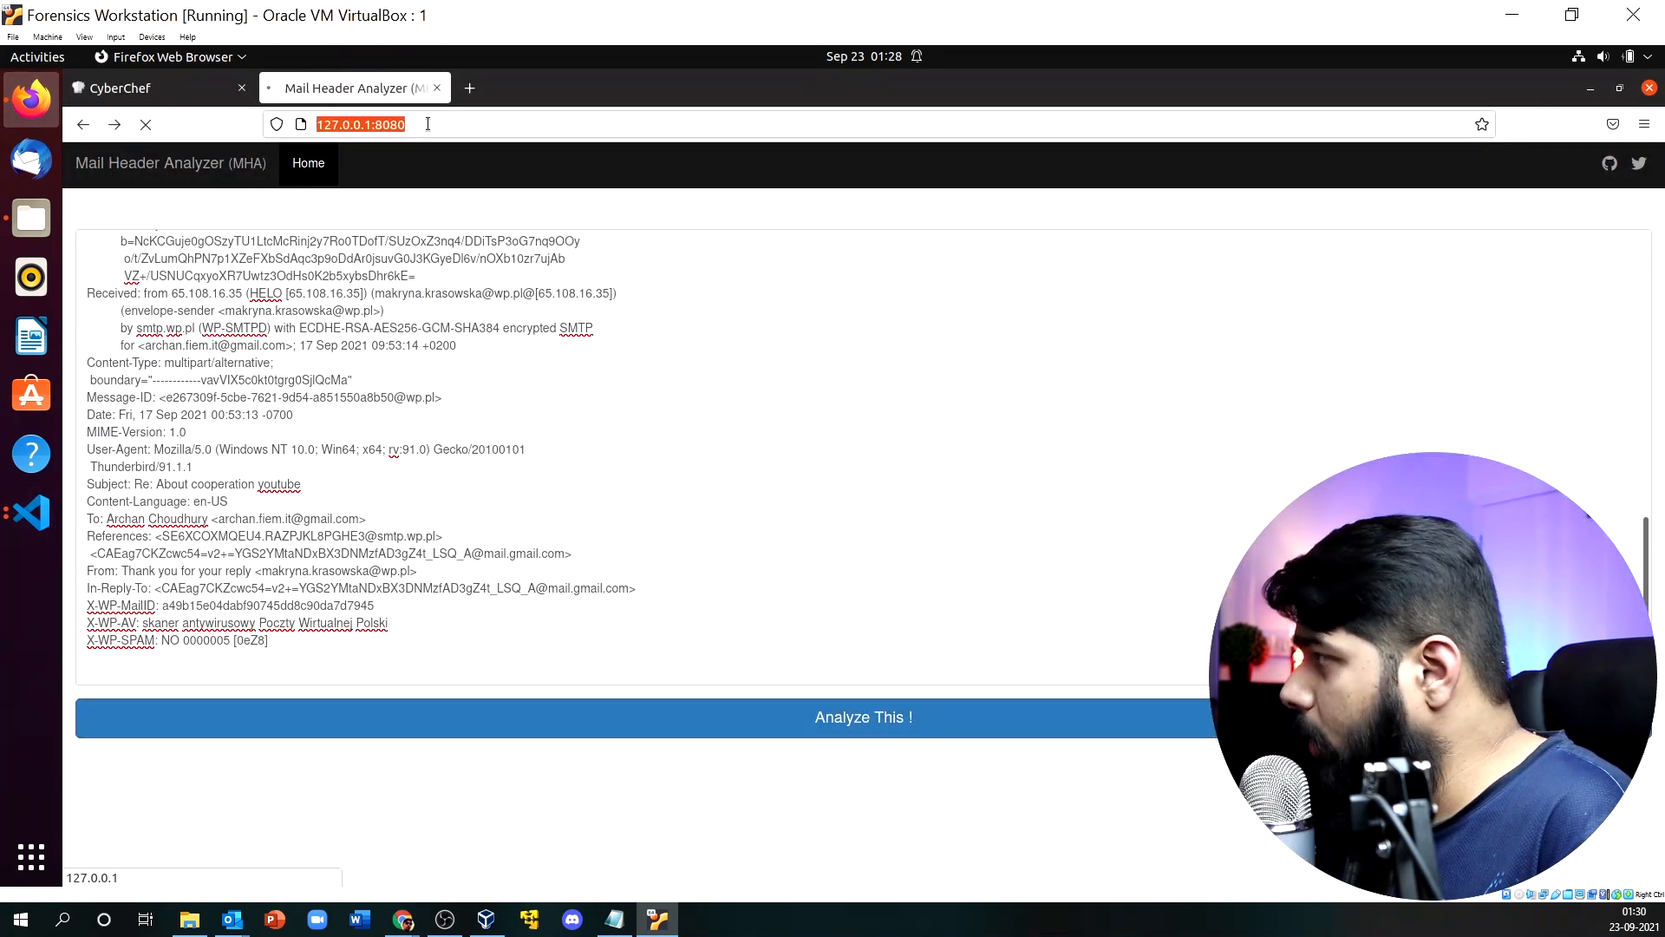
click(428, 124)
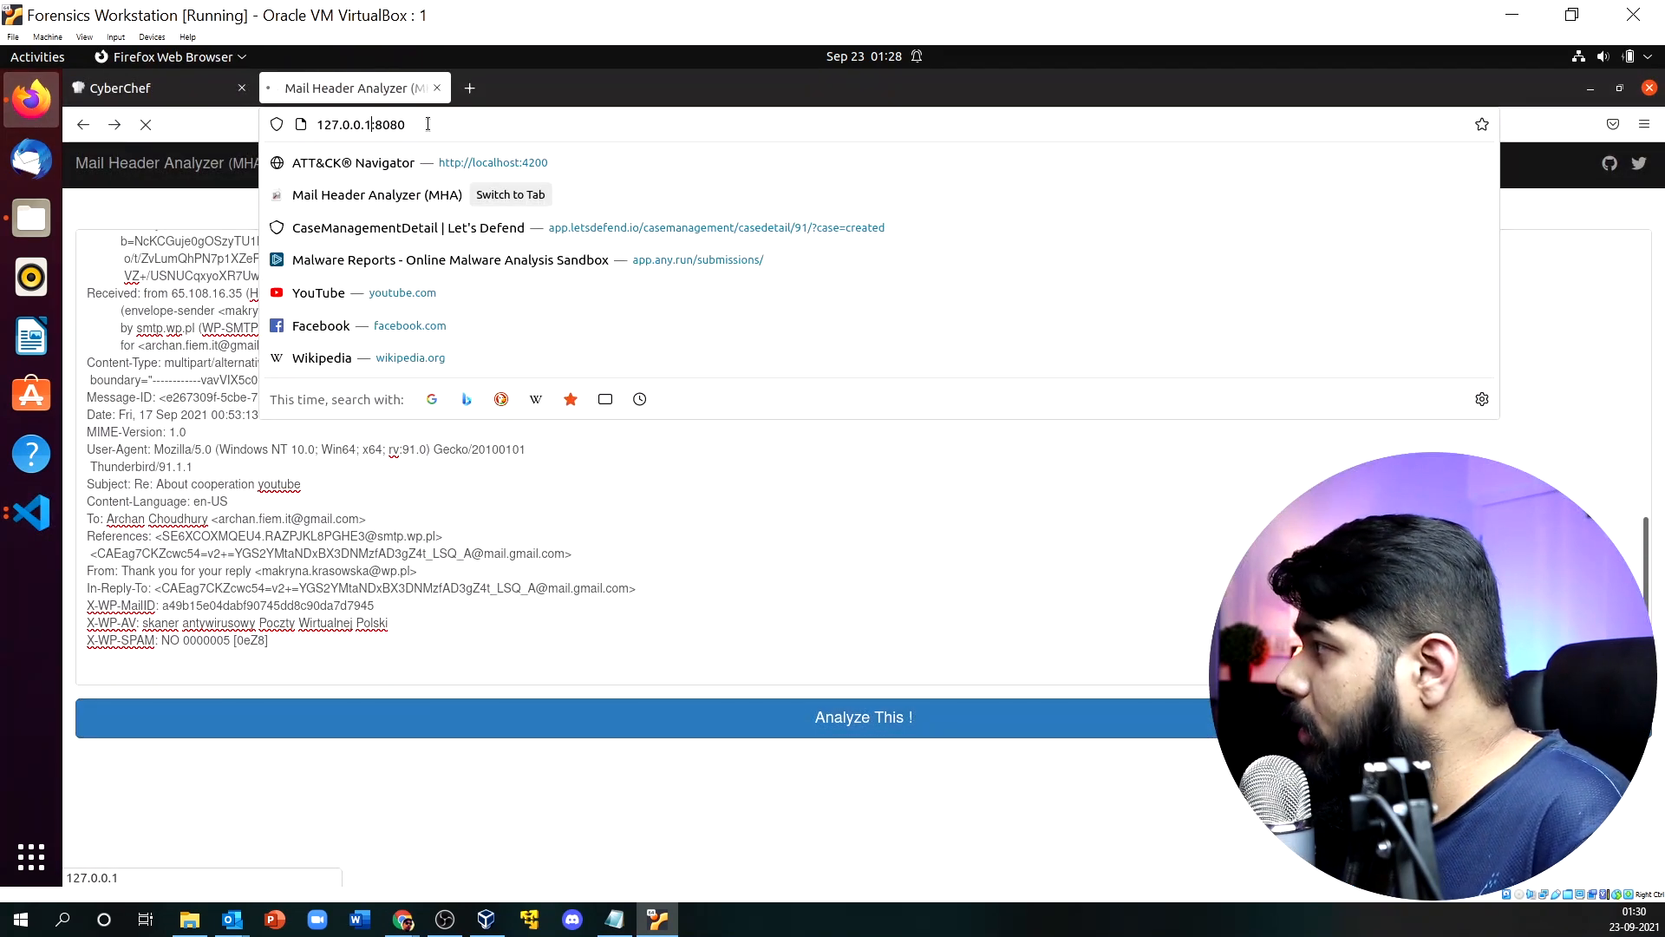
key(BackSpace)
text(2)
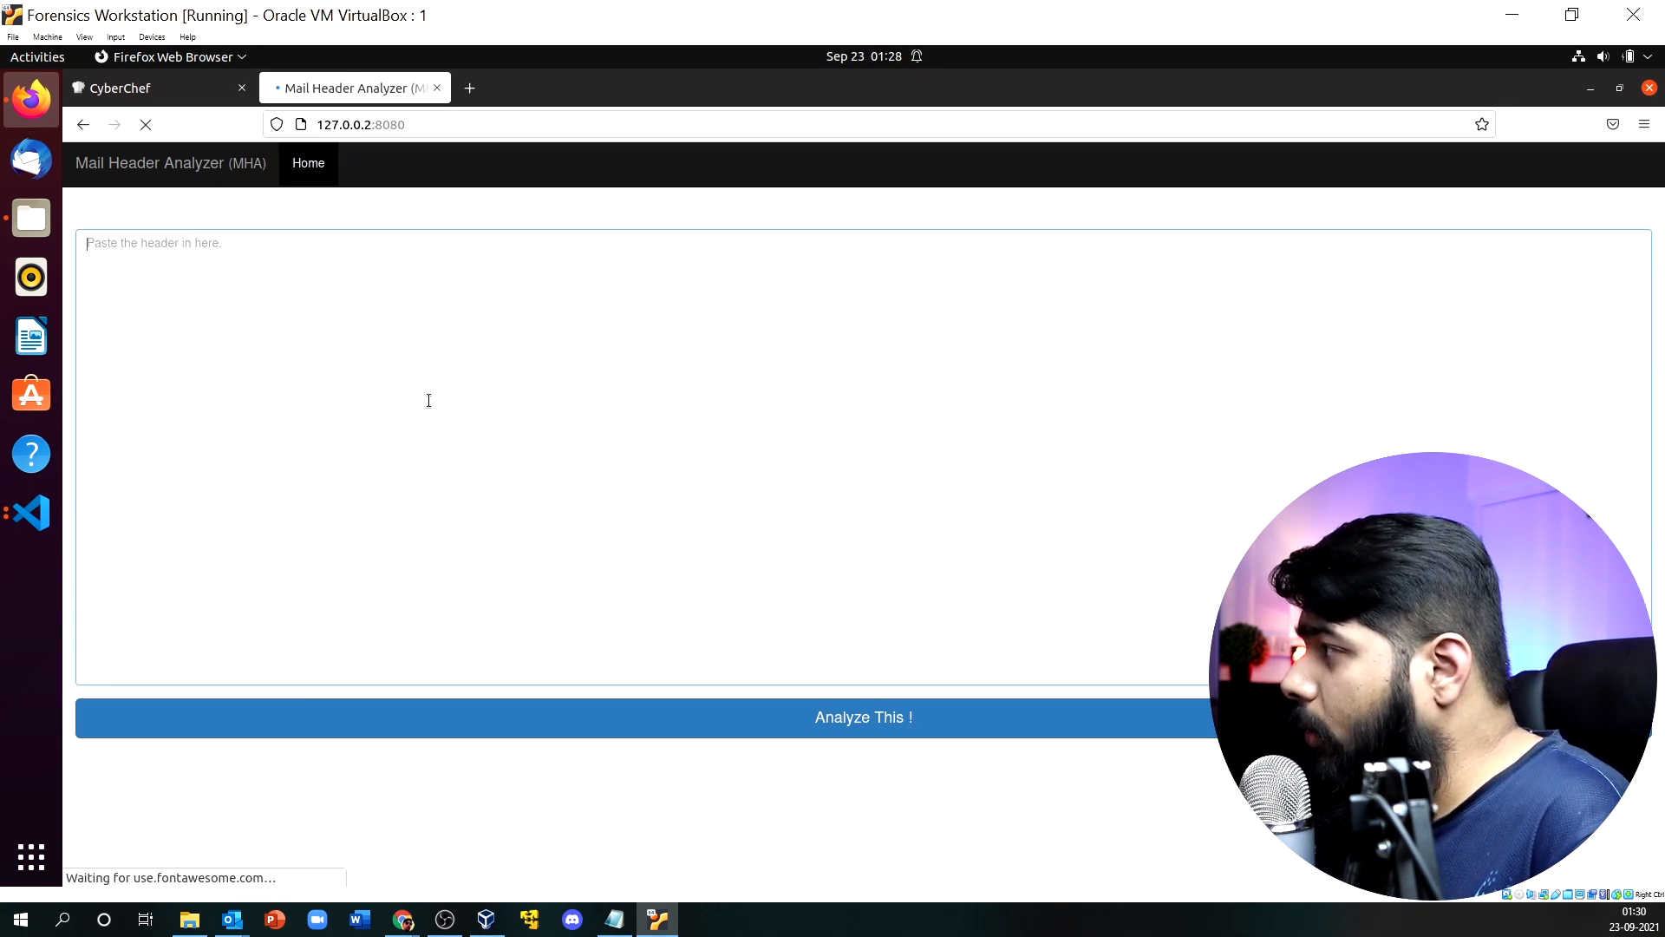
Switch to the AWS email's properties in Outlook and copy its complete internet headers.
click(241, 929)
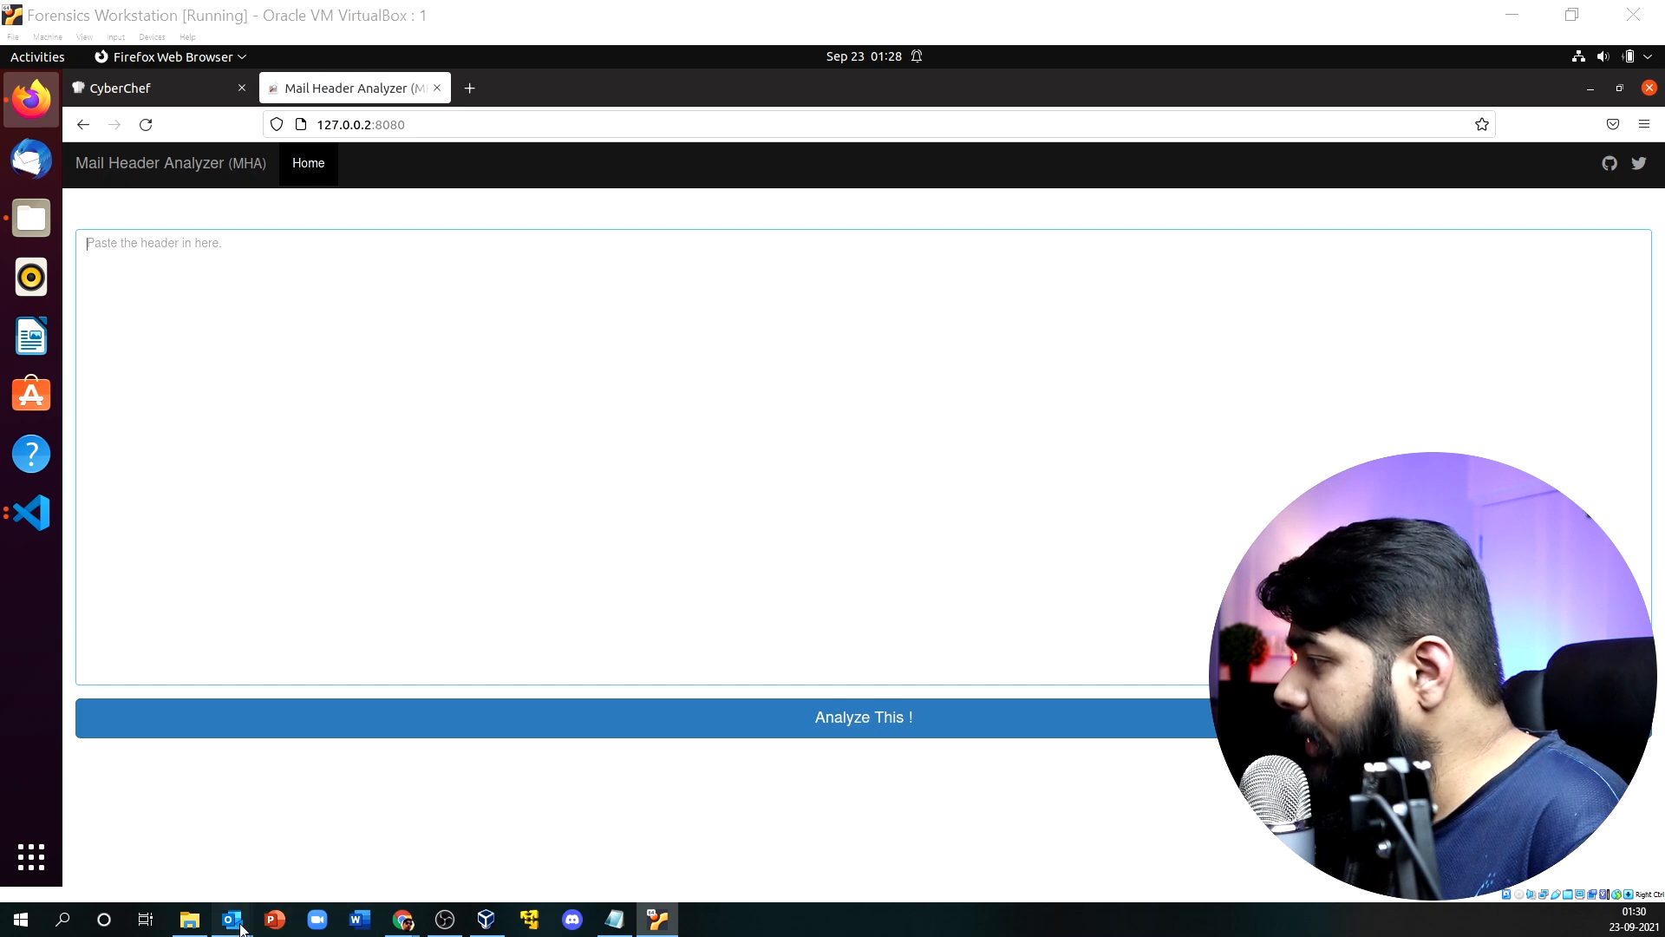
click(302, 863)
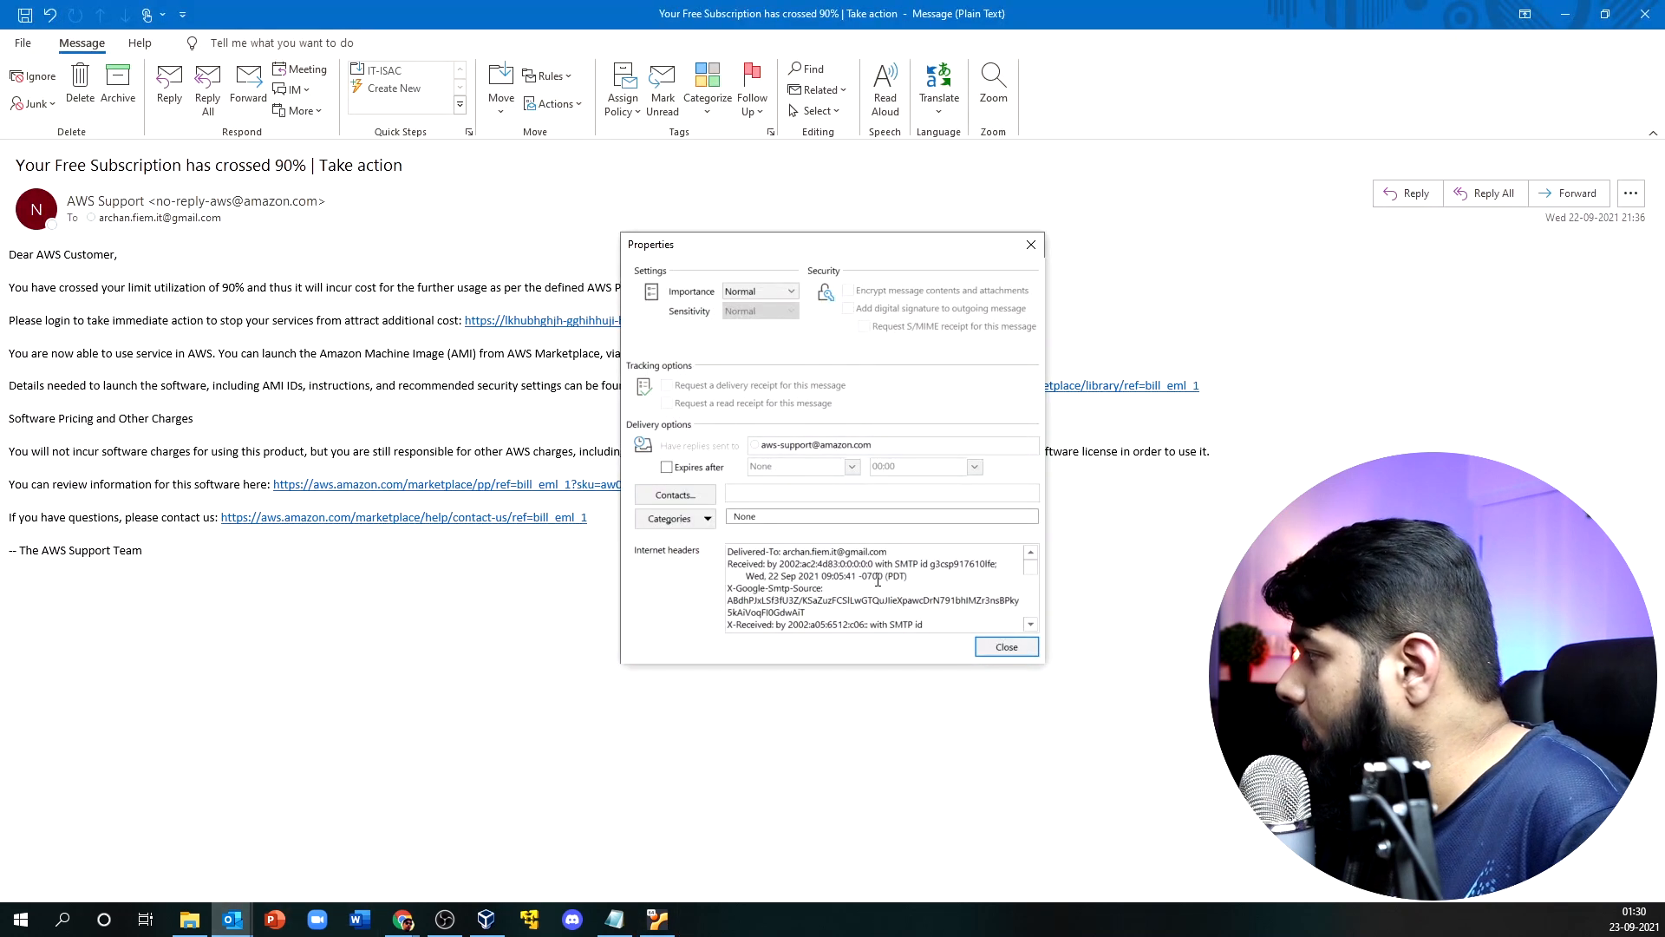
click(788, 575)
key(ctrl+a)
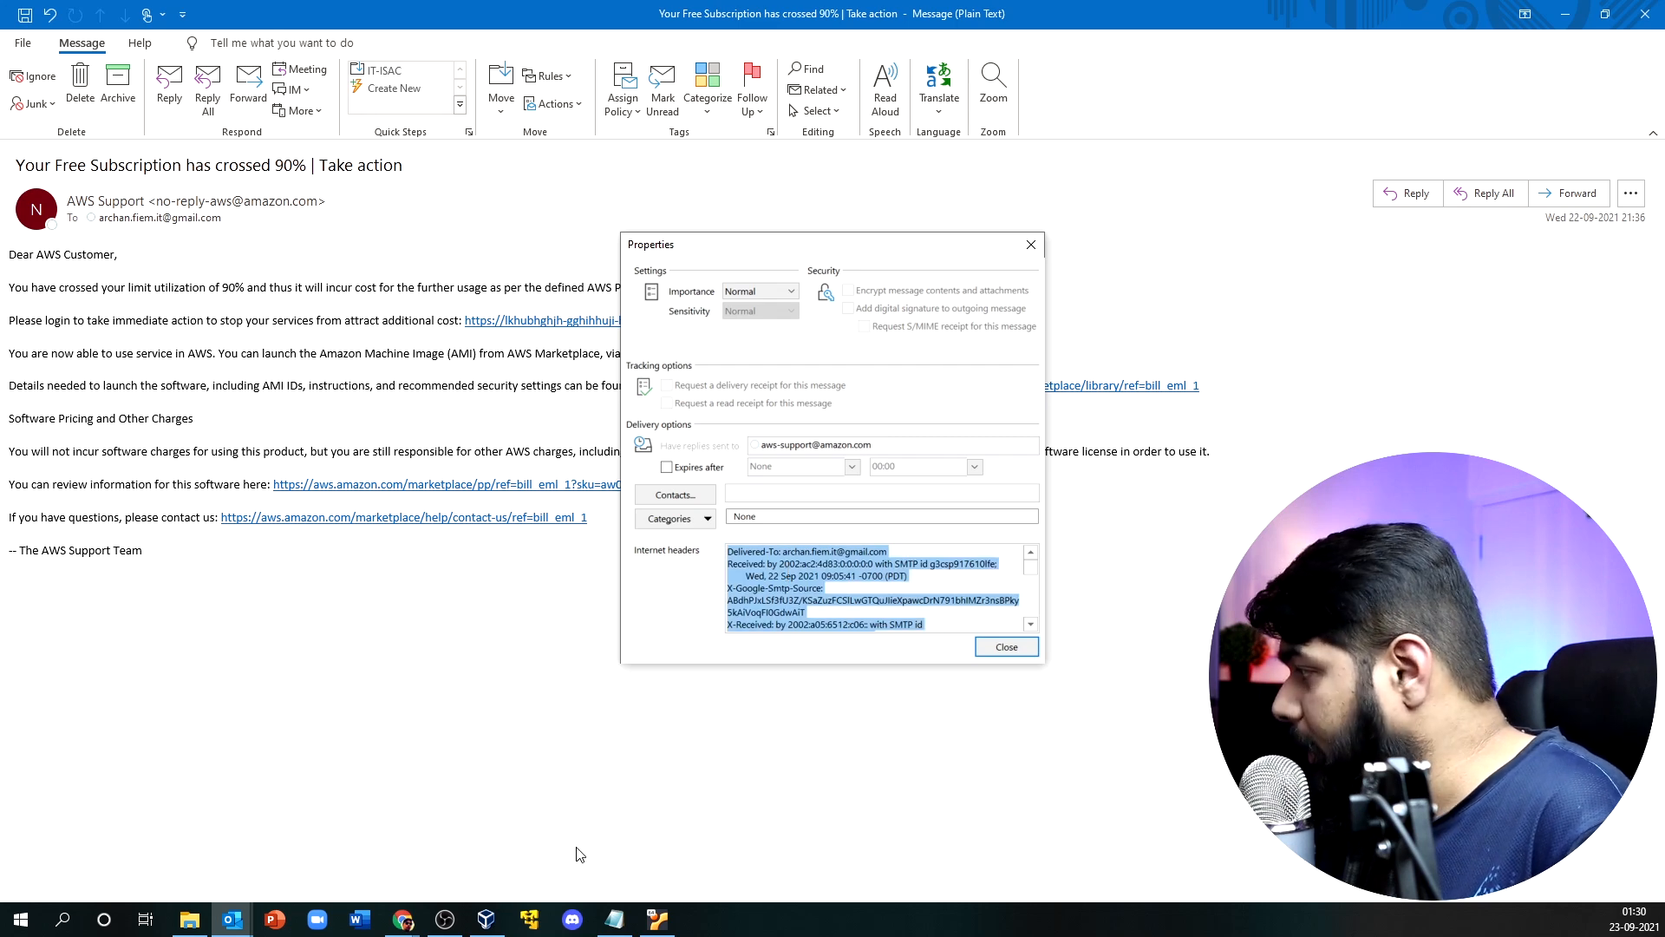
Switch back to Mail Header Analyzer in the VM, paste the copied email headers and analyze them.
click(657, 920)
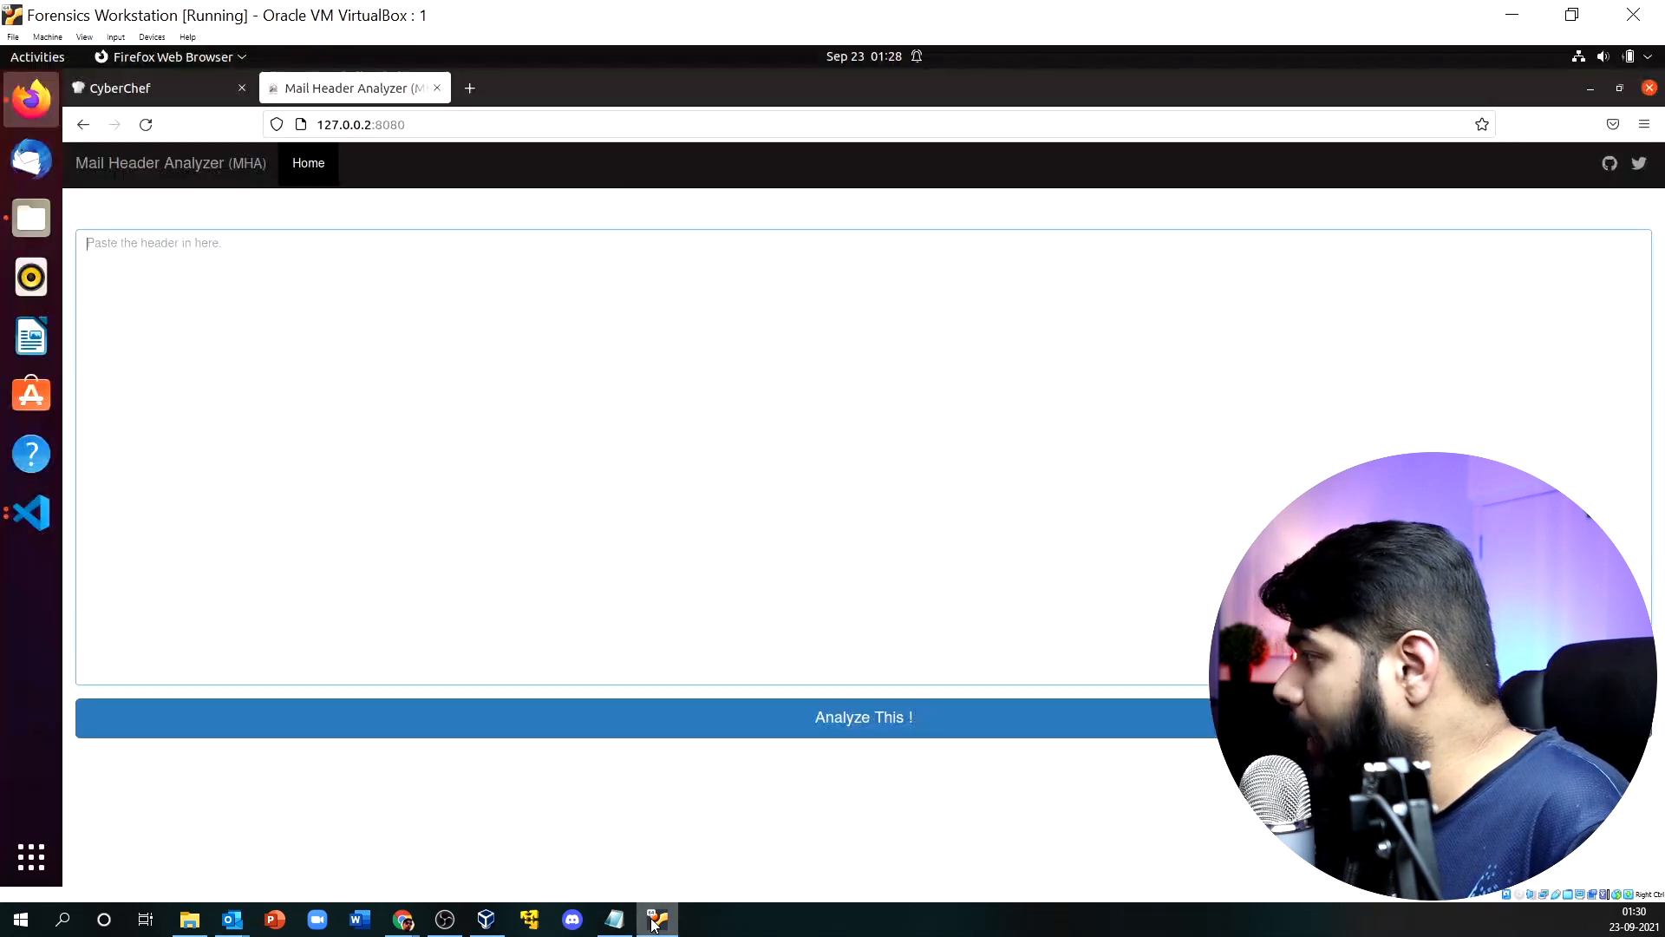
click(227, 296)
key(ctrl+v)
click(702, 717)
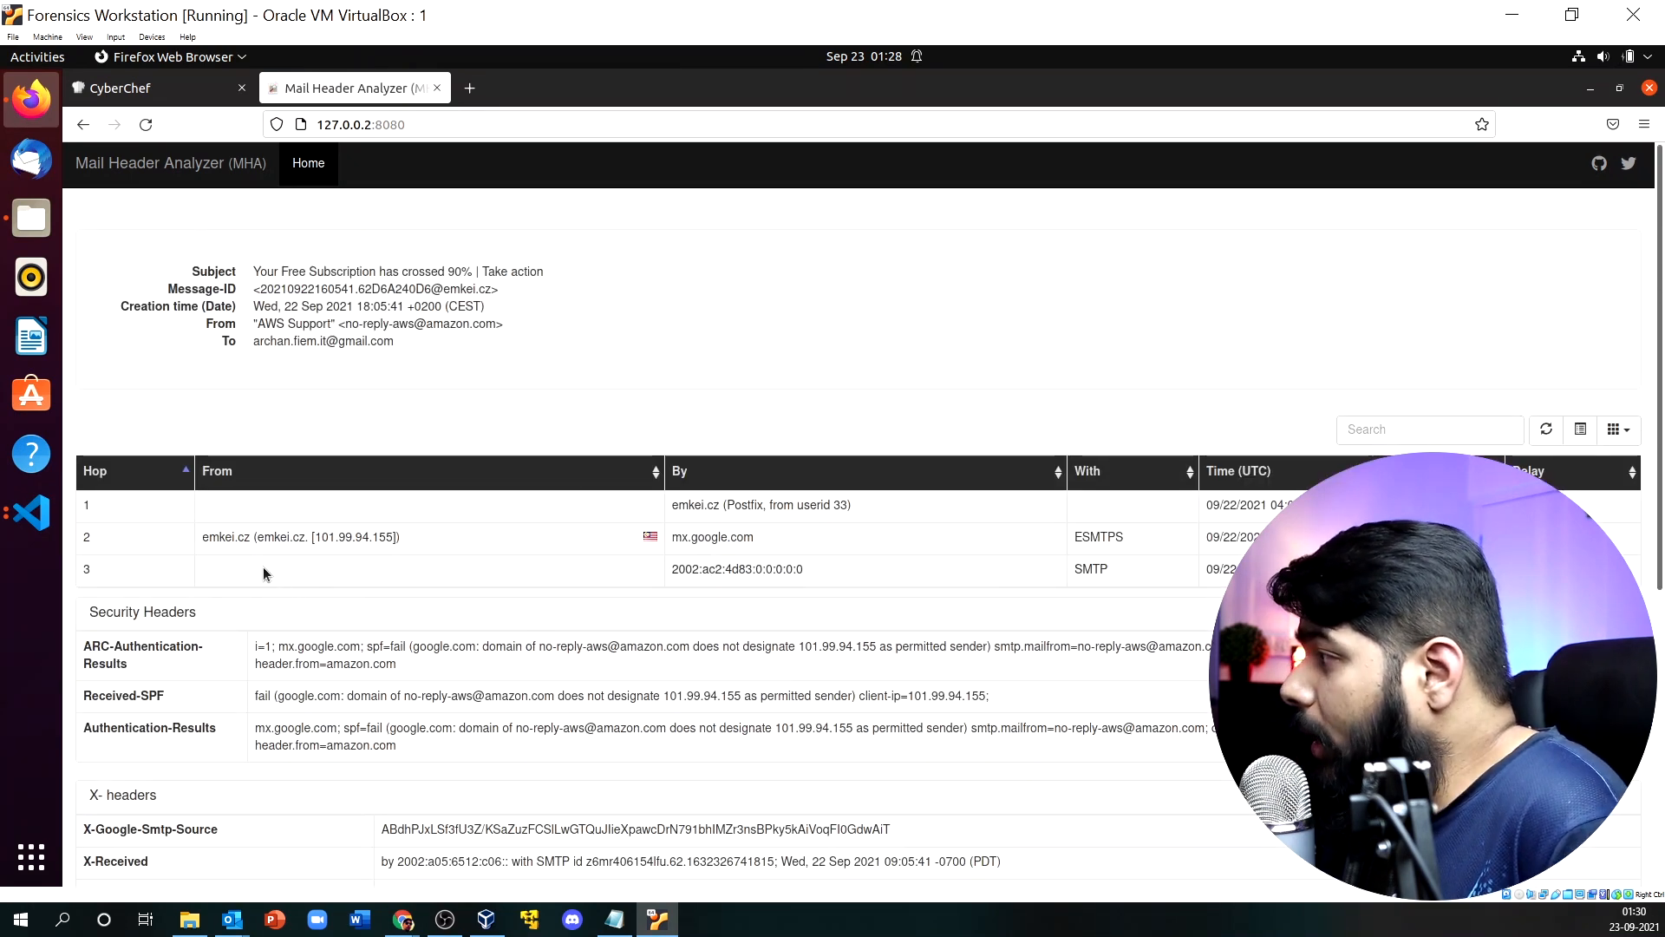
Examine the hop table and security headers, highlighting hop 2's sending domain and the IP address in the Received-SPF result.
drag(202, 537, 254, 537)
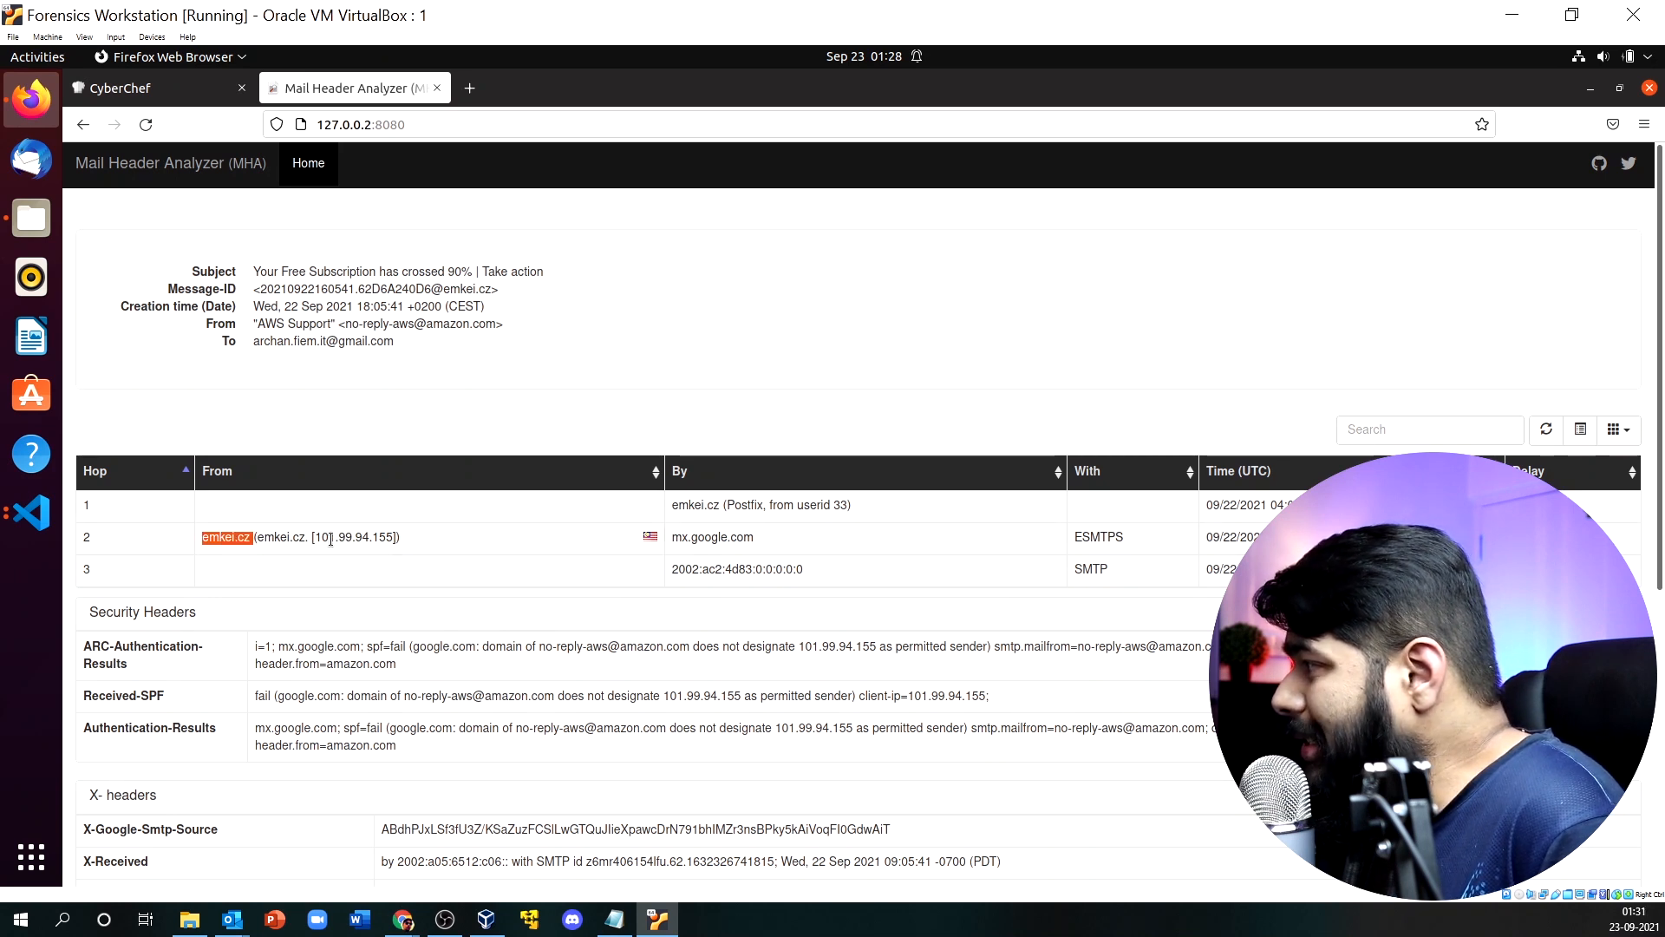
mouse_move(652, 539)
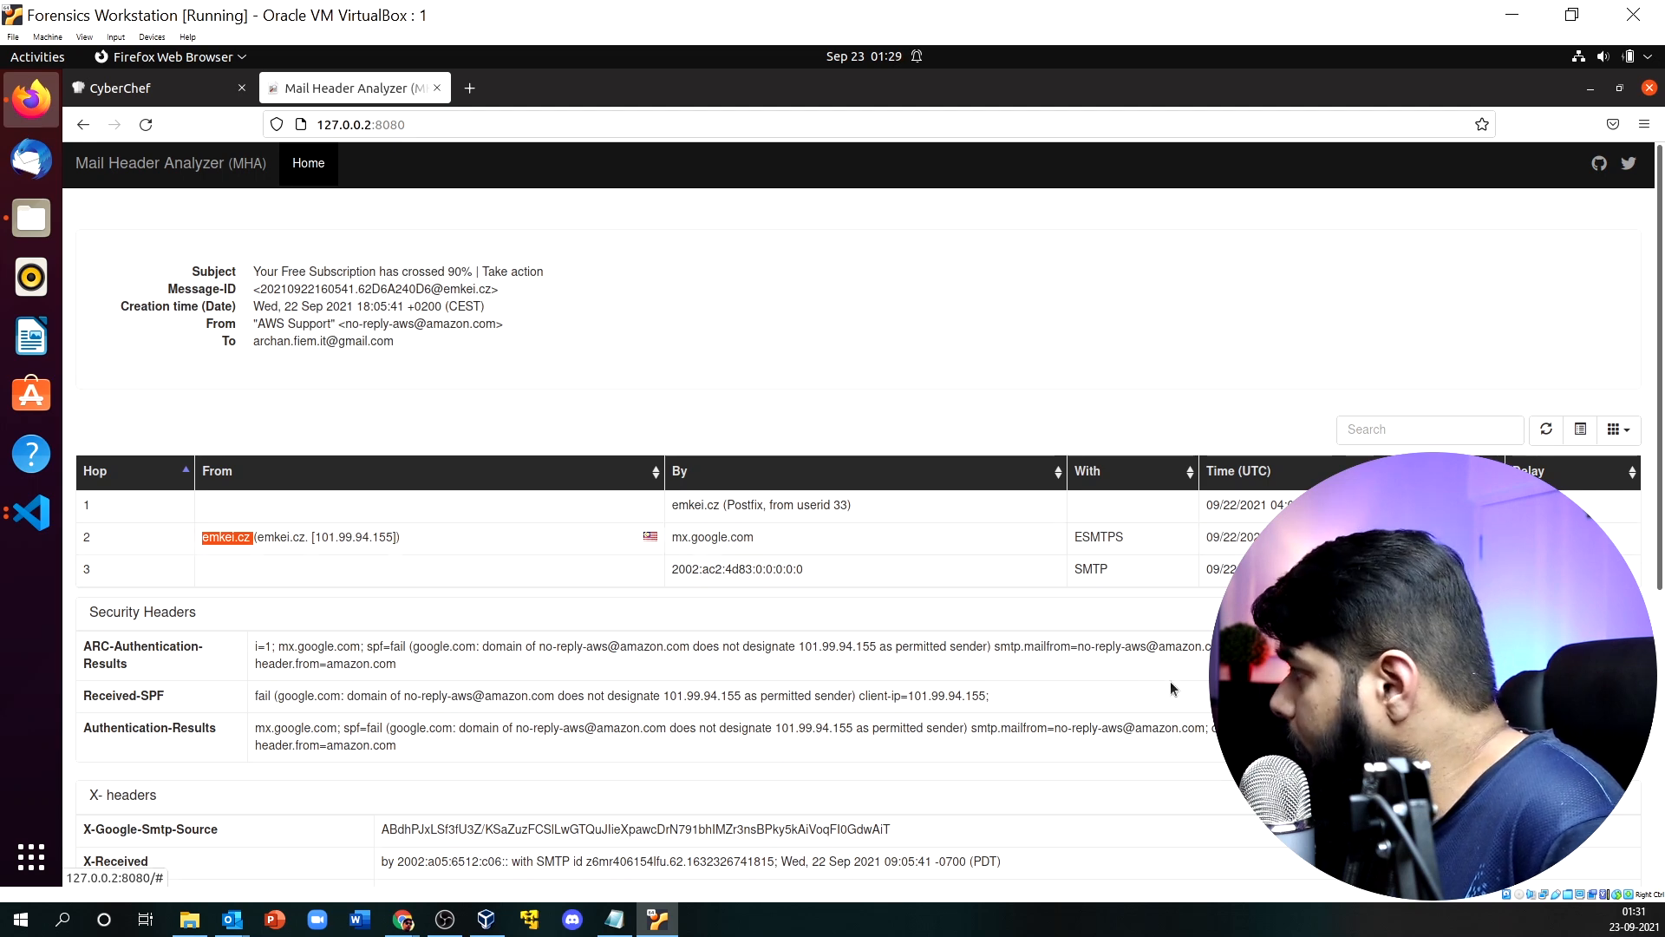
scroll(556, 699, down, 2)
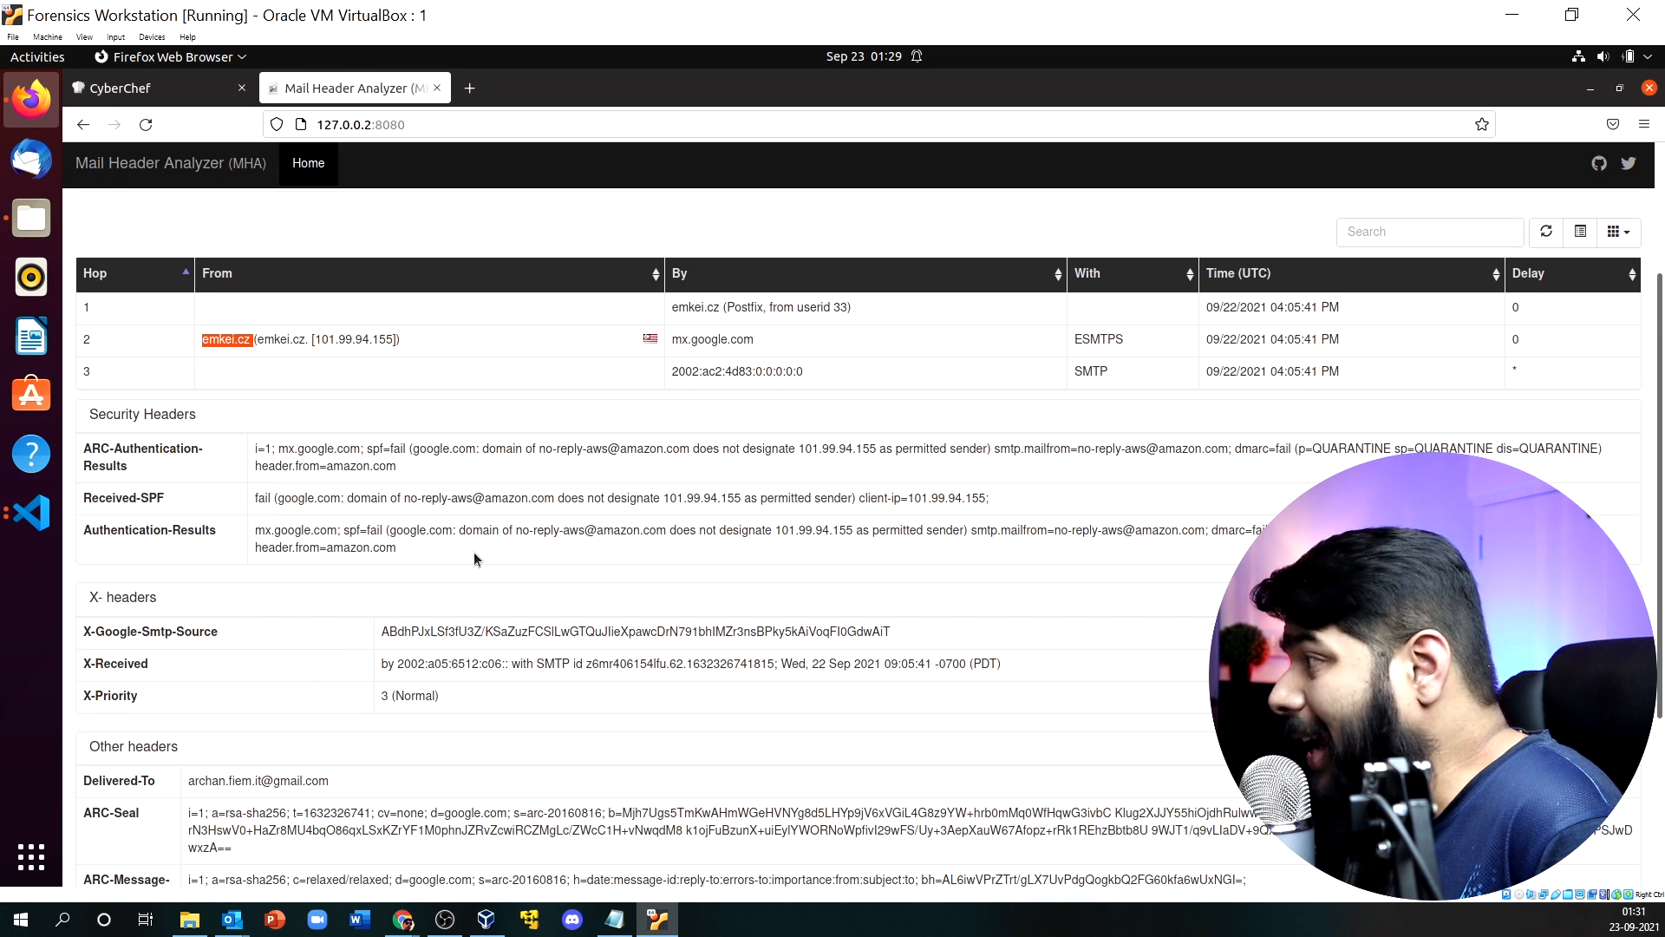
drag(667, 501, 743, 500)
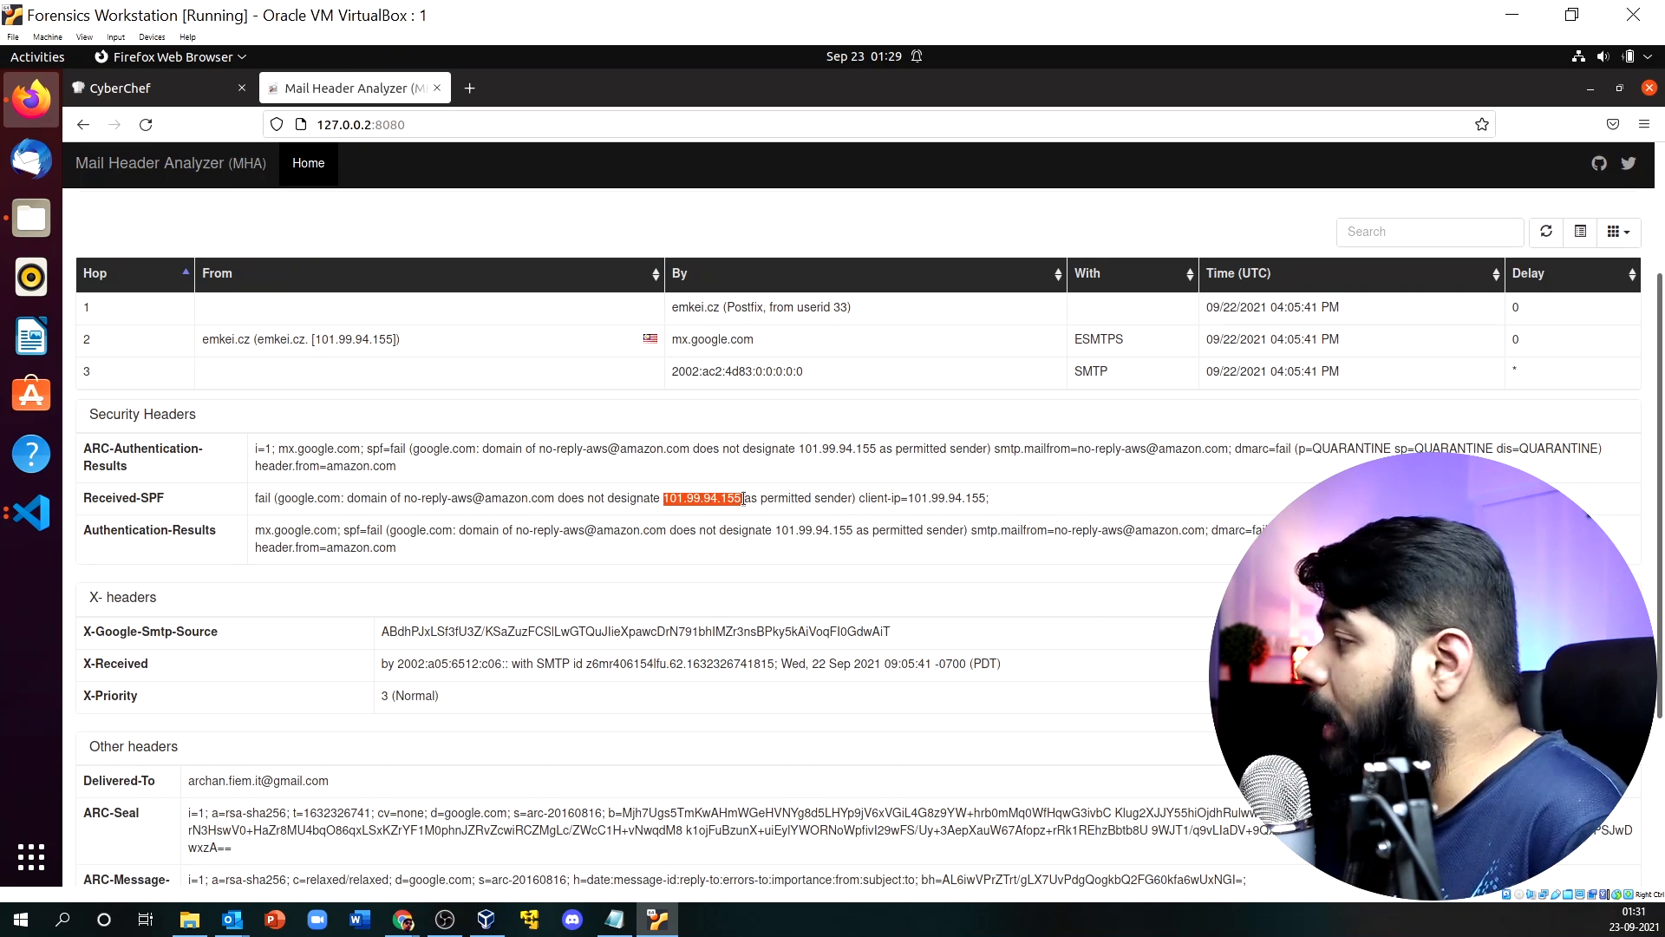
Examine the remaining headers, highlighting the Return-Path and Reply-To addresses.
scroll(467, 627, down, 2)
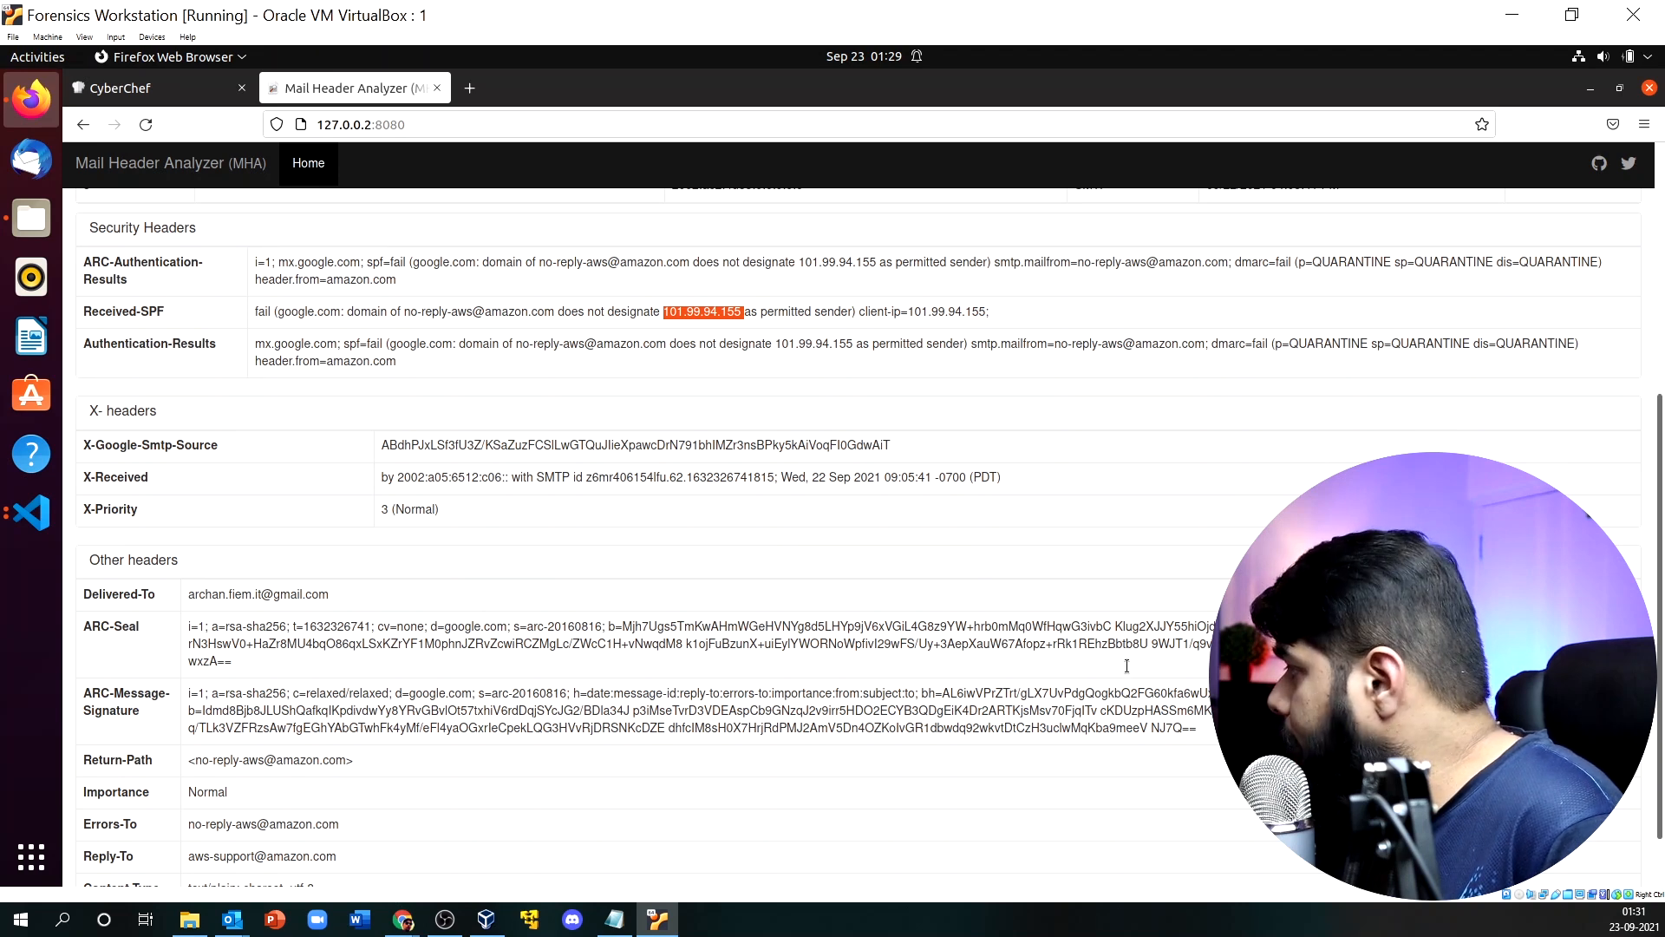
scroll(607, 763, down, 1)
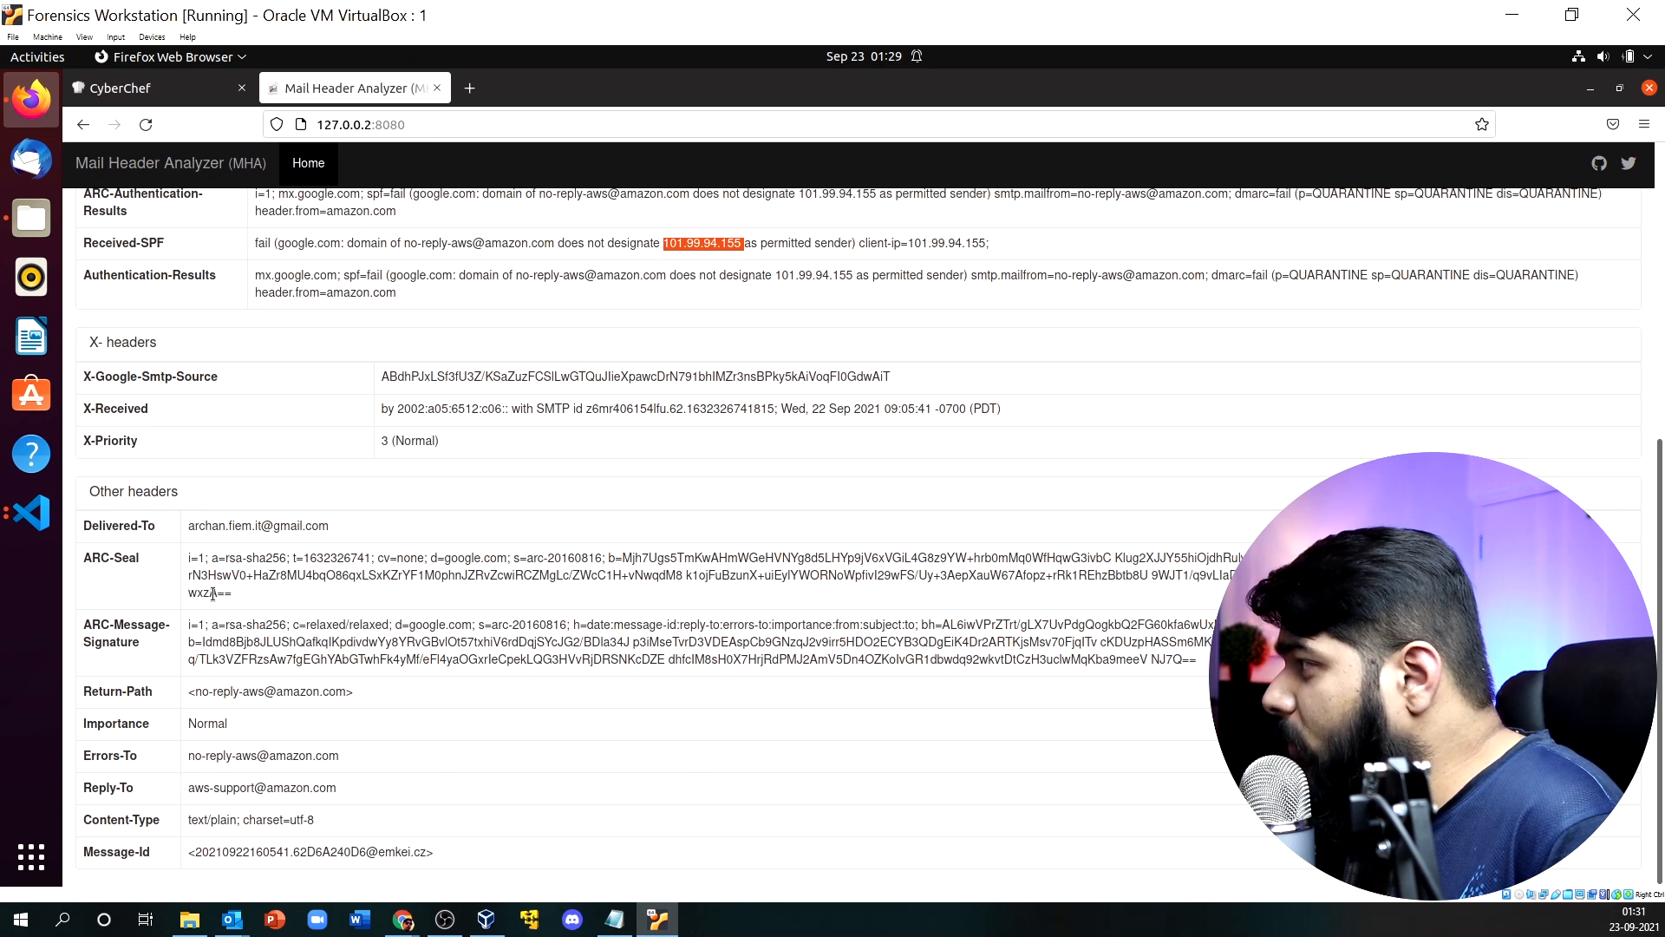
drag(194, 692, 337, 691)
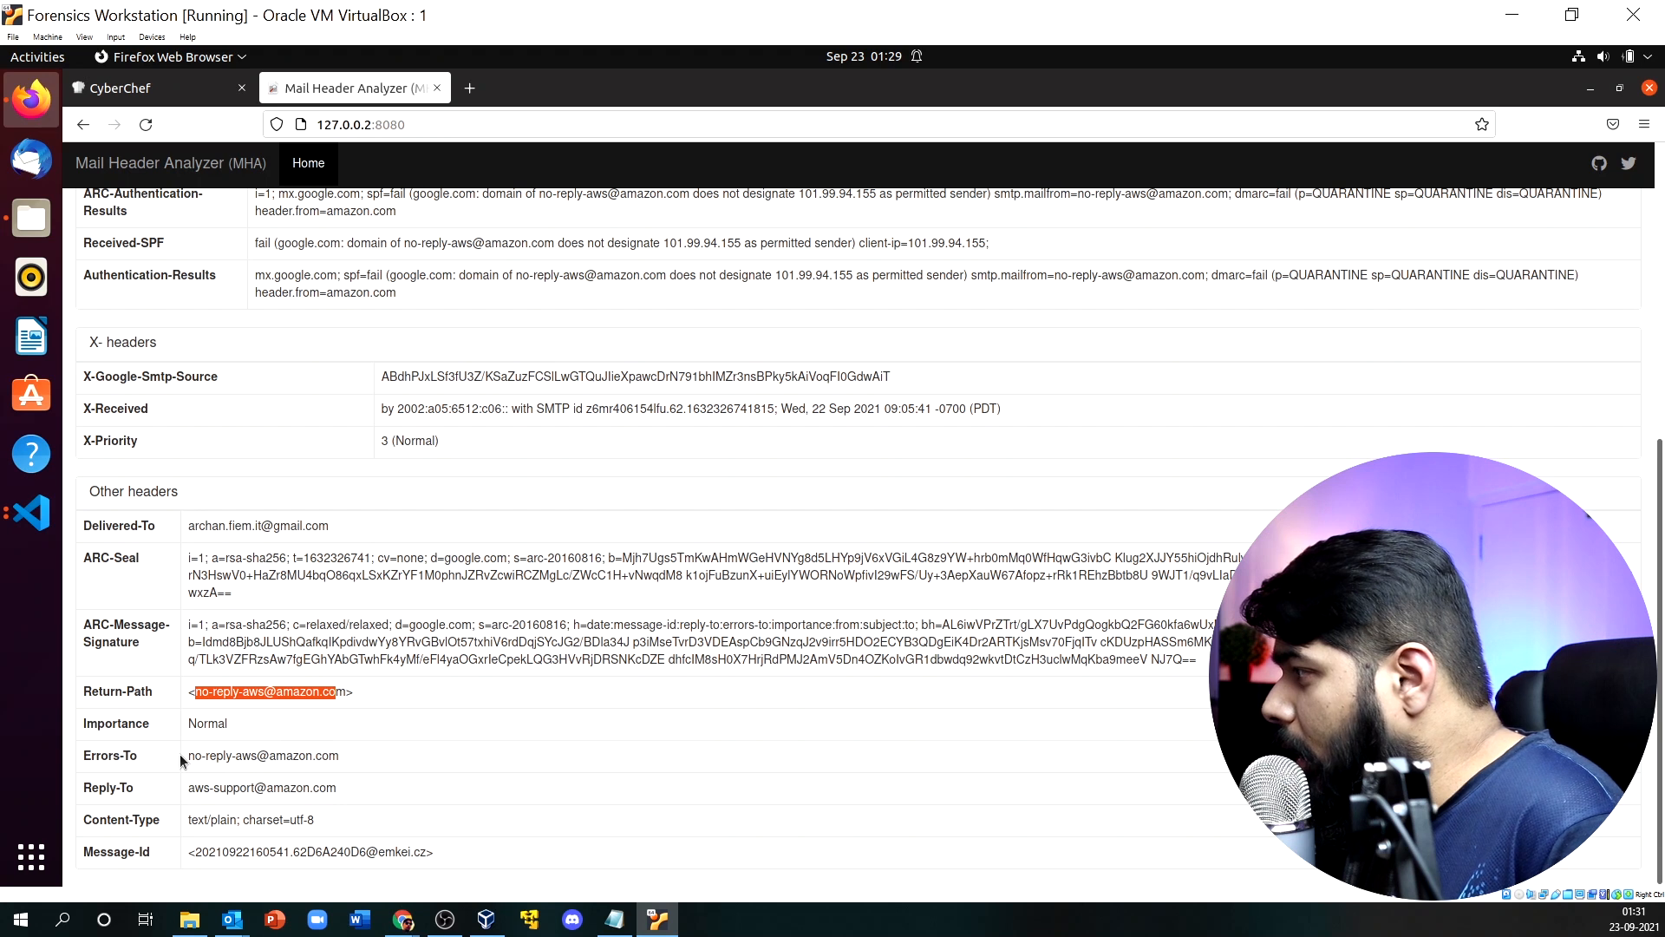
drag(187, 788, 361, 789)
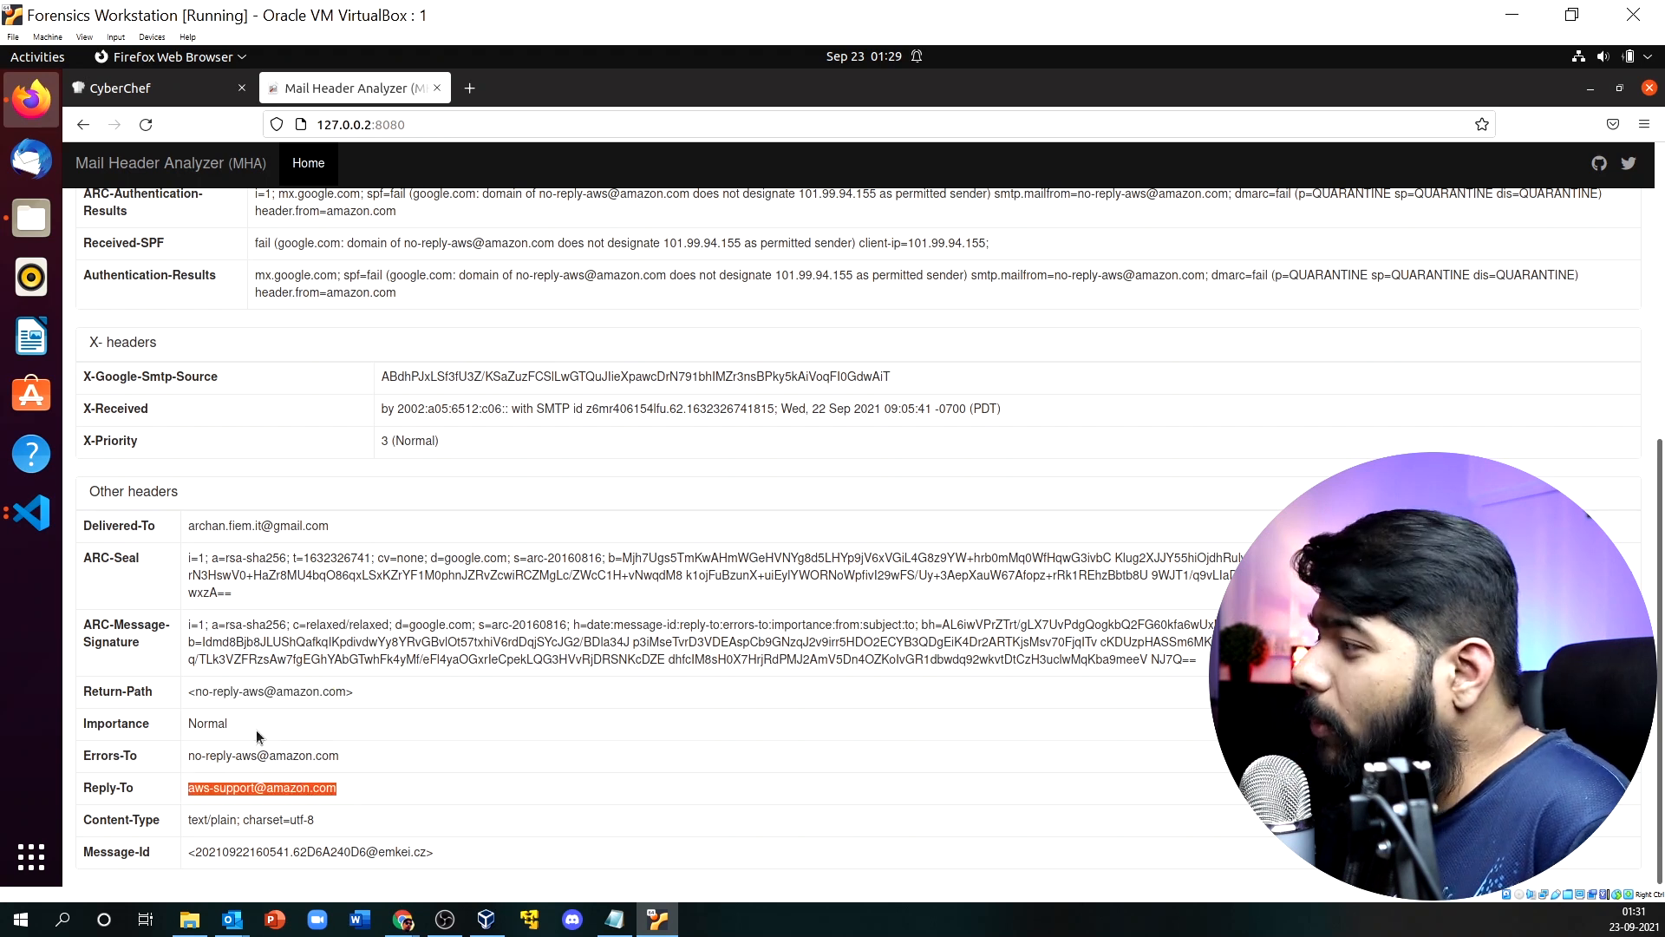
Return to the hop table, check hop 2's country and copy the sending IP address 101.99.94.155.
scroll(257, 727, up, 5)
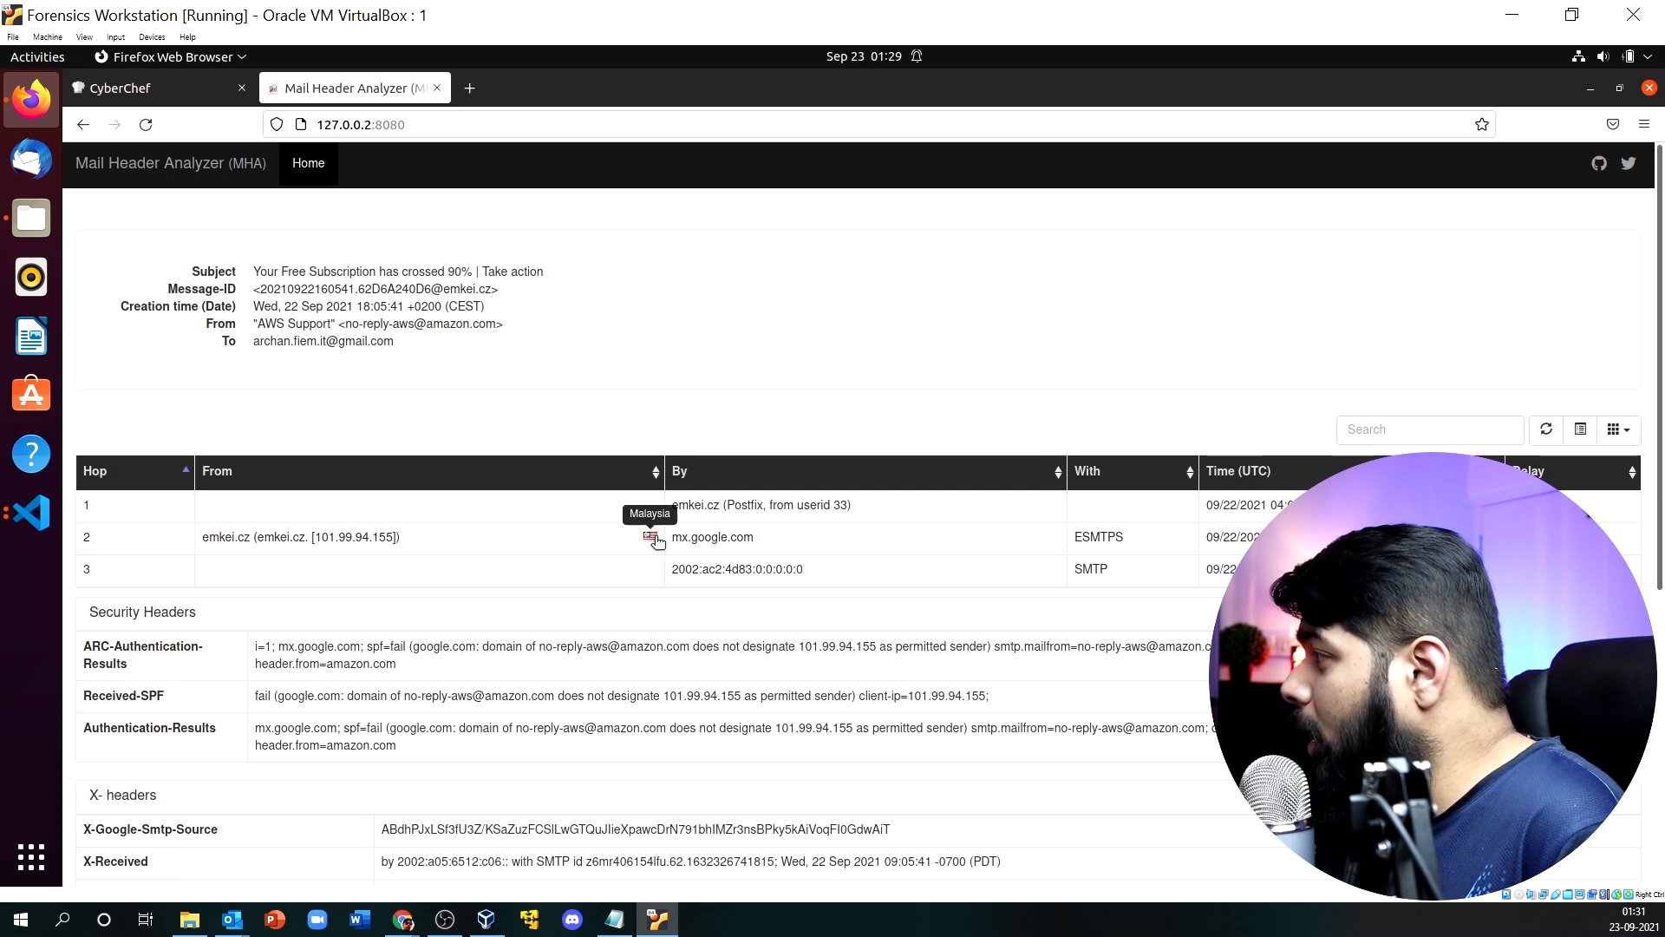
drag(314, 538, 395, 538)
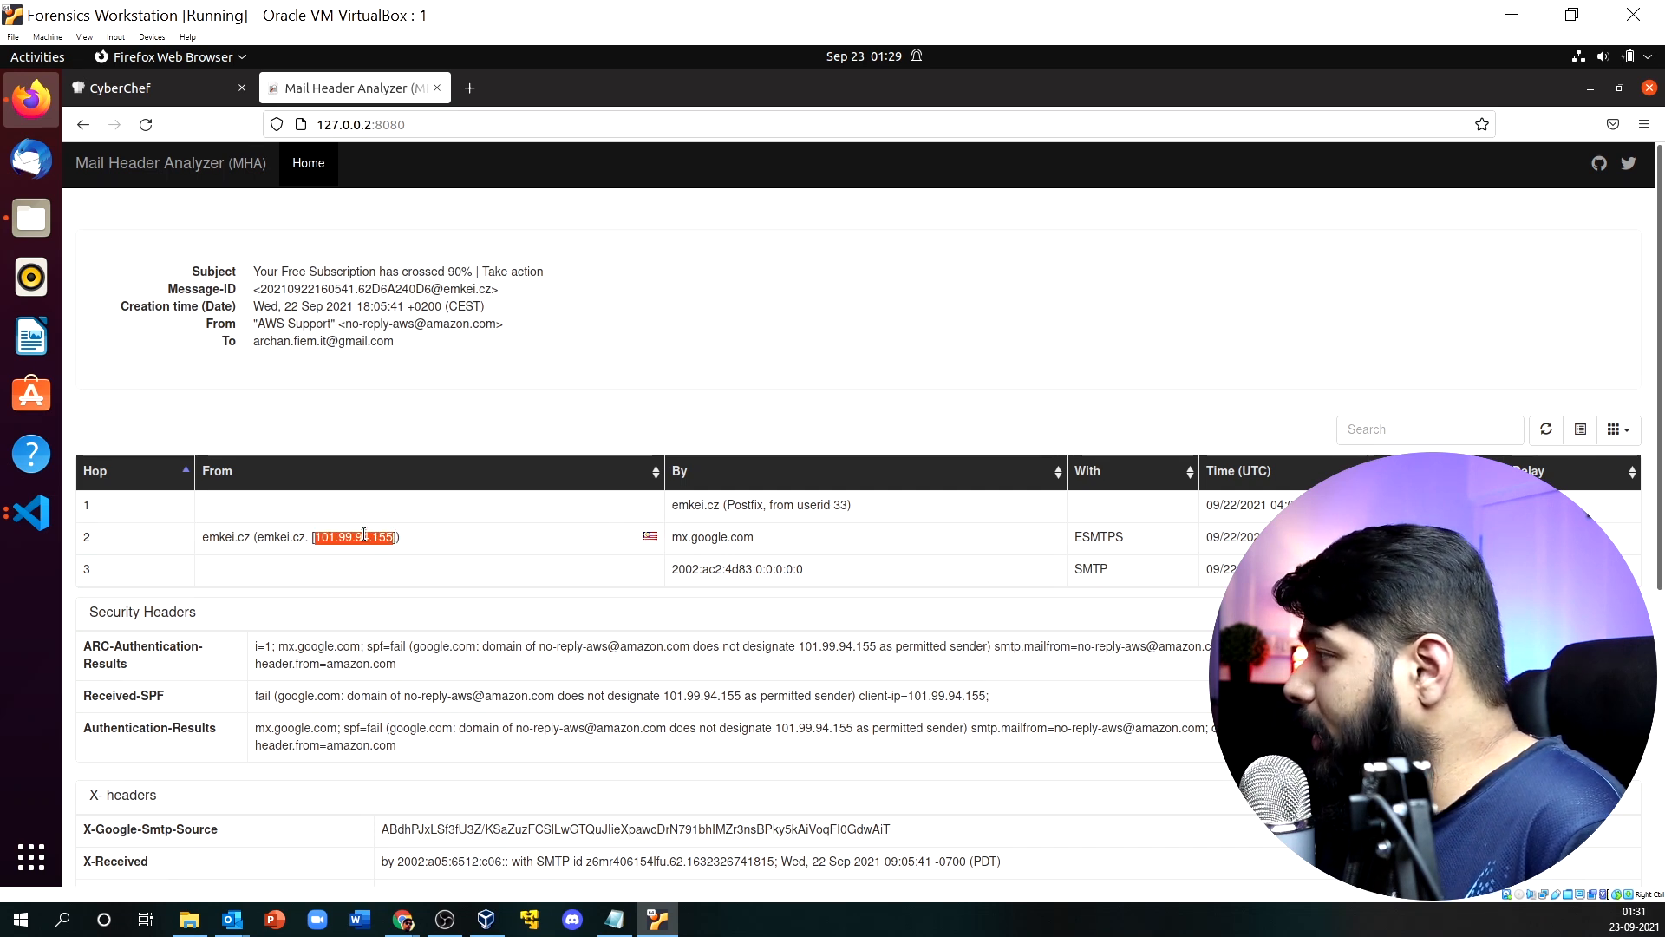
right_click(363, 534)
click(392, 547)
Search for ipvoid in a new browser tab and open its IP Blacklist Check page.
click(469, 88)
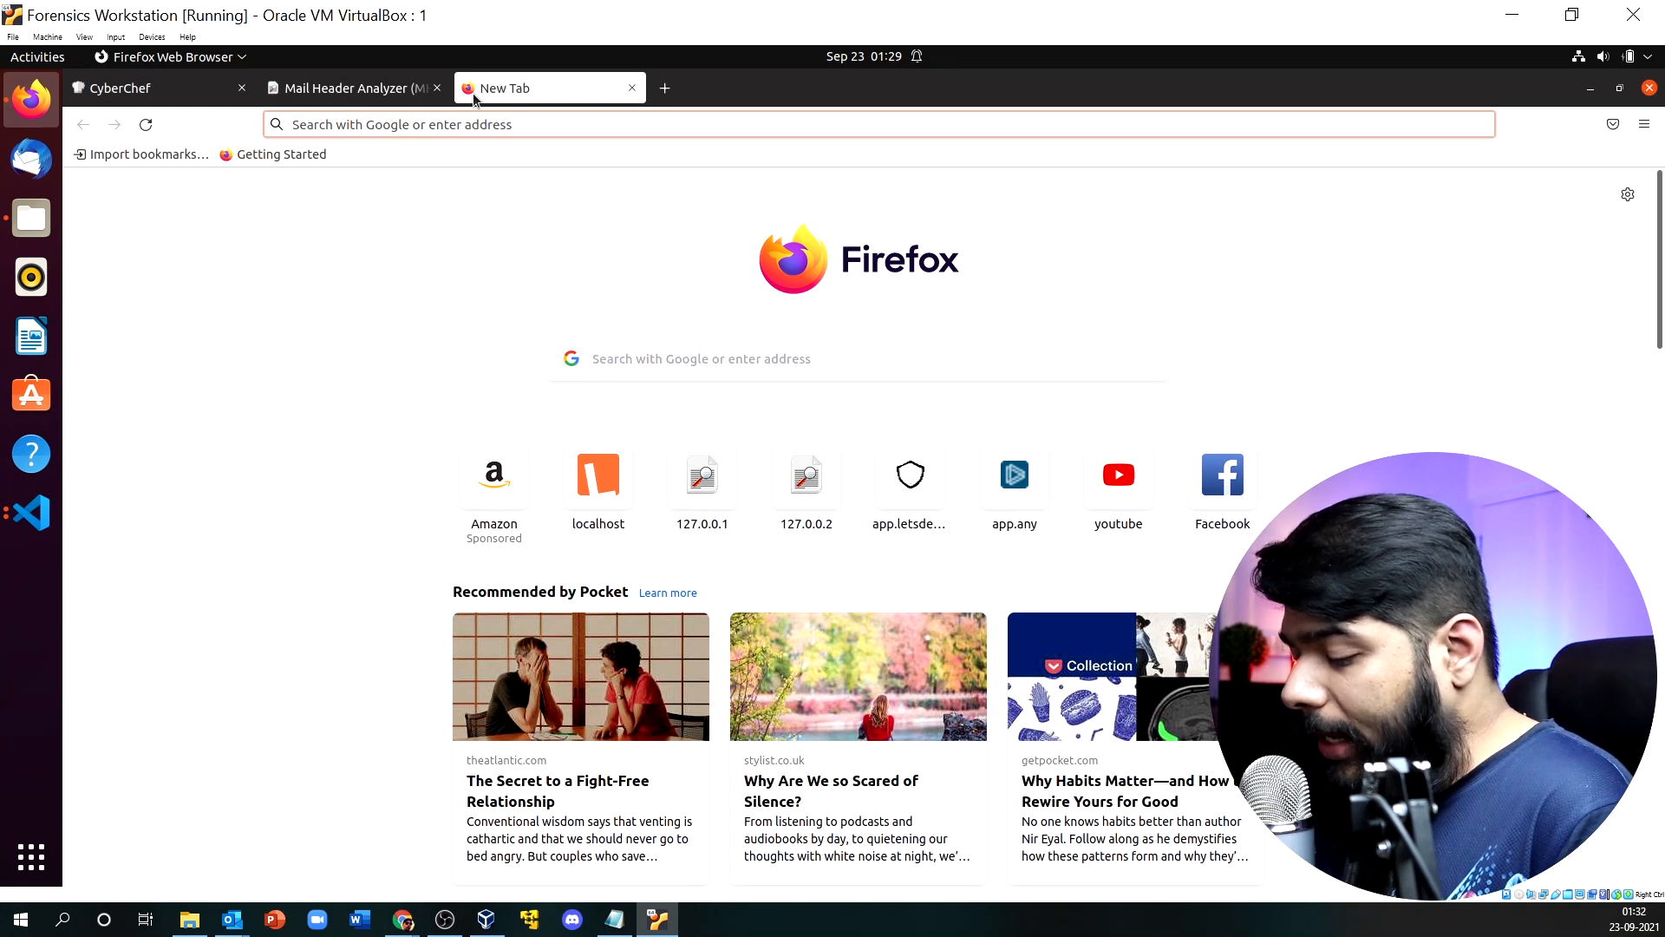
text(i)
key(BackSpace)
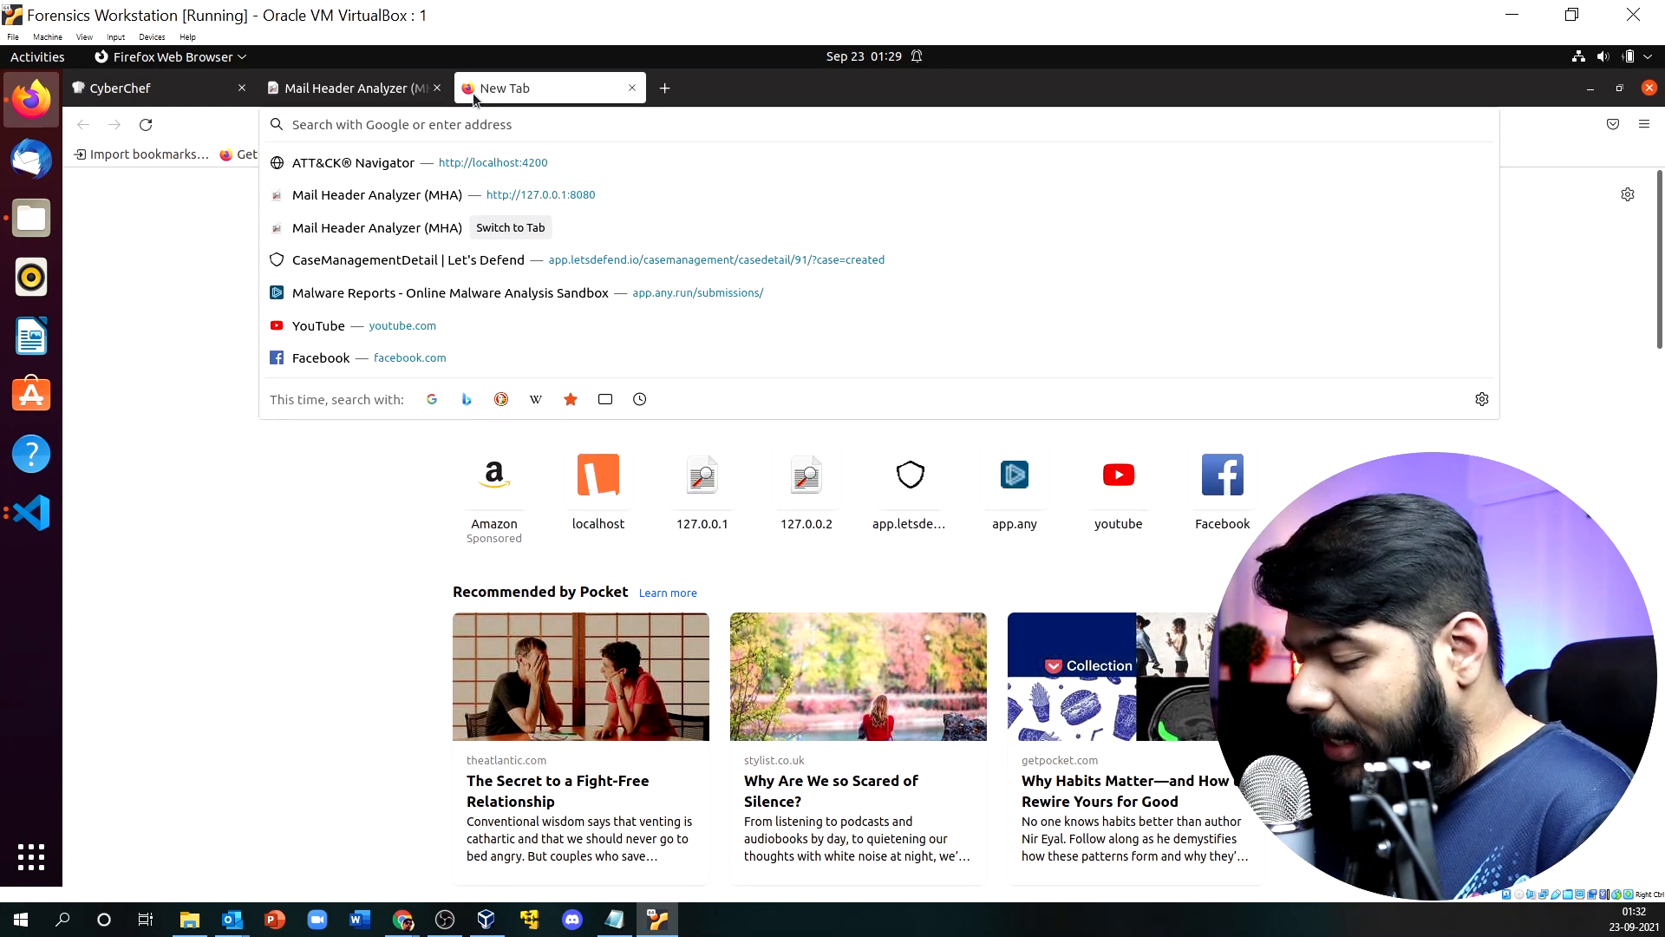
text(ipvoid)
key(Return)
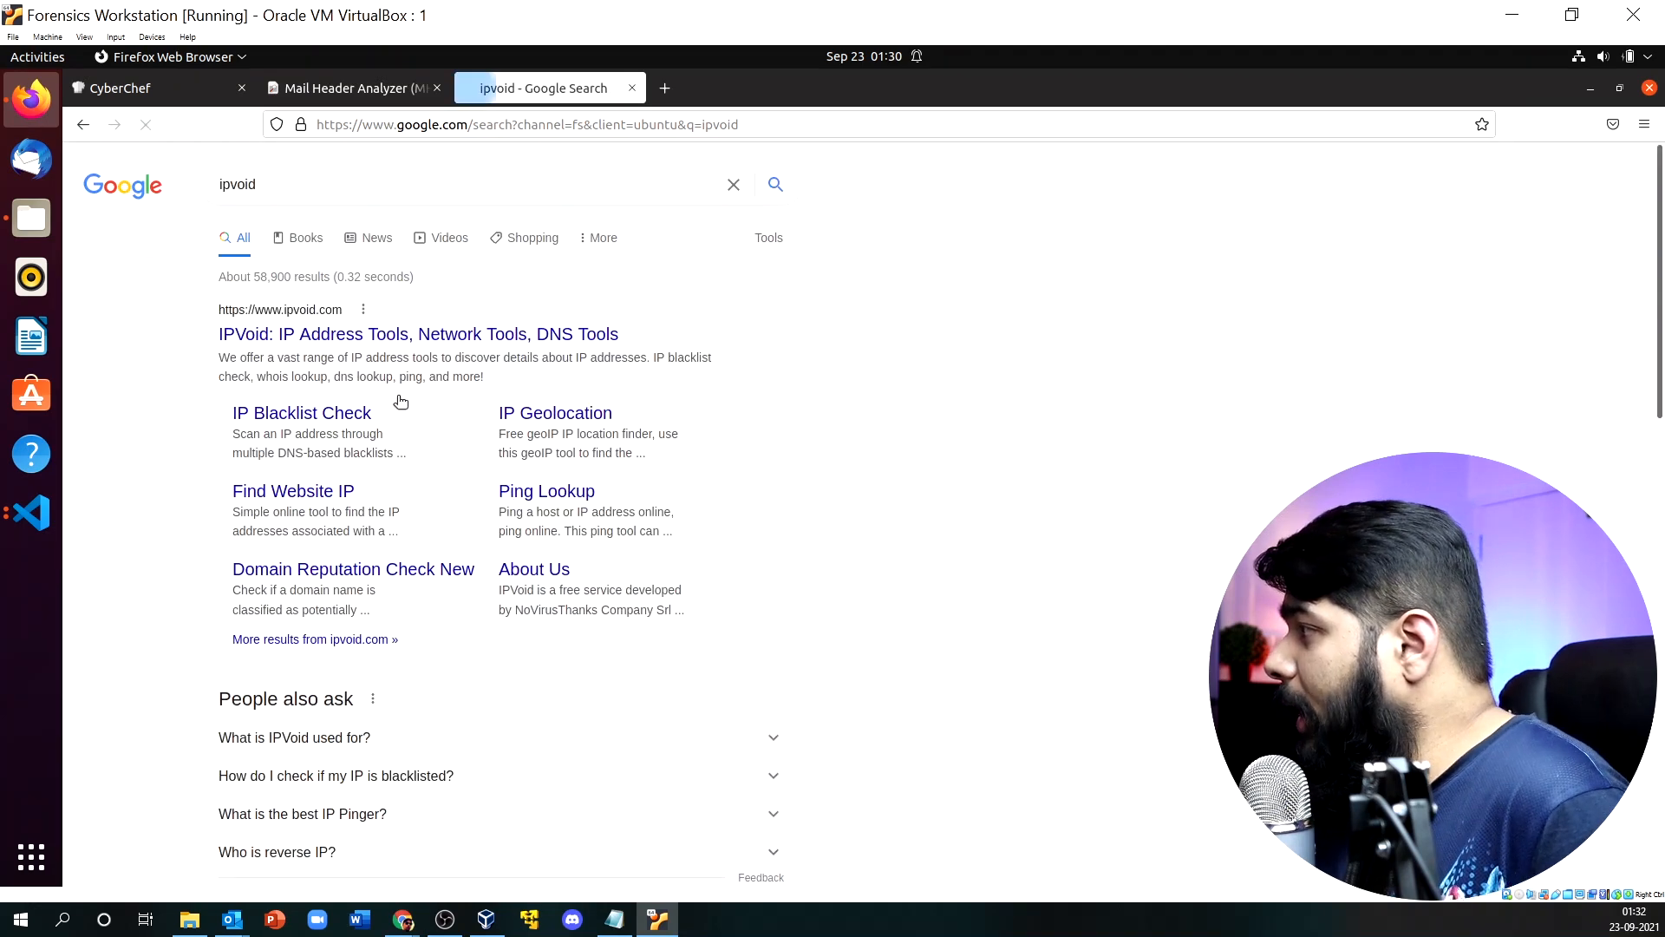
click(338, 414)
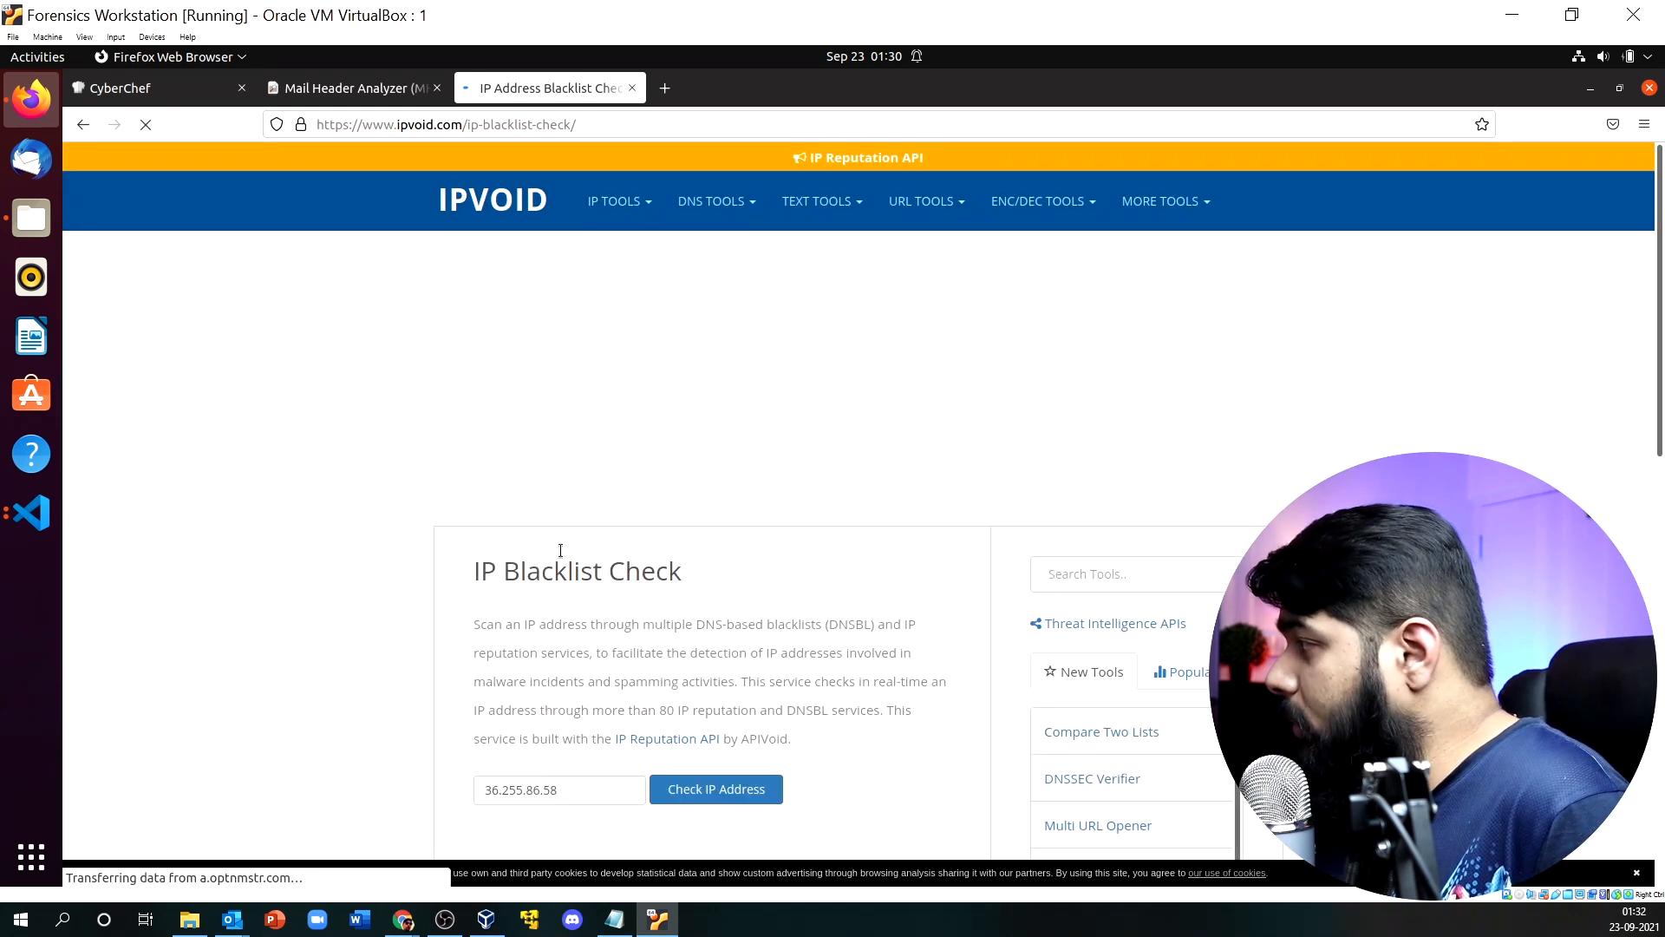
Run an IP blacklist check on the copied sending address 101.99.94.155.
scroll(568, 677, down, 6)
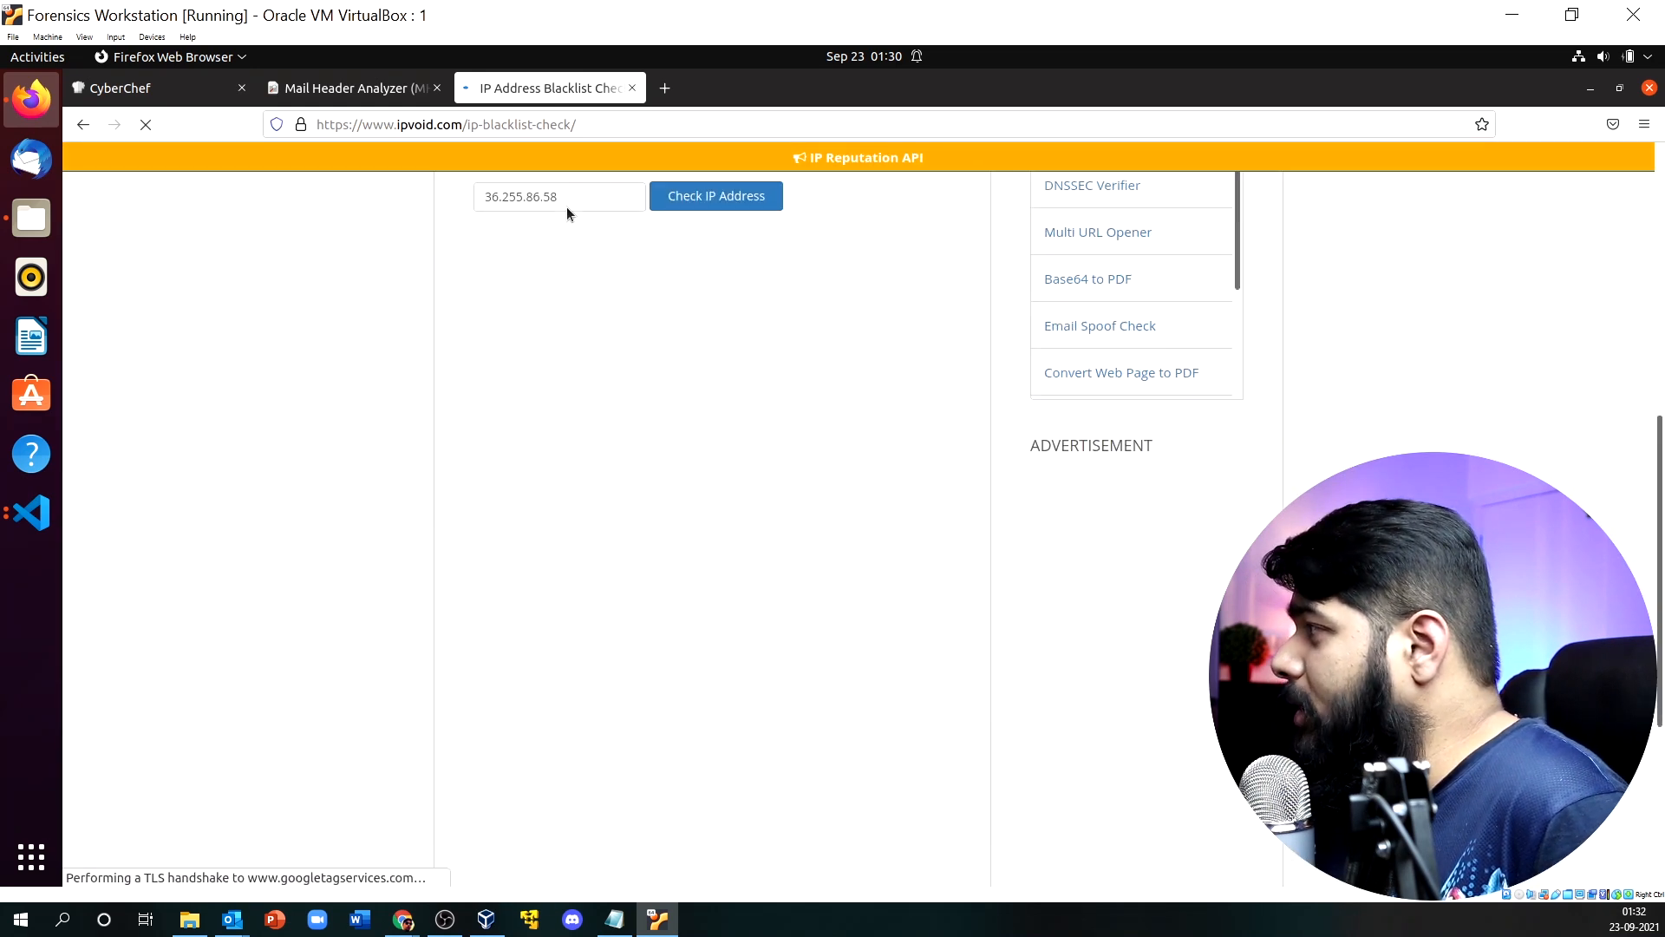
drag(564, 197, 438, 184)
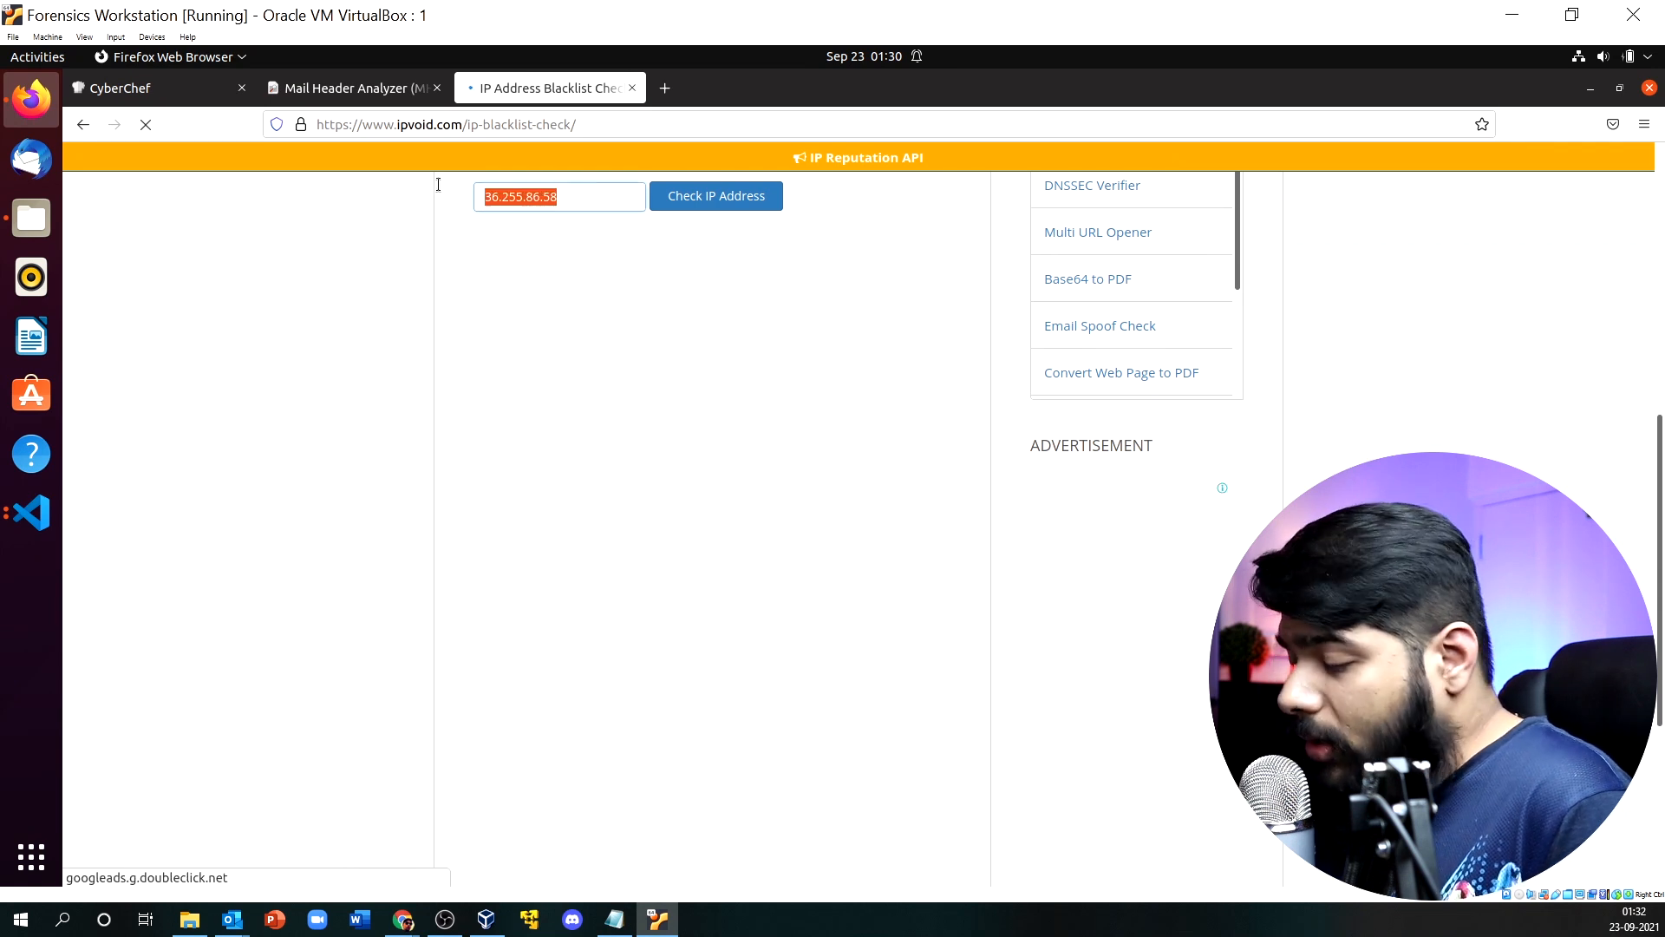
key(ctrl+v)
click(718, 194)
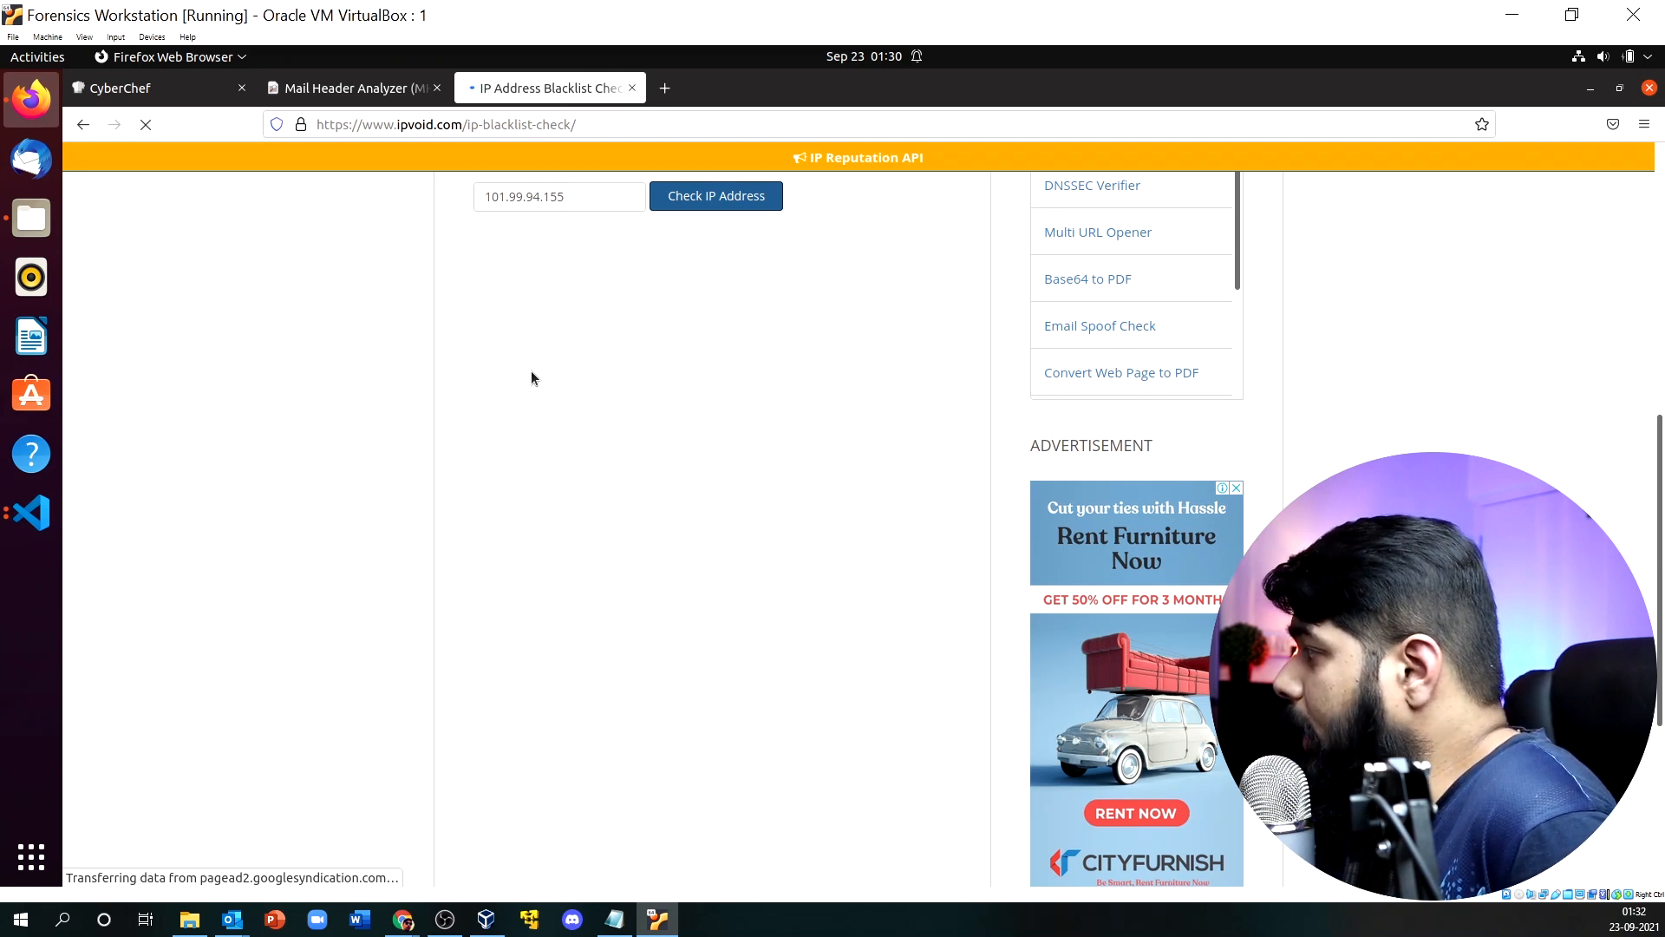
Review the email's security headers and remaining headers in Mail Header Analyzer.
click(347, 88)
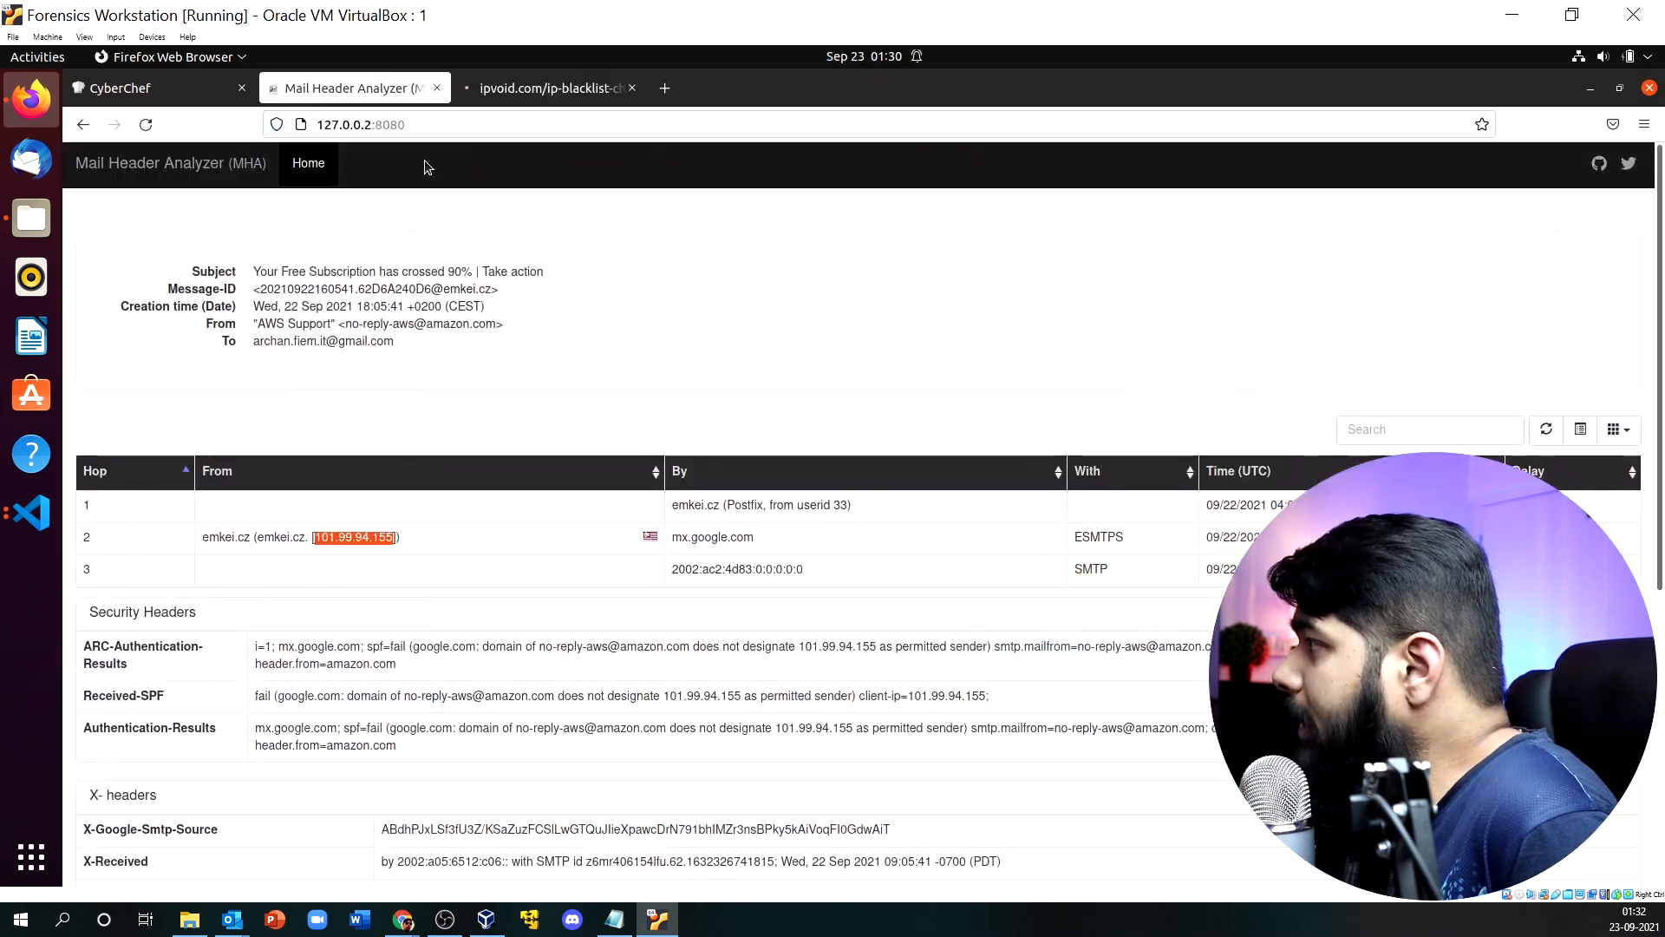
click(663, 674)
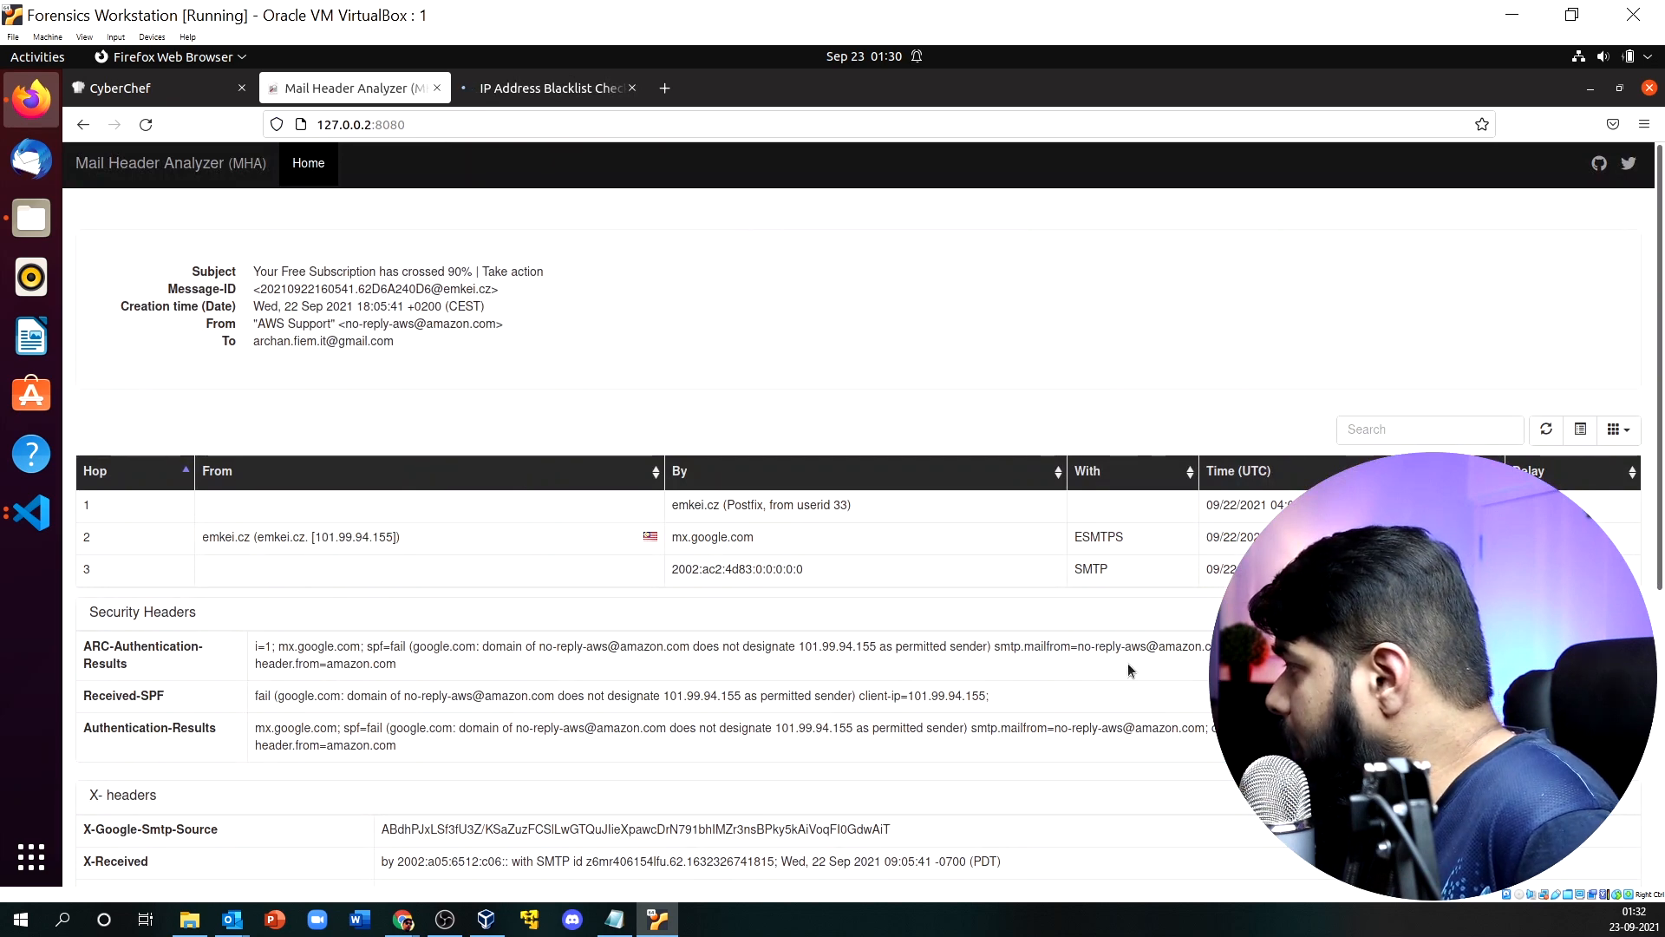
scroll(409, 697, down, 5)
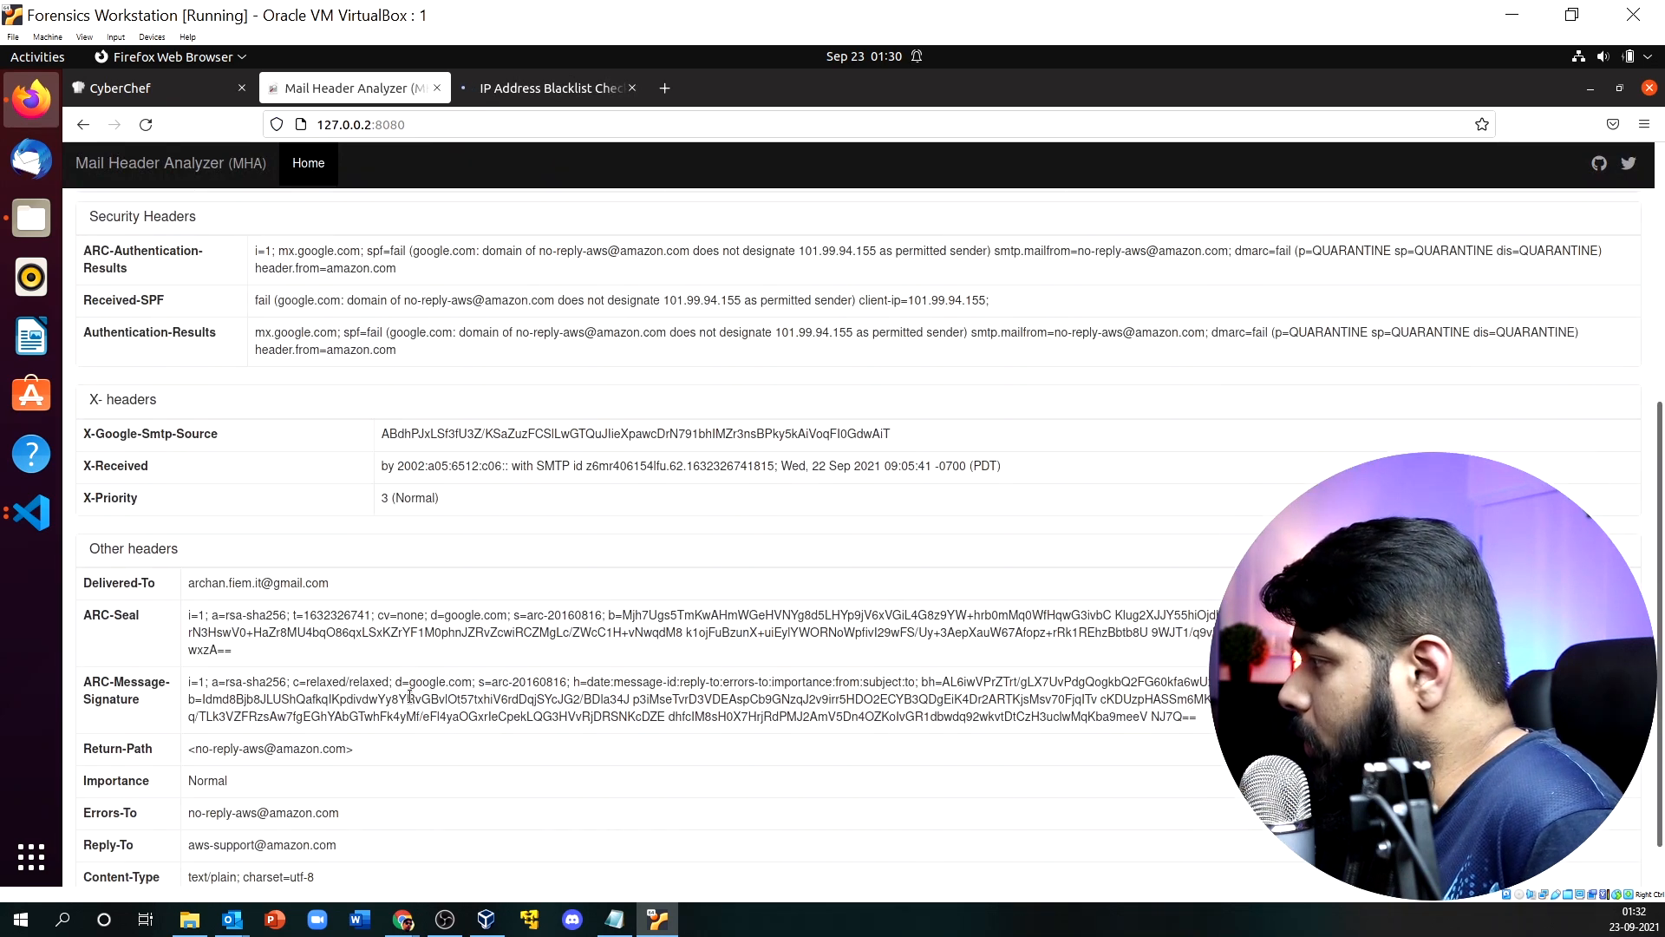
scroll(395, 719, down, 1)
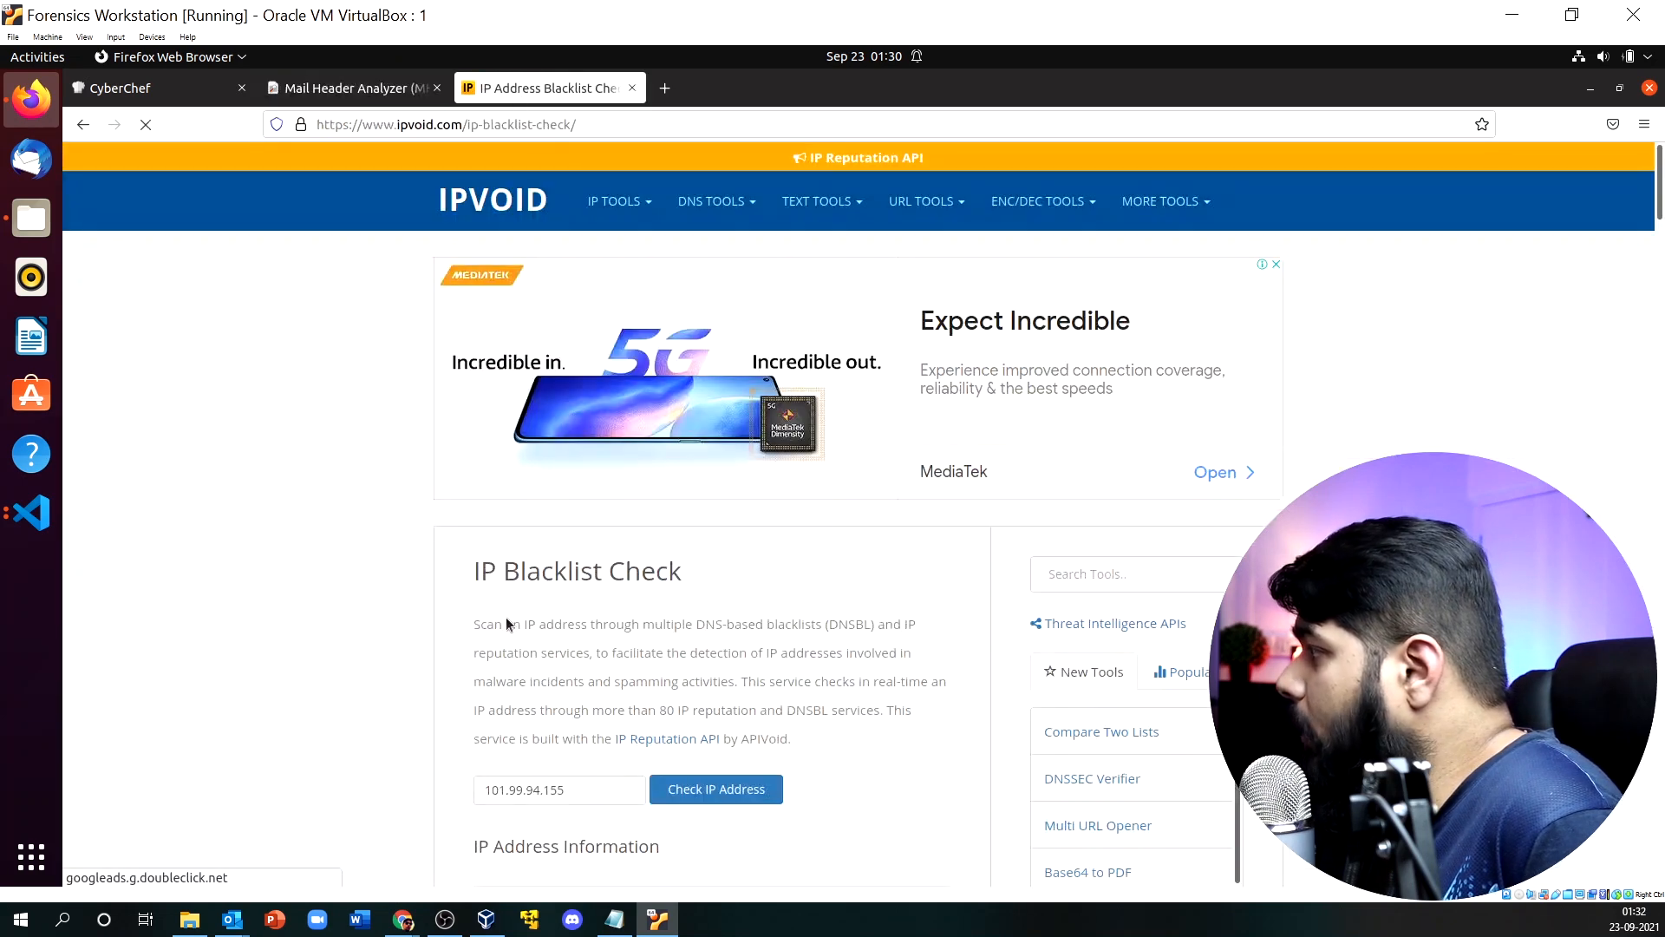
Examine the blacklist report's IP address information, highlighting the reverse DNS and ASN owner, and return to the email's hop table.
scroll(454, 657, down, 6)
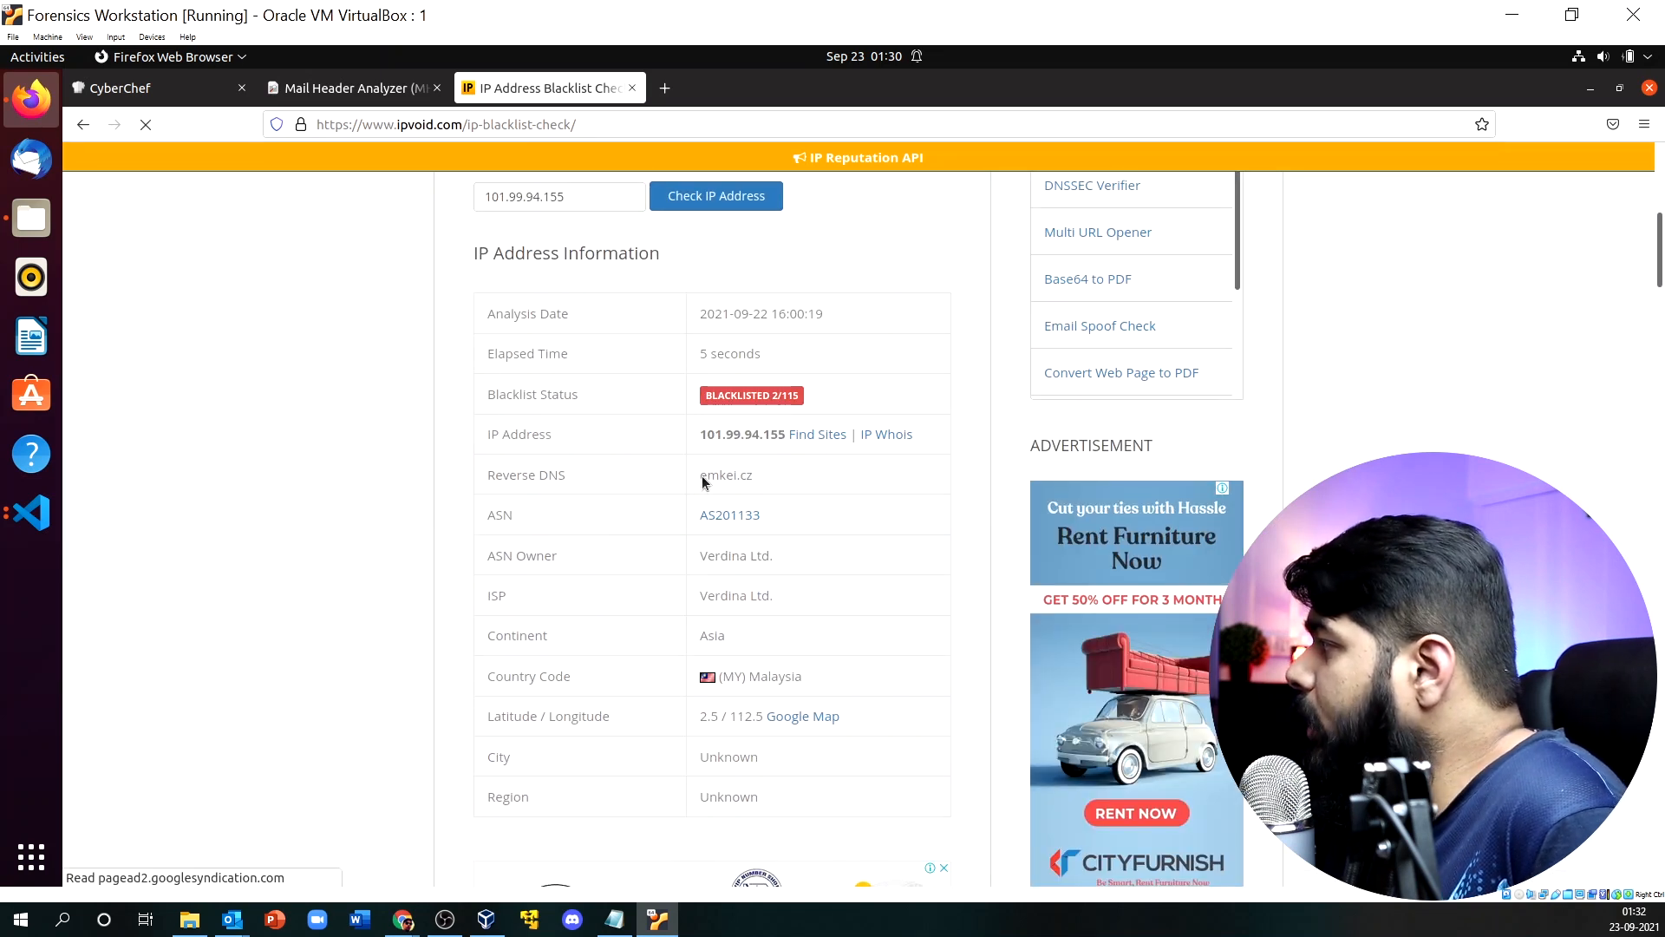
drag(699, 475, 762, 476)
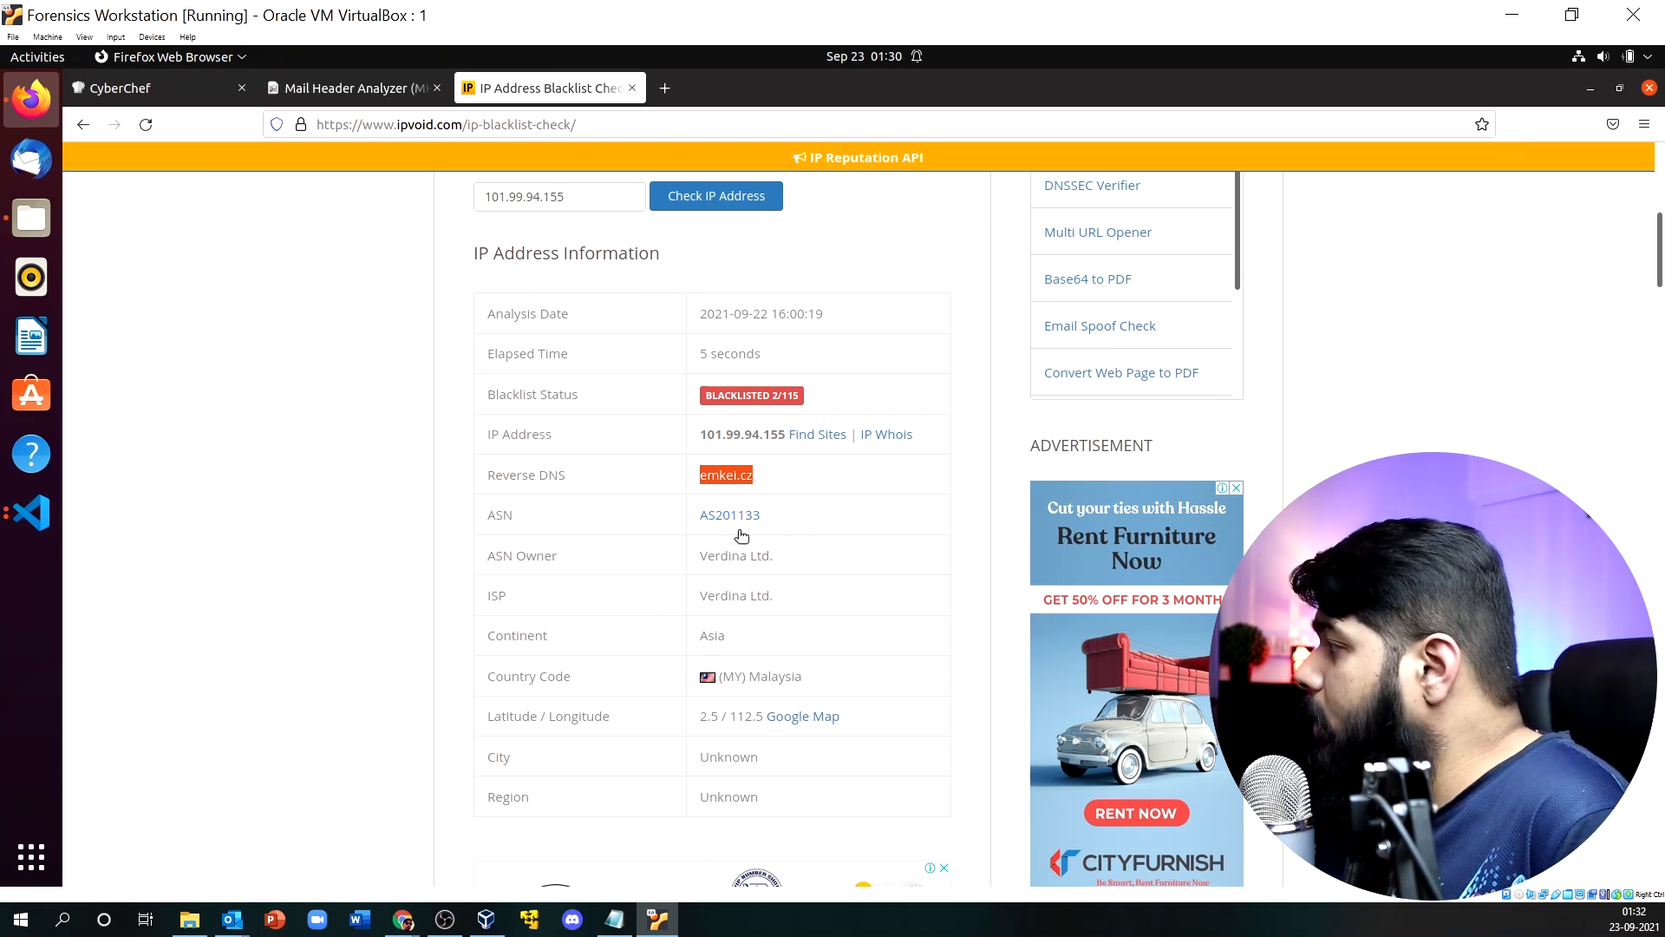
drag(699, 556, 785, 583)
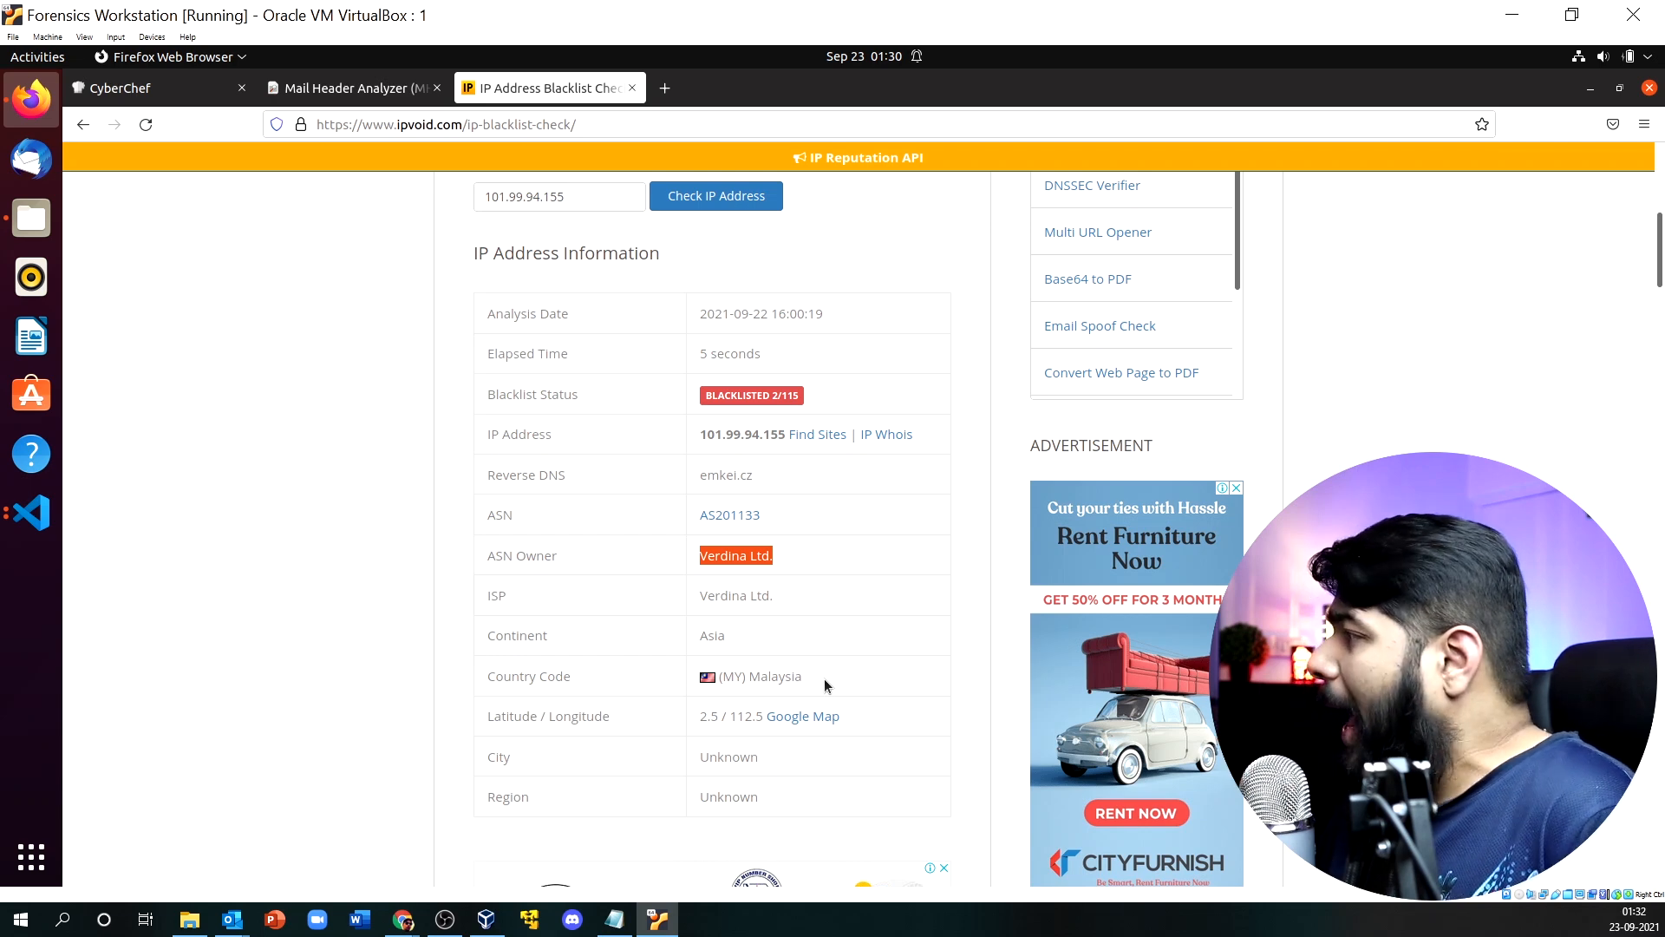
click(340, 91)
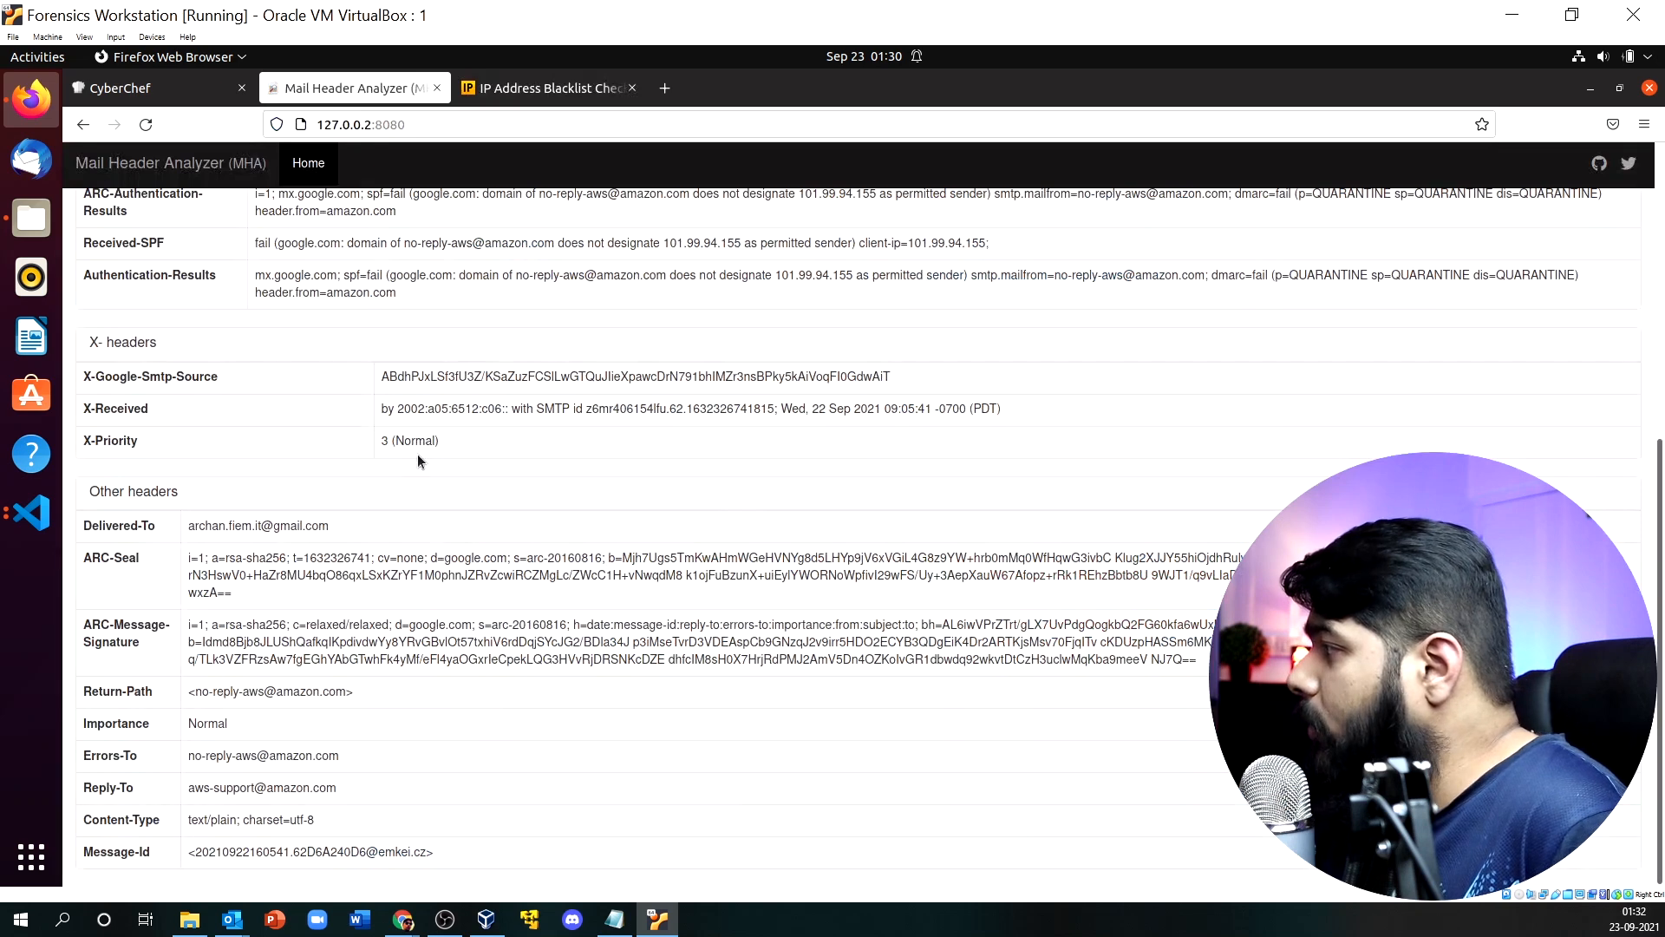
scroll(373, 503, up, 5)
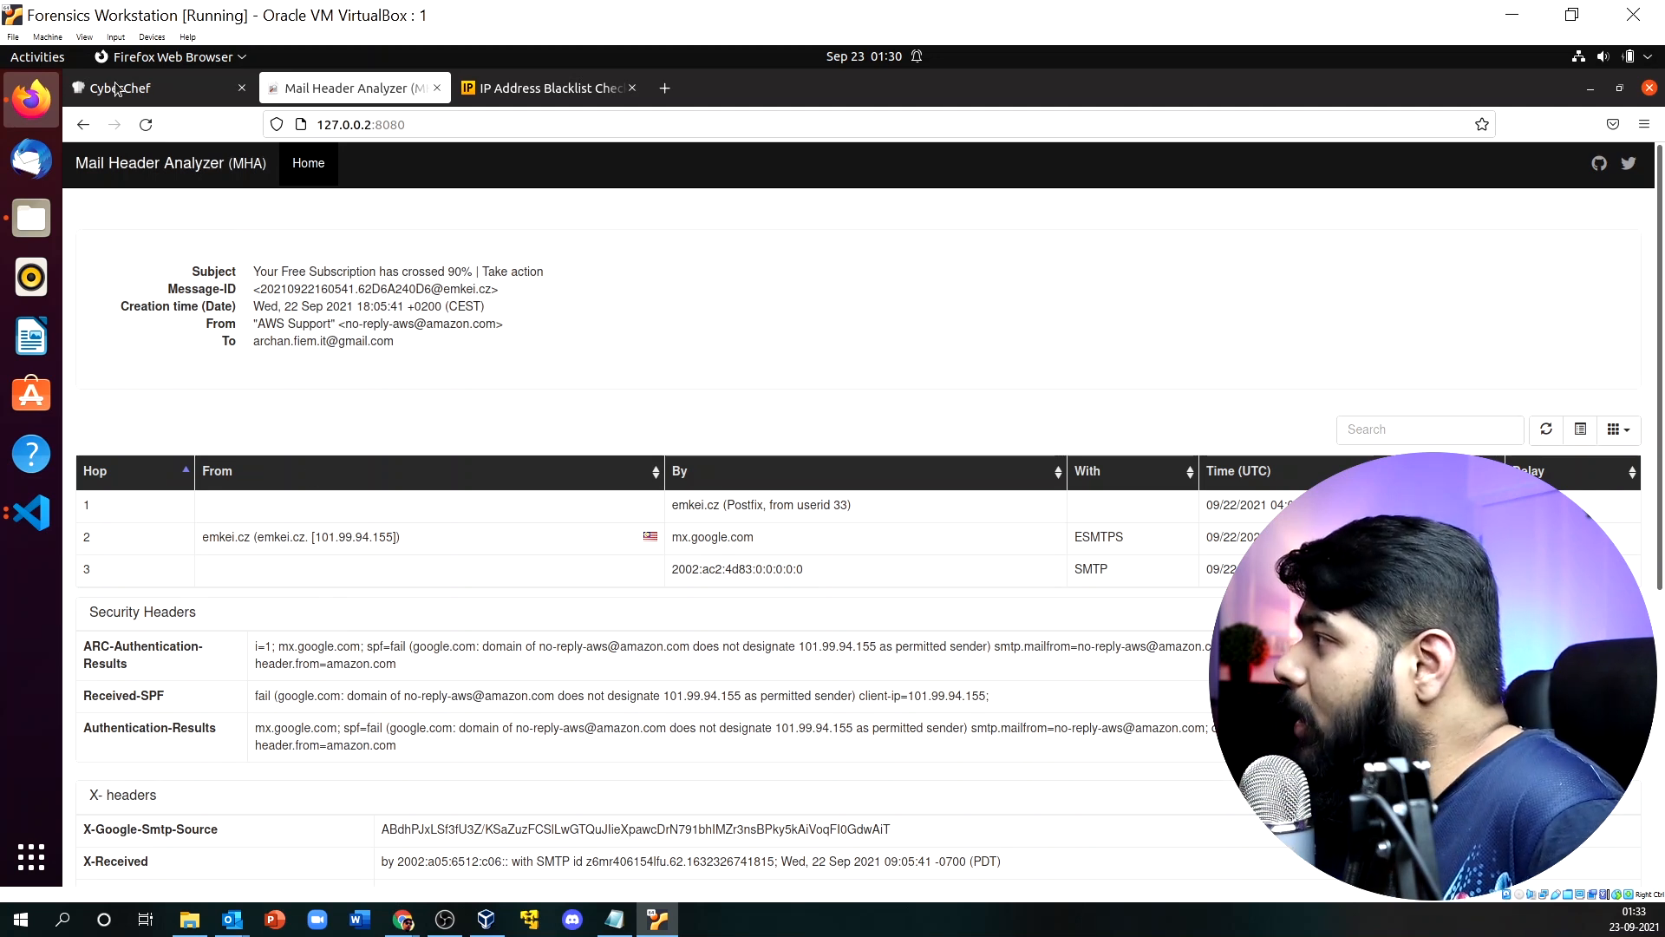
Switch to CyberChef and paste the IP address 101.99.94.155 as the input.
click(169, 56)
click(561, 228)
click(172, 94)
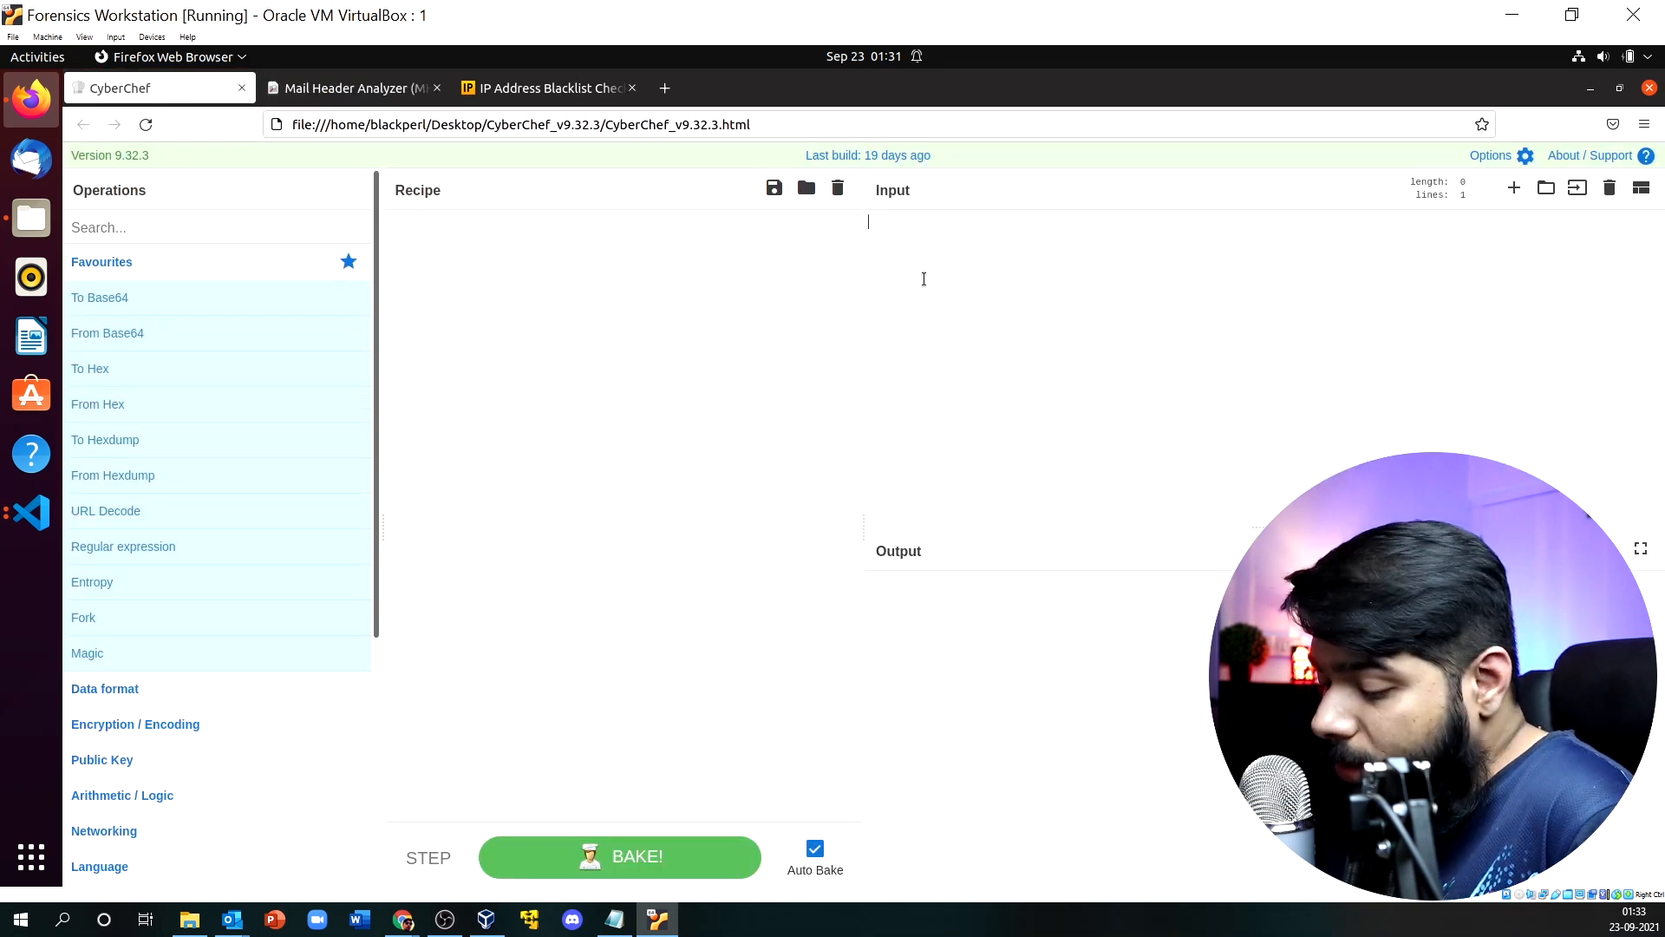
text(101.99.94.155)
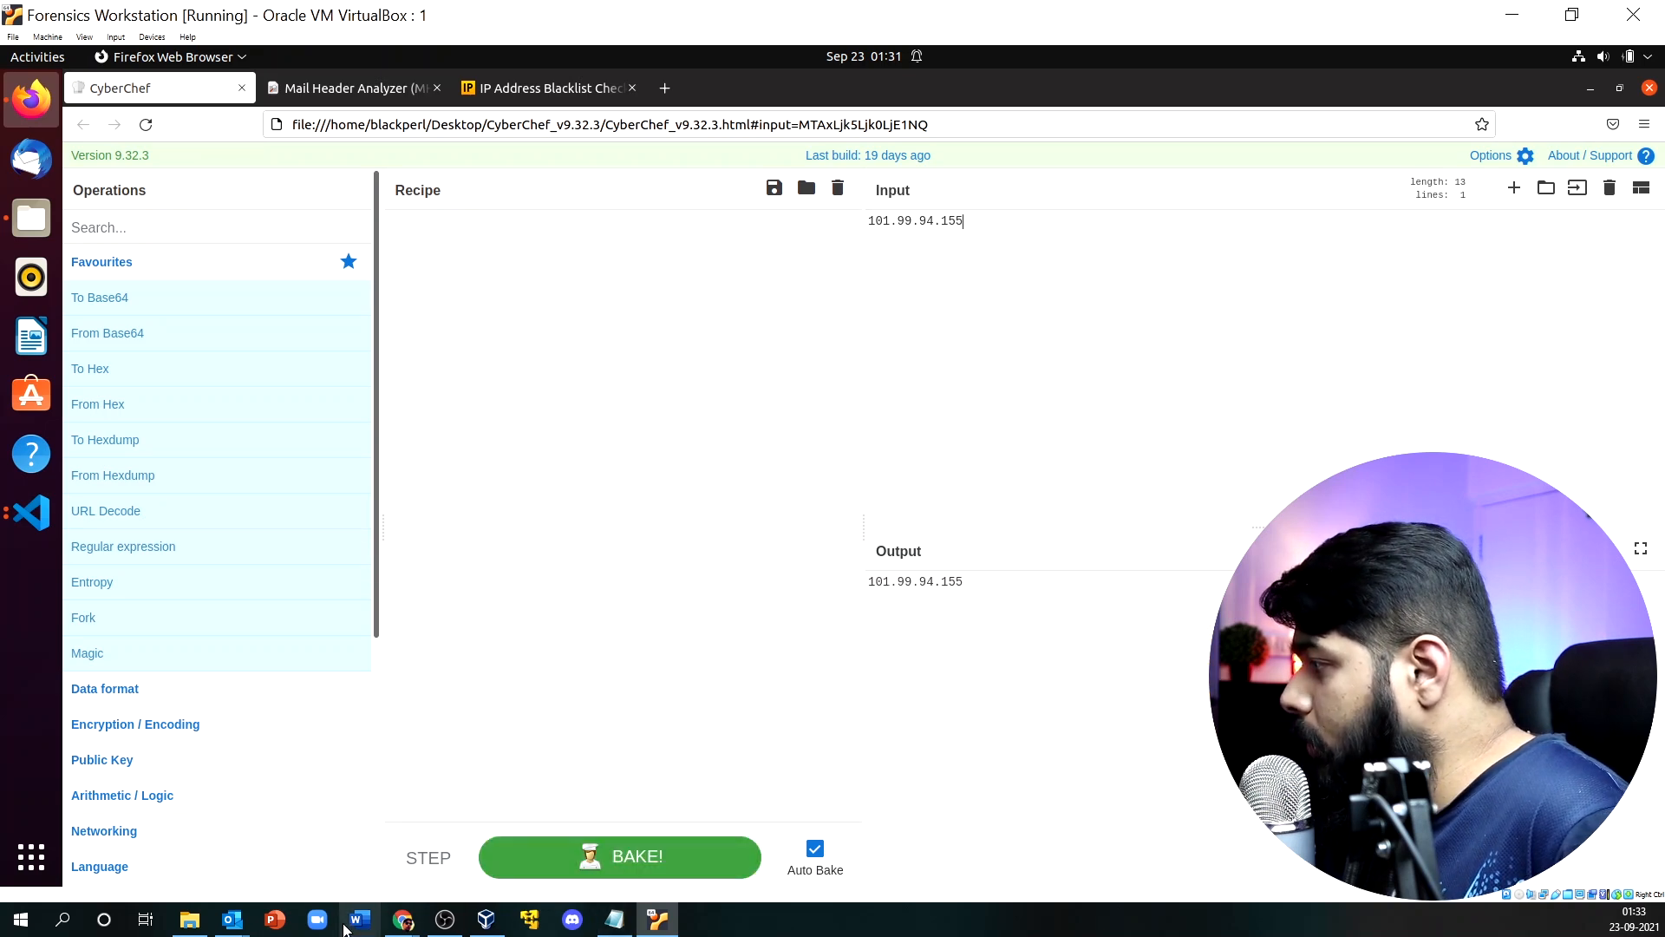
Copy the AWS Support email's internet headers from its Outlook message properties and replace the CyberChef input with them.
mouse_move(251, 924)
click(323, 846)
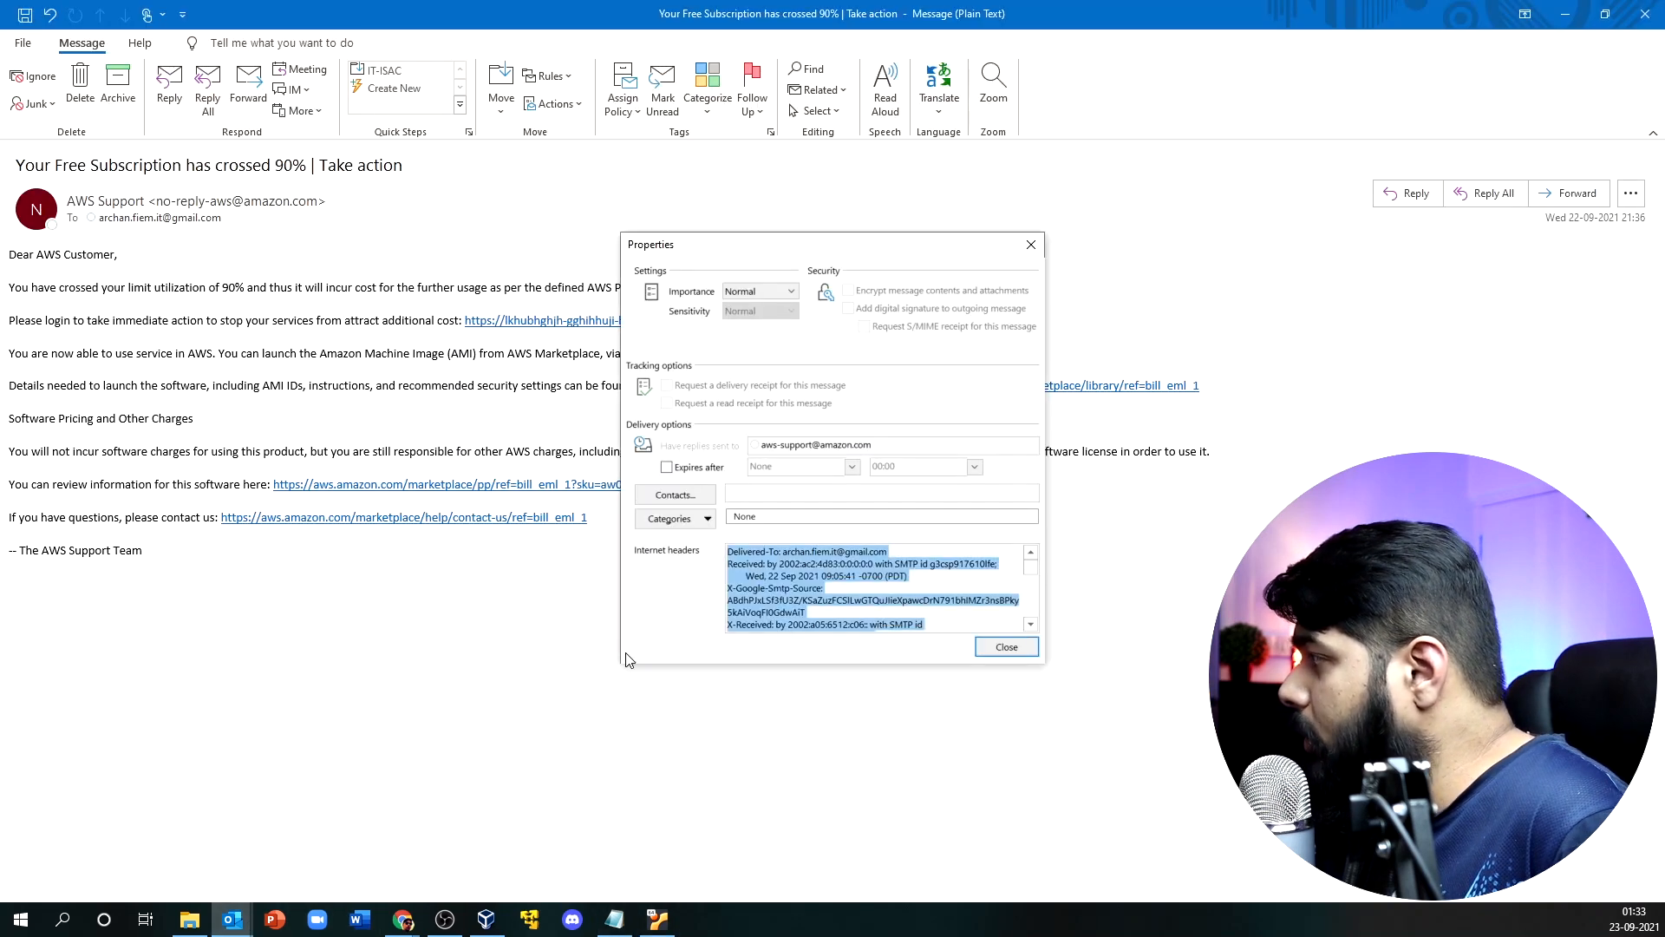
right_click(790, 601)
click(742, 627)
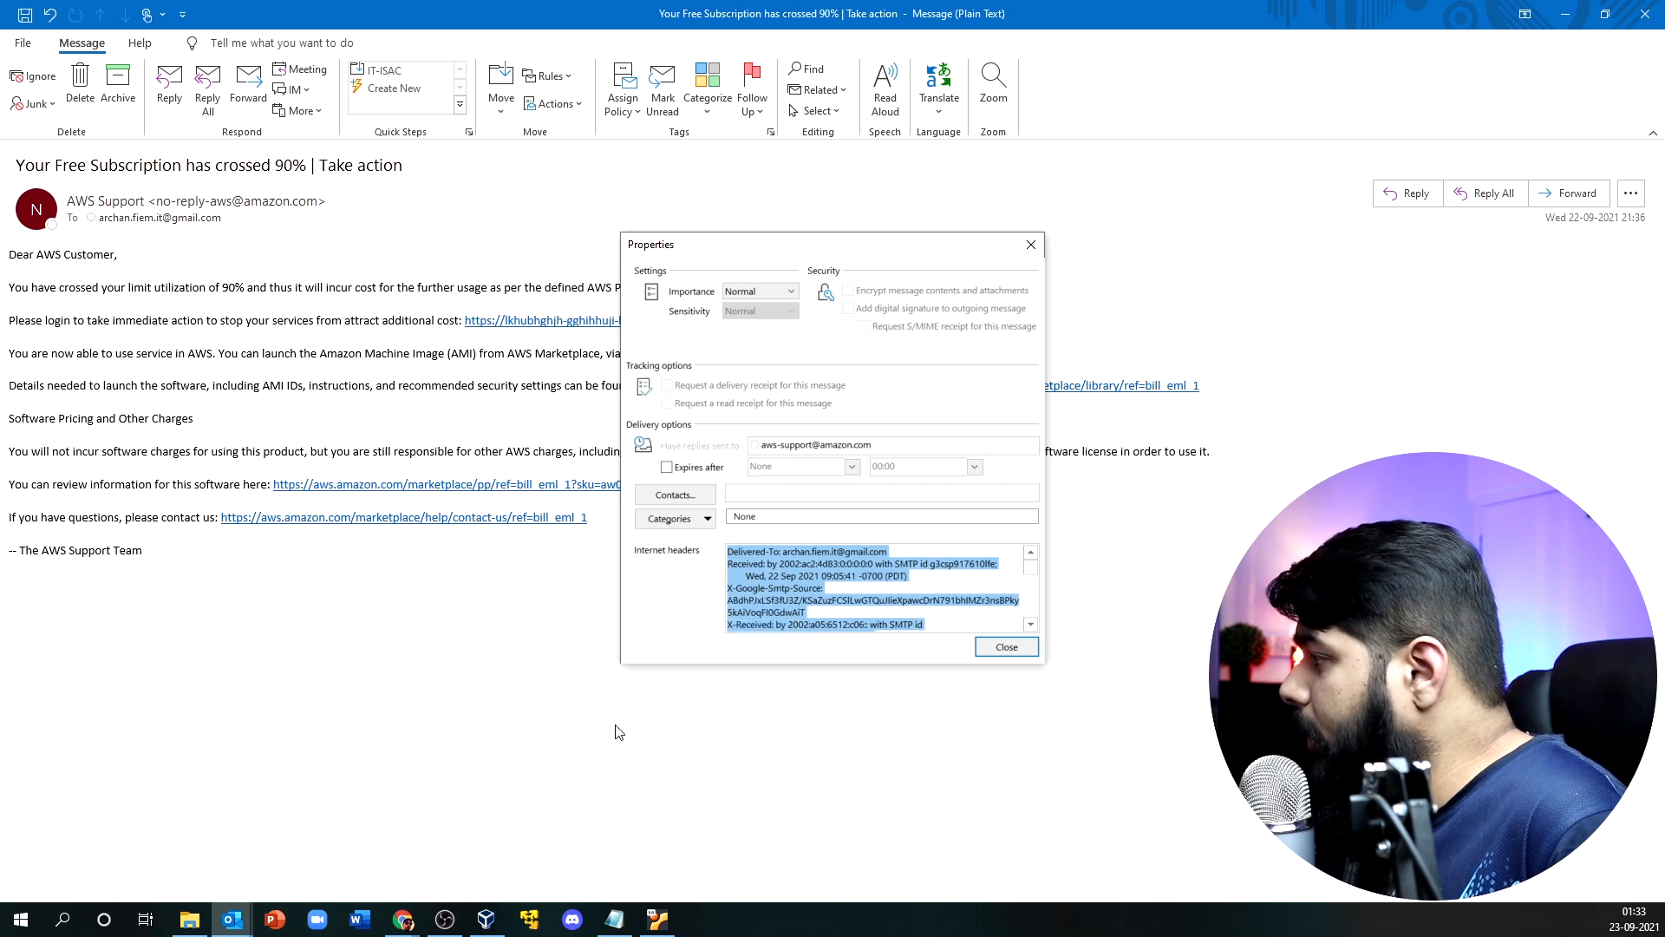
click(655, 919)
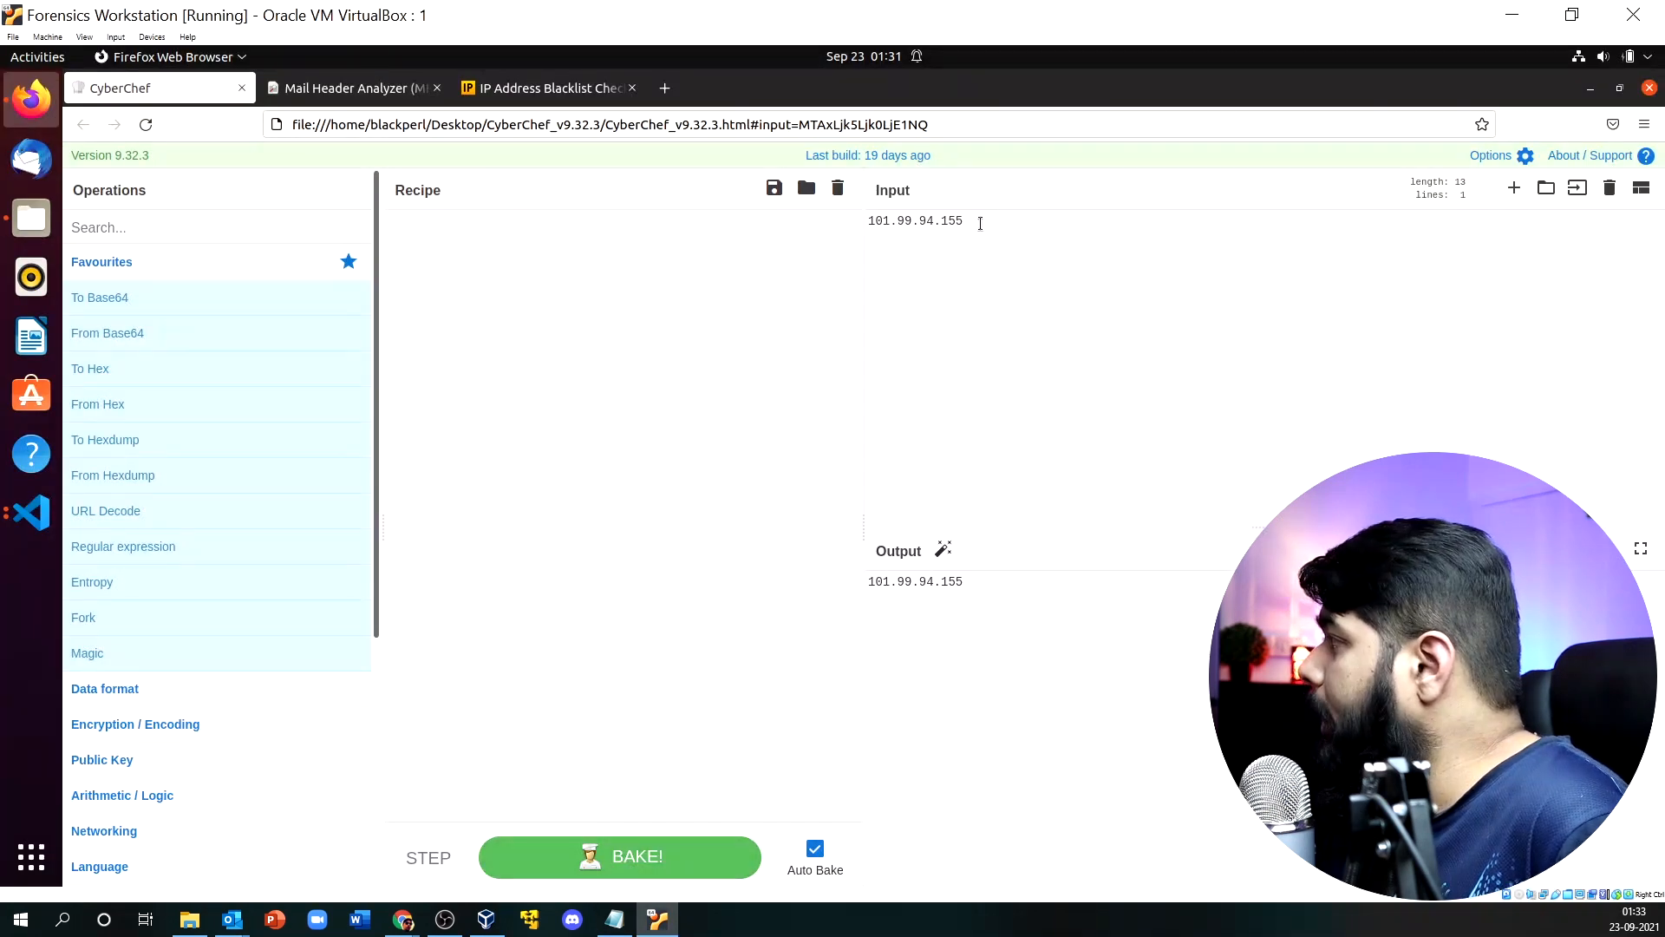
drag(982, 221, 811, 225)
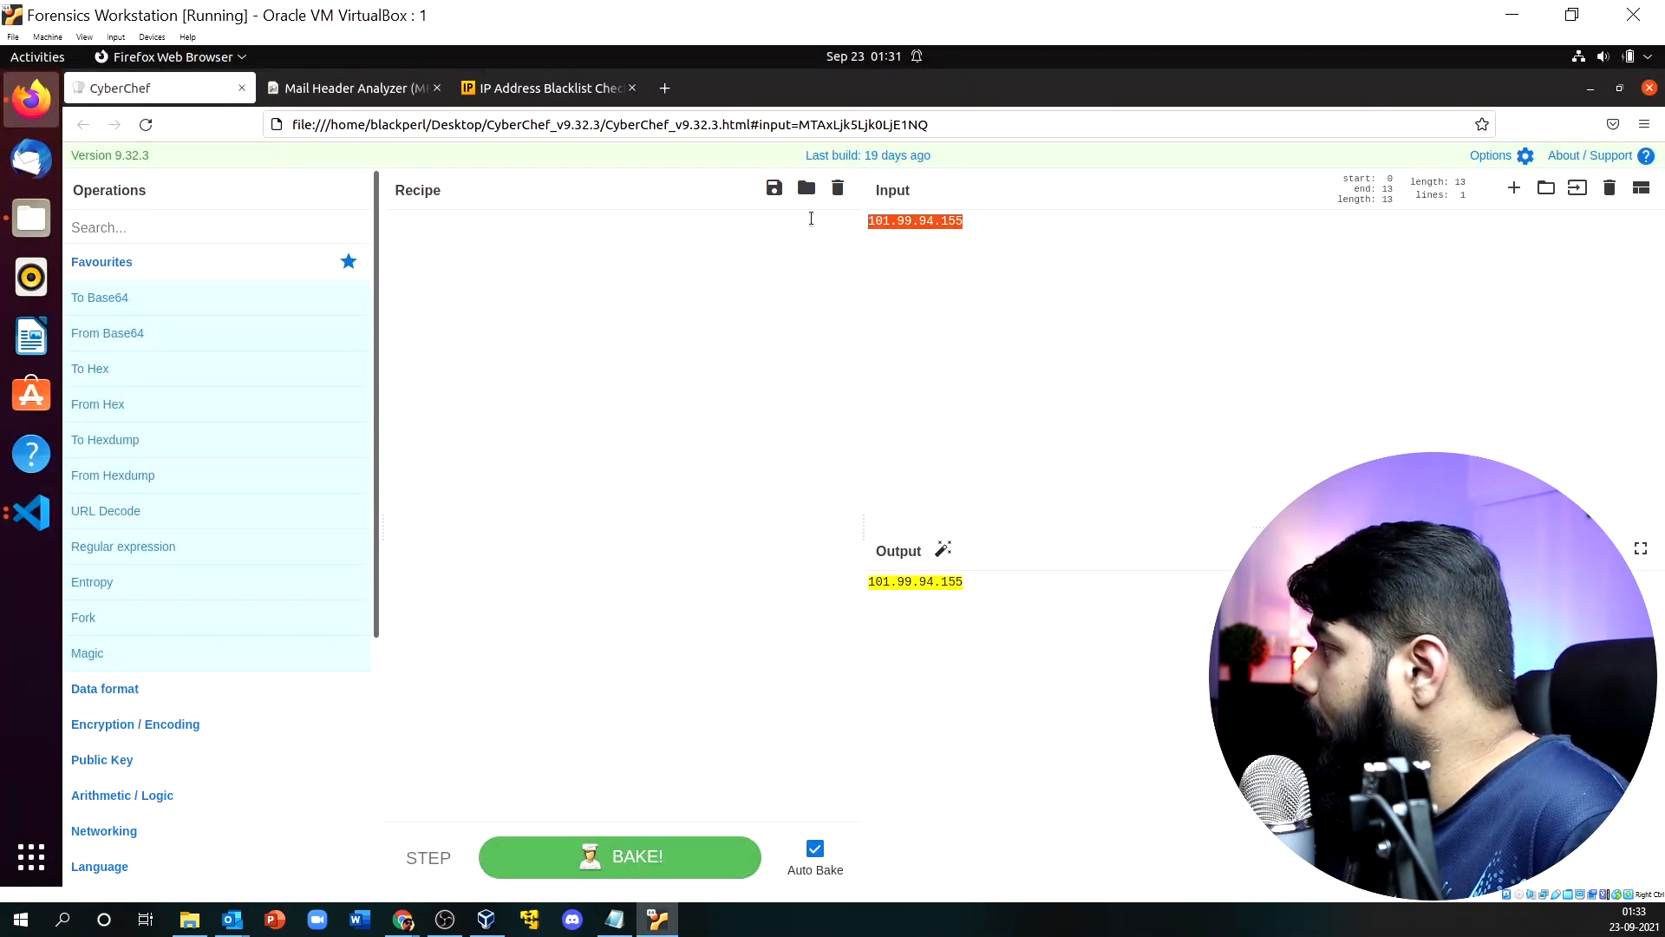
key(ctrl+v)
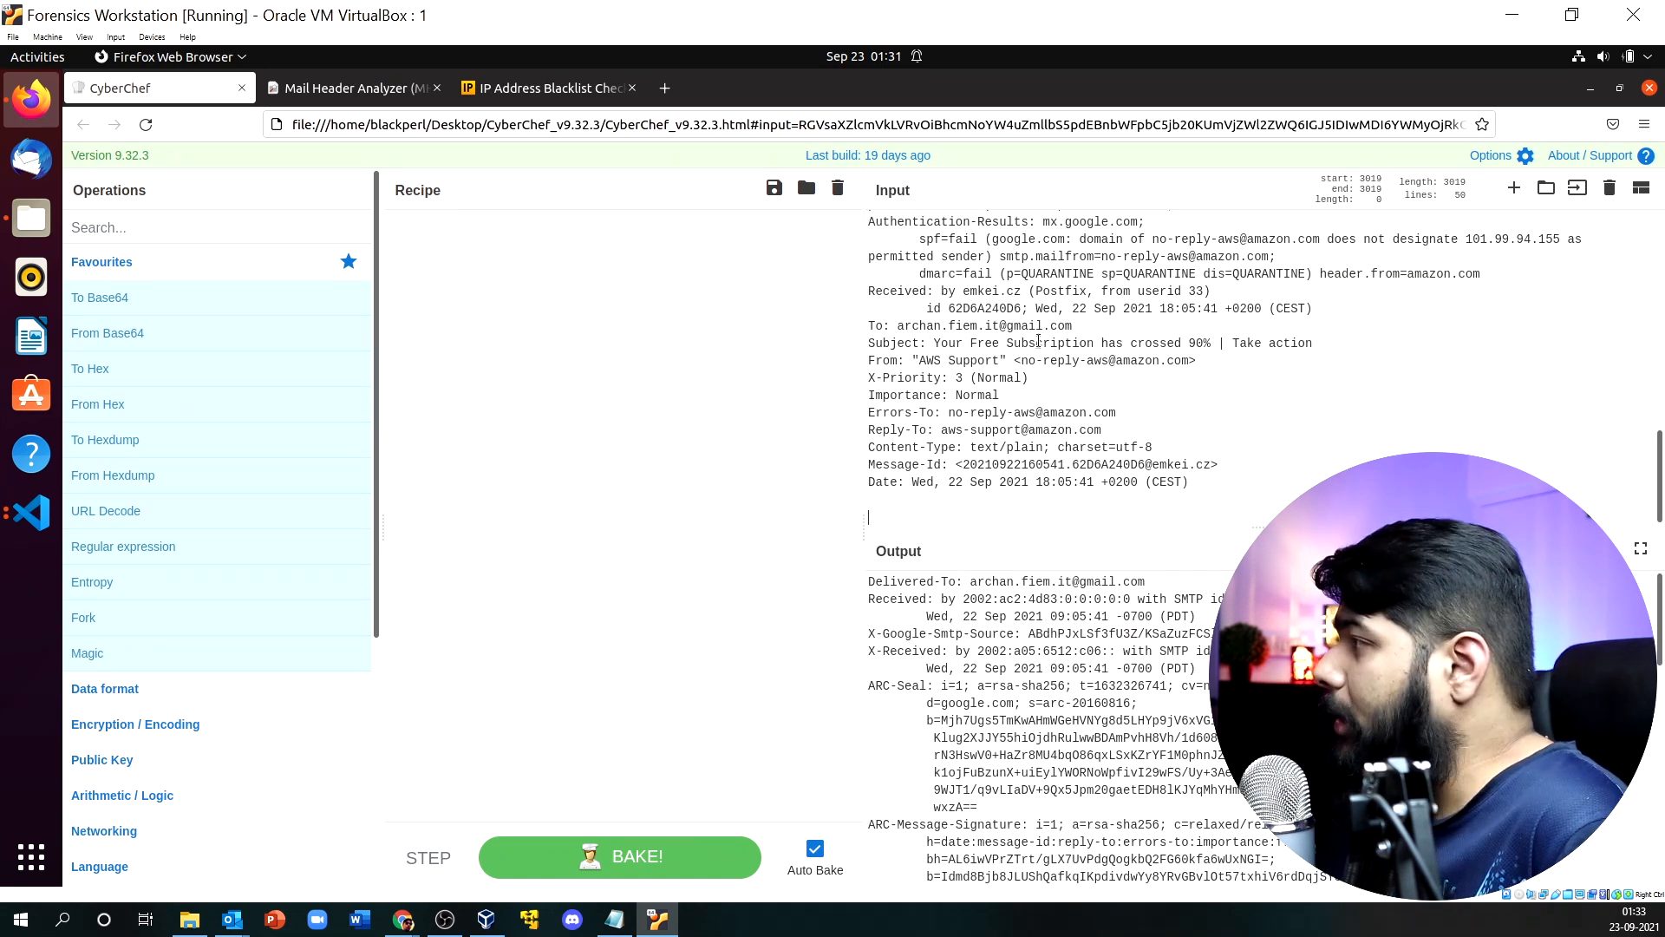
Find the Extract email addresses operation and add it to the recipe.
click(155, 227)
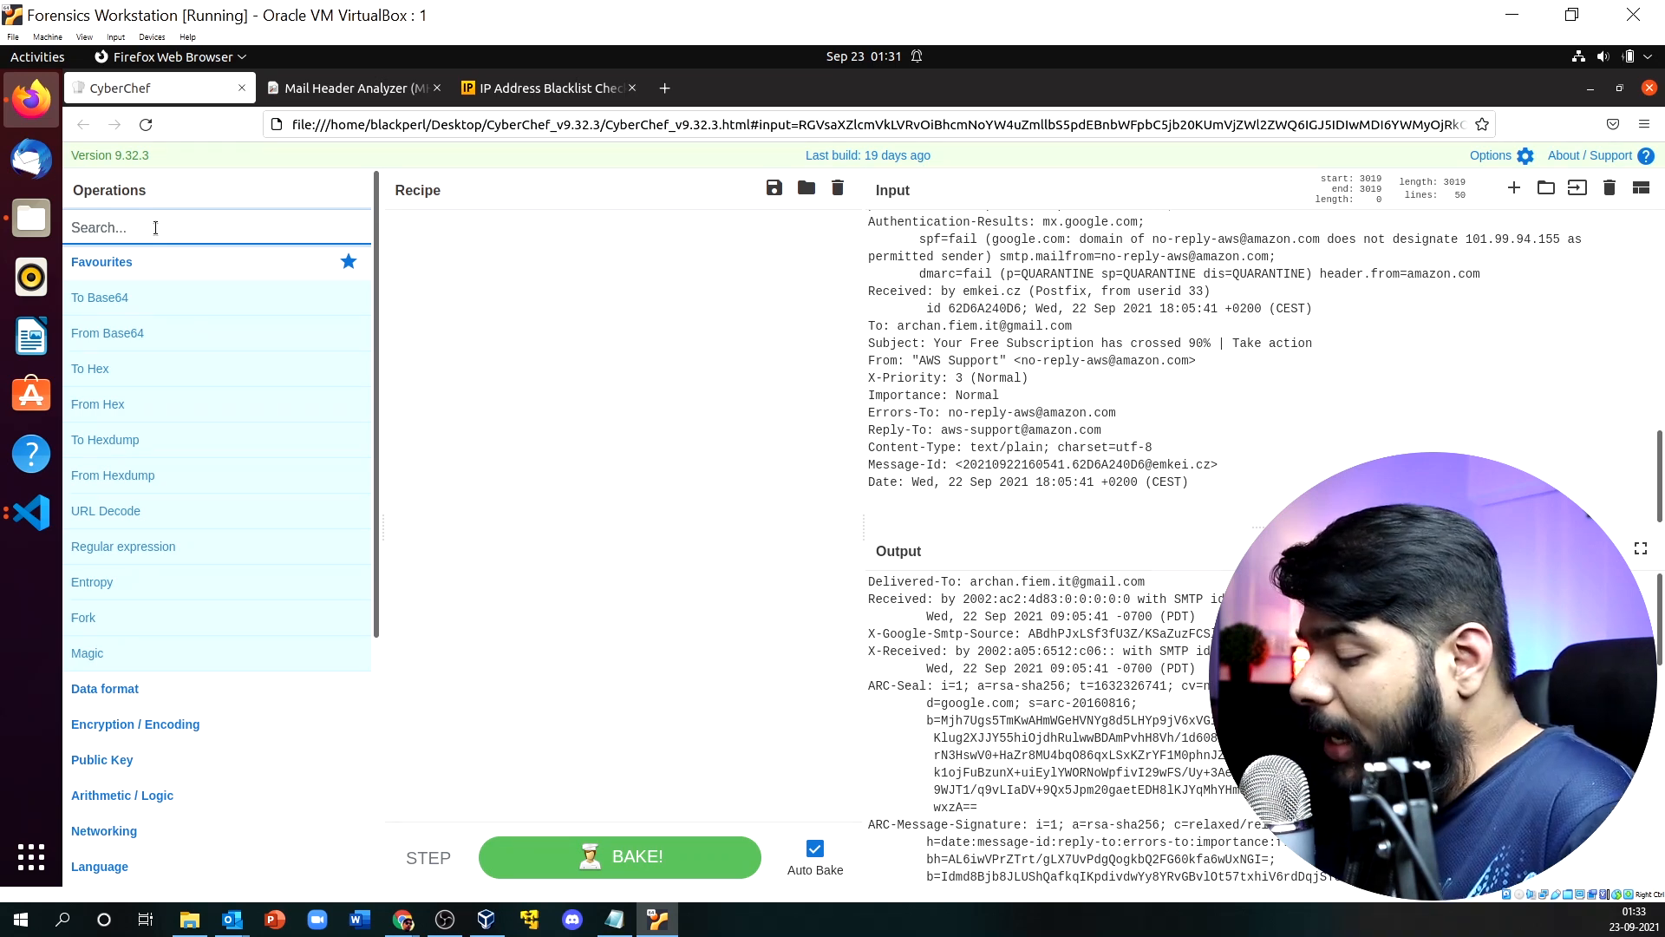
text(ip)
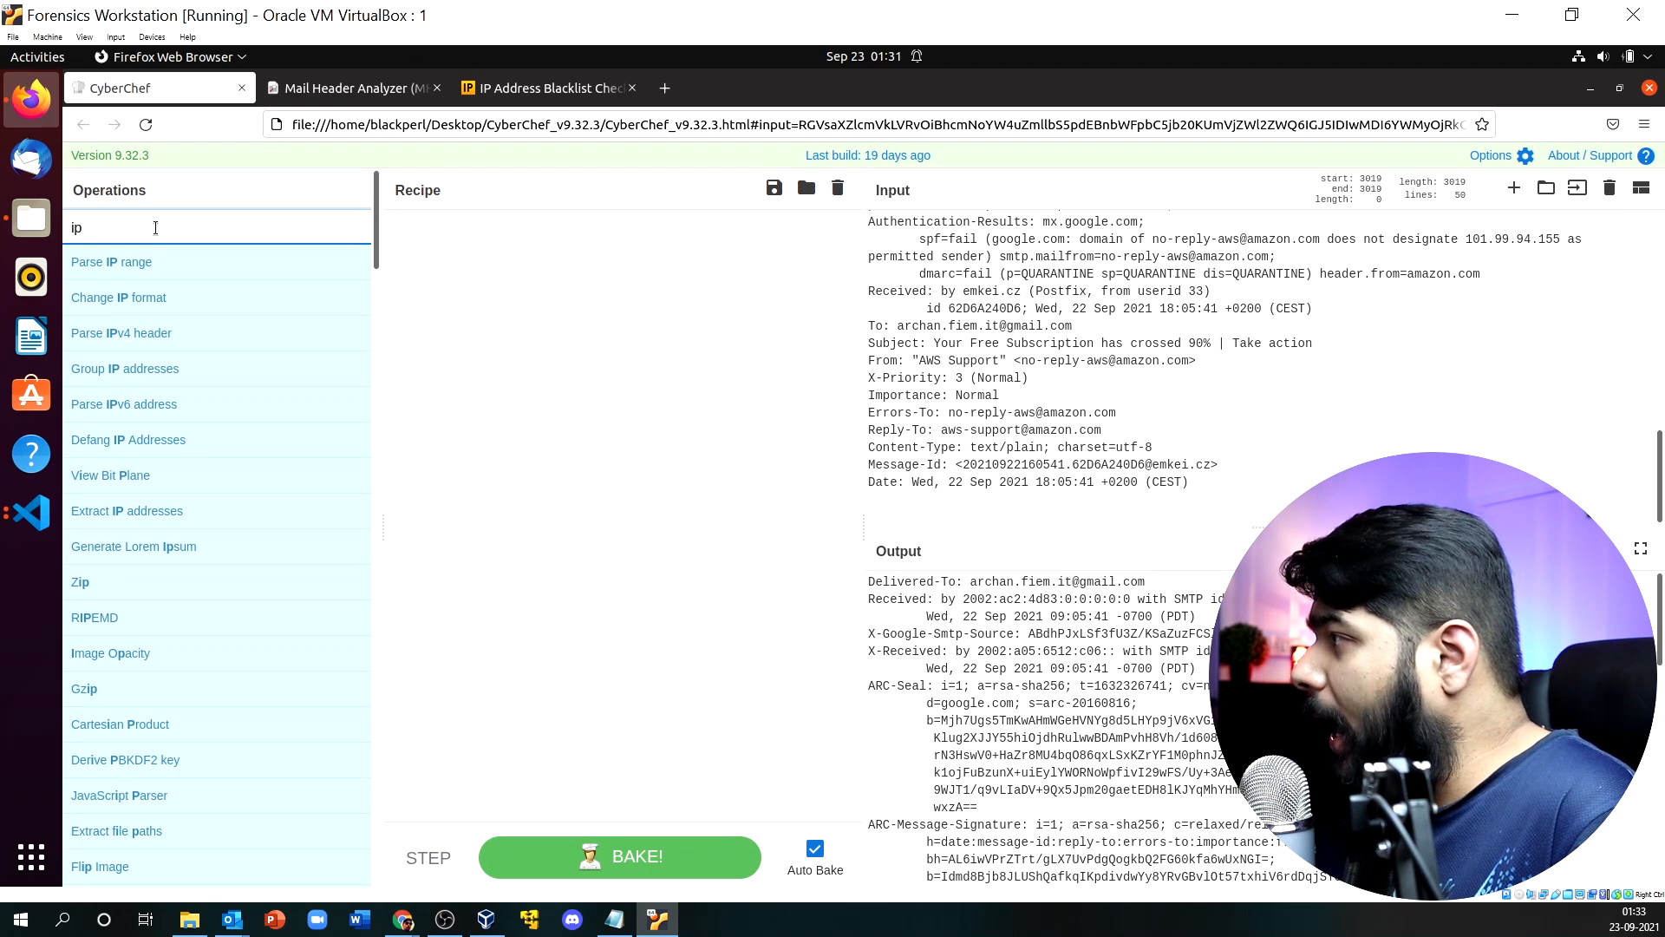
key(BackSpace)
key(BackSpace)
text(Email)
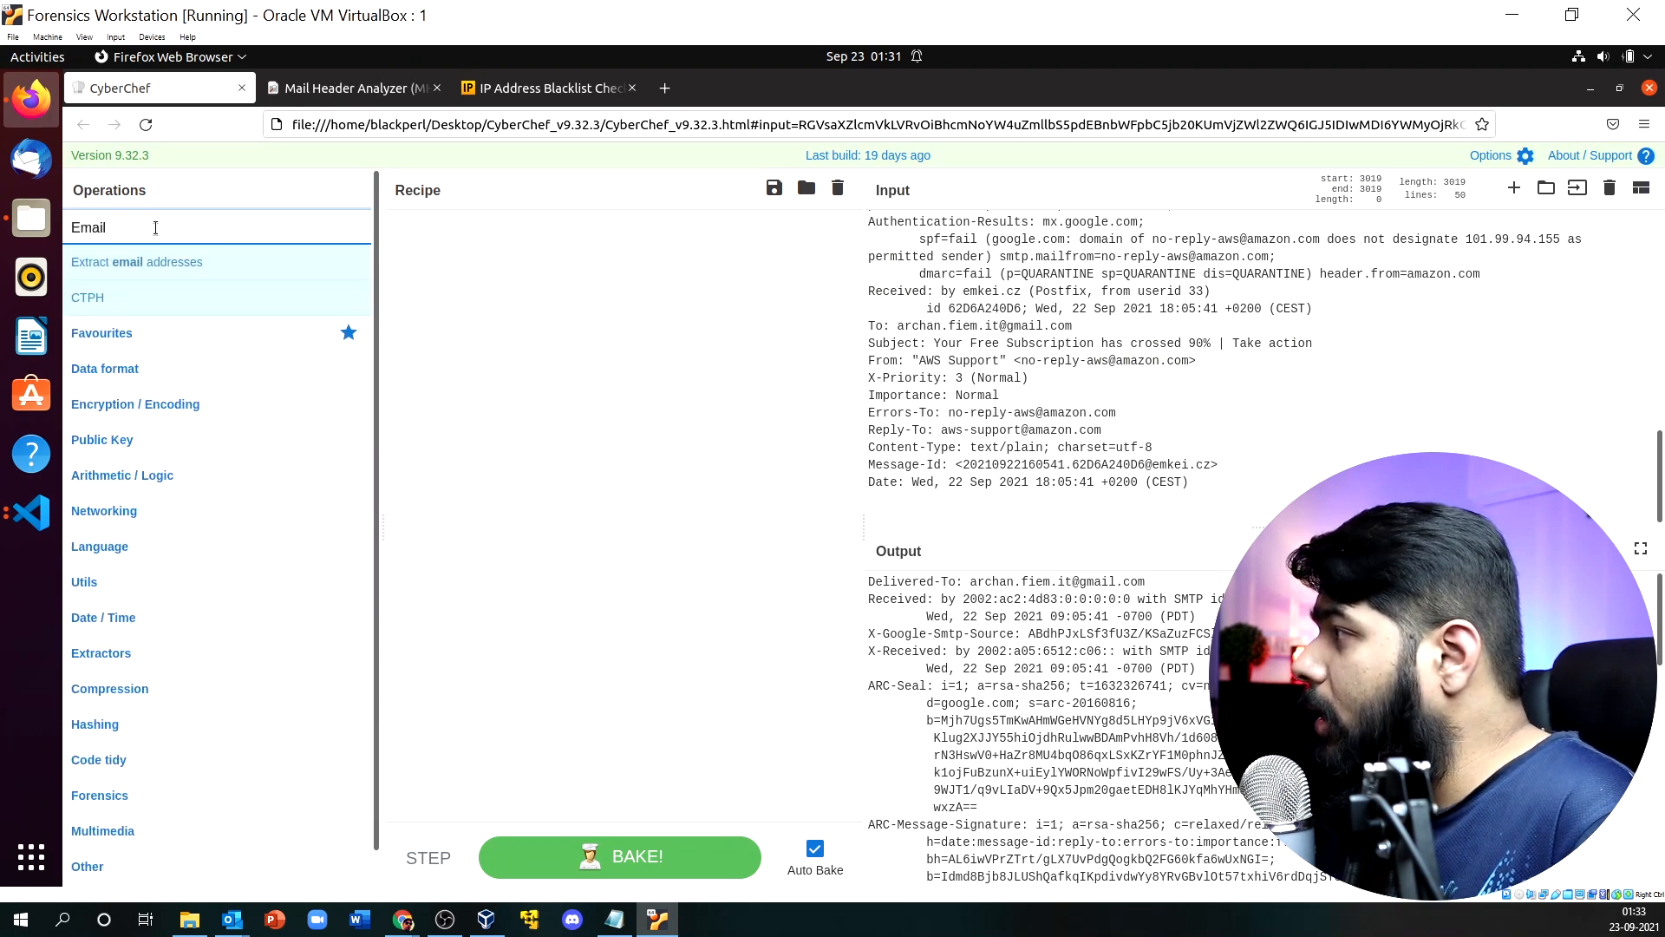
drag(165, 261, 551, 240)
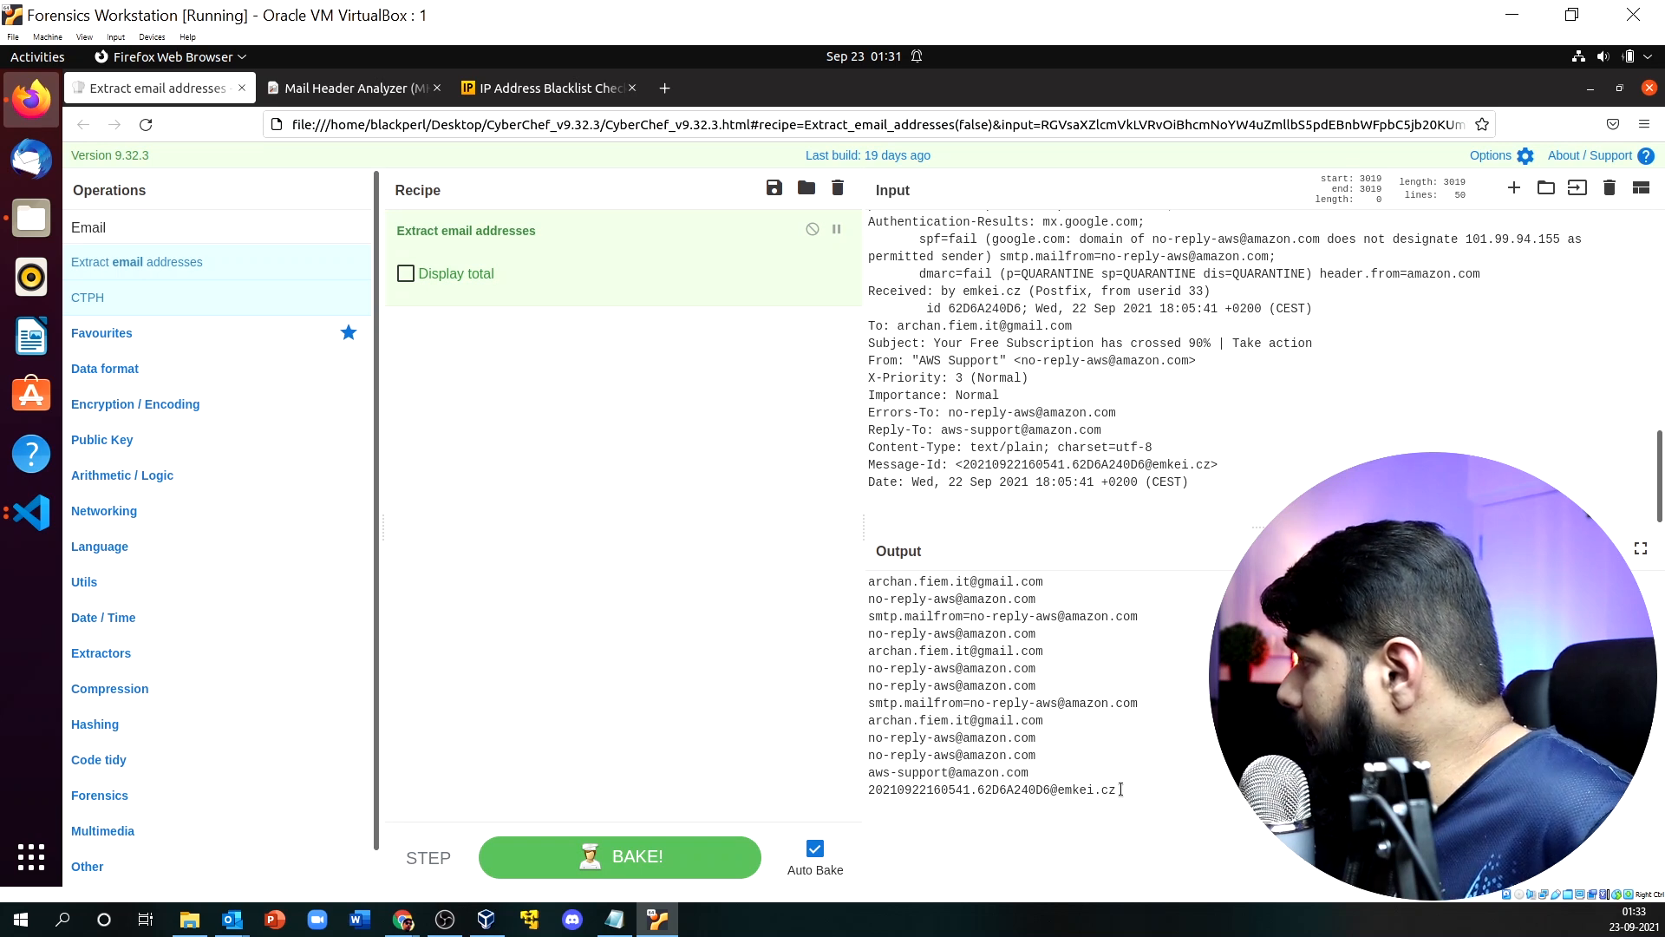
Examine the extracted addresses in the output, highlighting the recipient, the smtp.mailfrom entries and the emkei.cz message ID.
drag(871, 581, 1009, 581)
drag(868, 599, 1099, 621)
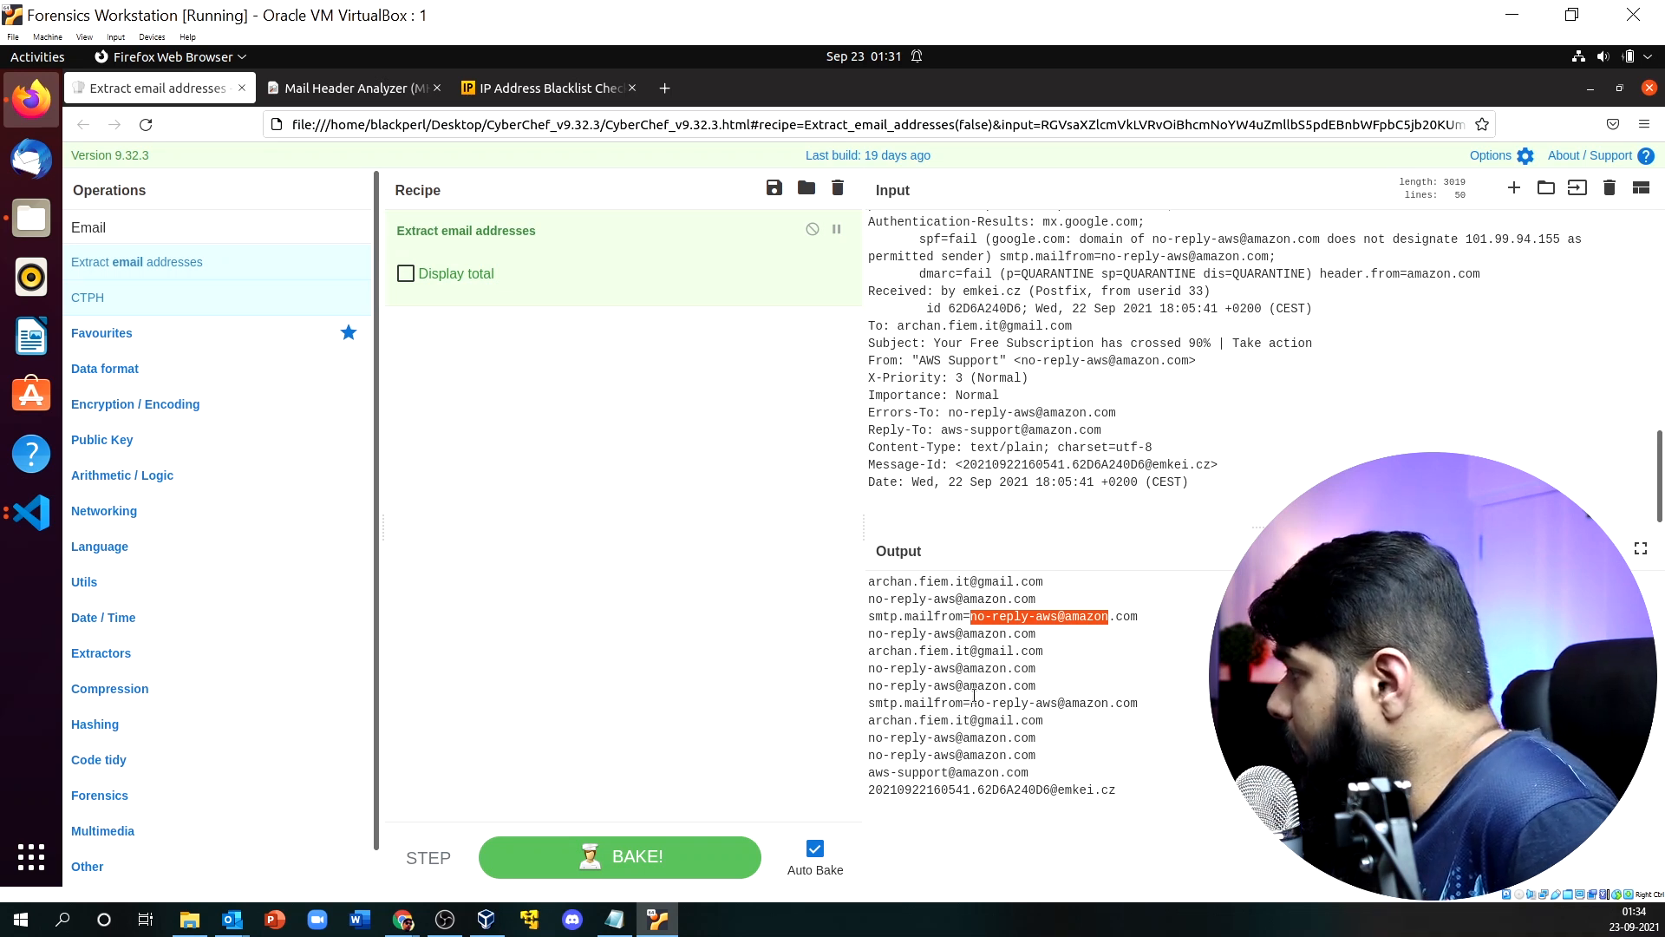
drag(971, 703, 1137, 704)
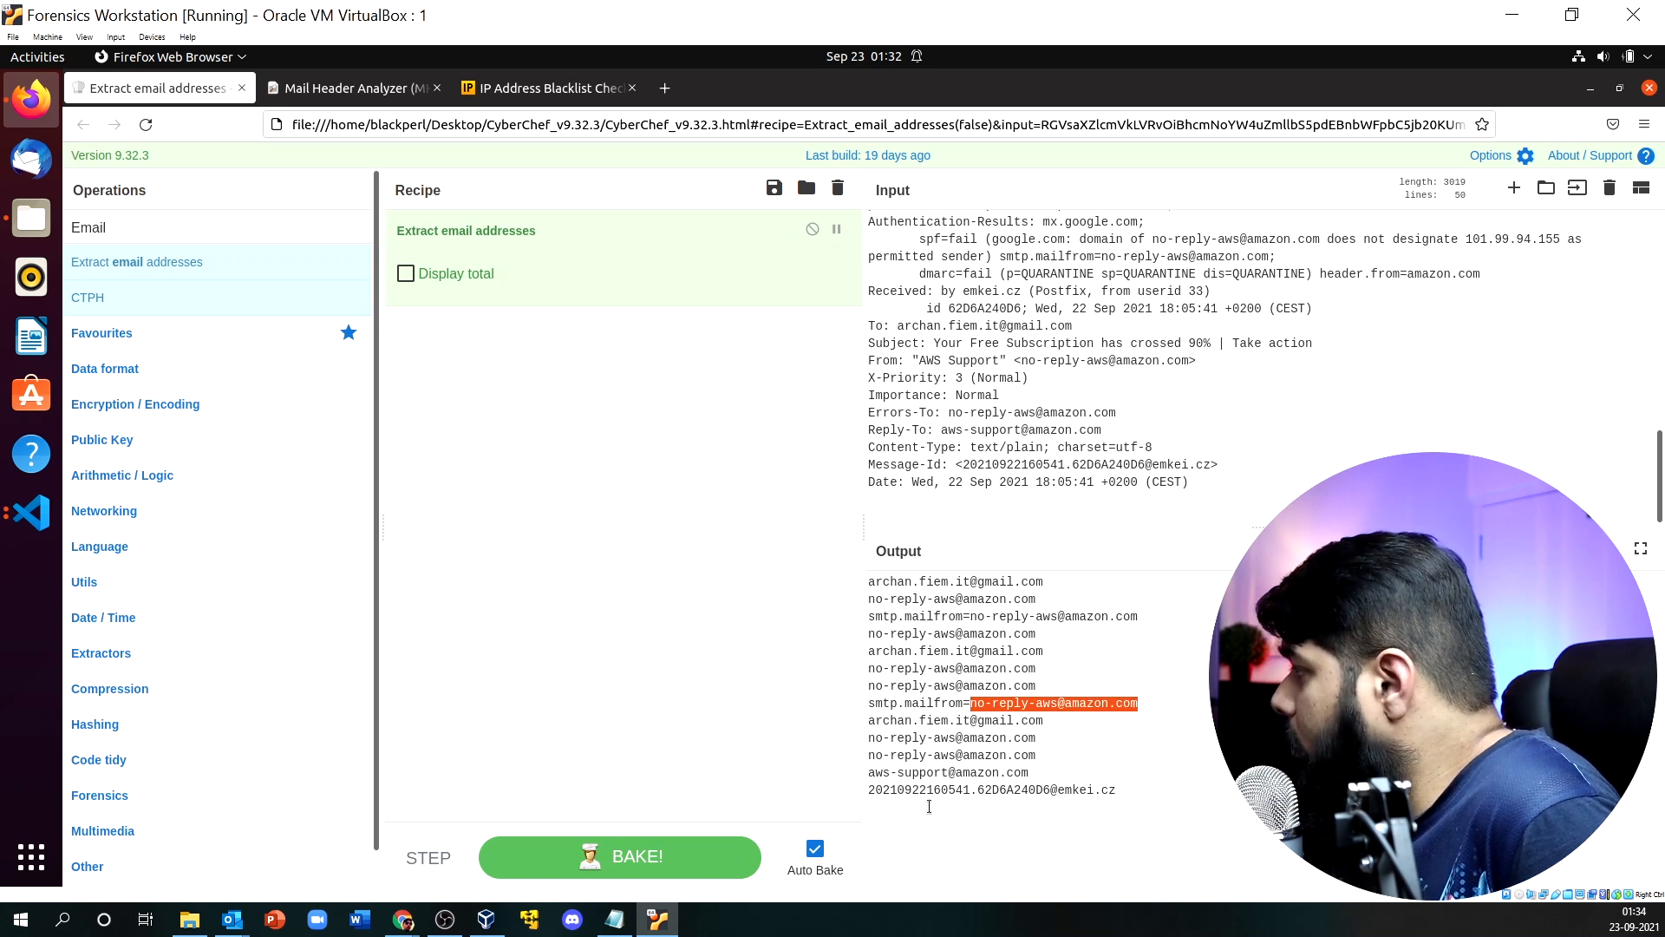
drag(869, 791, 1118, 785)
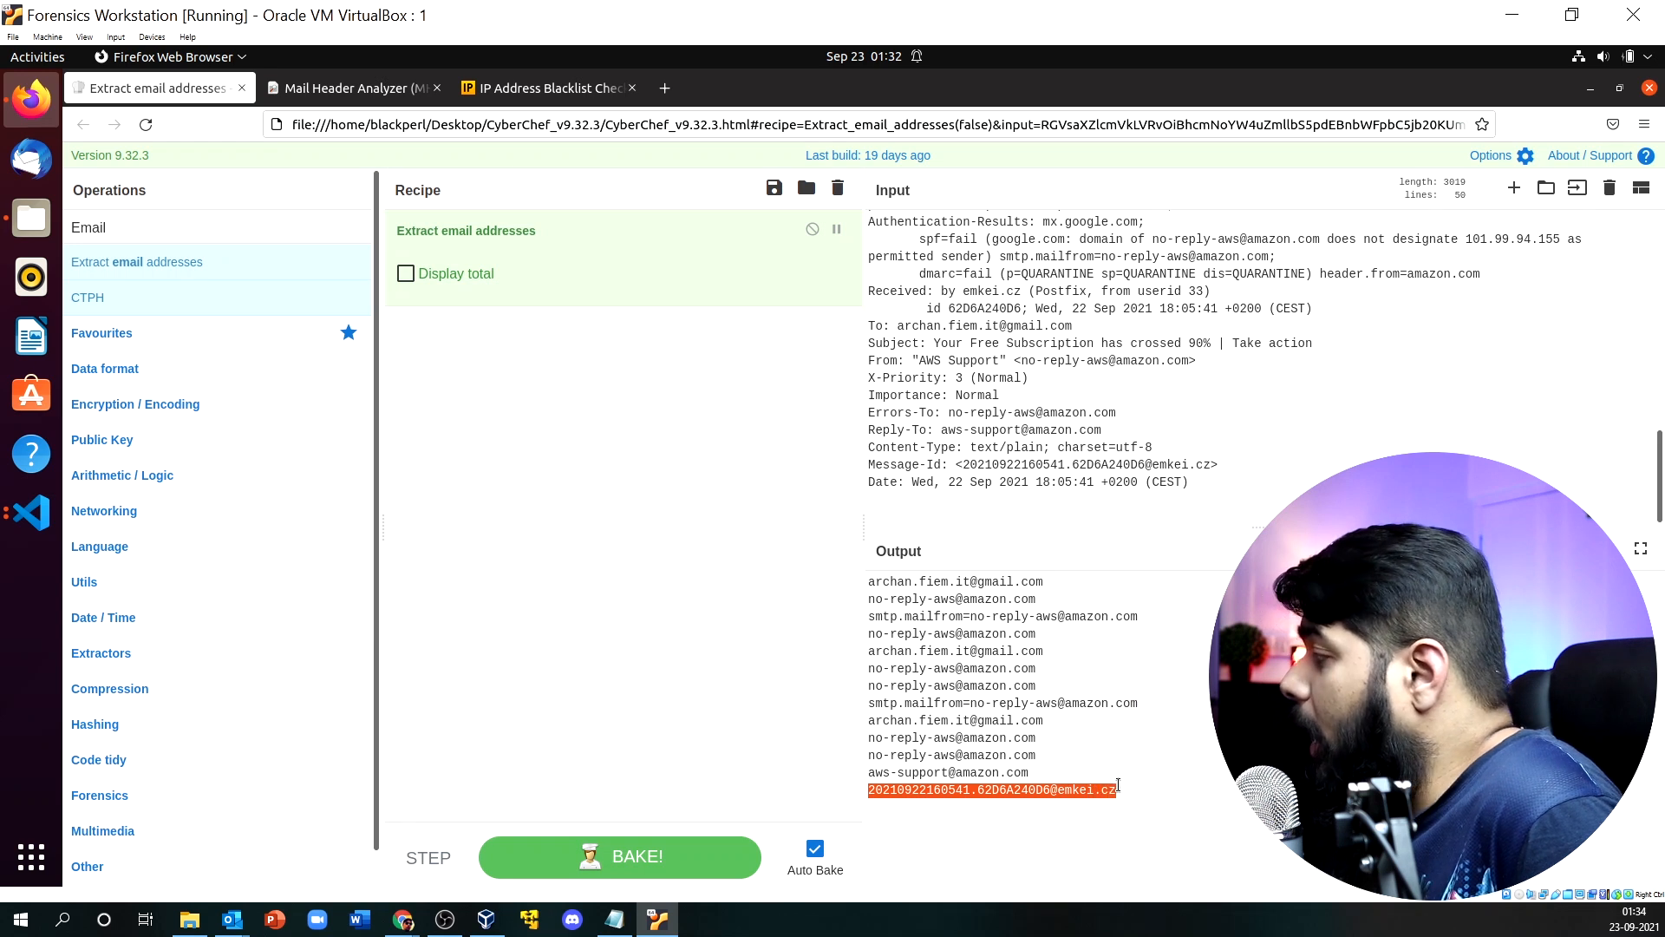
drag(994, 805, 879, 791)
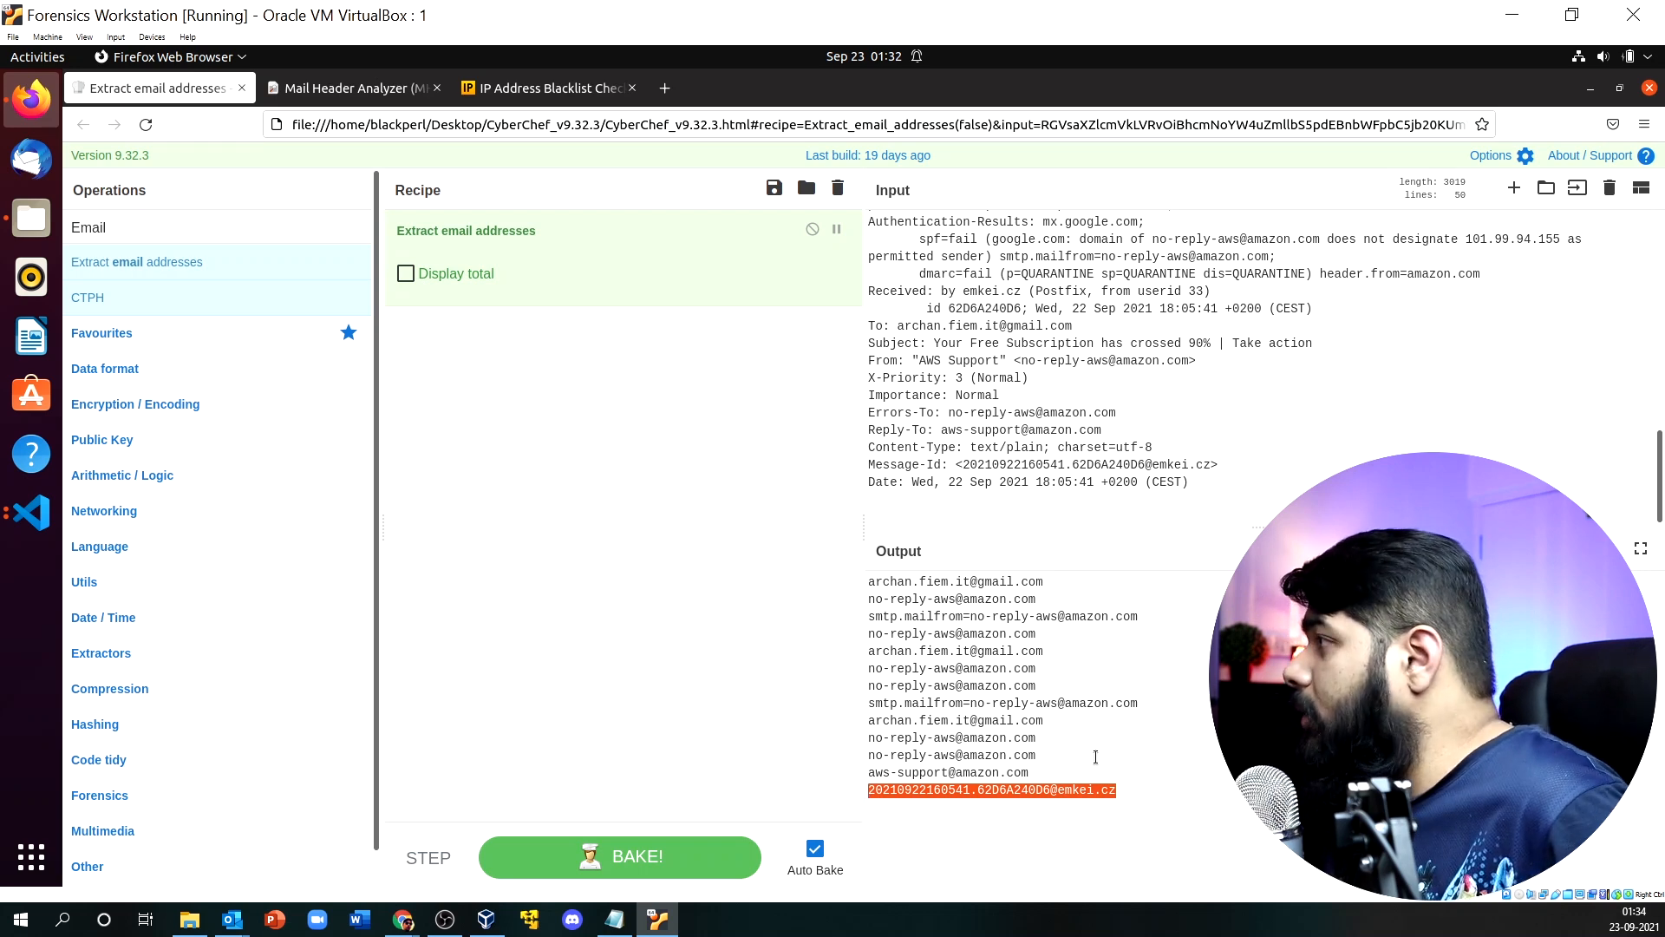
Compare the extracted addresses with the headers in Mail Header Analyzer and return to CyberChef.
click(340, 91)
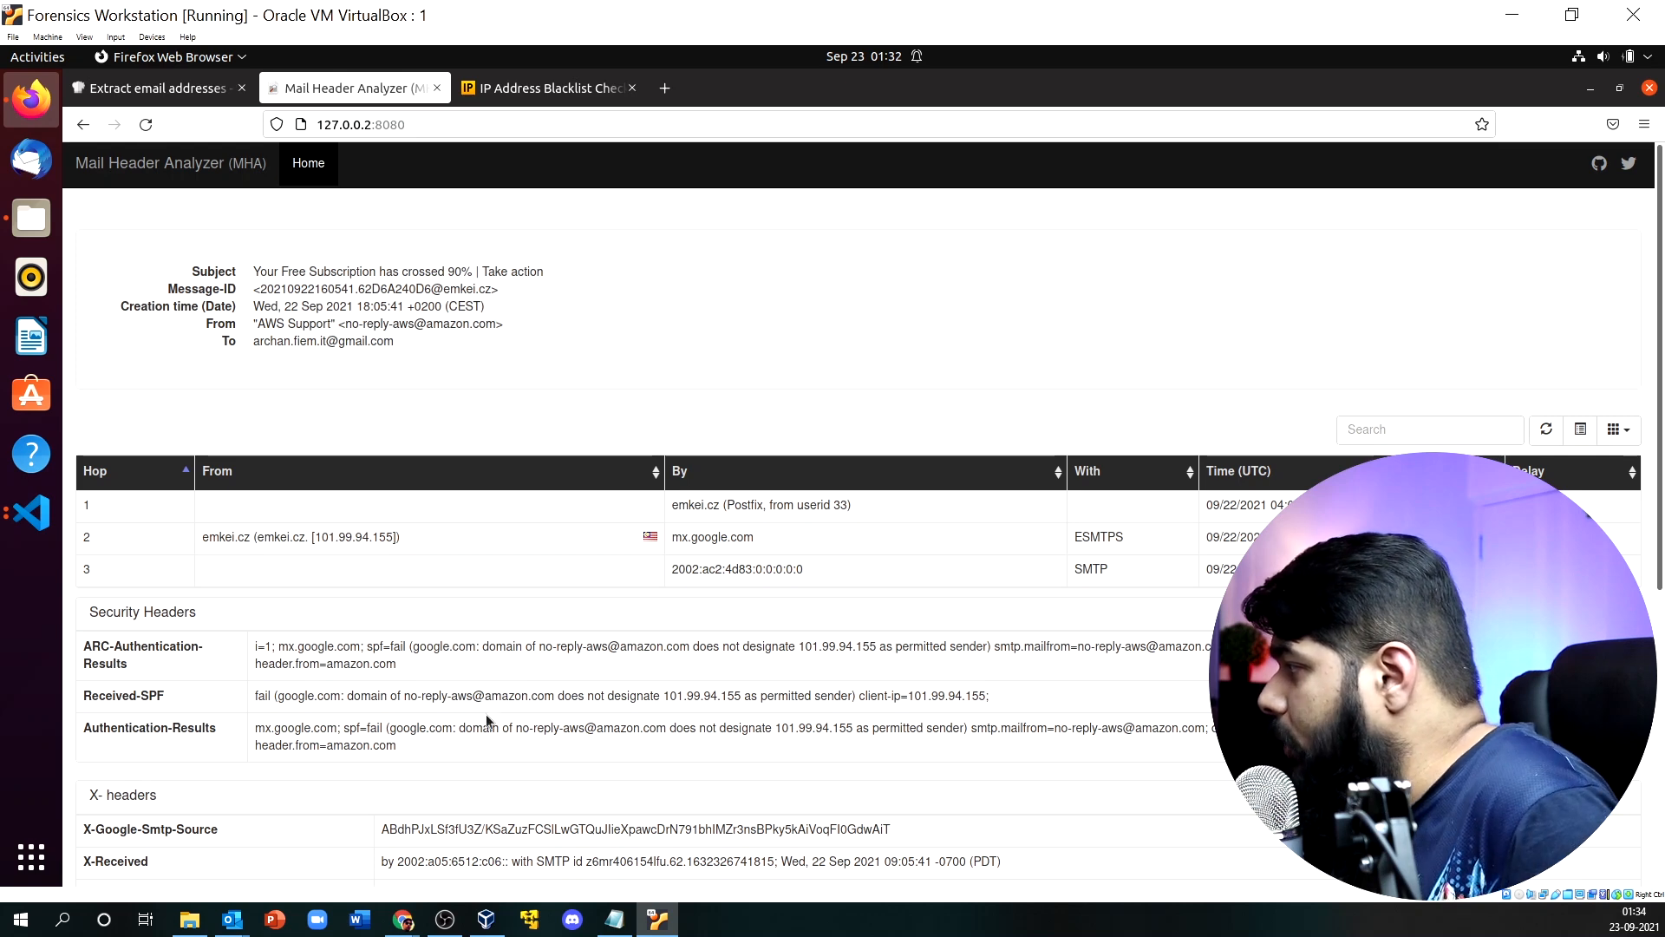
scroll(718, 747, down, 5)
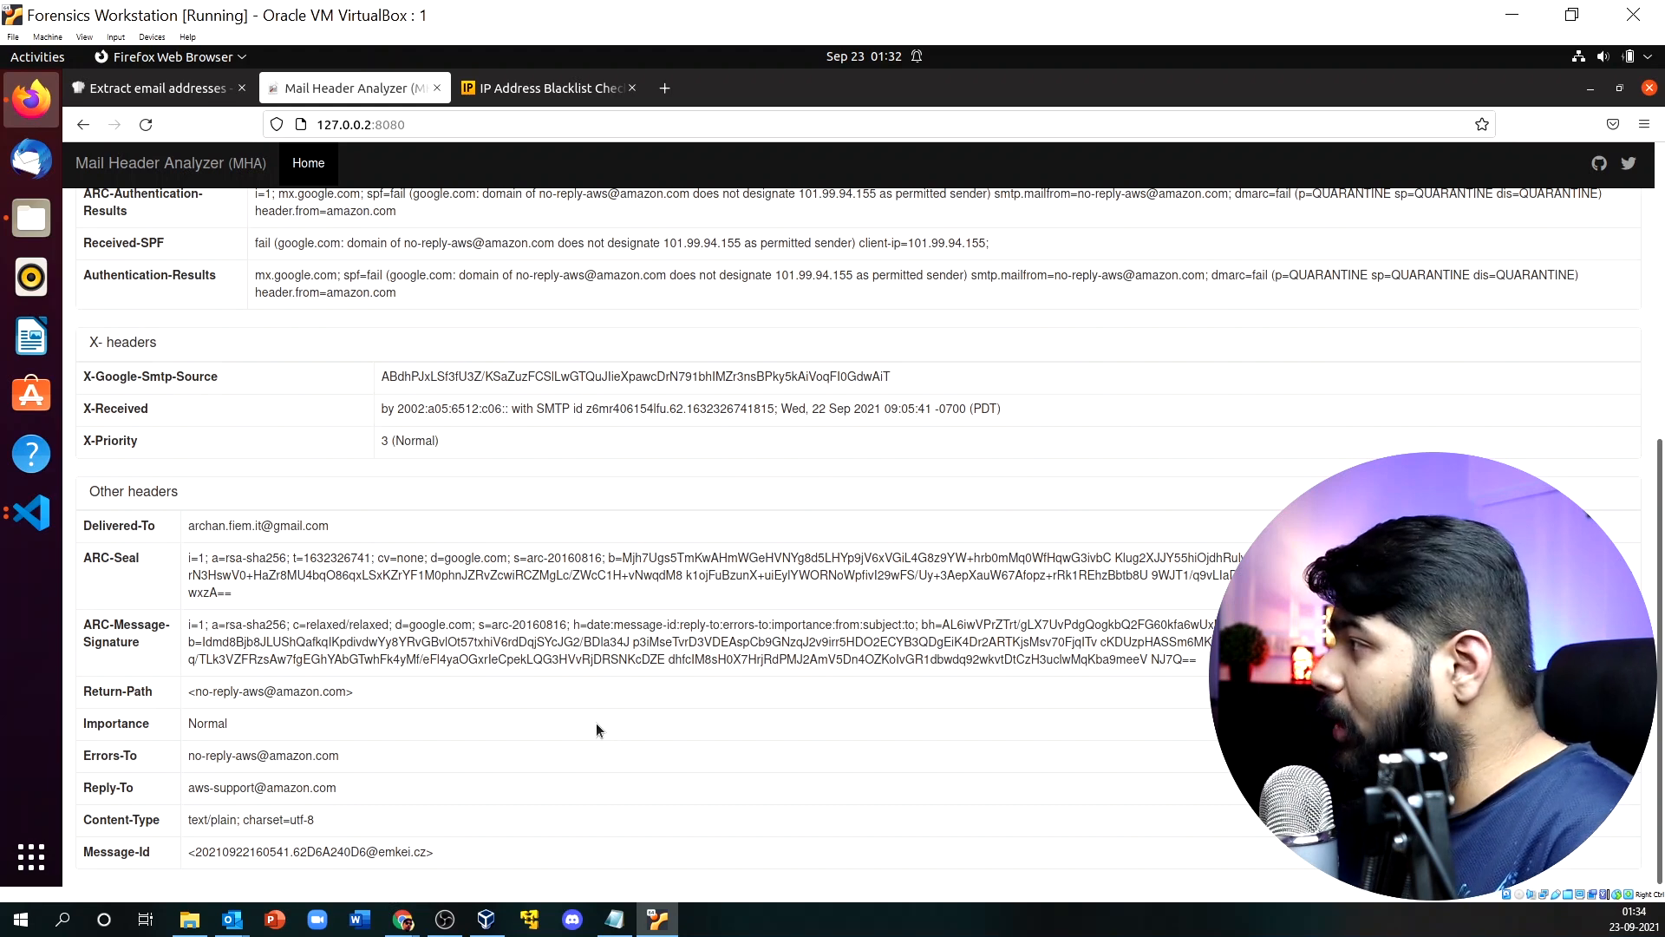
click(149, 91)
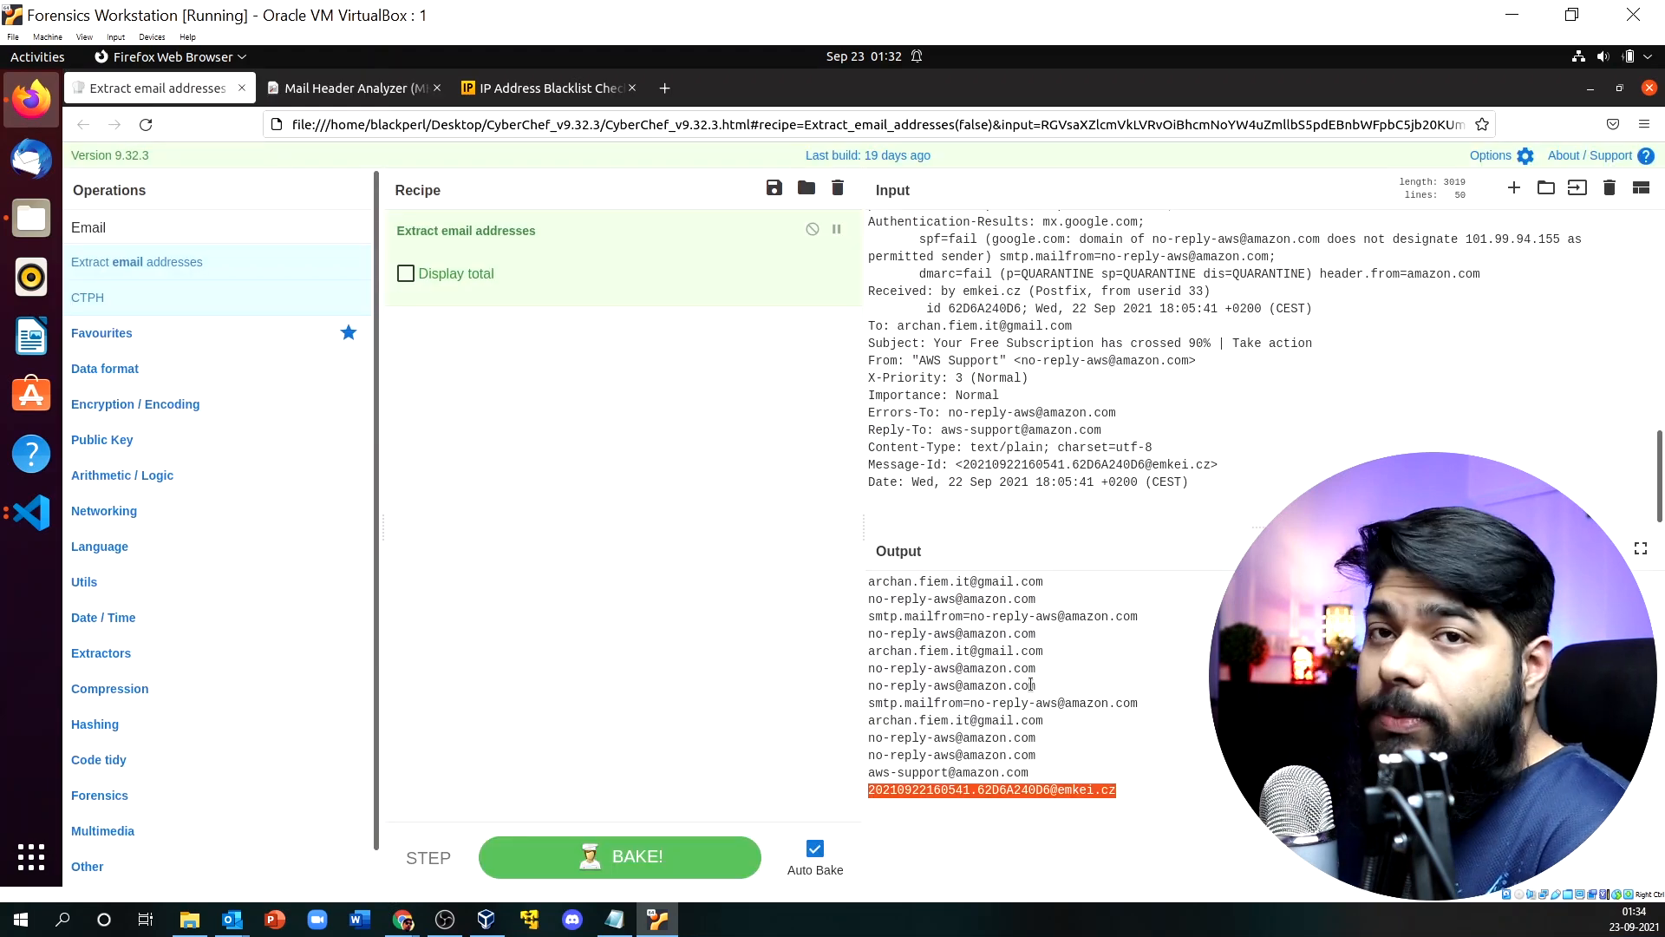
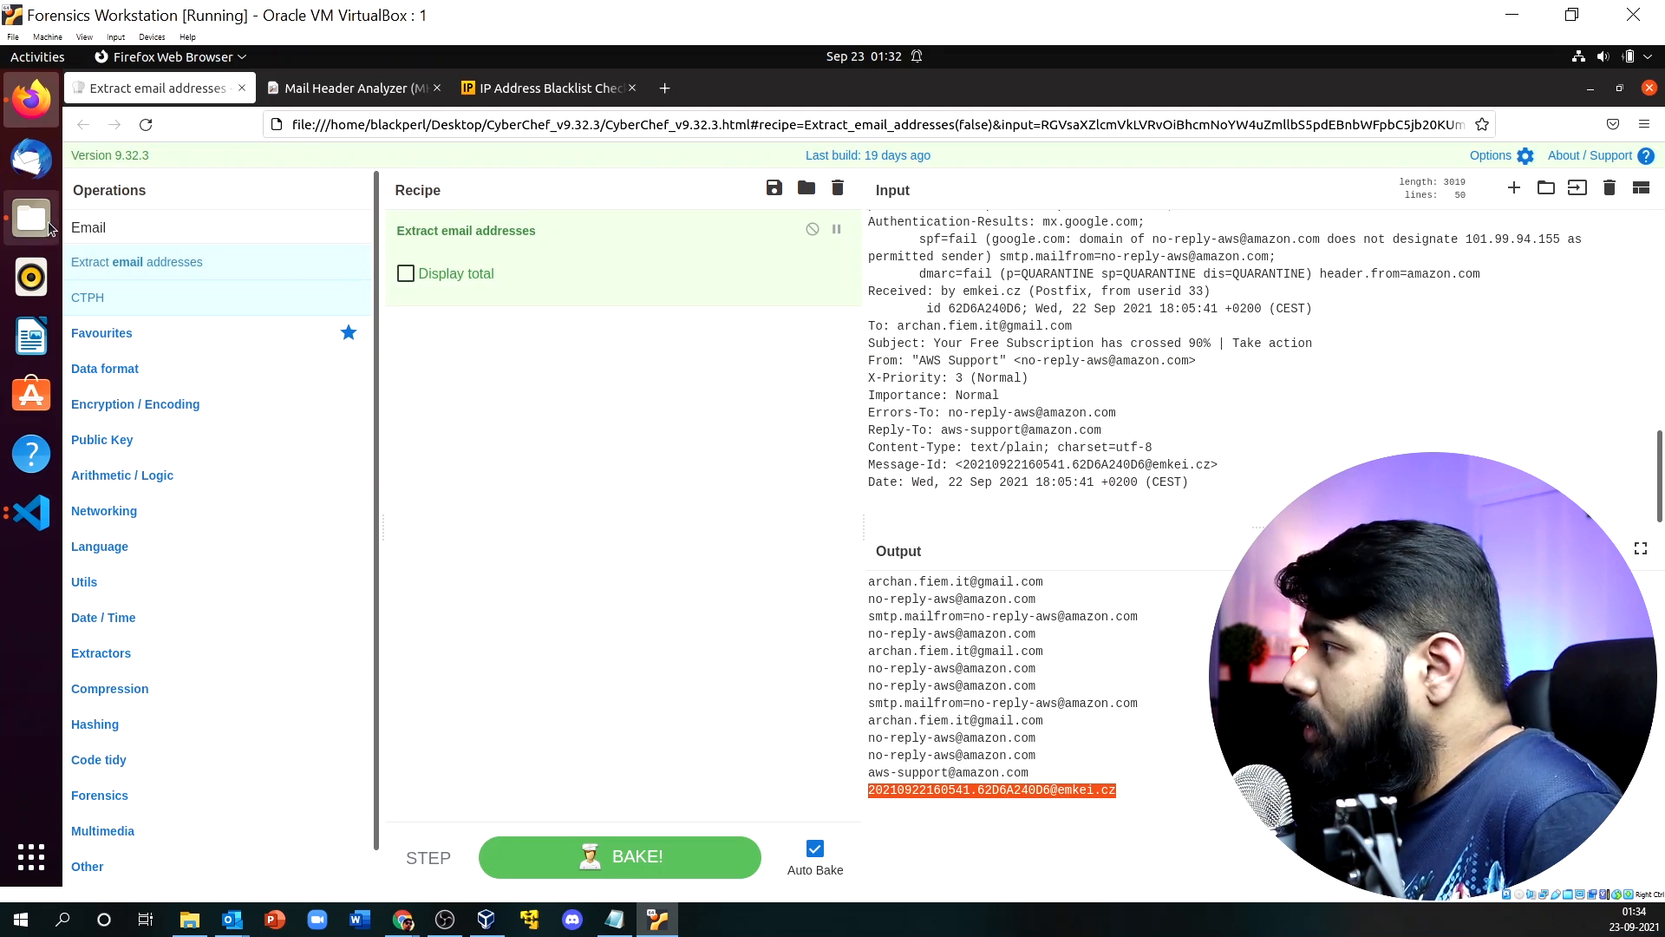
Find the Extract IP addresses operation by searching for IP, clear the recipe and make it the only operation.
double_click(142, 228)
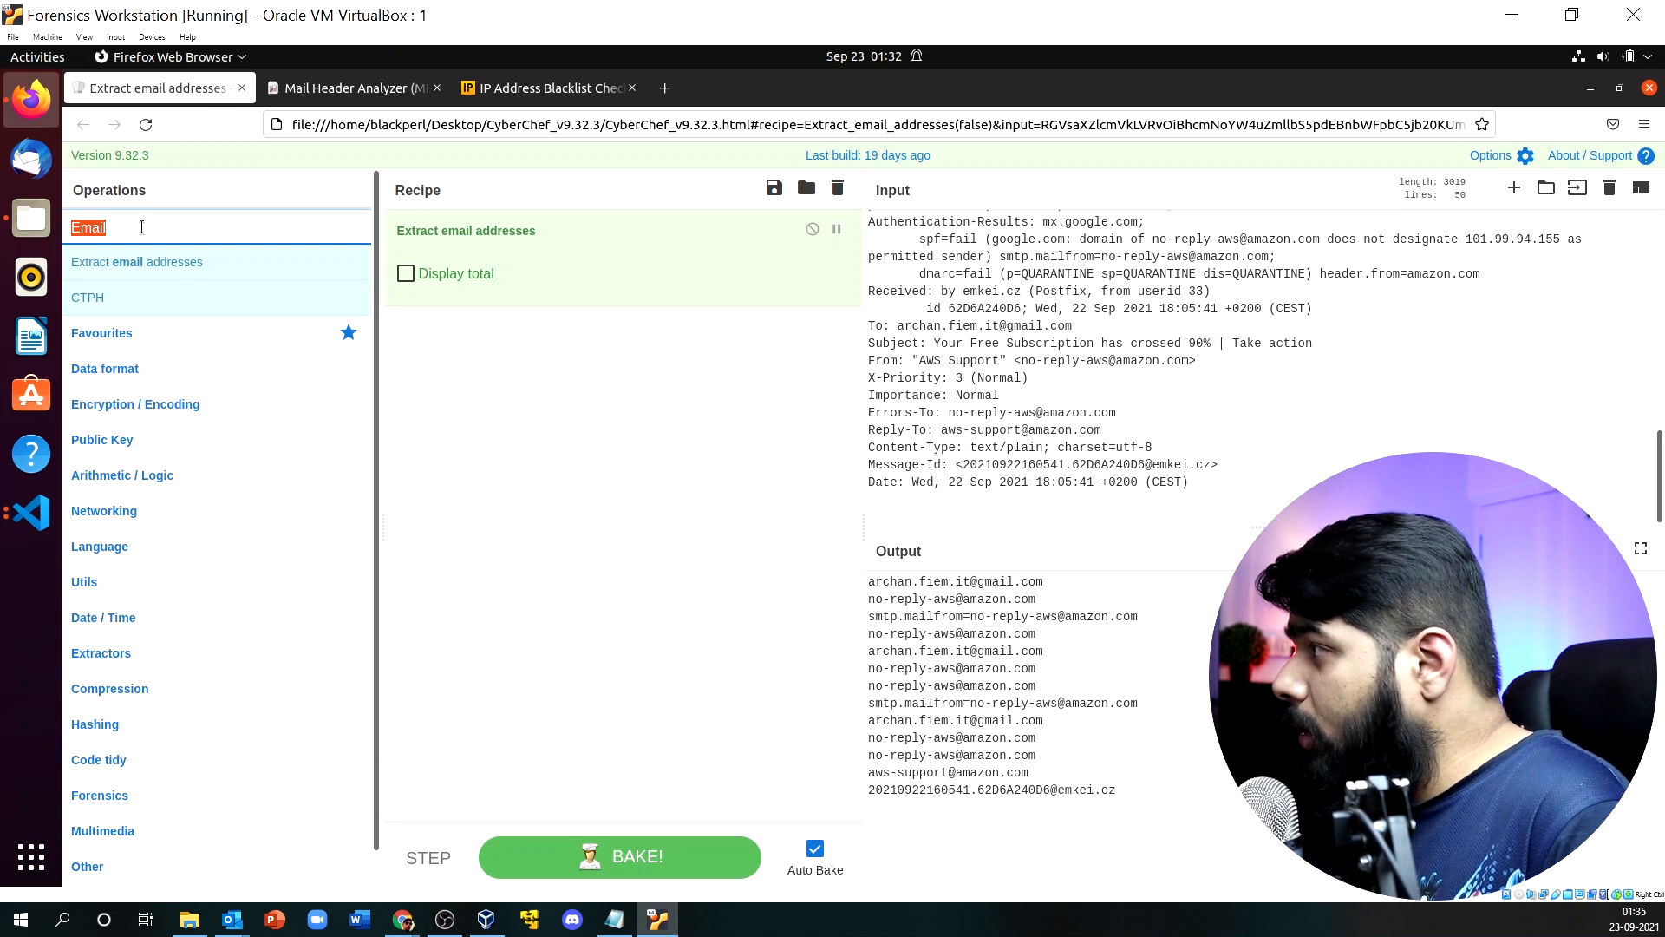
key(BackSpace)
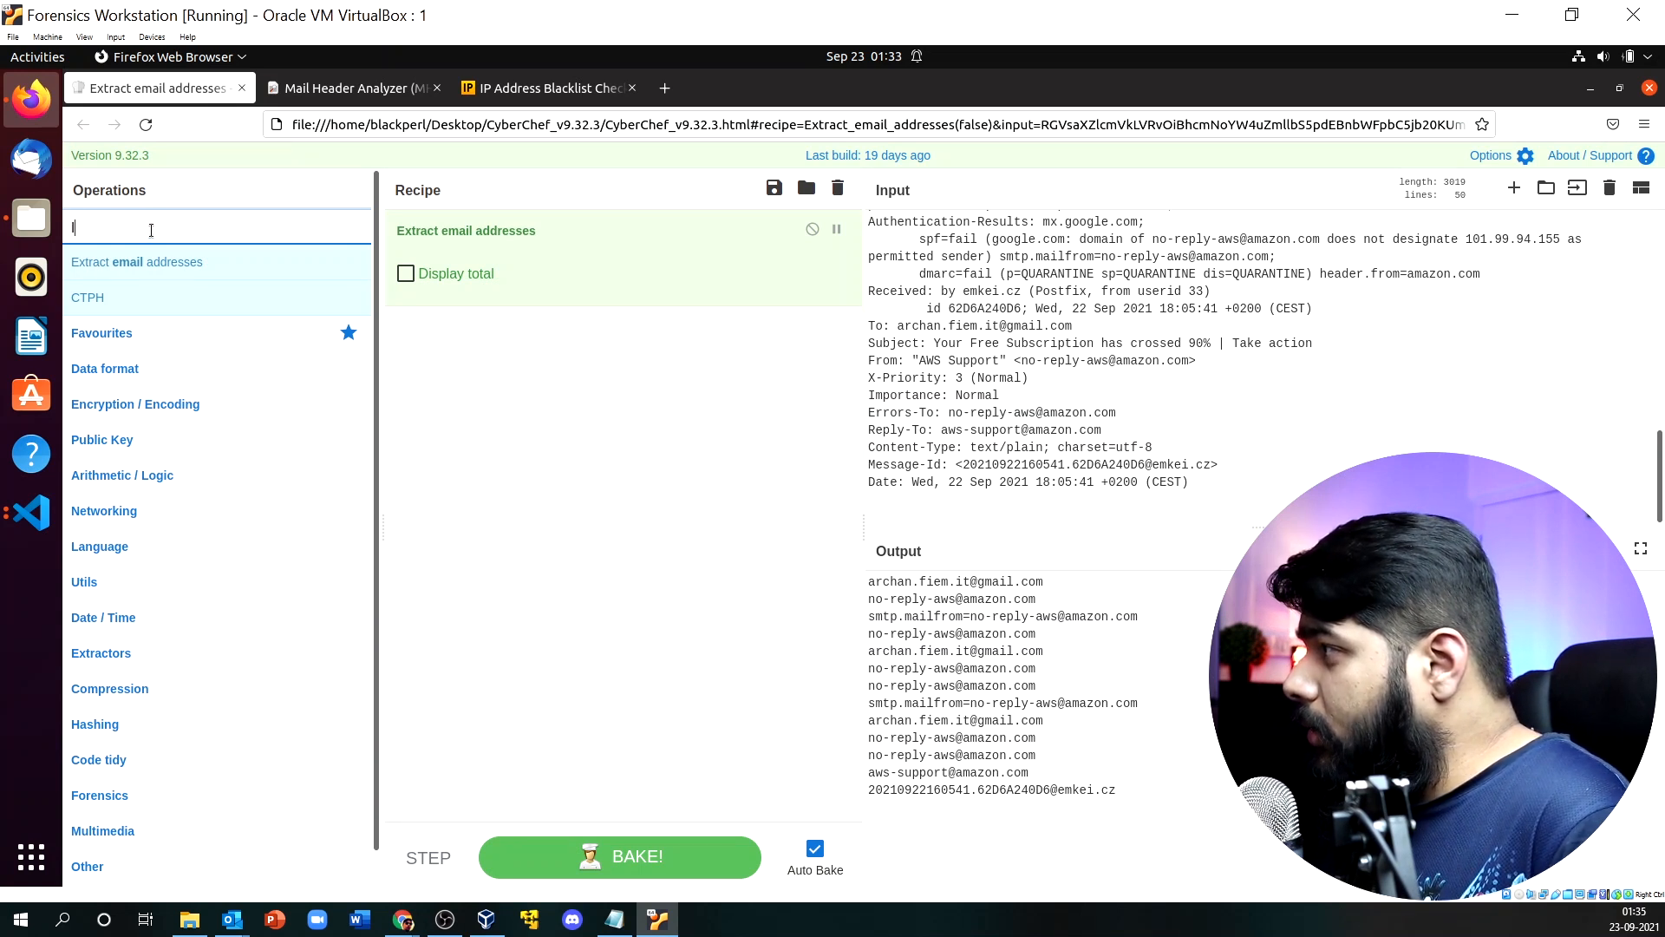
text(I)
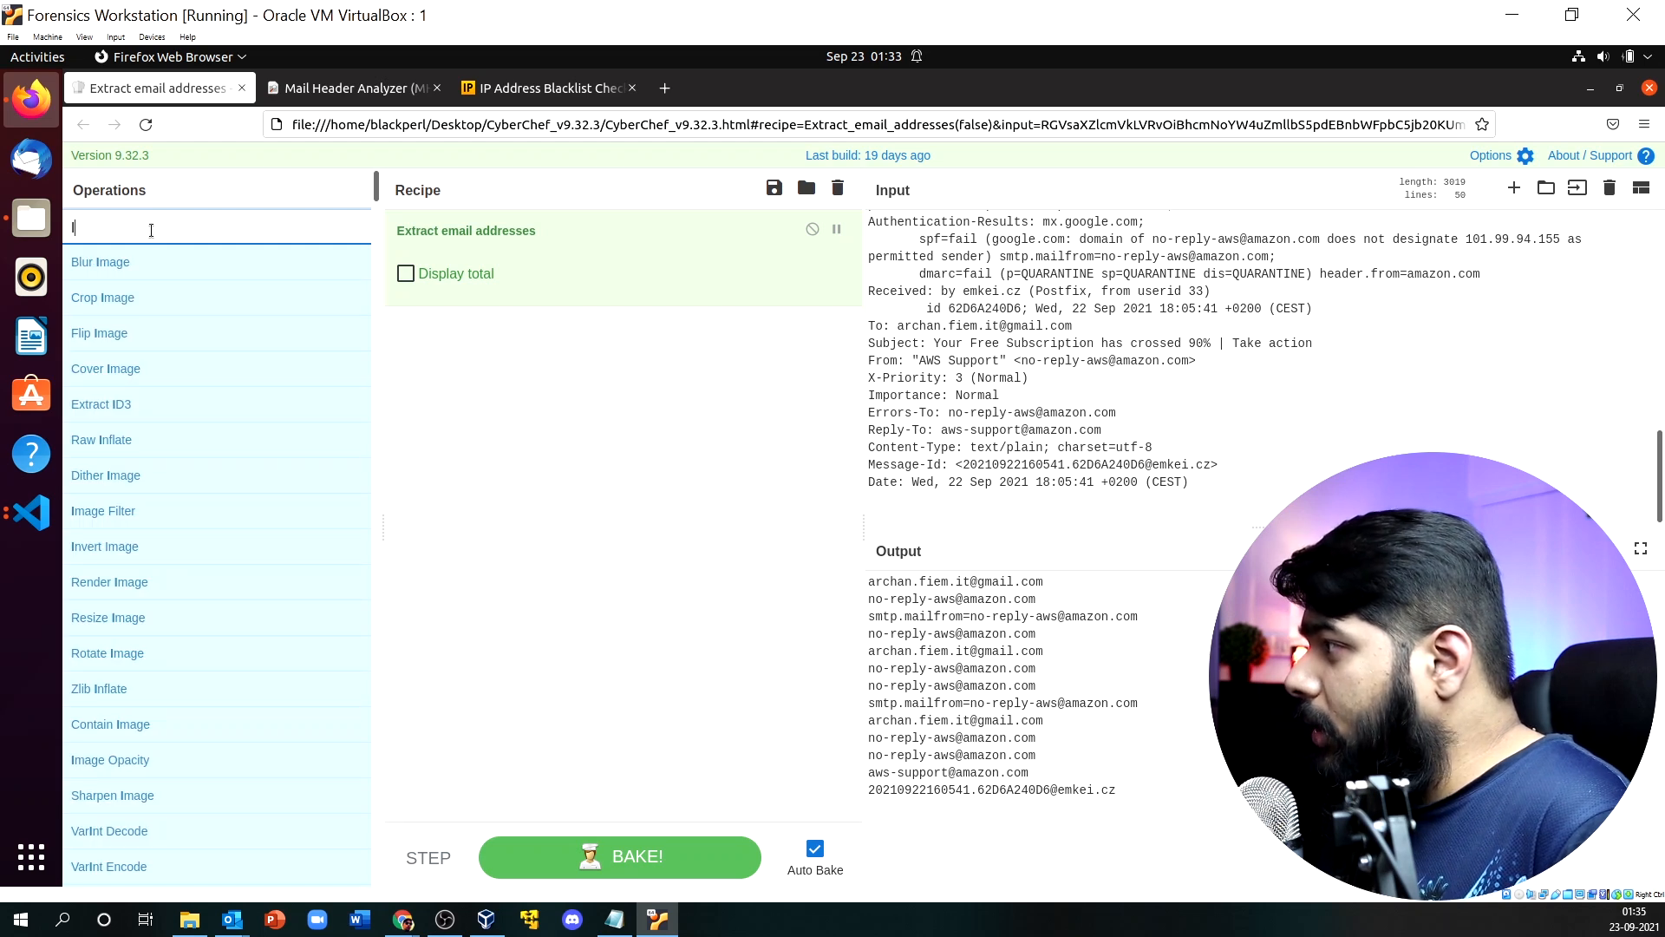
text(P)
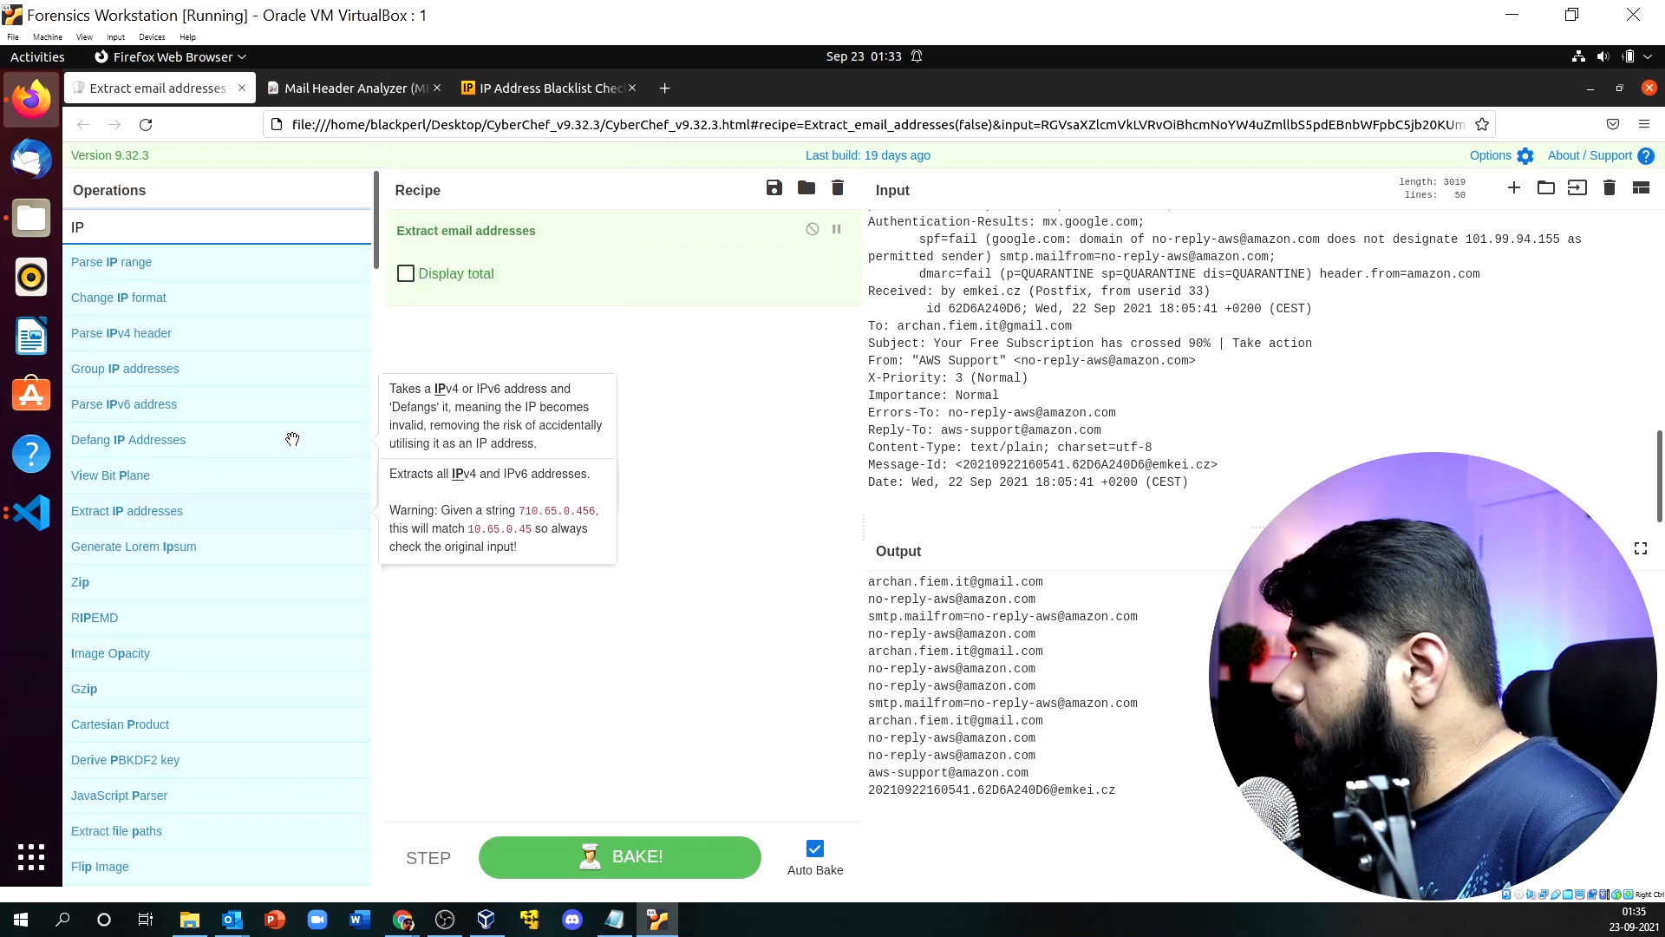
drag(169, 516, 541, 352)
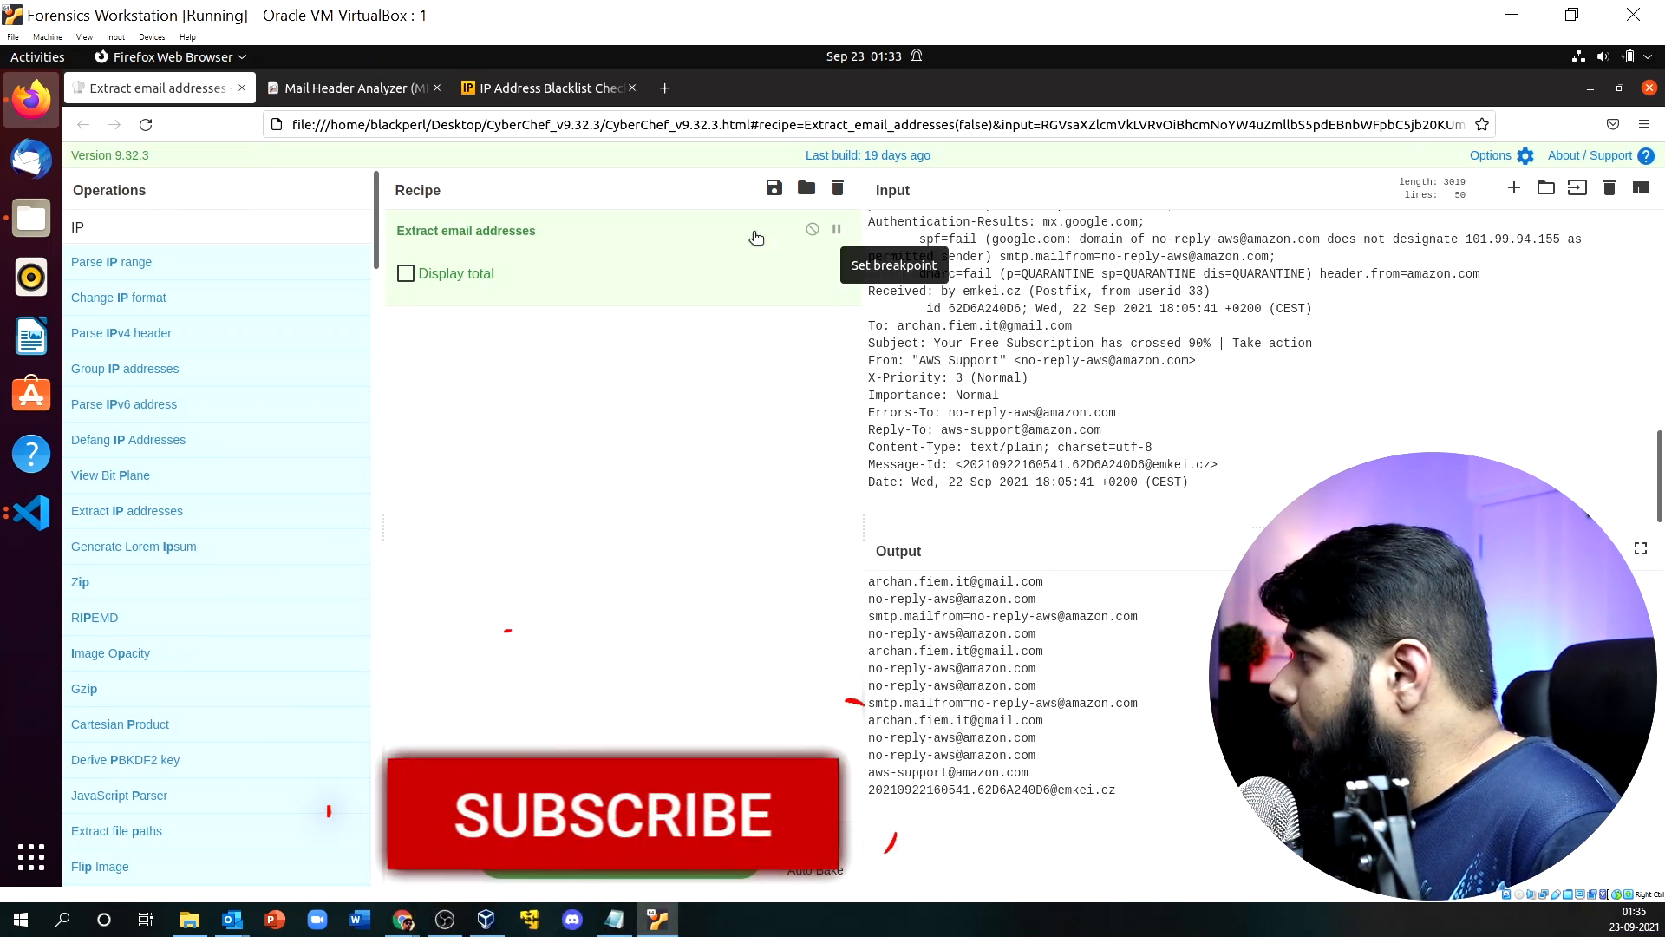
click(838, 231)
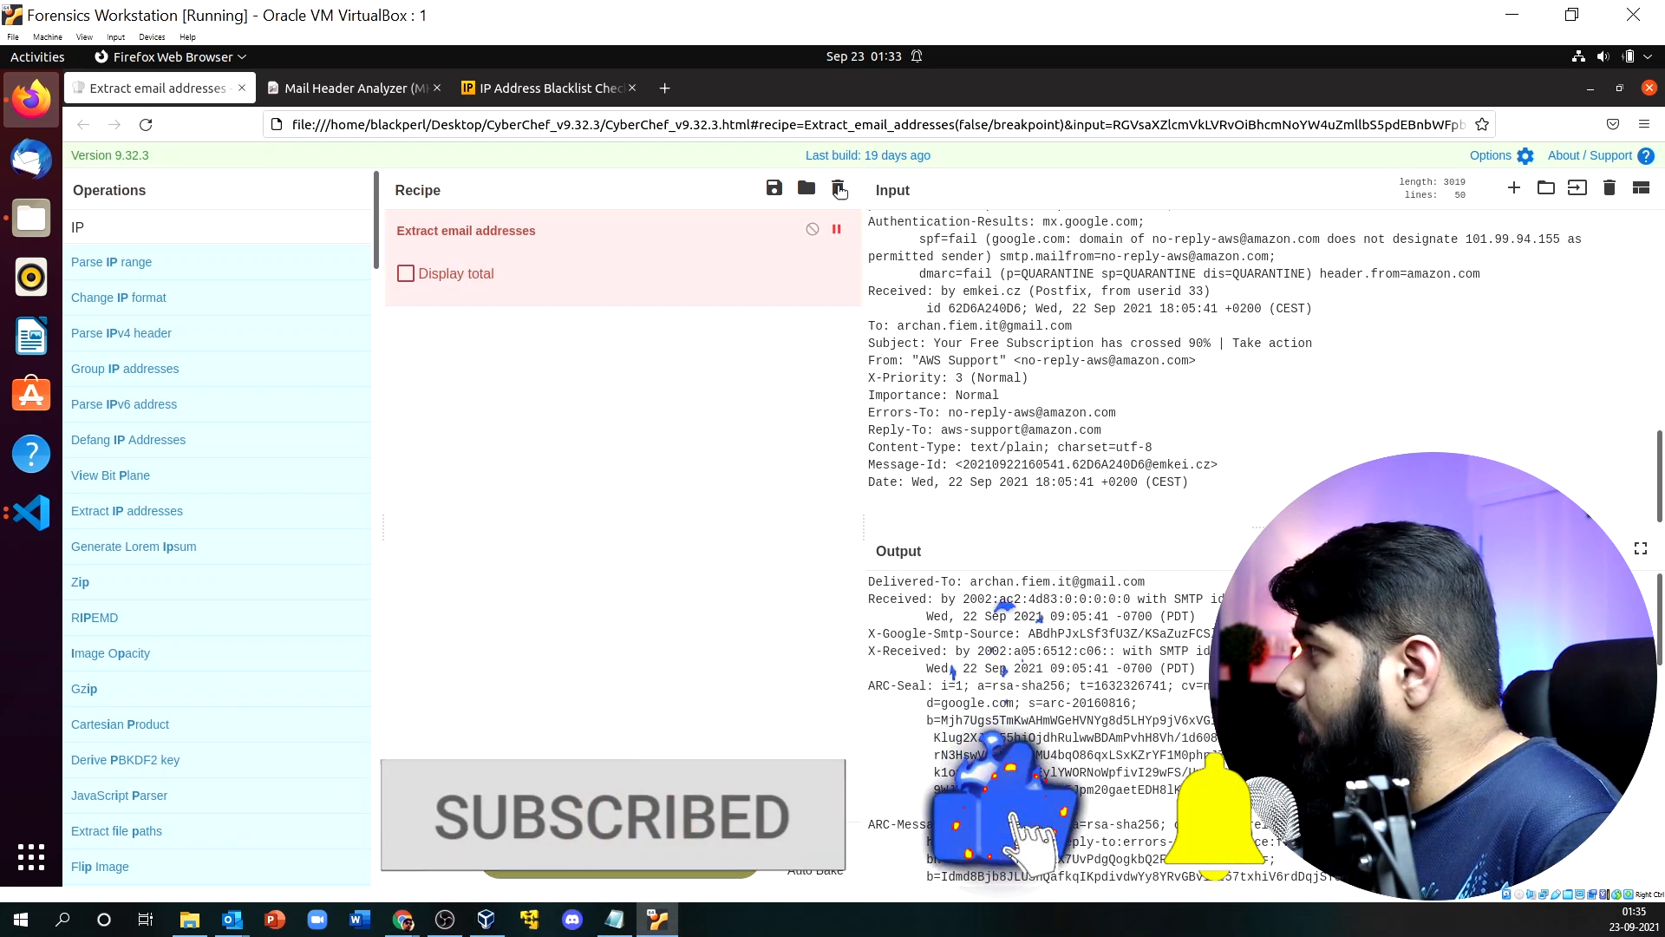
click(838, 188)
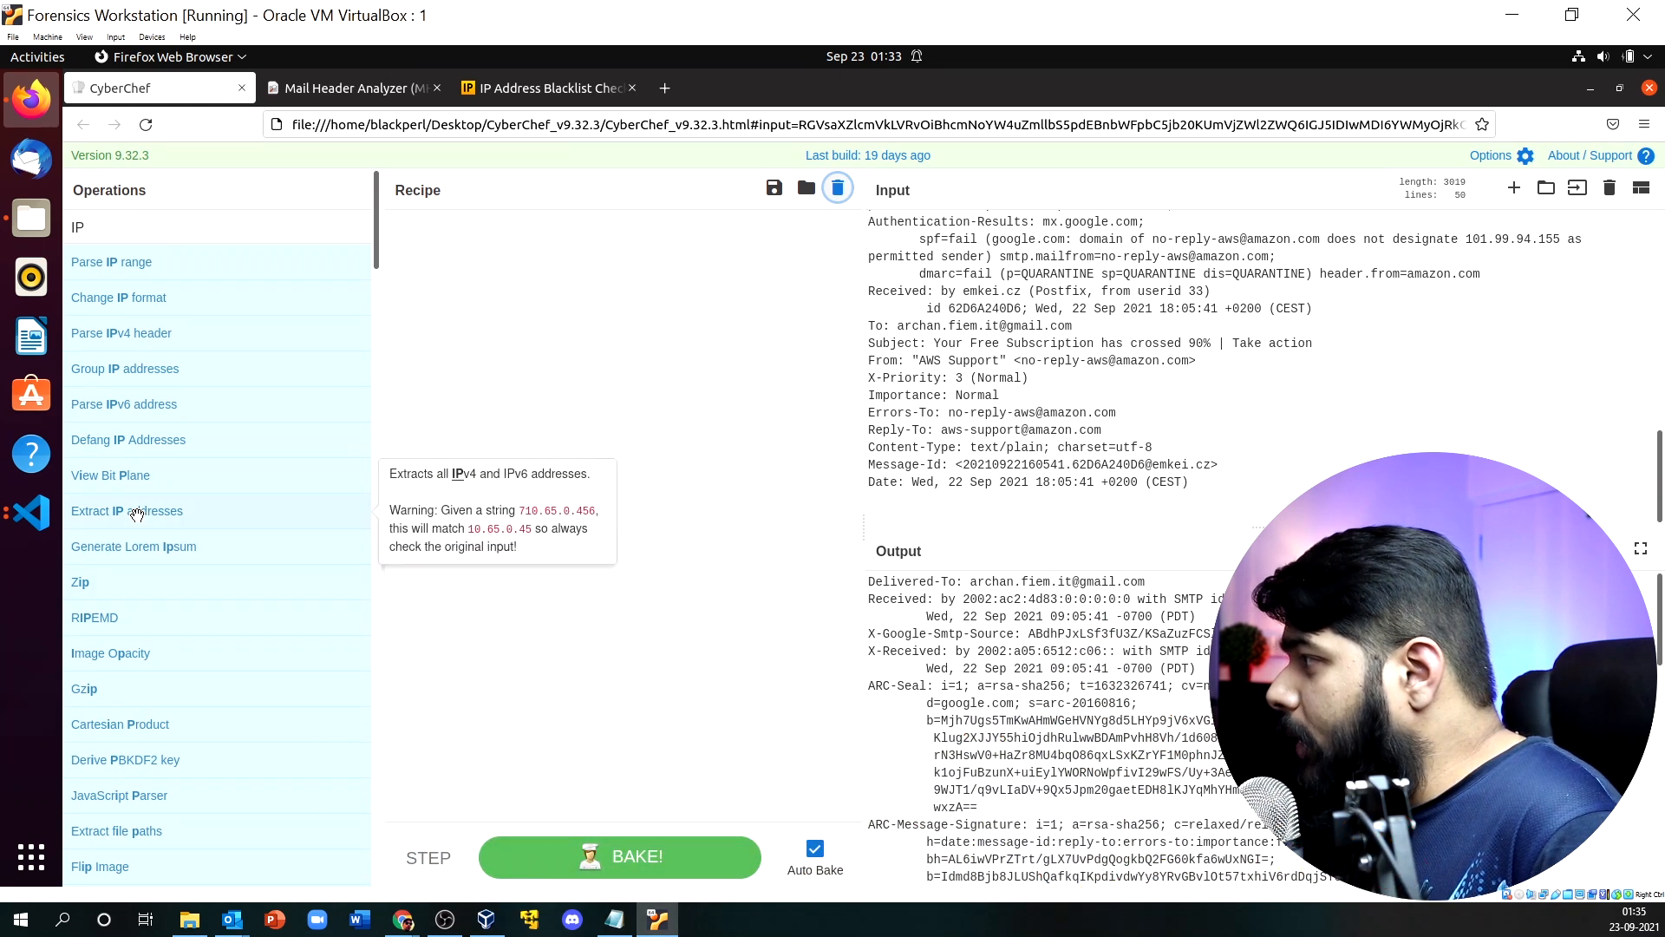
drag(137, 514, 572, 312)
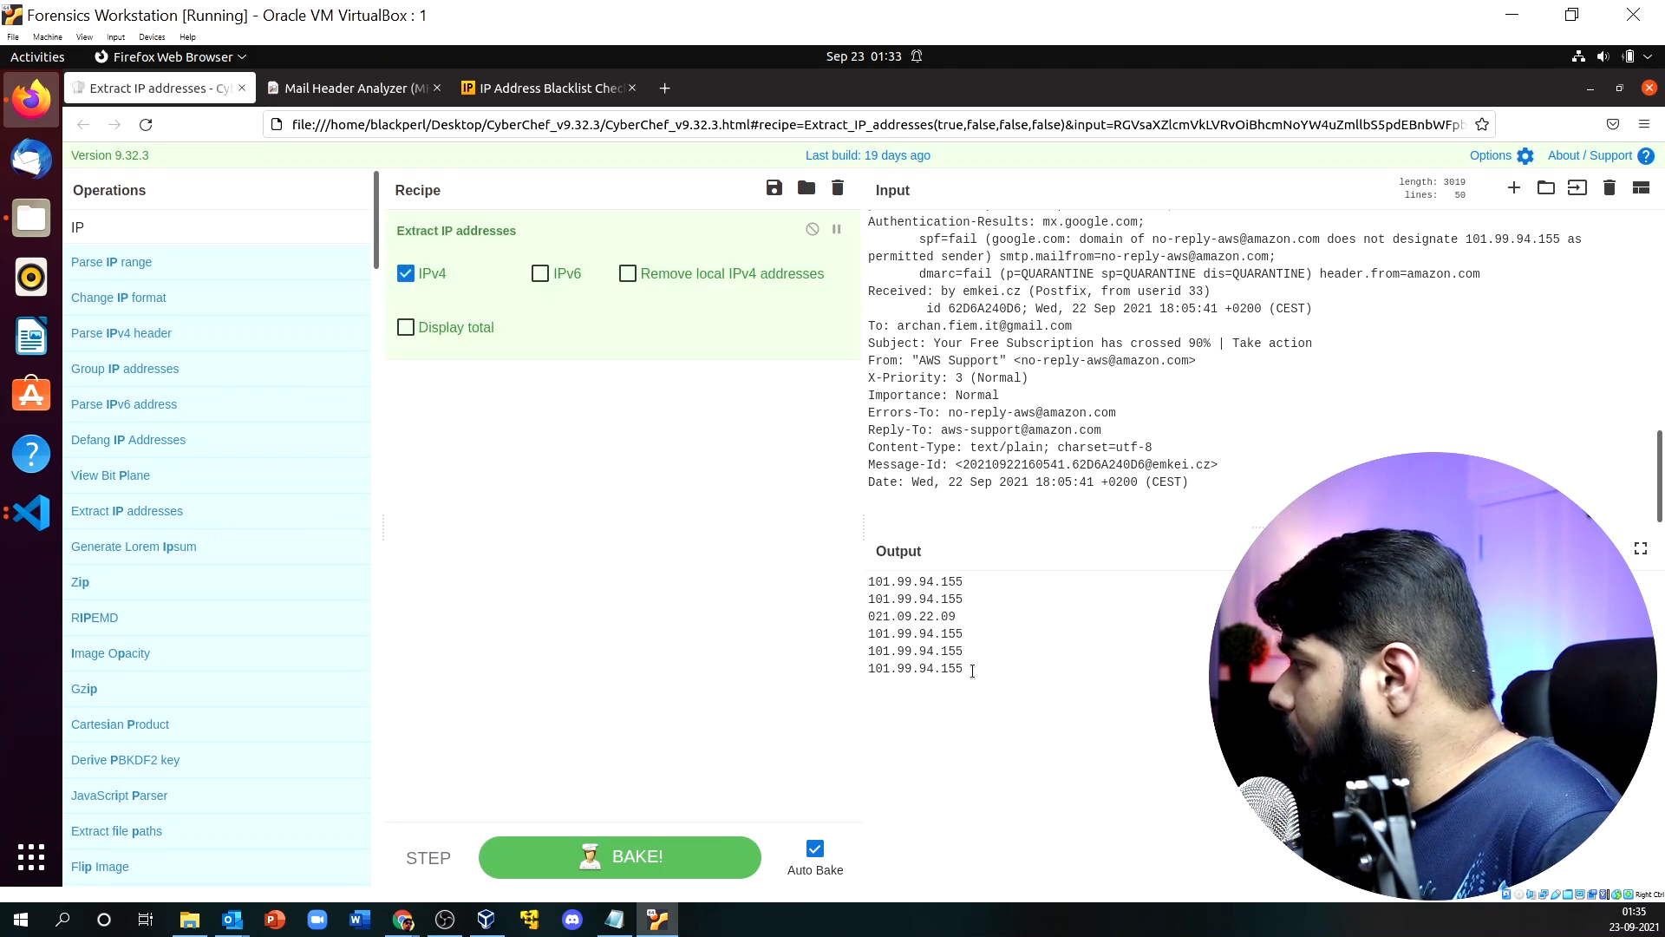
Examine the extracted IP addresses, highlighting the 021.09.22.09 entry, and enable Display total for the extraction.
drag(954, 663, 883, 616)
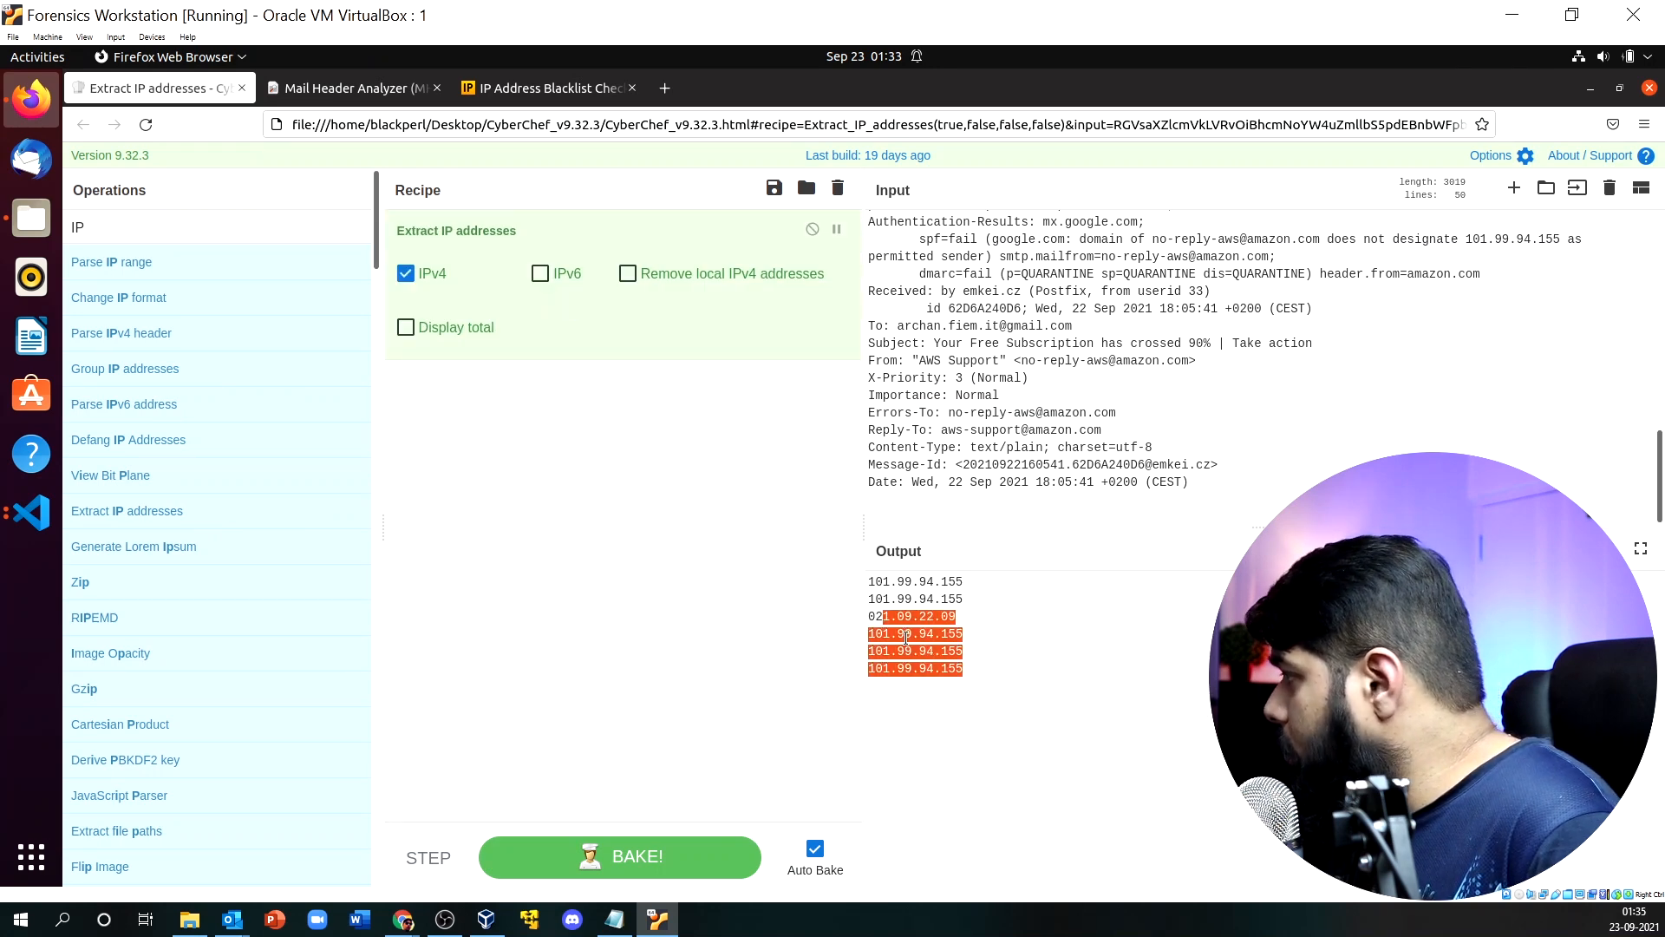
click(924, 647)
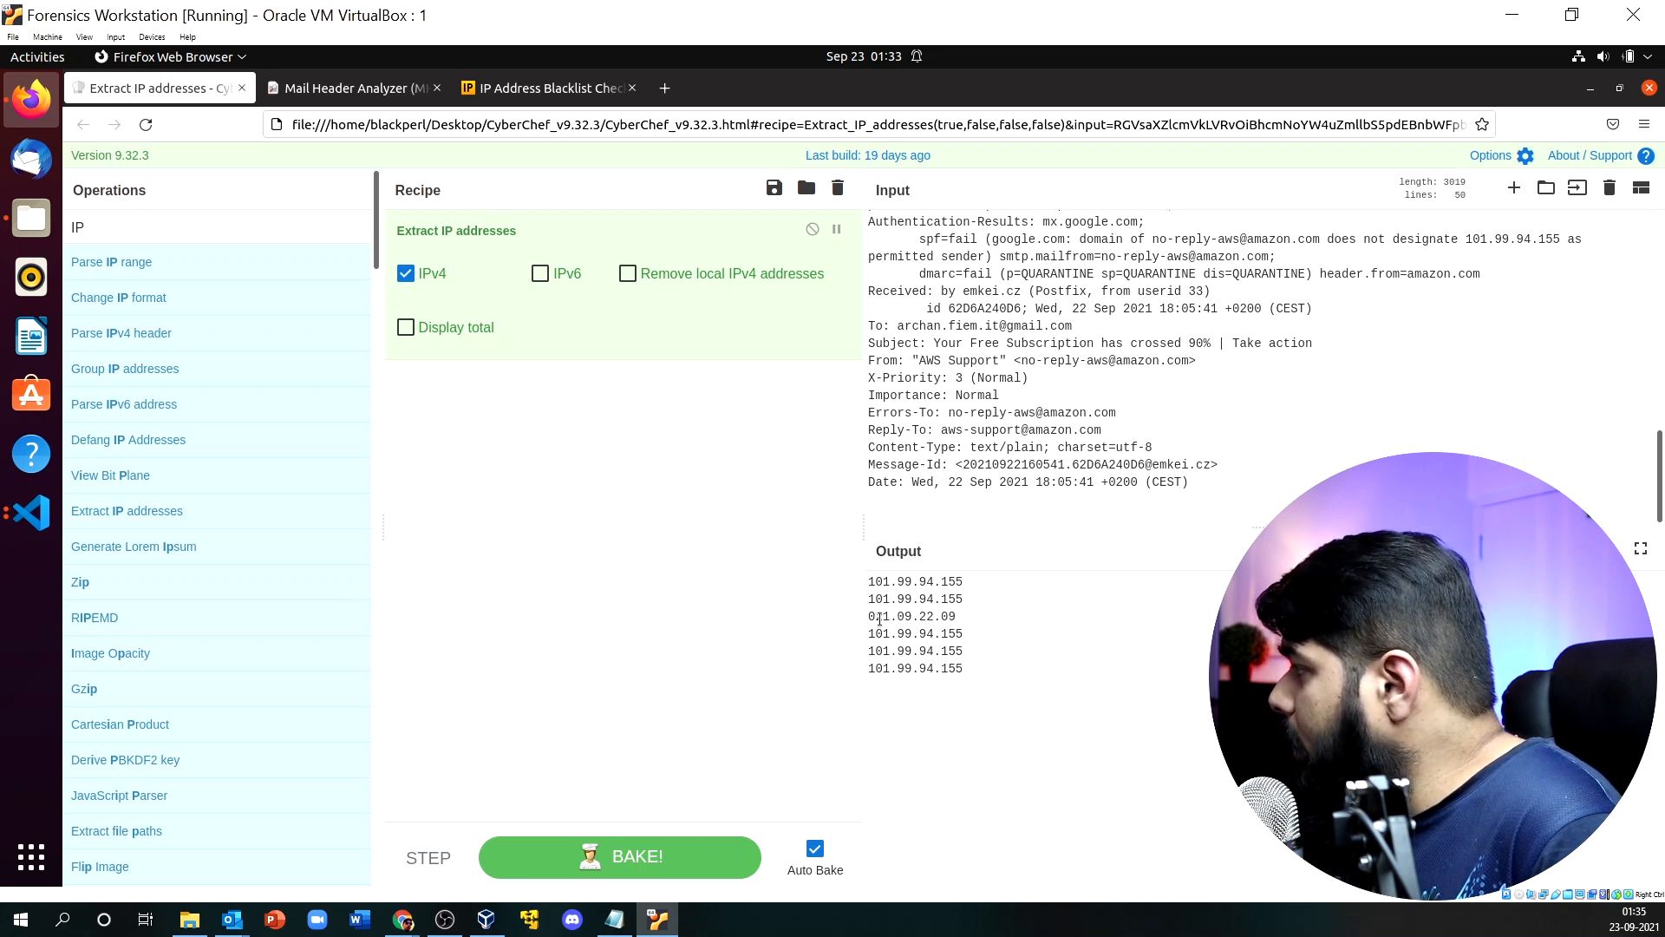
drag(876, 616, 958, 616)
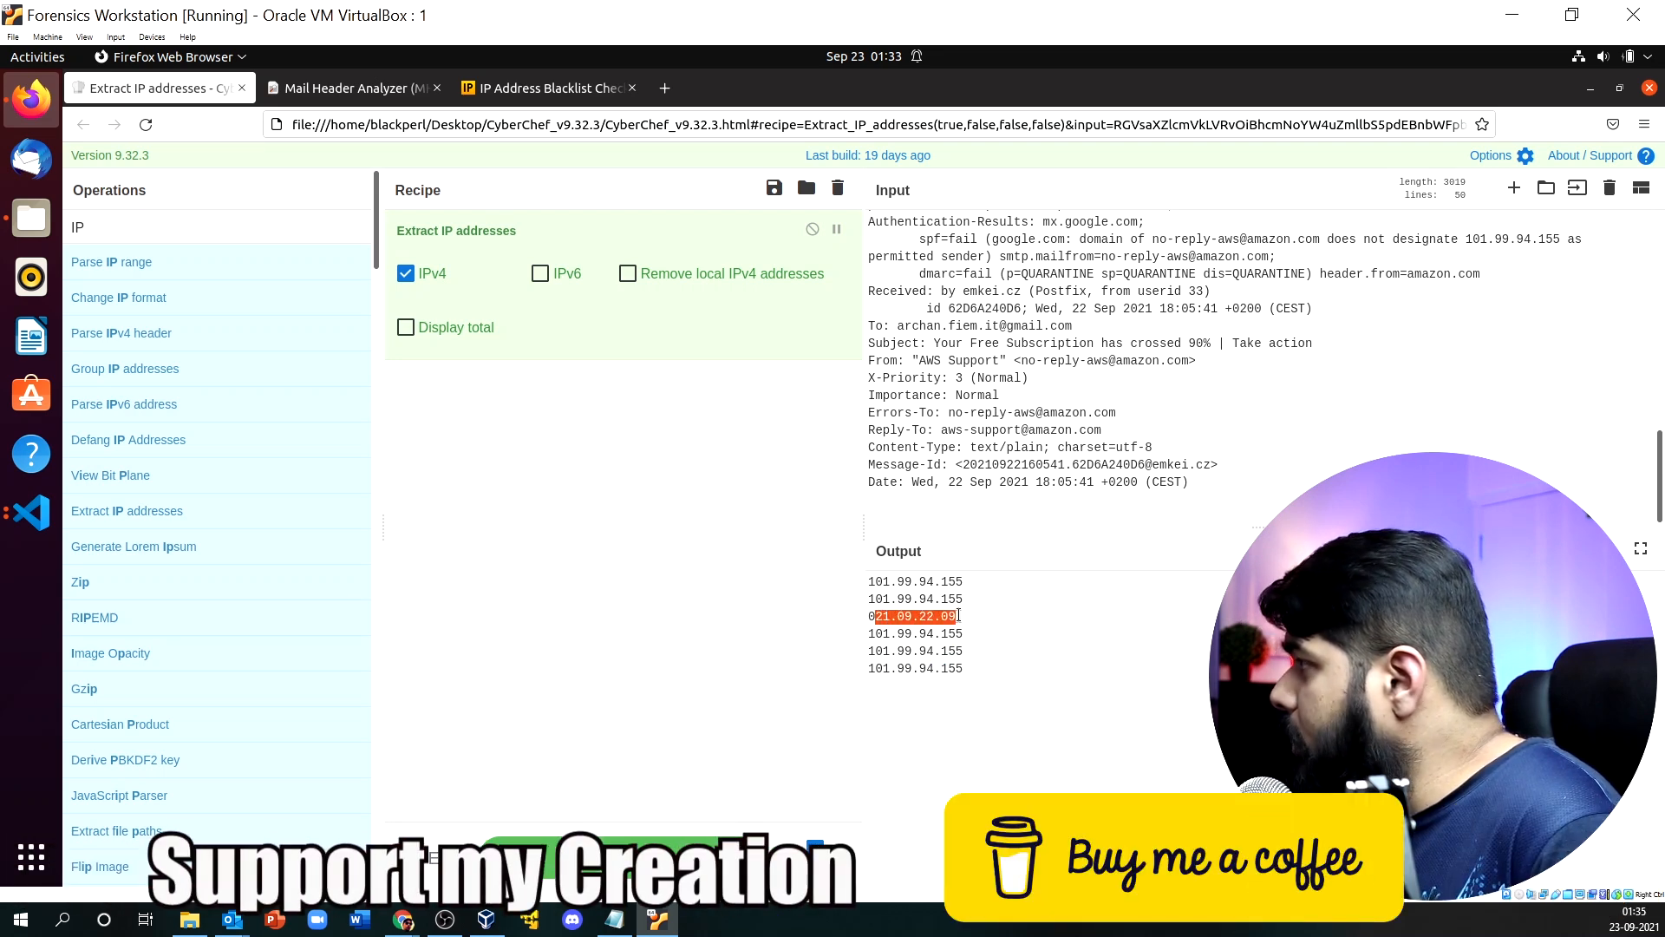
click(406, 328)
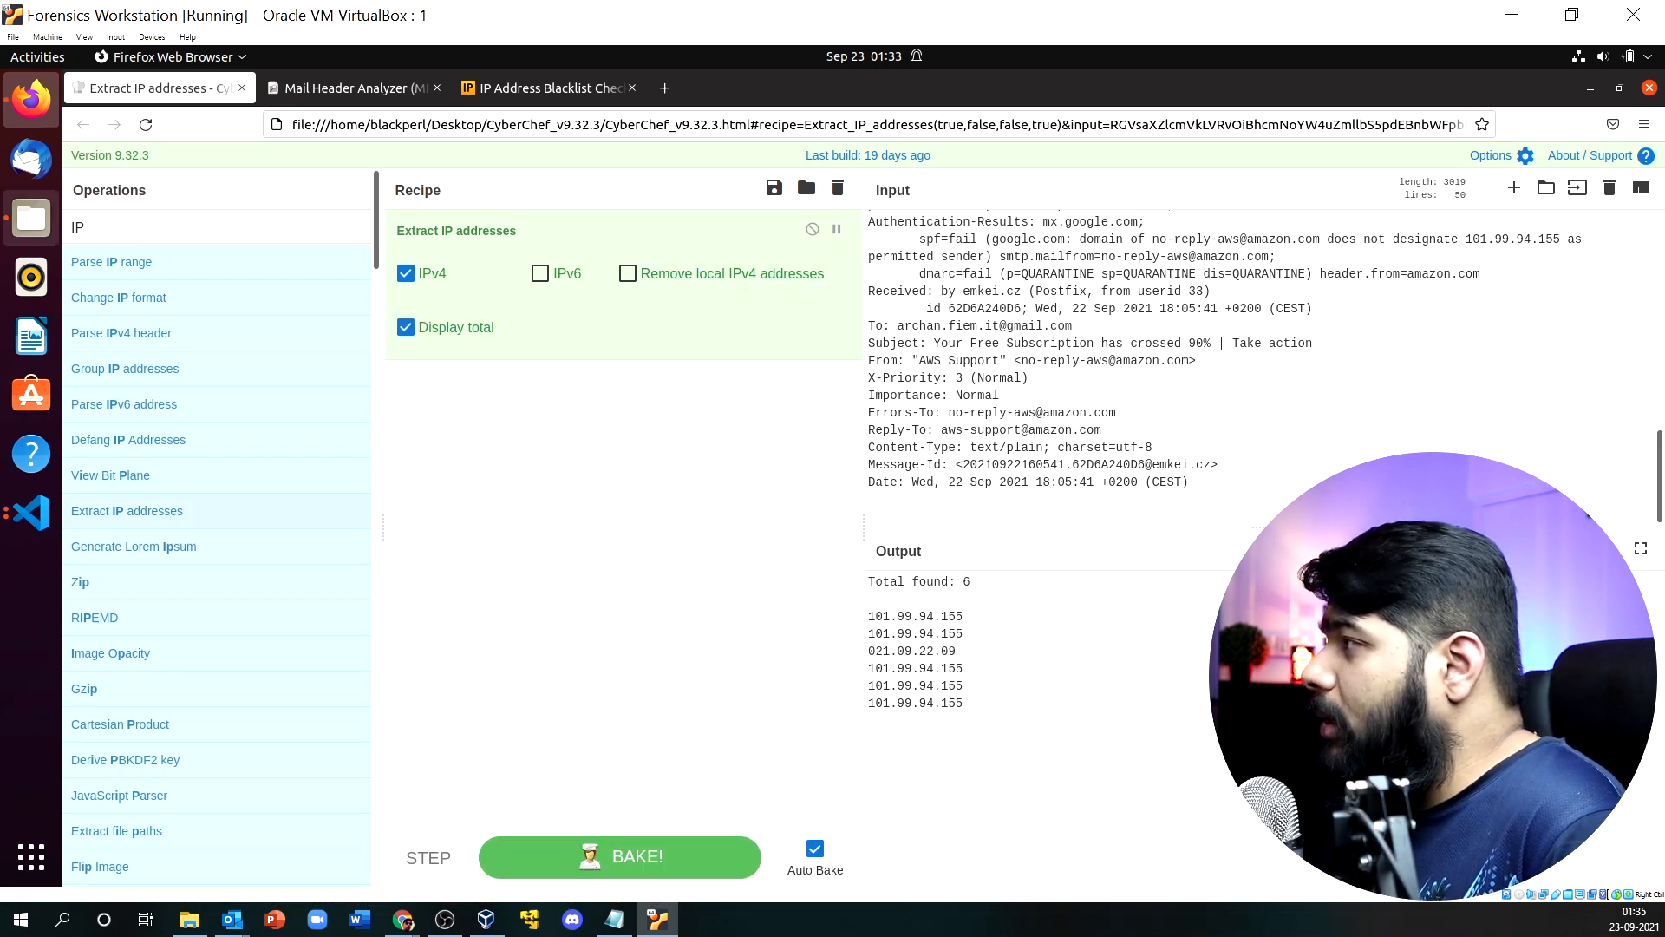
Add a Regular expression operation after the IP extraction with the built-in IPv4 address pattern and check its matches in the output.
drag(86, 226, 61, 232)
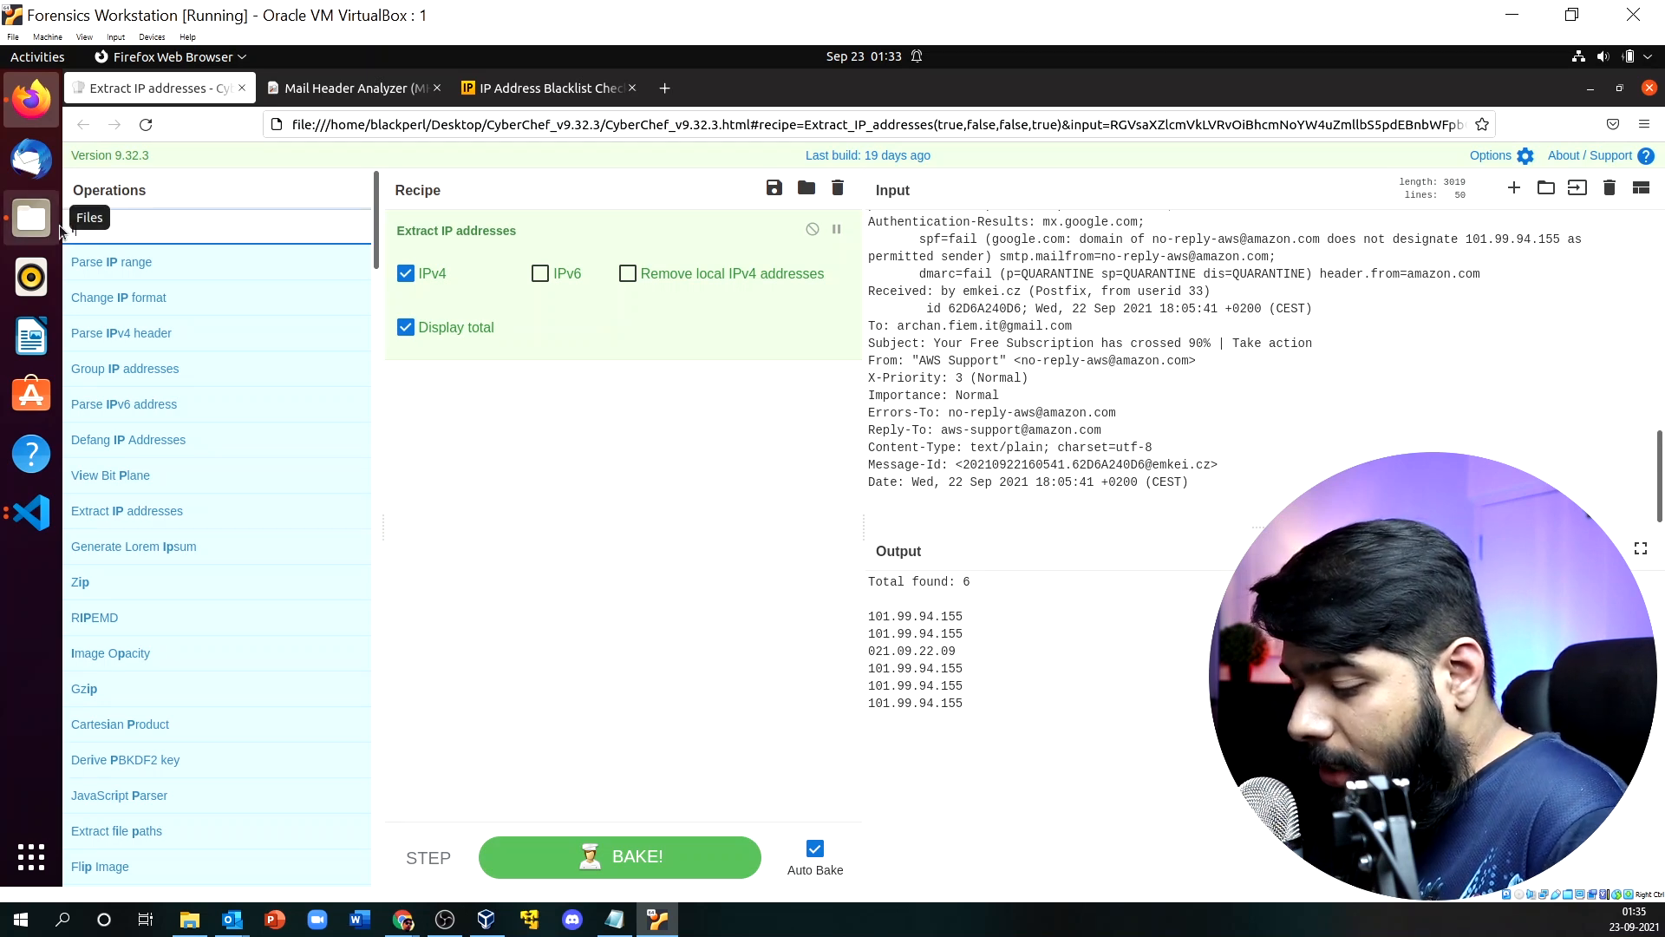
text(regex)
mouse_move(134, 259)
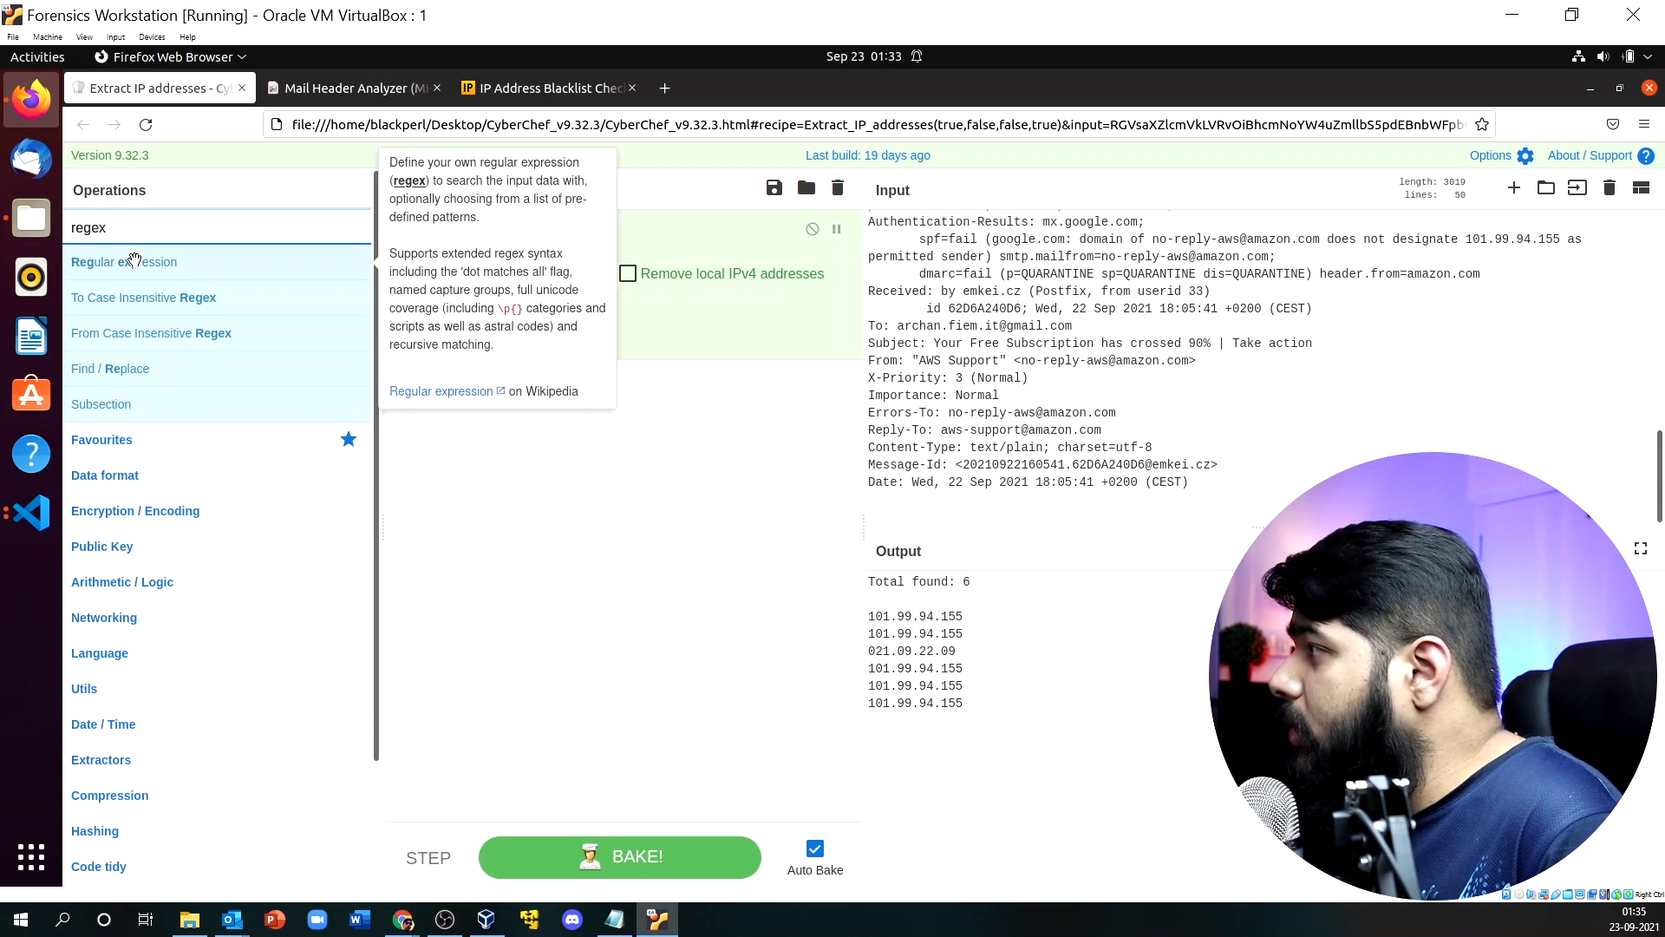
drag(135, 259, 593, 414)
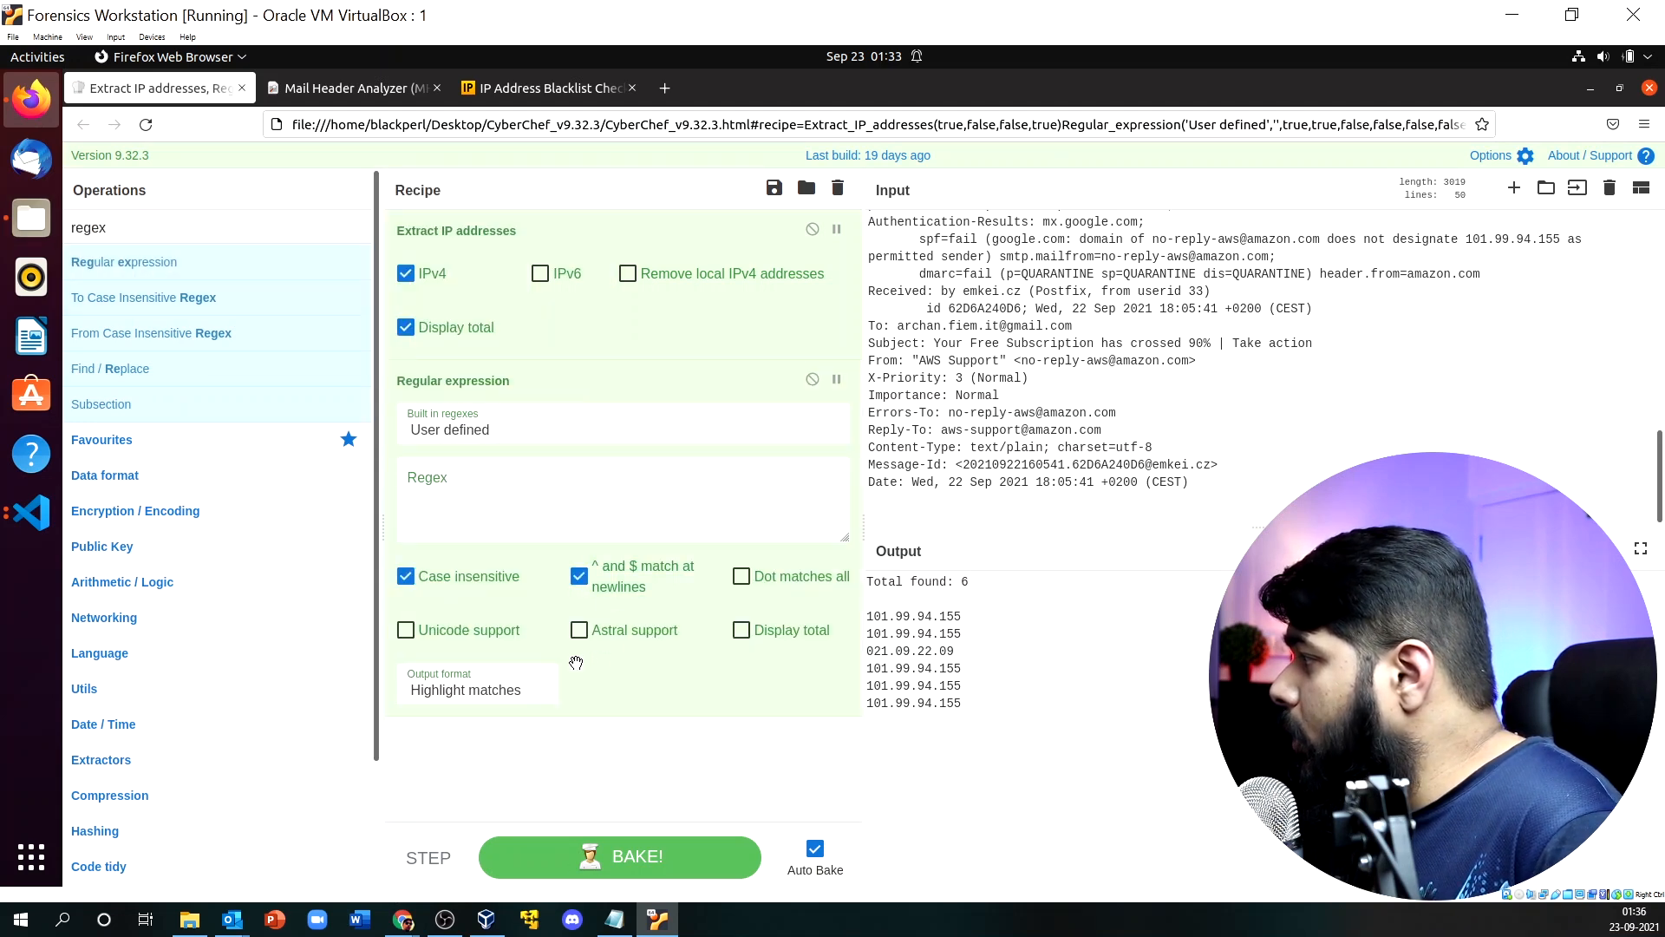
click(569, 440)
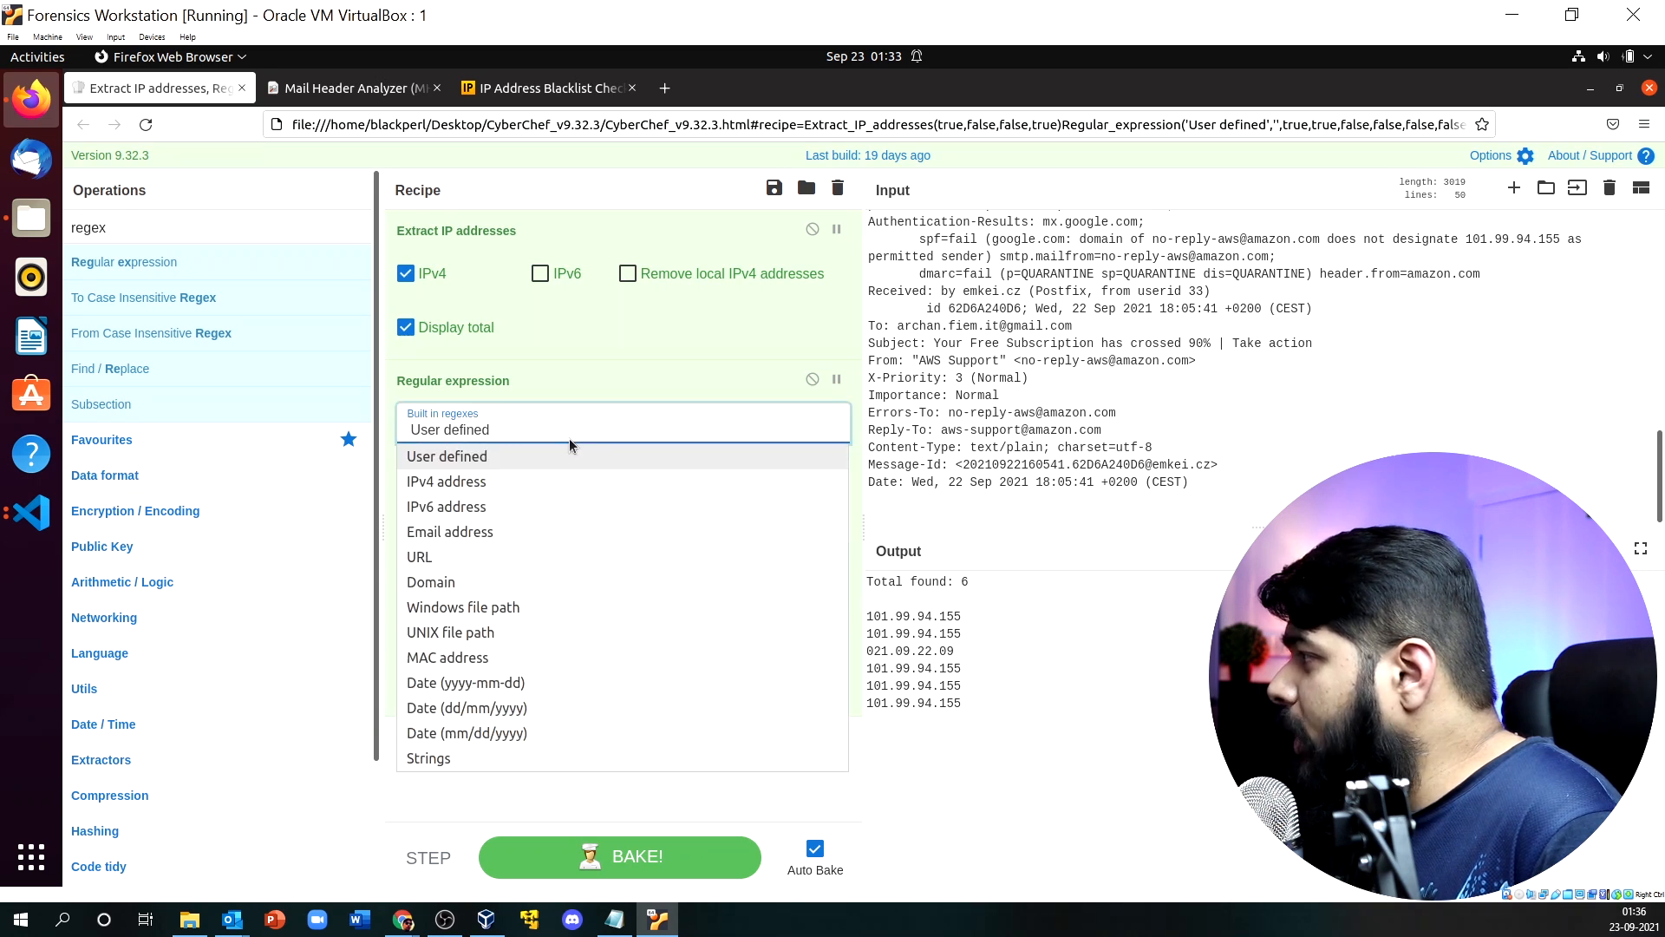
click(476, 481)
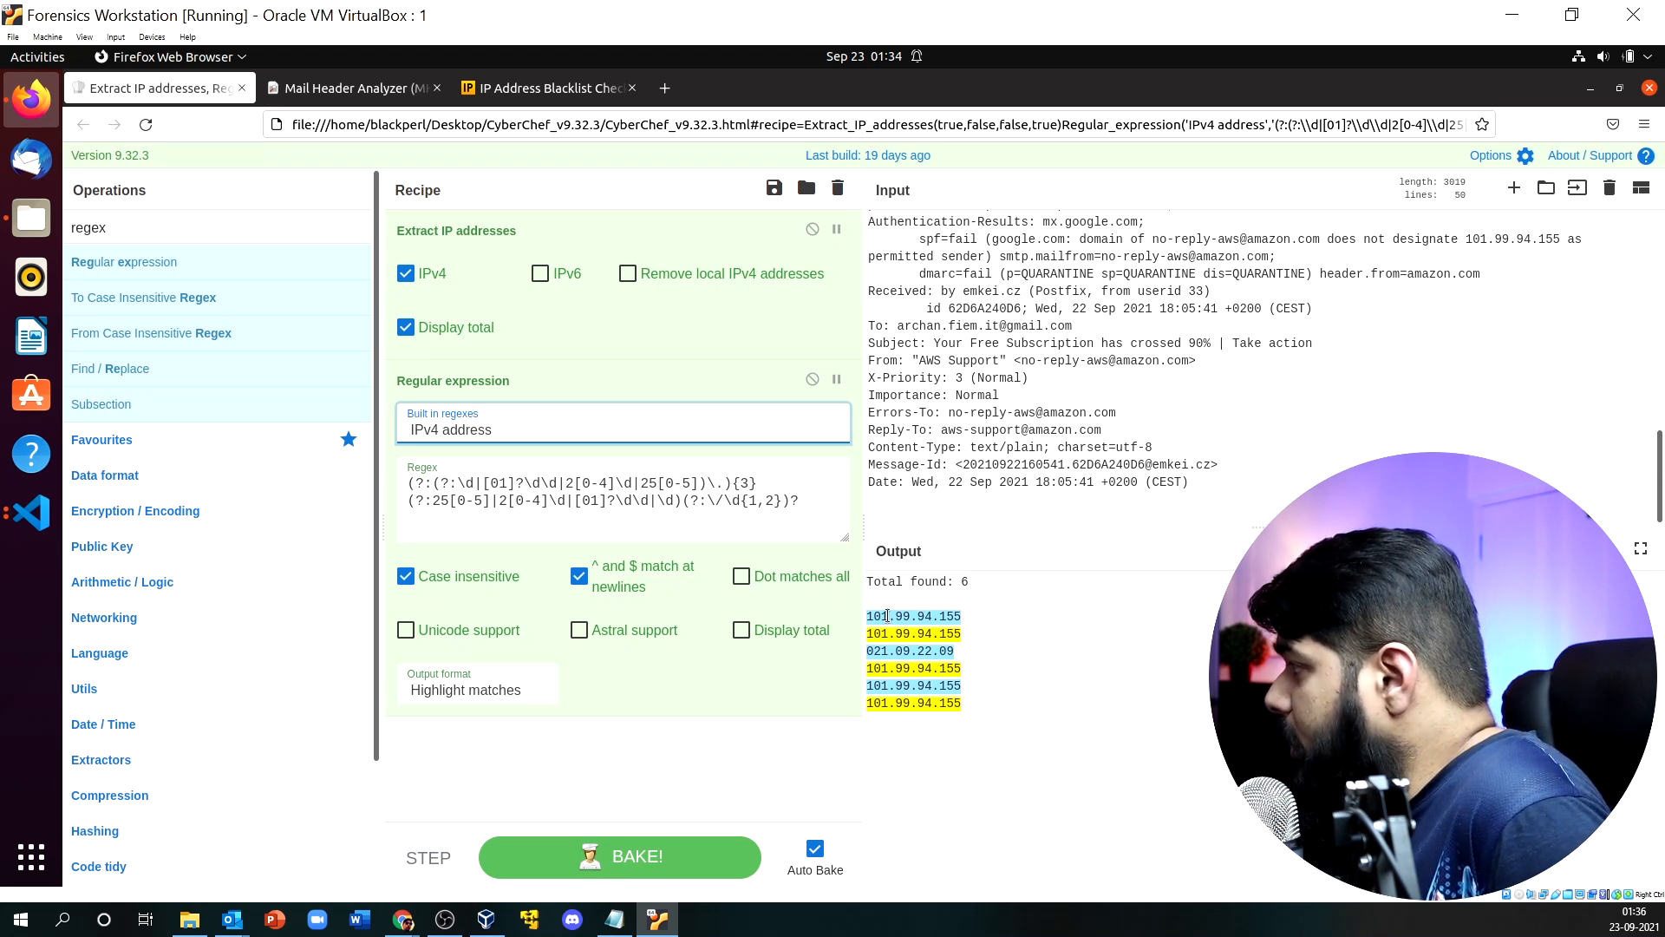
drag(874, 668, 983, 680)
click(960, 702)
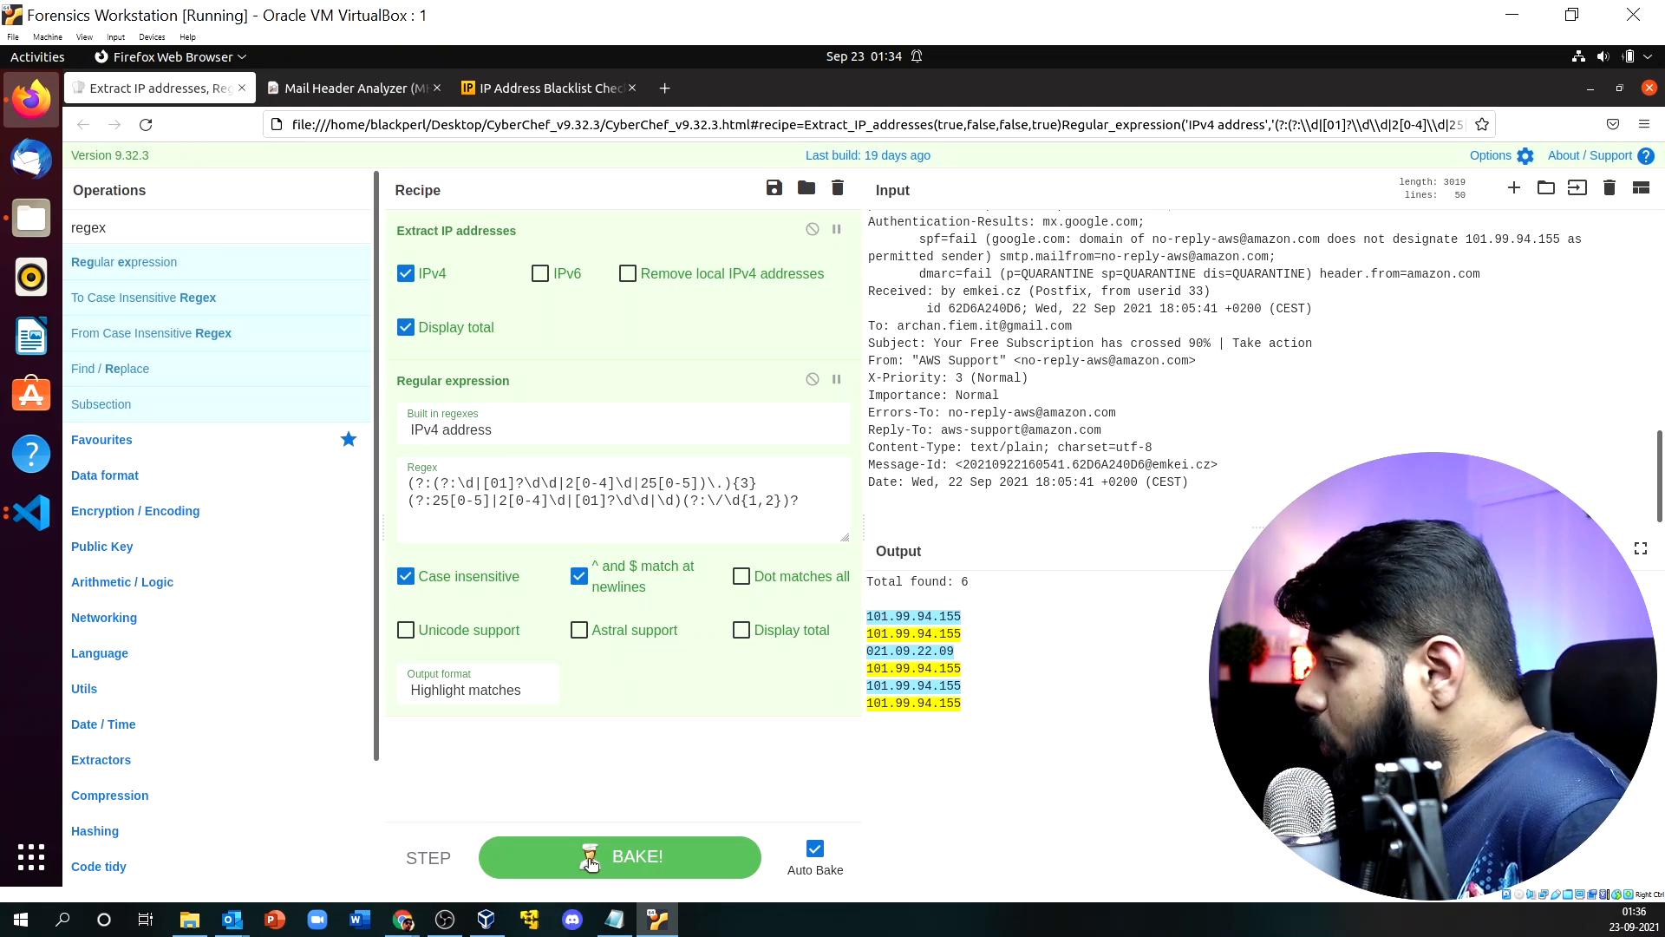
Close the AWS Support message's properties in Outlook and return to the Forensics Workstation virtual machine.
mouse_move(397, 926)
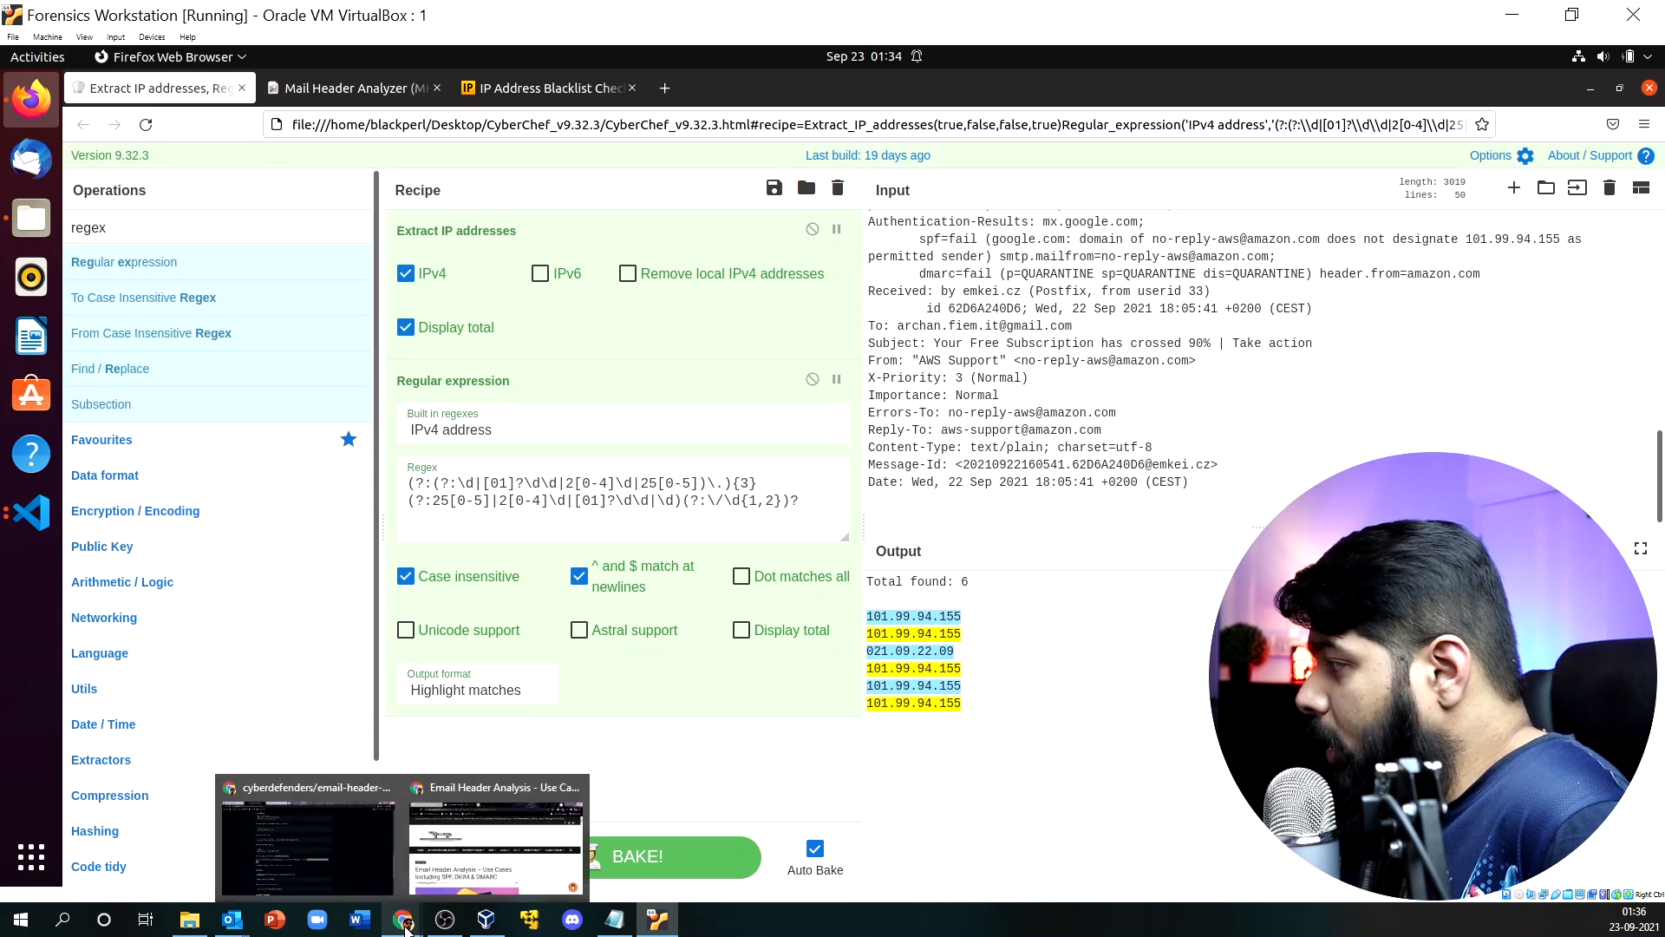
click(658, 920)
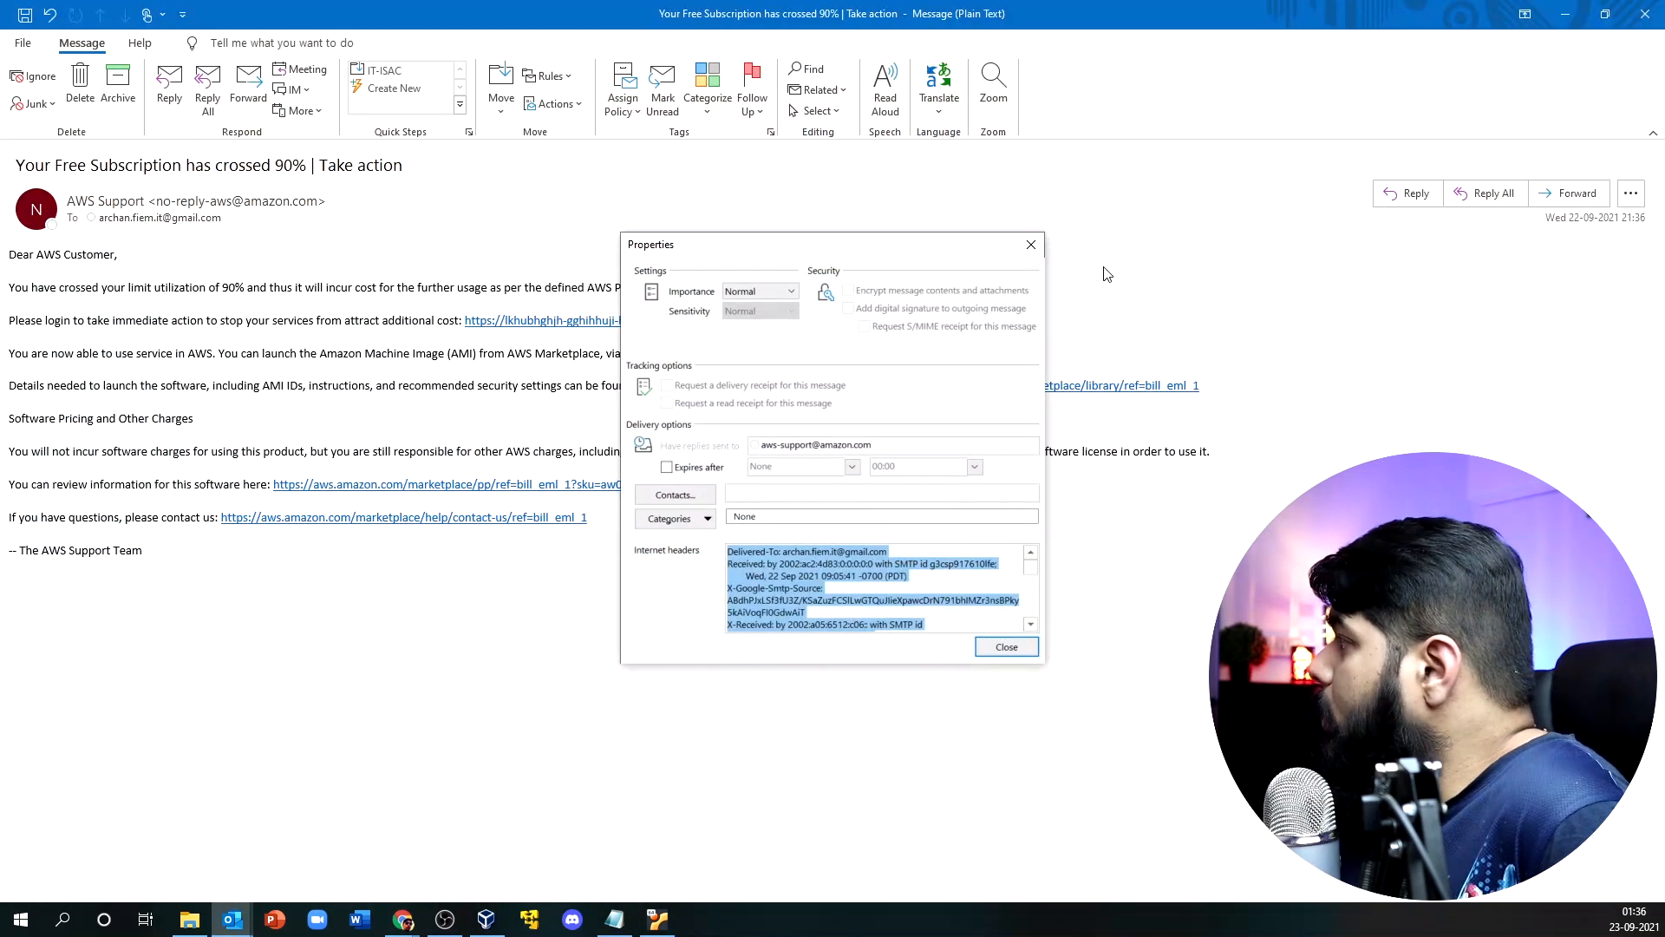
click(1032, 245)
click(657, 917)
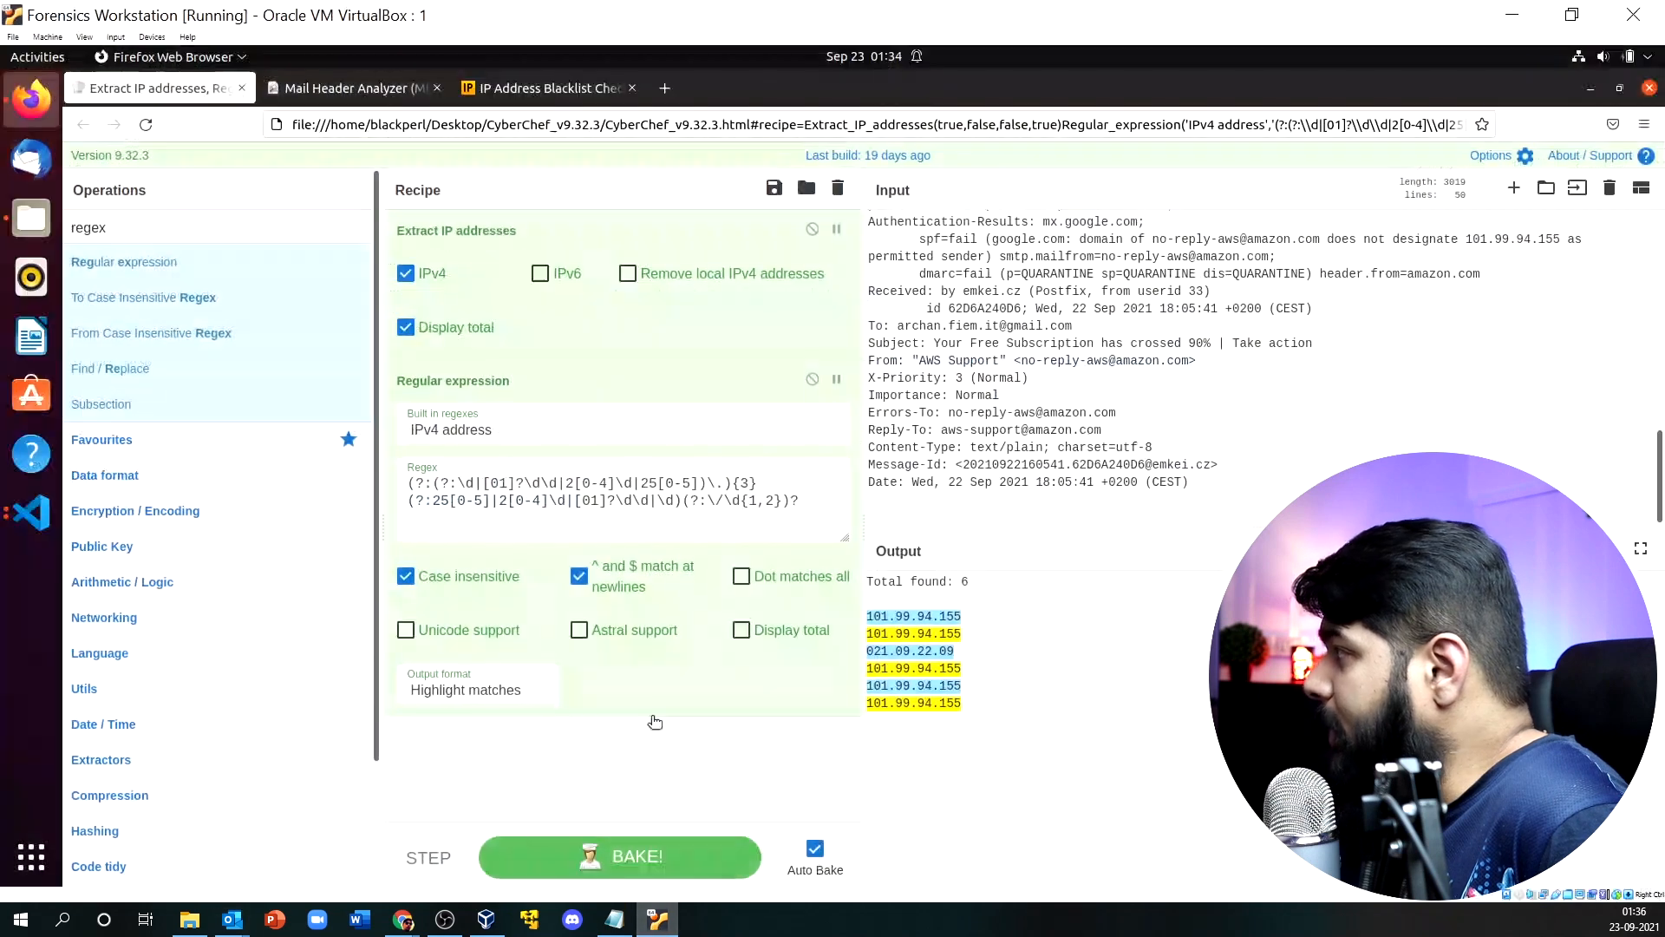
Copy the full text of the "Your Free Subscription has crossed 90%" .eml file in Evidences and replace the CyberChef input with it.
click(46, 227)
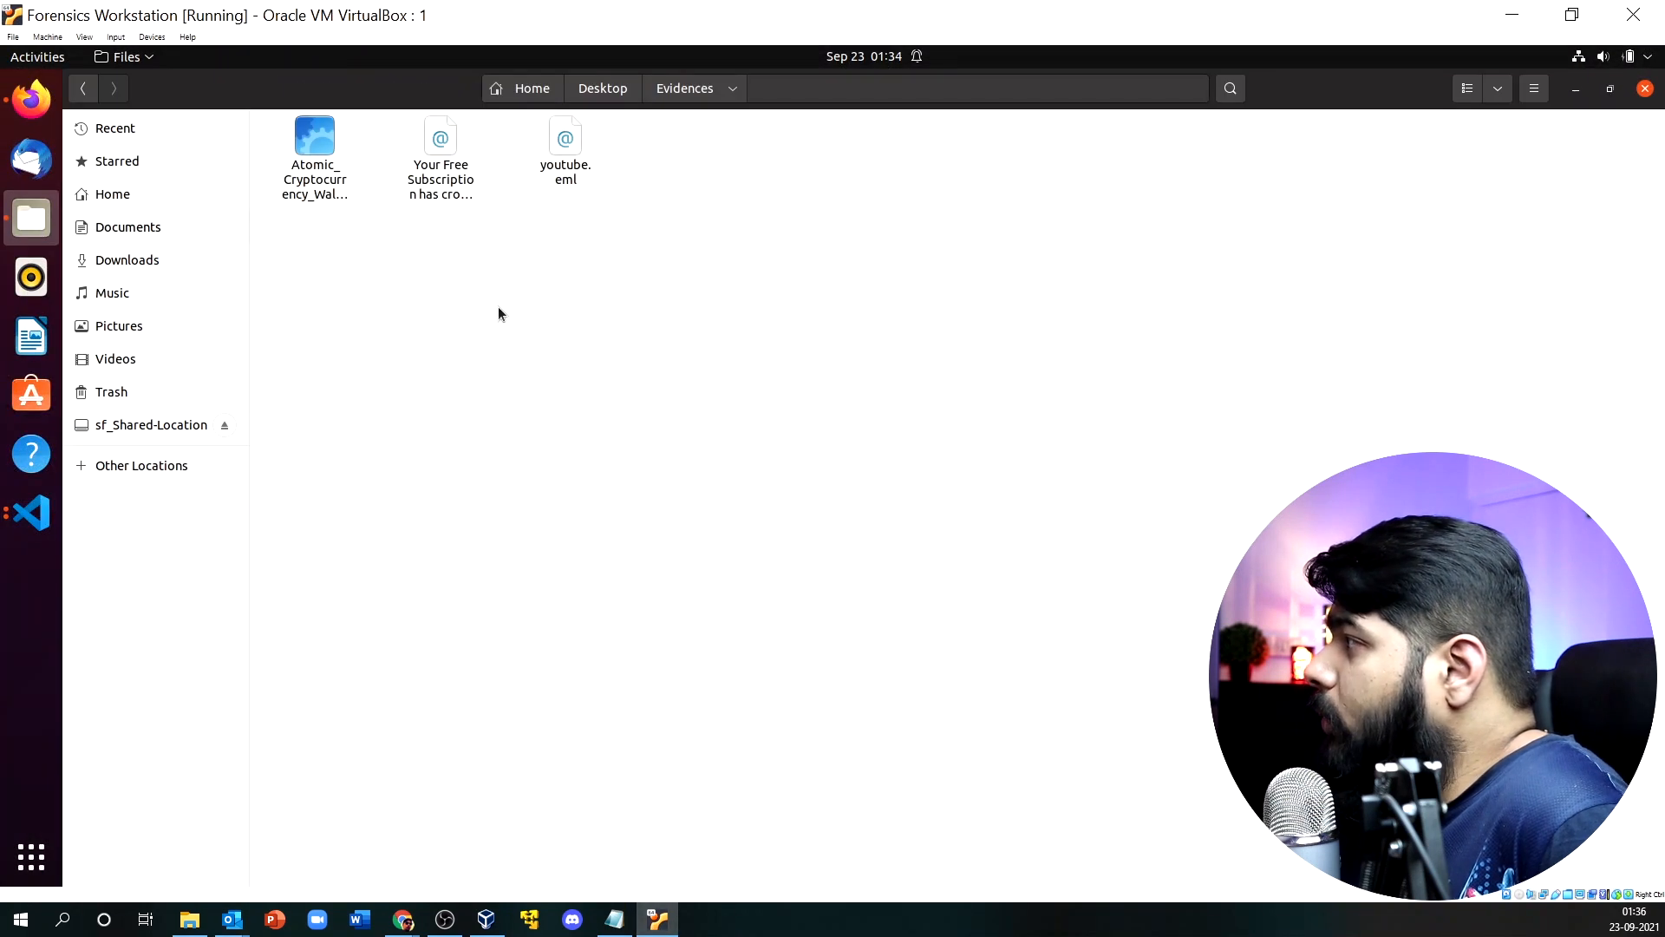
click(577, 139)
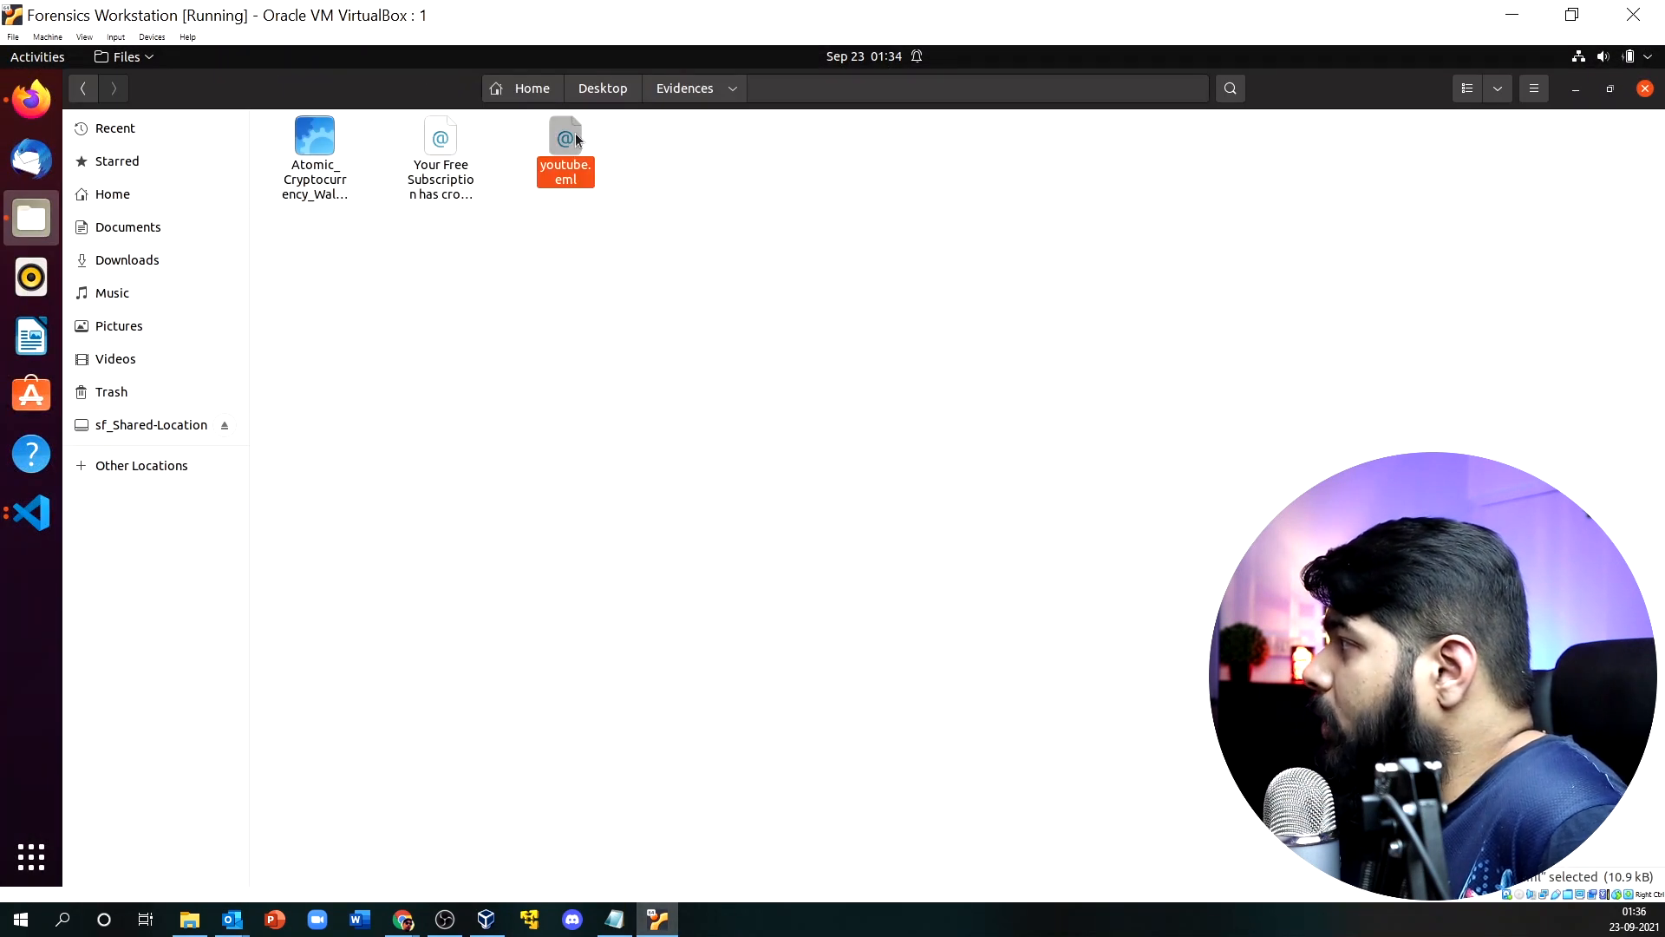
click(444, 134)
double_click(457, 127)
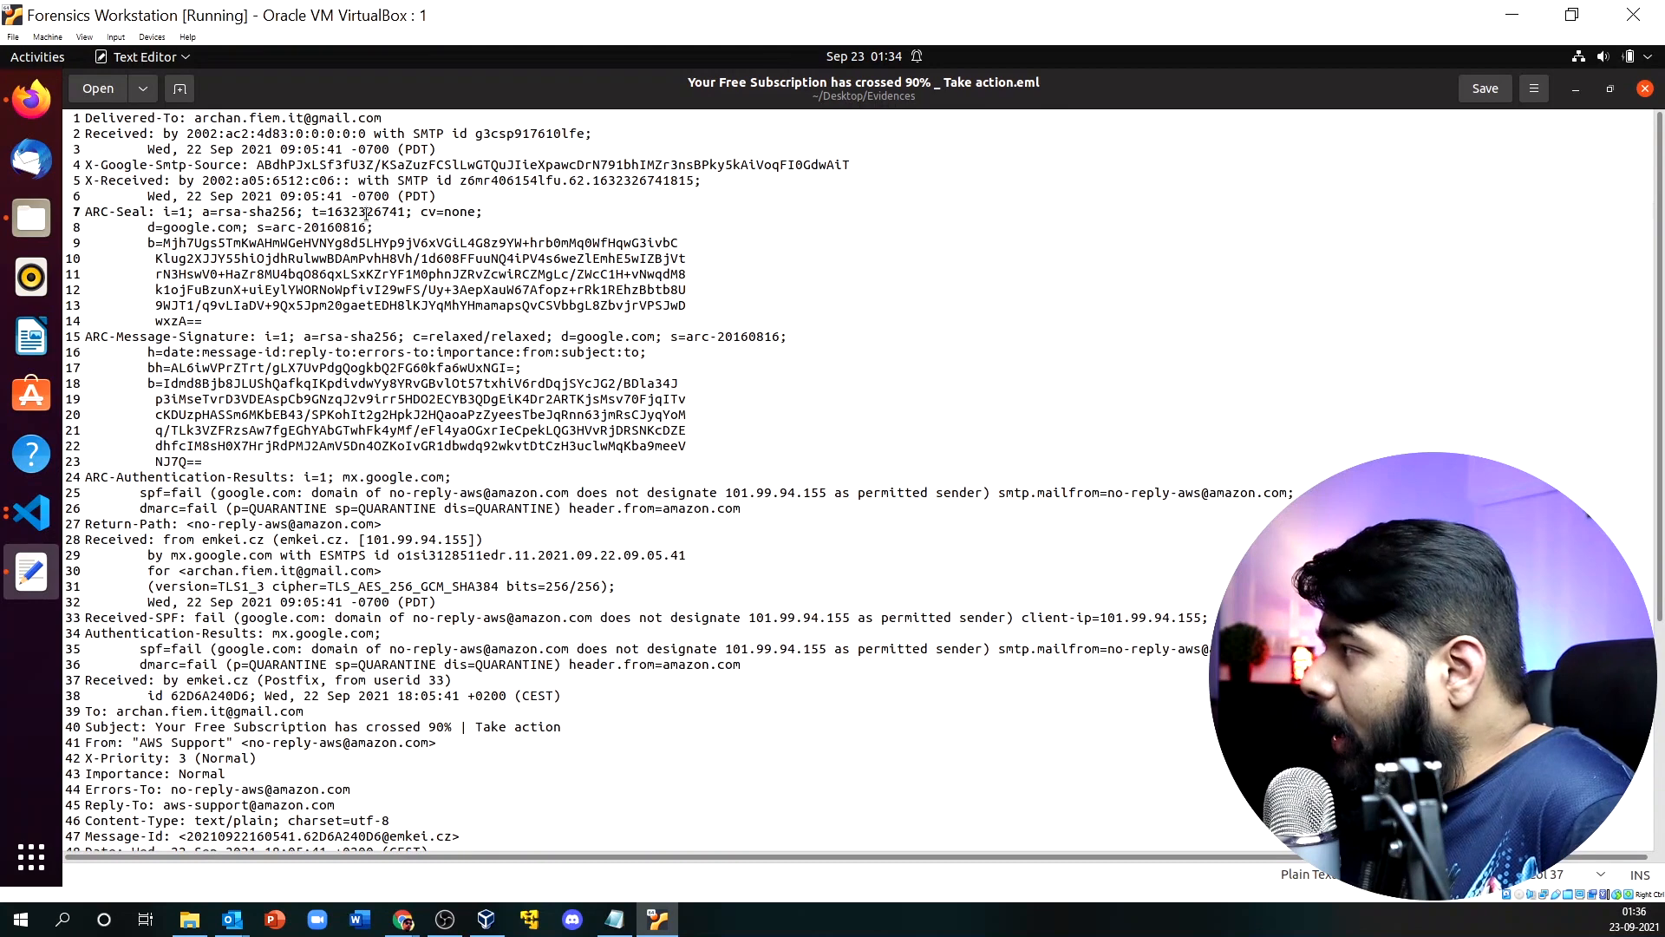
key(ctrl+a)
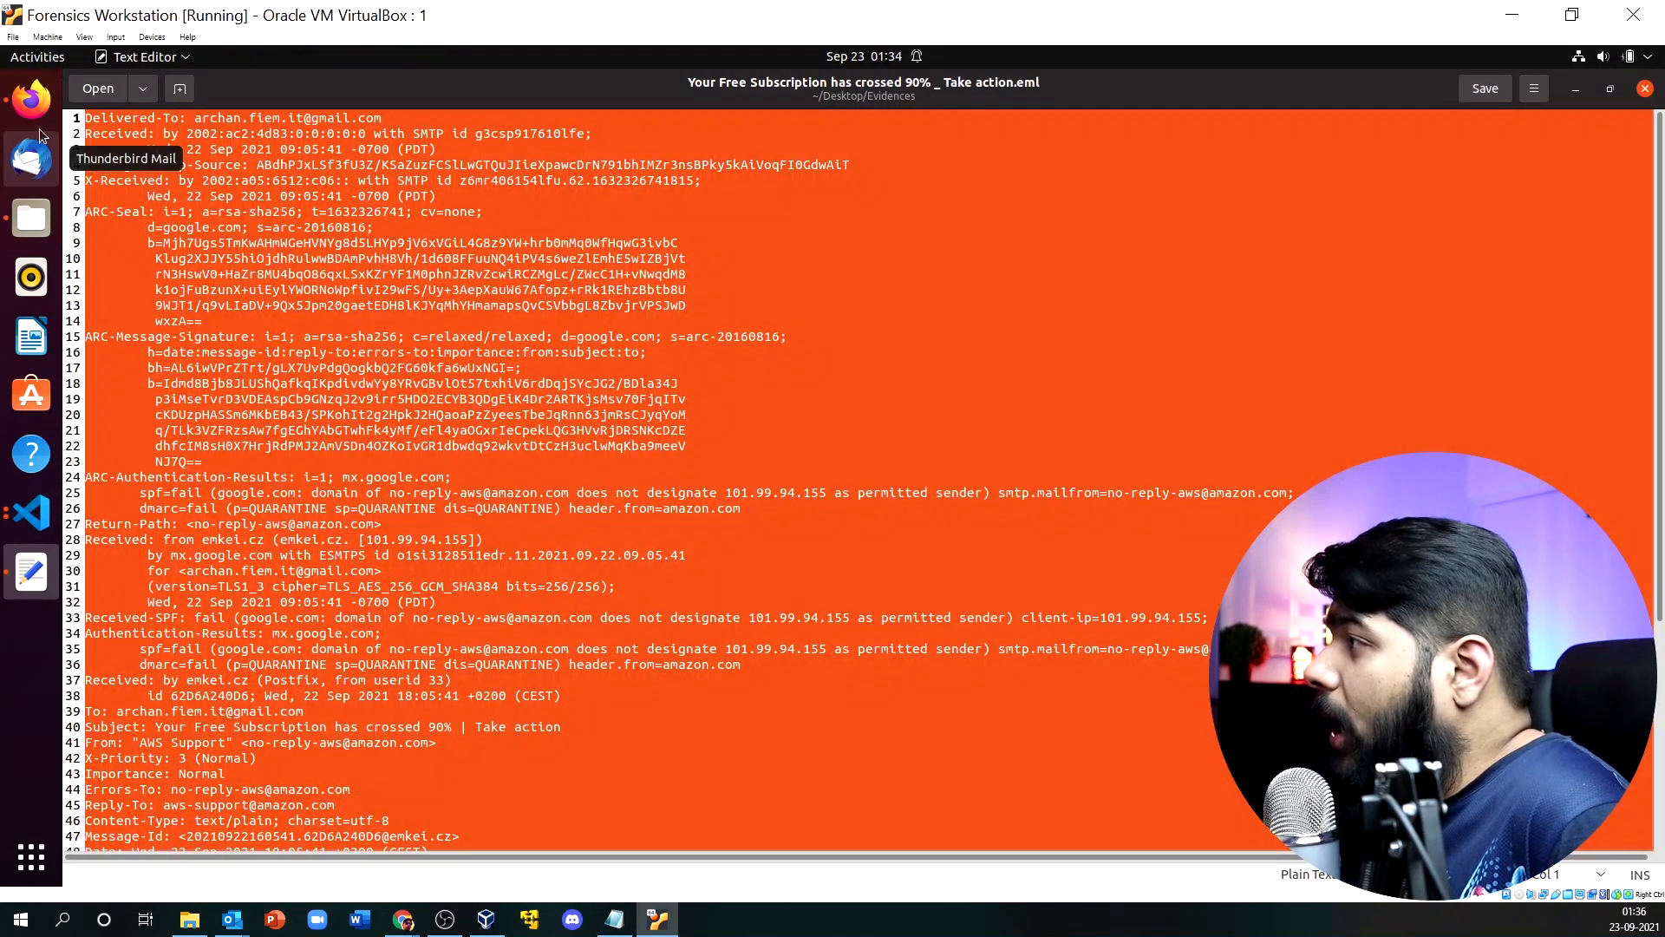
click(32, 99)
key(ctrl+a)
key(BackSpace)
key(ctrl+v)
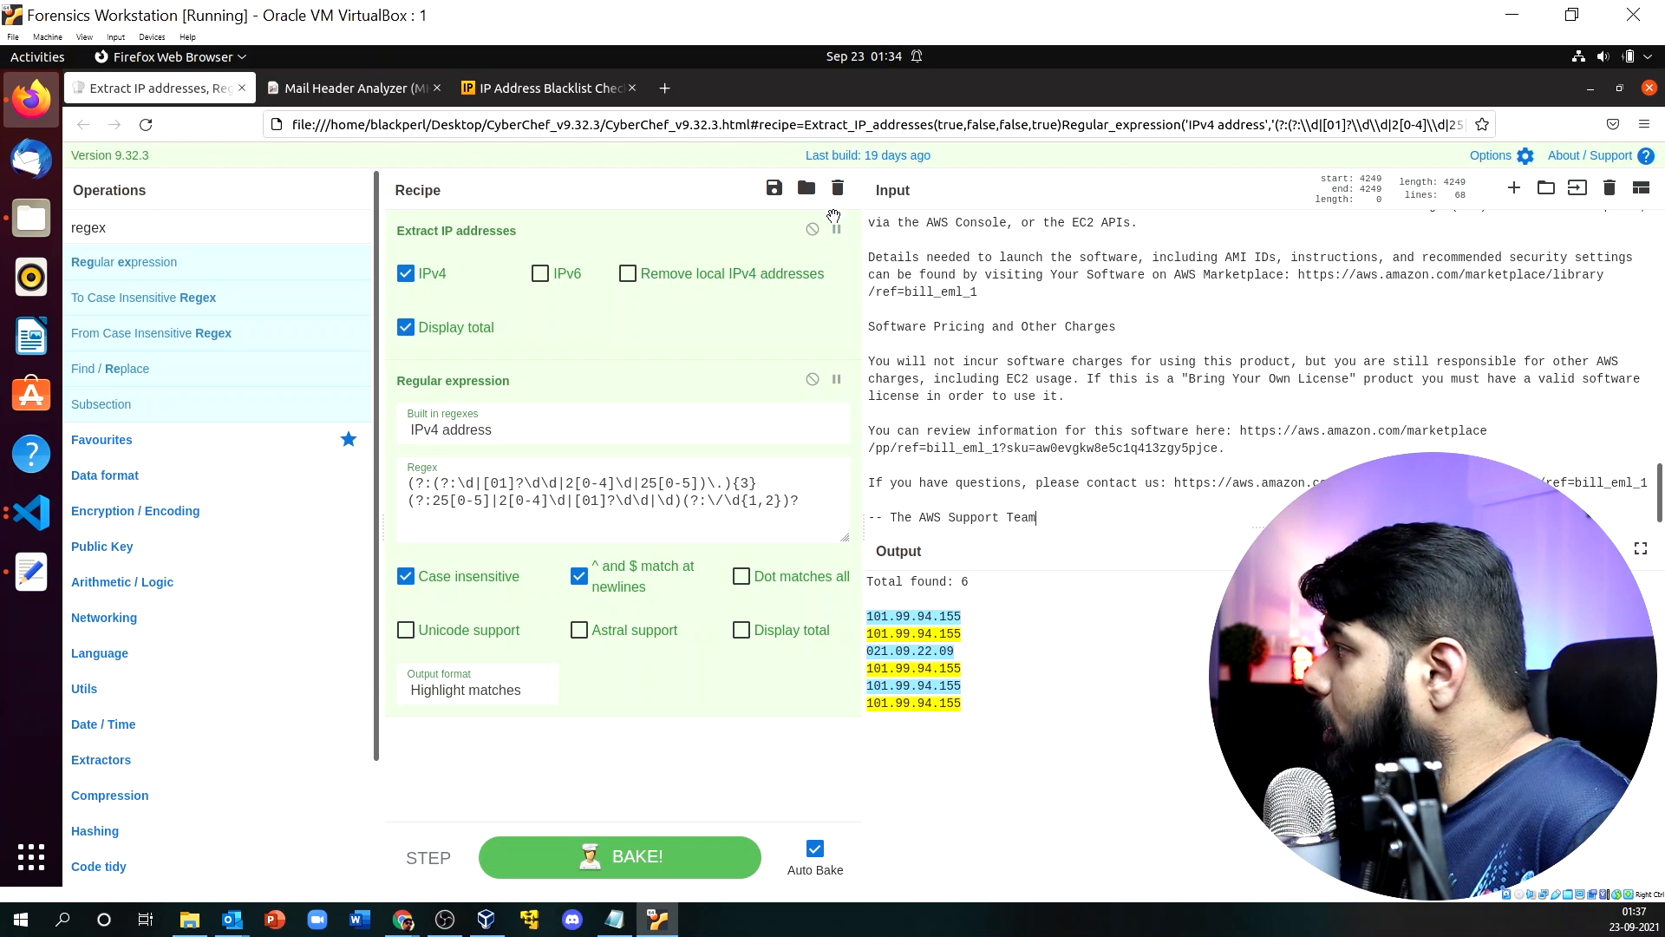
Clear the recipe, search the operations for URL and add Extract domains.
click(838, 191)
drag(142, 226, 62, 228)
text(URL)
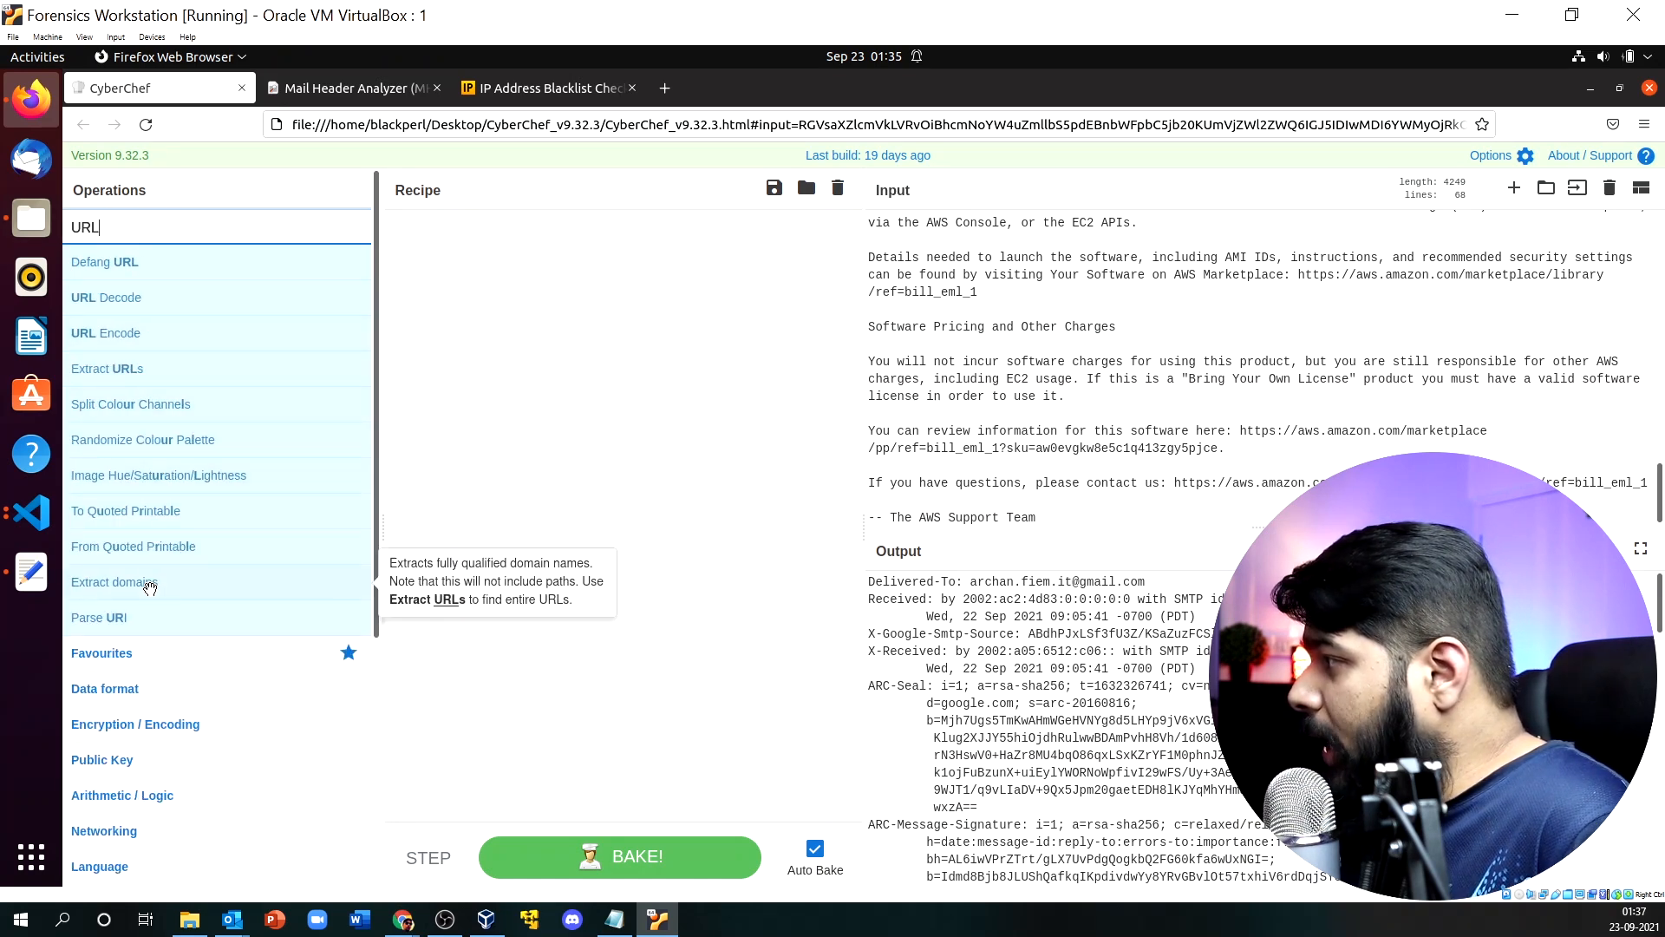
drag(150, 588, 472, 276)
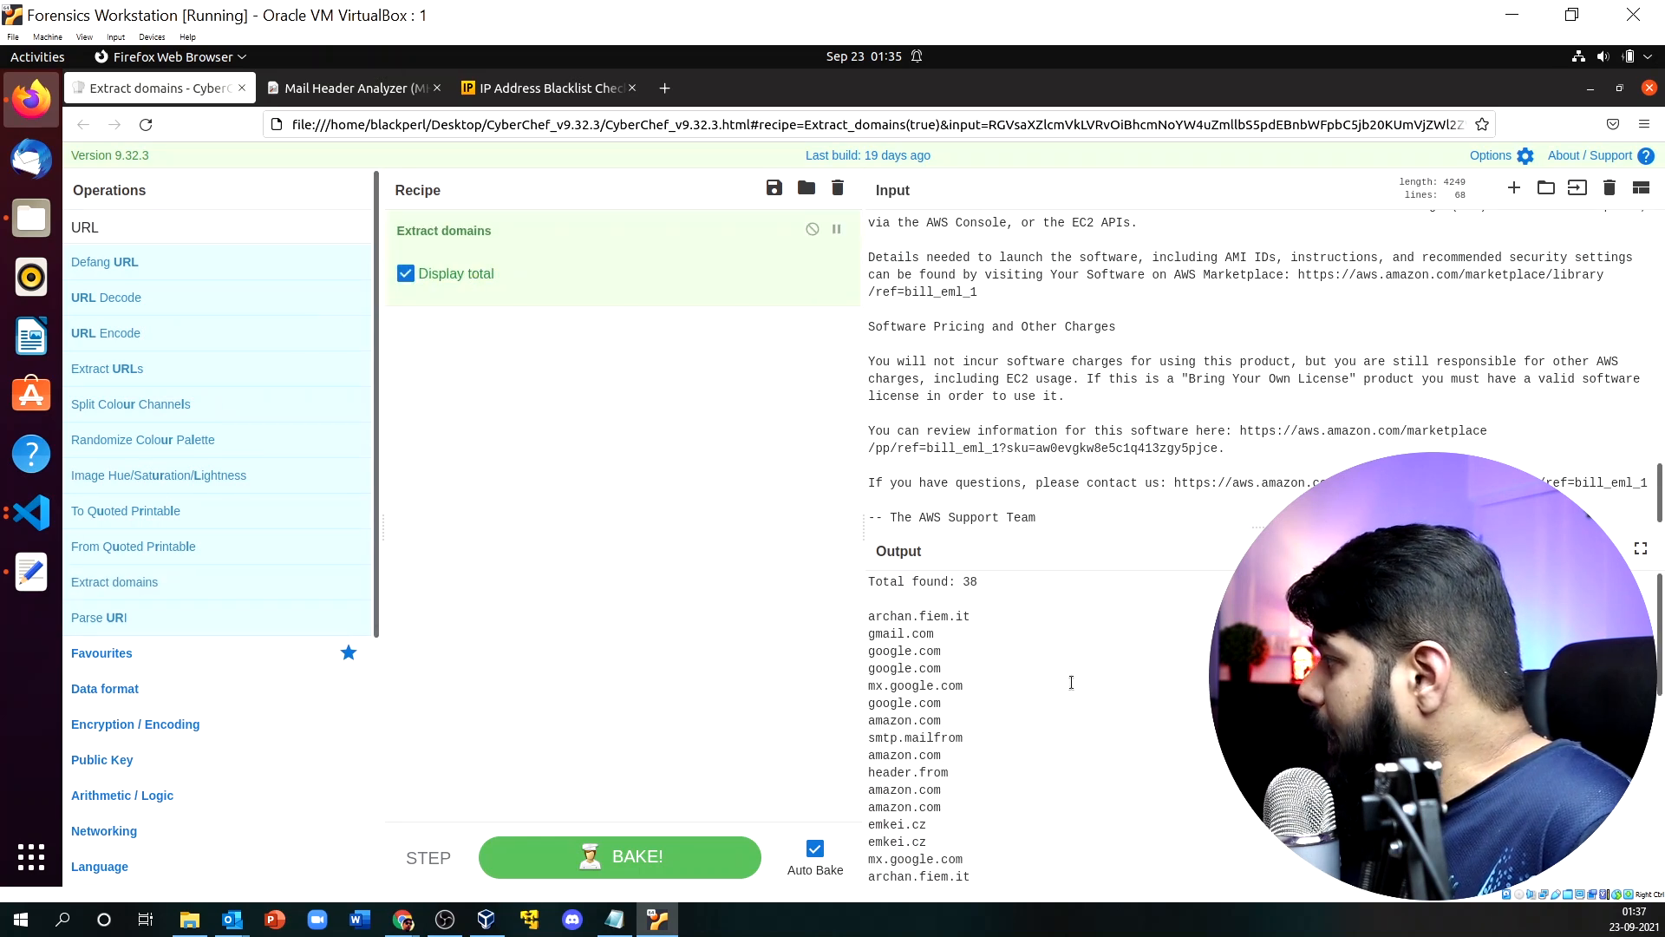
Enlarge the output area and examine the extracted domains, highlighting the first entry, emkei.cz and the s3.amazonaws.com domain.
drag(1459, 544, 1458, 273)
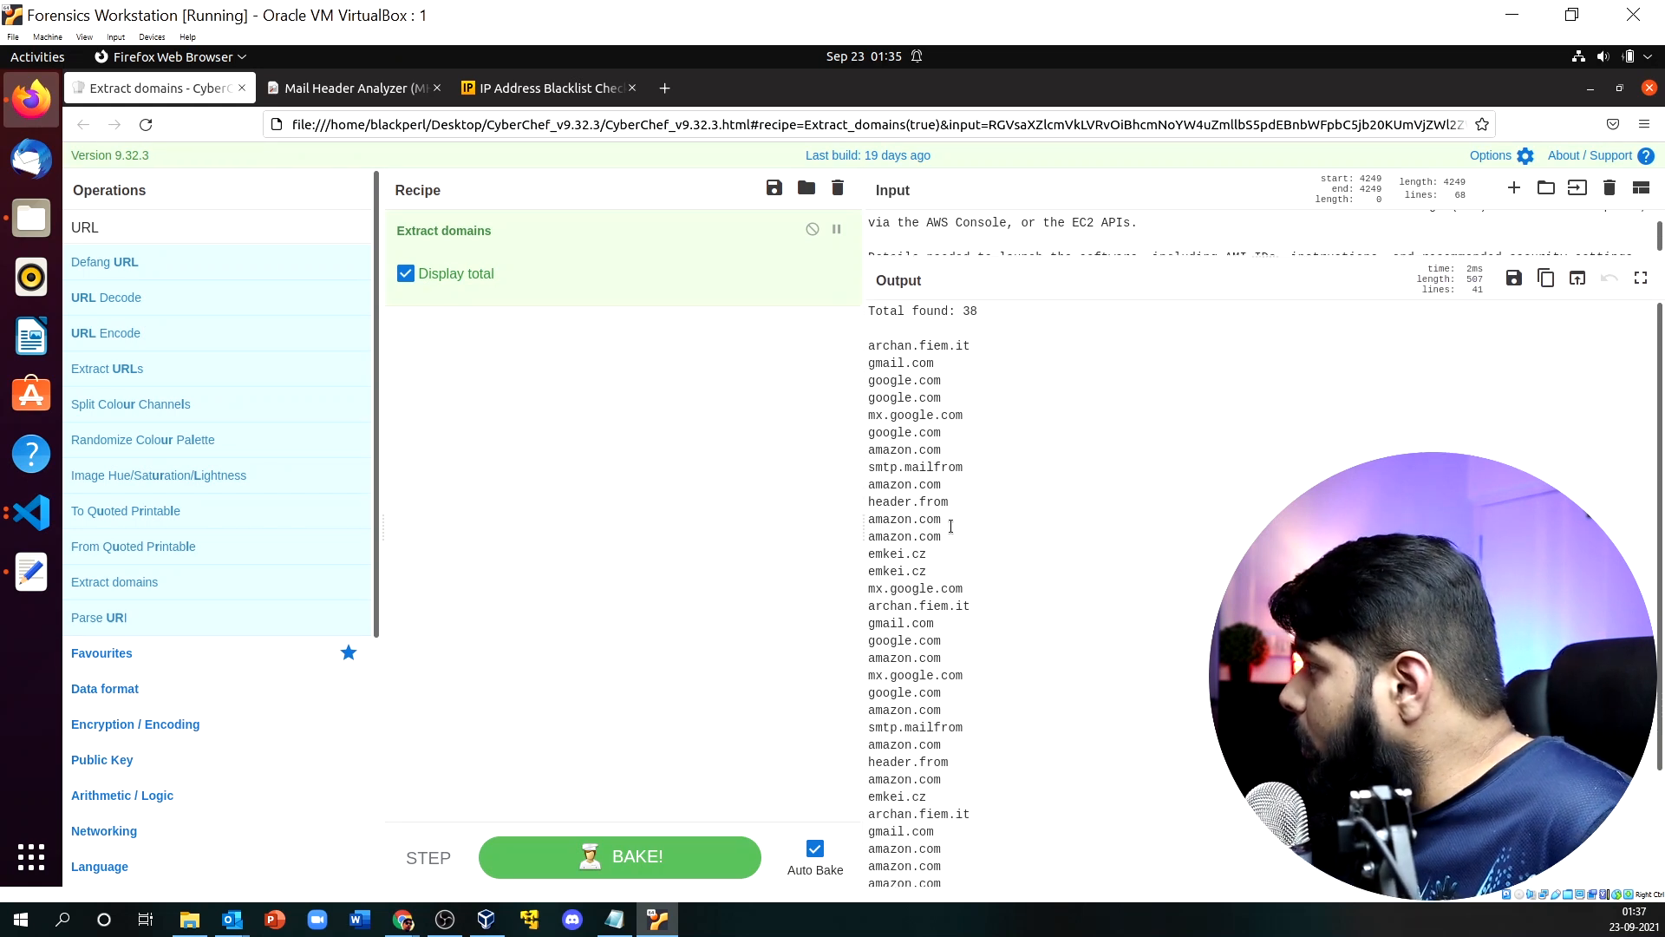
drag(867, 347, 971, 348)
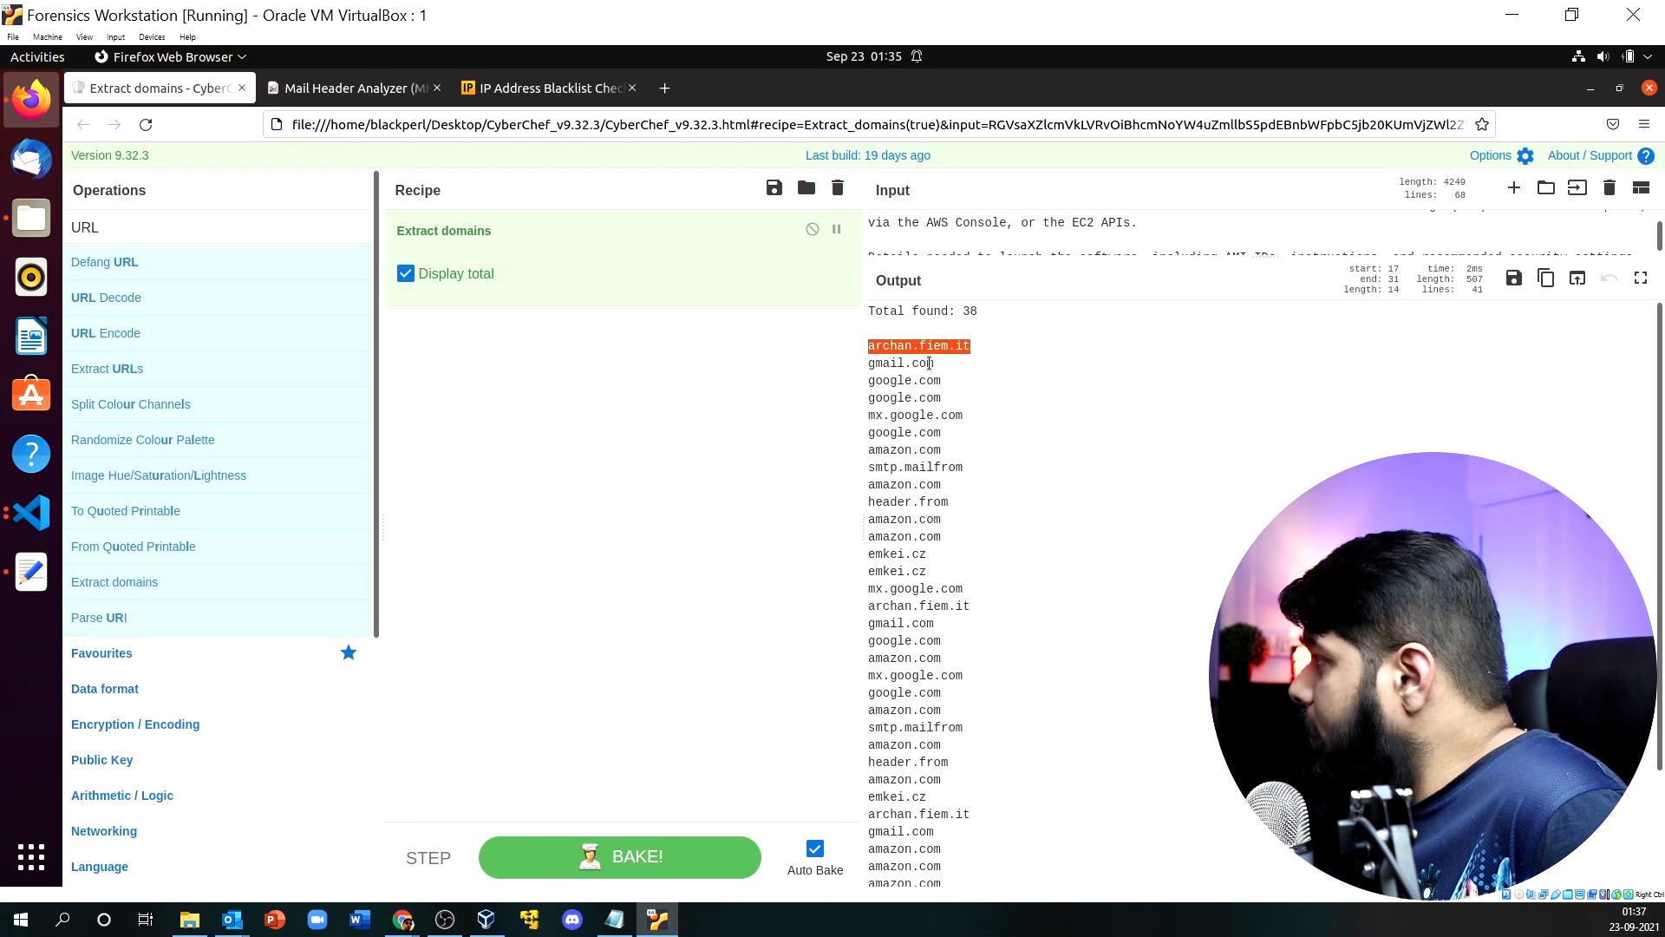
click(944, 384)
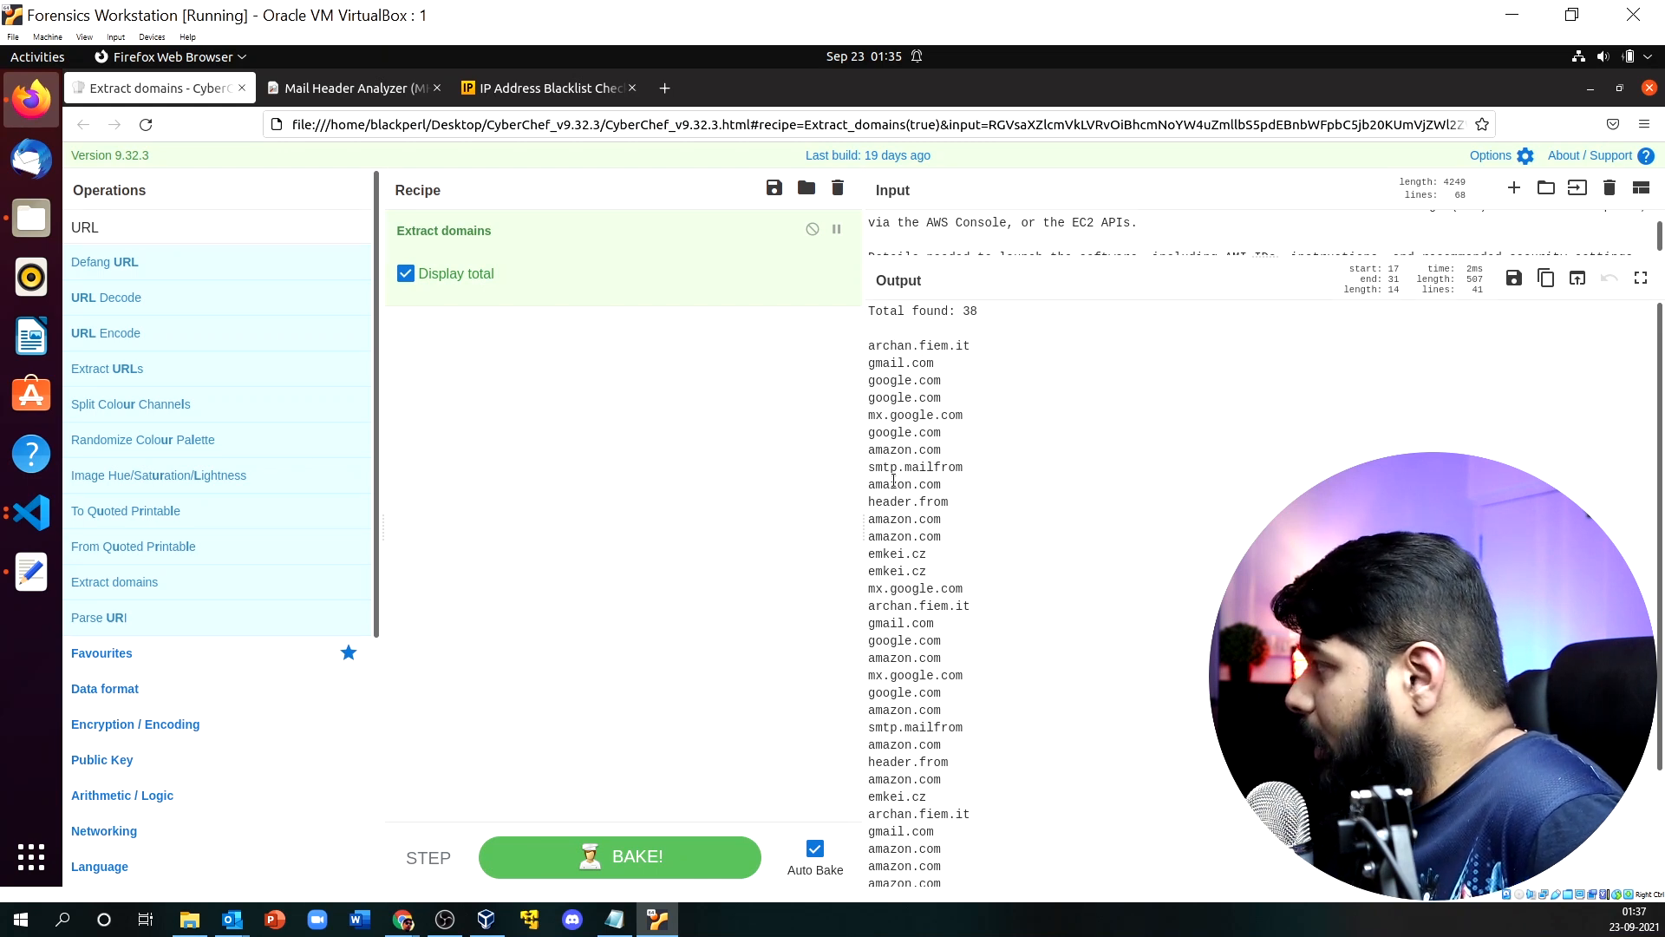
scroll(943, 650, down, 3)
drag(929, 667, 868, 667)
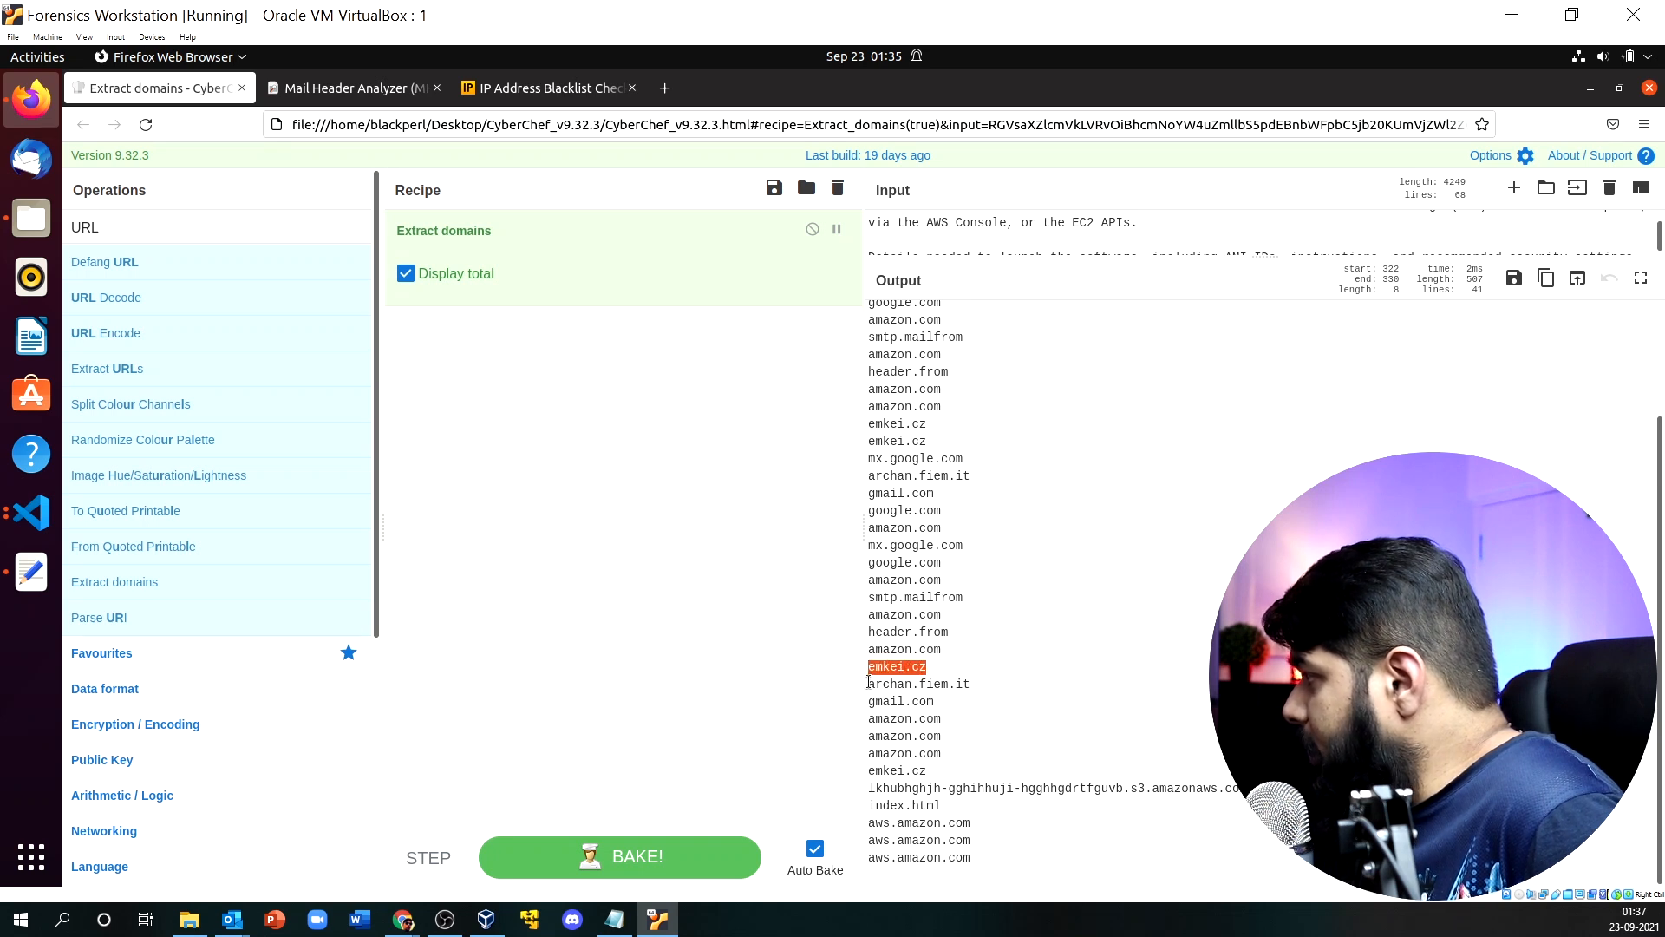
drag(871, 786, 1219, 806)
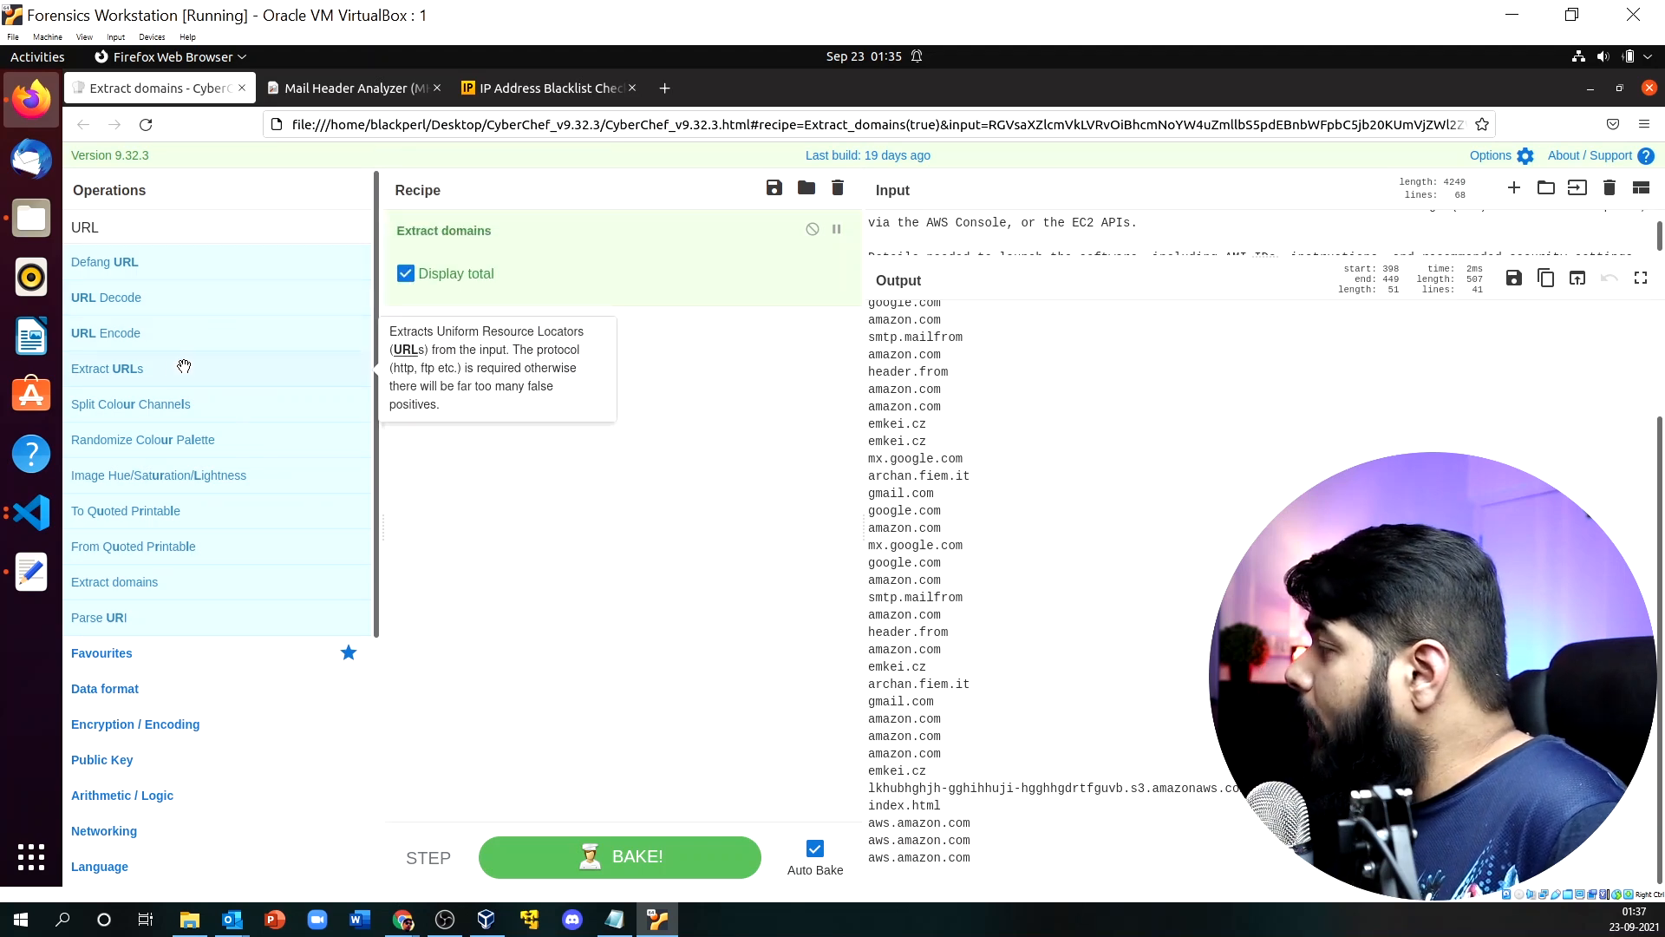
Clear the recipe and add the Extract URLs operation to pull the links from the email.
click(838, 187)
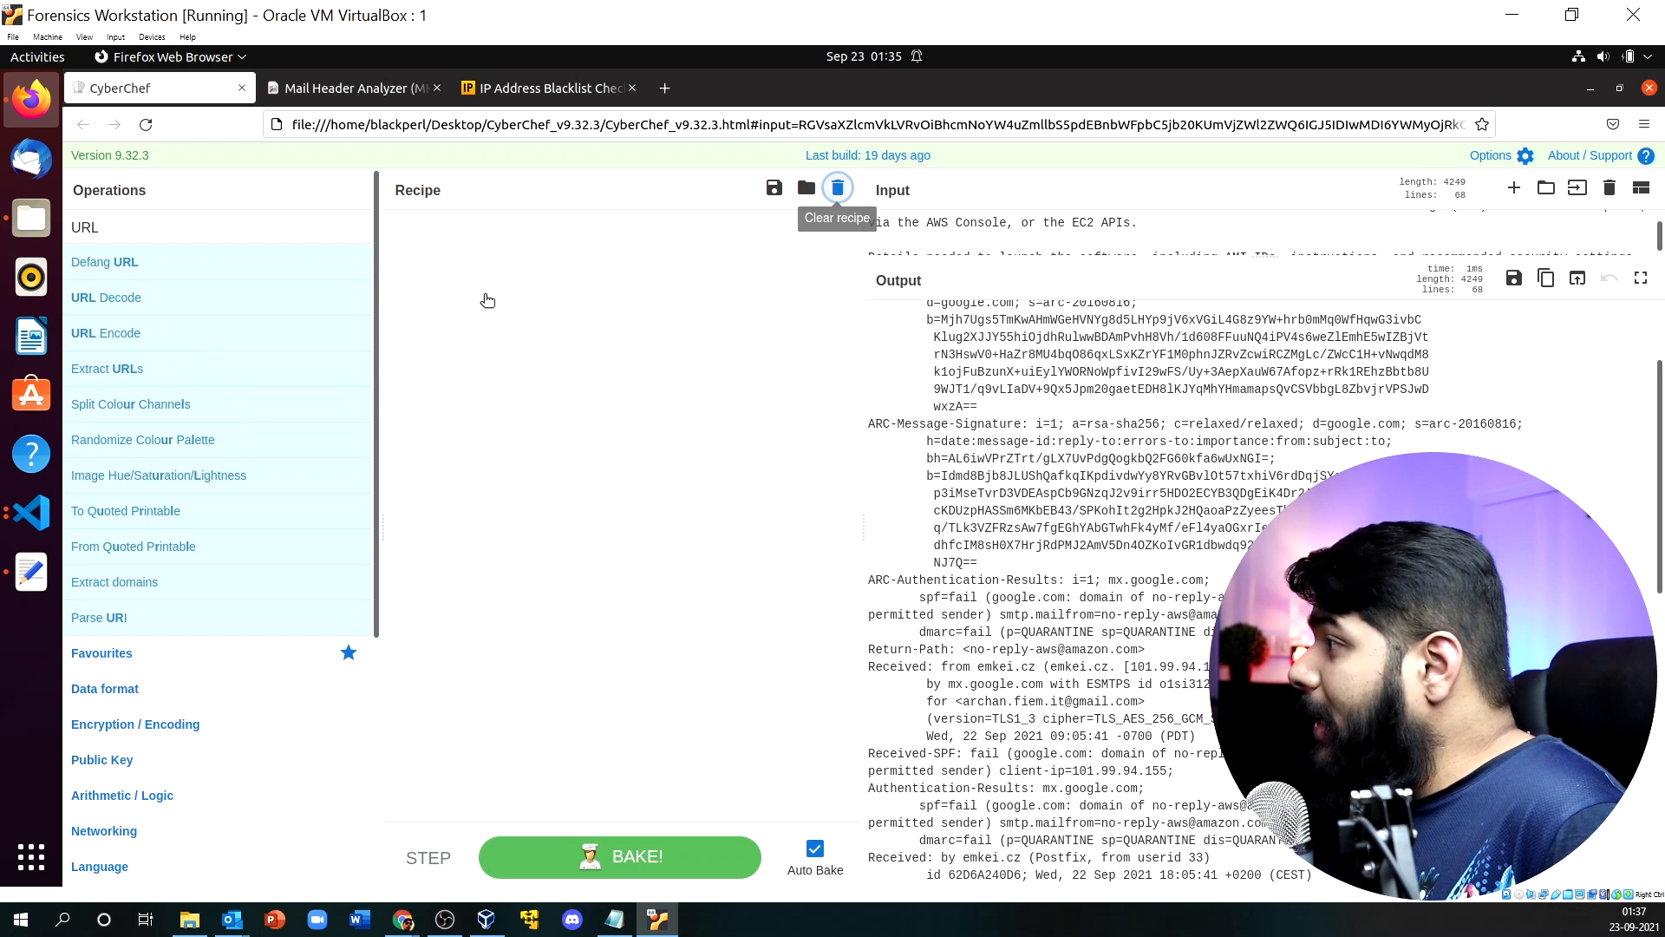
drag(130, 373, 469, 247)
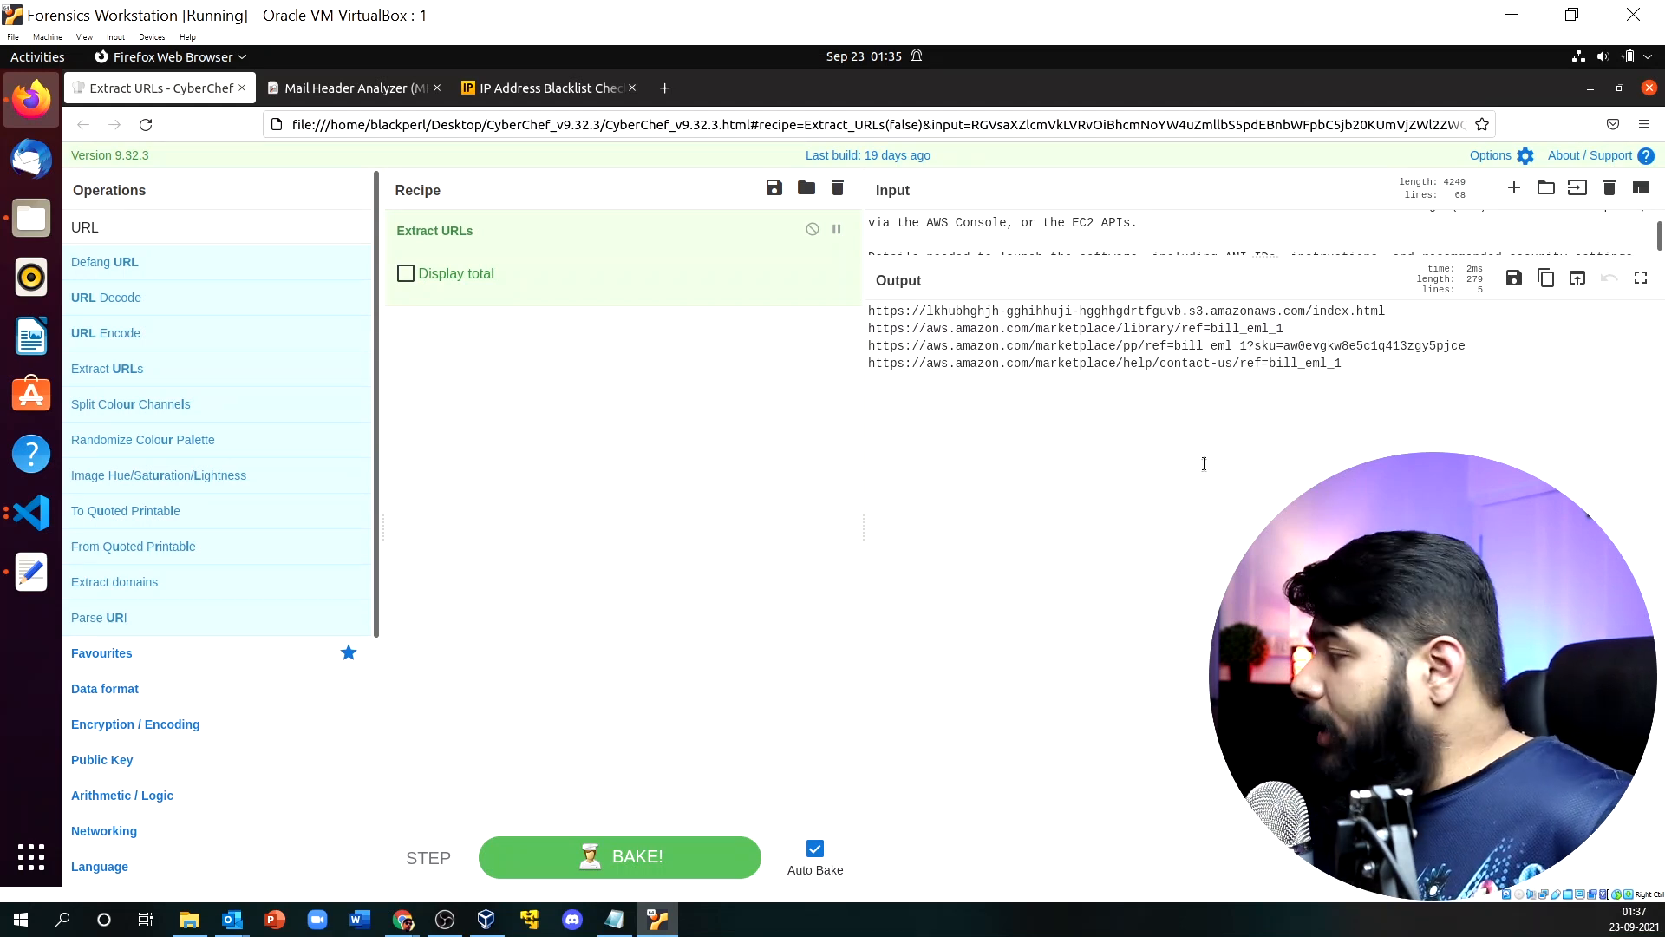
Highlight the first extracted URL, the s3.amazonaws.com index.html link, and open it in the browser.
drag(1389, 310, 869, 314)
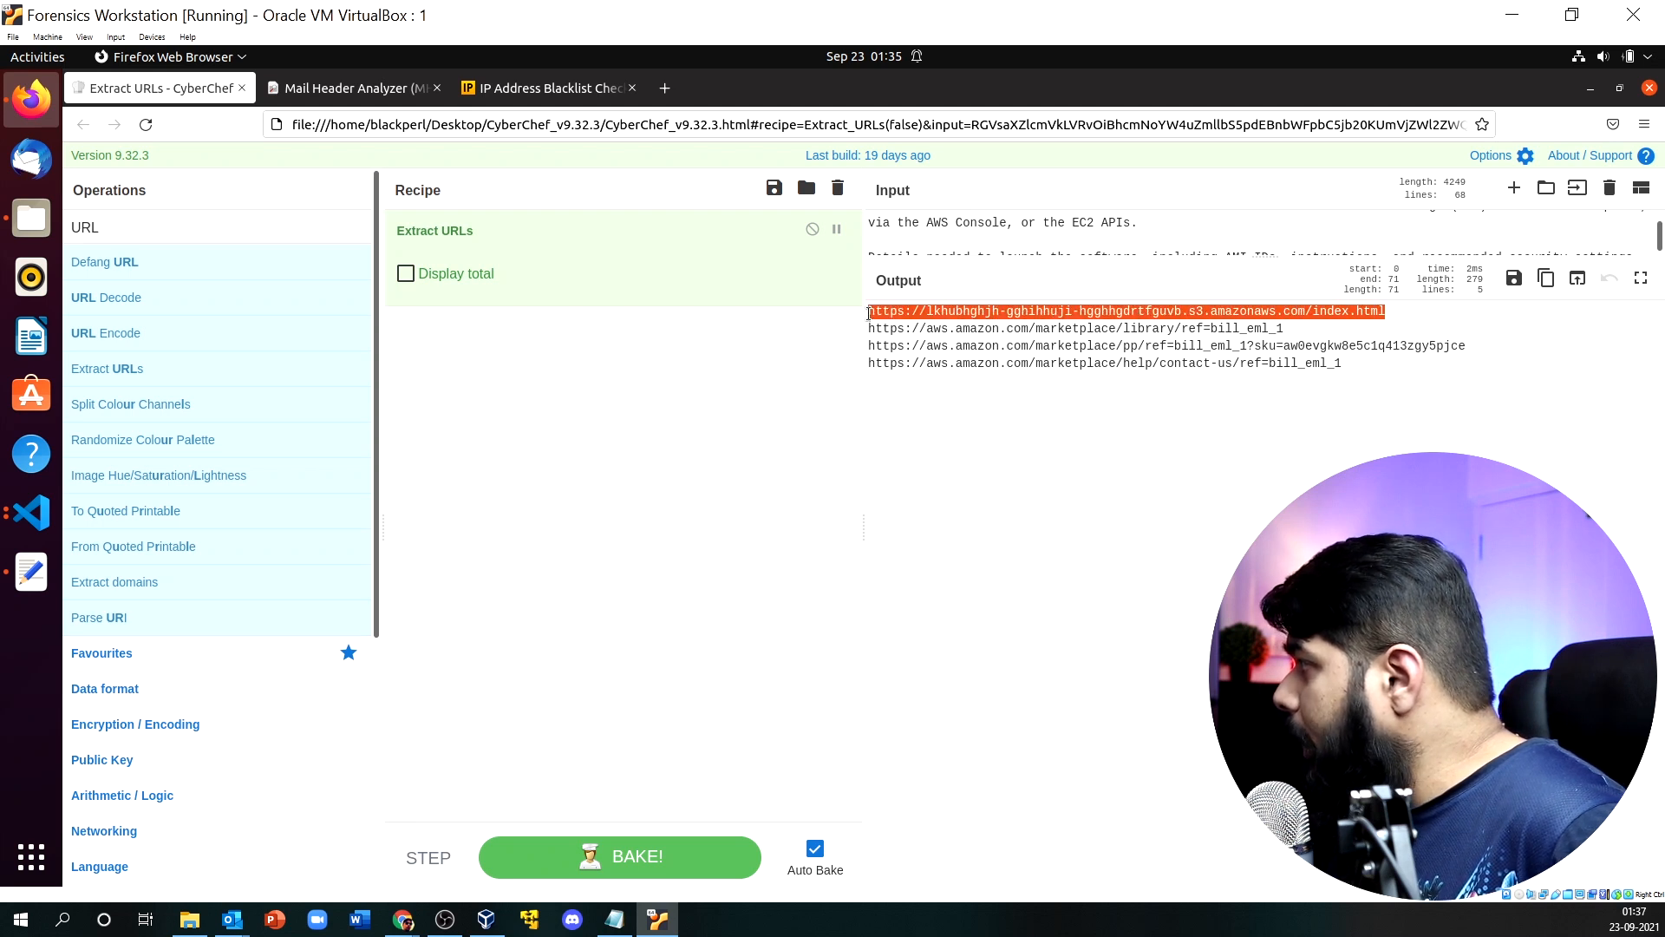
right_click(877, 318)
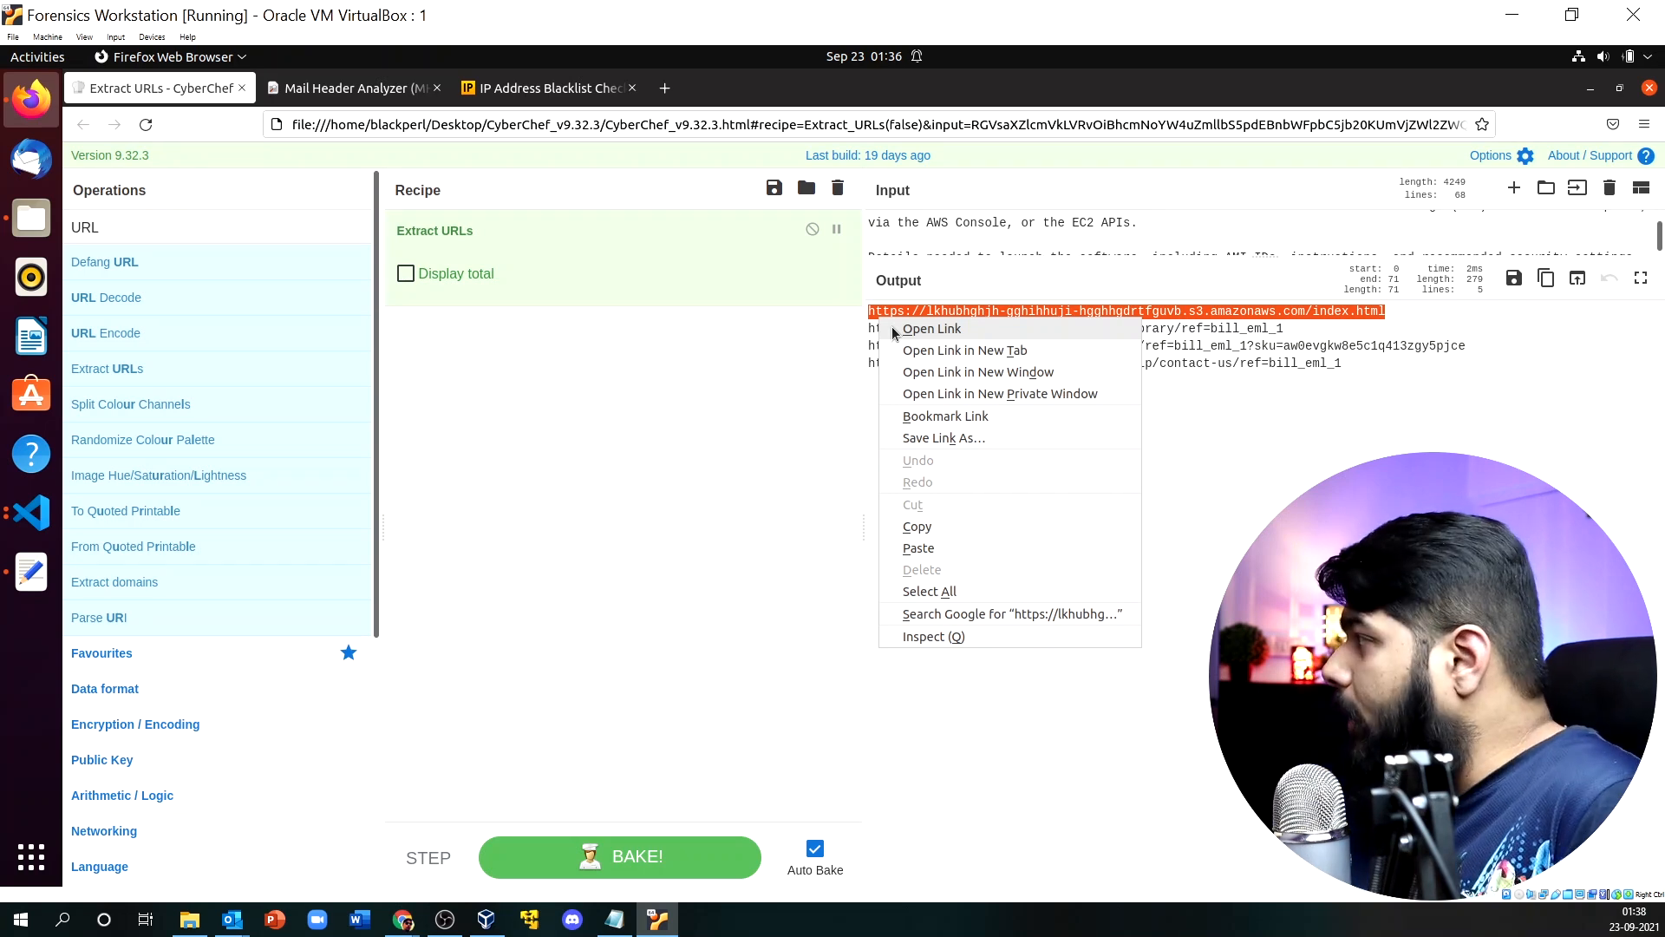
click(892, 328)
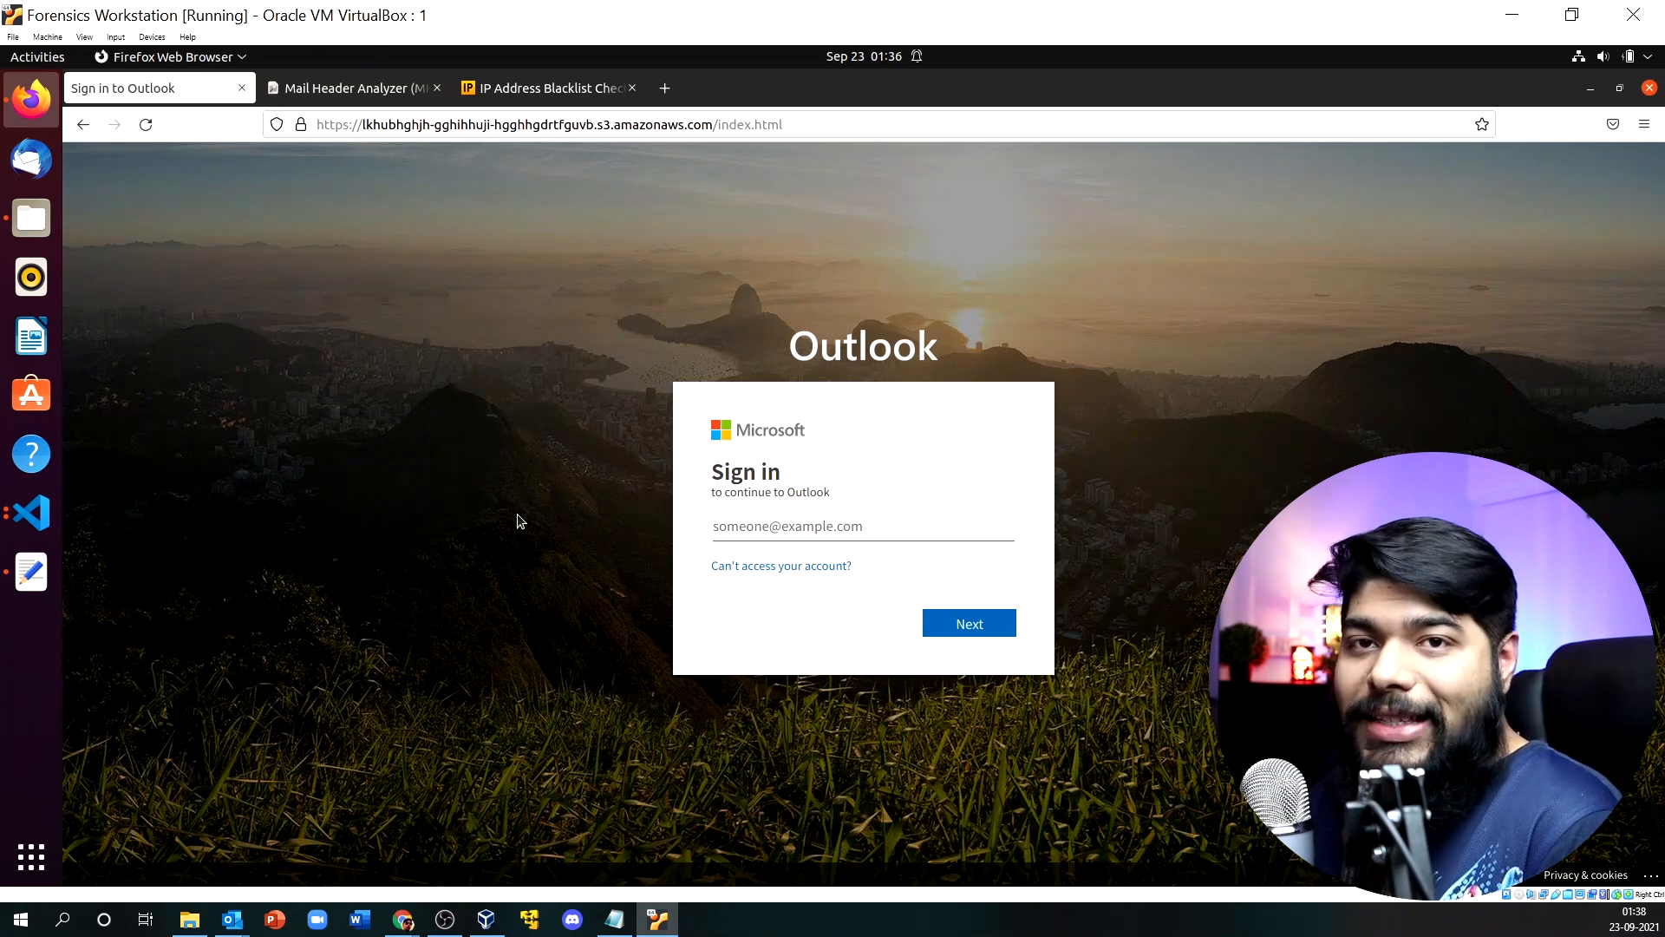
Inspect the fake Outlook sign-in page, show its network activity and widen the Domain column of the request list.
right_click(532, 443)
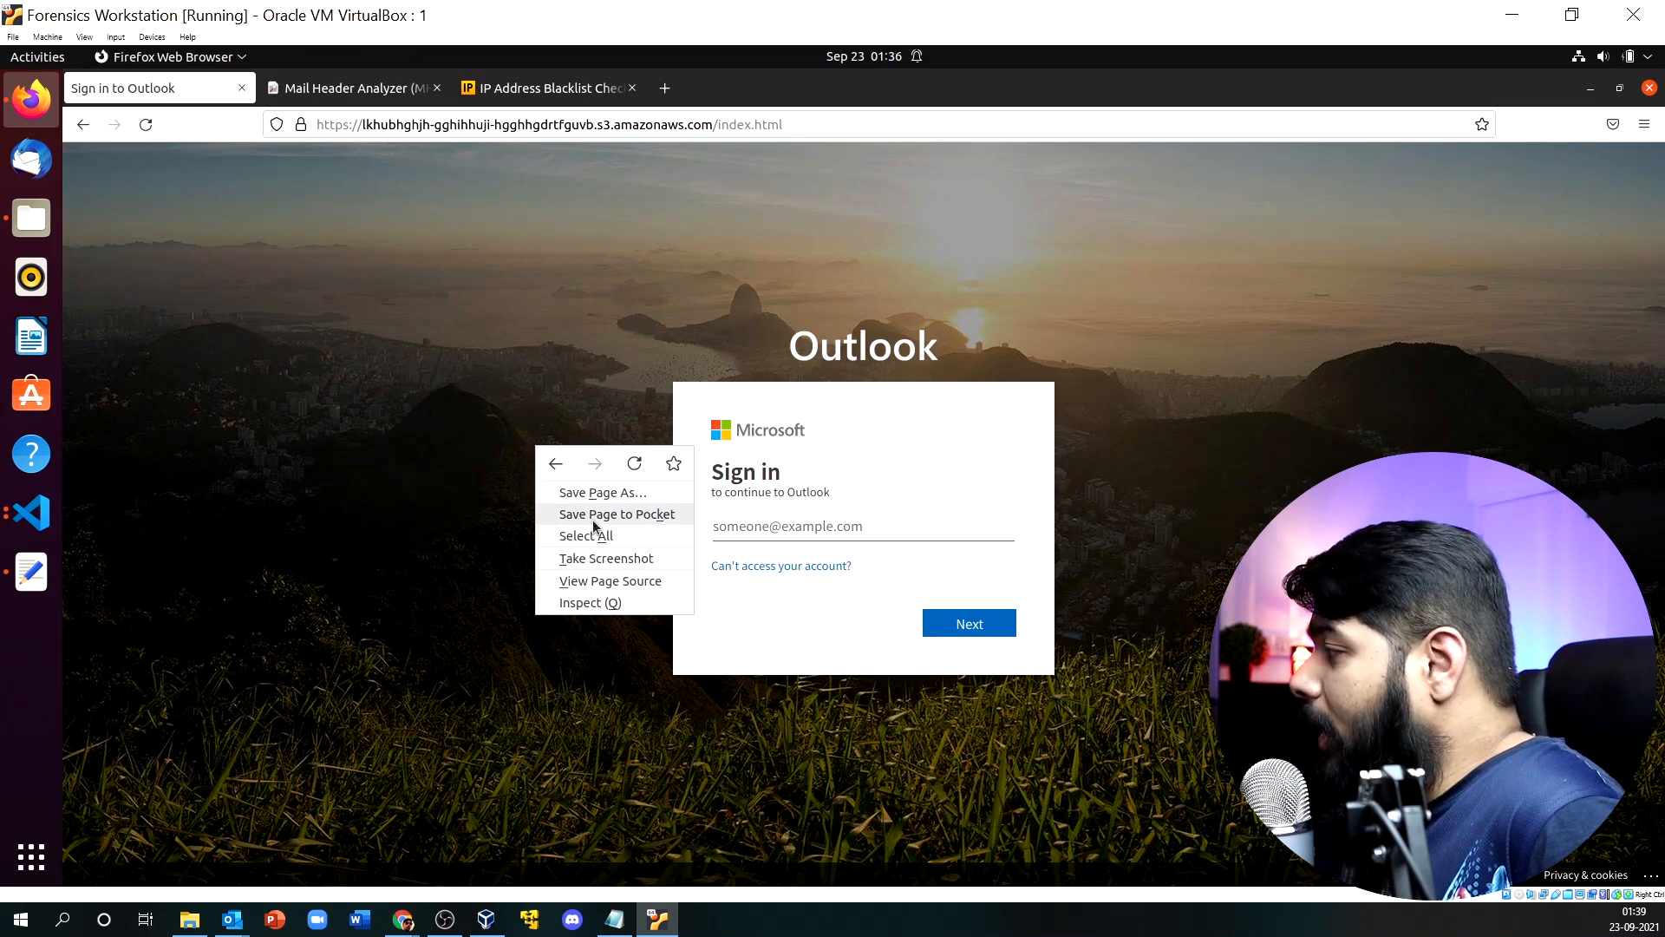
click(589, 602)
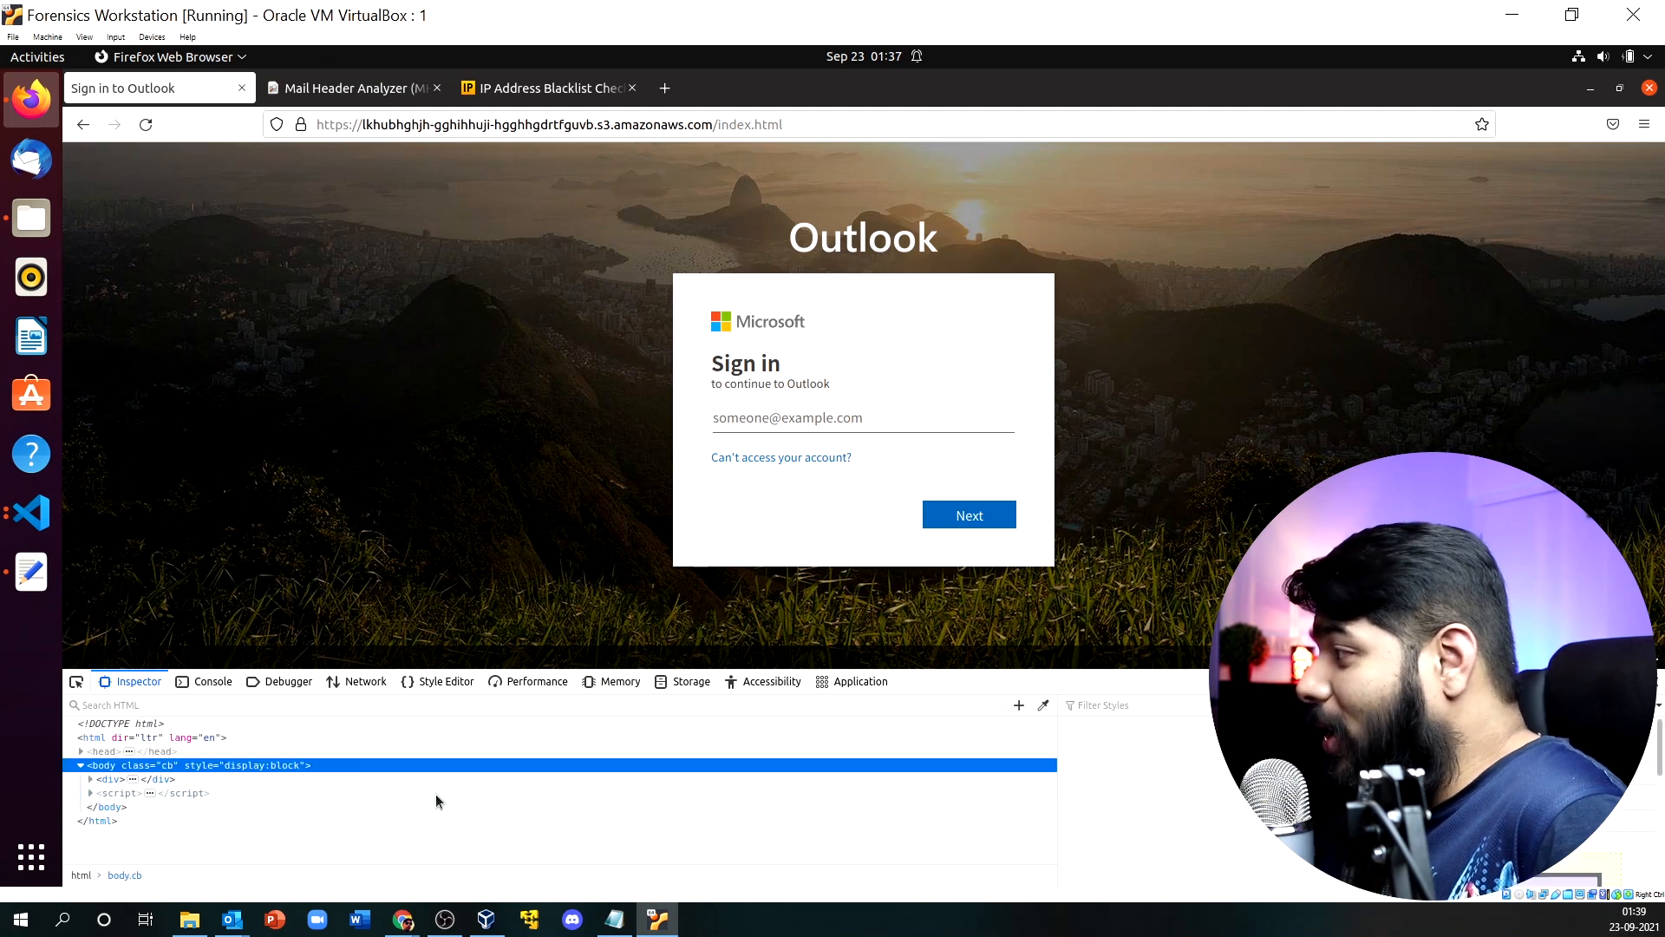
click(353, 682)
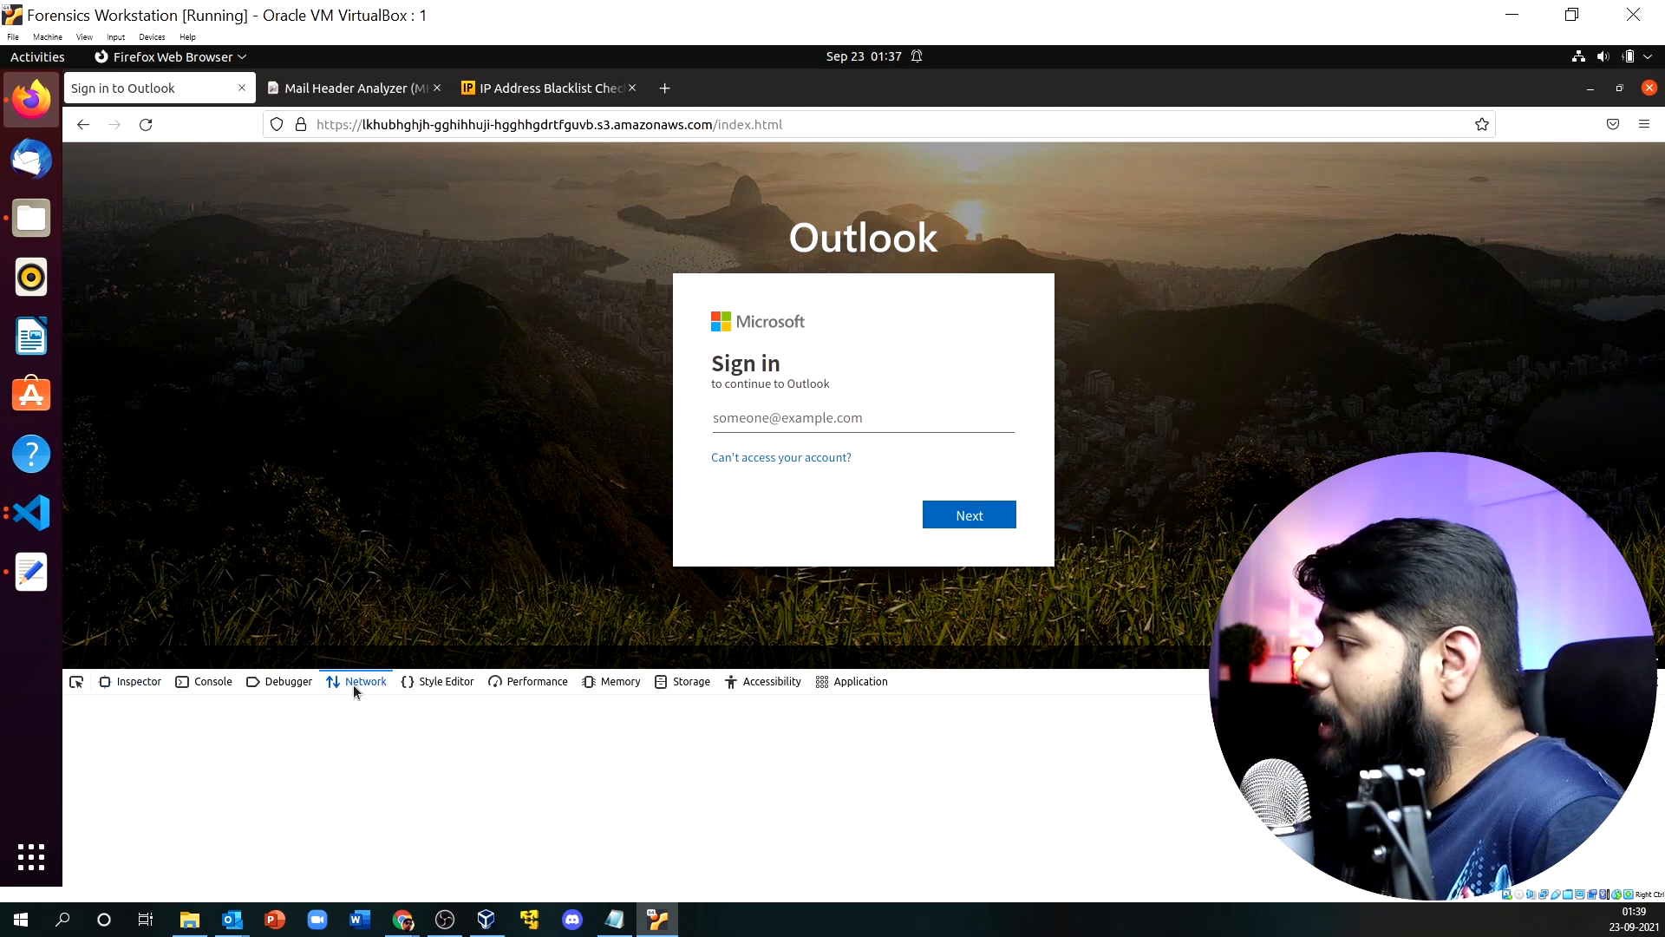
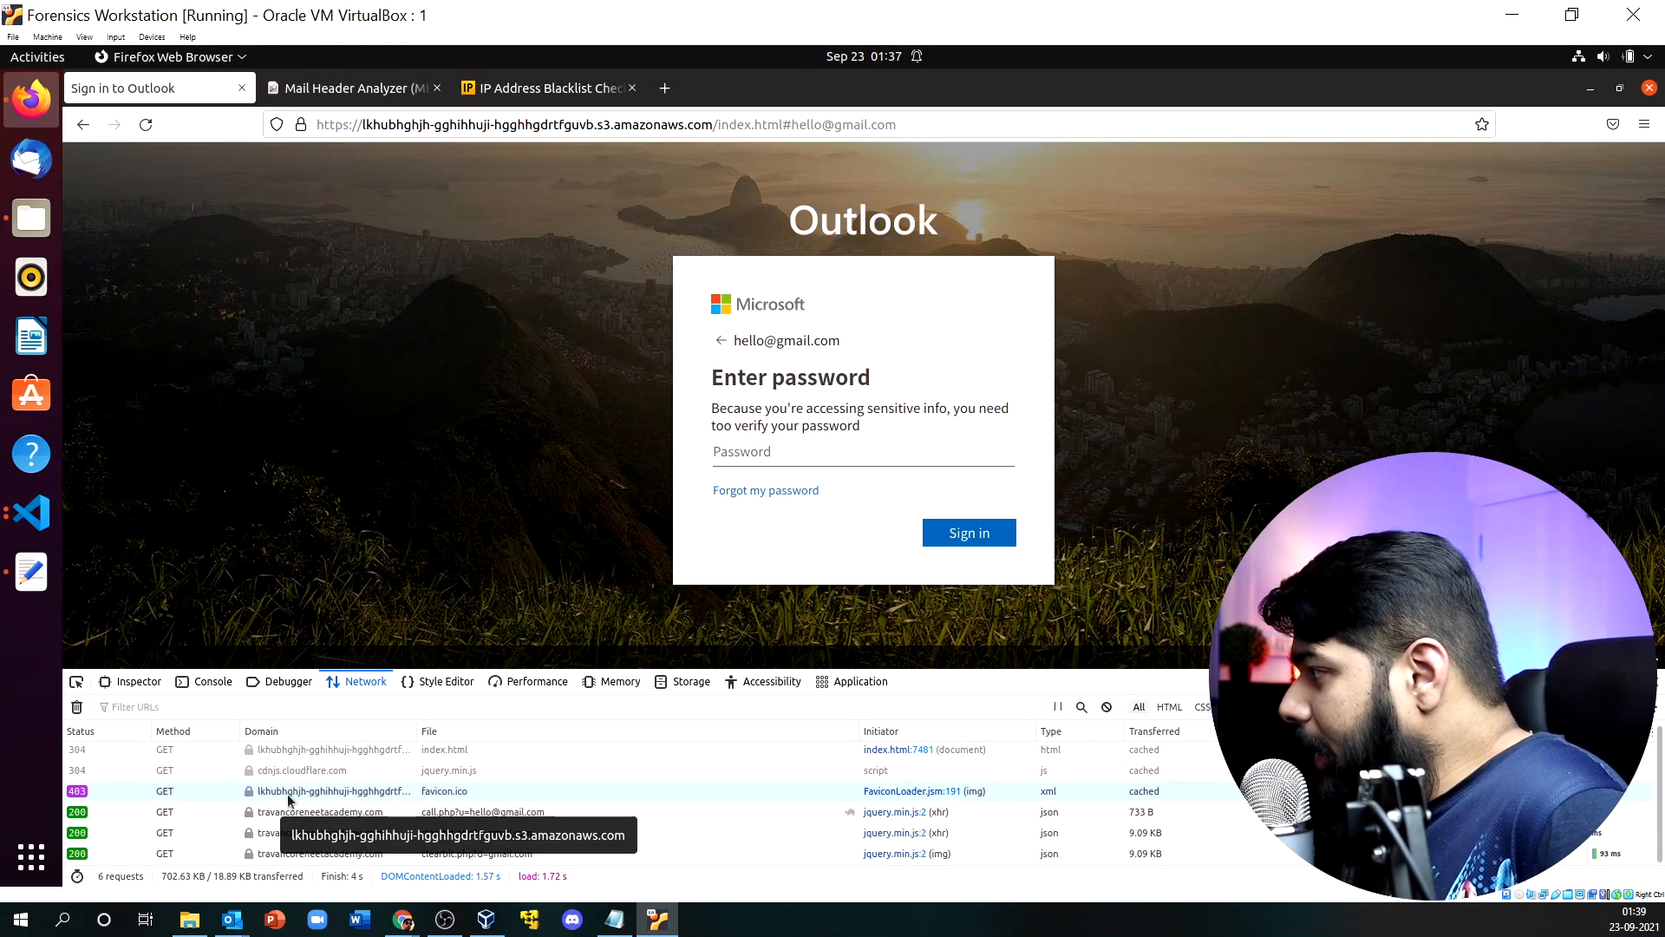
drag(418, 731, 626, 724)
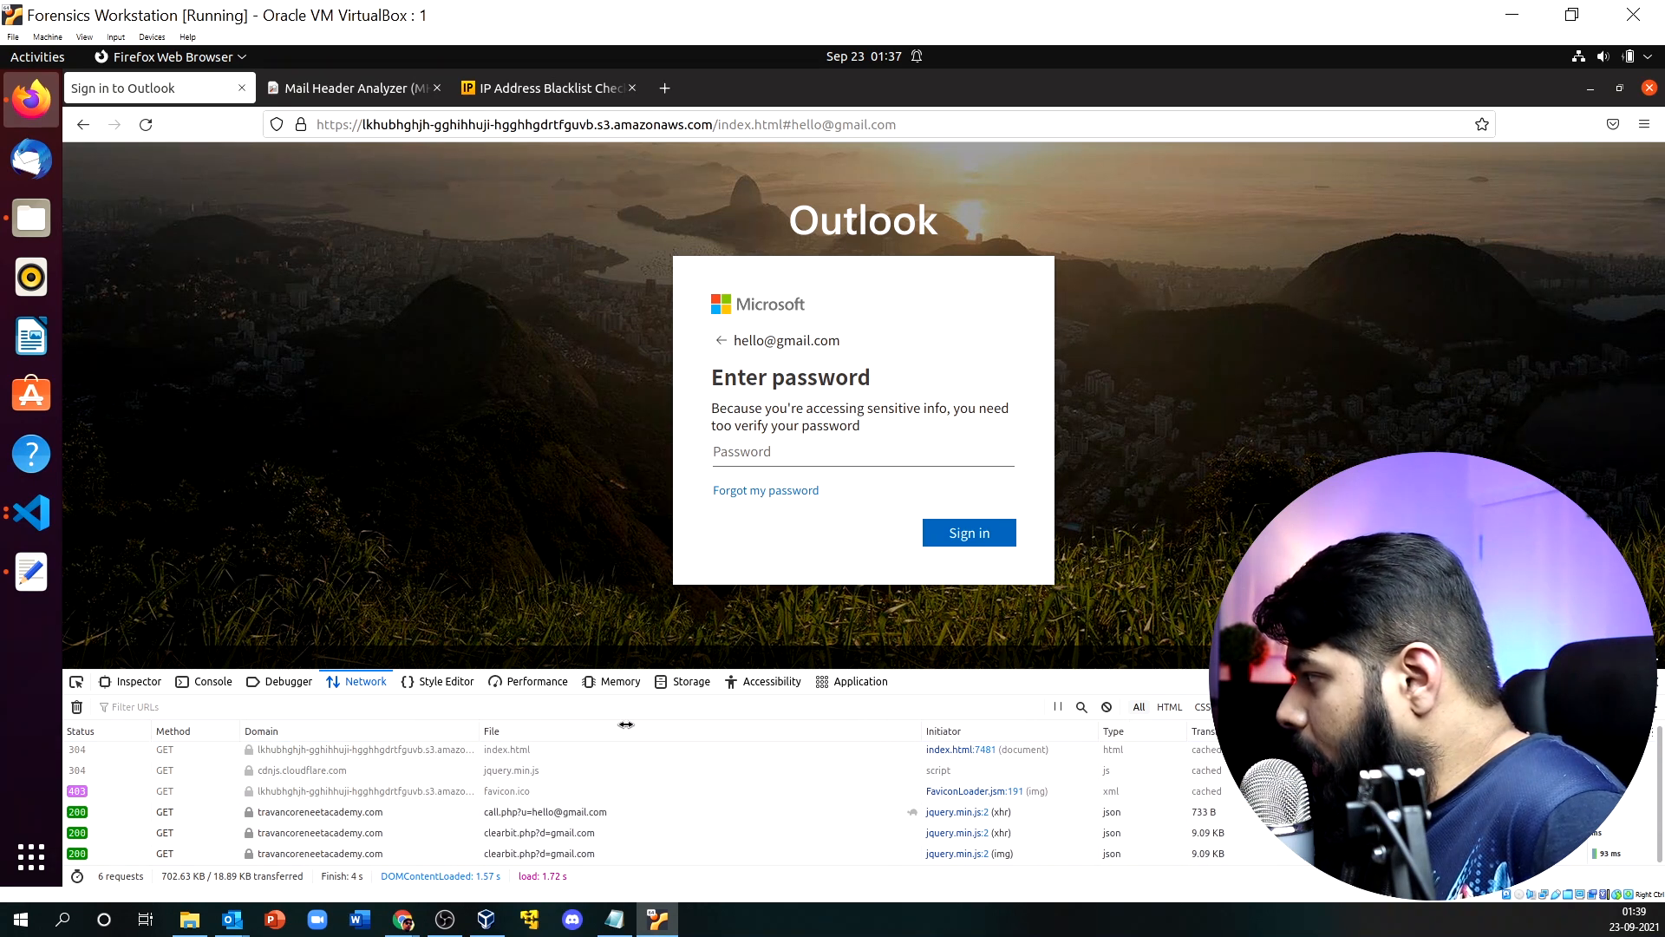
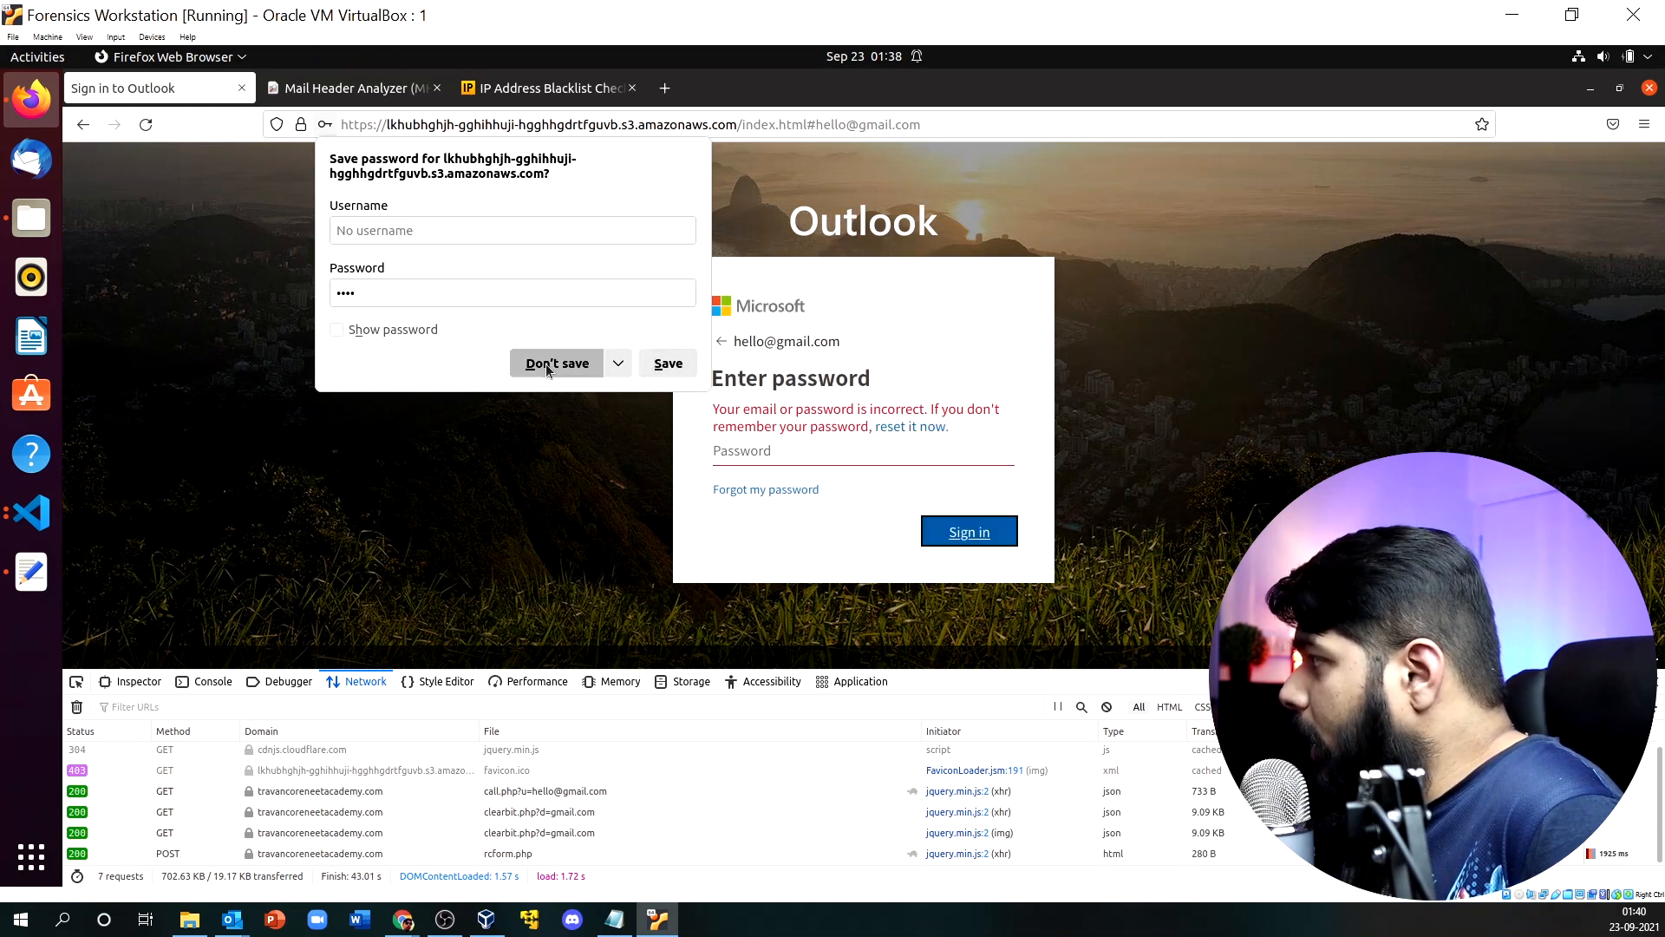
Decline saving the password, then examine the request payload and response of the rcform.php POST request in an enlarged network view.
click(556, 365)
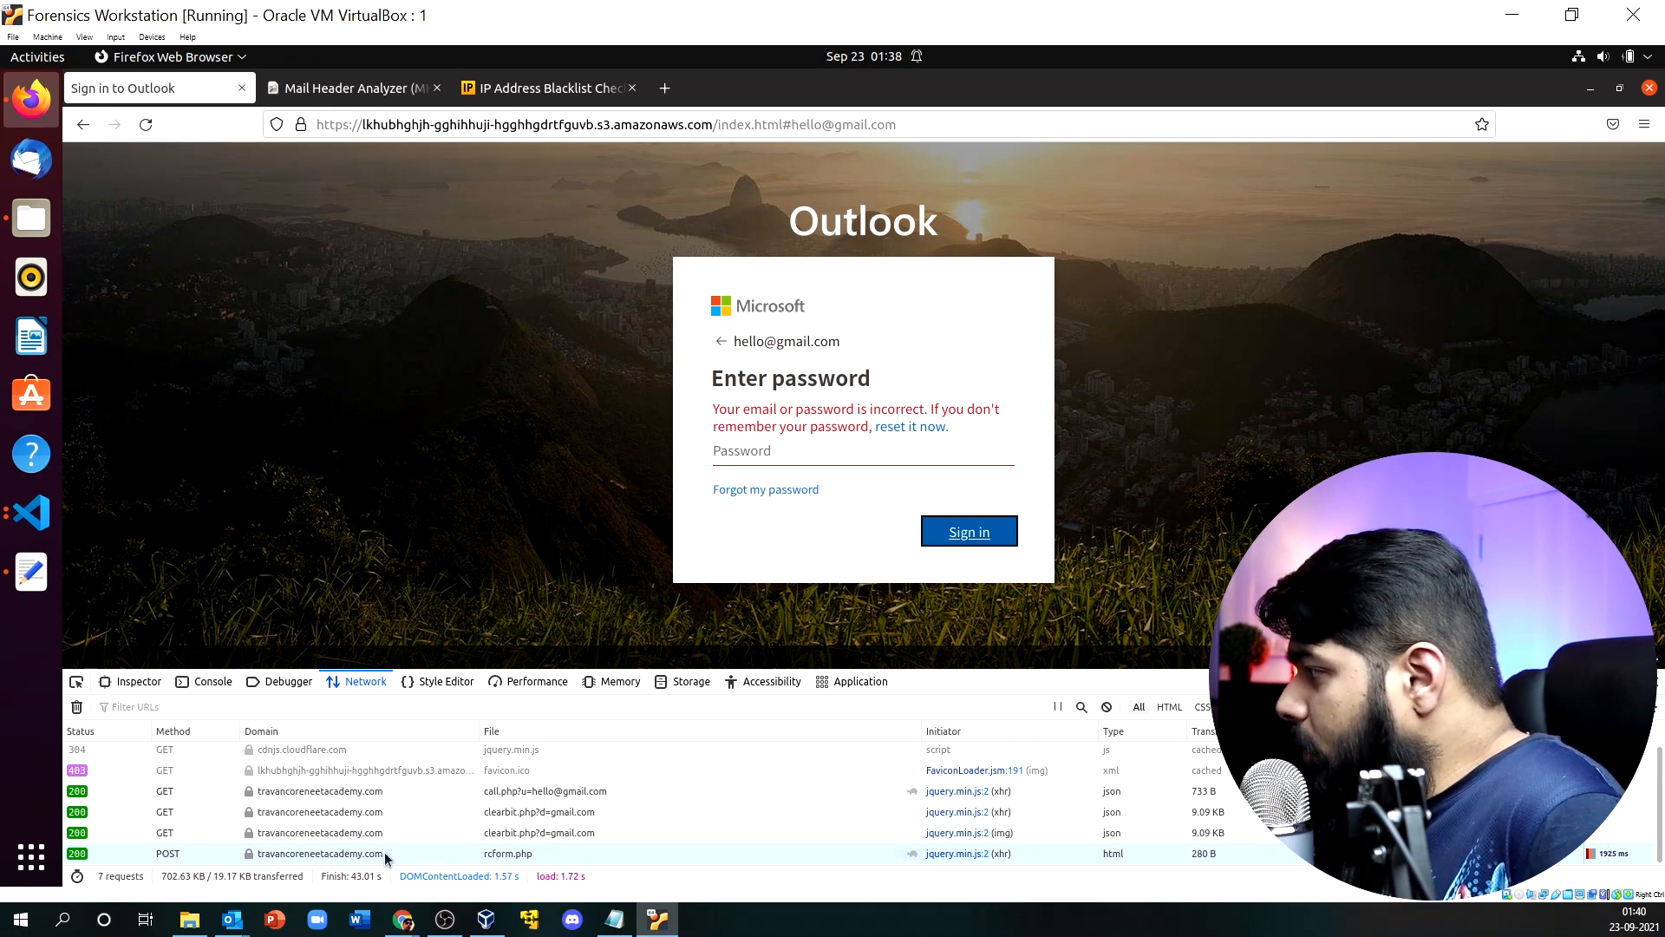
click(356, 854)
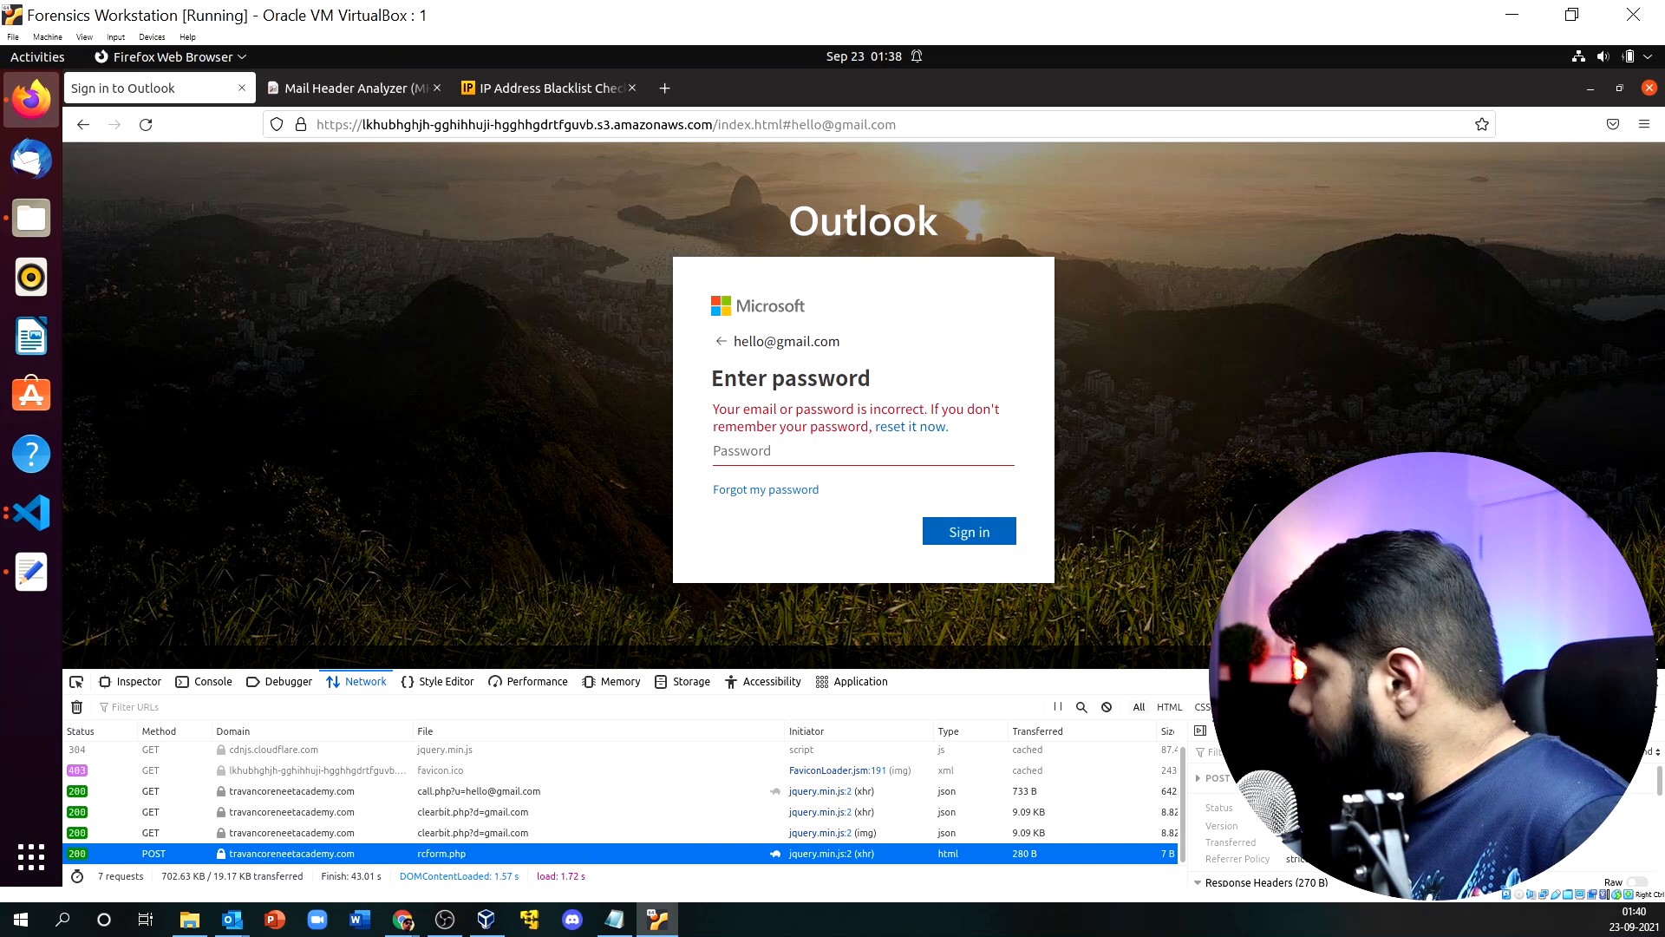
click(1341, 731)
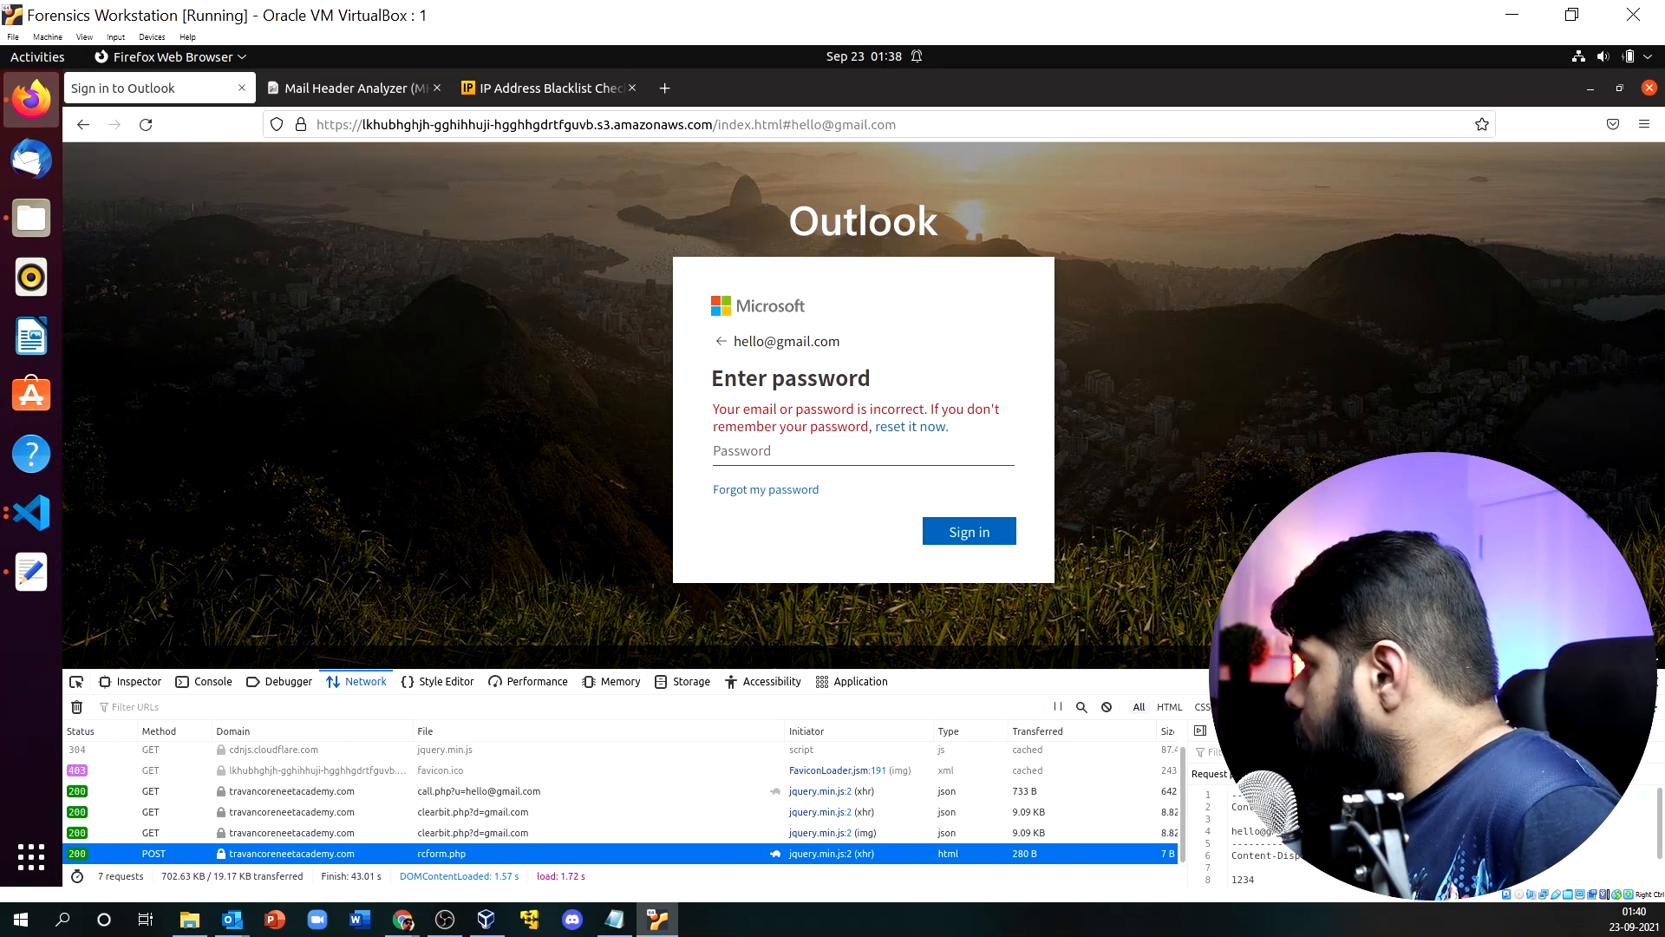
drag(1321, 669, 1322, 323)
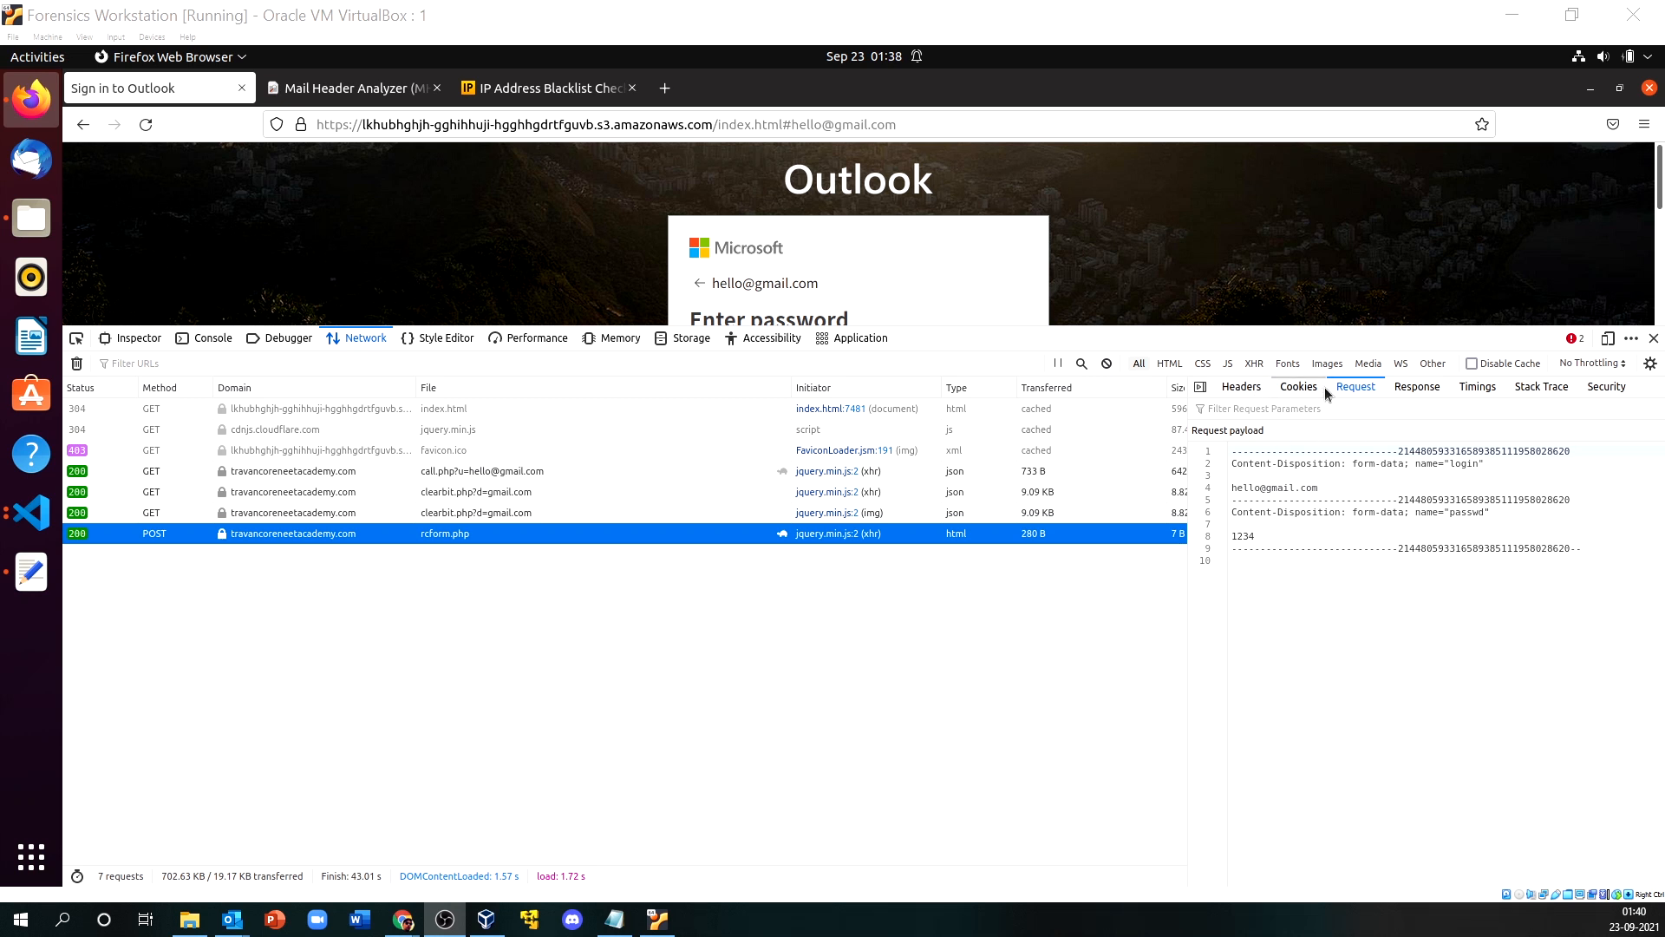
click(1419, 395)
click(1417, 387)
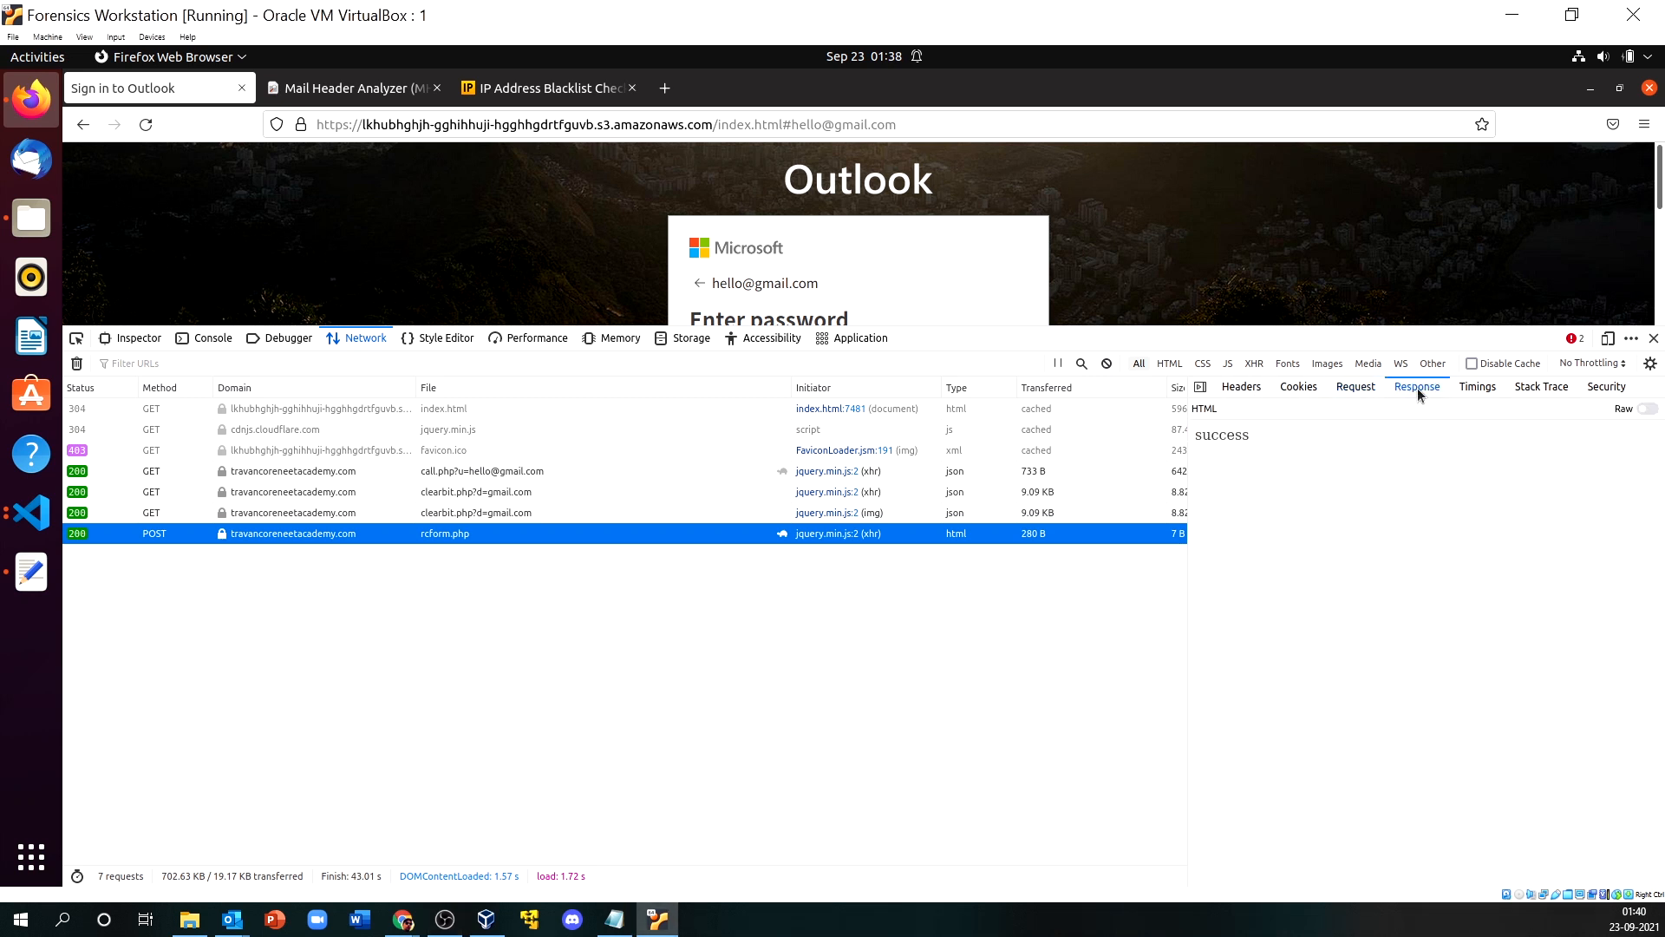
Examine the call.php request's JSON response, highlighting its Credentials object, and check its request data.
click(448, 473)
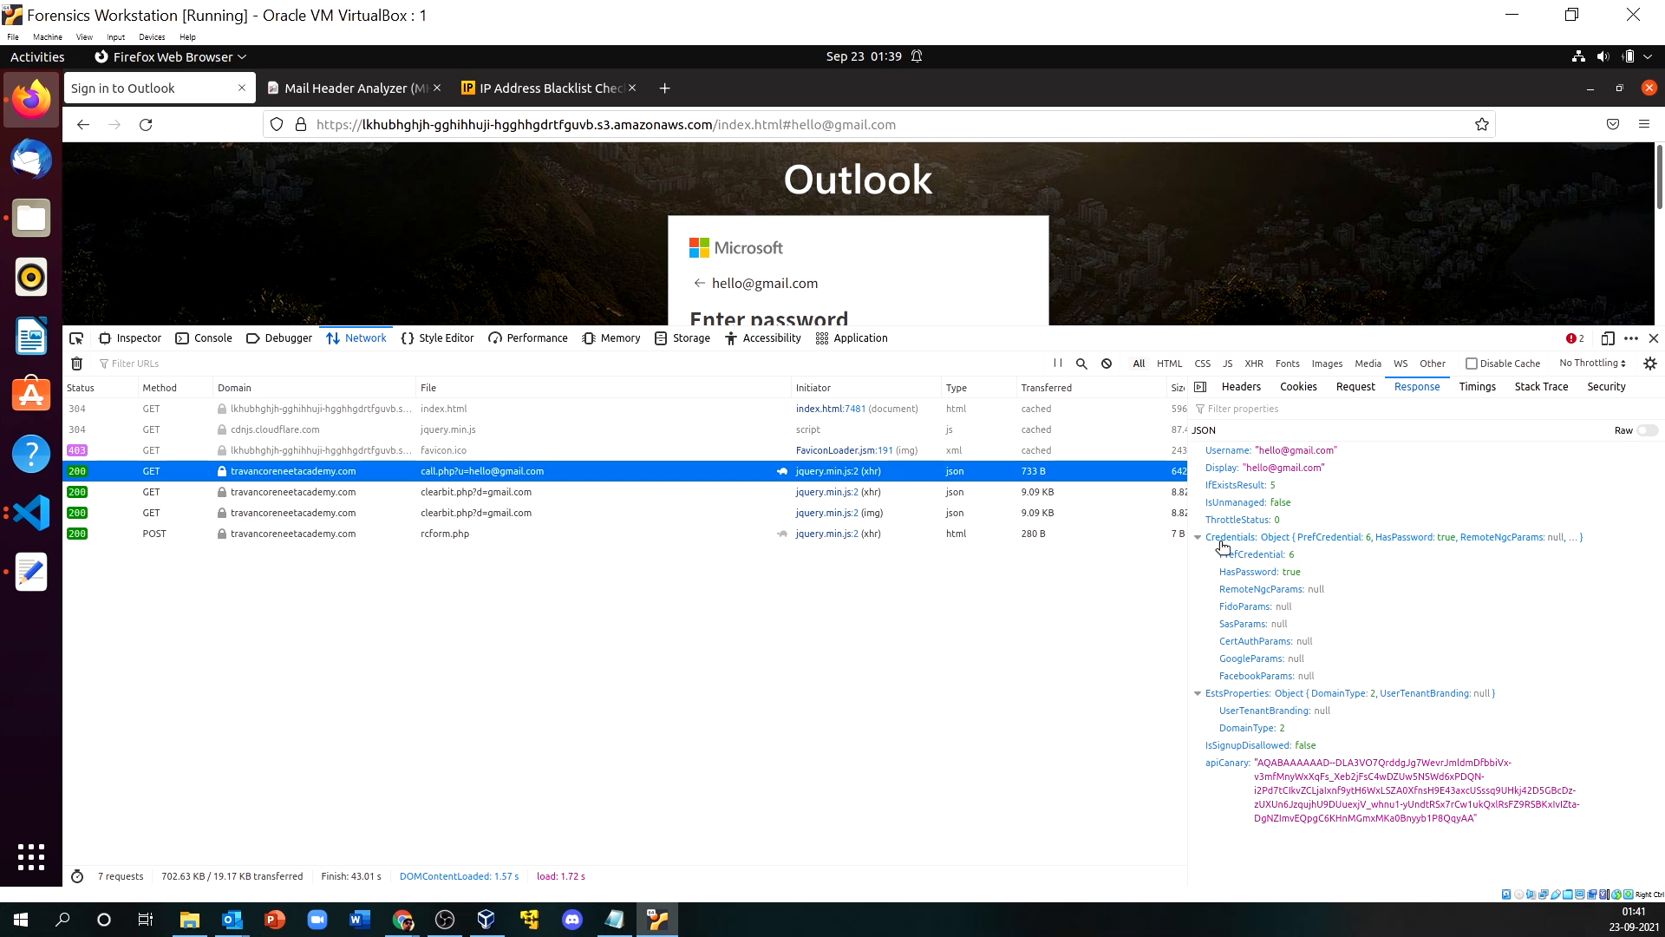
drag(1304, 536, 1571, 538)
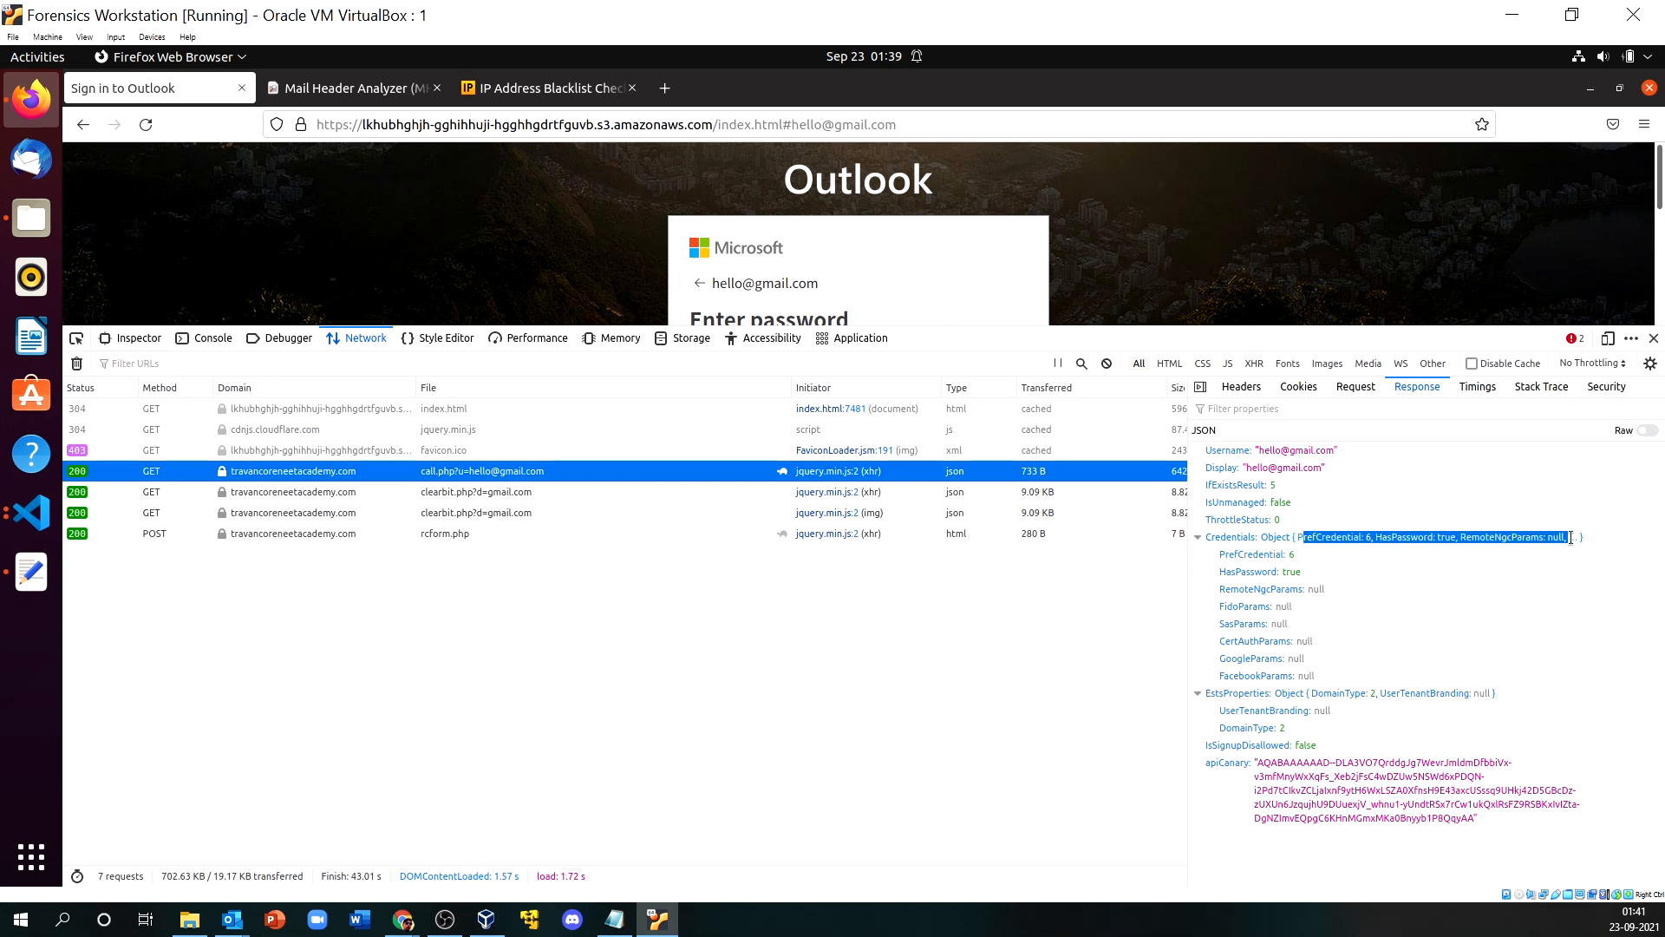
click(1201, 544)
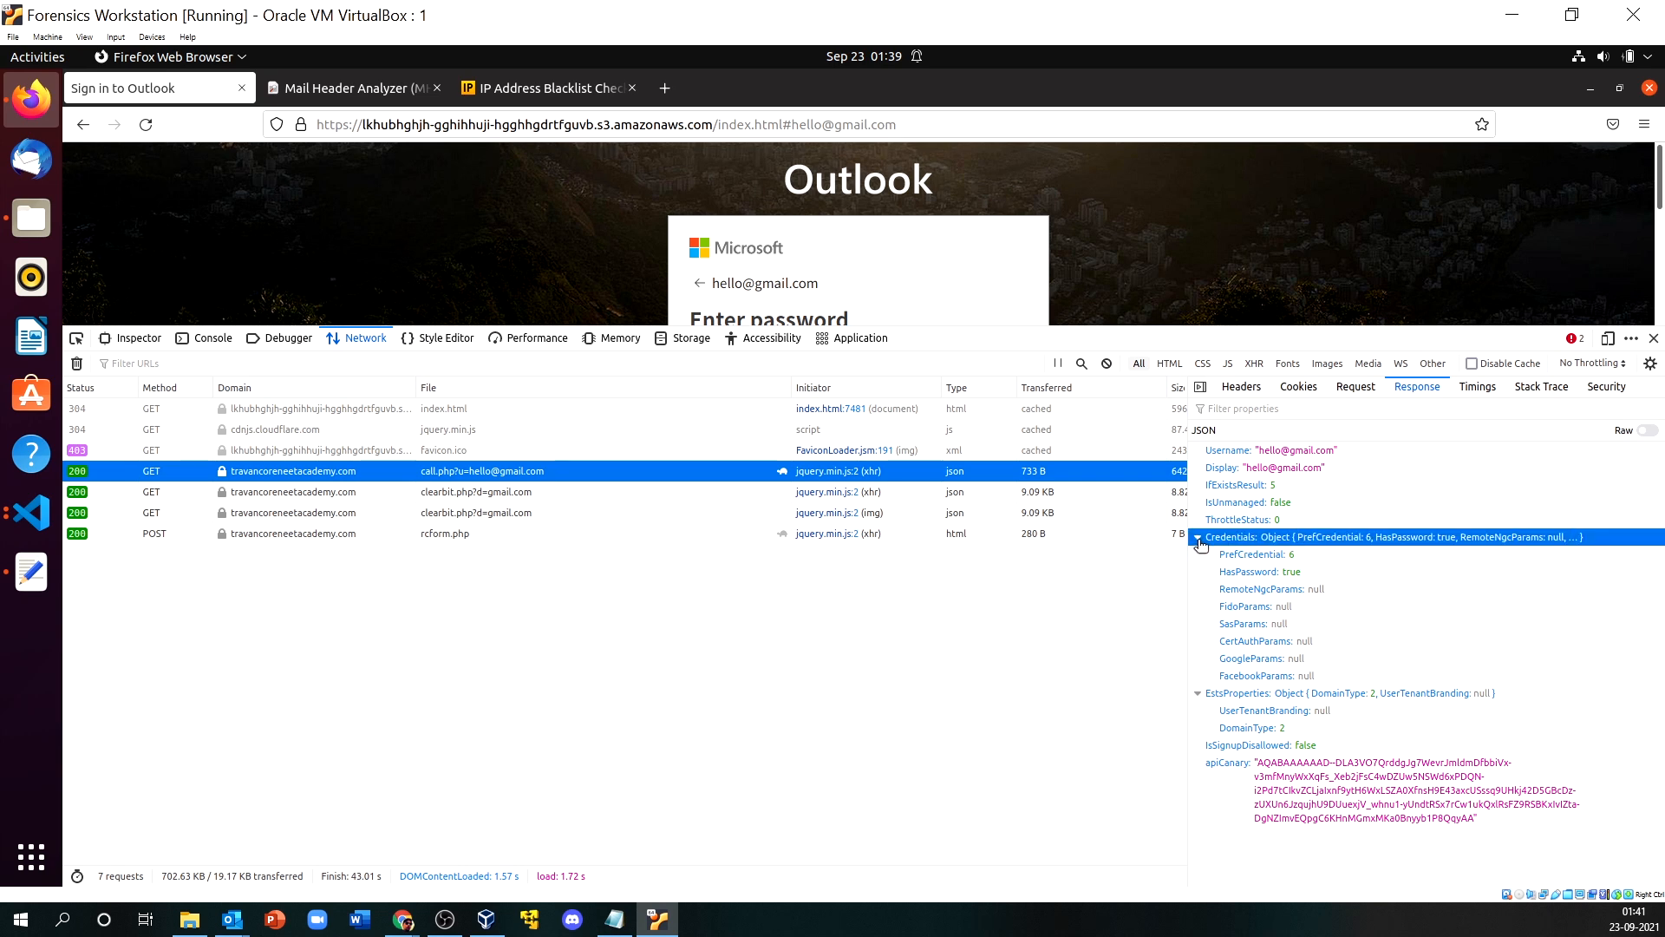
click(1200, 543)
click(1200, 539)
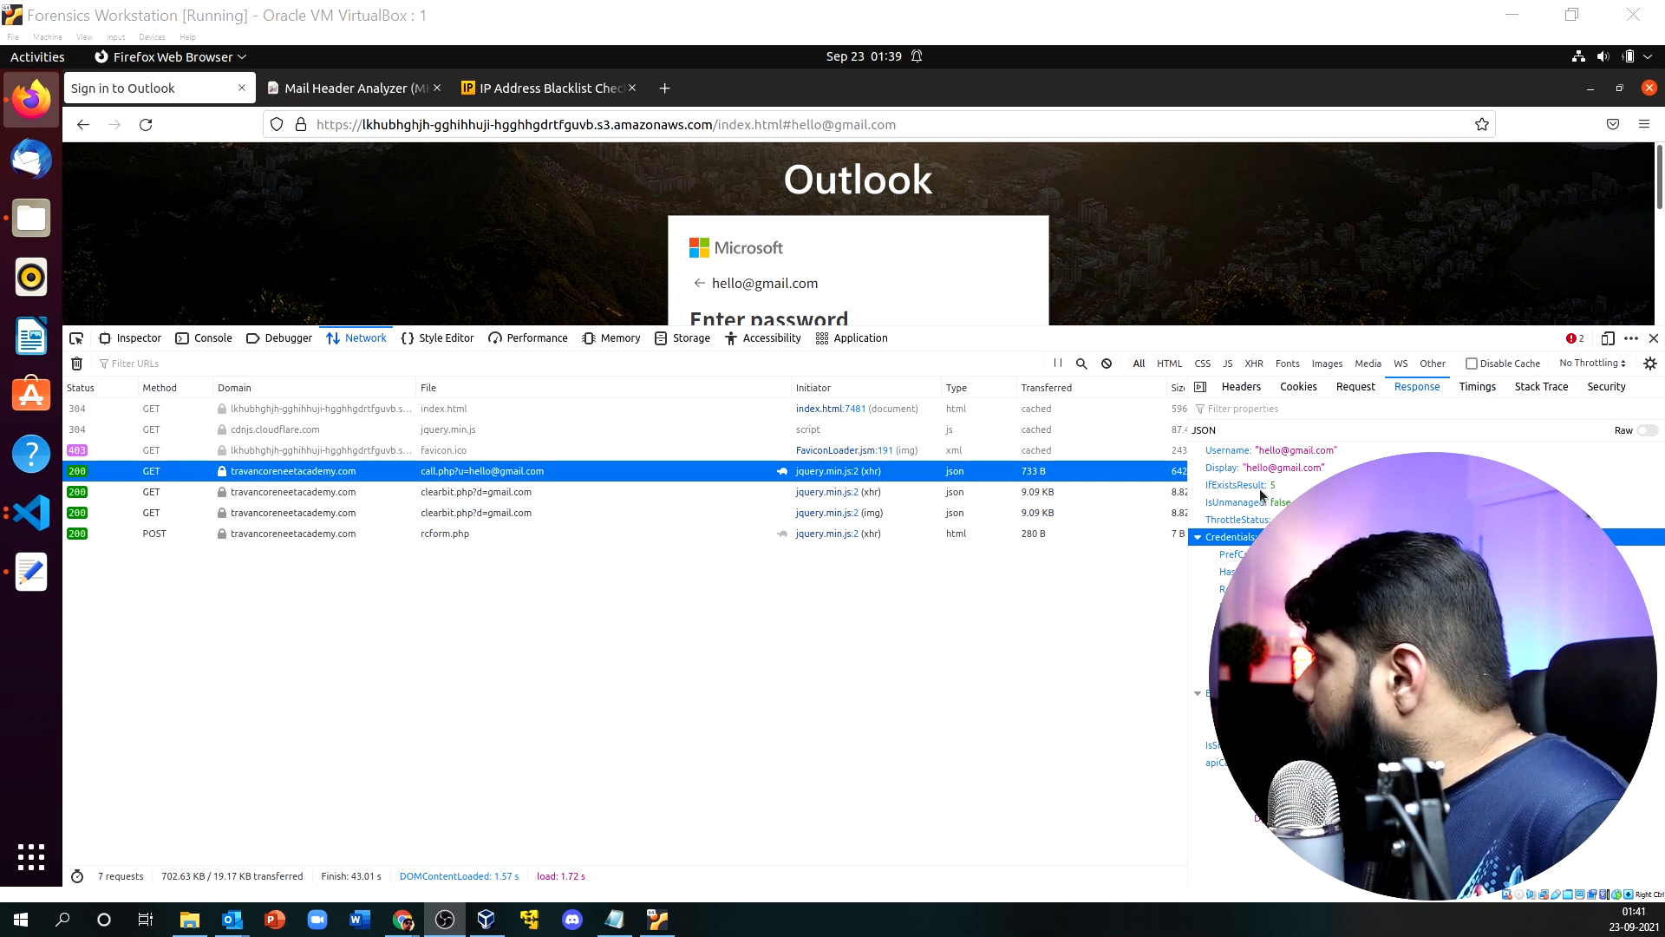
click(1355, 394)
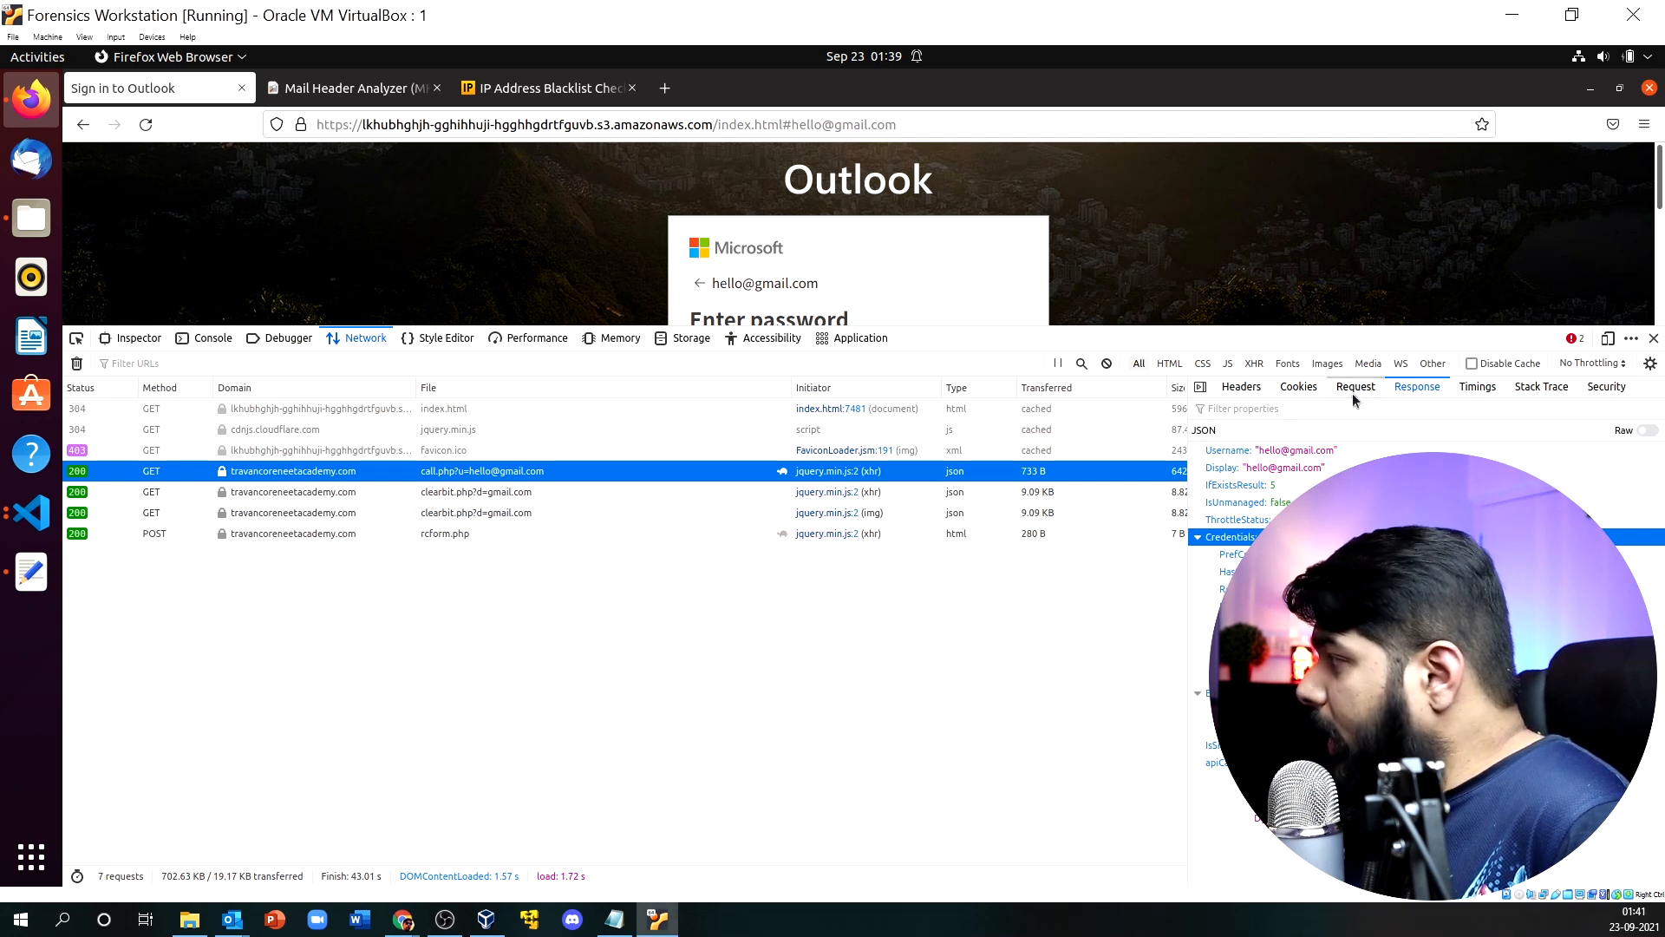
click(1356, 387)
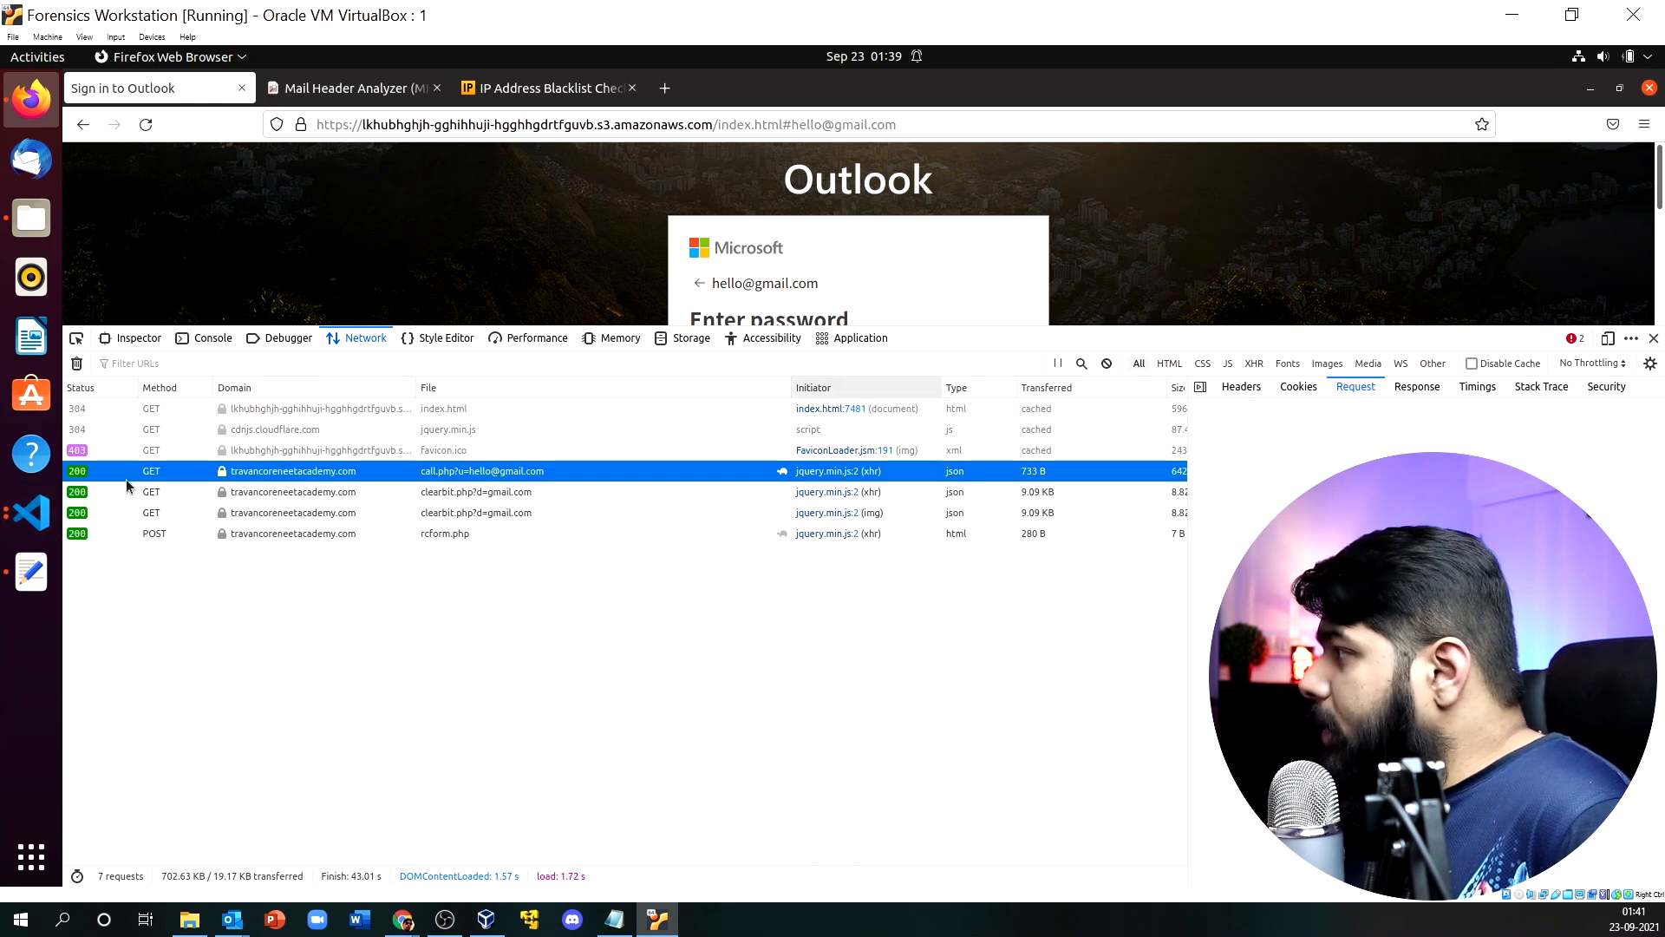
right_click(311, 473)
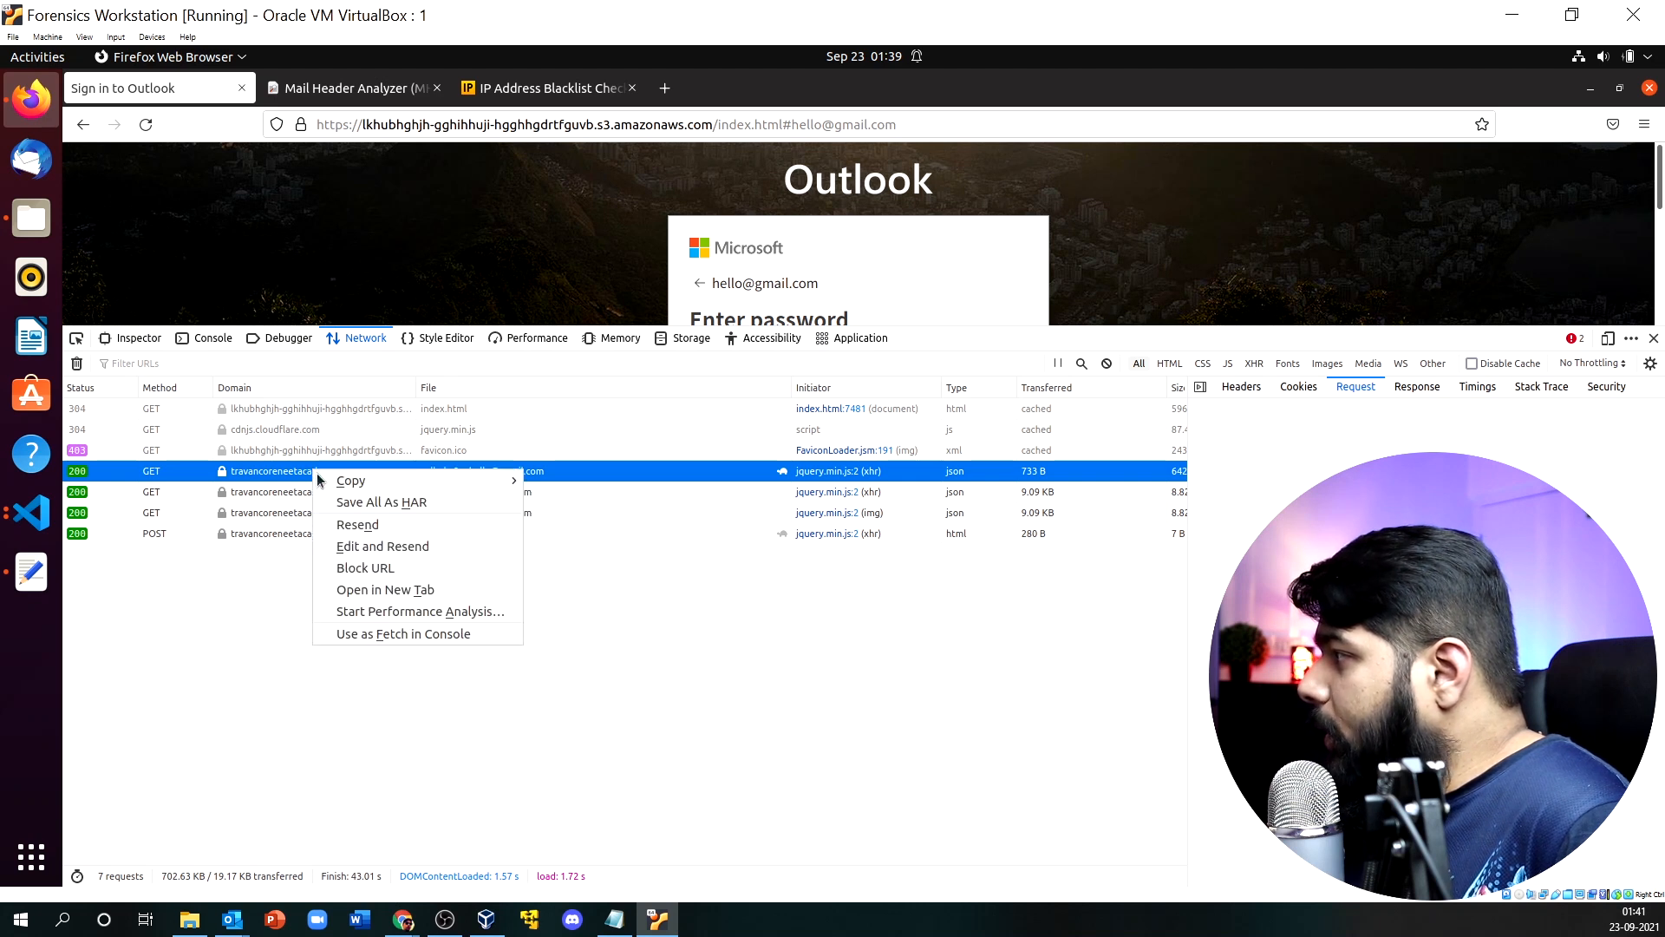
mouse_move(335, 486)
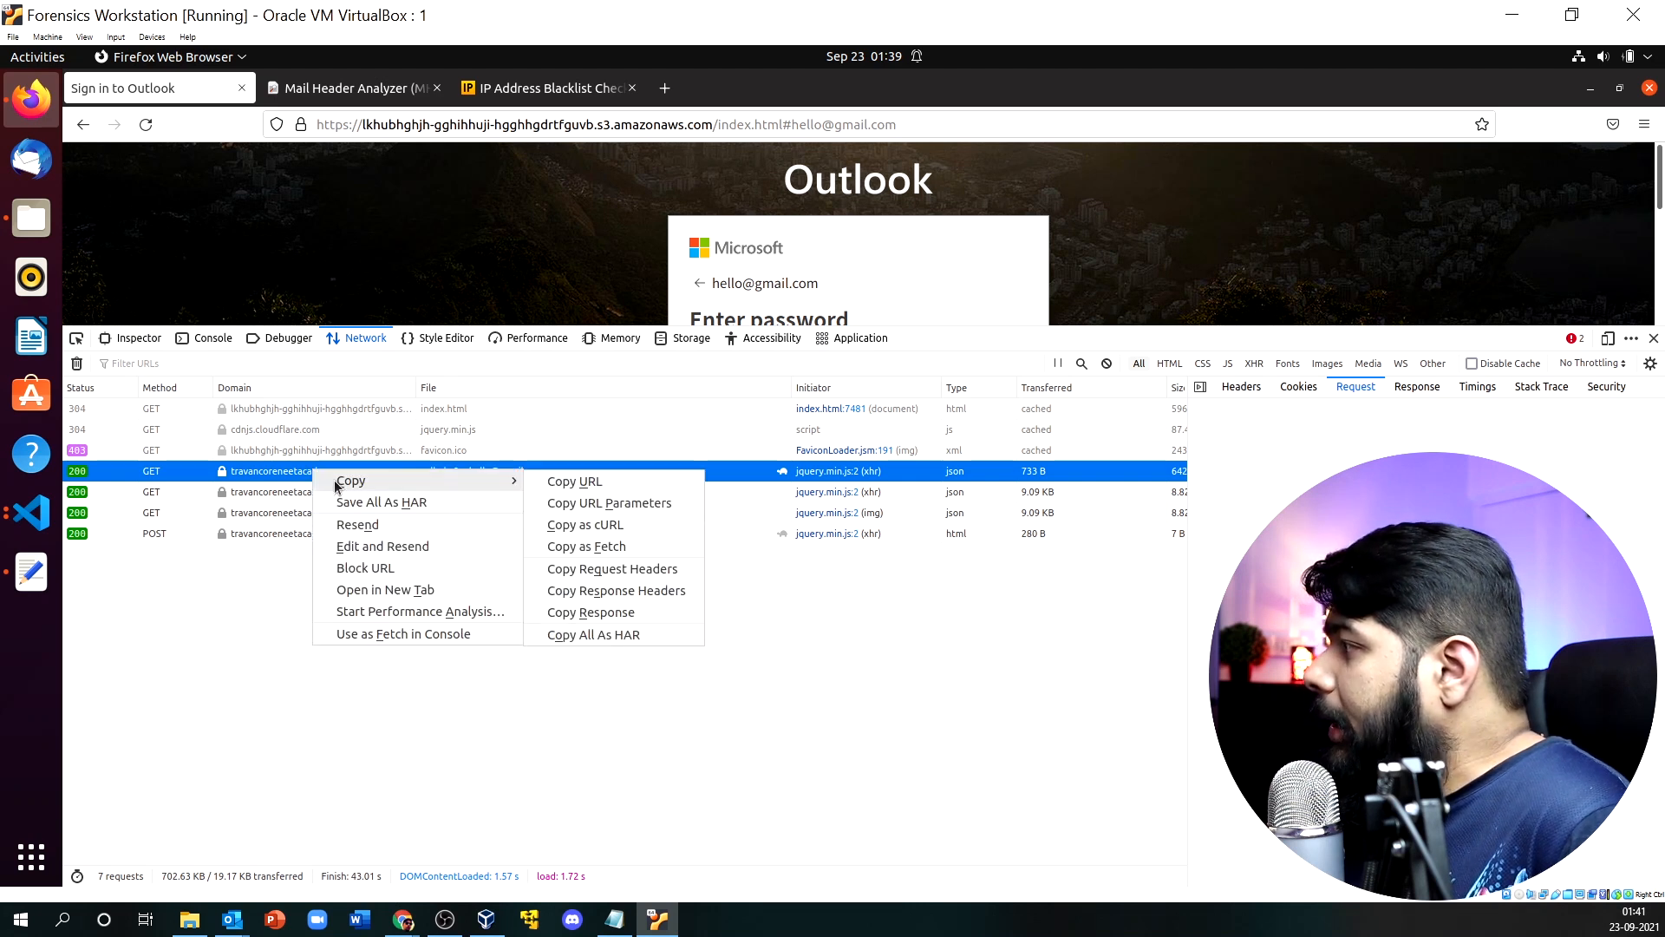
click(563, 484)
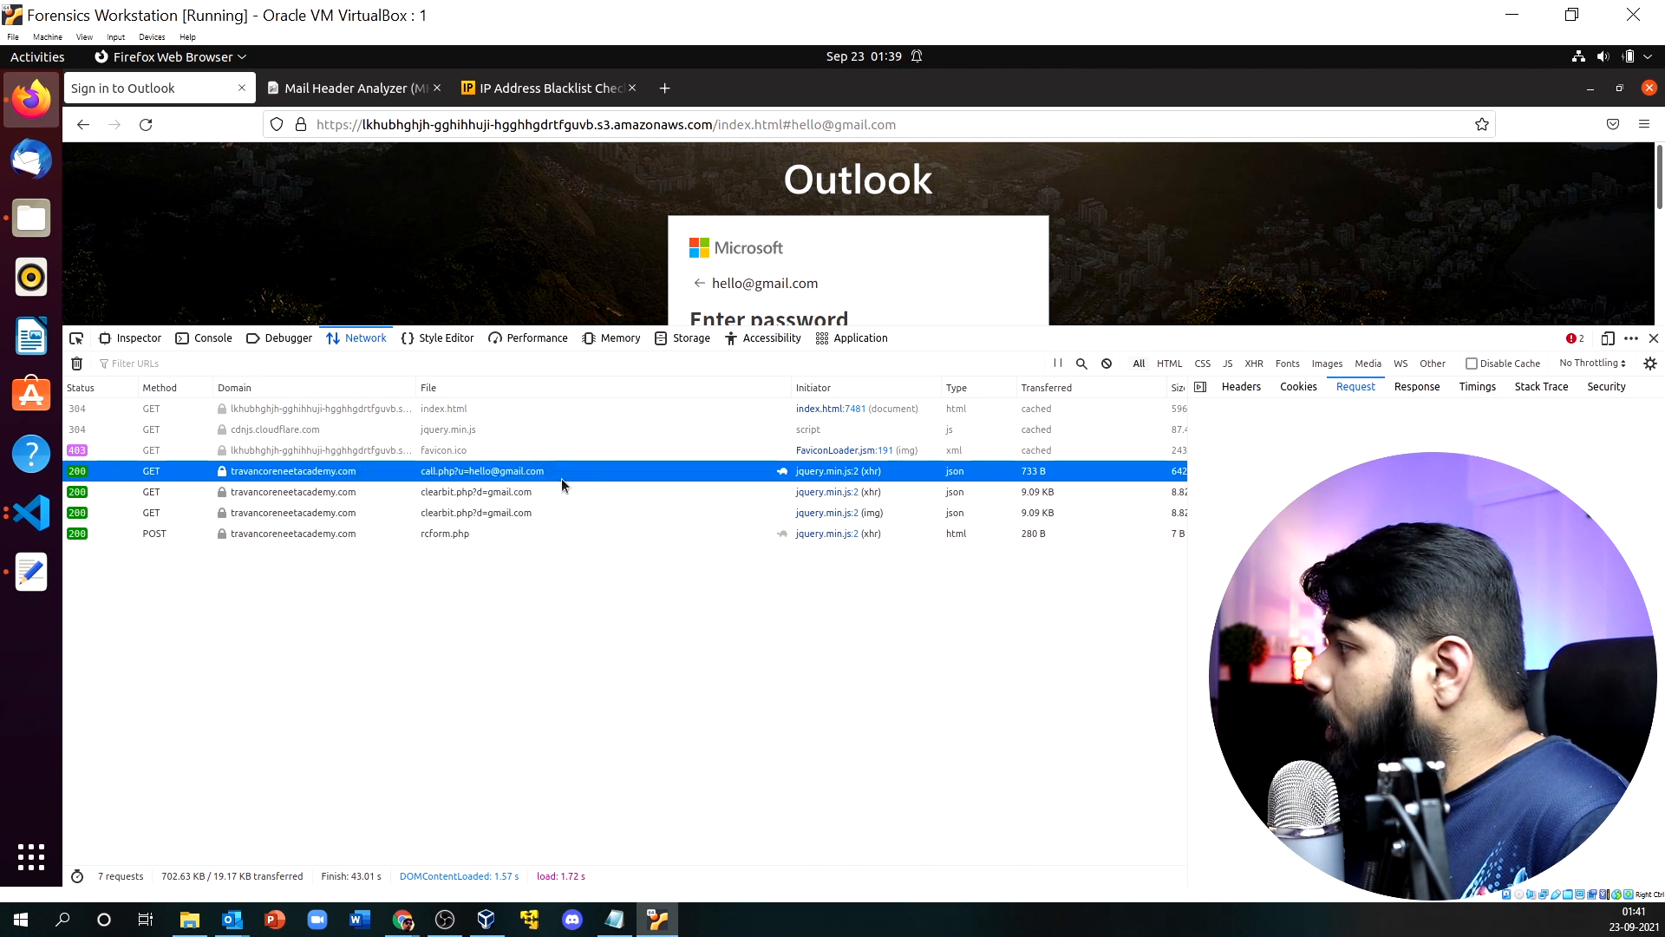
click(668, 97)
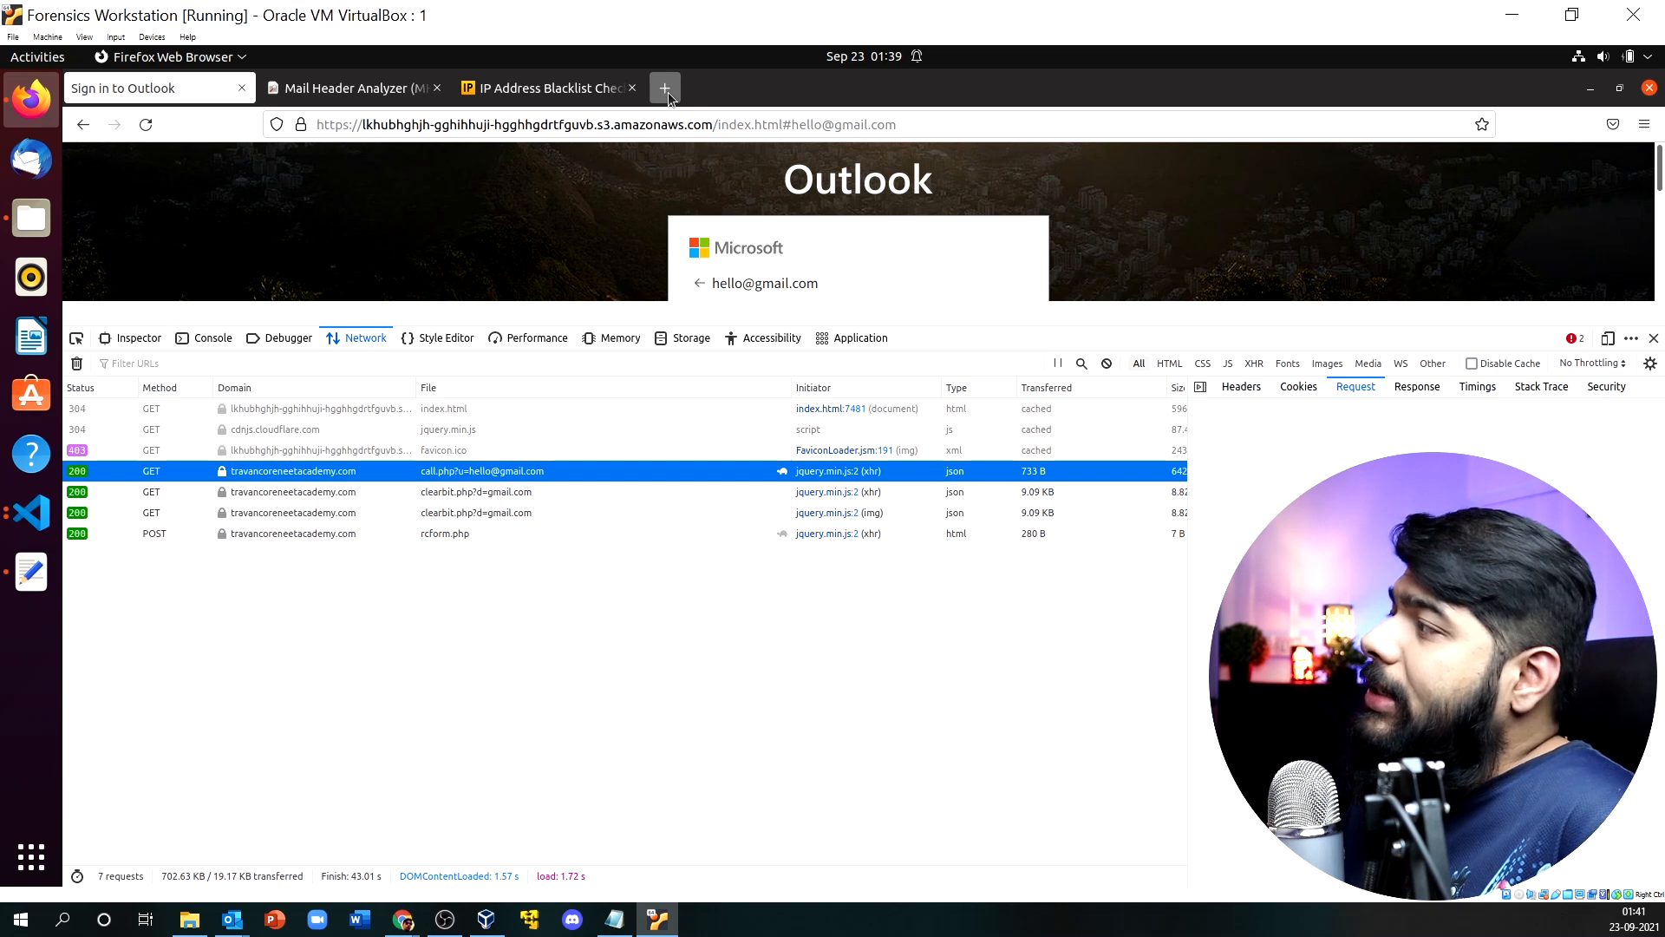
key(ctrl+v)
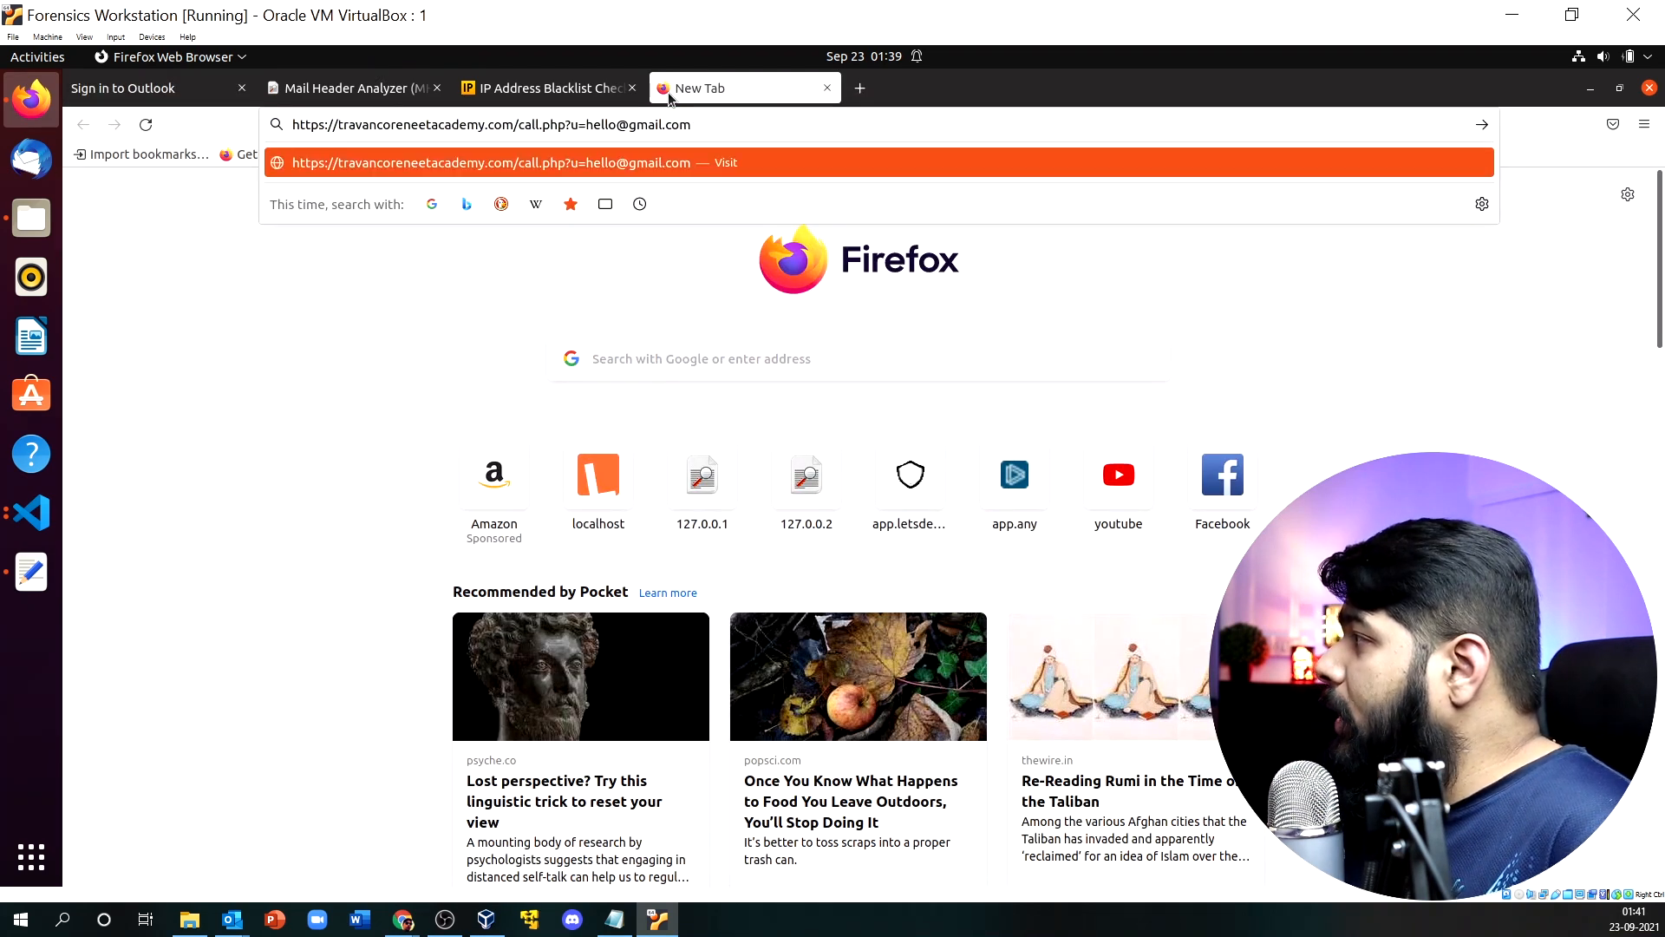
key(BackSpace)
key(BackSpace)
key(BackSpace)
key(BackSpace)
key(BackSpace)
key(BackSpace)
key(BackSpace)
key(BackSpace)
key(BackSpace)
key(BackSpace)
key(BackSpace)
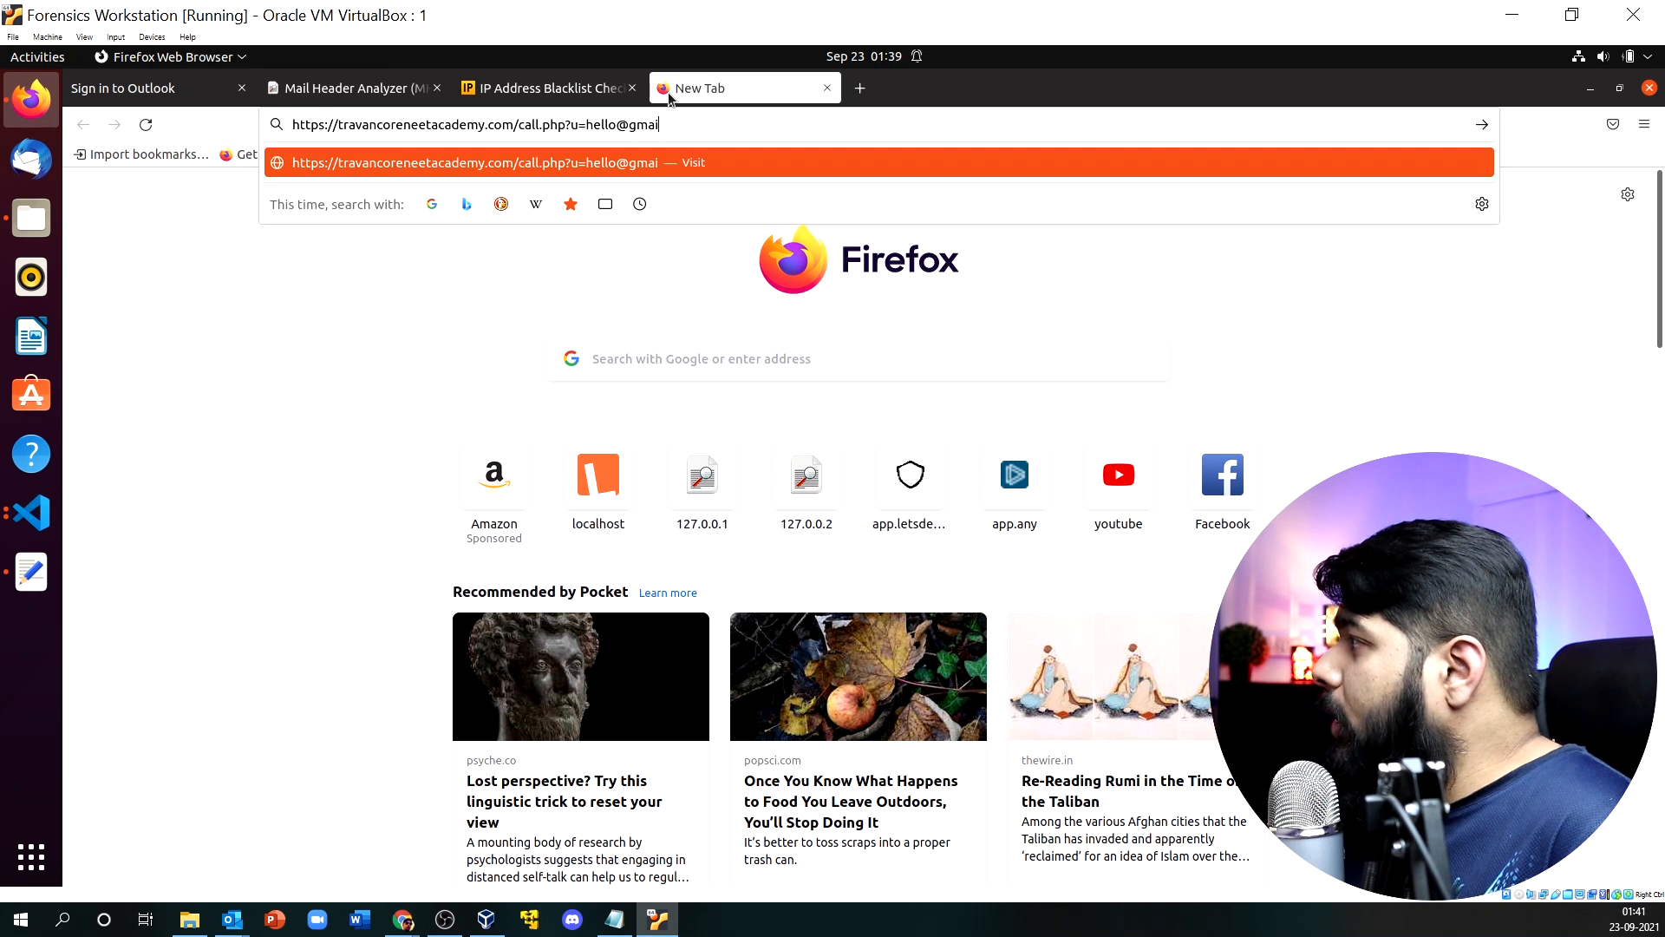
key(BackSpace)
key(BackSpace)
key(BackSpace)
key(BackSpace)
key(BackSpace)
key(BackSpace)
key(BackSpace)
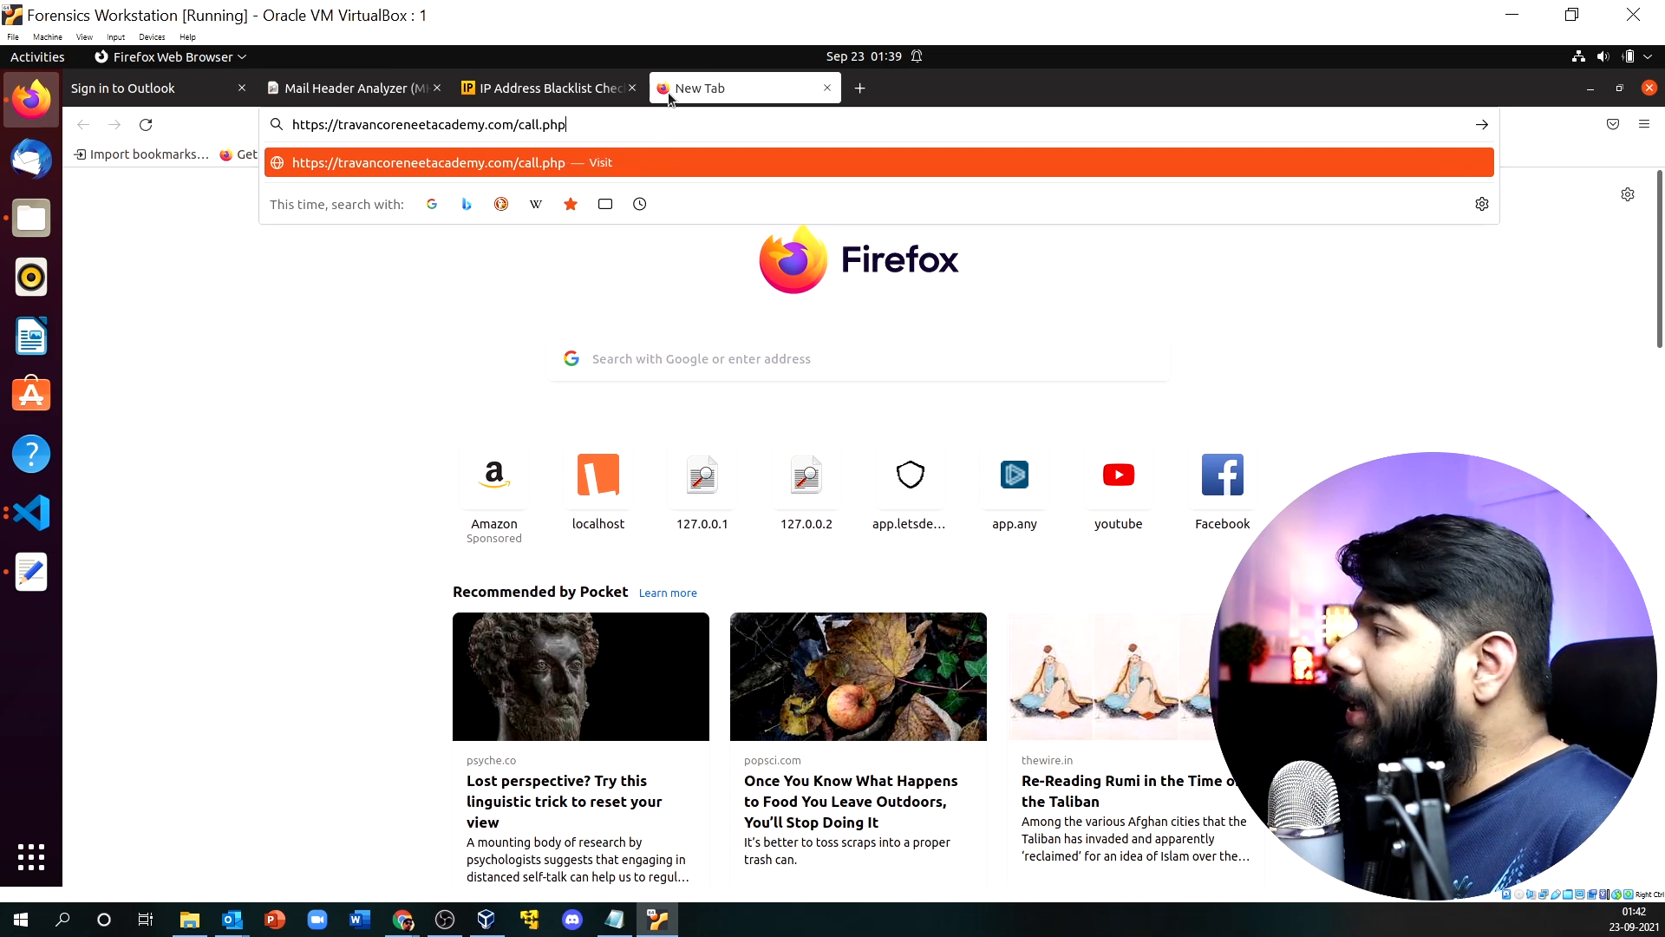
key(Return)
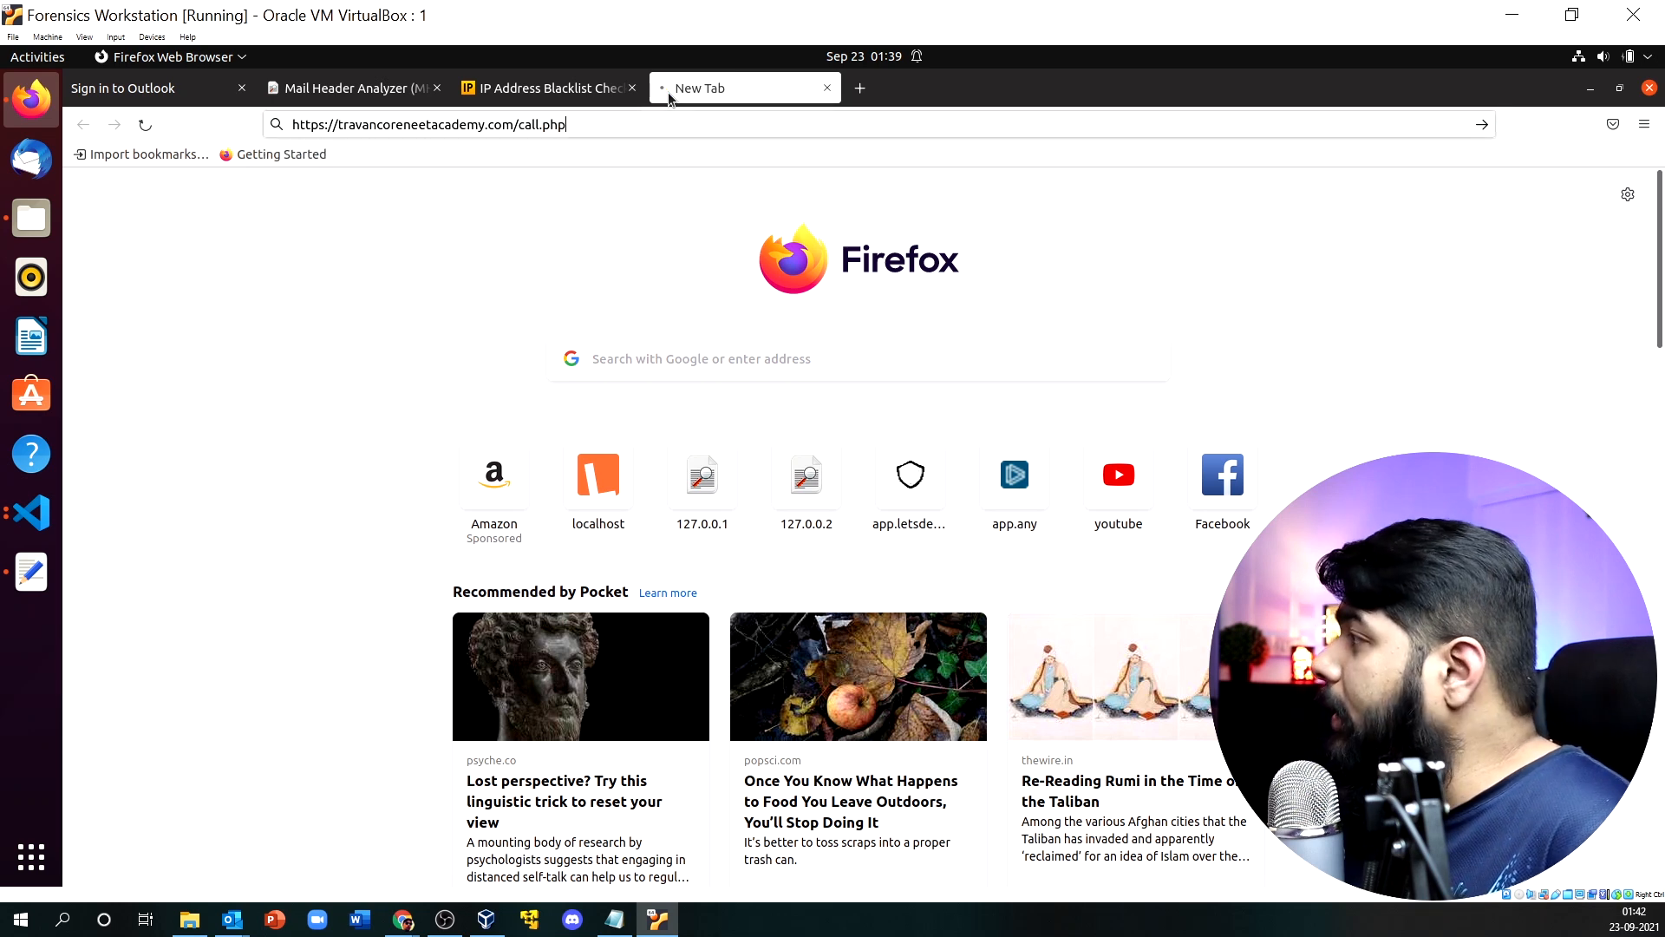
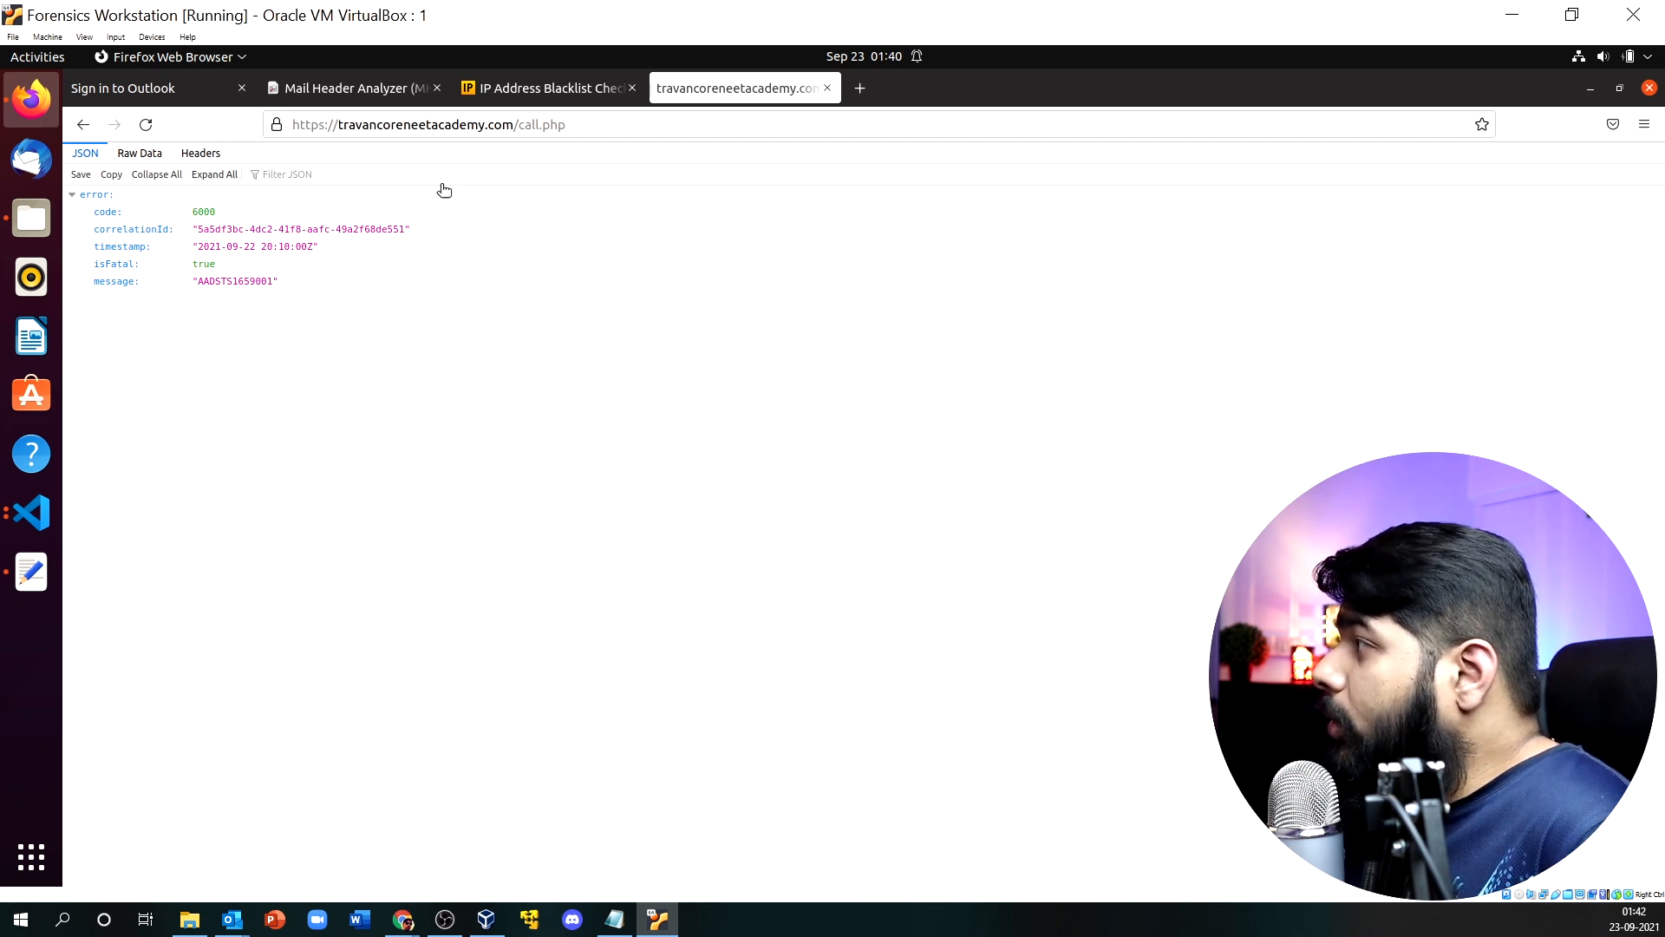
click(574, 124)
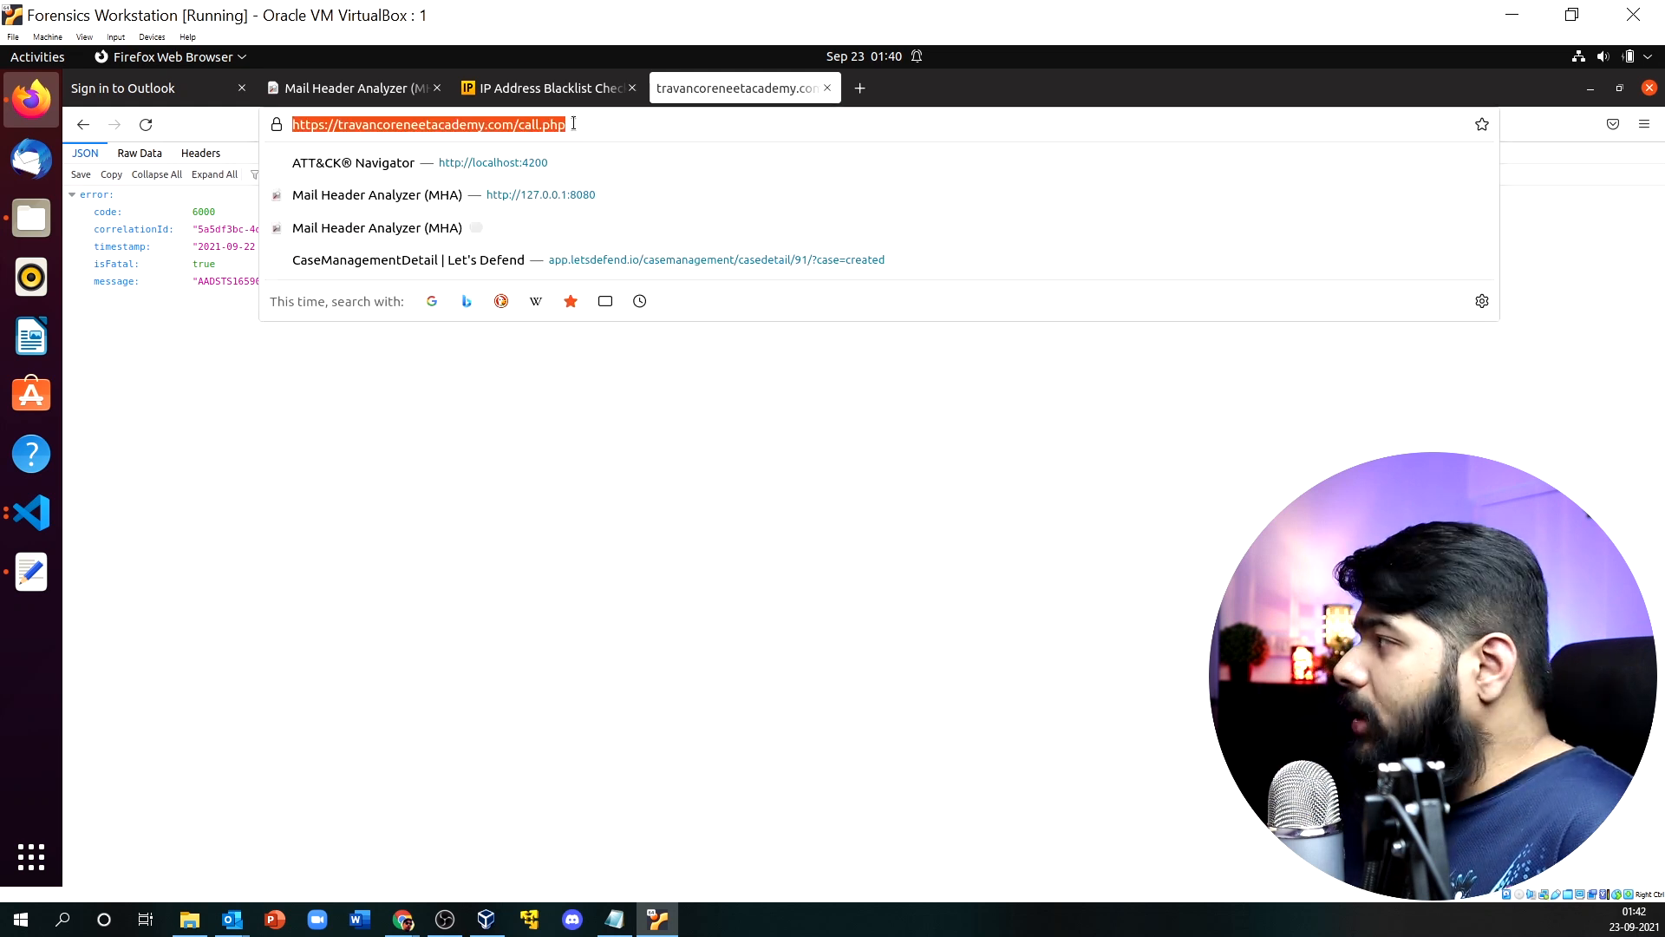
click(573, 124)
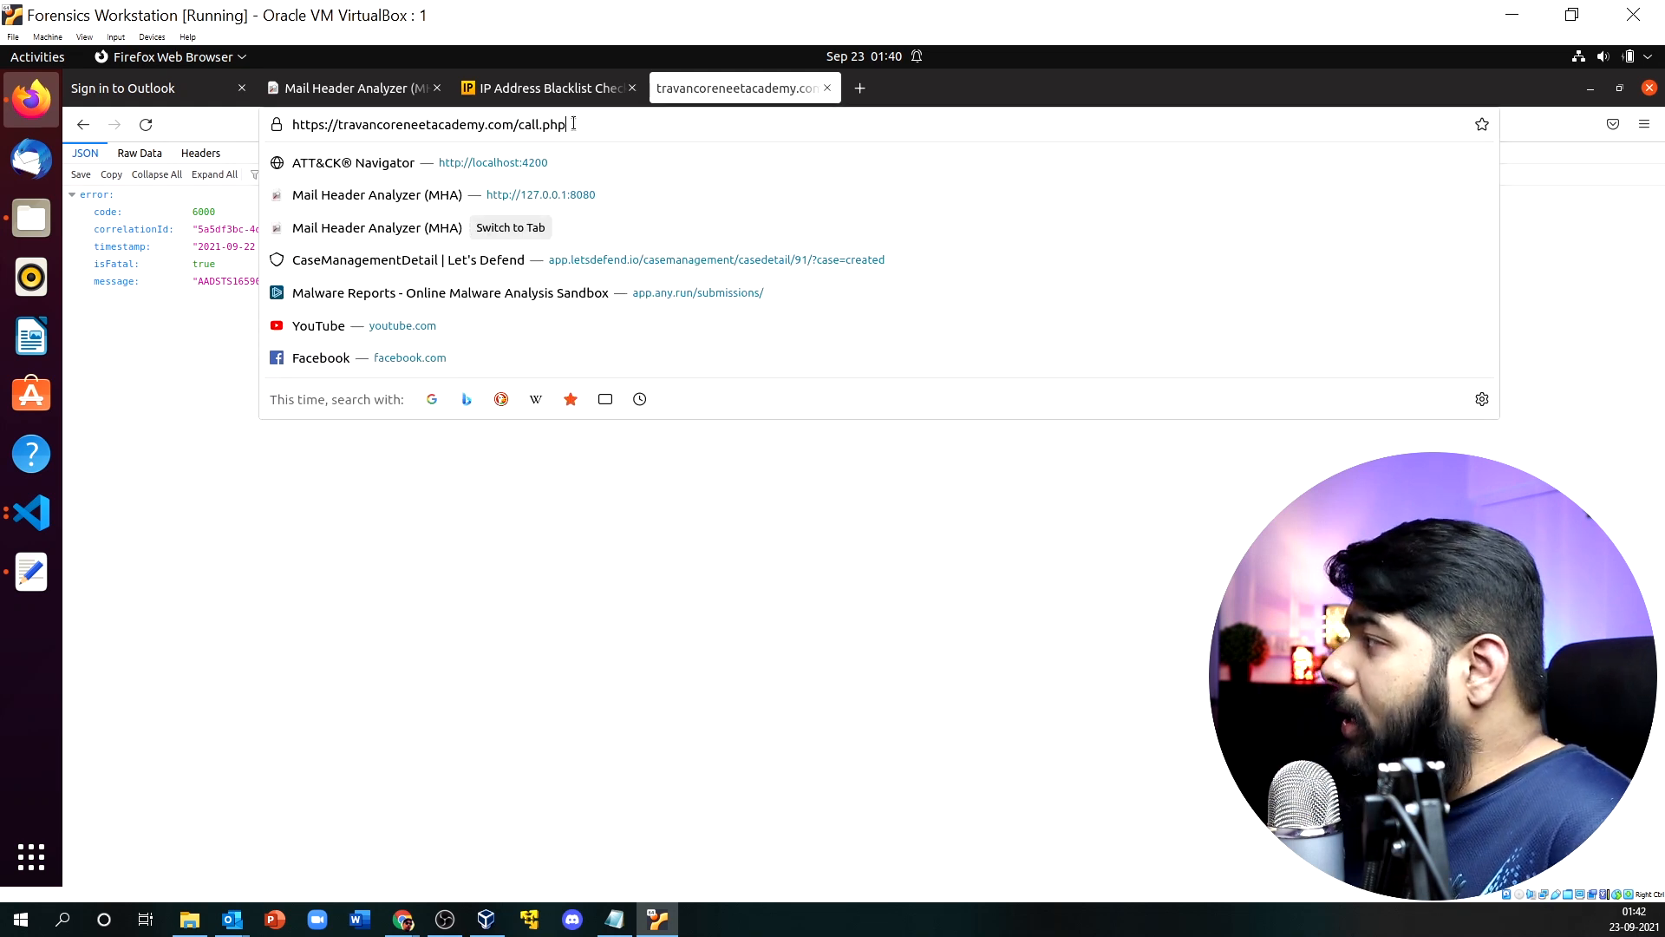
key(BackSpace)
key(BackSpace)
key(BackSpace)
key(BackSpace)
key(BackSpace)
key(BackSpace)
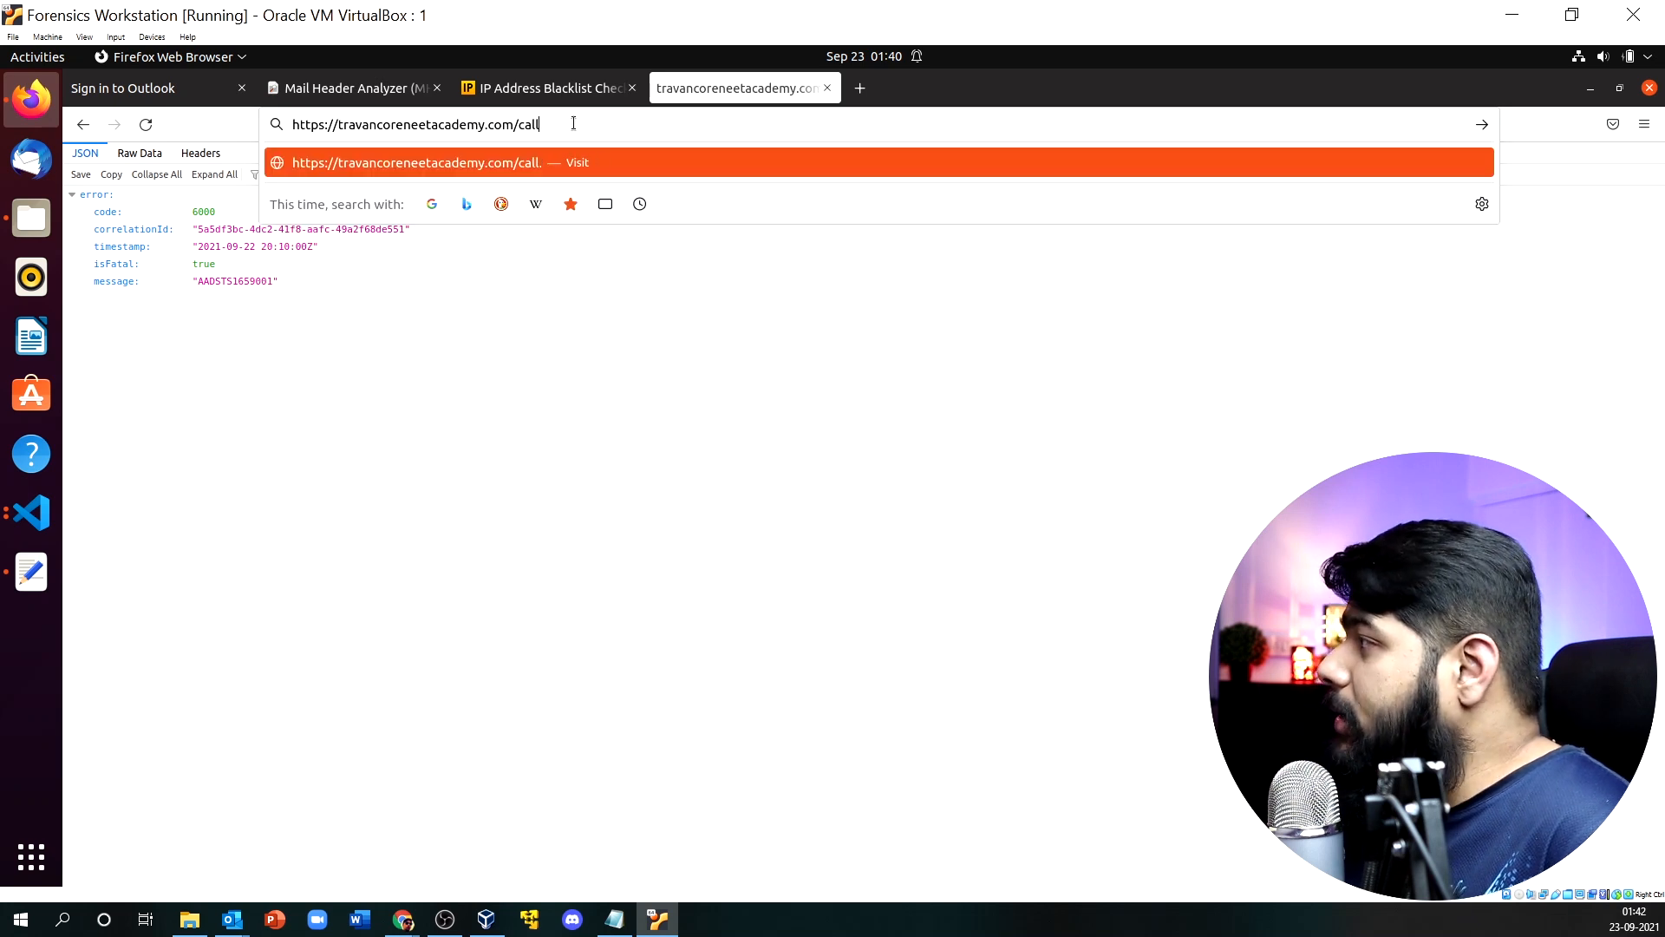
key(BackSpace)
key(BackSpace)
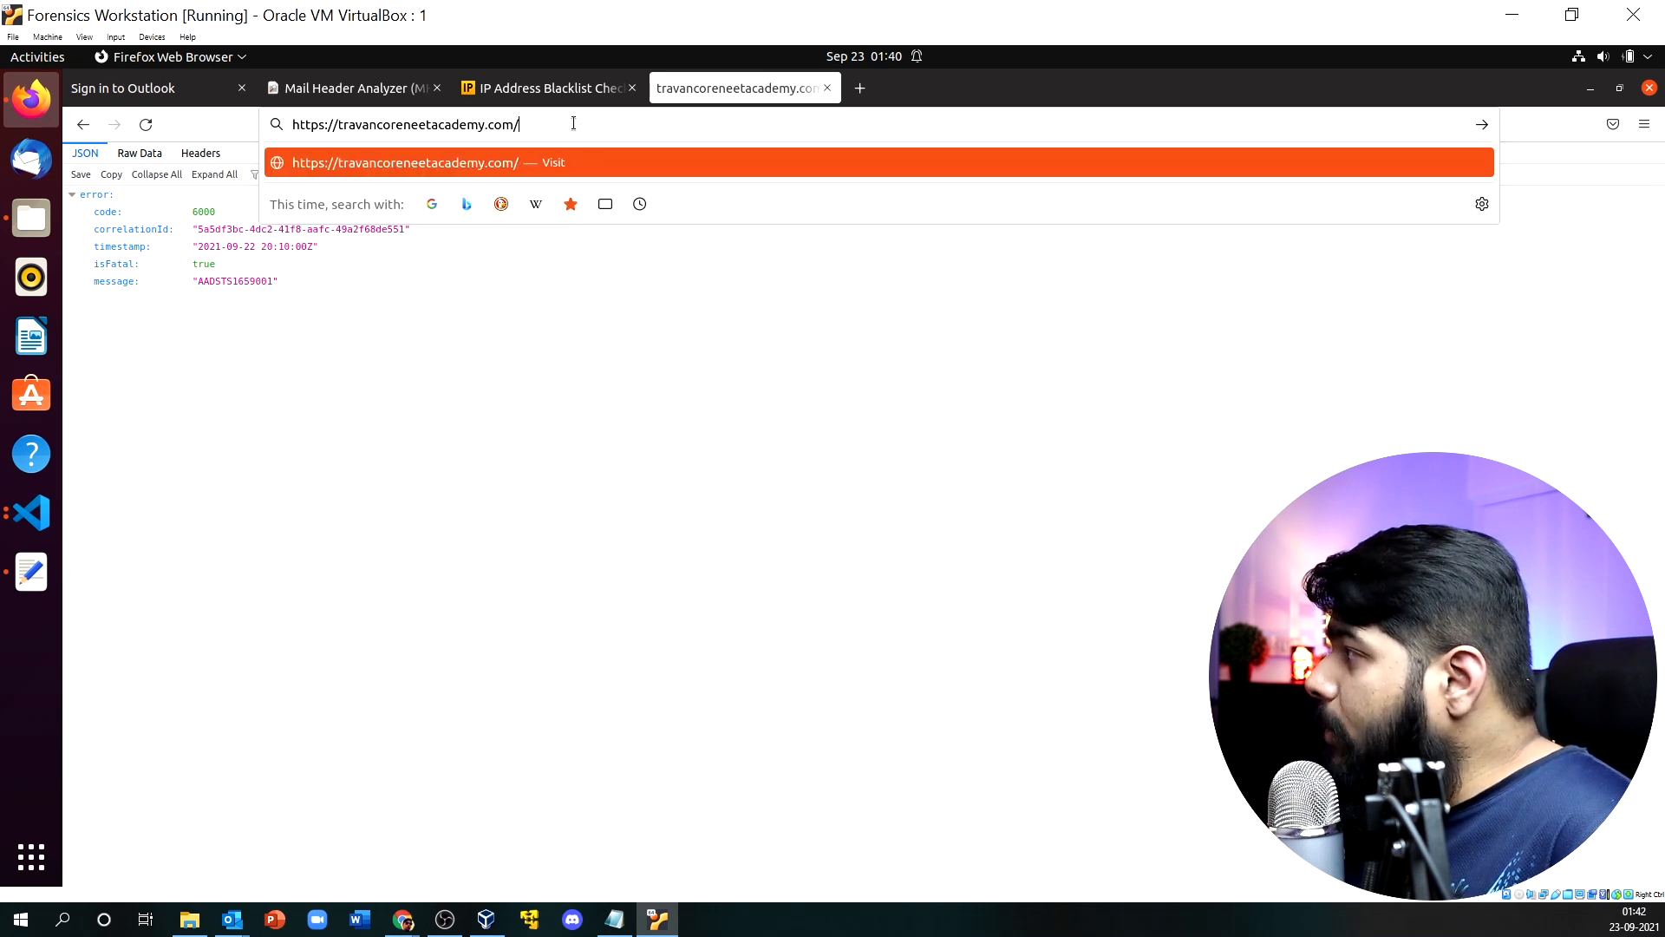
key(Return)
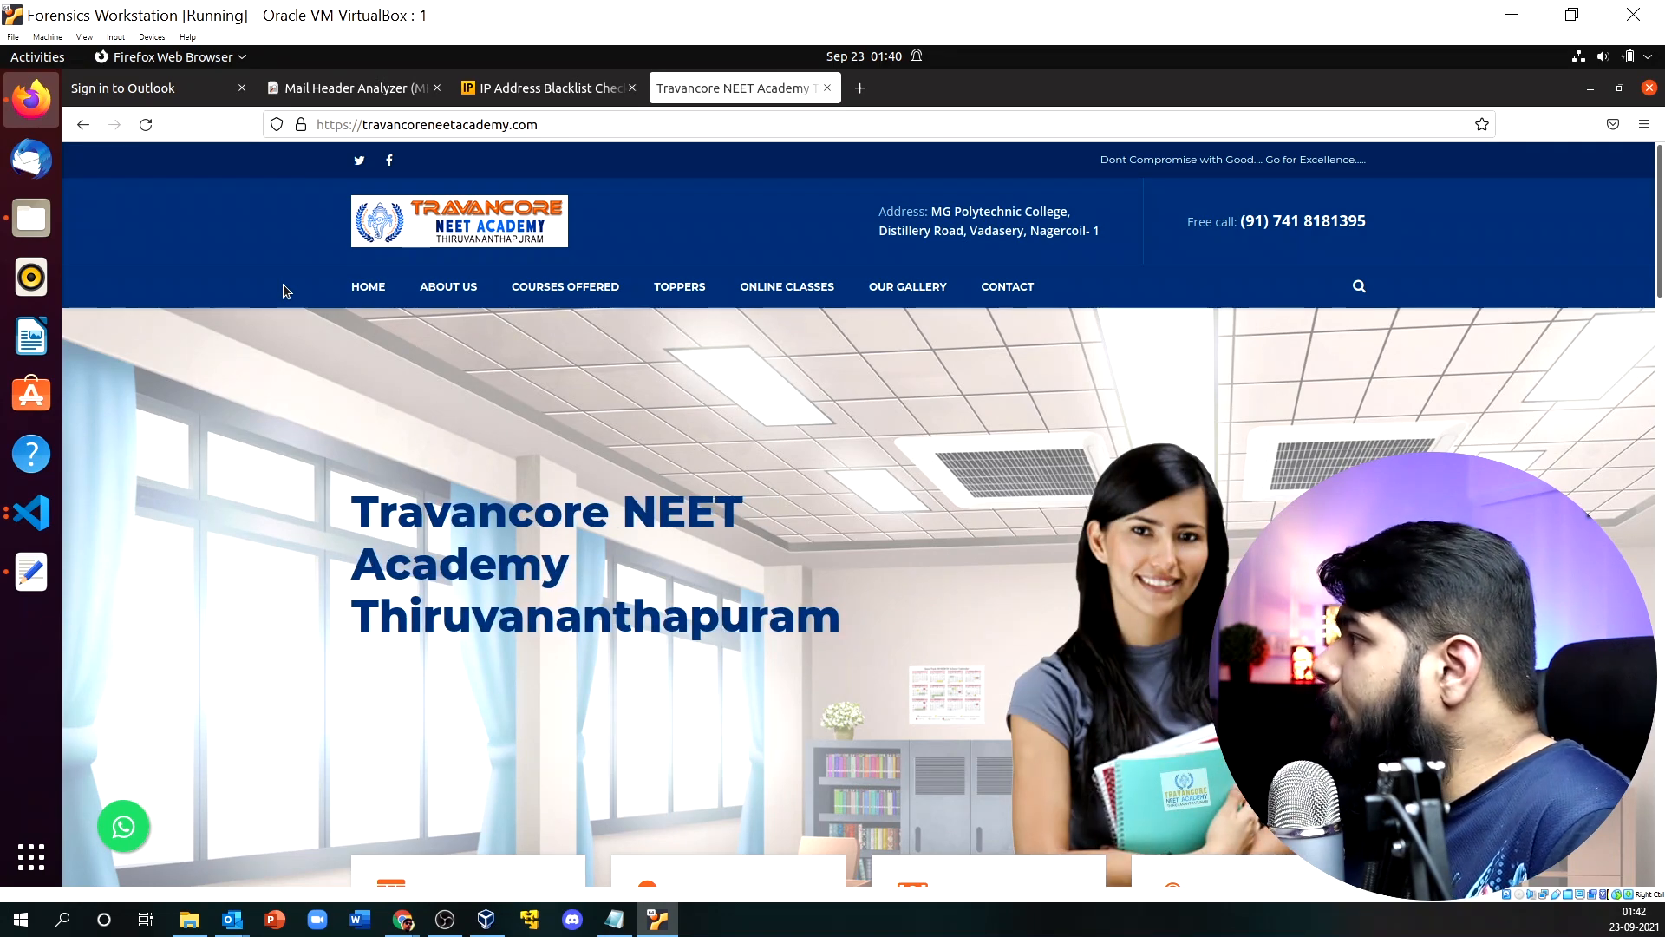
scroll(324, 340, down, 6)
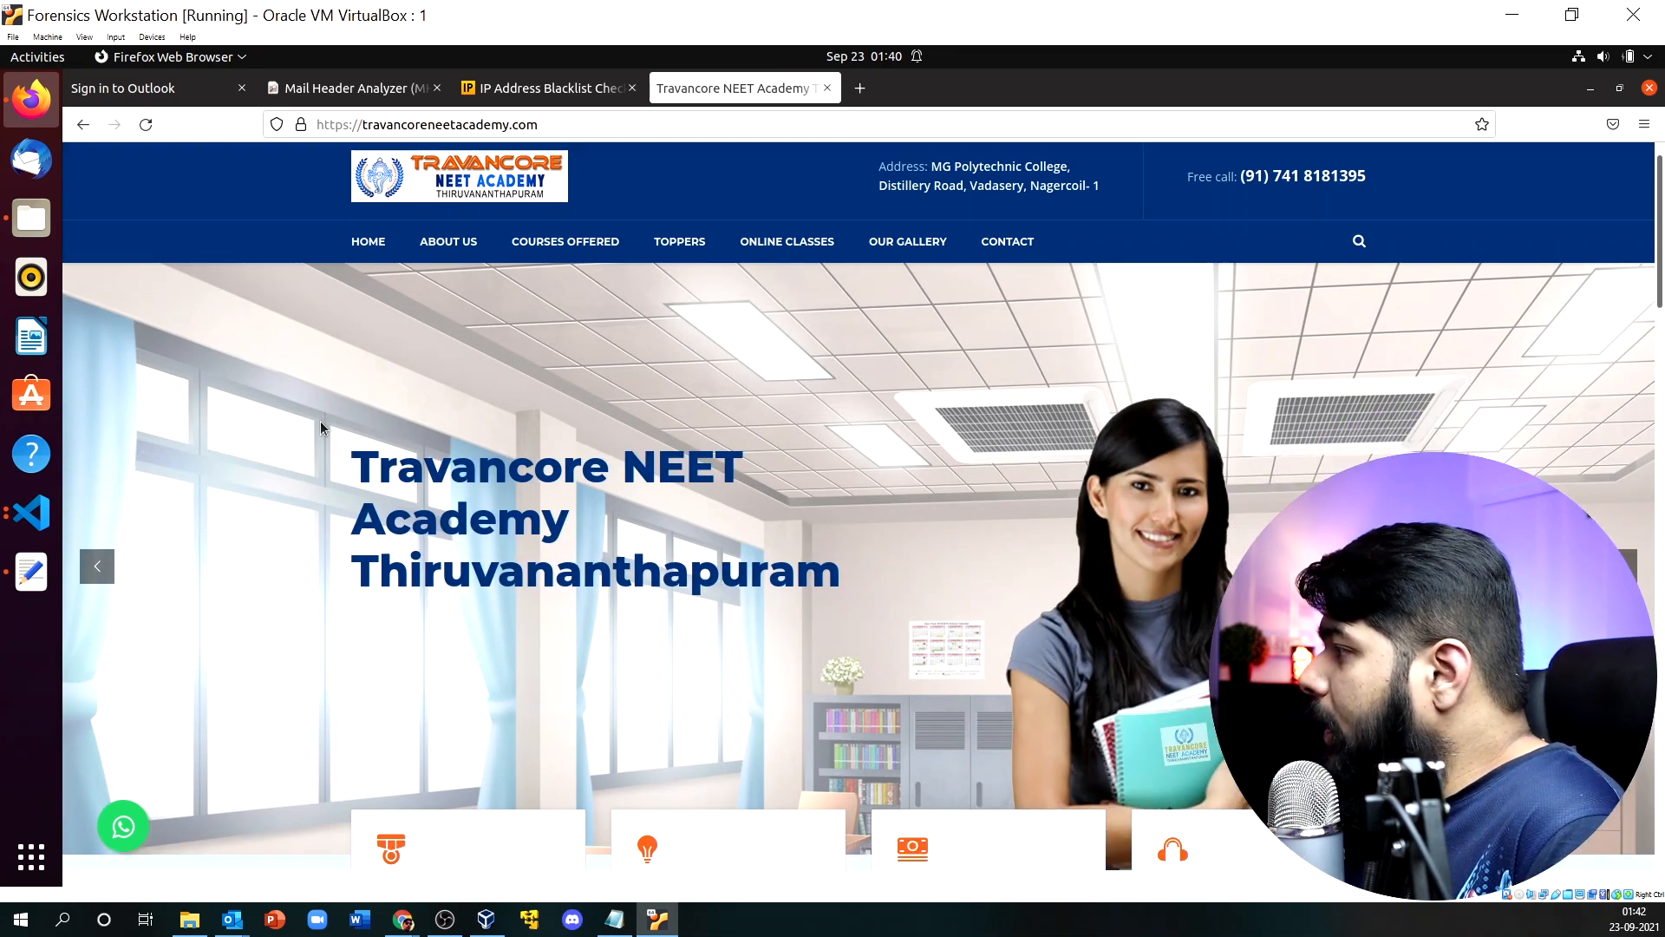
Look over the academy home page down to its footer, test the footer's Facebook link, and return to the original page's beginning.
scroll(293, 524, down, 10)
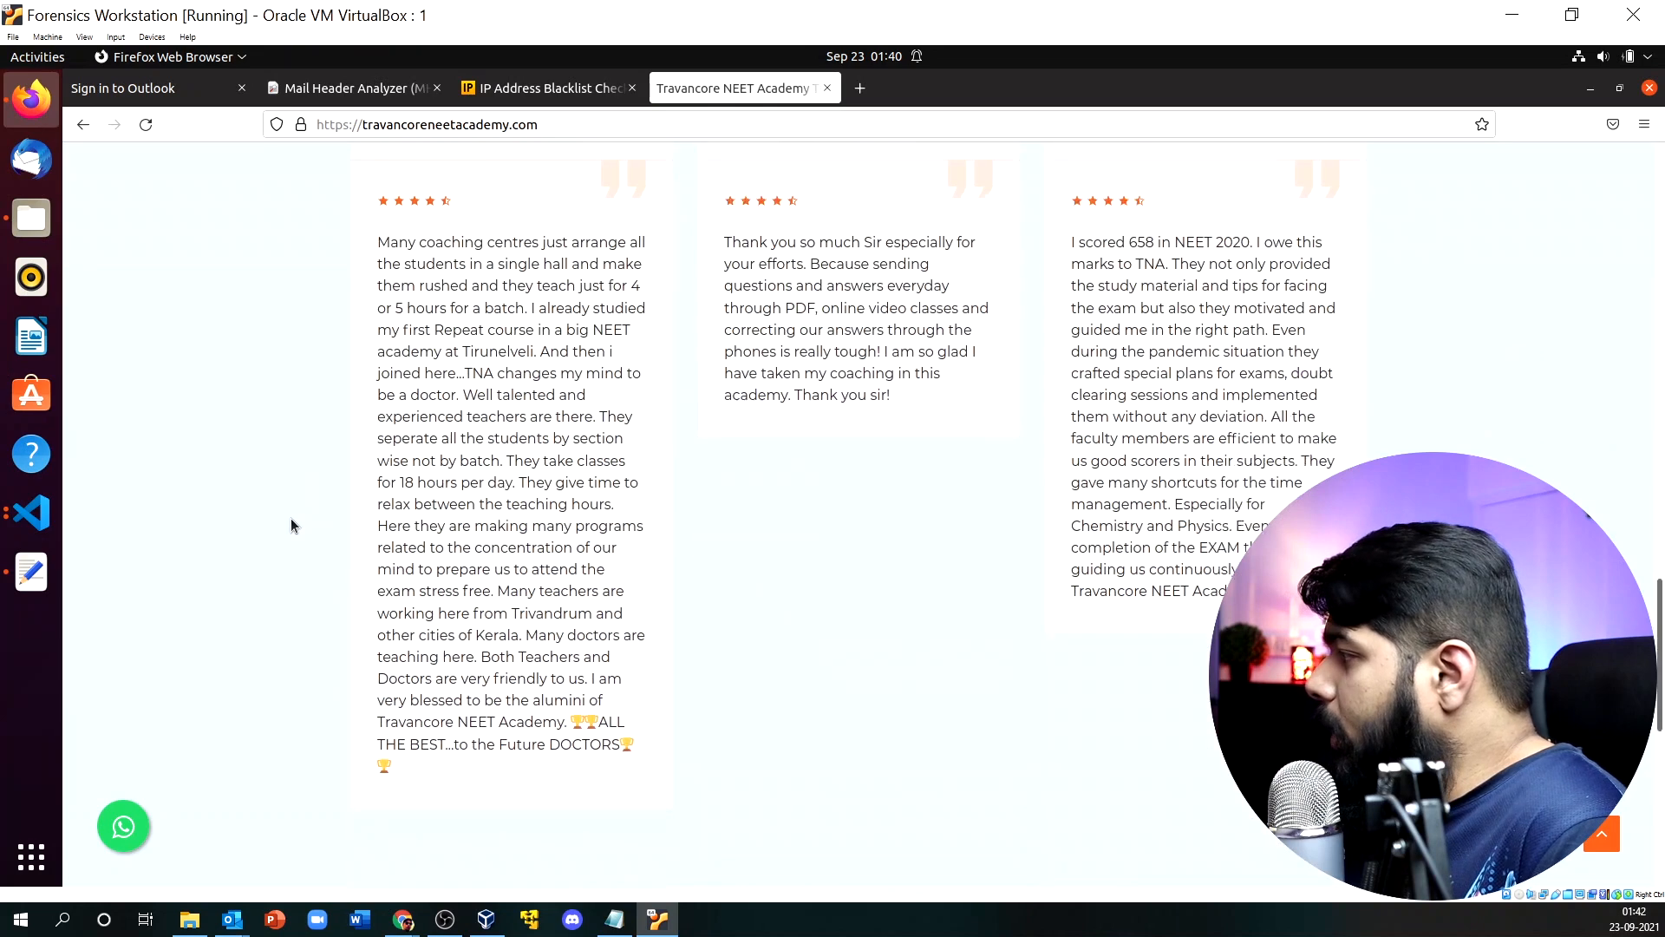
scroll(293, 524, down, 7)
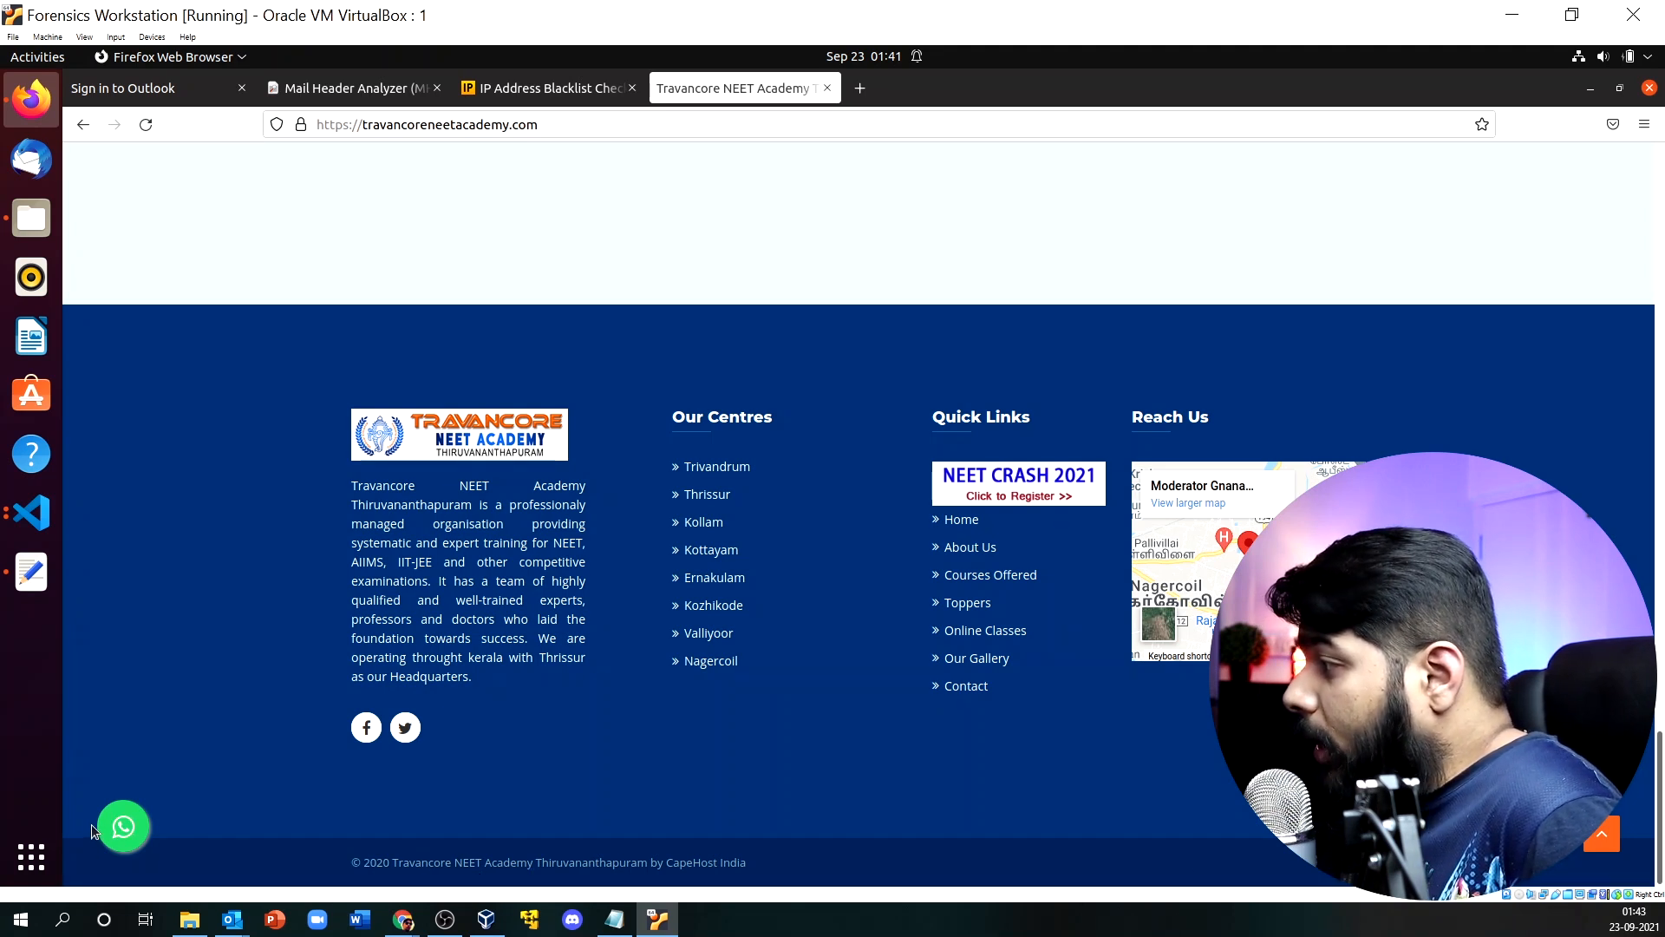
click(365, 734)
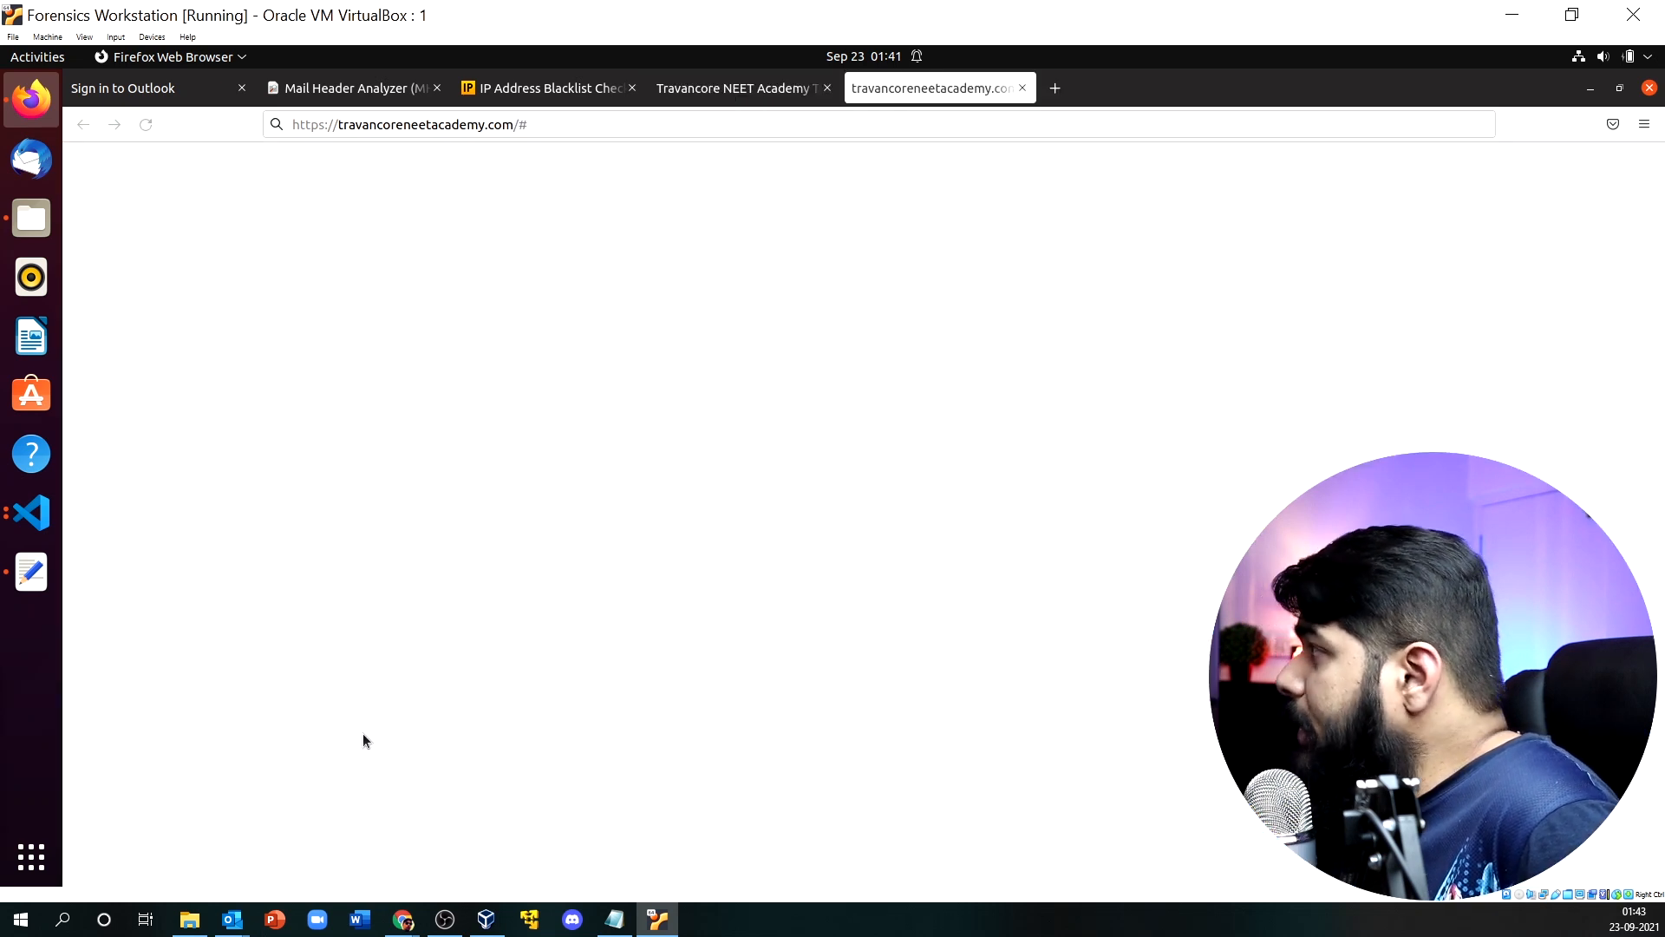
click(737, 90)
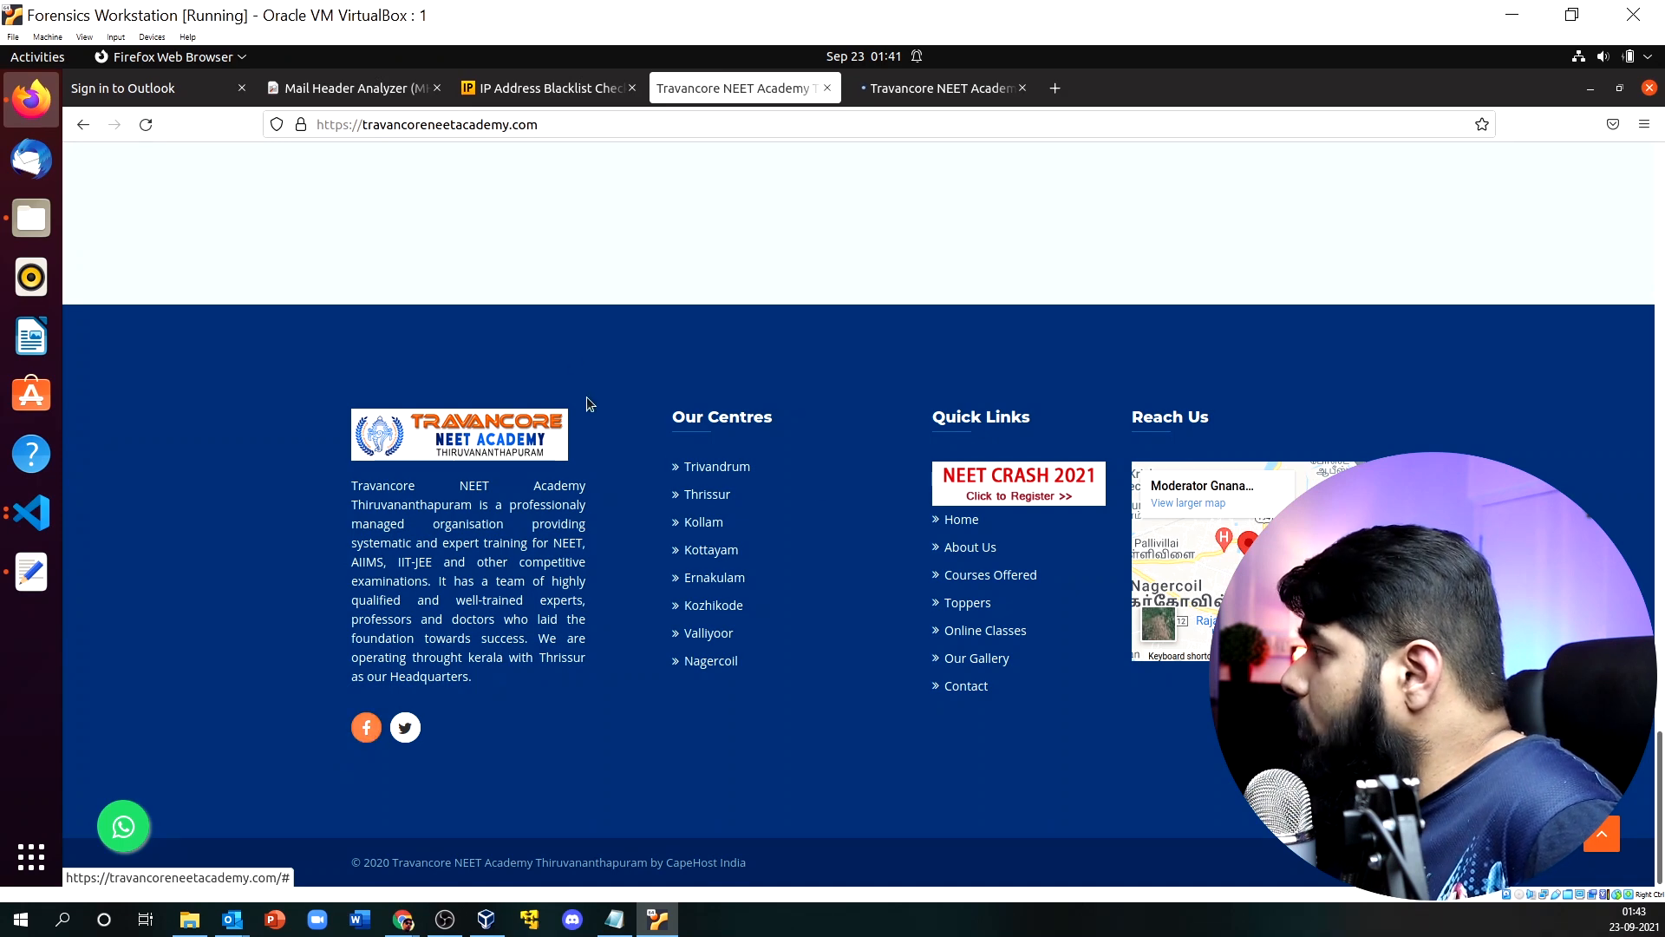
scroll(543, 284, up, 8)
scroll(545, 291, up, 10)
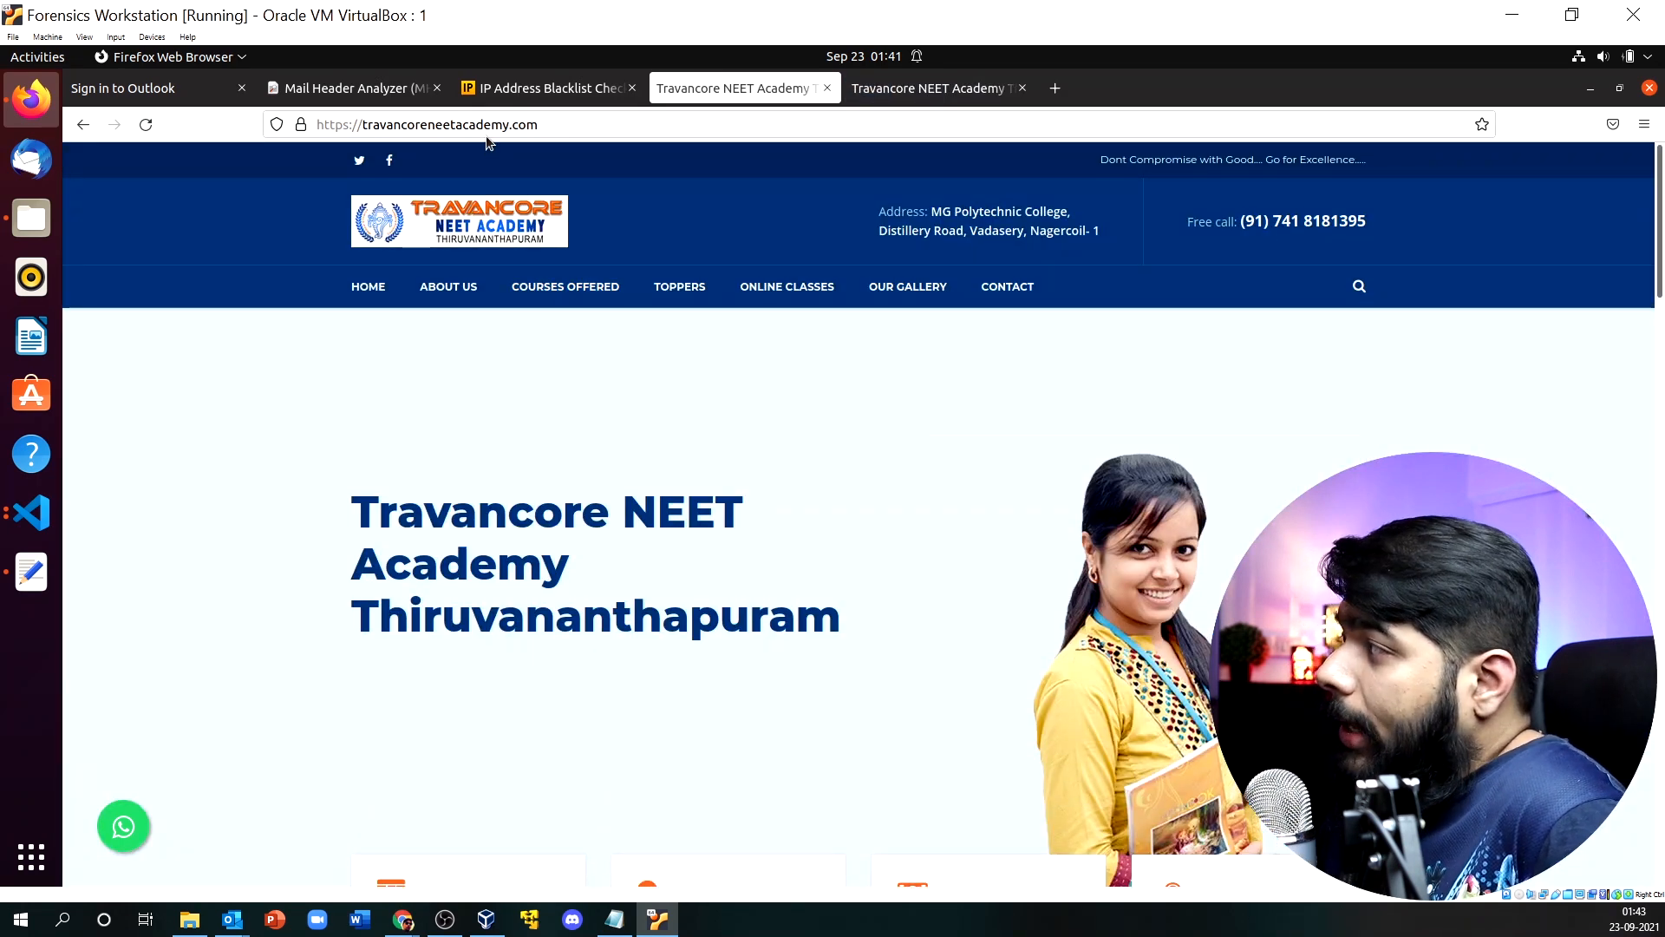
Copy travancoreneetacademy from the site's address without the .com ending and search for it on Google in a new tab.
click(365, 125)
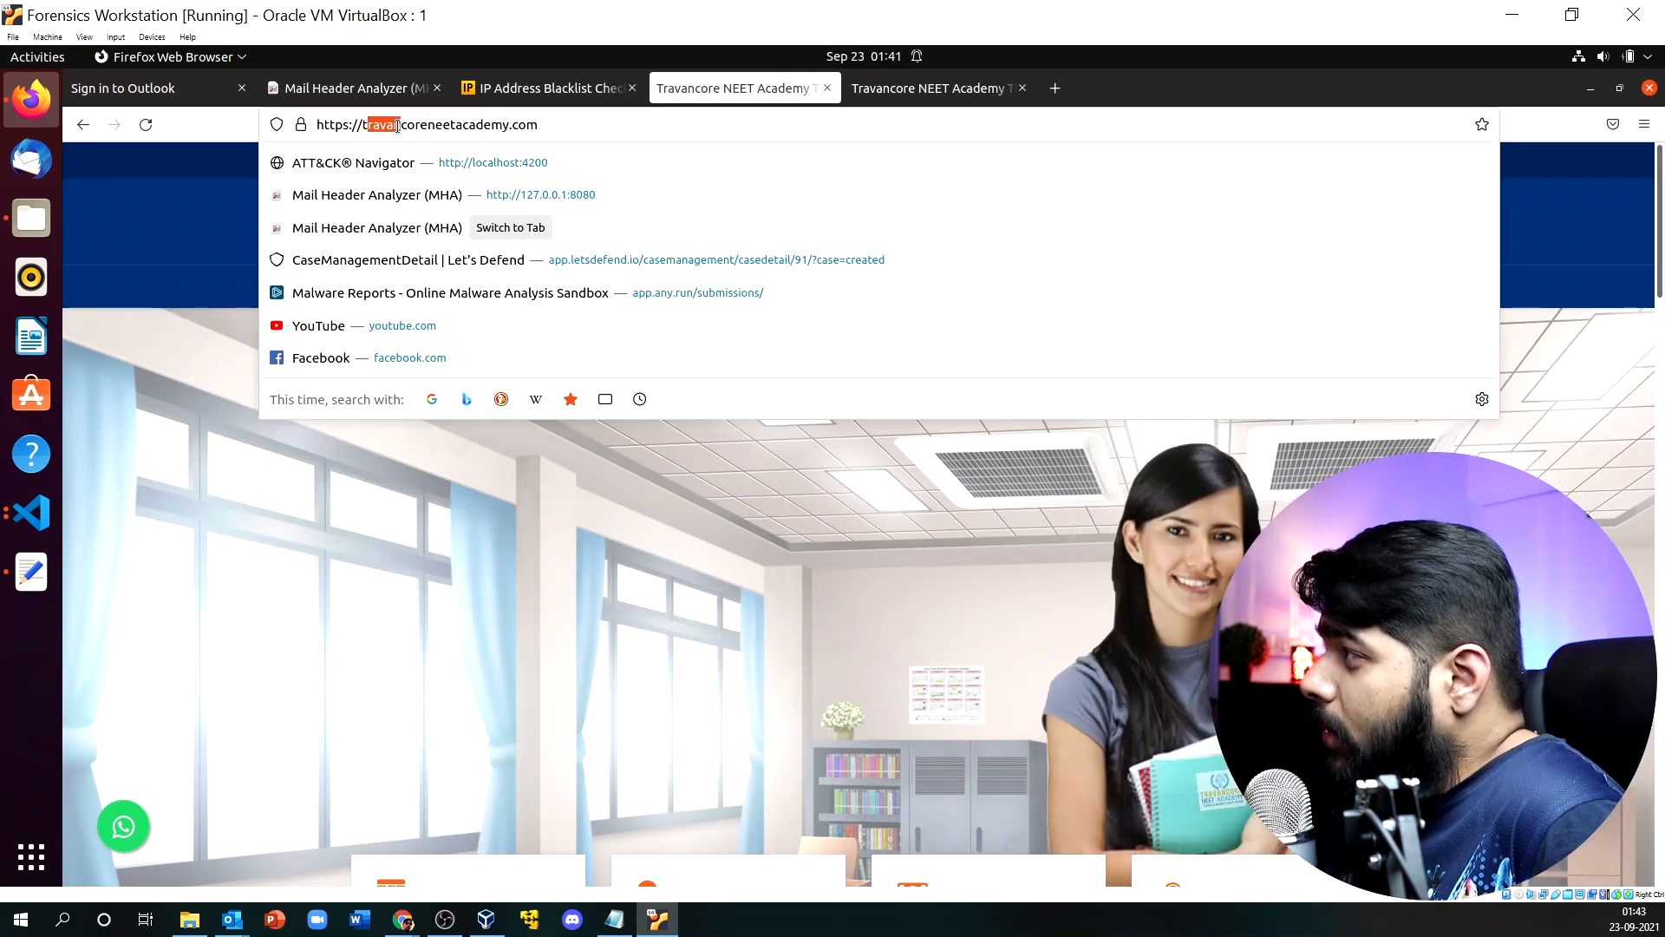
drag(364, 124, 512, 124)
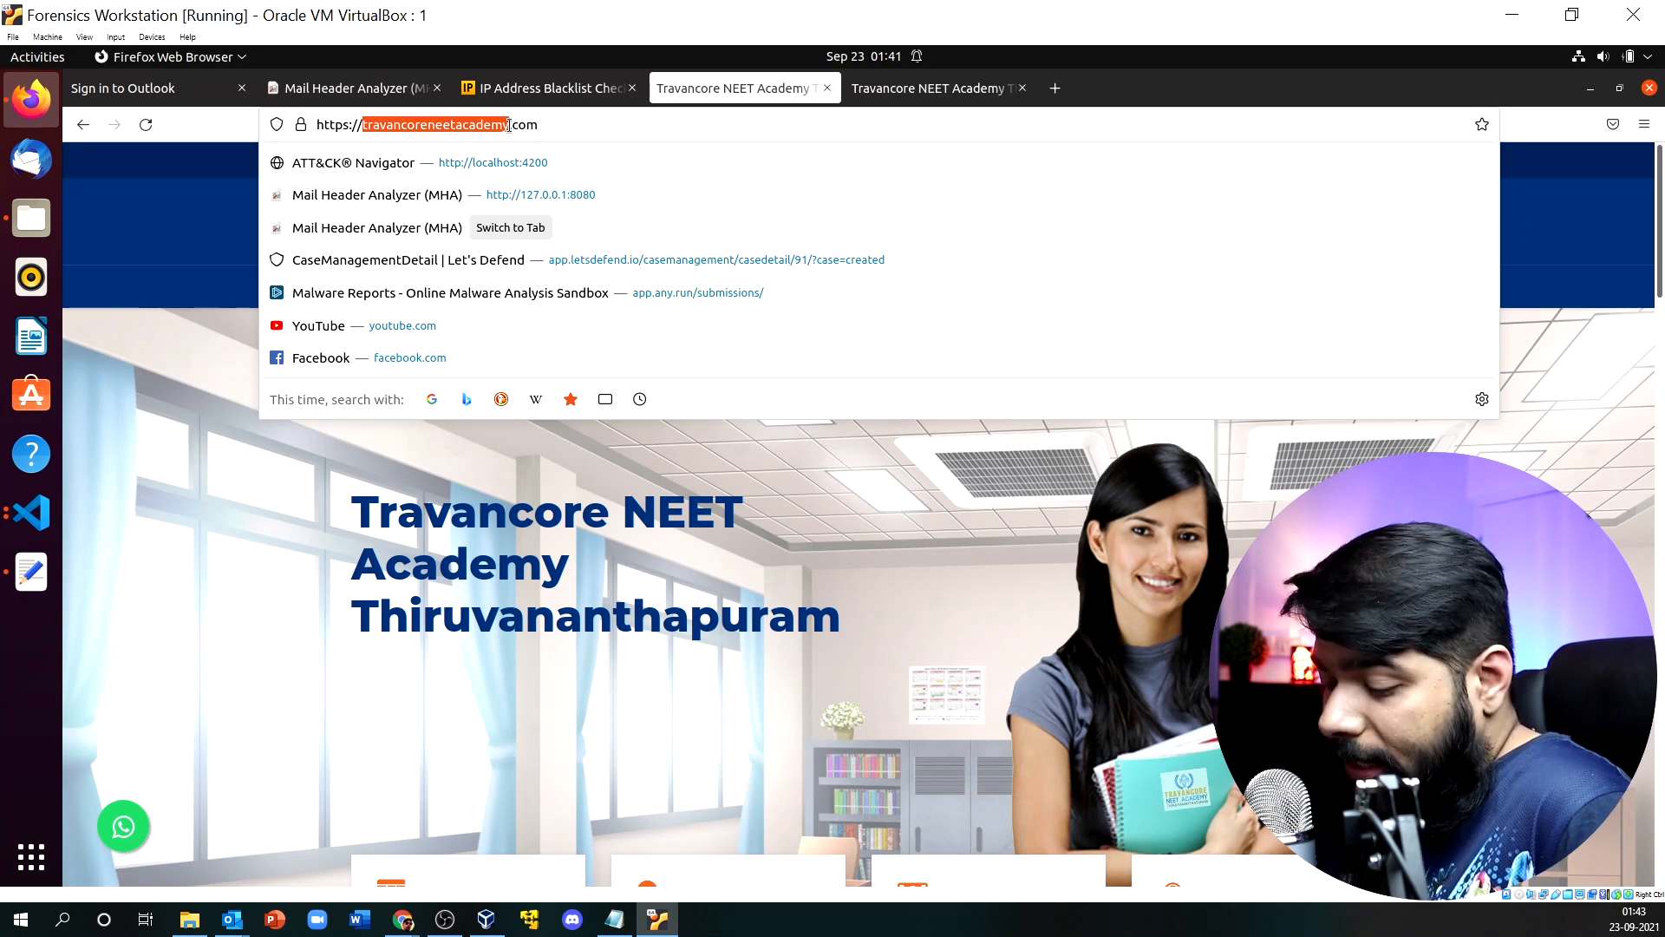
click(1057, 88)
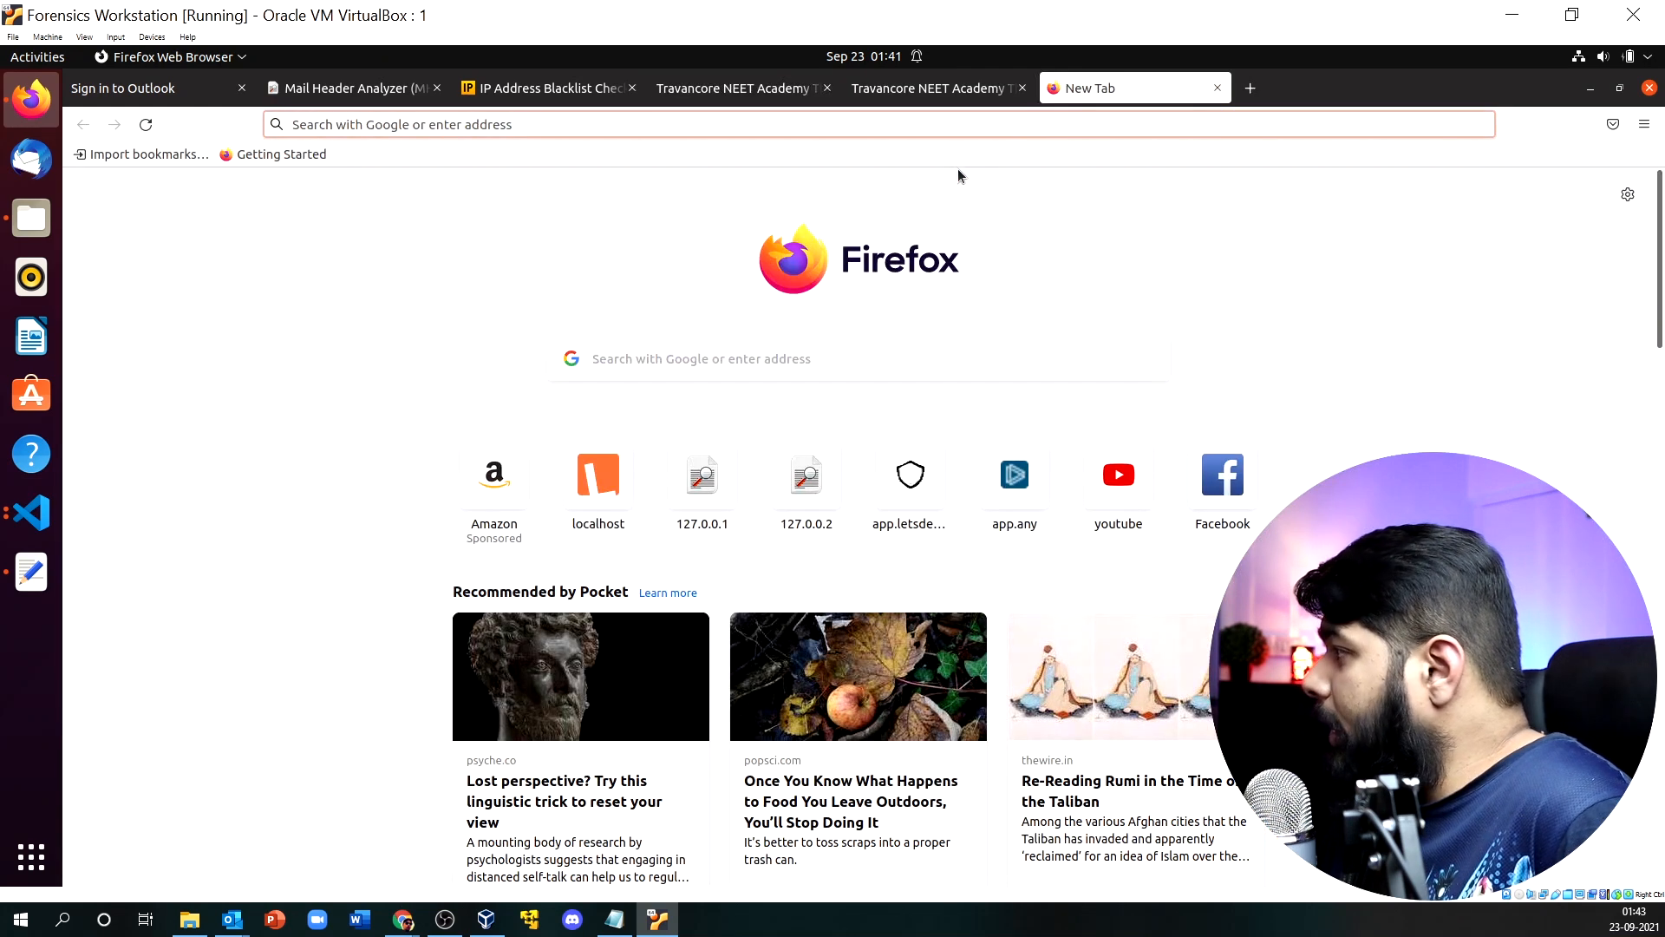
text(travancoreneetacademy)
key(Return)
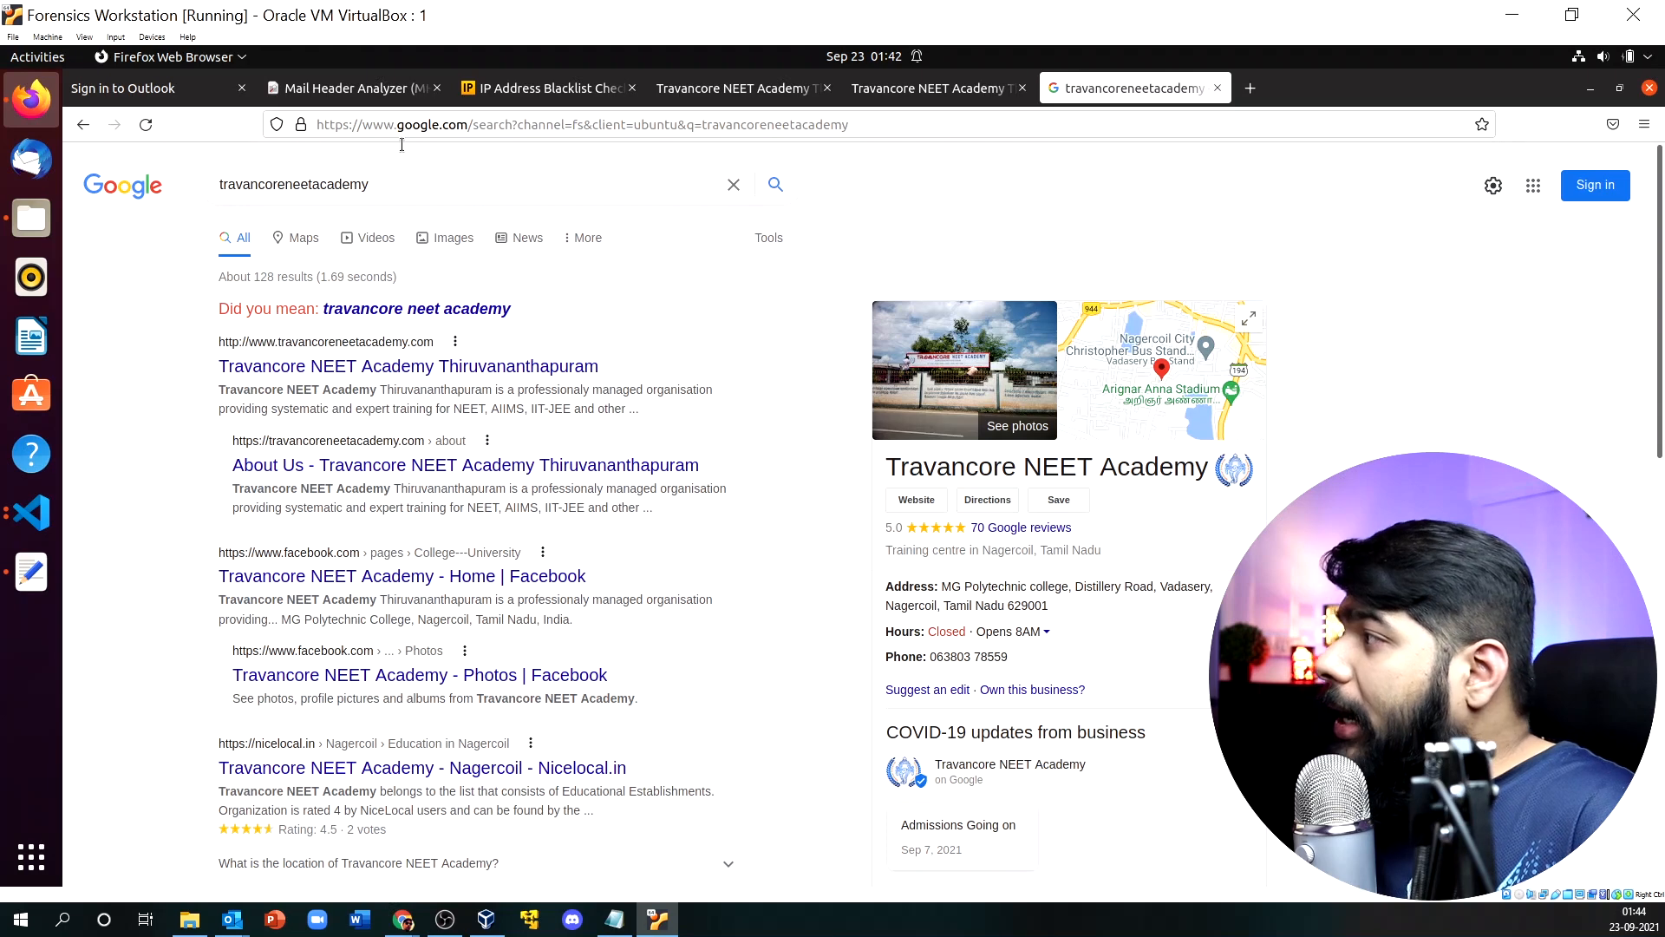
Revisit the academy site, then return to the Outlook sign-in page's network log and check the host address of the rcform.php POST request.
click(347, 96)
click(713, 88)
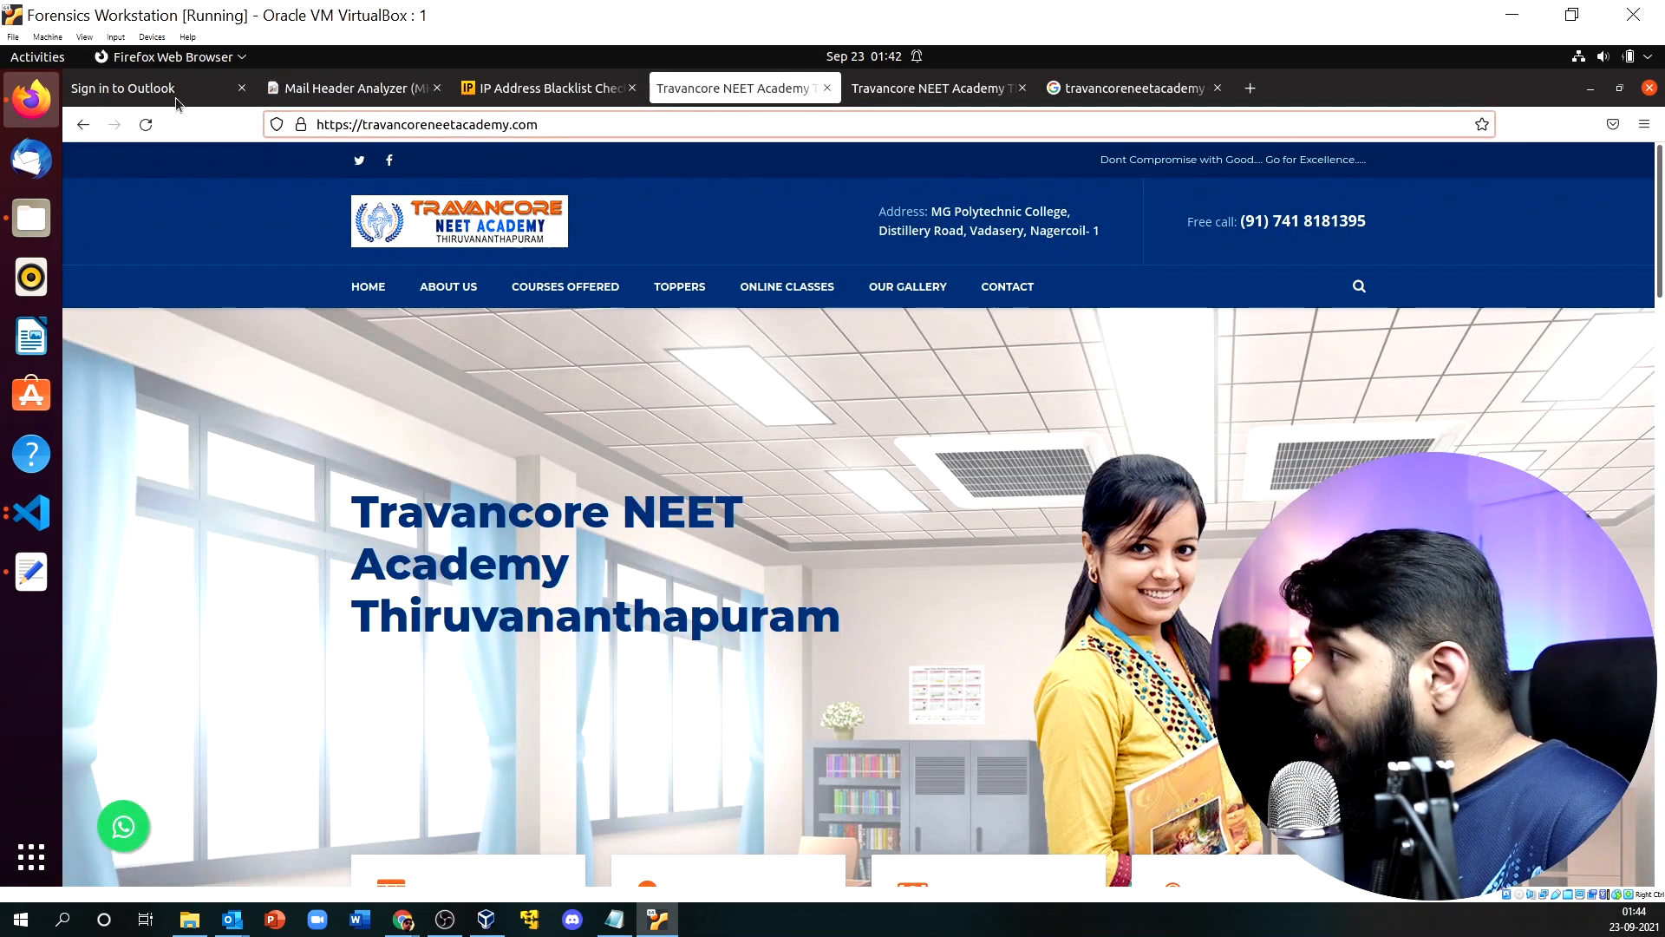
click(130, 88)
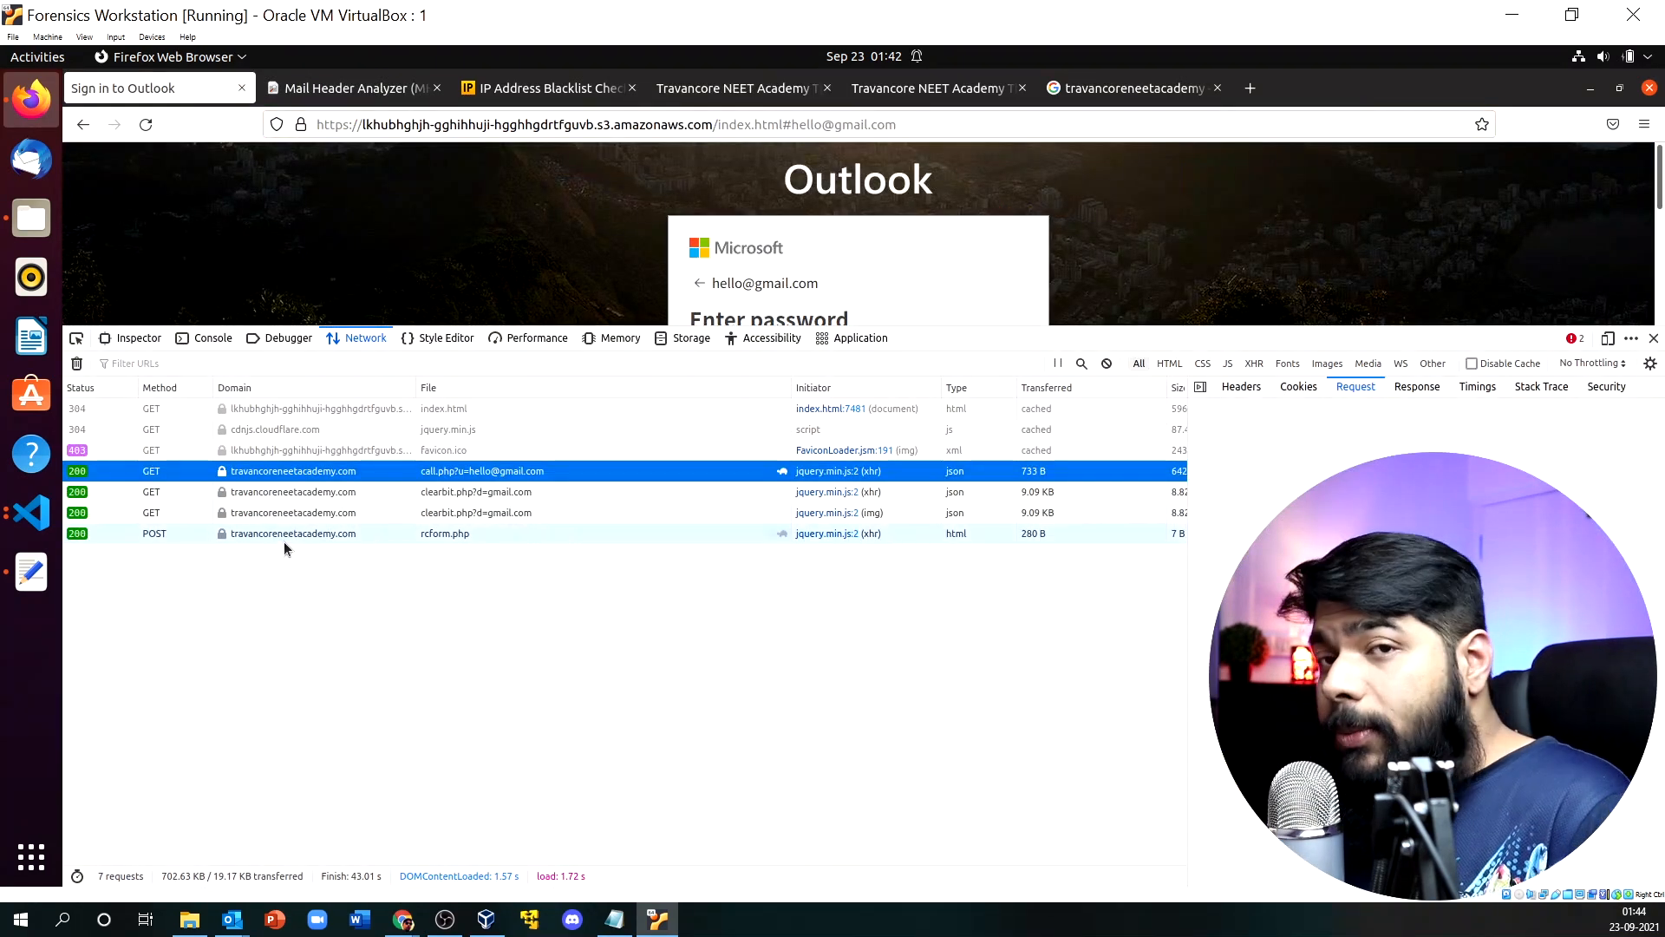
mouse_move(284, 541)
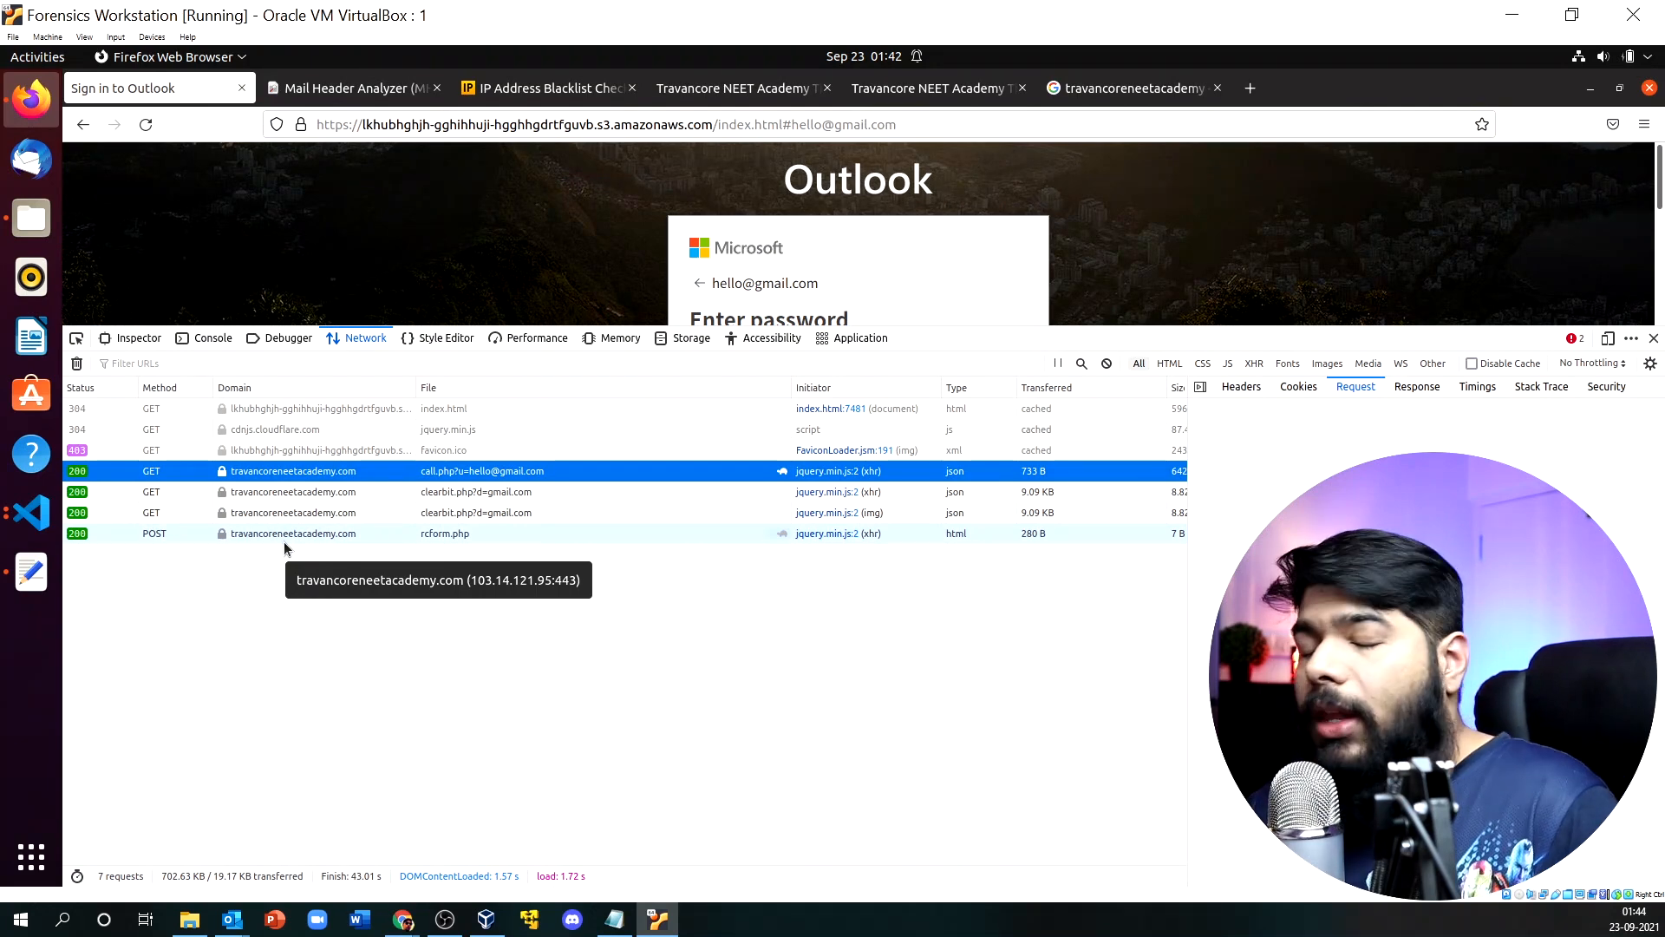